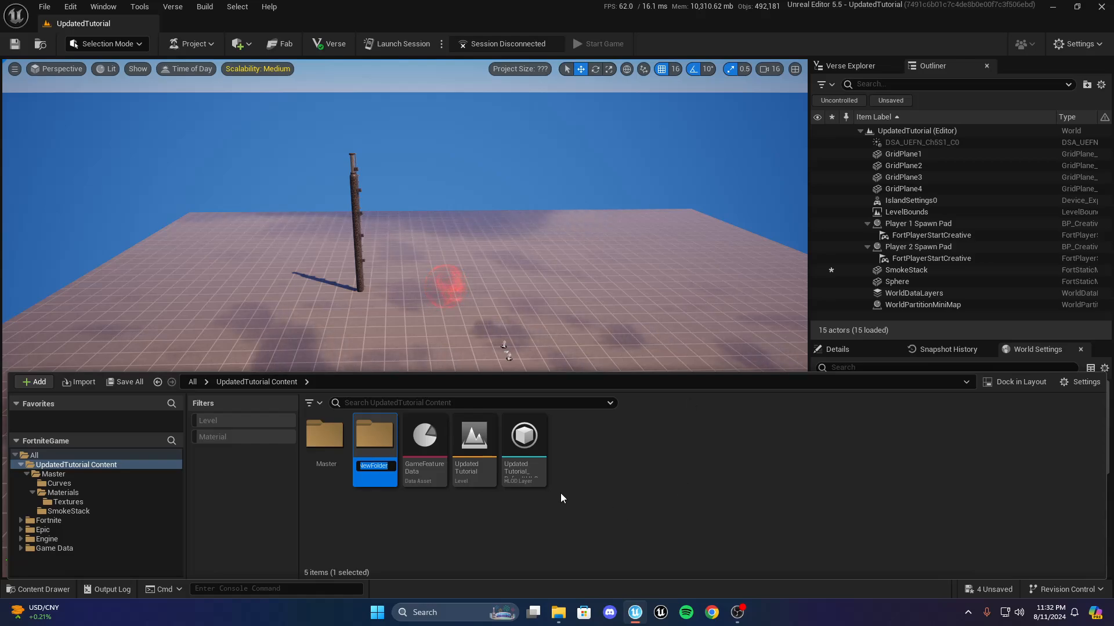
Move the SmokeStack folder out of Master into the UpdatedTutorial Content folder
{"action": "double_click", "coordinate": [325, 437]}
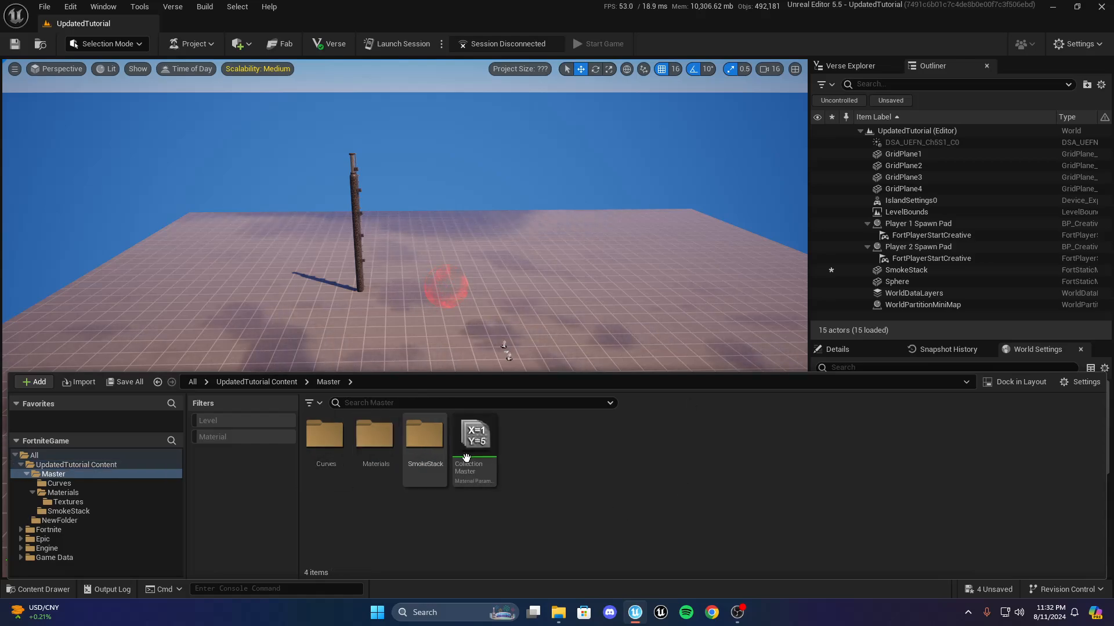
{"action": "double_click", "coordinate": [411, 442]}
{"action": "left_click", "coordinate": [328, 381]}
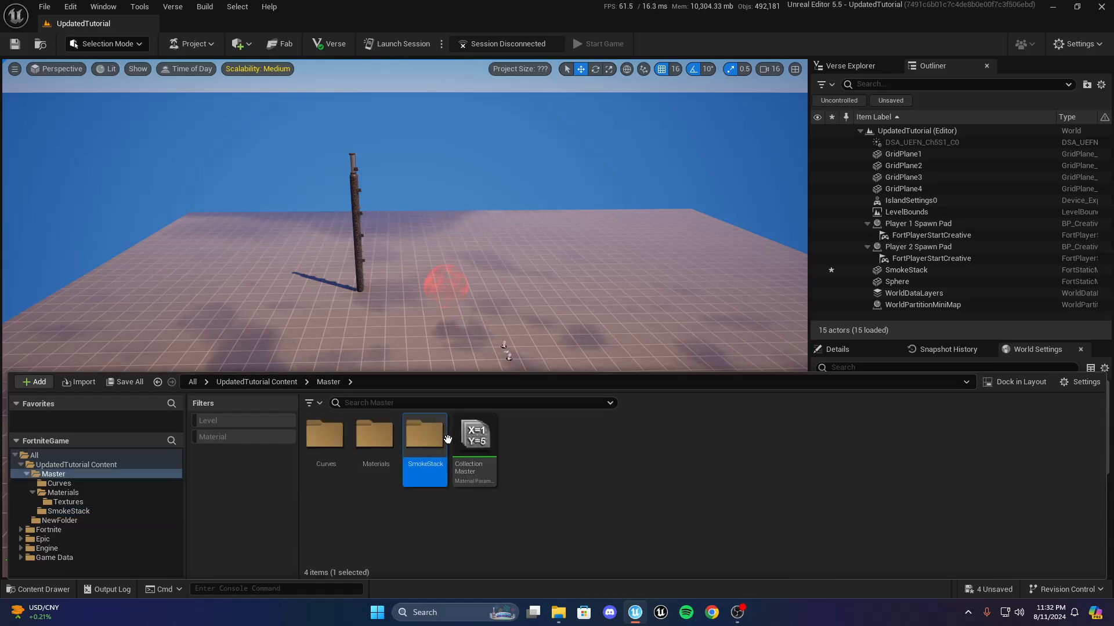
{"action": "left_click_drag", "start_coordinate": [430, 436], "coordinate": [107, 468]}
{"action": "left_click", "coordinate": [191, 492]}
Rename the new folder in UpdatedTutorial Content as MegaMix
{"action": "left_click", "coordinate": [257, 382]}
{"action": "left_click", "coordinate": [364, 463]}
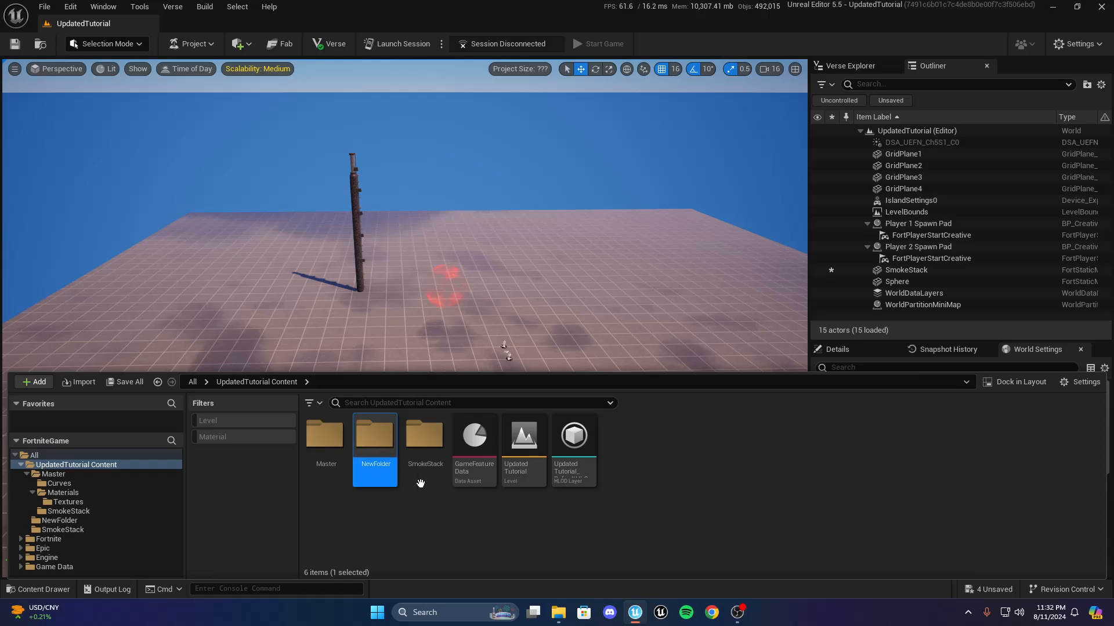
{"action": "key", "text": "F2"}
{"action": "type", "text": "MegaMix"}
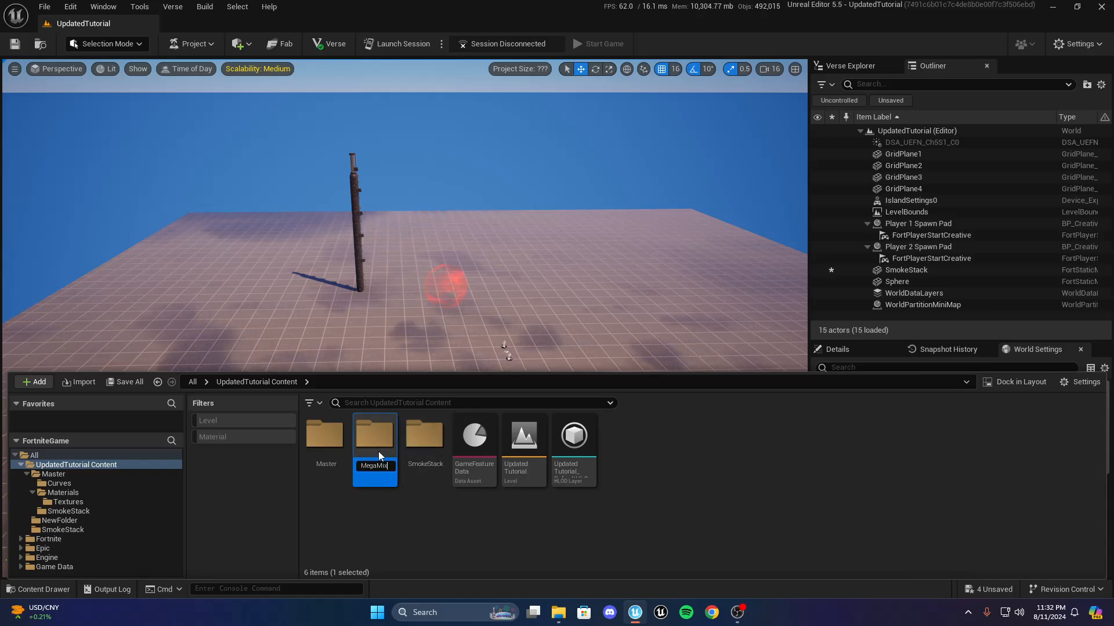
{"action": "key", "text": "Return"}
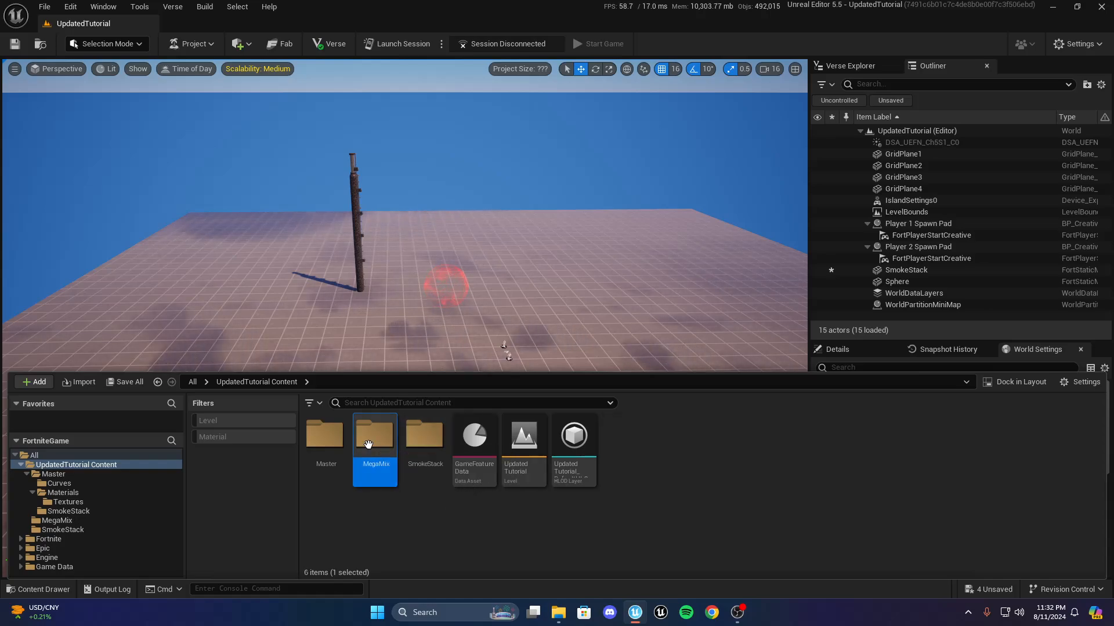
Create two subfolders named Functions and Textures inside the MegaMix folder
{"action": "double_click", "coordinate": [376, 438]}
{"action": "right_click", "coordinate": [307, 440]}
{"action": "left_click", "coordinate": [342, 100]}
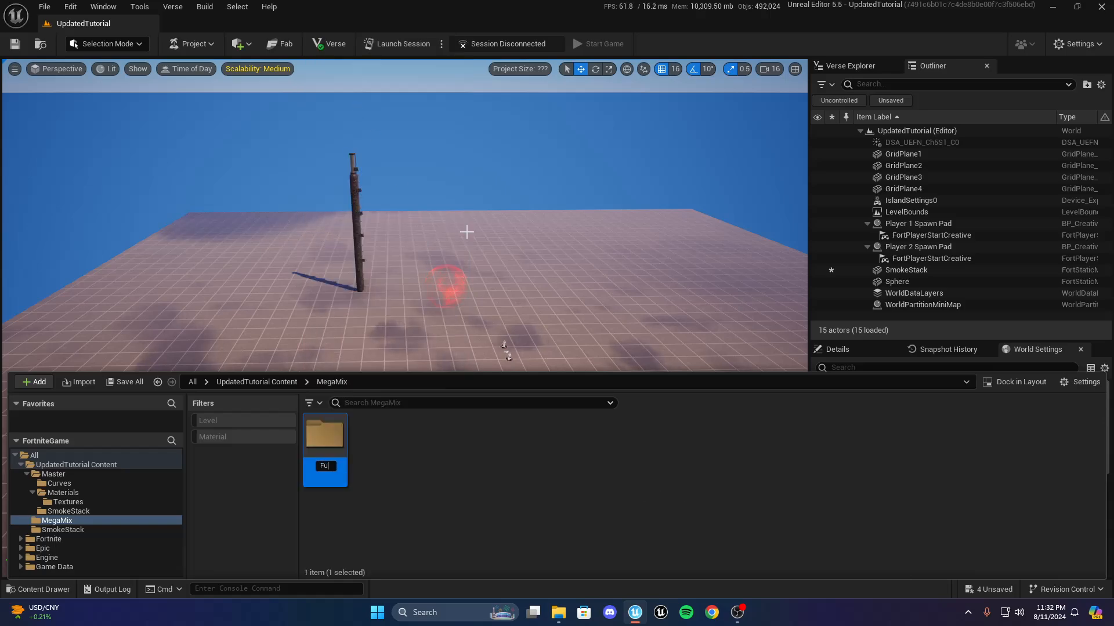
{"action": "type", "text": "Functions"}
{"action": "key", "text": "Return"}
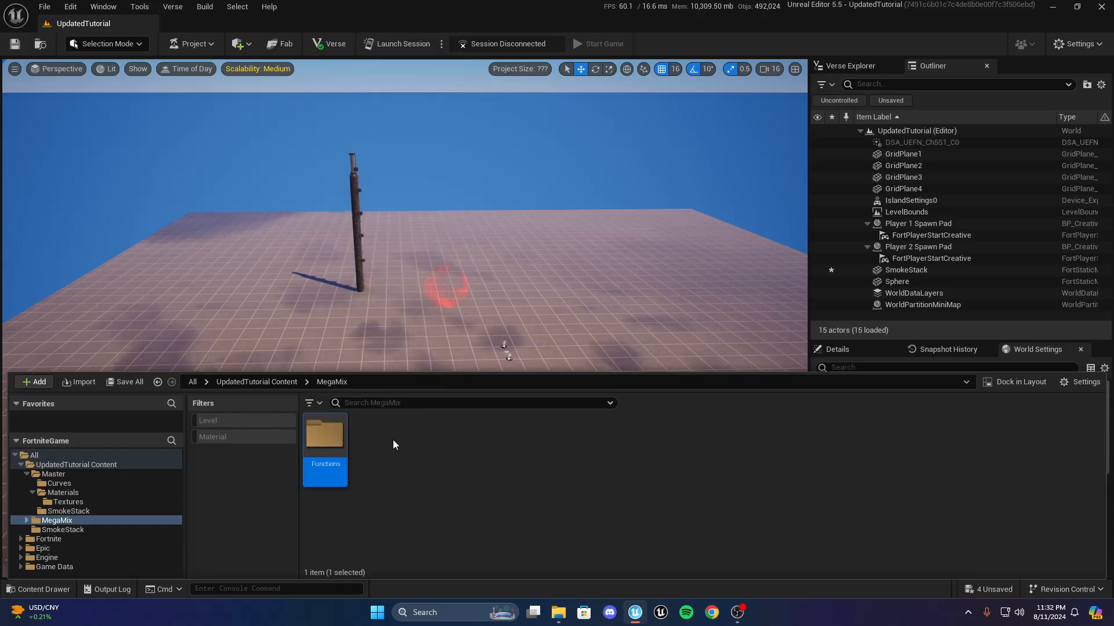
{"action": "right_click", "coordinate": [392, 440]}
{"action": "left_click", "coordinate": [488, 99]}
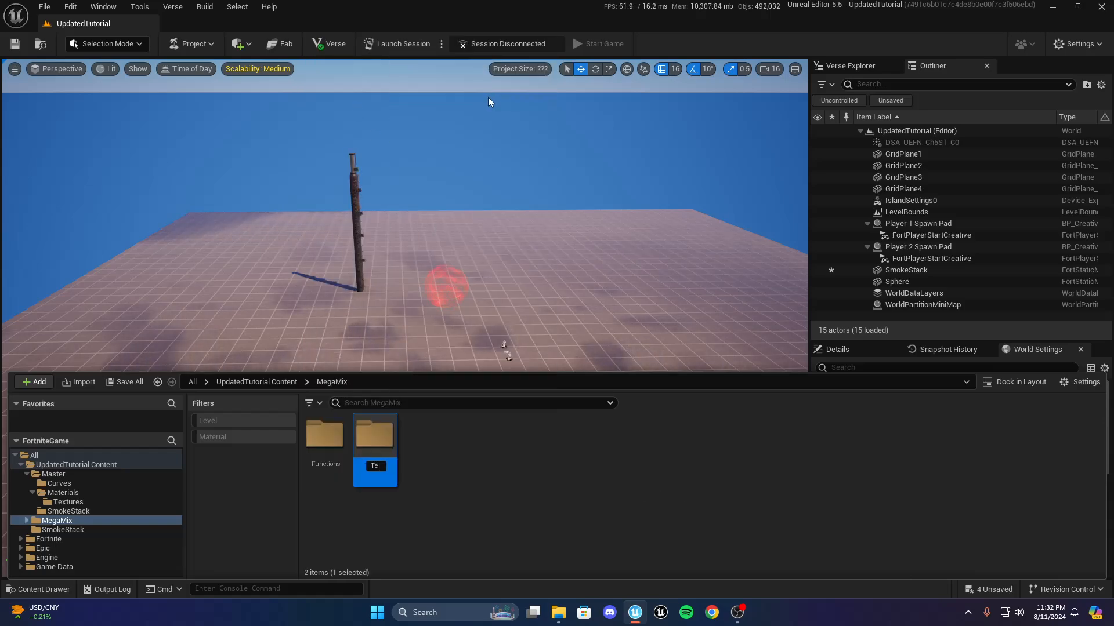
{"action": "key", "text": "Return"}
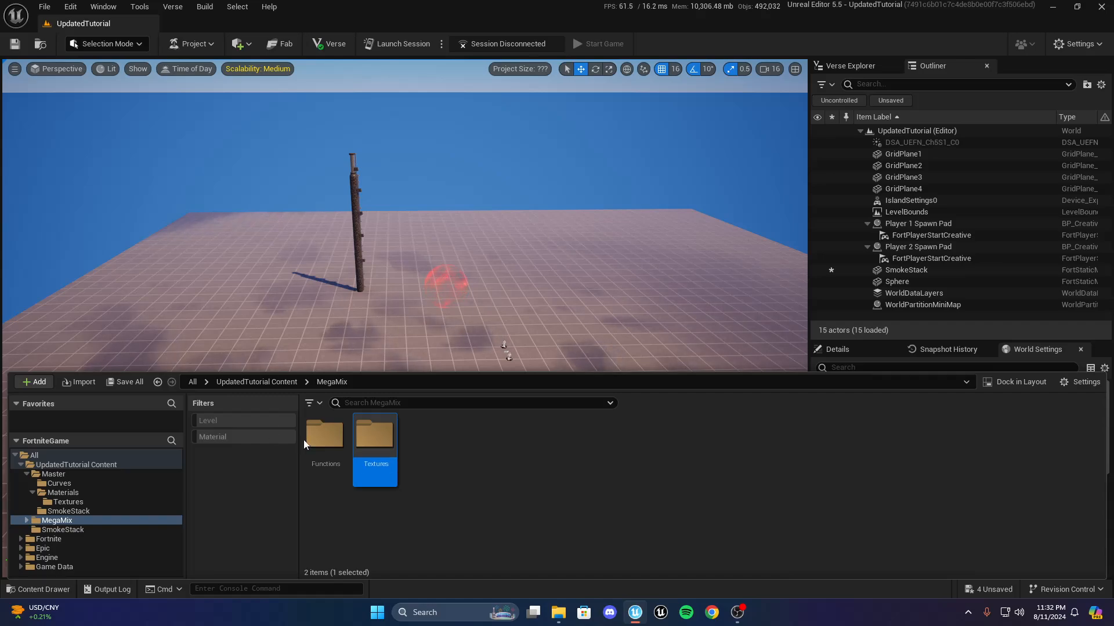
Create a Material Function named MF_TextureData in the Functions folder
{"action": "double_click", "coordinate": [319, 438]}
{"action": "right_click", "coordinate": [320, 437]}
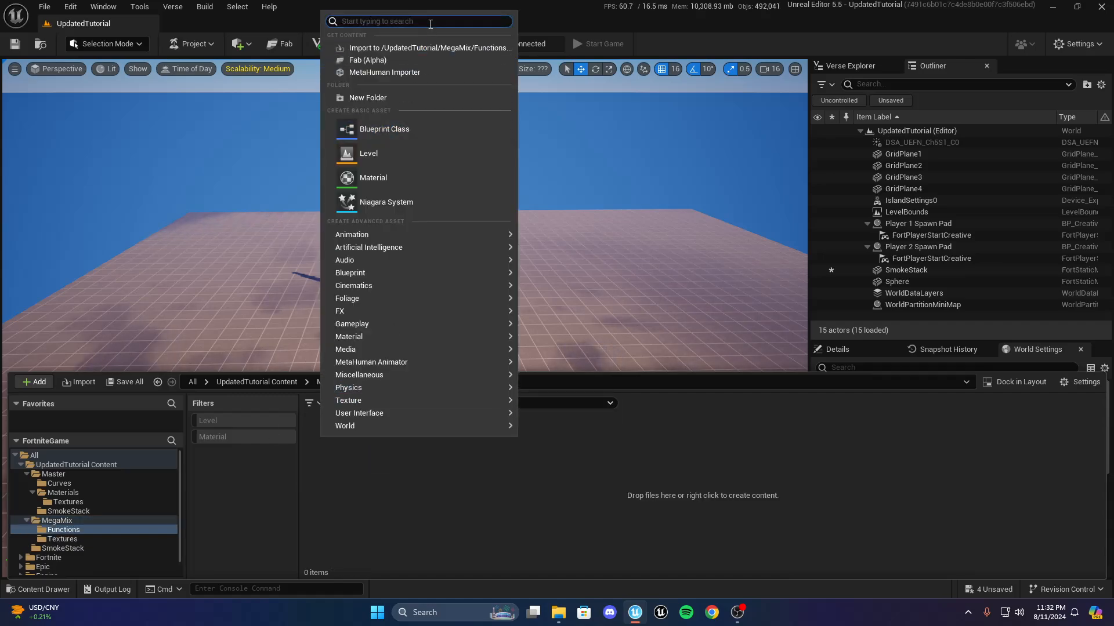
{"action": "type", "text": "fun"}
{"action": "left_click", "coordinate": [450, 90]}
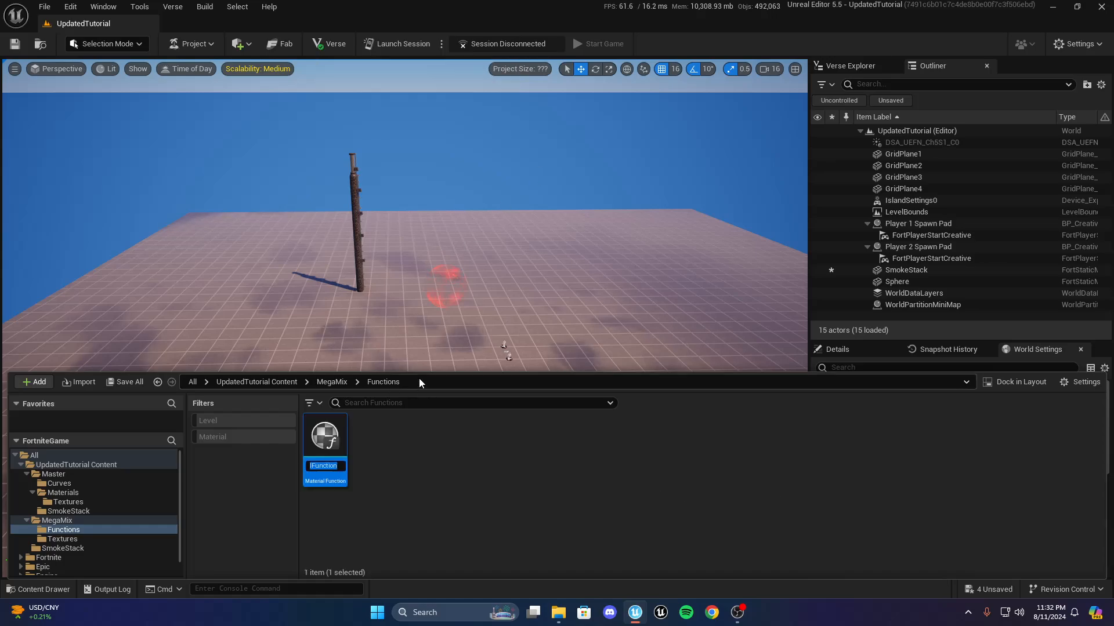
{"action": "type", "text": "MF_"}
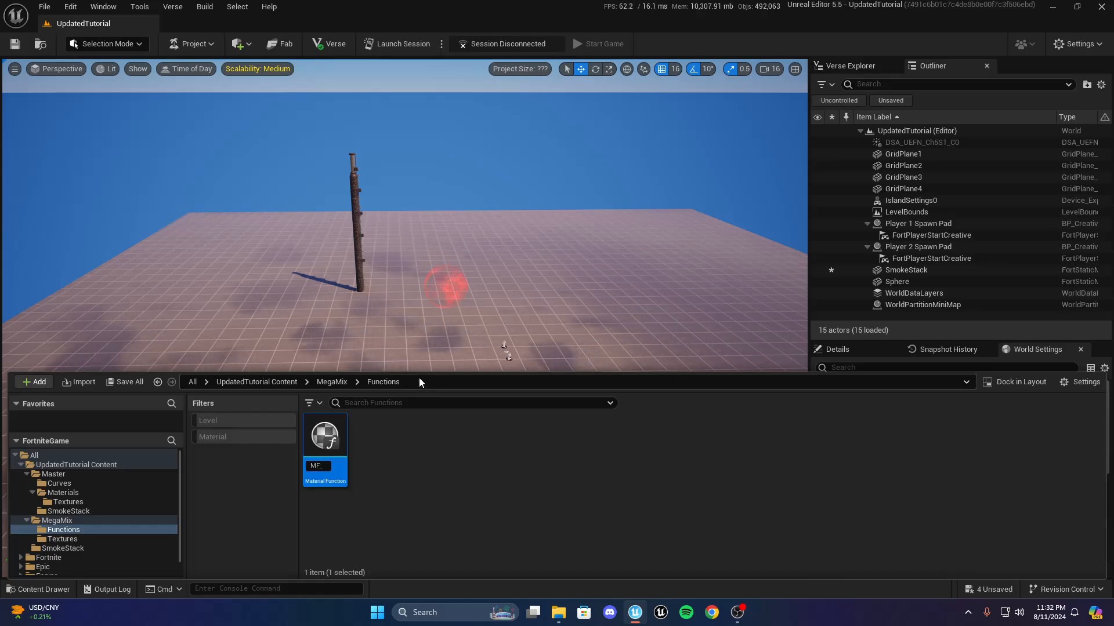
{"action": "type", "text": "Tedt"}
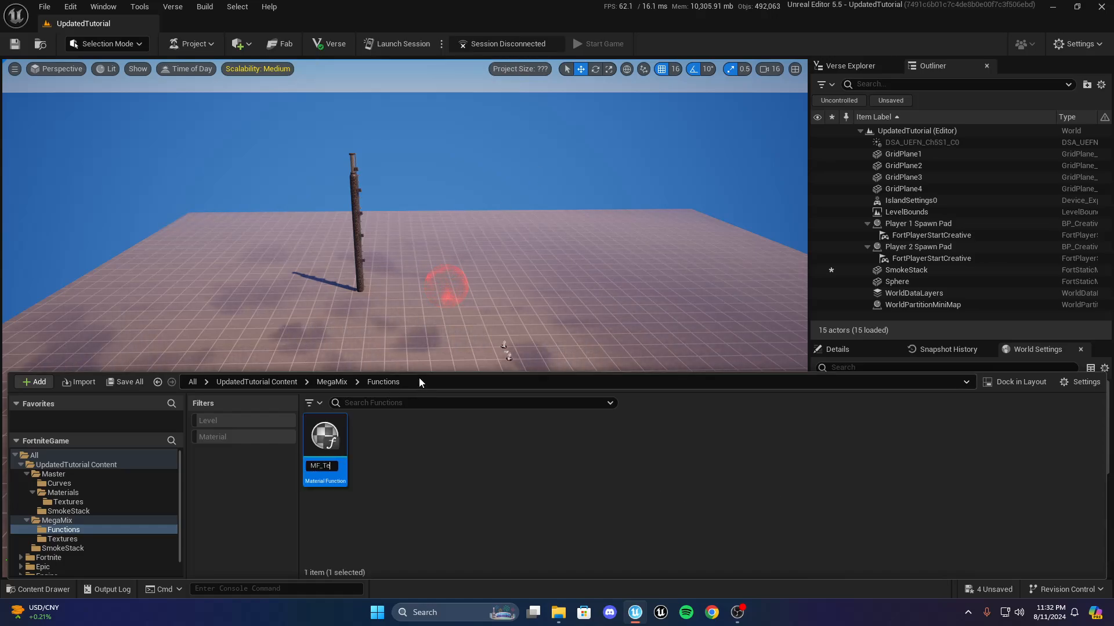
{"action": "key", "text": "BackSpace"}
{"action": "key", "text": "BackSpace"}
{"action": "type", "text": "xture"}
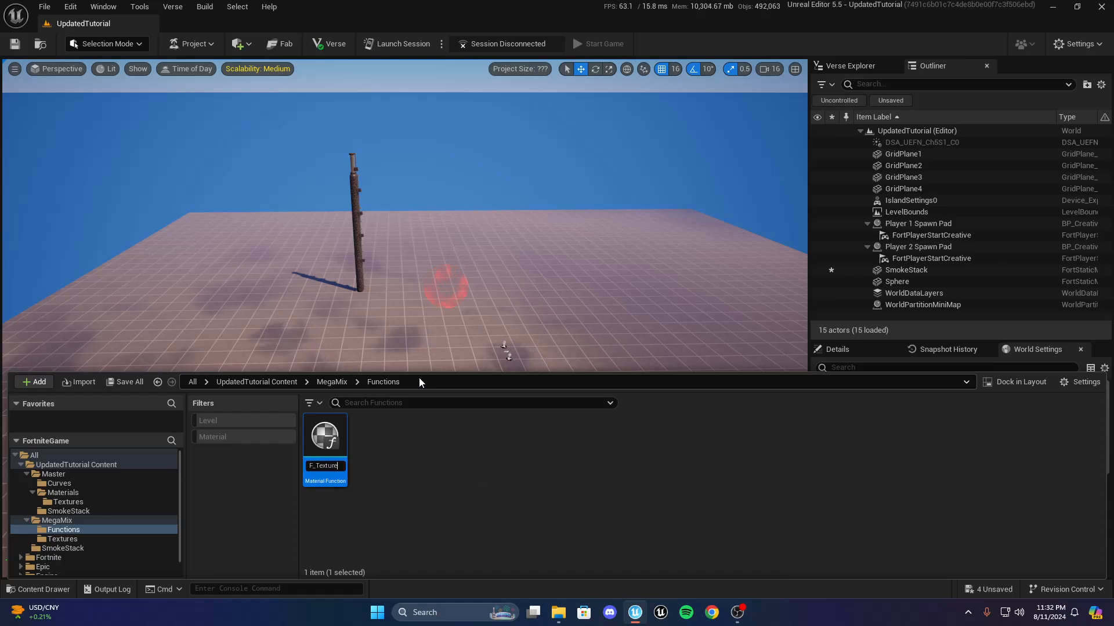
{"action": "type", "text": "Data"}
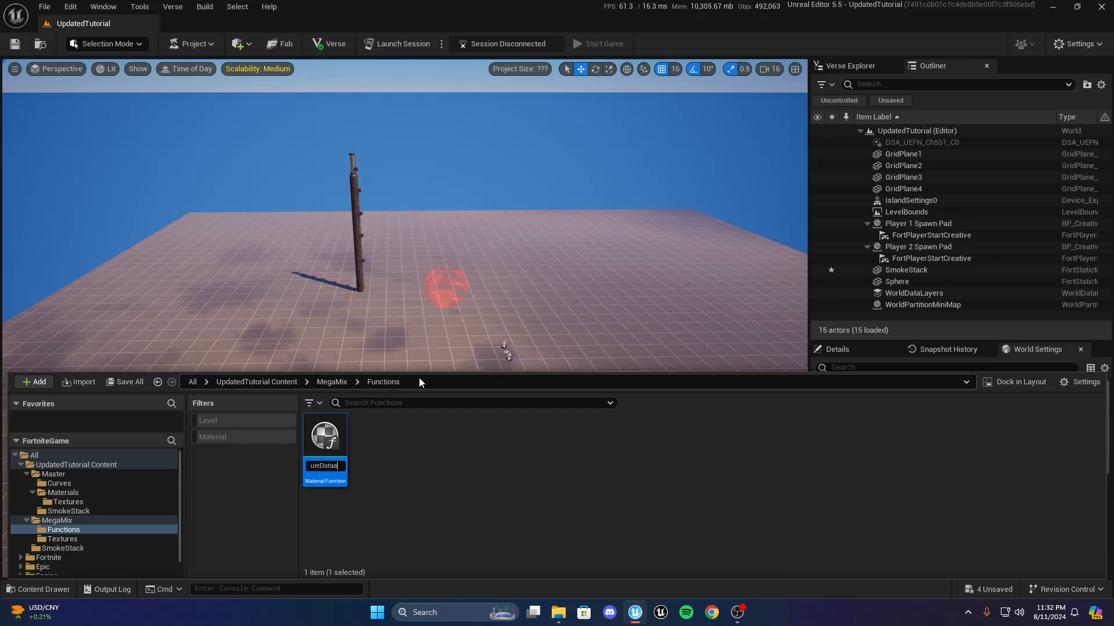
{"action": "key", "text": "Return"}
Create a second Material Function named MF_Recolor in the Functions folder
{"action": "right_click", "coordinate": [394, 426]}
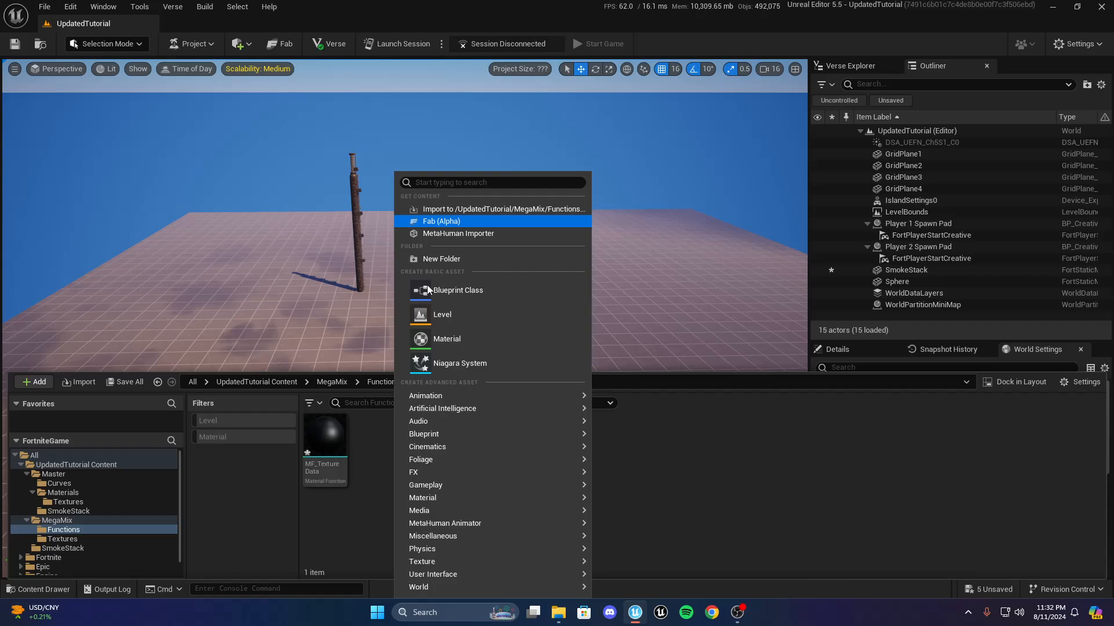
{"action": "type", "text": "fun"}
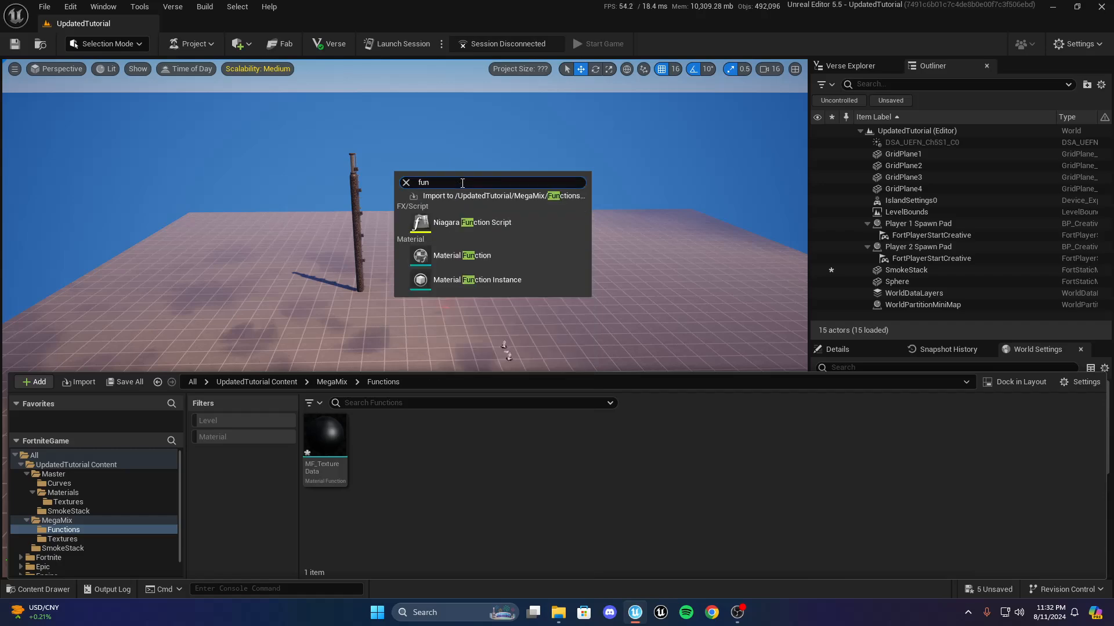
{"action": "key", "text": "BackSpace"}
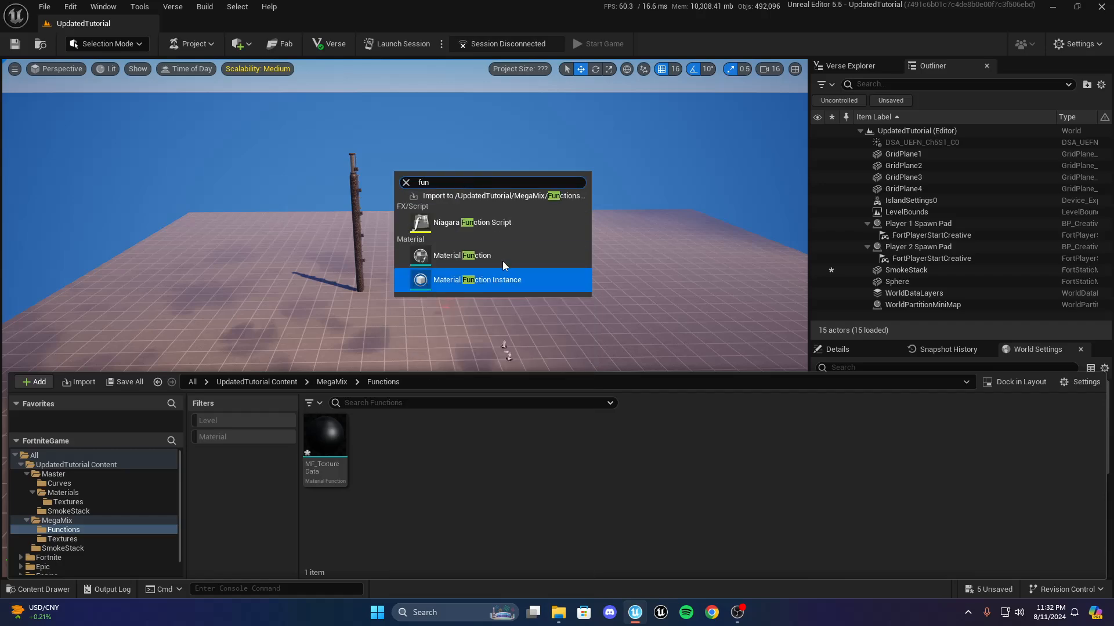
{"action": "left_click", "coordinate": [502, 273]}
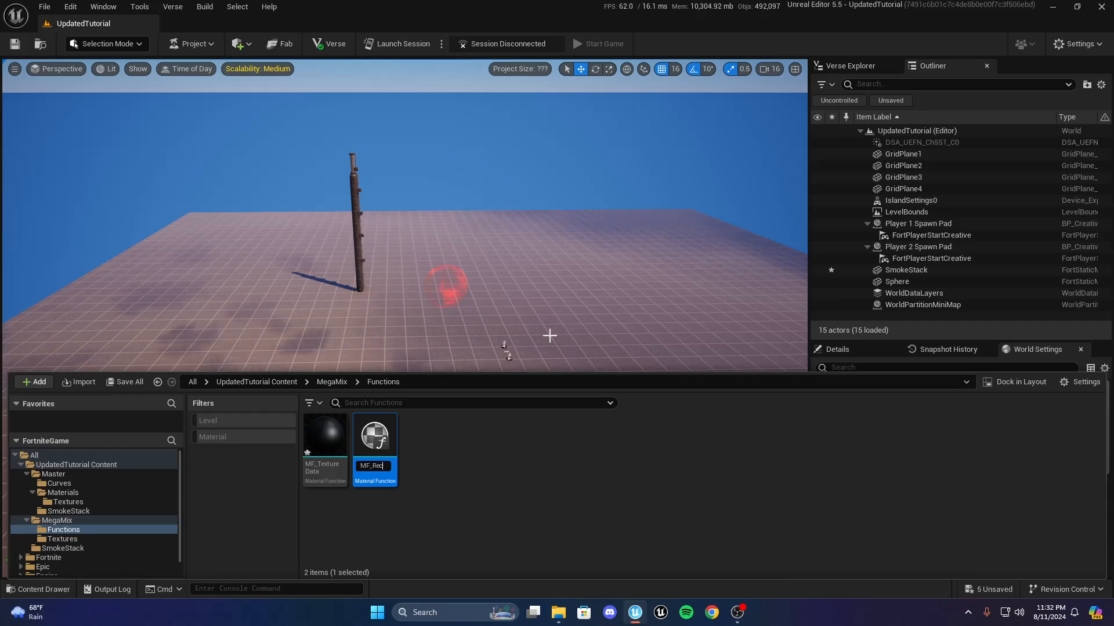
{"action": "type", "text": "MF_Recolor"}
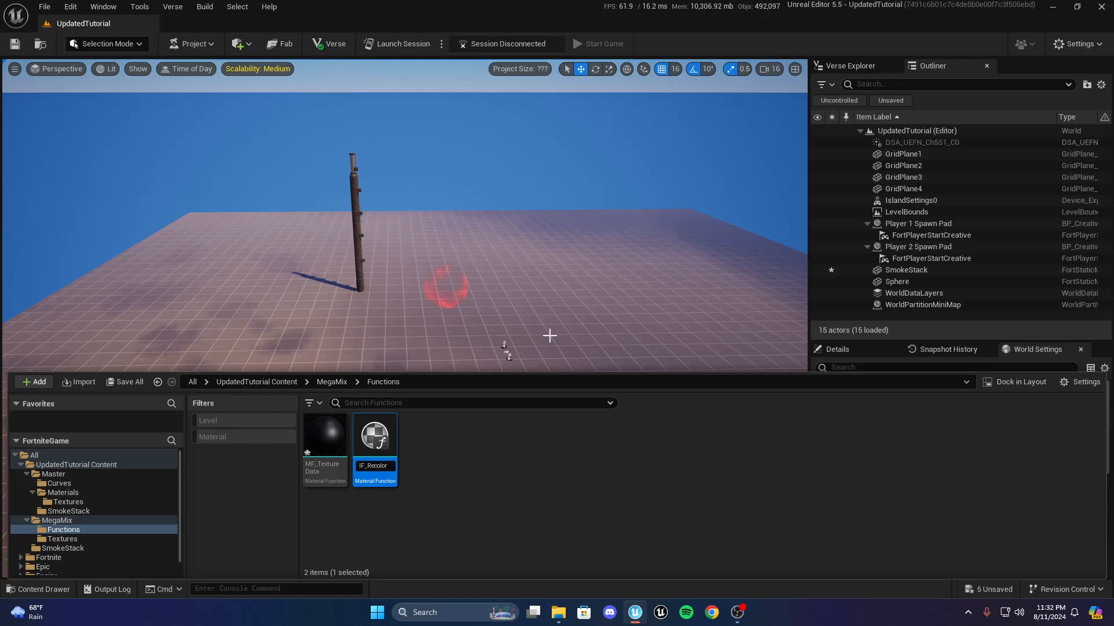
{"action": "key", "text": "Return"}
Open the MF_TextureData function and delete its Output Result node, confirming the deletion
{"action": "double_click", "coordinate": [376, 440]}
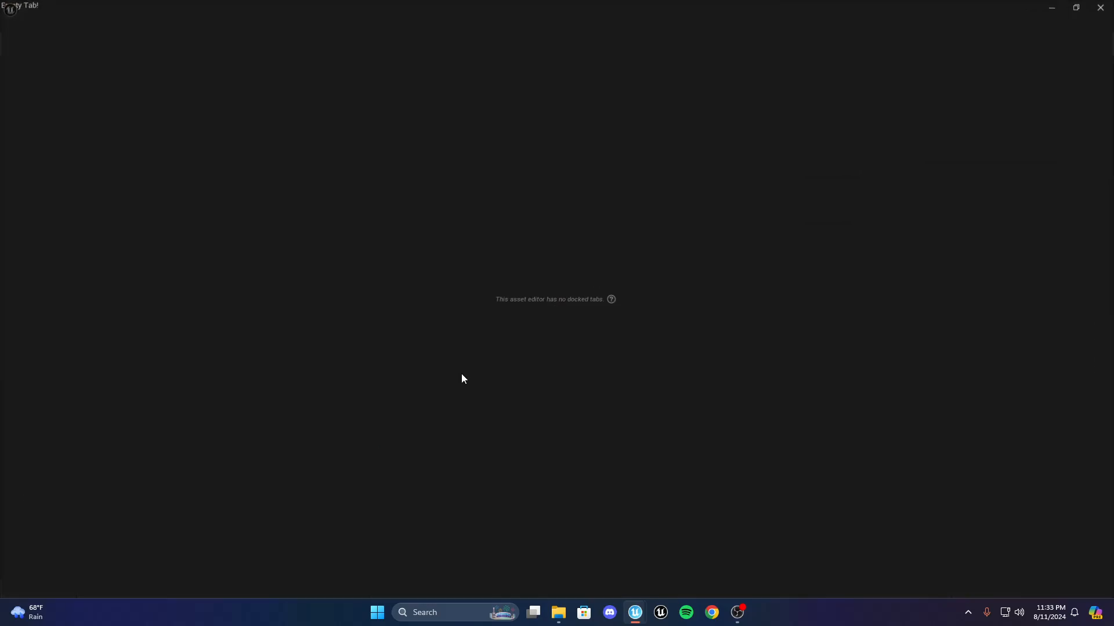
{"action": "left_click_drag", "start_coordinate": [571, 294], "coordinate": [454, 261]}
{"action": "left_click", "coordinate": [454, 261]}
{"action": "key", "text": "Delete"}
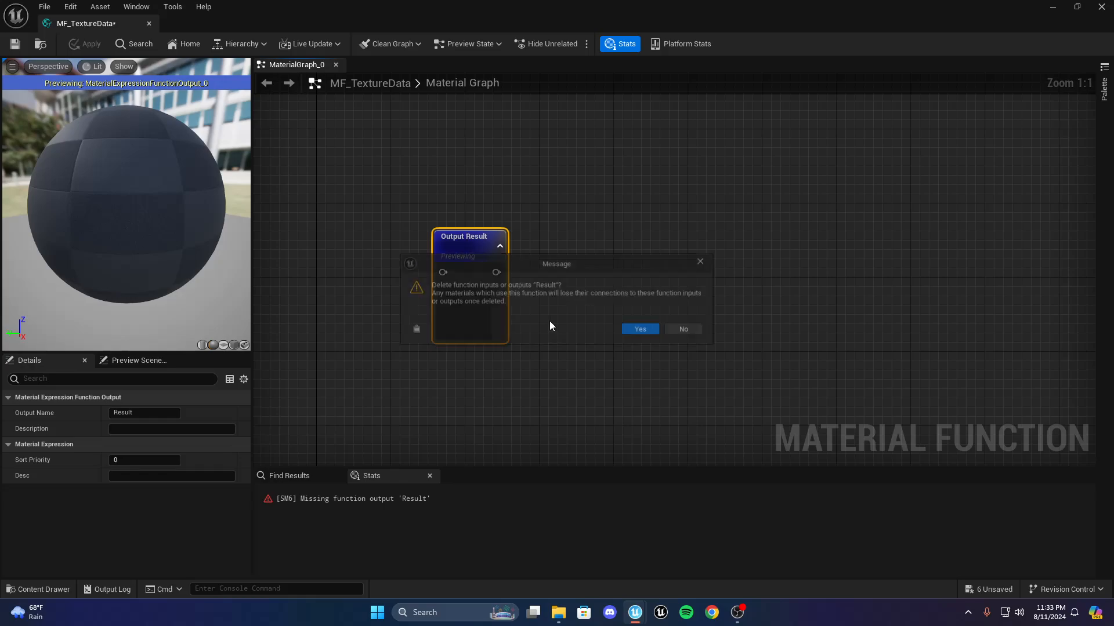
{"action": "left_click", "coordinate": [656, 332]}
Add a function input node to the empty MF_TextureData graph and reposition it near the middle
{"action": "right_click_drag", "start_coordinate": [406, 236], "coordinate": [585, 225]}
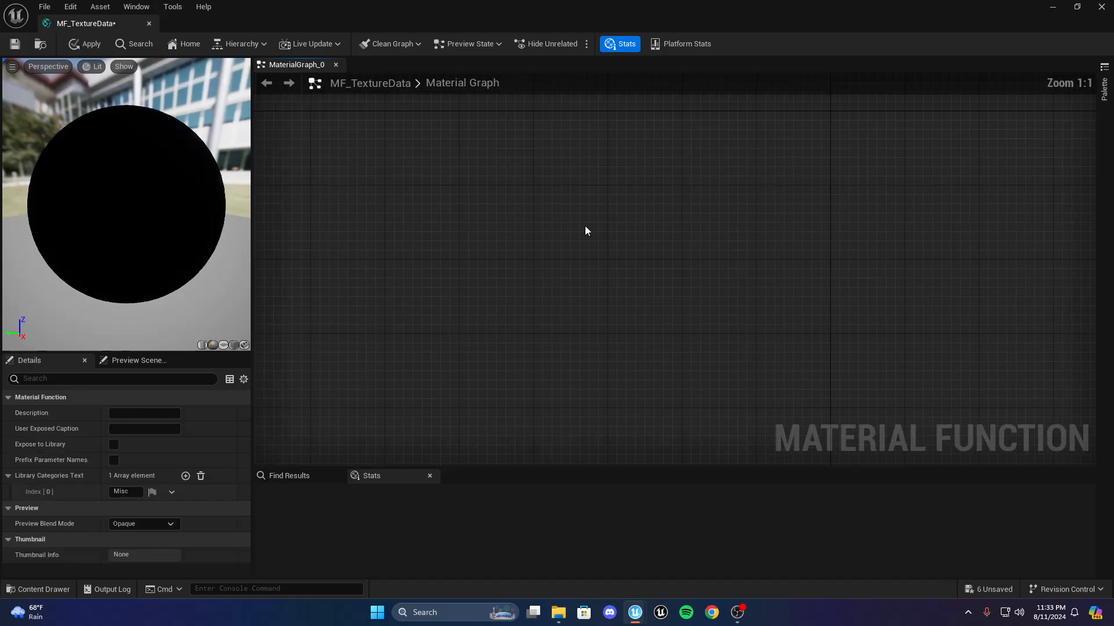
{"action": "right_click", "coordinate": [519, 217]}
{"action": "type", "text": "inpt"}
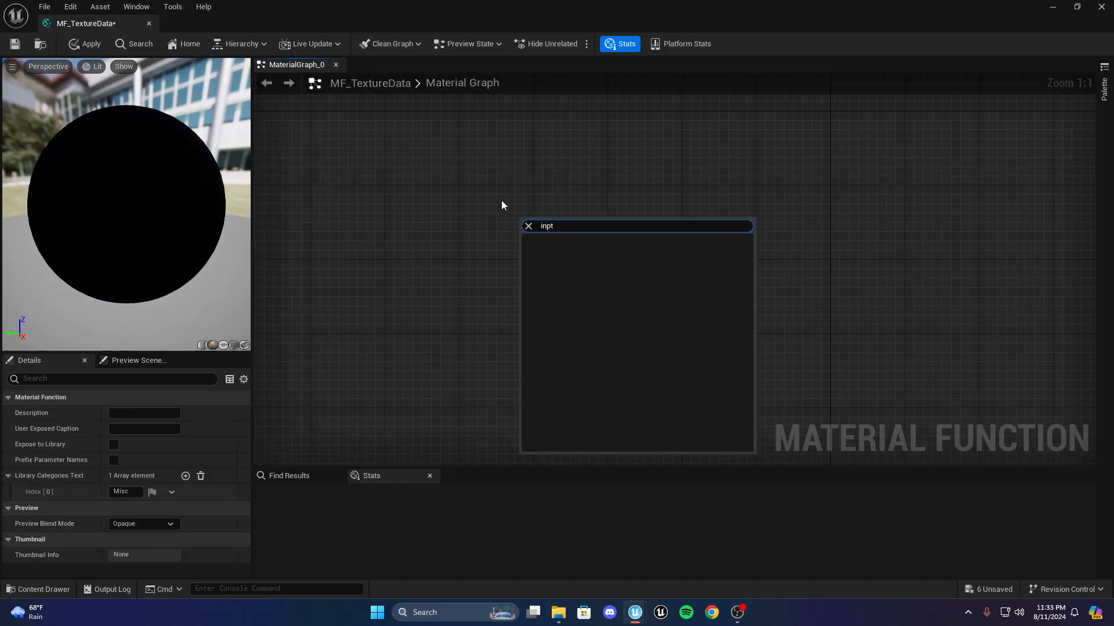
{"action": "key", "text": "BackSpace"}
{"action": "left_click", "coordinate": [635, 252]}
{"action": "right_click_drag", "start_coordinate": [442, 262], "coordinate": [666, 267]}
{"action": "left_click", "coordinate": [666, 266]}
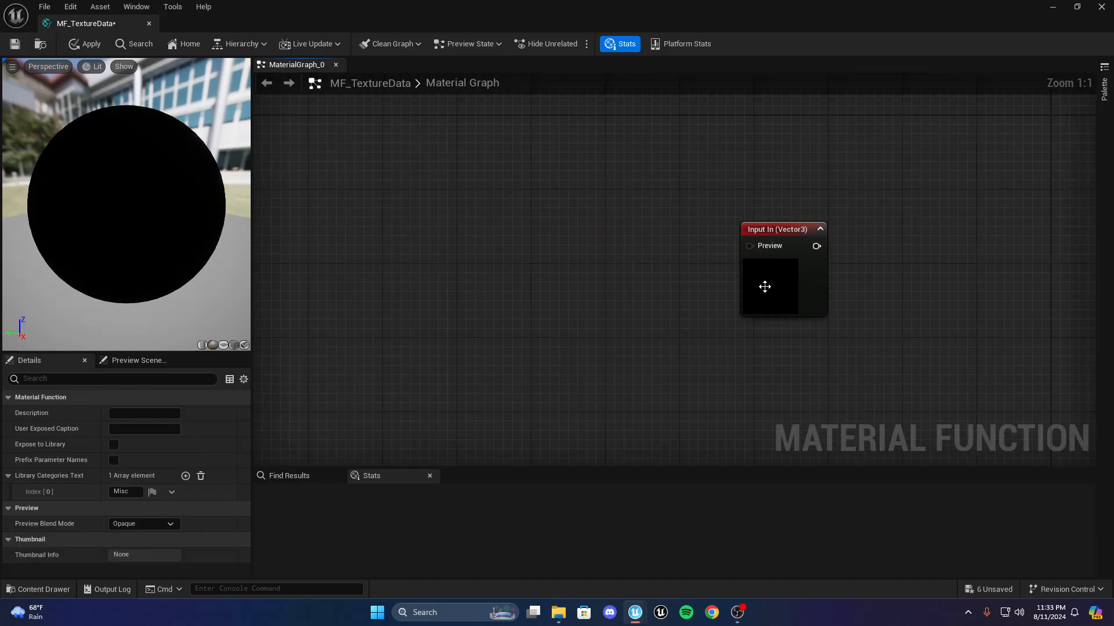
{"action": "left_click_drag", "start_coordinate": [765, 285], "coordinate": [624, 256]}
{"action": "left_click", "coordinate": [340, 250]}
Browse the project content to the Textures folder inside MegaMix
{"action": "left_click", "coordinate": [38, 589]}
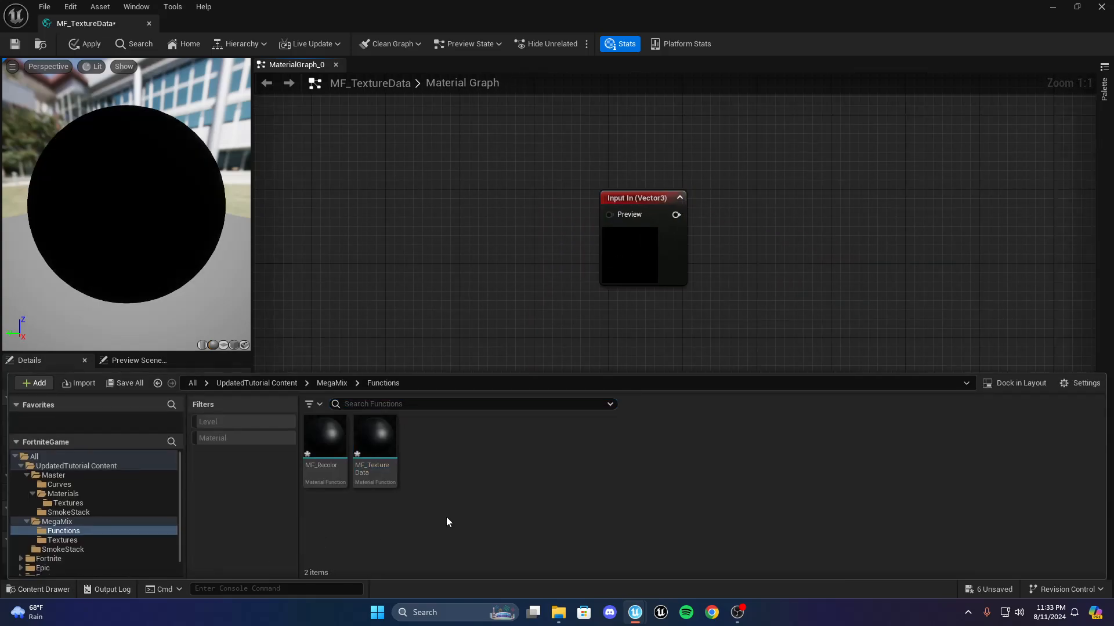
{"action": "left_click", "coordinate": [332, 382]}
{"action": "left_click", "coordinate": [394, 462]}
{"action": "double_click", "coordinate": [394, 461]}
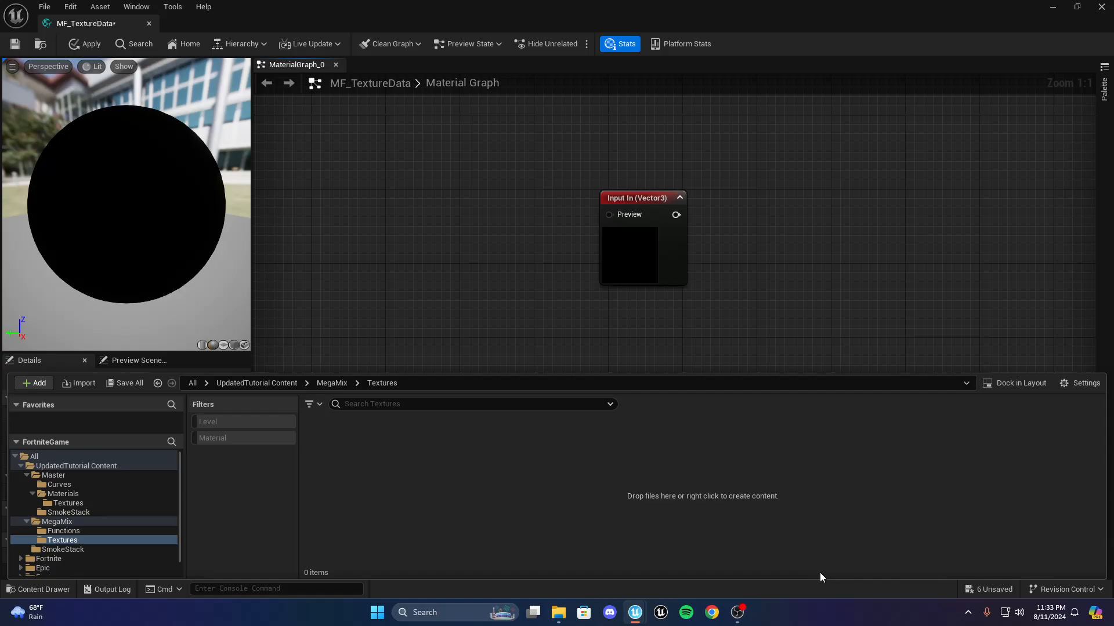
Switch to Chrome and search Google Images for "purple png" as a placeholder texture
{"action": "left_click", "coordinate": [719, 619]}
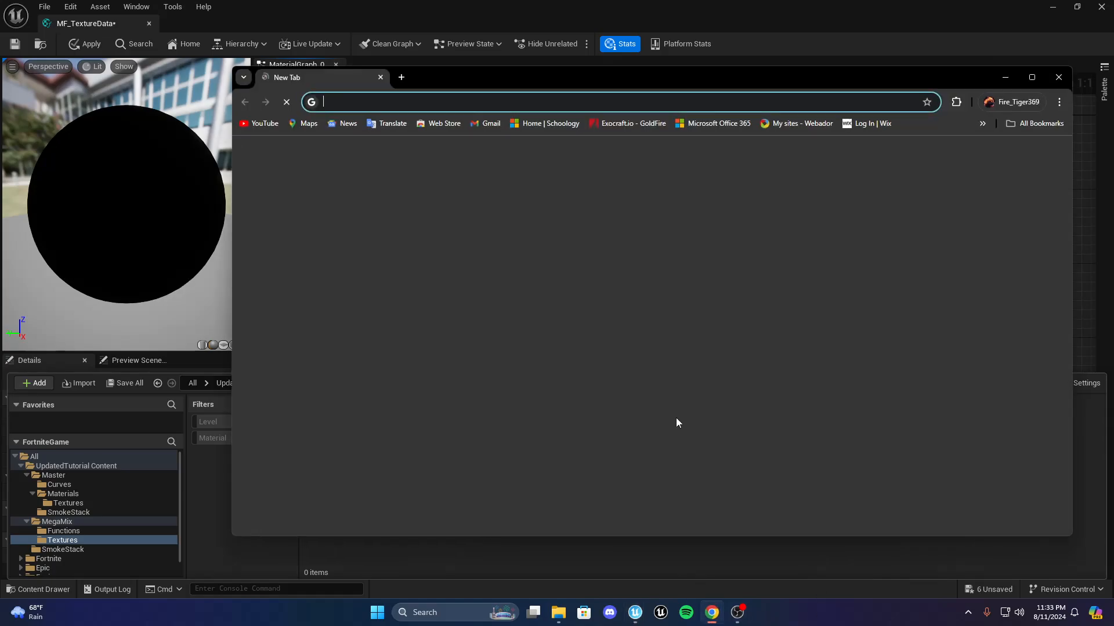
{"action": "type", "text": "purple color"}
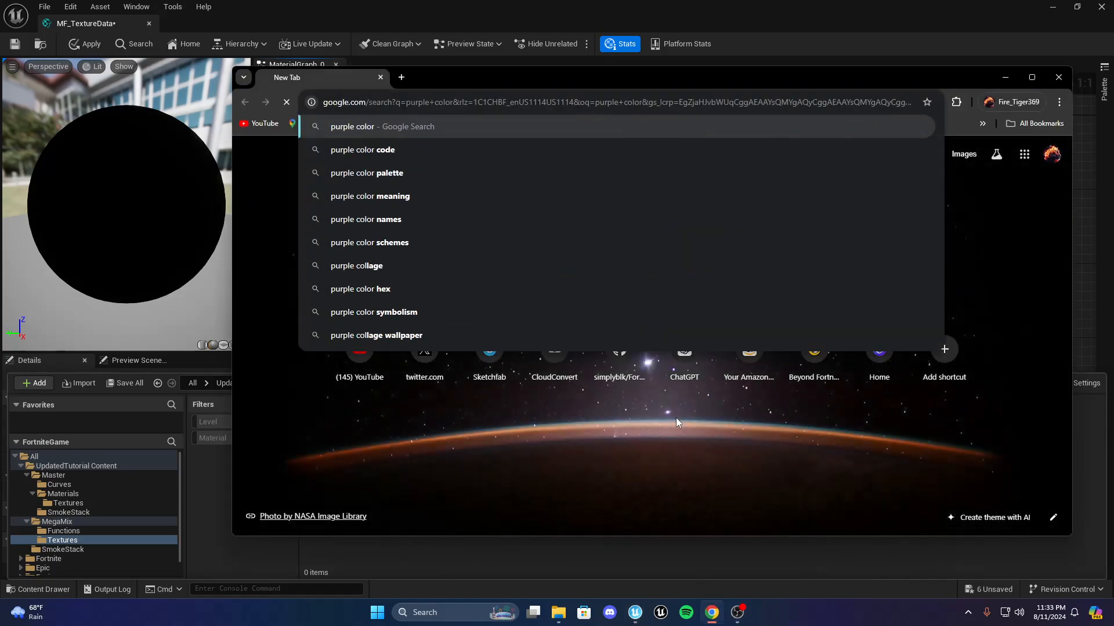
{"action": "key", "text": "Return"}
{"action": "left_click", "coordinate": [372, 181]}
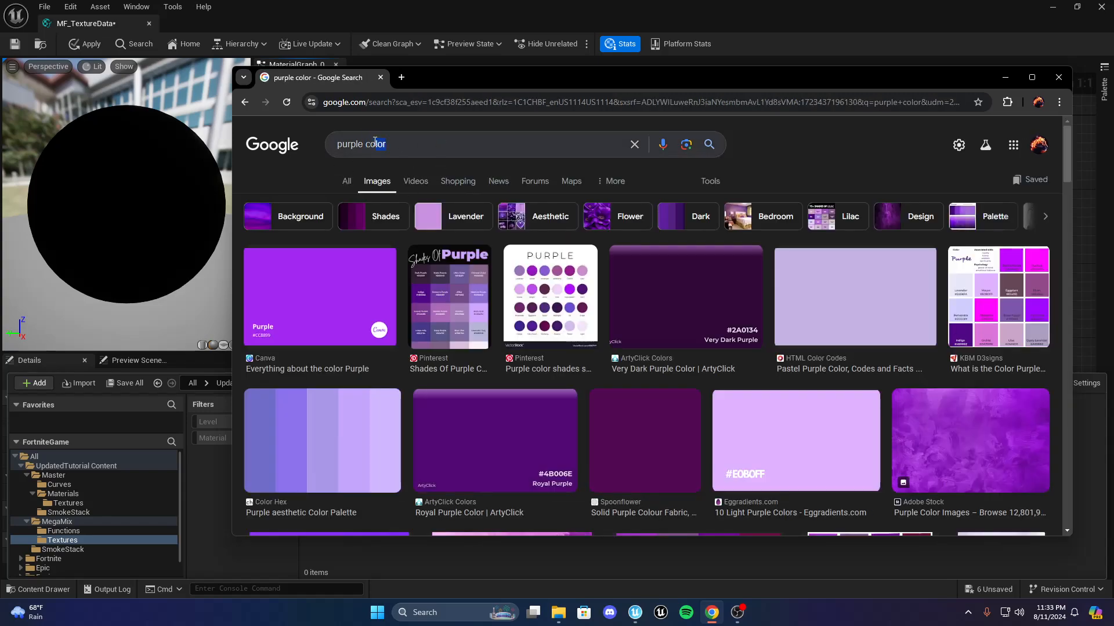
{"action": "key", "text": "BackSpace"}
{"action": "key", "text": "BackSpace"}
{"action": "key", "text": "BackSpace"}
{"action": "type", "text": "png"}
{"action": "key", "text": "Return"}
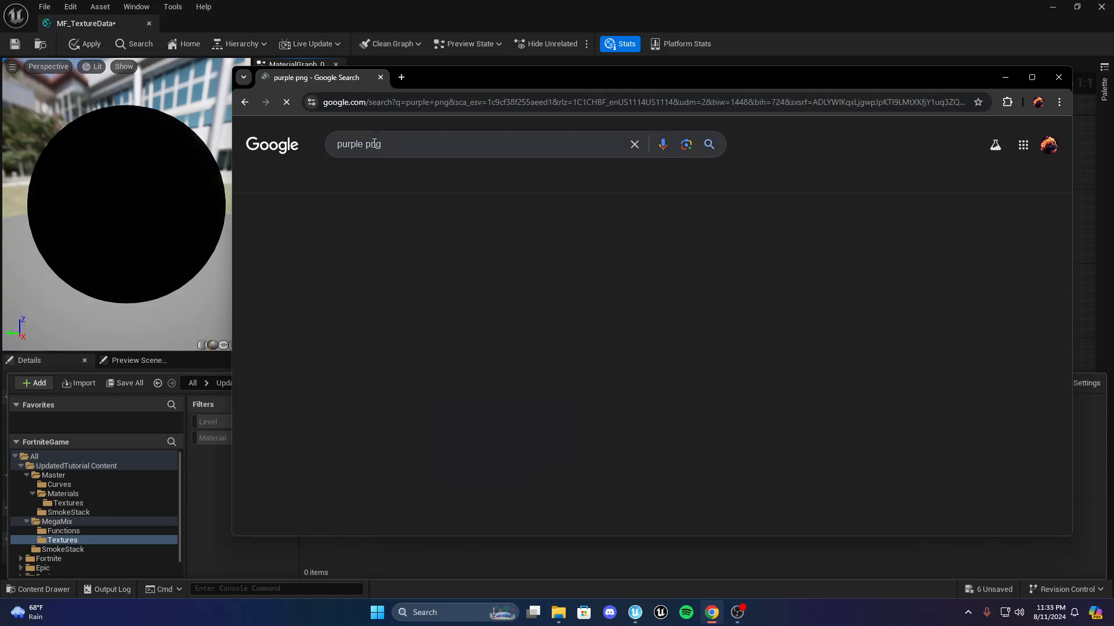
Search Google for "blue pmg" in a new browser tab
{"action": "key", "text": "ctrl+t"}
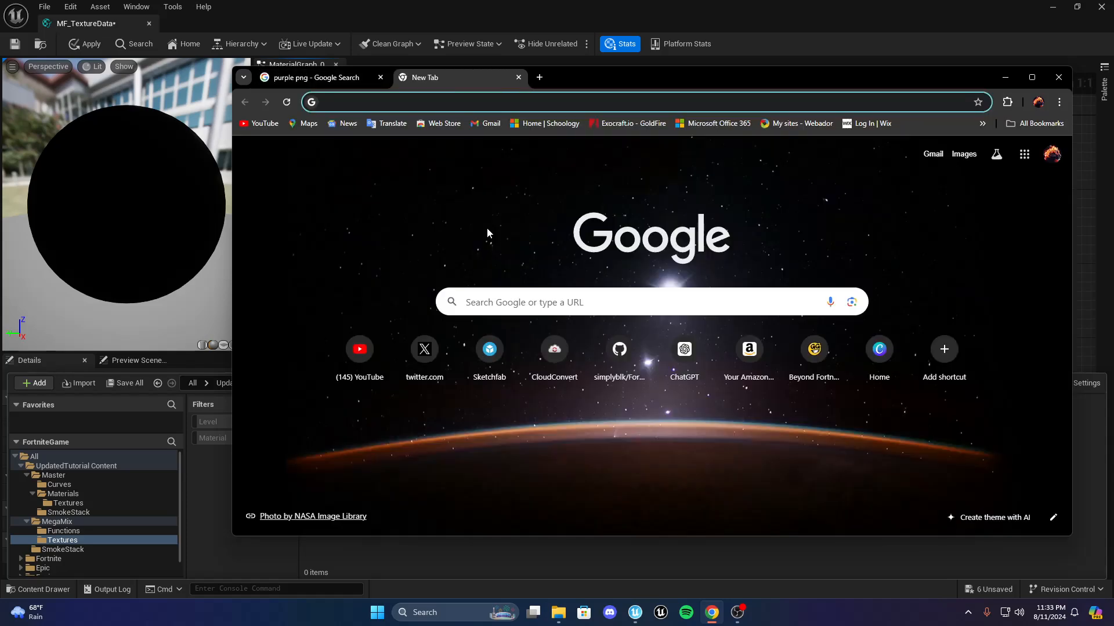
{"action": "type", "text": "blue pmg"}
{"action": "key", "text": "Return"}
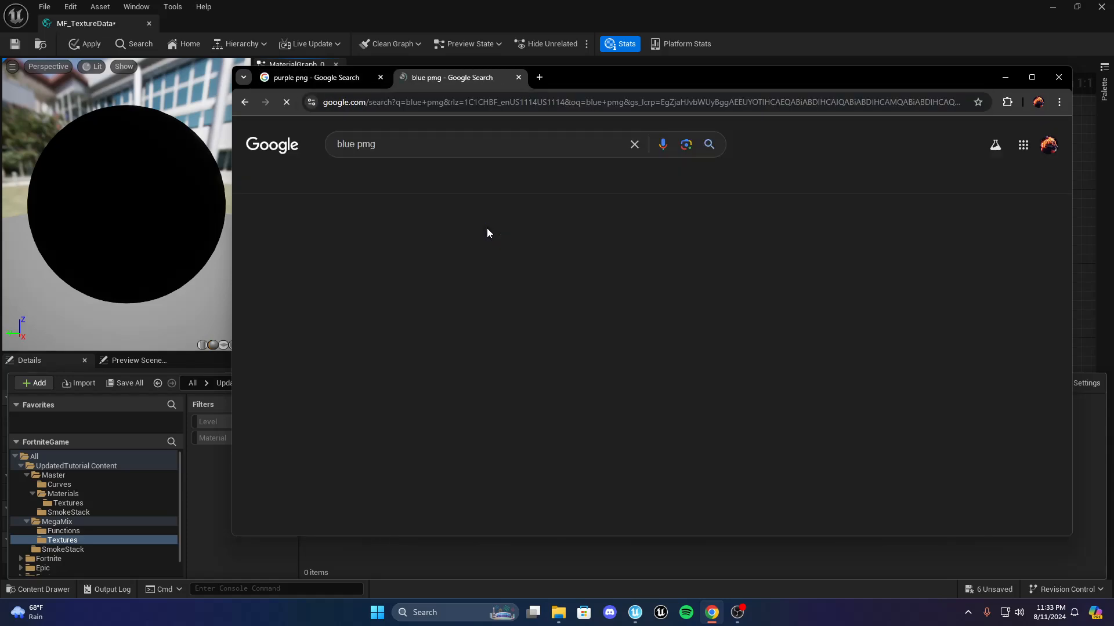
{"action": "left_click", "coordinate": [409, 250]}
Search Google for "gray png" in another new browser tab
{"action": "left_click", "coordinate": [540, 77]}
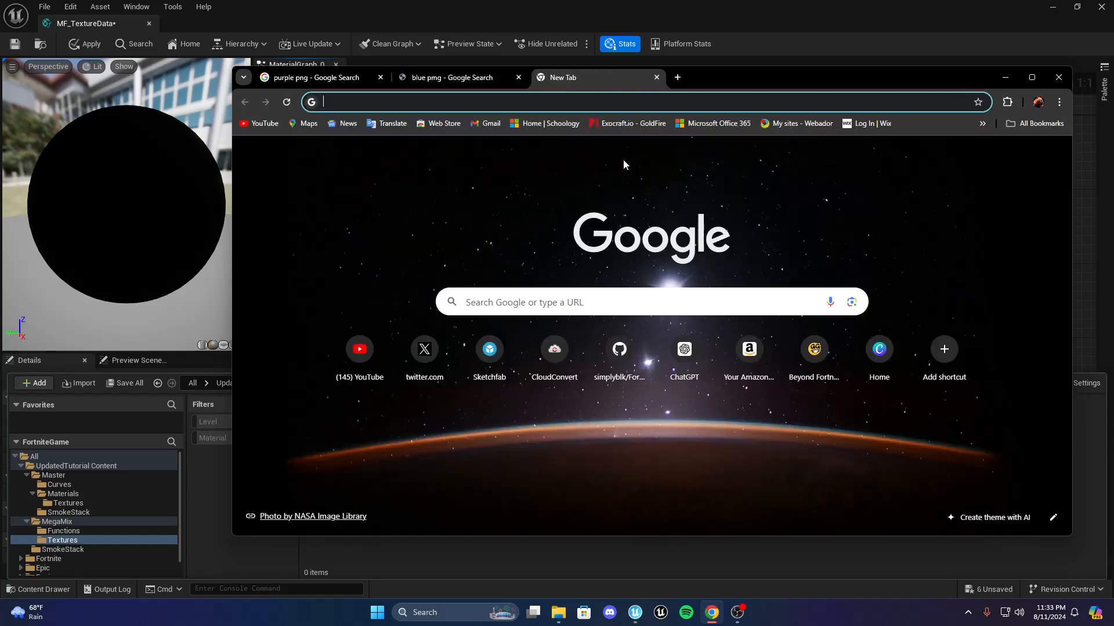
{"action": "type", "text": "gray png"}
{"action": "key", "text": "Return"}
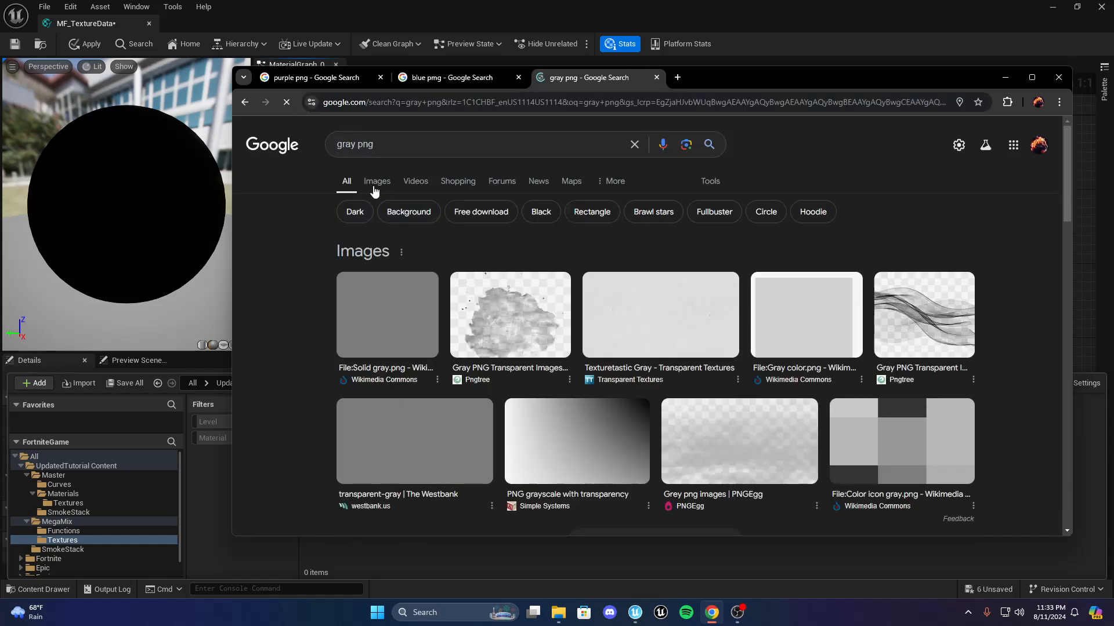
Show the image results for "gray png" and save the solid gray Wikimedia image to Downloads as gray
{"action": "left_click", "coordinate": [375, 185]}
{"action": "left_click", "coordinate": [311, 298]}
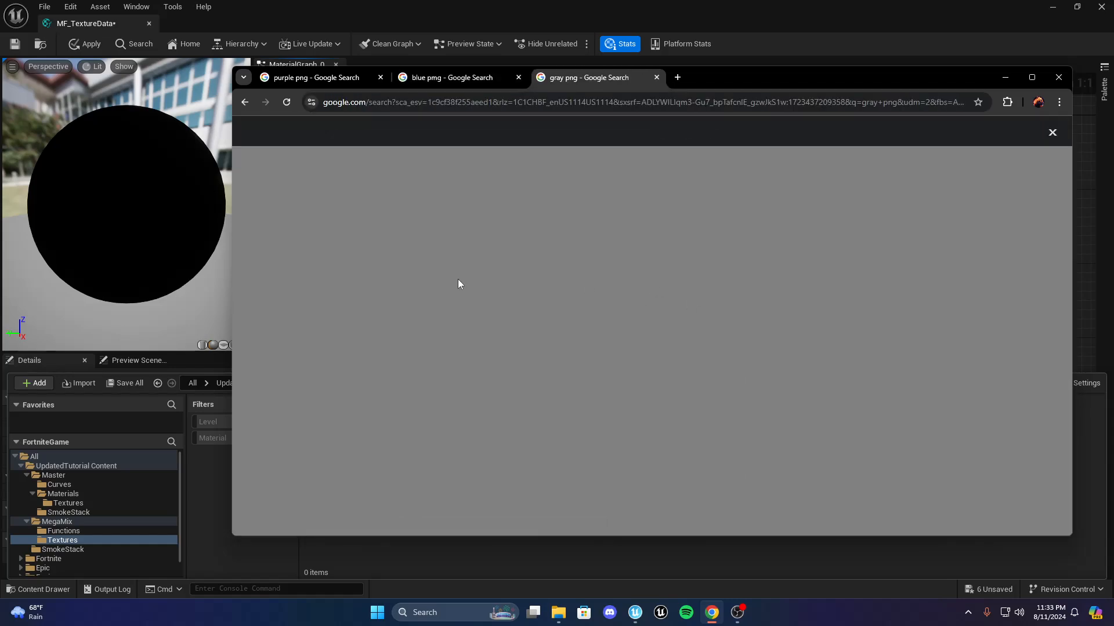
{"action": "left_click", "coordinate": [1052, 133]}
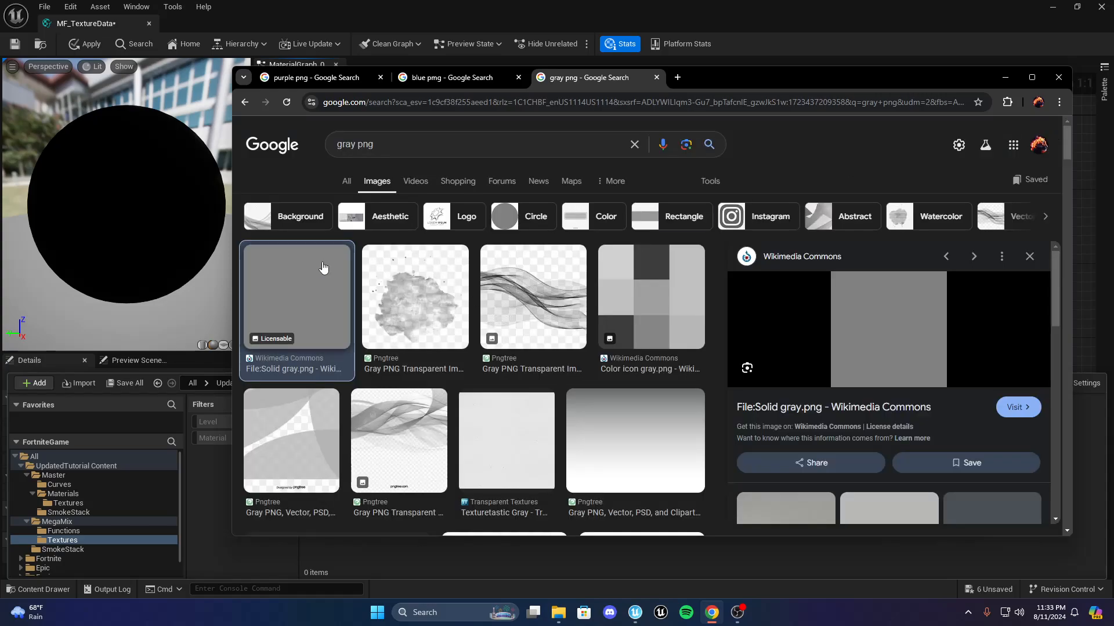
{"action": "right_click", "coordinate": [884, 321]}
{"action": "left_click", "coordinate": [936, 477]}
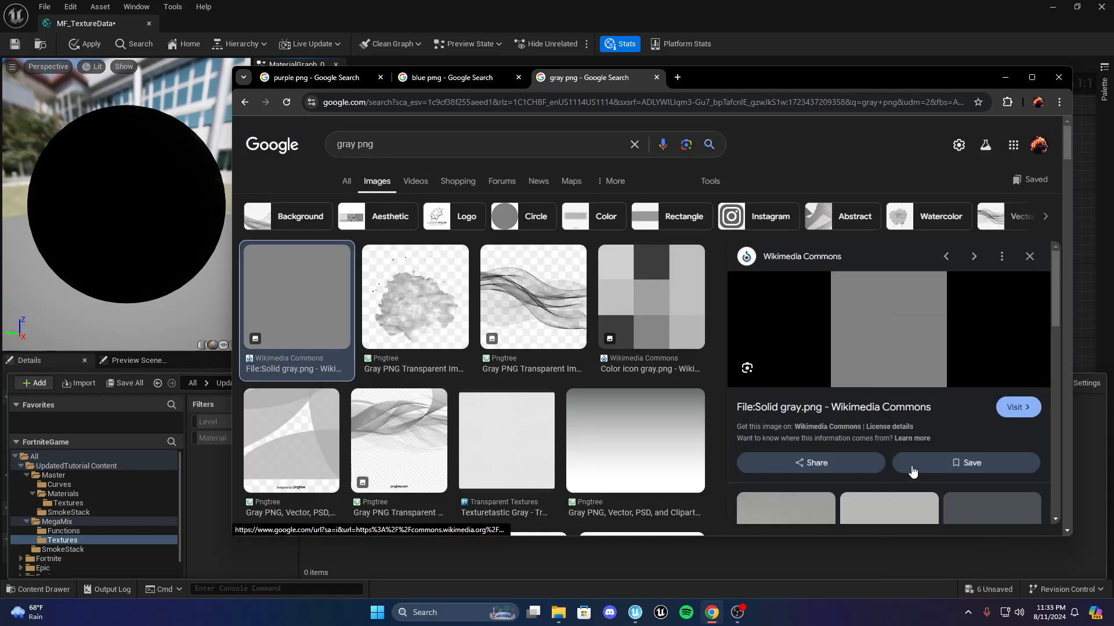
{"action": "type", "text": "gray"}
{"action": "key", "text": "Return"}
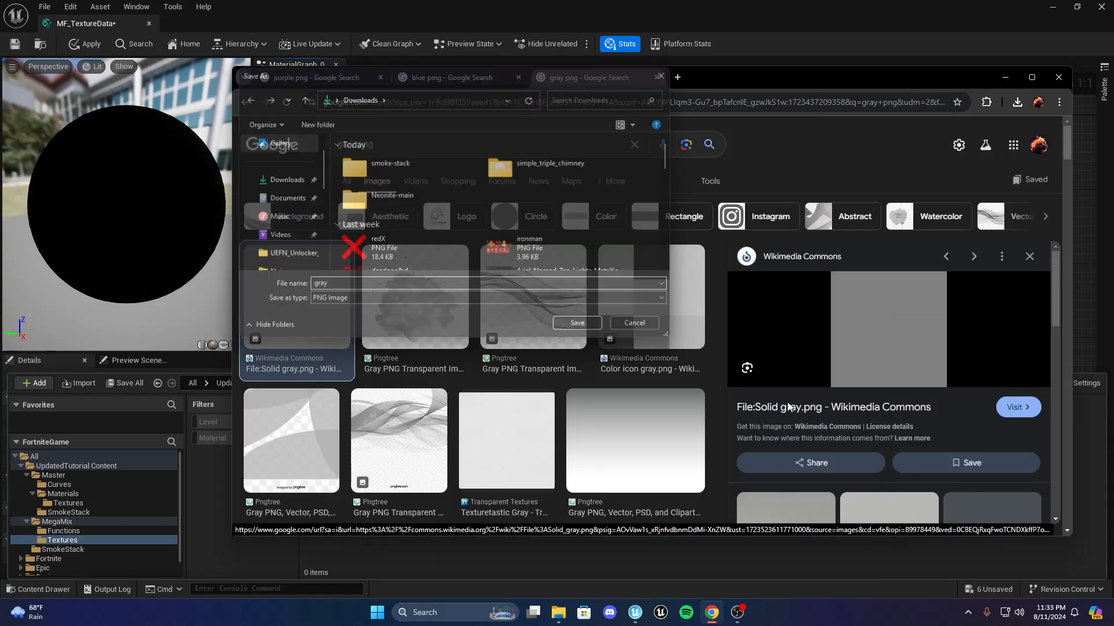
Save the solid blue image from the blue search results to Downloads as blue
{"action": "left_click", "coordinate": [464, 78]}
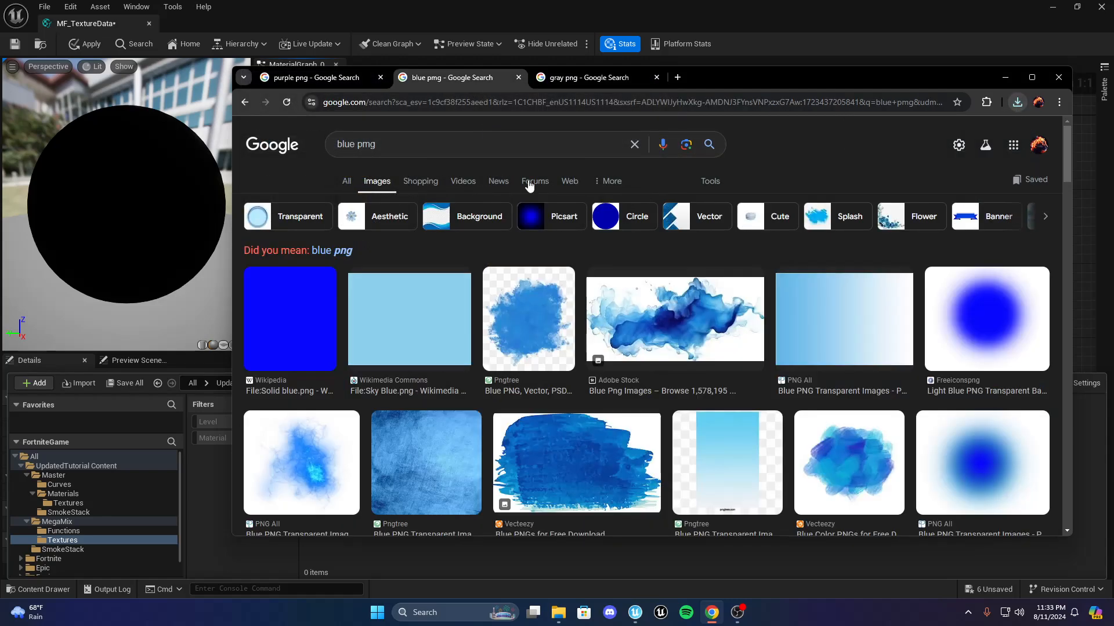
{"action": "right_click", "coordinate": [293, 303]}
{"action": "left_click", "coordinate": [363, 423]}
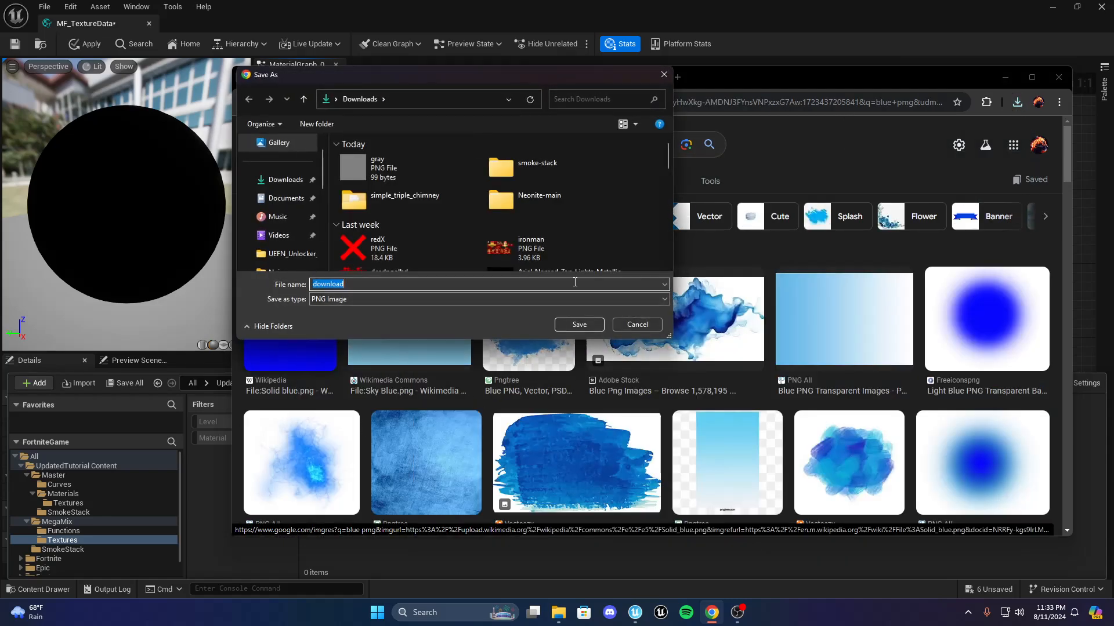
{"action": "type", "text": "blue"}
{"action": "key", "text": "Return"}
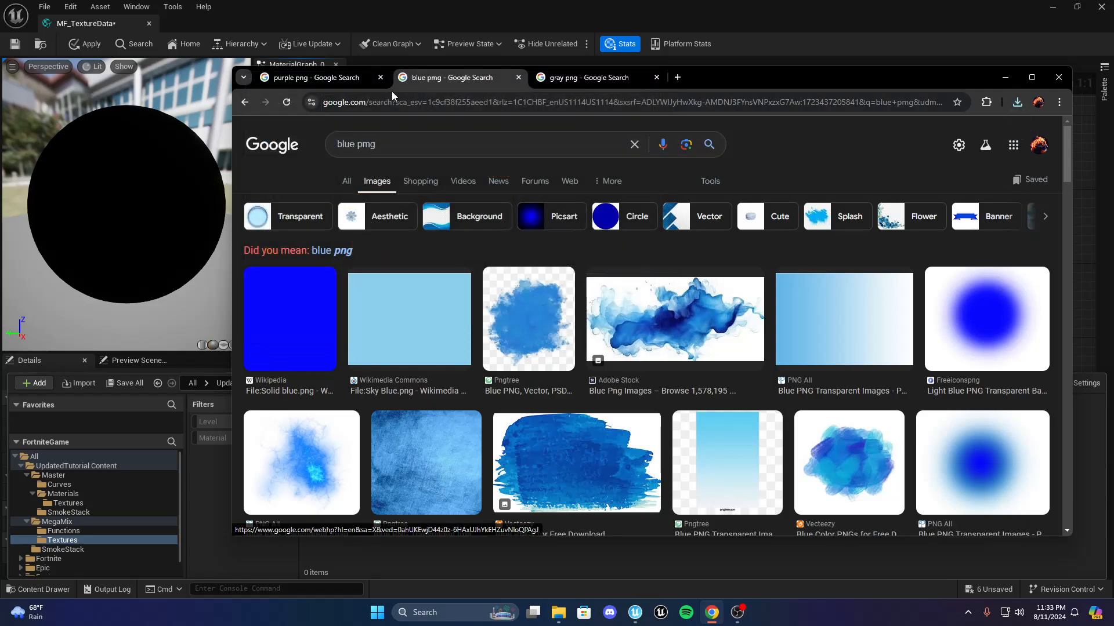
Save the solid purple image from the purple search results to Downloads as pruple
{"action": "left_click", "coordinate": [330, 78]}
{"action": "right_click", "coordinate": [289, 264]}
{"action": "left_click", "coordinate": [360, 391]}
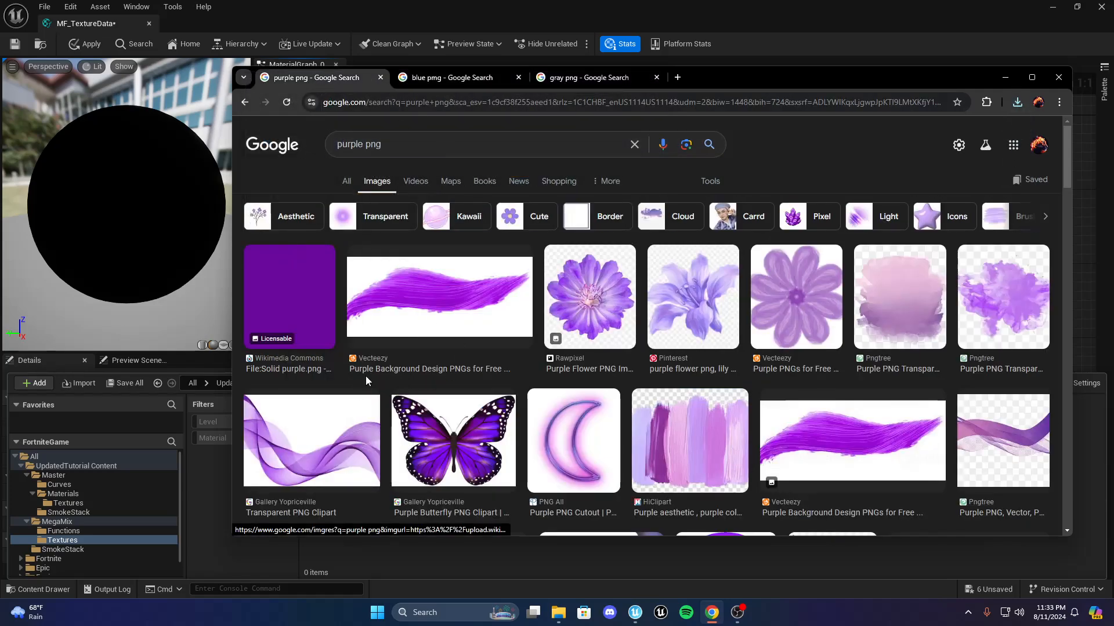
{"action": "type", "text": "purple"}
{"action": "key", "text": "Return"}
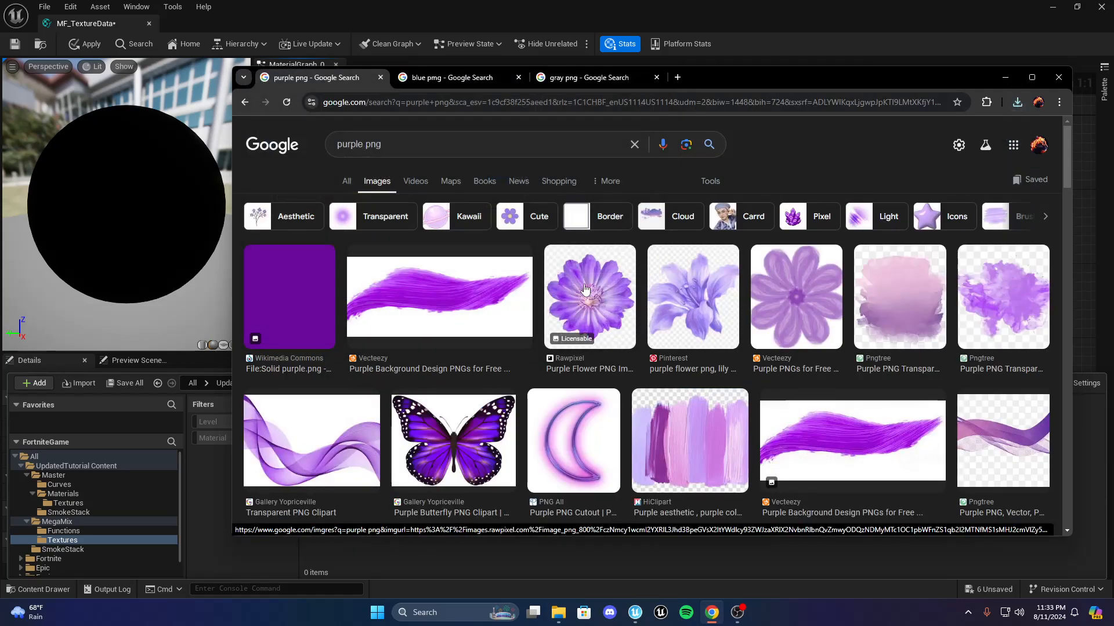
Switch to the Downloads folder in File Explorer and rename the saved purple image to Purple
{"action": "left_click", "coordinate": [907, 5]}
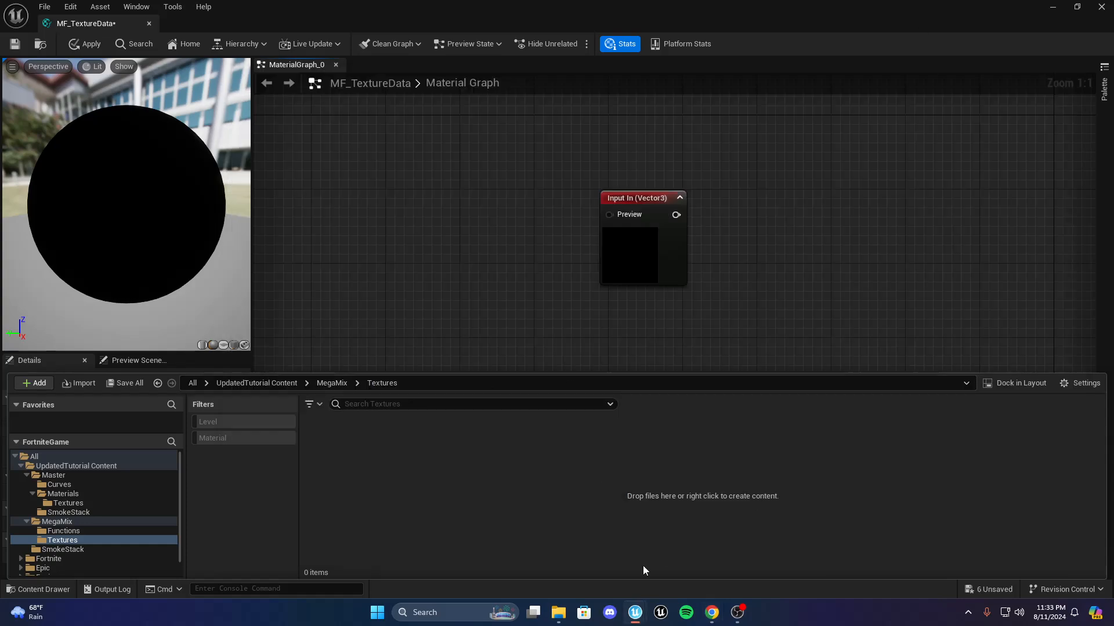
{"action": "left_click", "coordinate": [559, 611]}
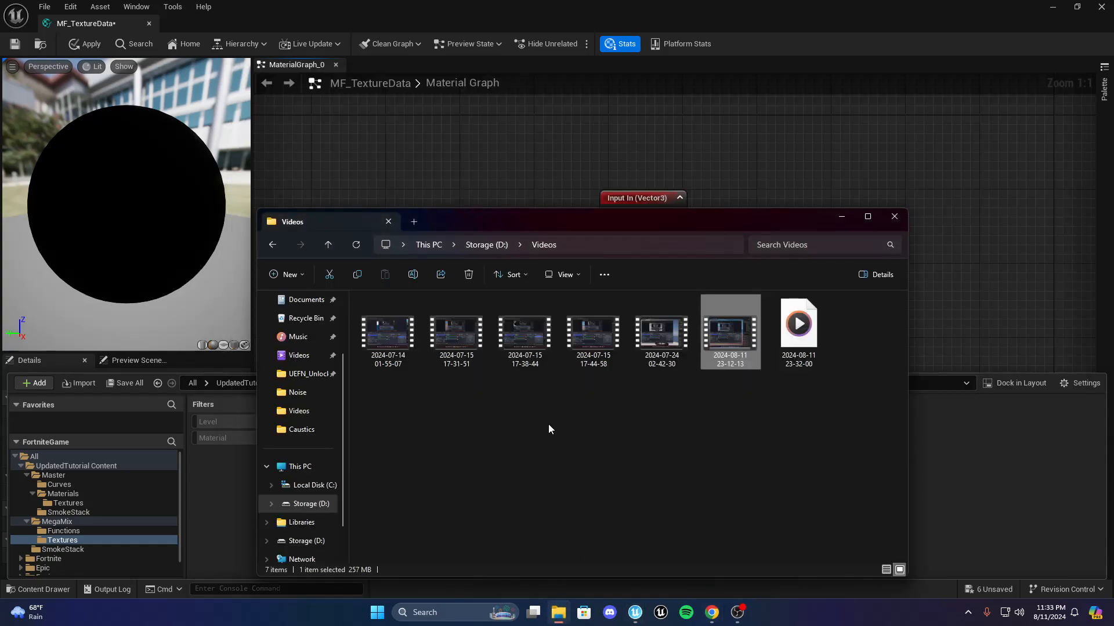
{"action": "left_click", "coordinate": [895, 217]}
{"action": "right_click", "coordinate": [554, 613]}
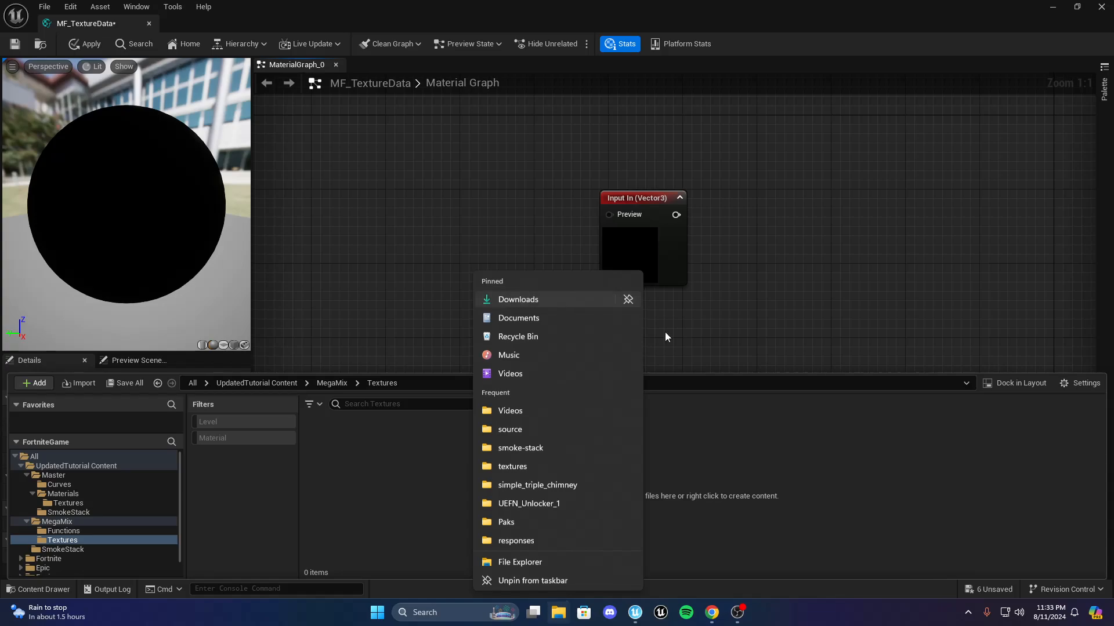
{"action": "left_click", "coordinate": [580, 298]}
{"action": "left_click", "coordinate": [487, 332]}
{"action": "key", "text": "F2"}
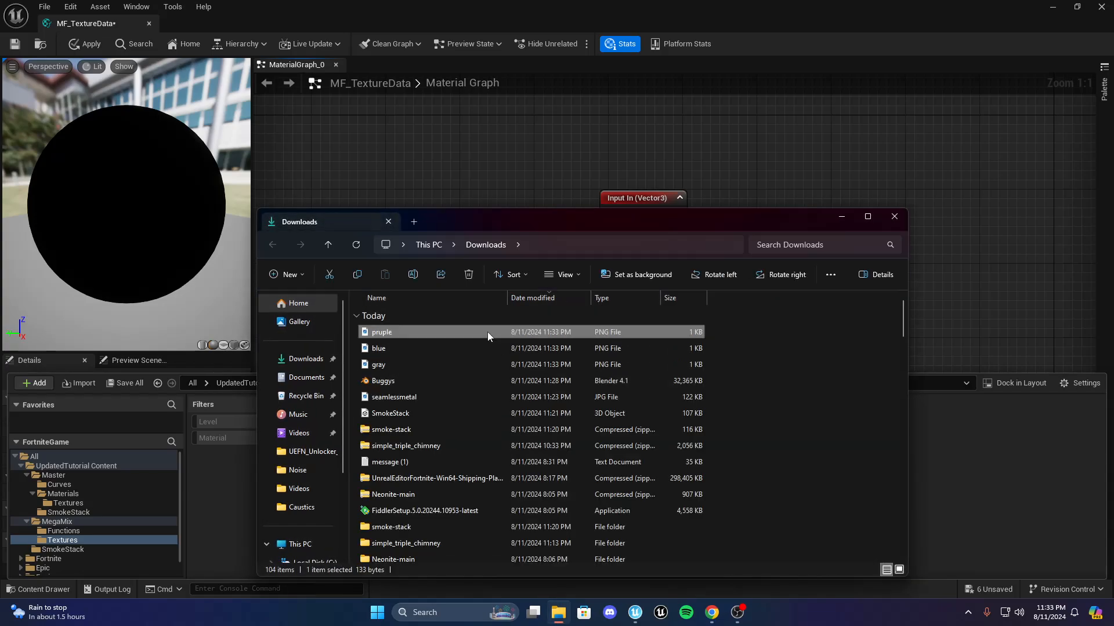
{"action": "type", "text": "Purple"}
{"action": "key", "text": "Return"}
{"action": "left_click", "coordinate": [893, 215]}
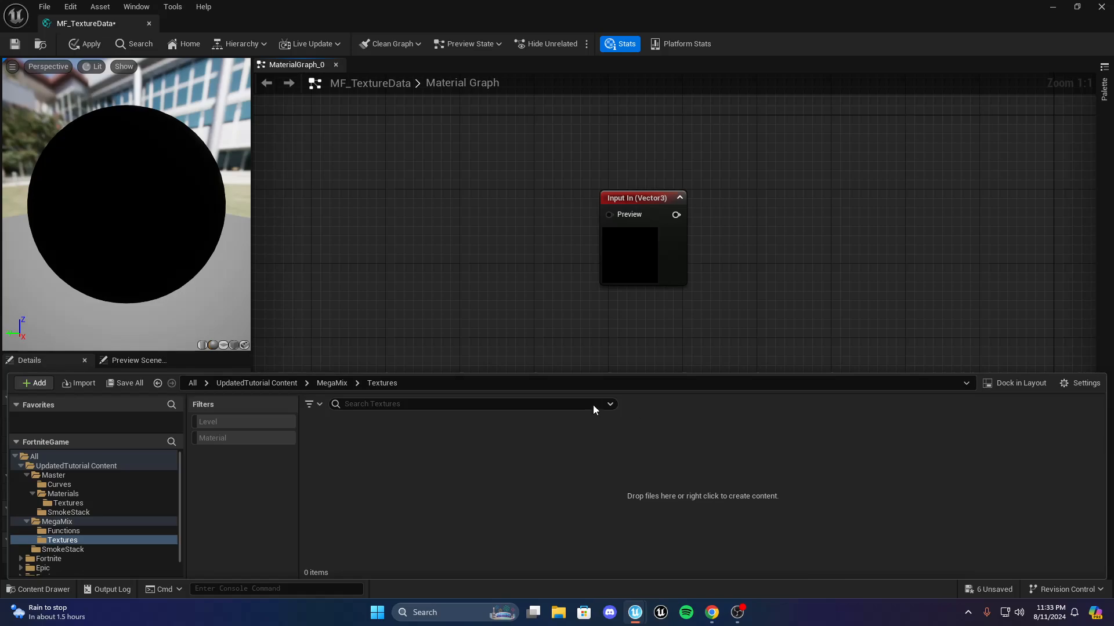
Import the seamlessmetal, Purple and gray images from the Downloads folder into the MegaMix Textures folder
{"action": "left_click", "coordinate": [557, 613]}
{"action": "left_click", "coordinate": [301, 351]}
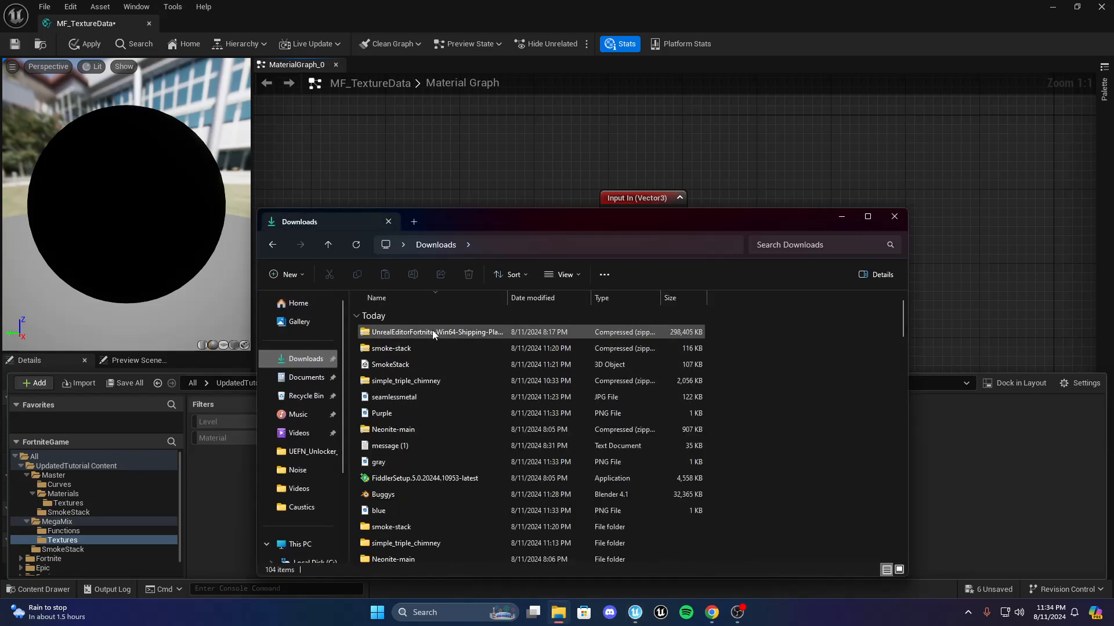
{"action": "left_click", "coordinate": [418, 413]}
{"action": "left_click", "coordinate": [433, 398], "text": "ctrl"}
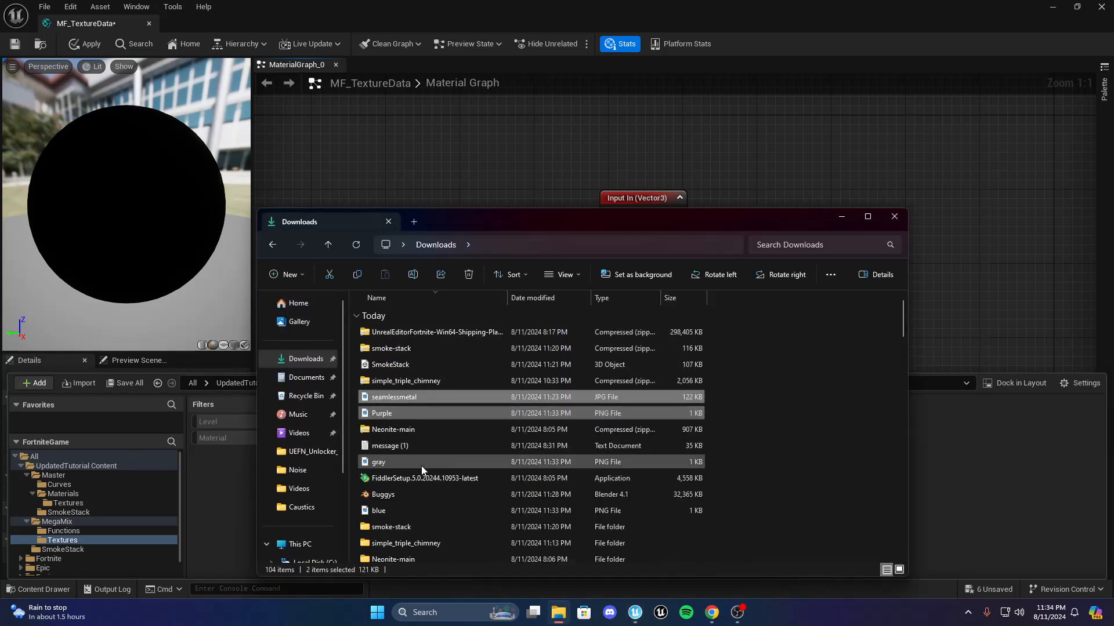
{"action": "left_click", "coordinate": [422, 467], "text": "ctrl"}
{"action": "left_click_drag", "start_coordinate": [437, 400], "coordinate": [912, 433]}
{"action": "left_click", "coordinate": [894, 217]}
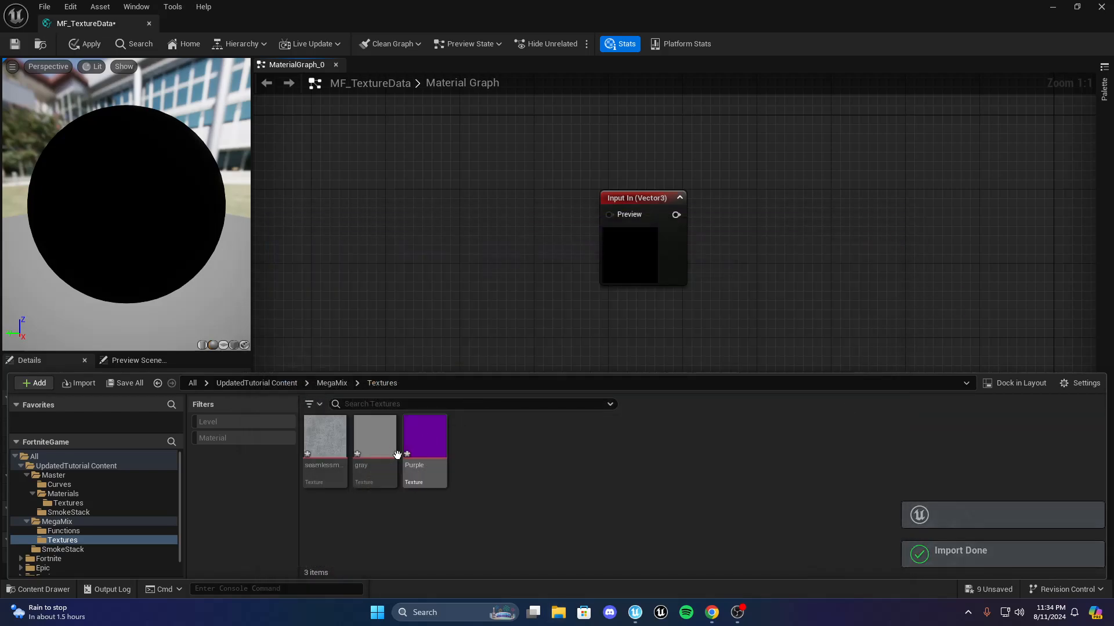
Delete the seamlessmetal texture from the MegaMix Textures folder
{"action": "left_click", "coordinate": [336, 457]}
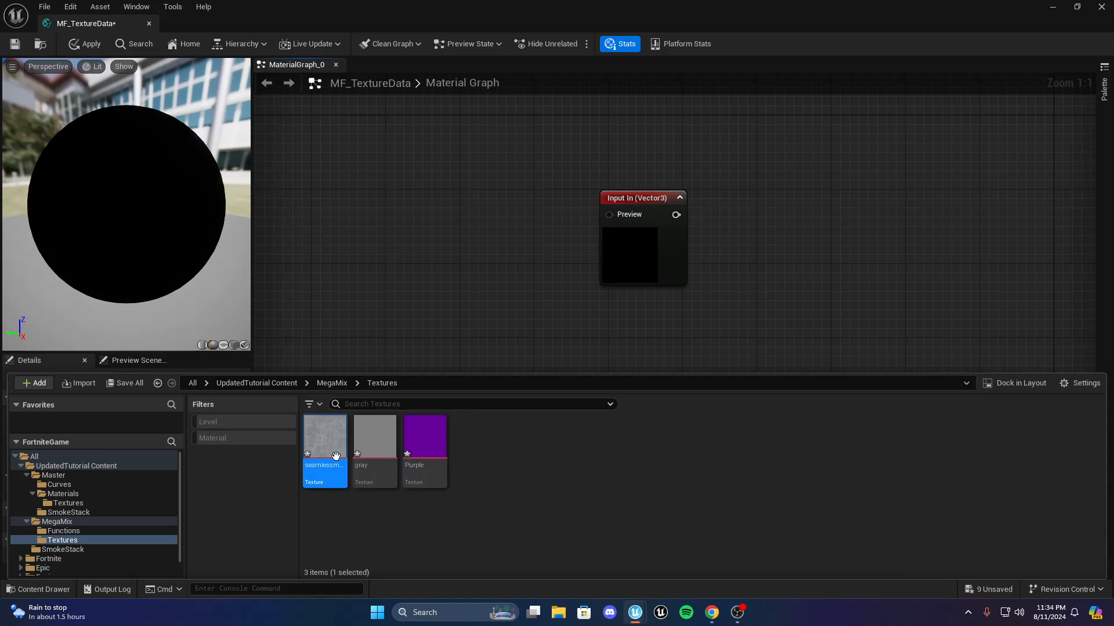
{"action": "right_click", "coordinate": [335, 456]}
{"action": "left_click", "coordinate": [416, 314]}
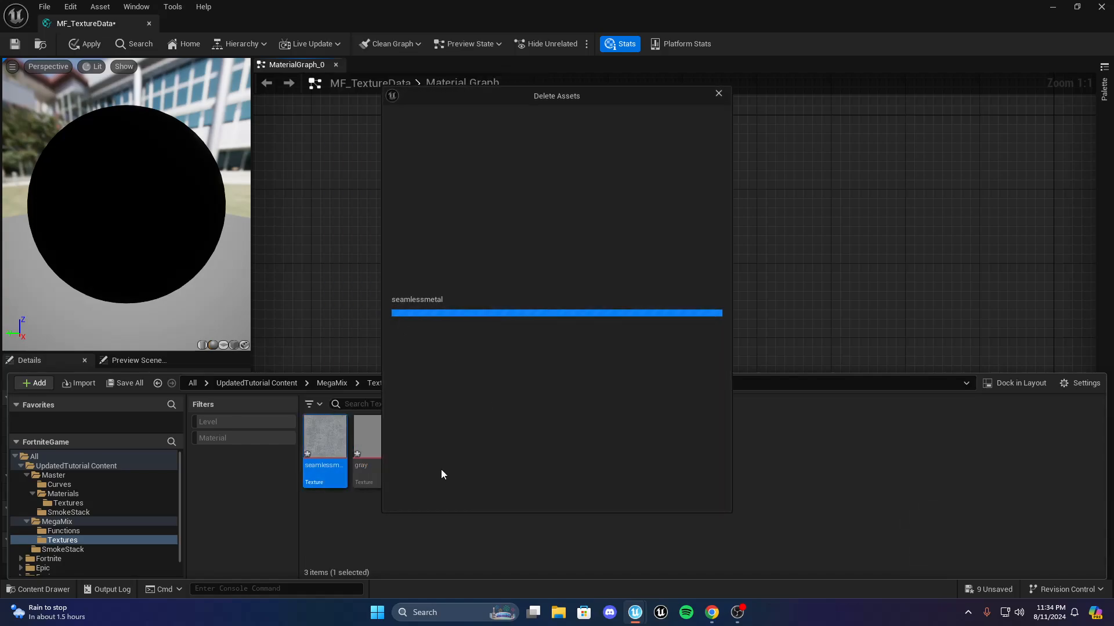
{"action": "left_click", "coordinate": [472, 493]}
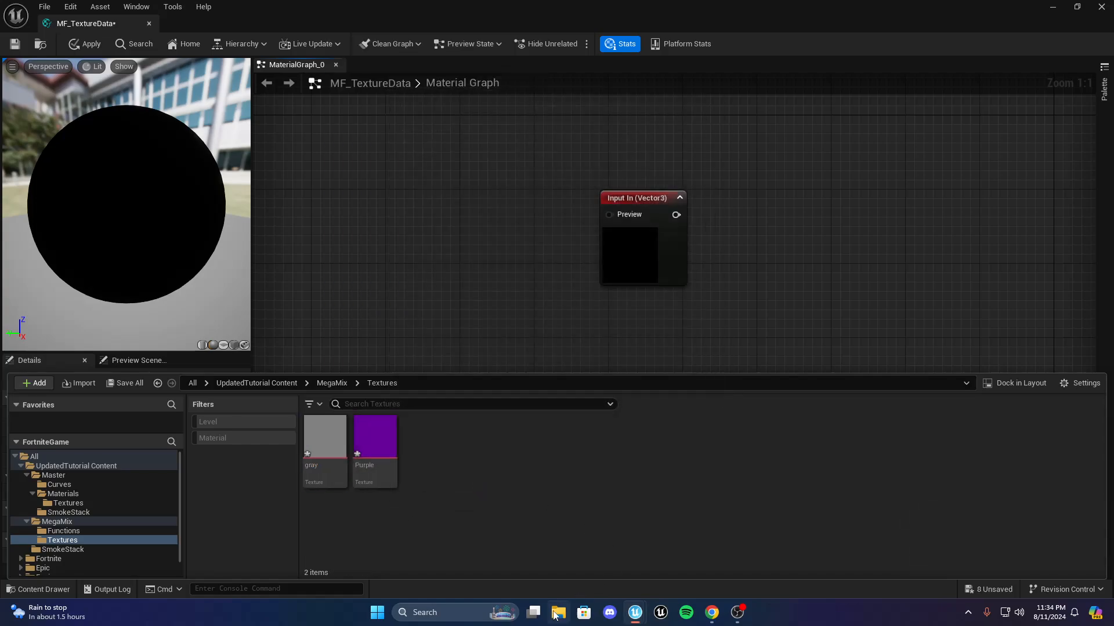
Import the blue image from the Downloads folder into the MegaMix Textures folder
{"action": "key", "text": "super+e"}
{"action": "left_click", "coordinate": [313, 359]}
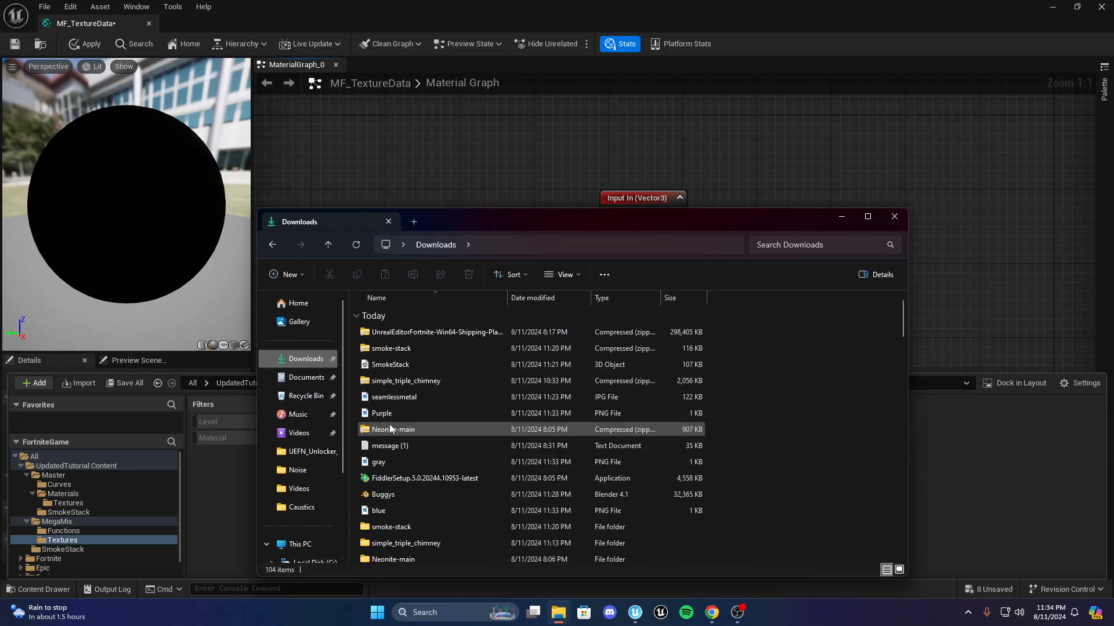
{"action": "left_click_drag", "start_coordinate": [413, 508], "coordinate": [1056, 485]}
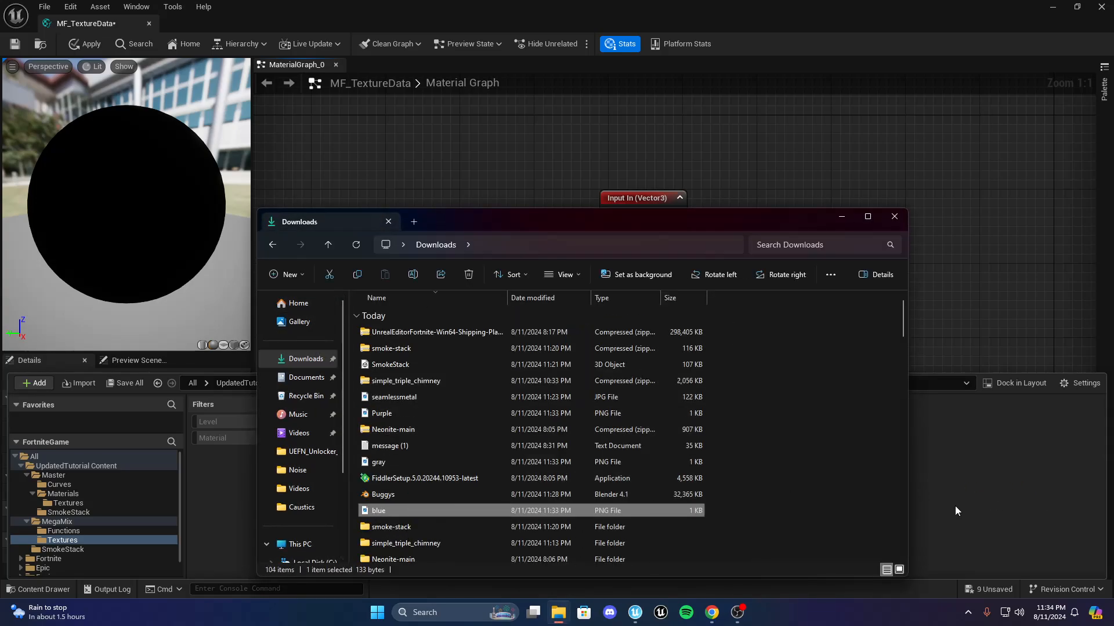
{"action": "left_click", "coordinate": [894, 217]}
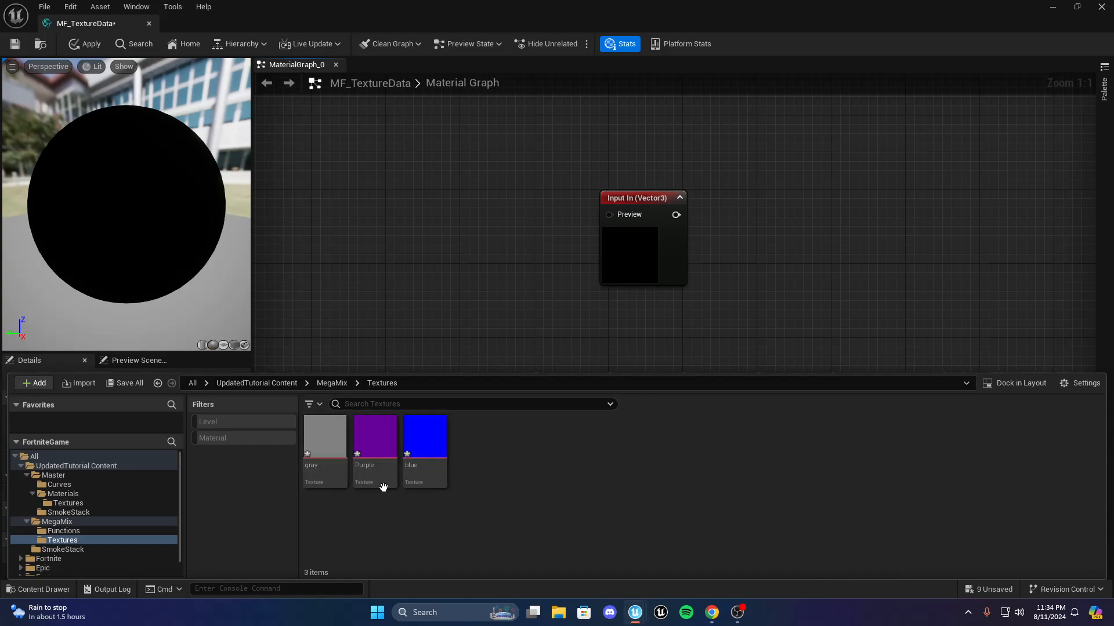
Add the gray texture to the MF_TextureData graph as a Texture Sample placed before the input node
{"action": "left_click_drag", "start_coordinate": [333, 461], "coordinate": [517, 169]}
{"action": "left_click_drag", "start_coordinate": [537, 269], "coordinate": [415, 309]}
{"action": "left_click", "coordinate": [565, 281]}
Set the function input node's Input Name to Diffuse
{"action": "left_click", "coordinate": [686, 267]}
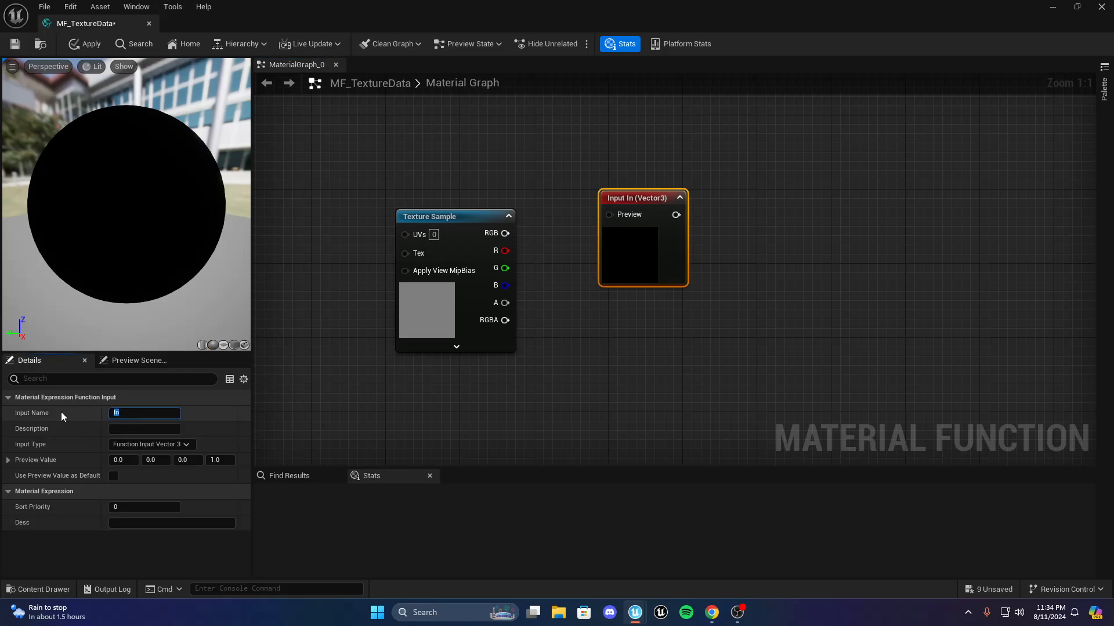
{"action": "type", "text": "Diffuse"}
{"action": "key", "text": "Return"}
{"action": "left_click", "coordinate": [487, 378]}
Connect the gray Texture Sample's RGB output to the Preview pin of the Input Diffuse node
{"action": "scroll", "coordinate": [435, 365], "scroll_direction": "down", "scroll_amount": 1}
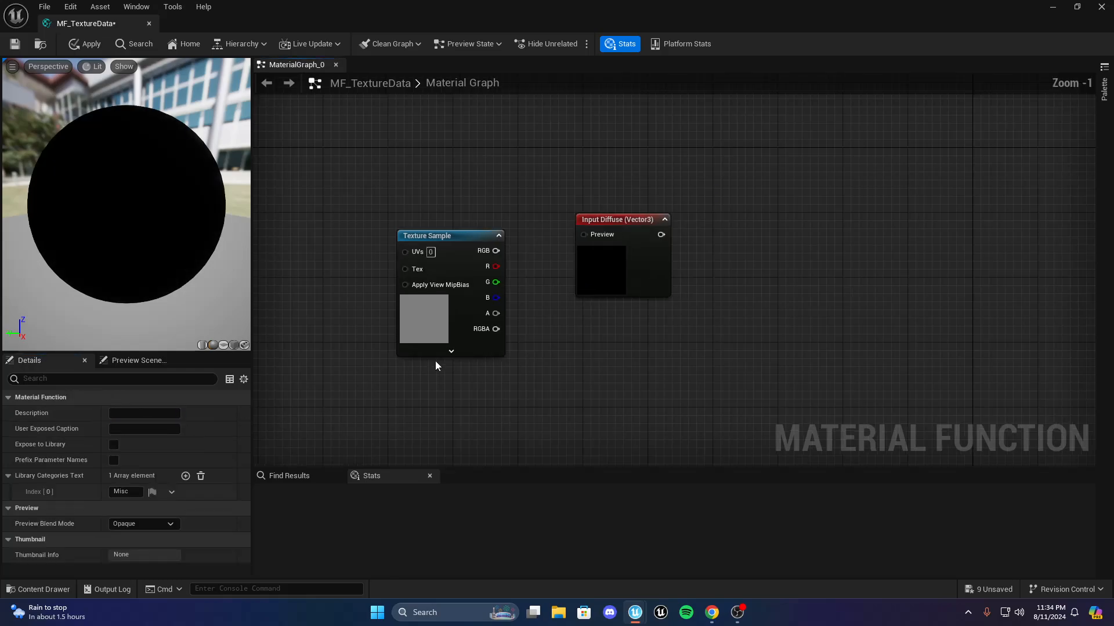
{"action": "right_click_drag", "start_coordinate": [435, 366], "coordinate": [445, 351]}
{"action": "scroll", "coordinate": [445, 351], "scroll_direction": "up", "scroll_amount": 1}
{"action": "right_click_drag", "start_coordinate": [455, 259], "coordinate": [630, 278]}
{"action": "left_click_drag", "start_coordinate": [630, 278], "coordinate": [621, 287]}
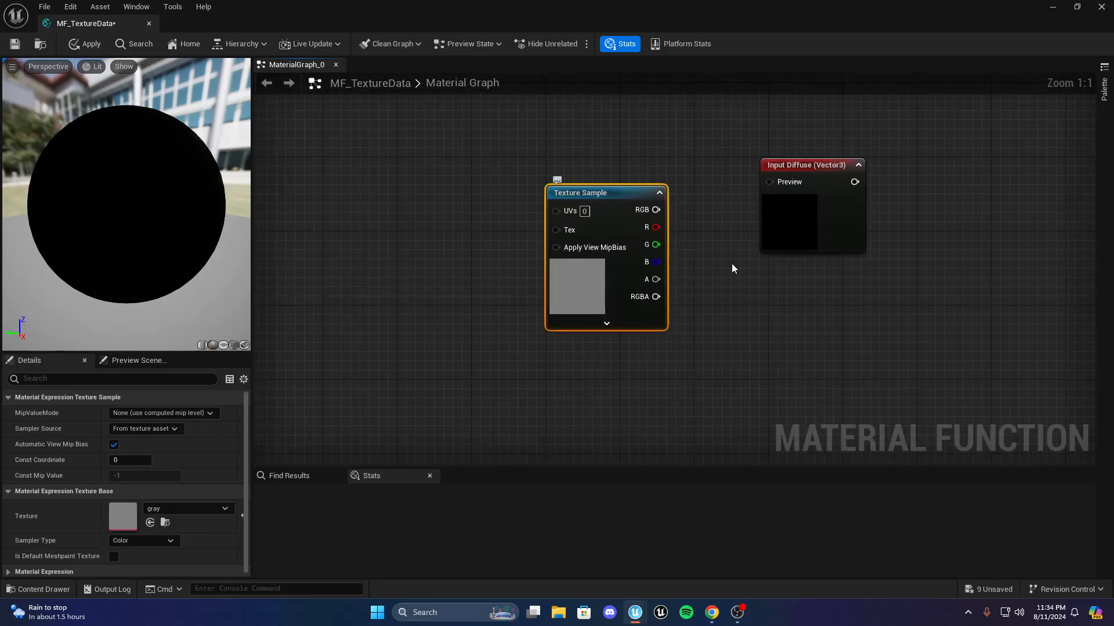
{"action": "left_click", "coordinate": [731, 264]}
{"action": "scroll", "coordinate": [726, 264], "scroll_direction": "down", "scroll_amount": 2}
{"action": "scroll", "coordinate": [688, 287], "scroll_direction": "up", "scroll_amount": 2}
{"action": "right_click_drag", "start_coordinate": [688, 287], "coordinate": [623, 390]}
{"action": "left_click_drag", "start_coordinate": [509, 362], "coordinate": [510, 316]}
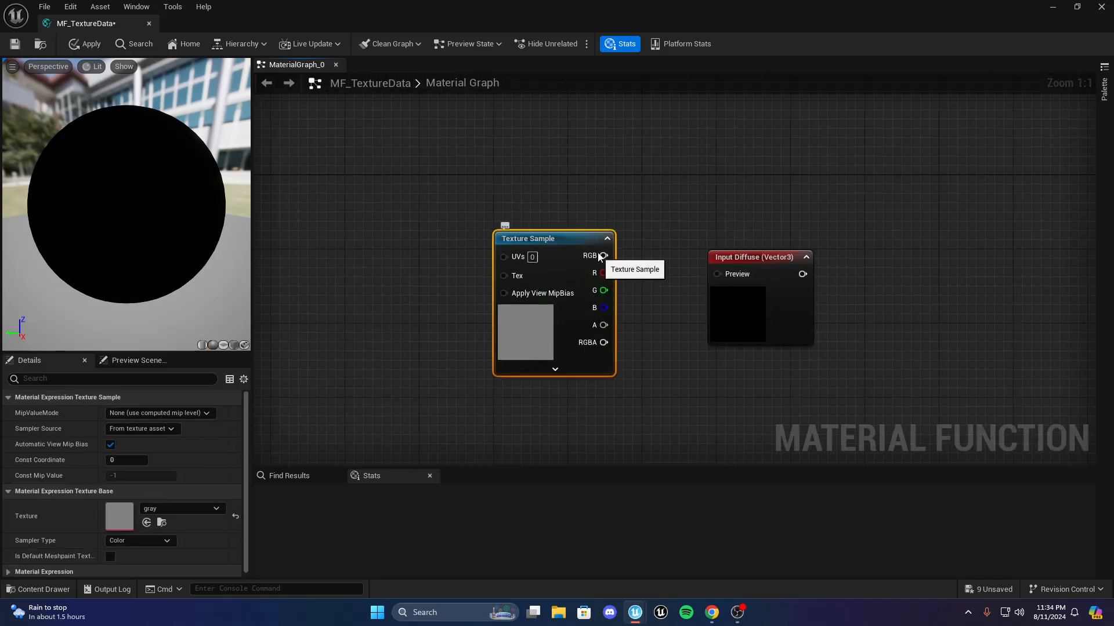
{"action": "left_click_drag", "start_coordinate": [604, 256], "coordinate": [738, 276]}
{"action": "left_click", "coordinate": [768, 303]}
Move the Input Diffuse node closer to the Texture Sample and align it so the connecting wire runs straight
{"action": "right_click_drag", "start_coordinate": [768, 303], "coordinate": [673, 279]}
{"action": "left_click", "coordinate": [842, 268]}
{"action": "left_click_drag", "start_coordinate": [678, 270], "coordinate": [641, 242]}
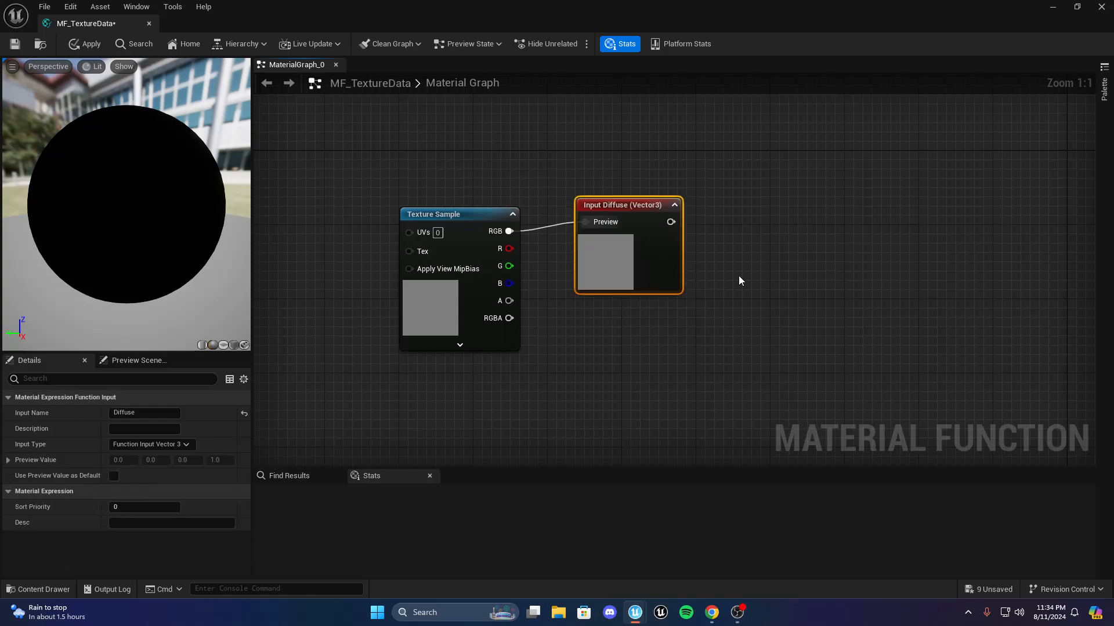
{"action": "left_click", "coordinate": [738, 281]}
{"action": "right_click_drag", "start_coordinate": [756, 232], "coordinate": [591, 347]}
{"action": "scroll", "coordinate": [503, 342], "scroll_direction": "down", "scroll_amount": 2}
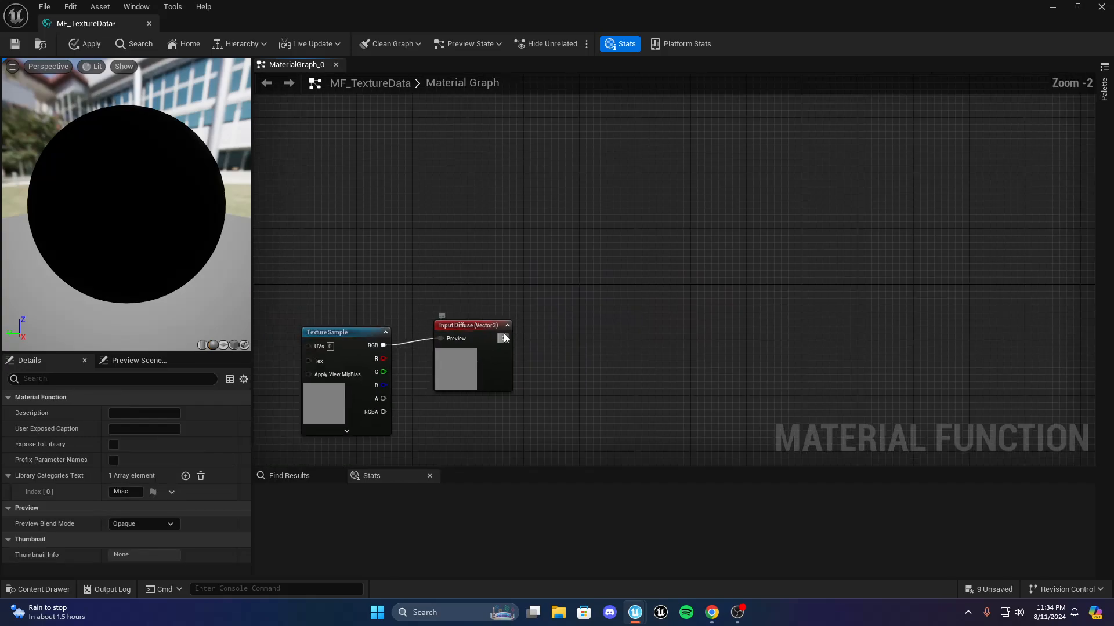
{"action": "right_click_drag", "start_coordinate": [503, 338], "coordinate": [732, 253]}
{"action": "scroll", "coordinate": [732, 253], "scroll_direction": "up", "scroll_amount": 2}
{"action": "left_click_drag", "start_coordinate": [709, 275], "coordinate": [699, 286]}
{"action": "left_click", "coordinate": [756, 286]}
{"action": "right_click_drag", "start_coordinate": [739, 279], "coordinate": [733, 303]}
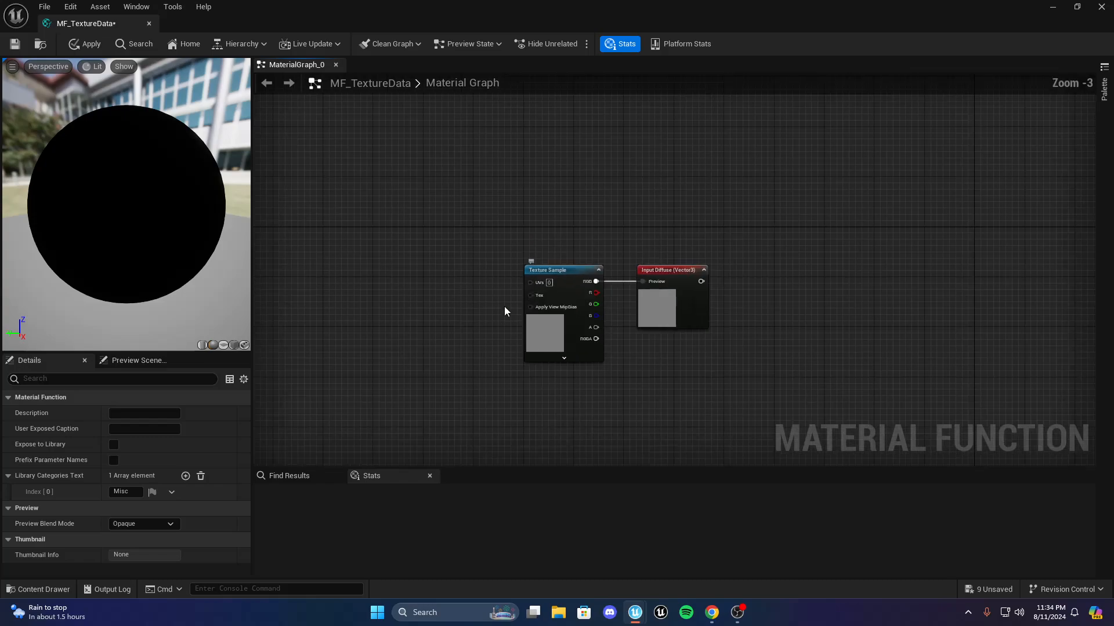
{"action": "right_click_drag", "start_coordinate": [504, 306], "coordinate": [416, 267]}
{"action": "right_click_drag", "start_coordinate": [750, 306], "coordinate": [609, 227]}
{"action": "left_click", "coordinate": [607, 325]}
{"action": "left_click", "coordinate": [703, 304]}
{"action": "scroll", "coordinate": [565, 325], "scroll_direction": "down", "scroll_amount": 1}
{"action": "scroll", "coordinate": [565, 325], "scroll_direction": "up", "scroll_amount": 1}
{"action": "scroll", "coordinate": [613, 300], "scroll_direction": "down", "scroll_amount": 3}
{"action": "scroll", "coordinate": [612, 300], "scroll_direction": "up", "scroll_amount": 3}
{"action": "scroll", "coordinate": [589, 265], "scroll_direction": "down", "scroll_amount": 2}
{"action": "scroll", "coordinate": [589, 264], "scroll_direction": "up", "scroll_amount": 2}
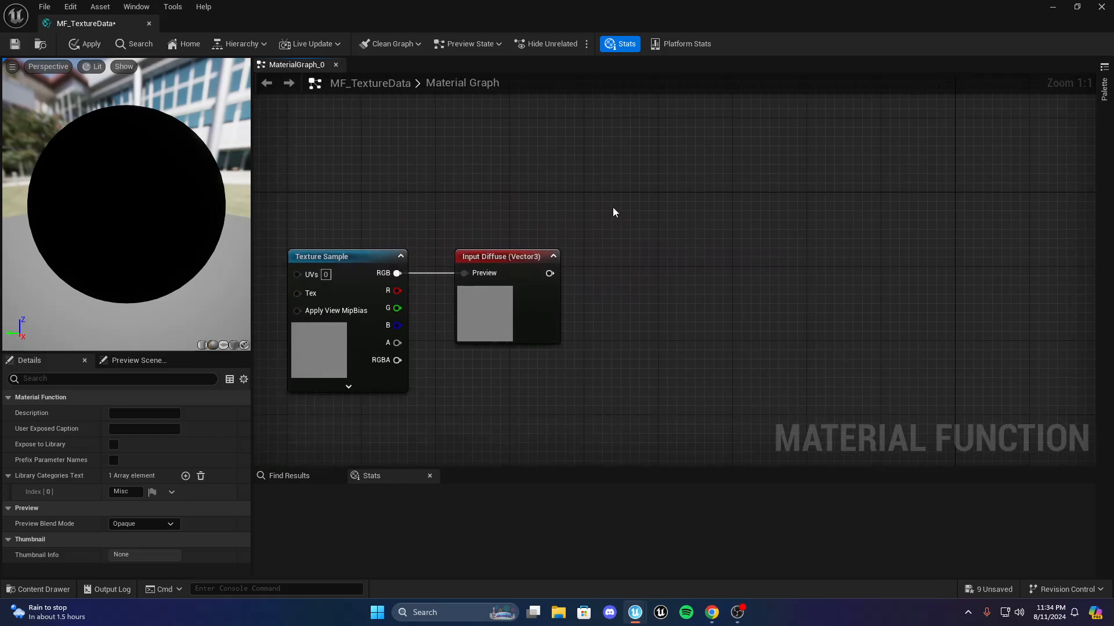
Add a vector parameter above the Input Diffuse node and name it DiffuseColor
{"action": "key", "text": "v"}
{"action": "left_click", "coordinate": [600, 216]}
{"action": "left_click_drag", "start_coordinate": [644, 226], "coordinate": [544, 103]}
{"action": "left_click", "coordinate": [614, 189]}
{"action": "left_click", "coordinate": [522, 163]}
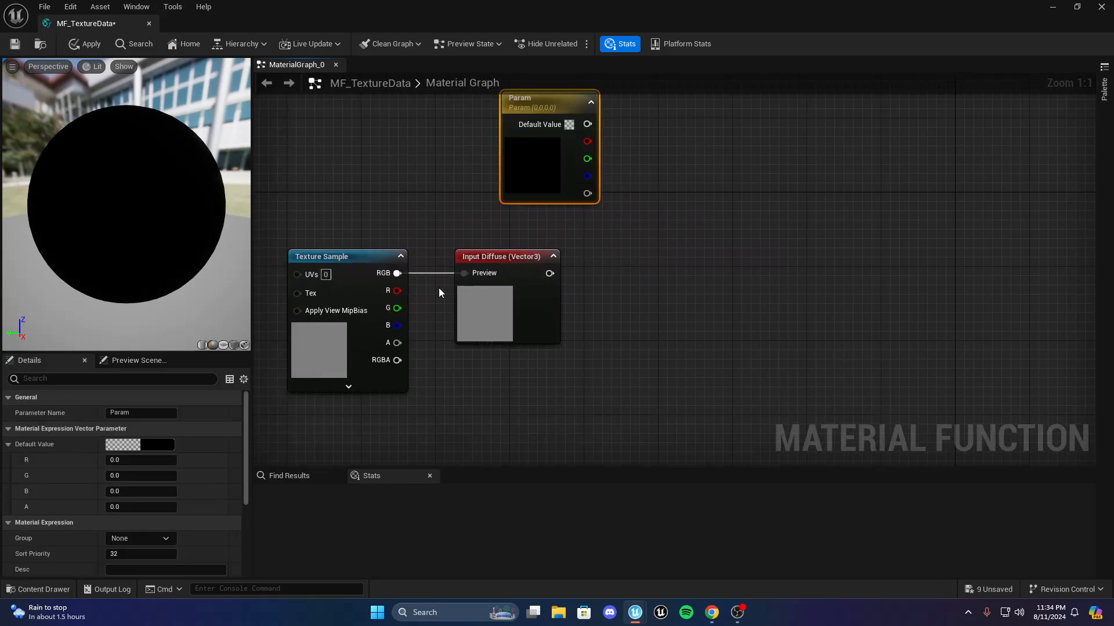
{"action": "left_click", "coordinate": [145, 413]}
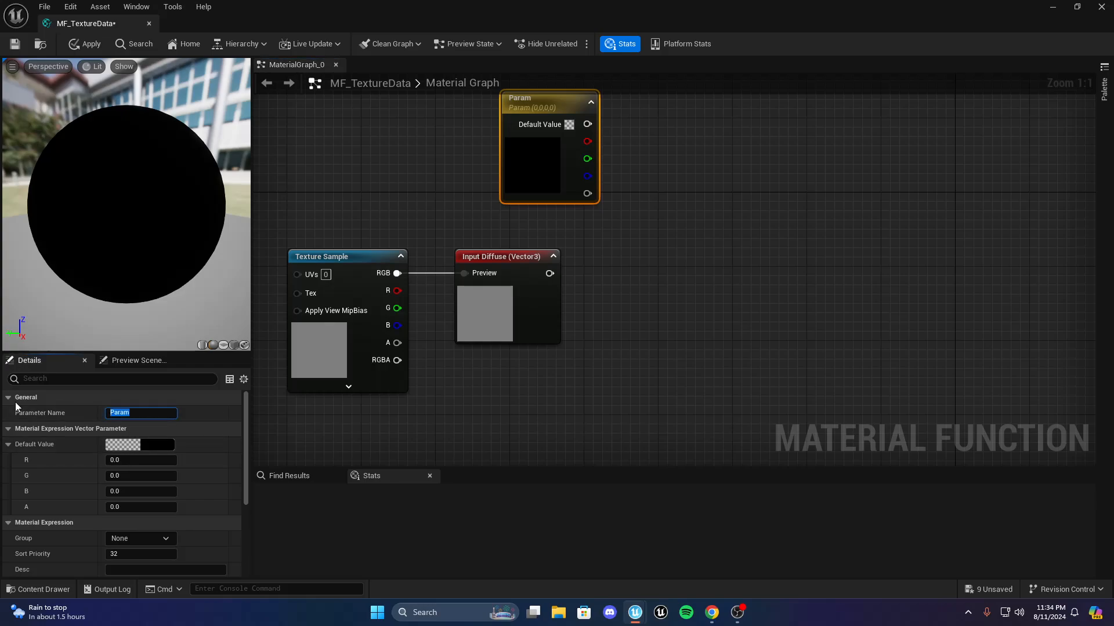
{"action": "type", "text": "DiffuseColor"}
{"action": "key", "text": "Return"}
Shift the Input Diffuse node away from the Texture Sample so it sits directly beneath the DiffuseColor parameter
{"action": "left_click", "coordinate": [556, 268]}
{"action": "right_click_drag", "start_coordinate": [652, 267], "coordinate": [649, 300]}
{"action": "left_click", "coordinate": [592, 283]}
{"action": "left_click_drag", "start_coordinate": [496, 342], "coordinate": [543, 353]}
{"action": "left_click", "coordinate": [669, 315]}
Add a Lerp node after the Input Diffuse node and connect the Input Diffuse output to its Alpha
{"action": "right_click_drag", "start_coordinate": [669, 315], "coordinate": [572, 339]}
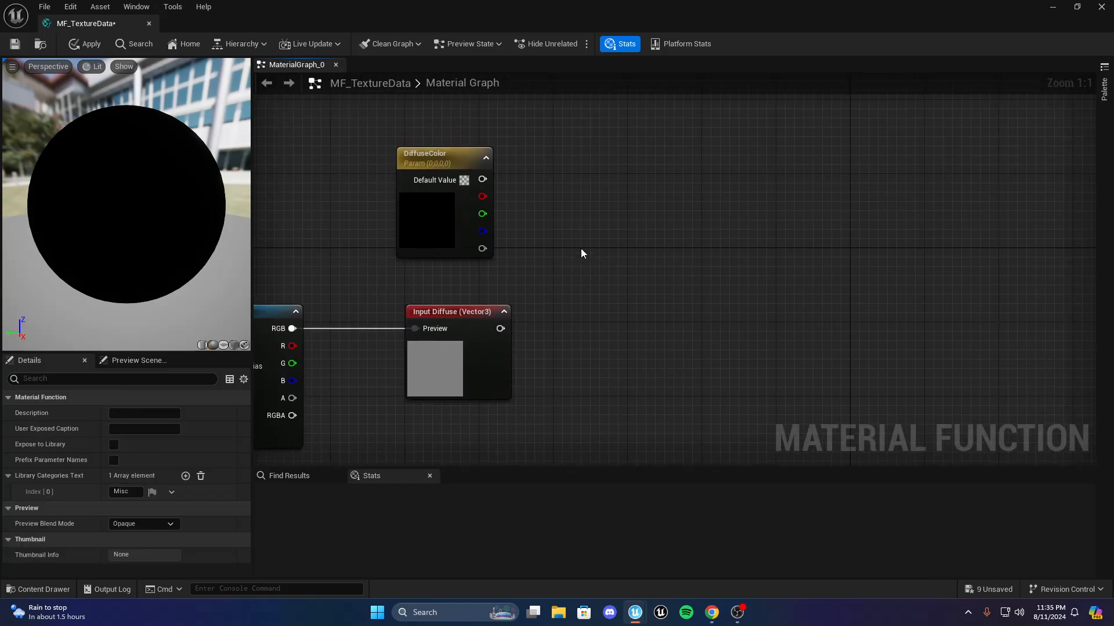
{"action": "key", "text": "l"}
{"action": "left_click", "coordinate": [580, 248]}
{"action": "left_click_drag", "start_coordinate": [500, 329], "coordinate": [608, 316]}
{"action": "left_click_drag", "start_coordinate": [604, 270], "coordinate": [604, 297]}
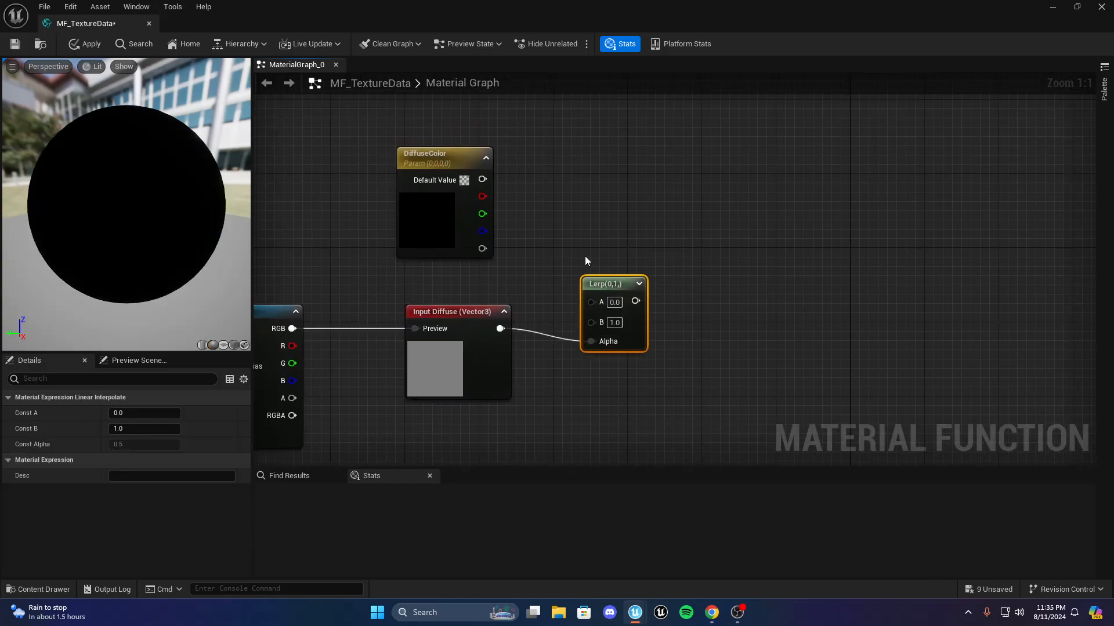
Reposition the Lerp node and connect the DiffuseColor parameter's output to its B input
{"action": "left_click", "coordinate": [585, 256]}
{"action": "right_click_drag", "start_coordinate": [528, 269], "coordinate": [574, 278]}
{"action": "left_click_drag", "start_coordinate": [646, 282], "coordinate": [628, 253]}
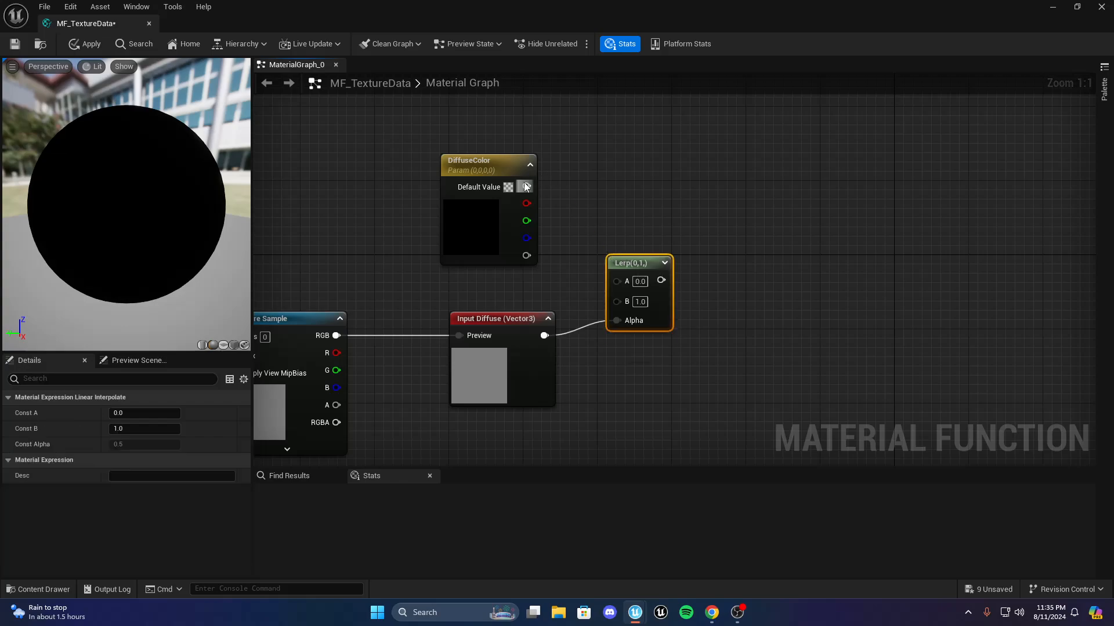
{"action": "left_click_drag", "start_coordinate": [526, 186], "coordinate": [647, 288]}
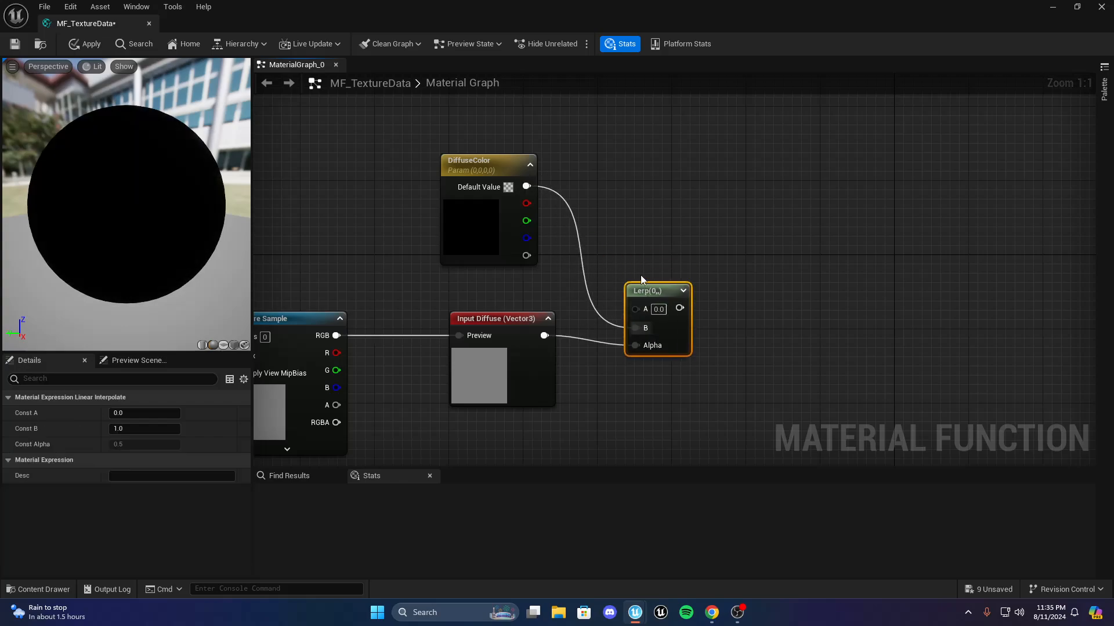
Set the DiffuseColor default value to orange with R 1.0, G 0.163559, B 0.0 and A 1.0
{"action": "double_click", "coordinate": [495, 221]}
{"action": "left_click", "coordinate": [617, 333]}
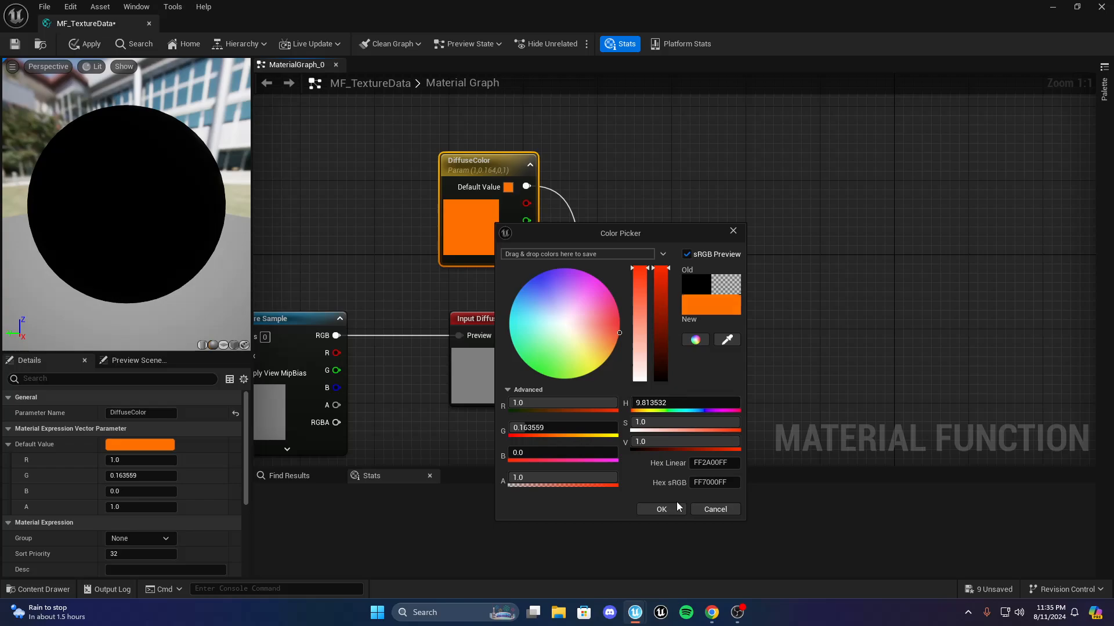
{"action": "left_click", "coordinate": [674, 508]}
Expand the Lerp node's preview and line the node up so the wire from Input Diffuse to Alpha runs straight
{"action": "left_click", "coordinate": [684, 291]}
{"action": "left_click", "coordinate": [684, 291]}
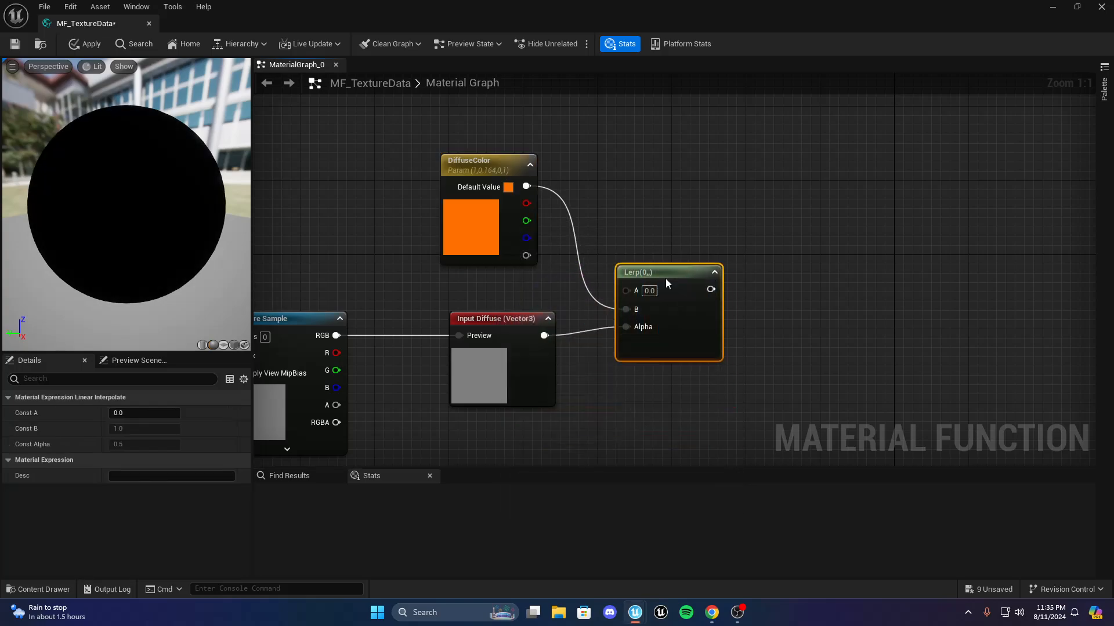
{"action": "left_click", "coordinate": [738, 305]}
{"action": "right_click_drag", "start_coordinate": [593, 338], "coordinate": [558, 350]}
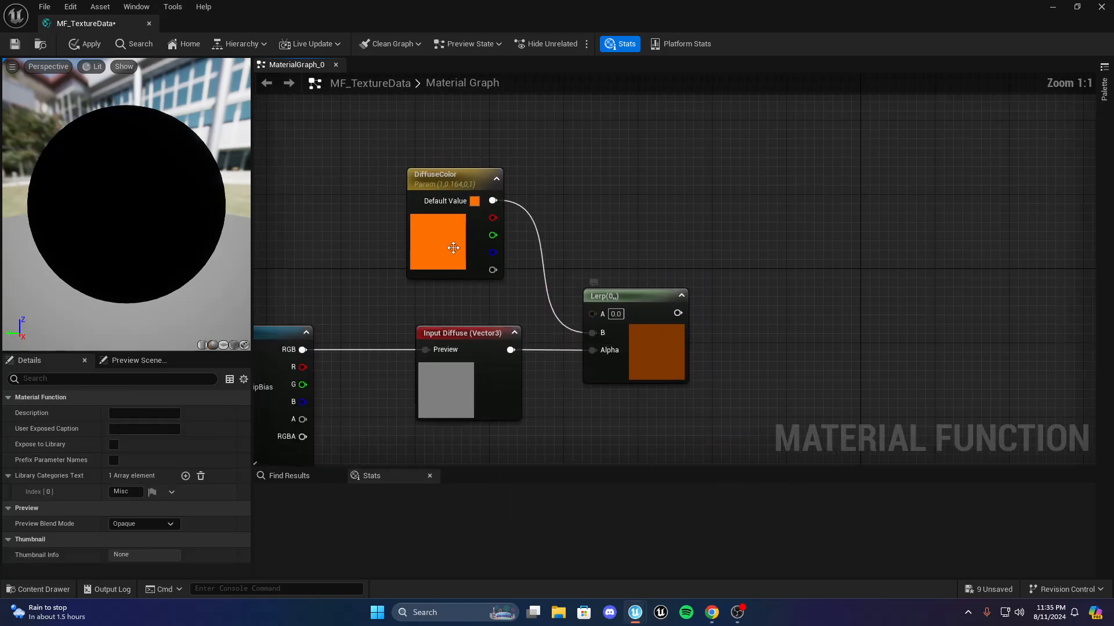
Move DiffuseColor away from the Lerp and insert a Multiply node between its output and the Lerp's B input
{"action": "left_click_drag", "start_coordinate": [450, 248], "coordinate": [376, 239]}
{"action": "left_click", "coordinate": [487, 253]}
{"action": "key", "text": "m"}
{"action": "left_click", "coordinate": [454, 171]}
{"action": "left_click_drag", "start_coordinate": [433, 191], "coordinate": [601, 334]}
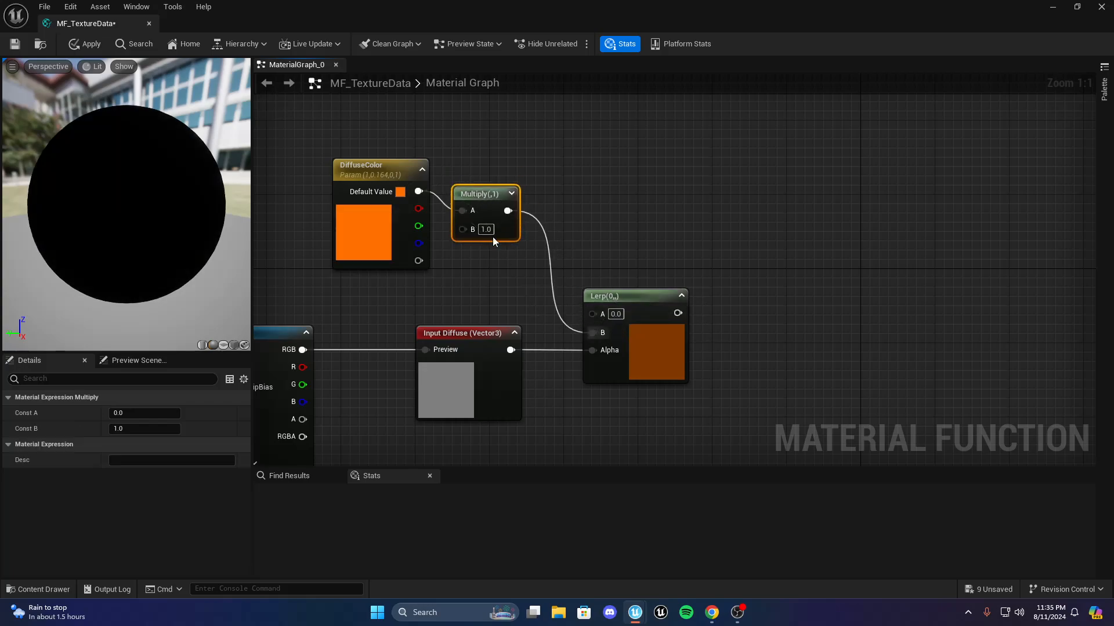
Set the Multiply node's B value to 5
{"action": "type", "text": "5"}
{"action": "left_click", "coordinate": [571, 238]}
{"action": "scroll", "coordinate": [581, 239], "scroll_direction": "down", "scroll_amount": 1}
{"action": "scroll", "coordinate": [607, 239], "scroll_direction": "up", "scroll_amount": 1}
{"action": "right_click_drag", "start_coordinate": [607, 239], "coordinate": [647, 240]}
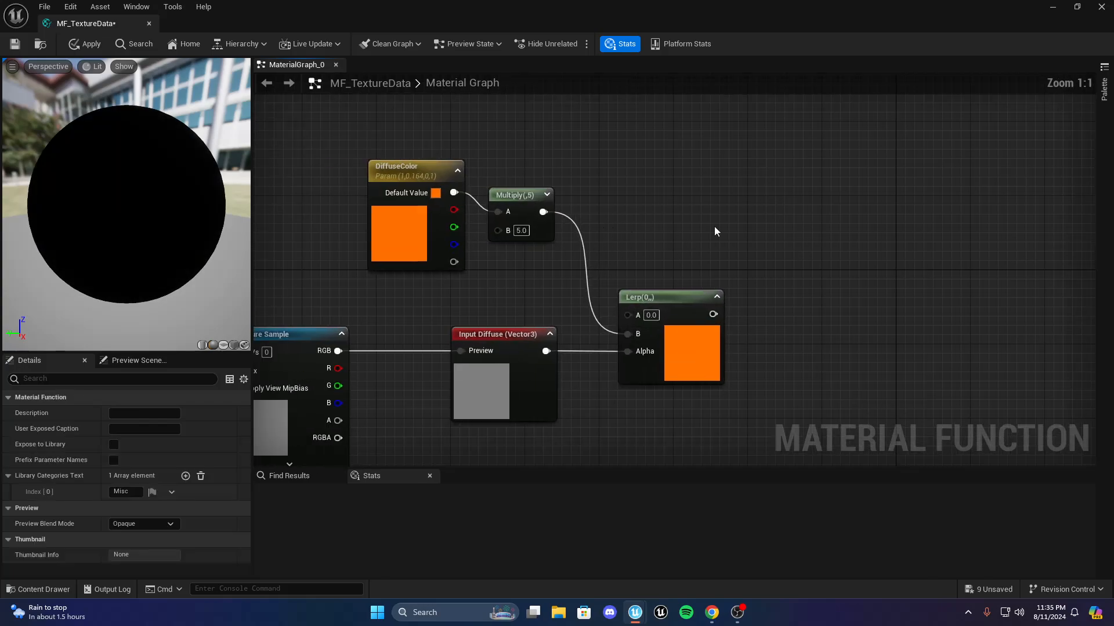
Spread out the DiffuseColor and Multiply nodes, aligning Multiply with DiffuseColor's output and leaving room before the Lerp
{"action": "right_click_drag", "start_coordinate": [715, 227], "coordinate": [823, 231]}
{"action": "left_click_drag", "start_coordinate": [627, 202], "coordinate": [641, 195]}
{"action": "right_click_drag", "start_coordinate": [642, 197], "coordinate": [708, 205]}
{"action": "left_click_drag", "start_coordinate": [598, 184], "coordinate": [504, 194]}
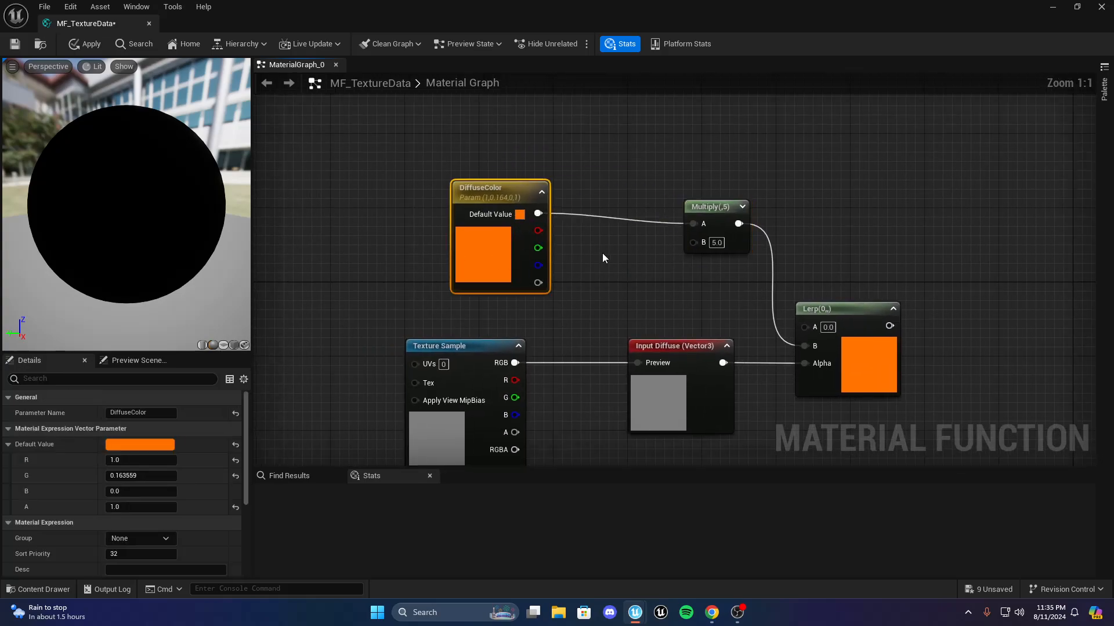
{"action": "left_click", "coordinate": [602, 258]}
{"action": "left_click_drag", "start_coordinate": [709, 213], "coordinate": [653, 204]}
Add a static switch parameter after the Multiply node and name it AddDiffuseColorMultiply
{"action": "right_click", "coordinate": [736, 219]}
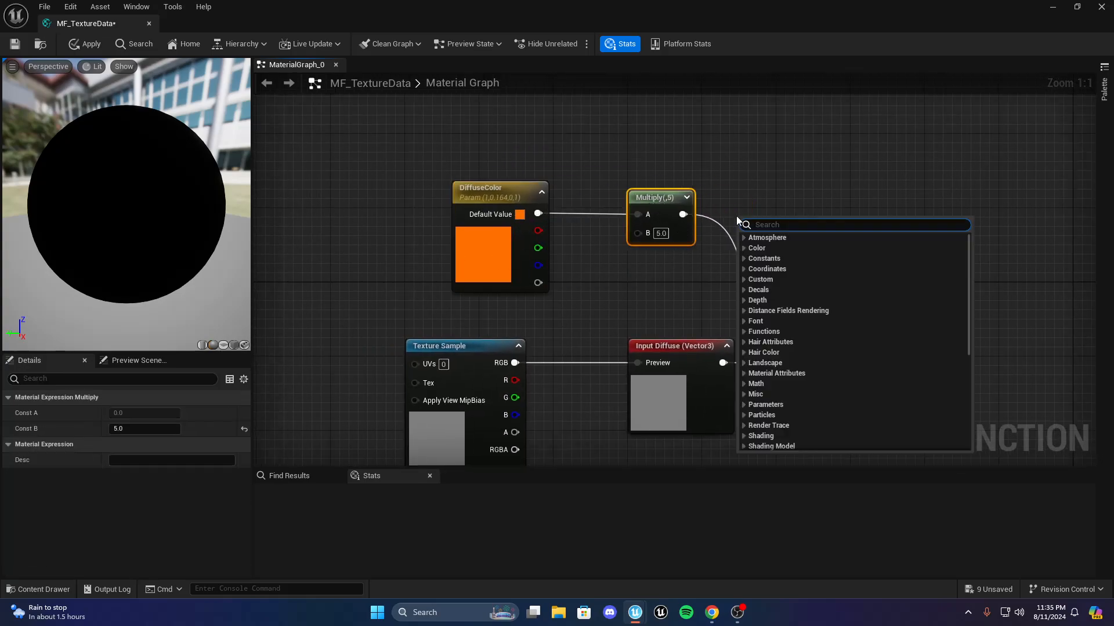
{"action": "type", "text": "stat"}
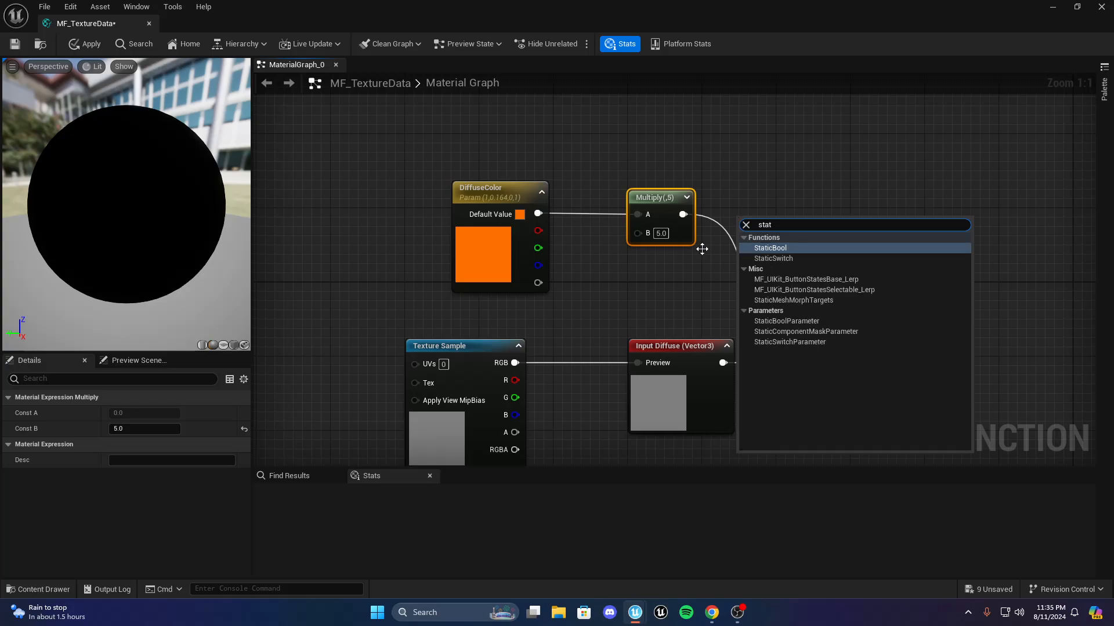
{"action": "key", "text": "Escape"}
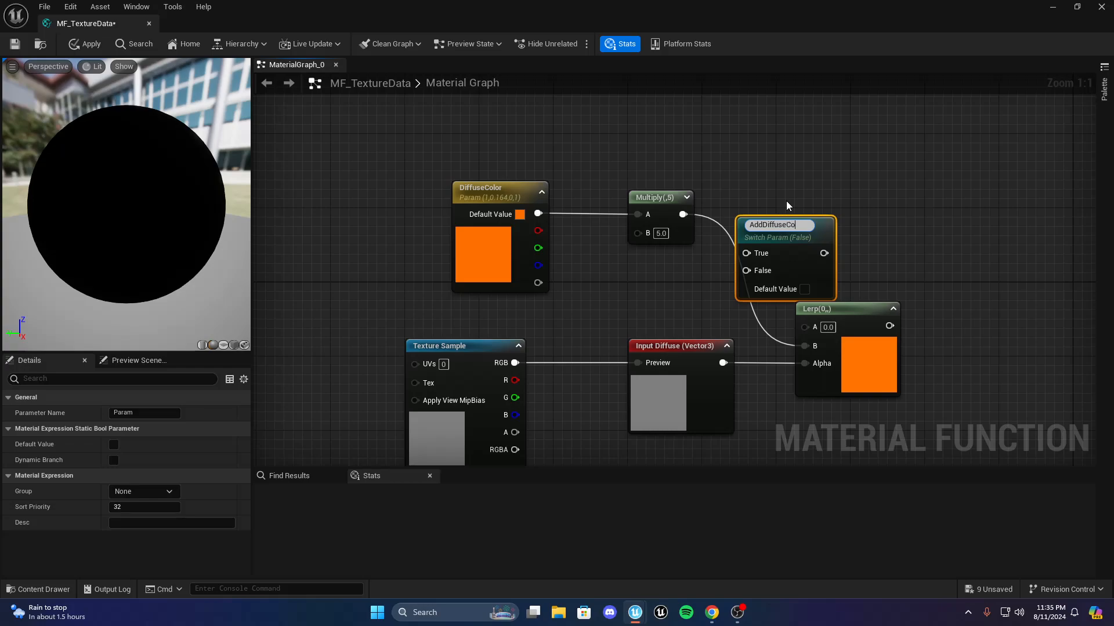
{"action": "type", "text": "lorMulti"}
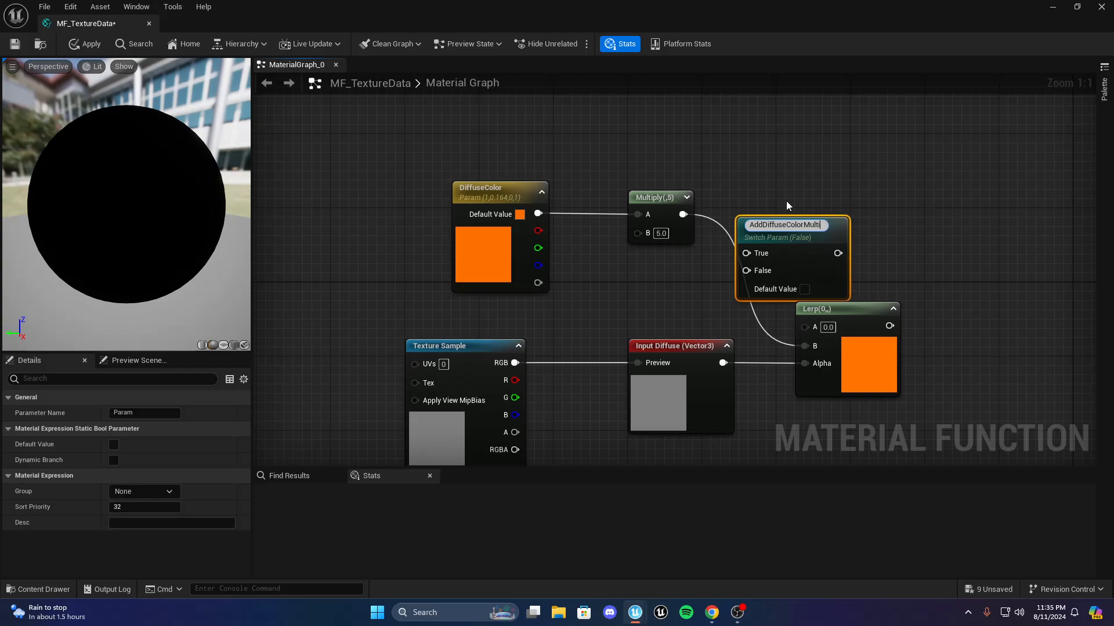
{"action": "type", "text": "ply"}
{"action": "key", "text": "Return"}
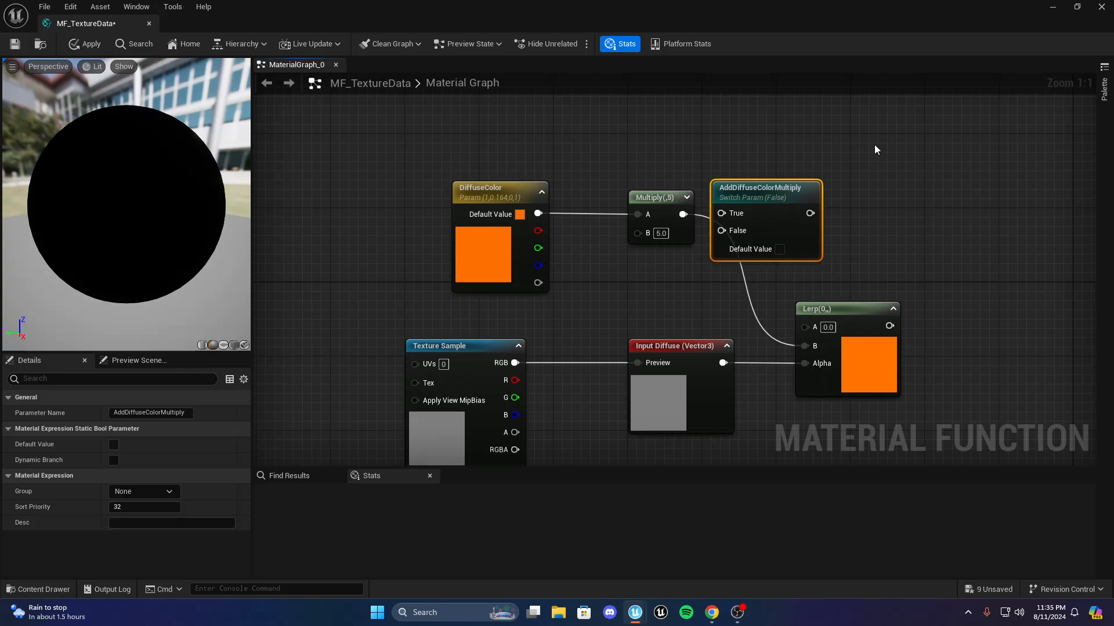
Wire Multiply into the switch's True input, DiffuseColor into False, and the switch output into the Lerp's B, spacing the nodes apart
{"action": "left_click", "coordinate": [875, 145]}
{"action": "right_click_drag", "start_coordinate": [708, 210], "coordinate": [598, 212]}
{"action": "left_click_drag", "start_coordinate": [572, 215], "coordinate": [626, 211]}
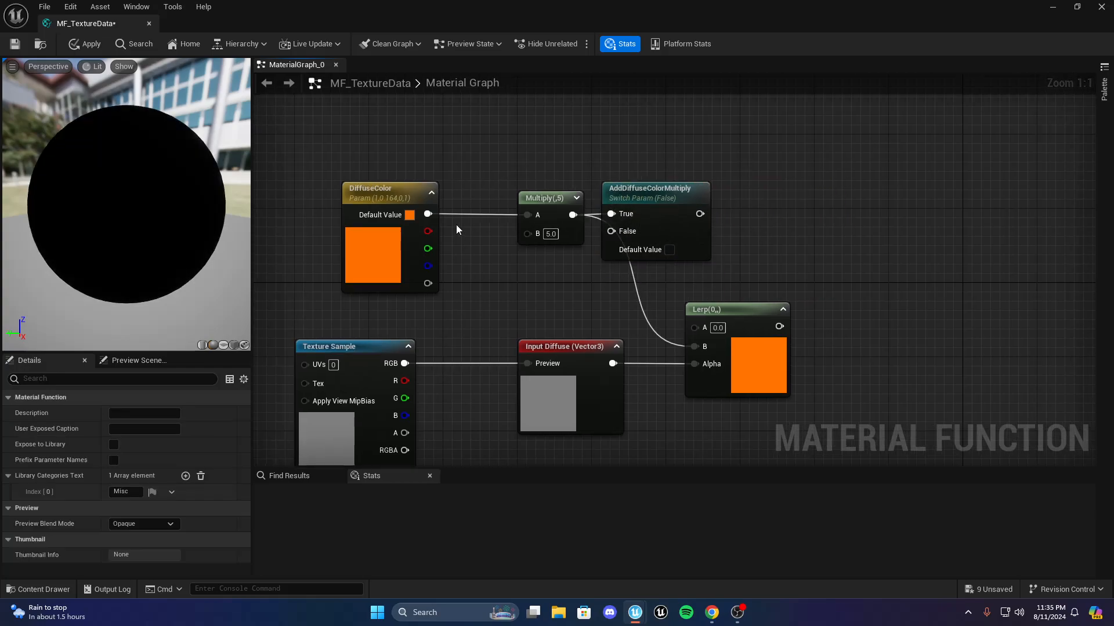
{"action": "left_click_drag", "start_coordinate": [427, 214], "coordinate": [611, 231]}
{"action": "left_click_drag", "start_coordinate": [700, 213], "coordinate": [703, 346]}
{"action": "left_click_drag", "start_coordinate": [726, 311], "coordinate": [828, 302]}
{"action": "left_click", "coordinate": [719, 297]}
{"action": "mouse_move", "coordinate": [683, 304]}
{"action": "right_mouse_down"}
{"action": "mouse_move", "coordinate": [653, 303]}
{"action": "mouse_move", "coordinate": [686, 284]}
{"action": "right_mouse_up"}
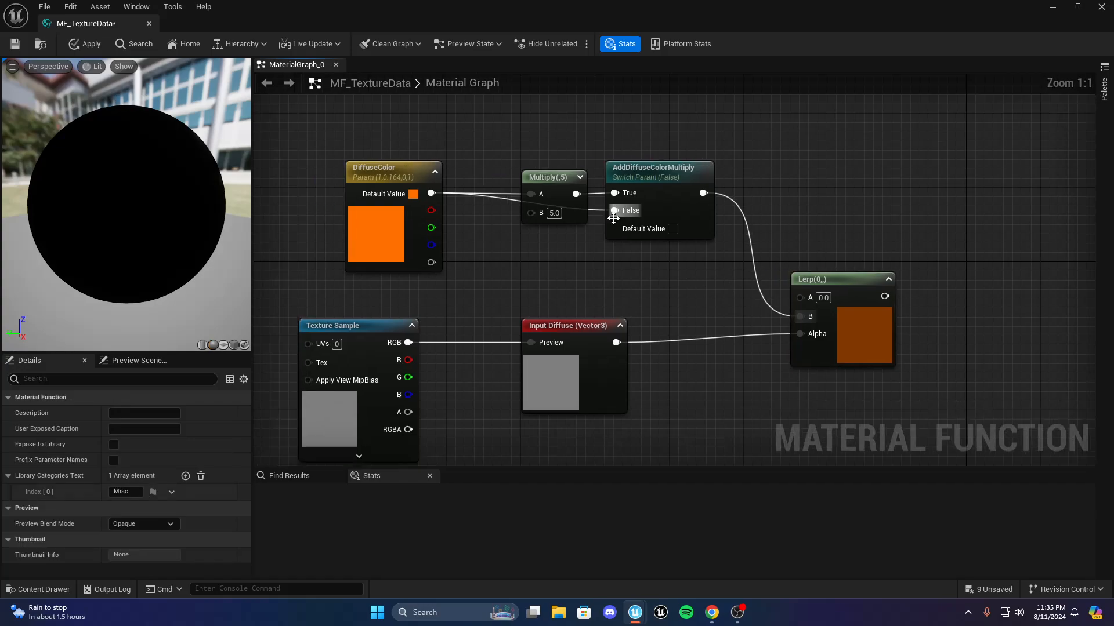
{"action": "left_click_drag", "start_coordinate": [613, 218], "coordinate": [623, 218]}
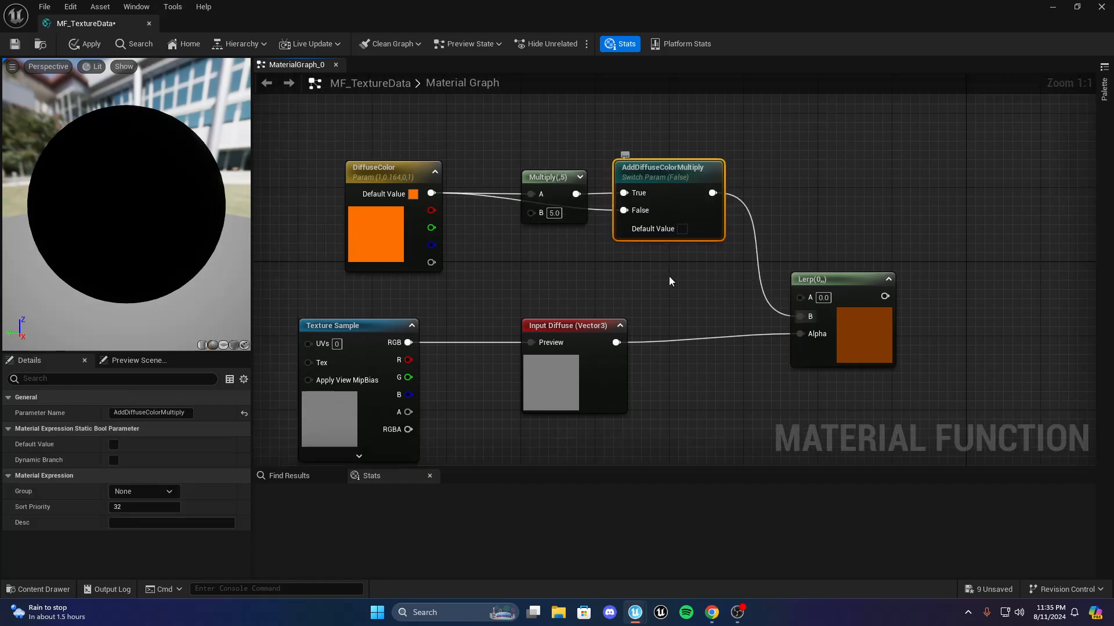
{"action": "left_click", "coordinate": [670, 282]}
Add a reroute node beneath the wires between DiffuseColor and Multiply
{"action": "right_click_drag", "start_coordinate": [566, 270], "coordinate": [748, 280]}
{"action": "right_click", "coordinate": [661, 262]}
{"action": "type", "text": "re"}
{"action": "key", "text": "Return"}
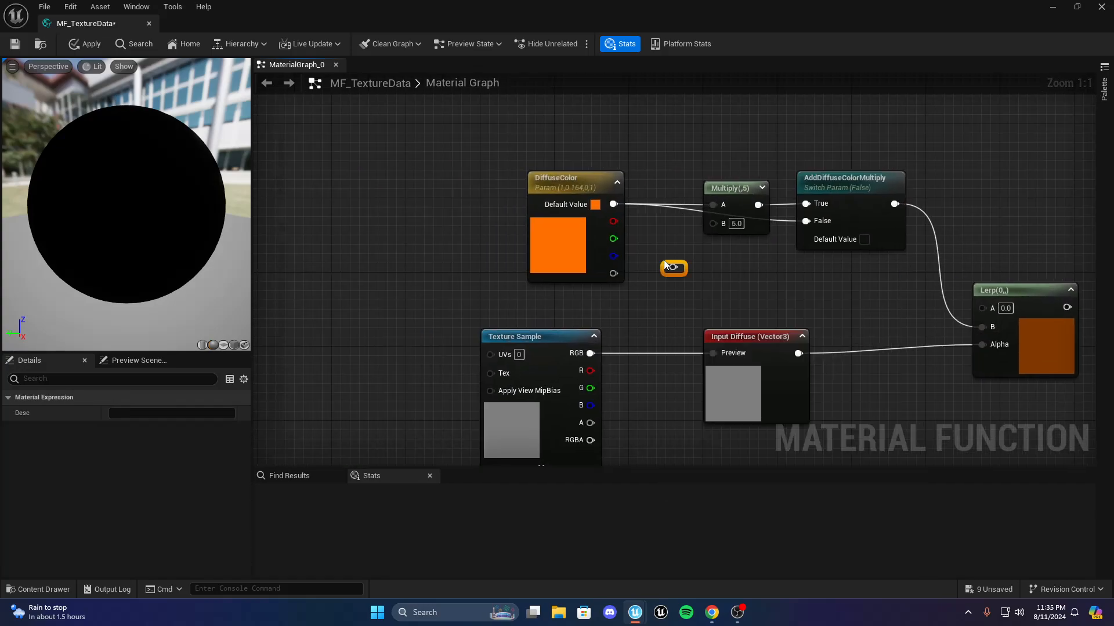
{"action": "right_click_drag", "start_coordinate": [664, 261], "coordinate": [654, 272]}
{"action": "scroll", "coordinate": [626, 279], "scroll_direction": "up", "scroll_amount": 1}
{"action": "left_click", "coordinate": [654, 250]}
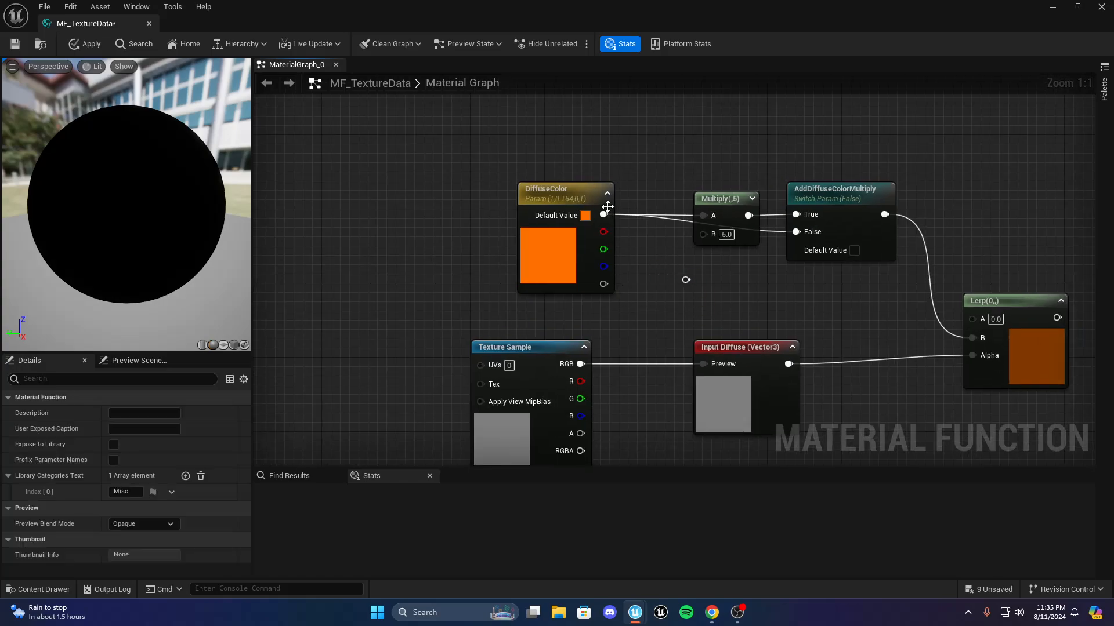
Connect DiffuseColor's output to the reroute node and move the DiffuseColor node farther away from Multiply
{"action": "left_click_drag", "start_coordinate": [603, 215], "coordinate": [439, 206]}
{"action": "scroll", "coordinate": [644, 250], "scroll_direction": "down", "scroll_amount": 1}
{"action": "scroll", "coordinate": [599, 221], "scroll_direction": "up", "scroll_amount": 1}
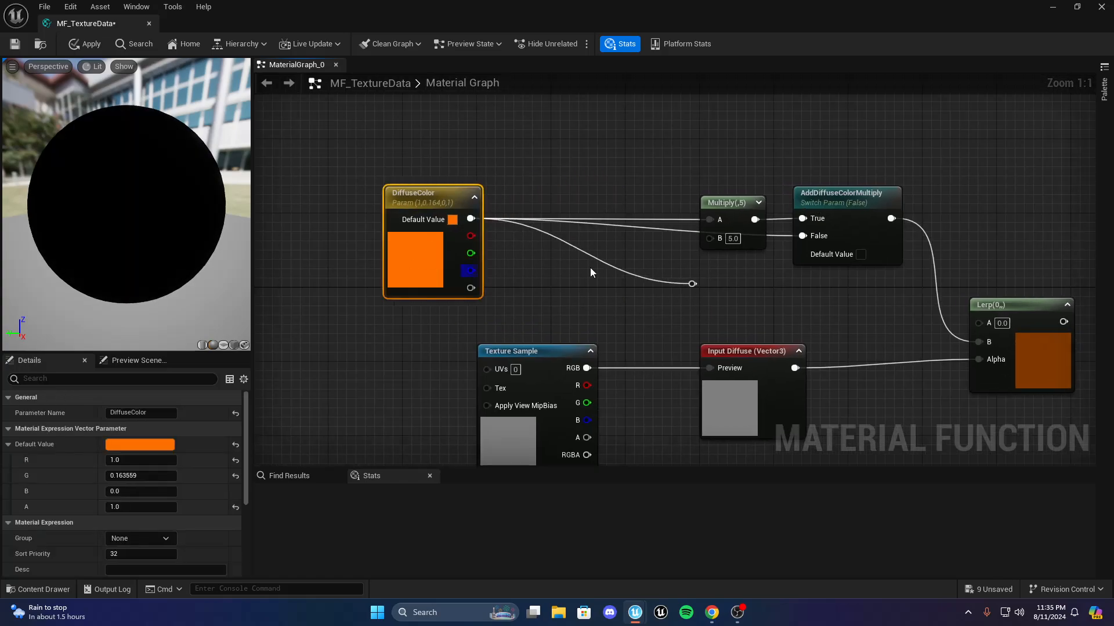
{"action": "left_click", "coordinate": [590, 267]}
{"action": "right_click_drag", "start_coordinate": [540, 256], "coordinate": [688, 260]}
{"action": "left_click_drag", "start_coordinate": [585, 208], "coordinate": [535, 199]}
{"action": "left_click", "coordinate": [574, 257]}
{"action": "left_click_drag", "start_coordinate": [537, 249], "coordinate": [538, 257]}
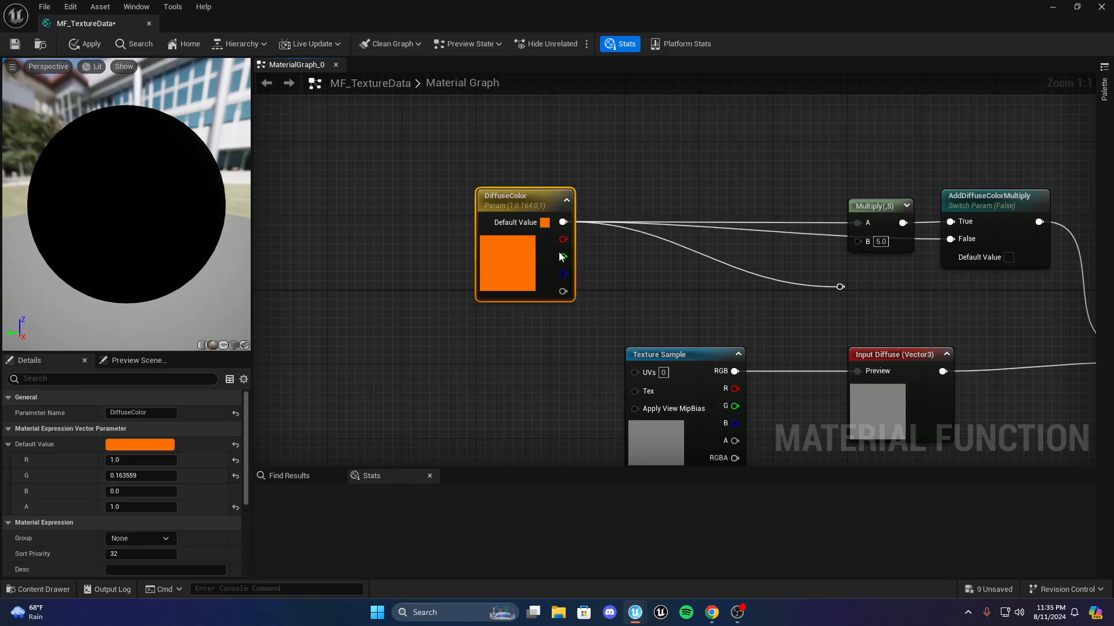
Break the links of the reroute node
{"action": "left_click", "coordinate": [609, 256]}
{"action": "right_click_drag", "start_coordinate": [724, 264], "coordinate": [531, 302]}
{"action": "scroll", "coordinate": [531, 303], "scroll_direction": "up", "scroll_amount": 1}
{"action": "right_click", "coordinate": [647, 324]}
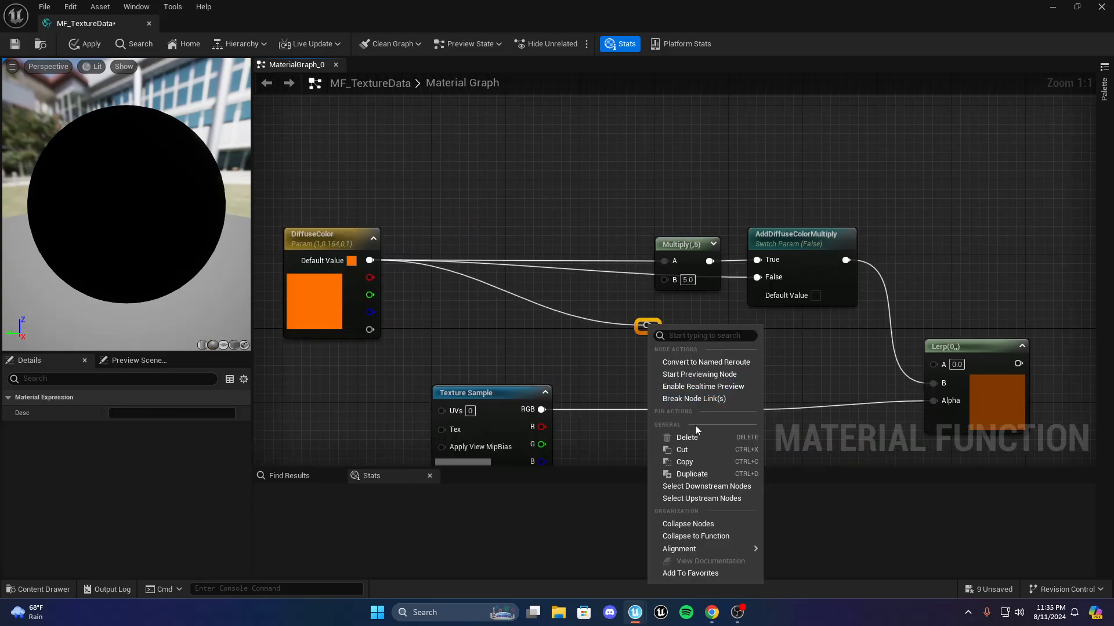
{"action": "left_click", "coordinate": [706, 400]}
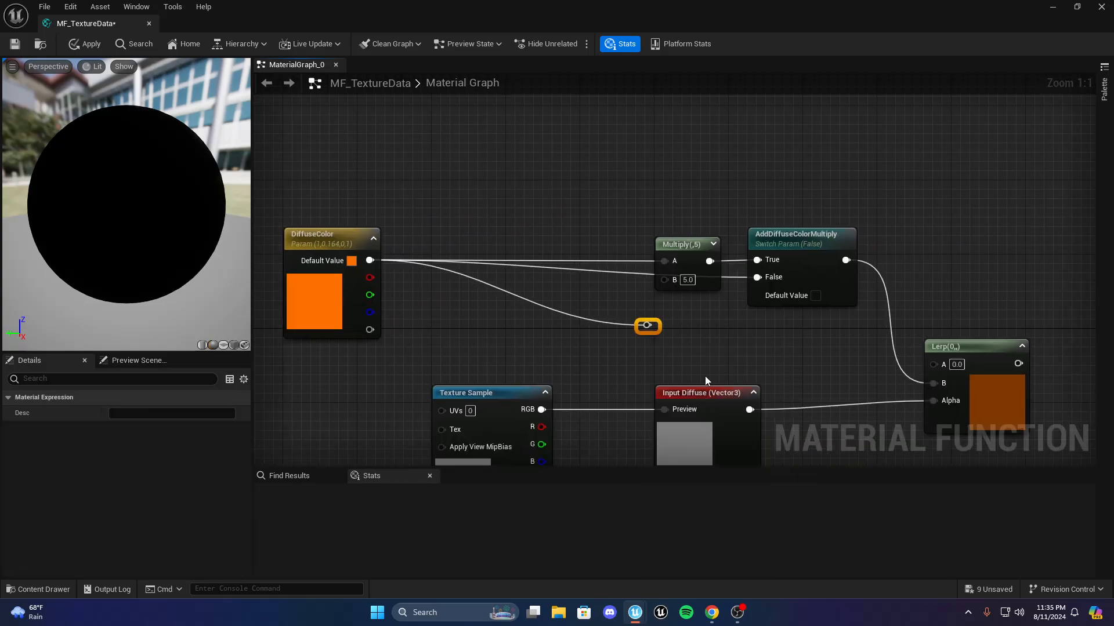
Move the Multiply and AddDiffuseColorMultiply nodes closer to DiffuseColor and align the Lerp's Alpha with Input Diffuse
{"action": "left_click_drag", "start_coordinate": [680, 256], "coordinate": [493, 249]}
{"action": "left_click", "coordinate": [683, 264]}
{"action": "right_click_drag", "start_coordinate": [683, 264], "coordinate": [638, 247]}
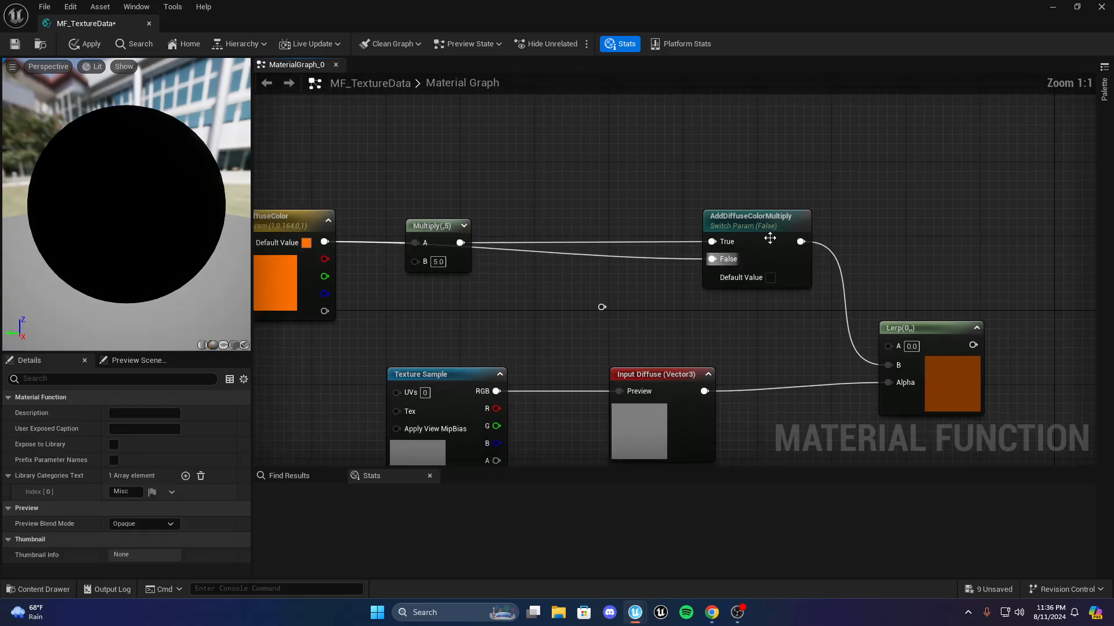
{"action": "left_click_drag", "start_coordinate": [743, 235], "coordinate": [572, 229]}
{"action": "left_click", "coordinate": [660, 325]}
{"action": "right_click_drag", "start_coordinate": [660, 325], "coordinate": [656, 295]}
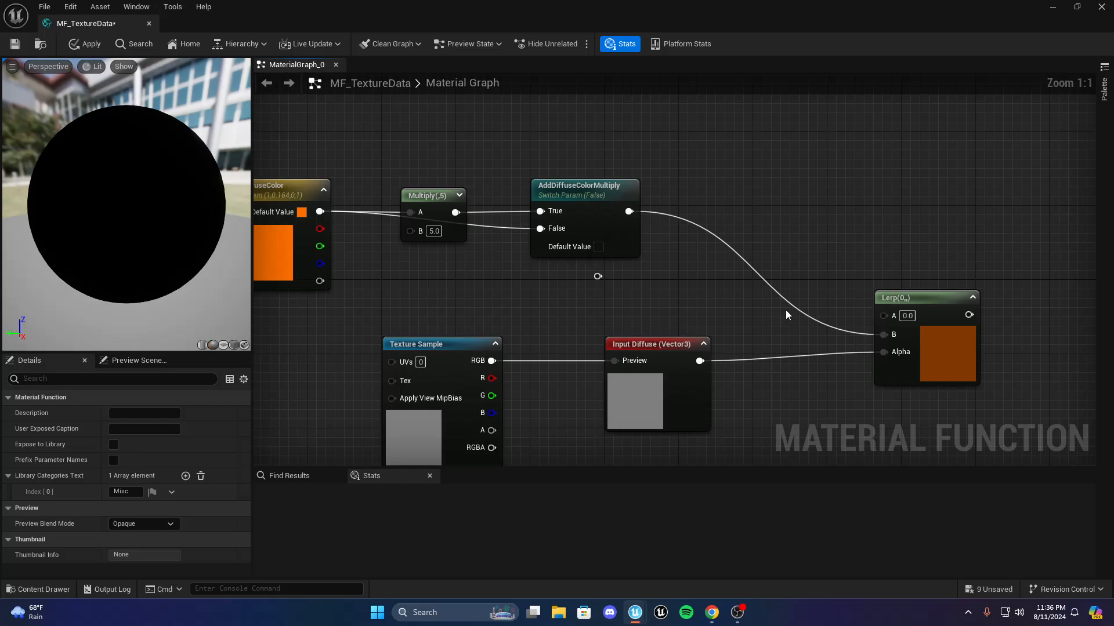
{"action": "left_click_drag", "start_coordinate": [913, 315], "coordinate": [913, 324]}
{"action": "left_click", "coordinate": [820, 312]}
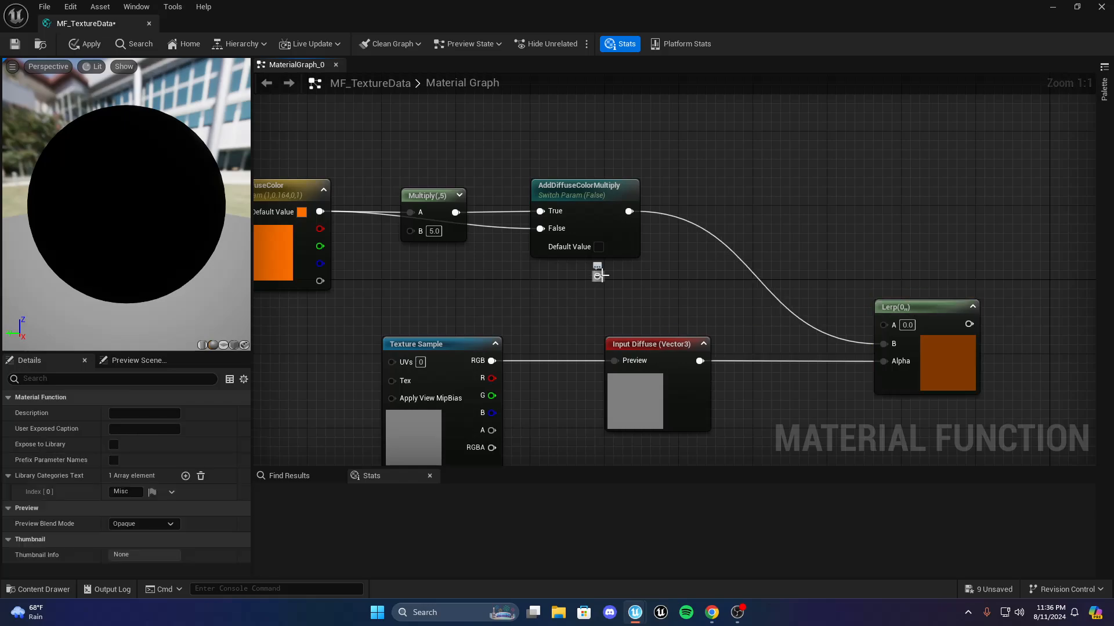
Move the disconnected reroute node into clear space and delete it
{"action": "left_click_drag", "start_coordinate": [603, 273], "coordinate": [666, 286]}
{"action": "left_click", "coordinate": [729, 240]}
{"action": "right_click_drag", "start_coordinate": [733, 206], "coordinate": [658, 213]}
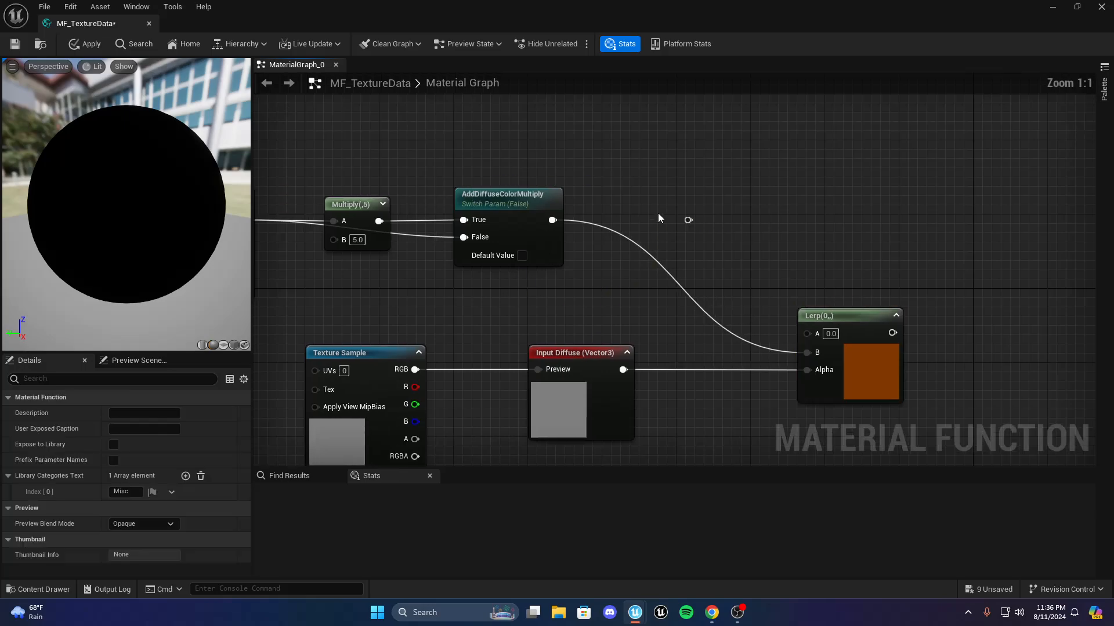
{"action": "left_click_drag", "start_coordinate": [658, 213], "coordinate": [743, 248]}
{"action": "key", "text": "Delete"}
Add a reroute node below Multiply and route DiffuseColor's output through it into the switch's False input
{"action": "scroll", "coordinate": [742, 248], "scroll_direction": "down", "scroll_amount": 4}
{"action": "right_click_drag", "start_coordinate": [638, 267], "coordinate": [571, 233]}
{"action": "scroll", "coordinate": [772, 181], "scroll_direction": "up", "scroll_amount": 4}
{"action": "scroll", "coordinate": [735, 222], "scroll_direction": "down", "scroll_amount": 3}
{"action": "scroll", "coordinate": [660, 234], "scroll_direction": "up", "scroll_amount": 3}
{"action": "right_click_drag", "start_coordinate": [660, 233], "coordinate": [771, 263]}
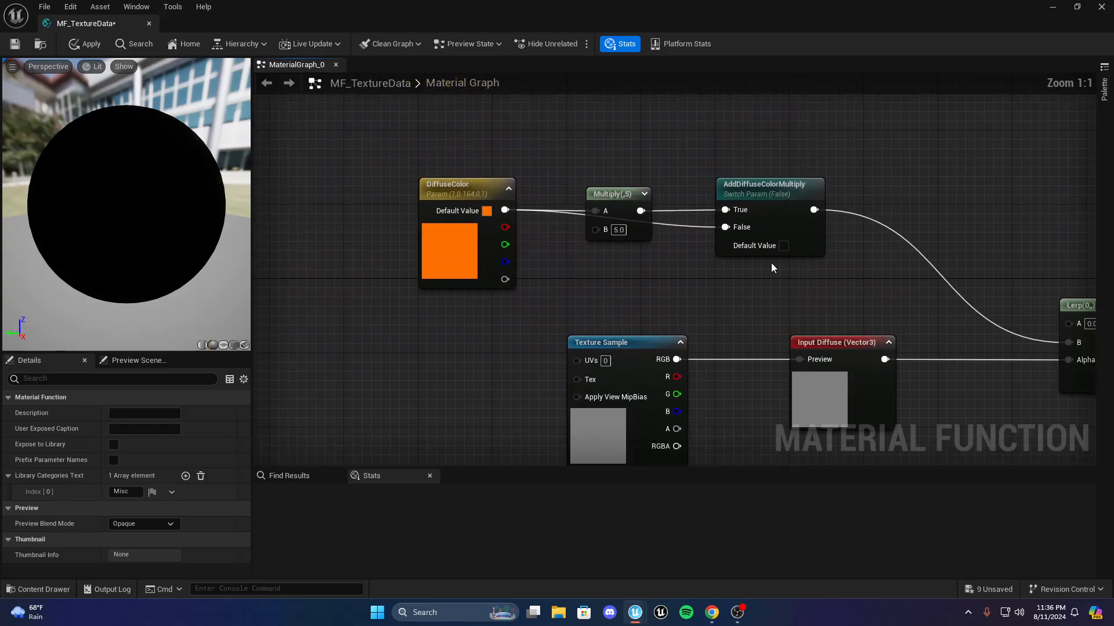
{"action": "right_click_drag", "start_coordinate": [642, 252], "coordinate": [721, 294]}
{"action": "scroll", "coordinate": [721, 294], "scroll_direction": "down", "scroll_amount": 1}
{"action": "scroll", "coordinate": [627, 300], "scroll_direction": "up", "scroll_amount": 1}
{"action": "right_click_drag", "start_coordinate": [627, 300], "coordinate": [692, 252]}
{"action": "right_click", "coordinate": [692, 255]}
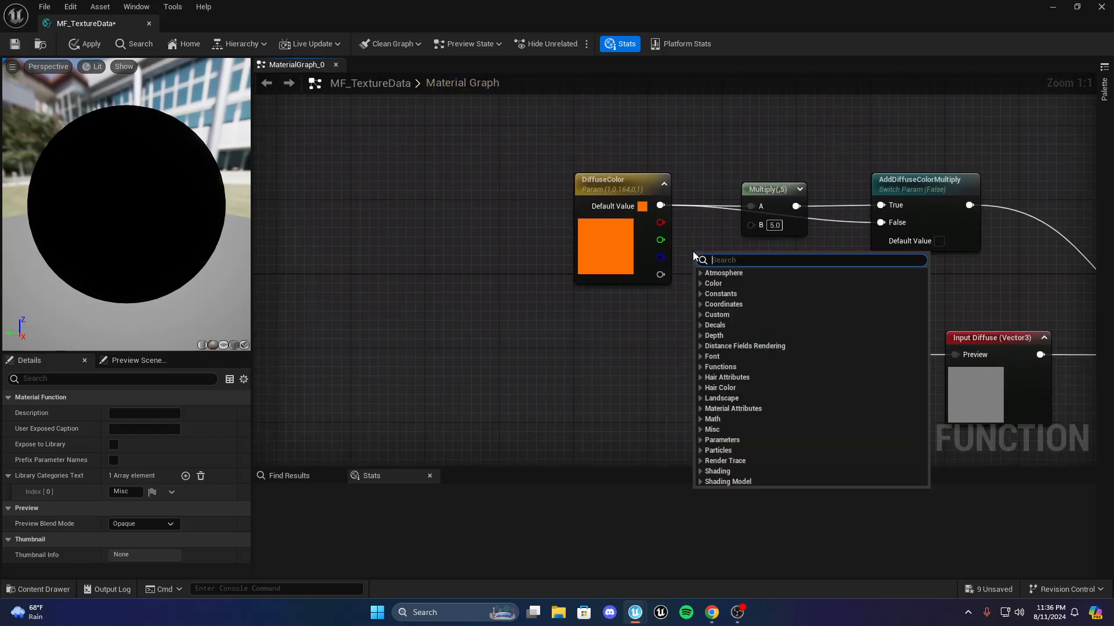
{"action": "type", "text": "reroute"}
{"action": "key", "text": "Return"}
{"action": "left_click_drag", "start_coordinate": [660, 206], "coordinate": [883, 227]}
{"action": "right_click_drag", "start_coordinate": [884, 230], "coordinate": [786, 258]}
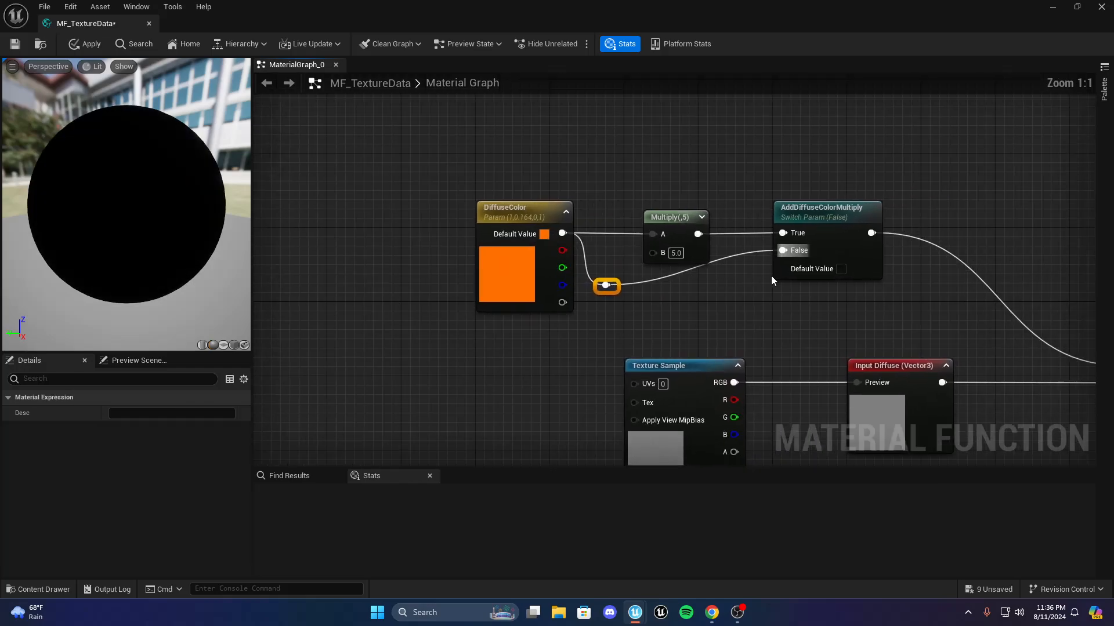
Lower the AddDiffuseColorMultiply switch to line its False input up with the reroute node, and shift Multiply closer to DiffuseColor
{"action": "left_click", "coordinate": [820, 218]}
{"action": "left_click_drag", "start_coordinate": [820, 218], "coordinate": [806, 262]}
{"action": "left_click", "coordinate": [712, 313]}
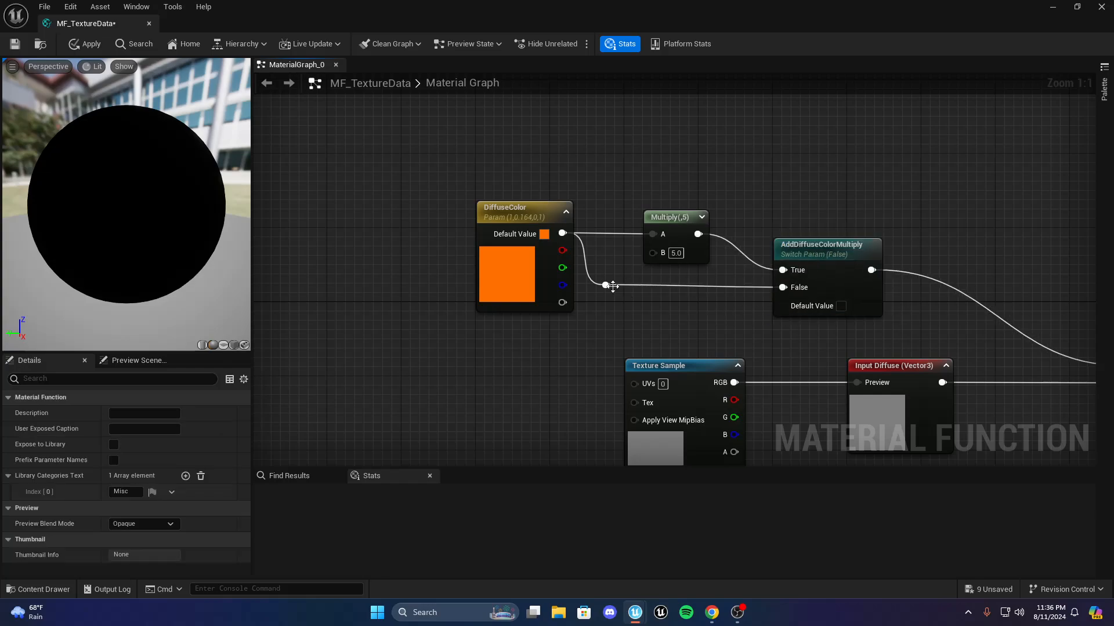
{"action": "right_click_drag", "start_coordinate": [612, 286], "coordinate": [535, 207]}
{"action": "left_click_drag", "start_coordinate": [484, 204], "coordinate": [465, 204]}
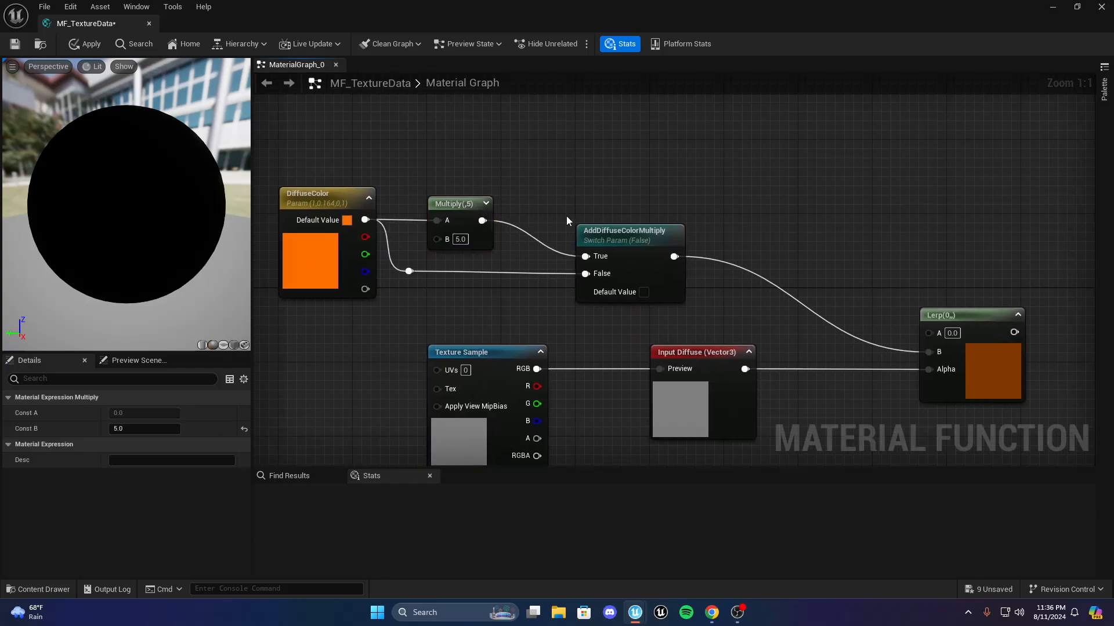
{"action": "left_click", "coordinate": [566, 216]}
Apply the changes to the material function
{"action": "left_click", "coordinate": [86, 44]}
{"action": "scroll", "coordinate": [638, 202], "scroll_direction": "down", "scroll_amount": 3}
{"action": "right_click_drag", "start_coordinate": [652, 229], "coordinate": [621, 254]}
{"action": "scroll", "coordinate": [551, 200], "scroll_direction": "up", "scroll_amount": 1}
{"action": "scroll", "coordinate": [564, 225], "scroll_direction": "up", "scroll_amount": 2}
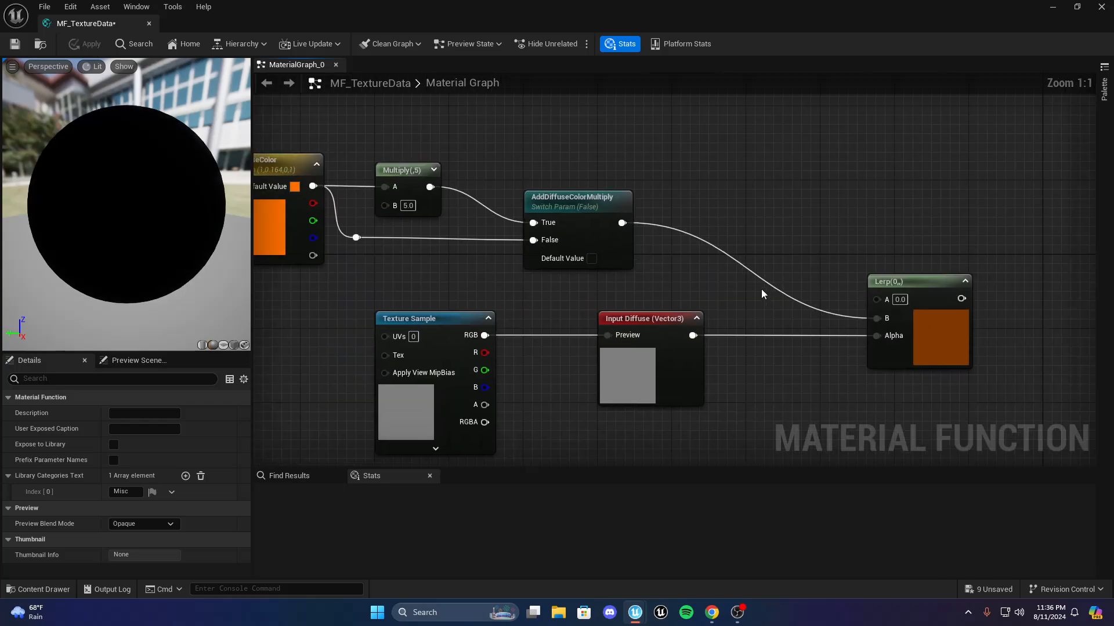
Turn the AddDiffuseColorMultiply switch's default value on and back off to compare the Lerp preview
{"action": "scroll", "coordinate": [690, 240], "scroll_direction": "down", "scroll_amount": 1}
{"action": "right_click_drag", "start_coordinate": [761, 289], "coordinate": [644, 226]}
{"action": "scroll", "coordinate": [691, 241], "scroll_direction": "up", "scroll_amount": 1}
{"action": "right_click_drag", "start_coordinate": [713, 221], "coordinate": [834, 241]}
{"action": "scroll", "coordinate": [692, 248], "scroll_direction": "down", "scroll_amount": 2}
{"action": "scroll", "coordinate": [834, 242], "scroll_direction": "up", "scroll_amount": 2}
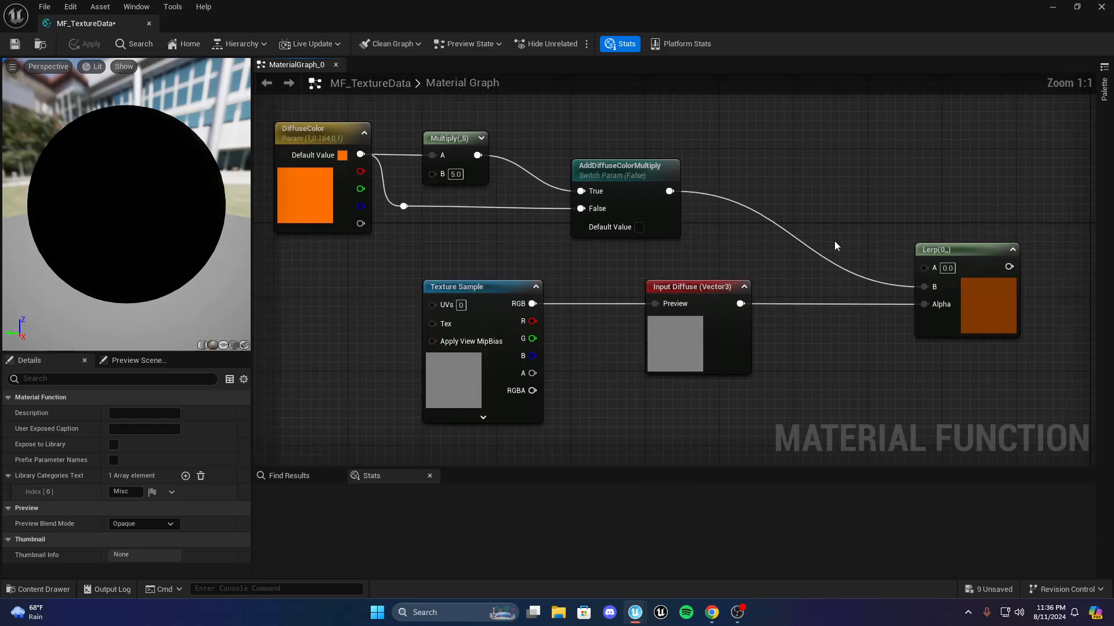
{"action": "left_click", "coordinate": [638, 229]}
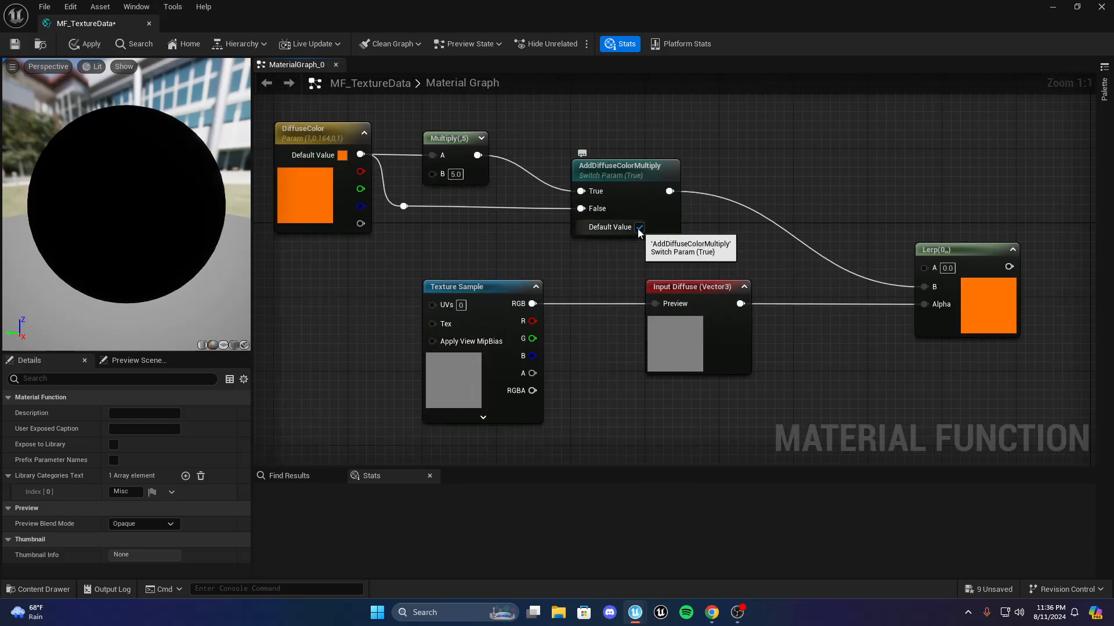
{"action": "left_click", "coordinate": [638, 229]}
{"action": "right_click_drag", "start_coordinate": [702, 224], "coordinate": [580, 236]}
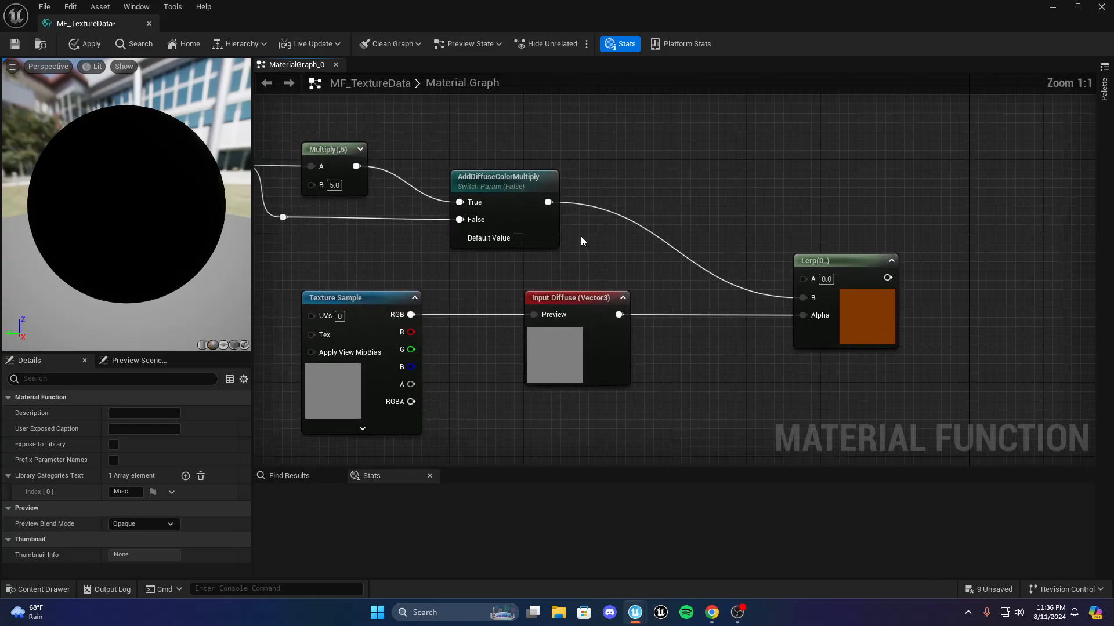
Move the DiffuseColor node farther away from Multiply to make more room between them
{"action": "right_click_drag", "start_coordinate": [584, 317], "coordinate": [570, 314]}
{"action": "right_click_drag", "start_coordinate": [633, 250], "coordinate": [840, 296]}
{"action": "right_click_drag", "start_coordinate": [340, 231], "coordinate": [468, 210]}
{"action": "left_click_drag", "start_coordinate": [491, 213], "coordinate": [370, 218]}
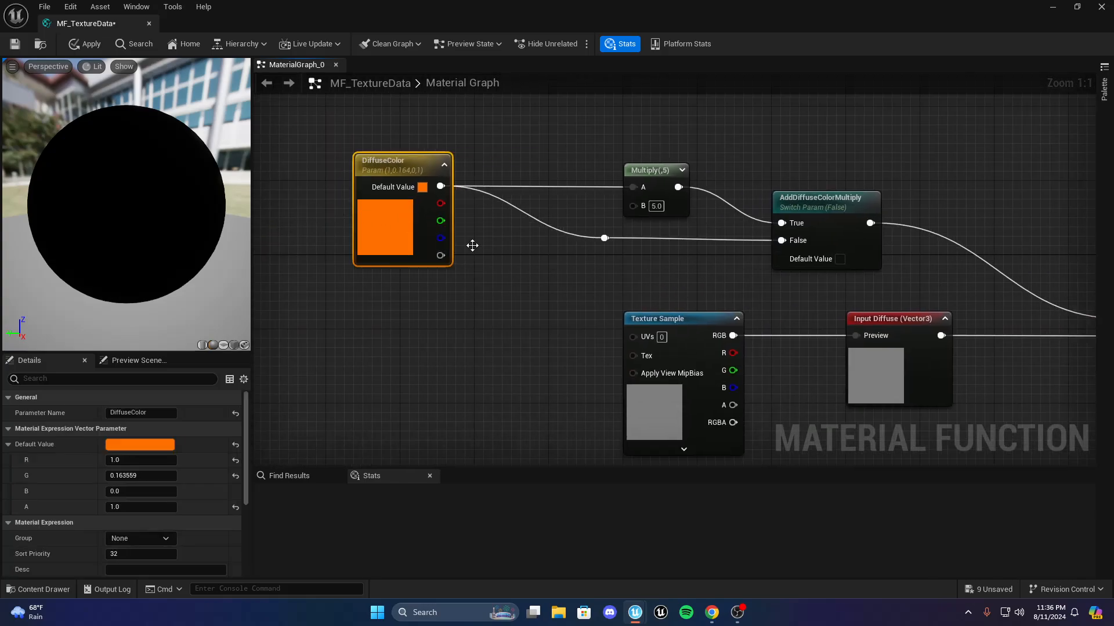
{"action": "left_click", "coordinate": [474, 246]}
{"action": "right_click_drag", "start_coordinate": [523, 253], "coordinate": [602, 241]}
{"action": "key", "text": "1"}
{"action": "left_click", "coordinate": [596, 232]}
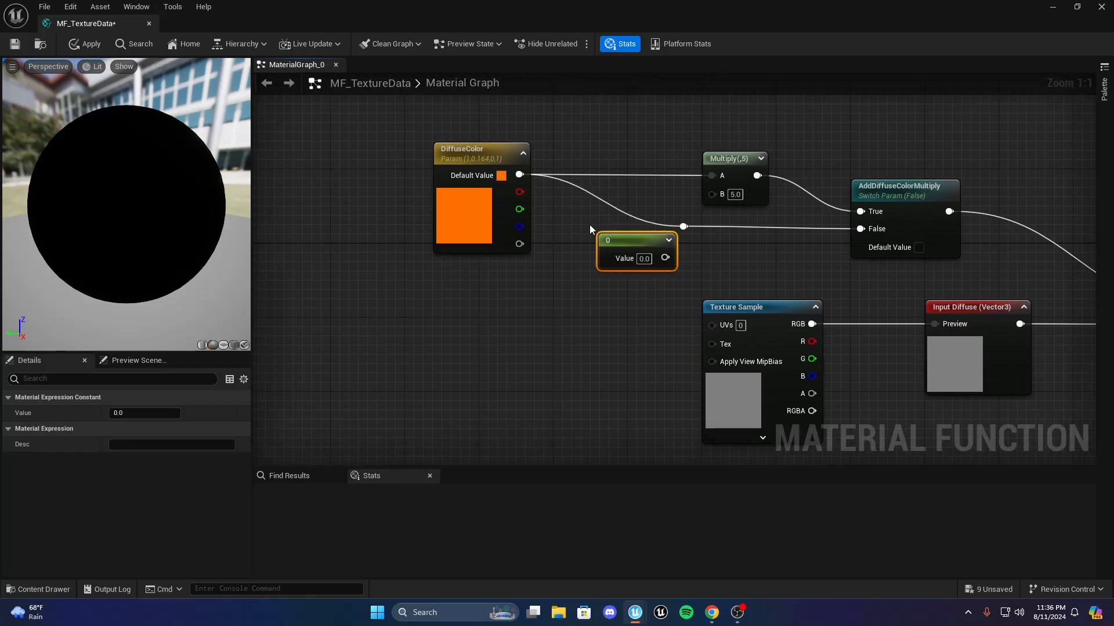
{"action": "key", "text": "Delete"}
Create a scalar parameter named DiffuseMultiplyAmount near the DiffuseColor node and set its default value to 1
{"action": "key", "text": "s"}
{"action": "left_click", "coordinate": [572, 269]}
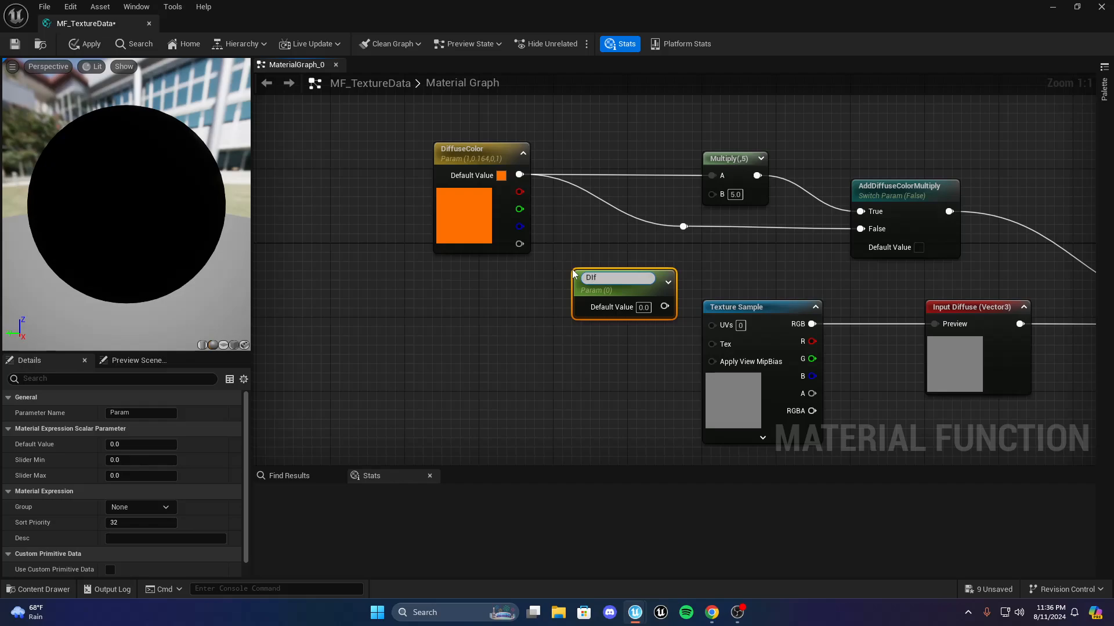
{"action": "type", "text": "DiffuseMultiplyAmou"}
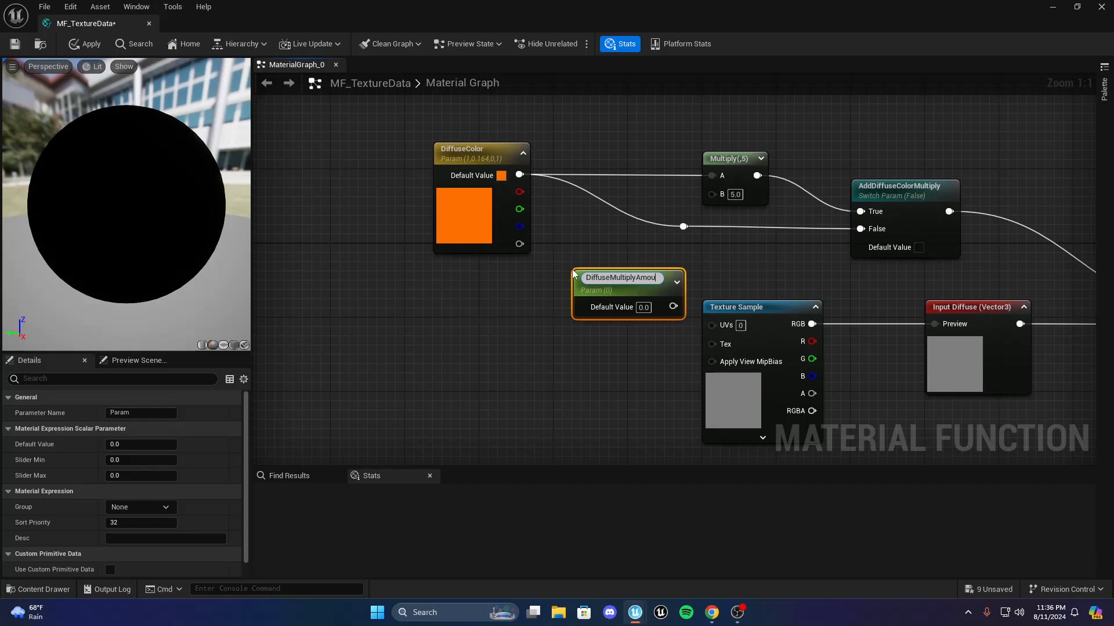
{"action": "type", "text": "nt"}
{"action": "key", "text": "Return"}
{"action": "left_click", "coordinate": [643, 303]}
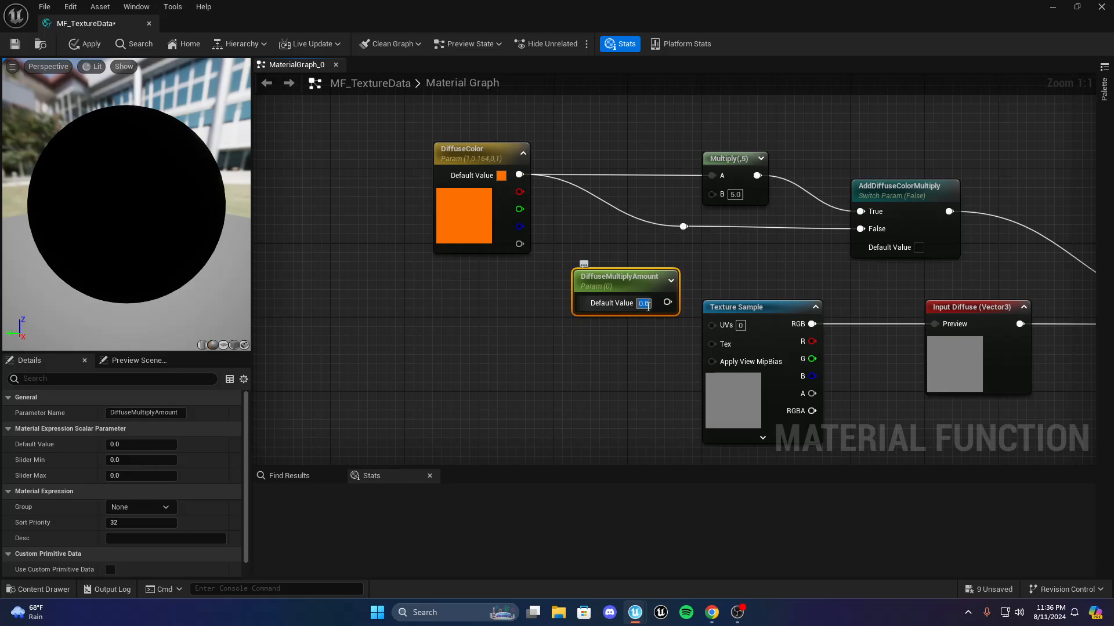
{"action": "type", "text": "1"}
{"action": "key", "text": "Return"}
Connect DiffuseMultiplyAmount to Multiply's B input and place it directly above DiffuseColor with its default value set to 5.0
{"action": "left_click_drag", "start_coordinate": [674, 286], "coordinate": [711, 194]}
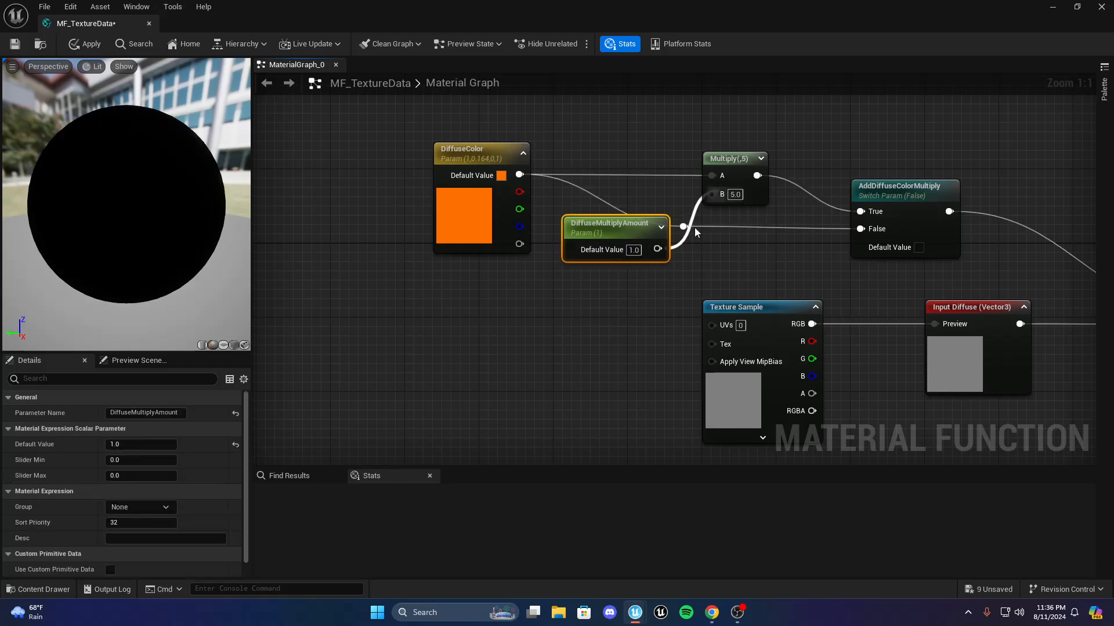
{"action": "left_click_drag", "start_coordinate": [637, 217], "coordinate": [495, 116]}
{"action": "left_click", "coordinate": [773, 140]}
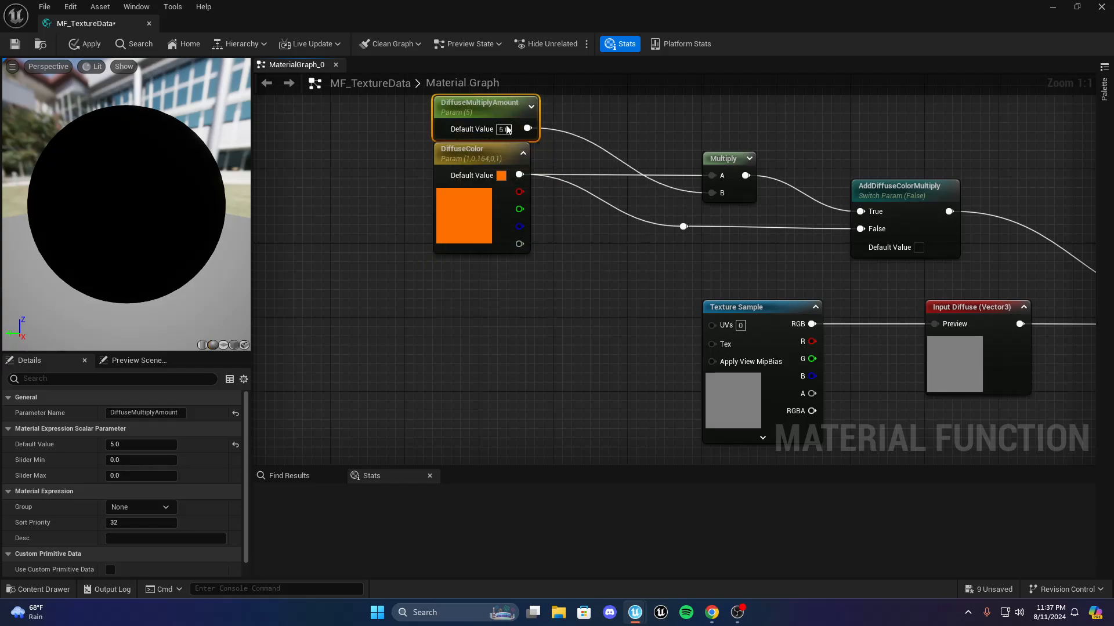
{"action": "left_click", "coordinate": [660, 157]}
{"action": "right_click_drag", "start_coordinate": [659, 158], "coordinate": [513, 274]}
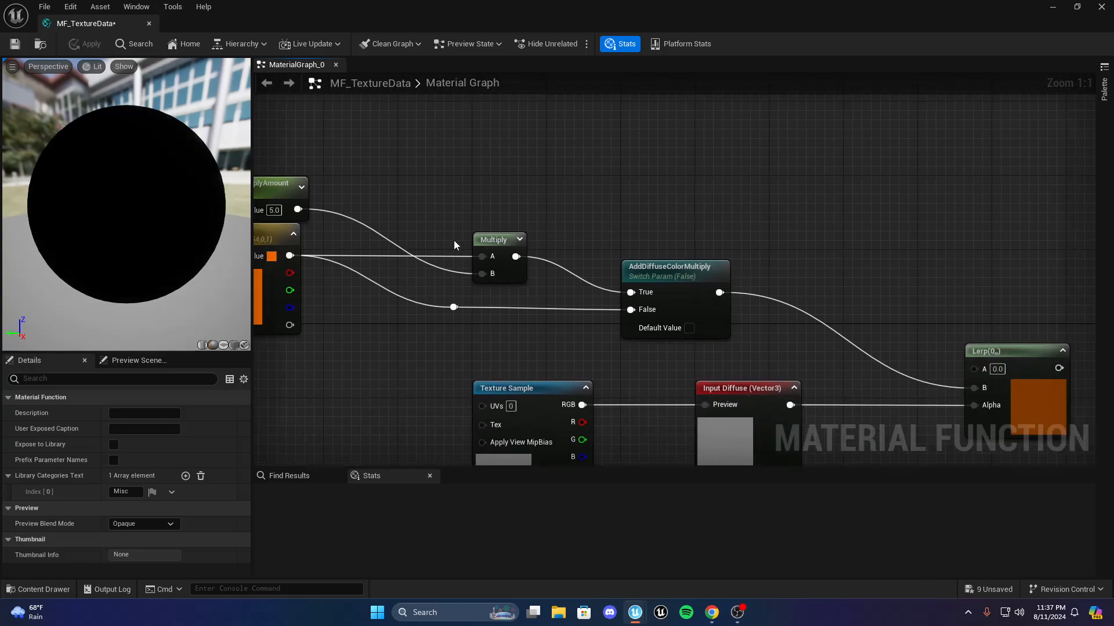
Review the diffuse color chain from DiffuseMultiplyAmount and DiffuseColor through Multiply and the AddDiffuseColorMultiply switch to the Lerp
{"action": "right_click_drag", "start_coordinate": [453, 240], "coordinate": [618, 219]}
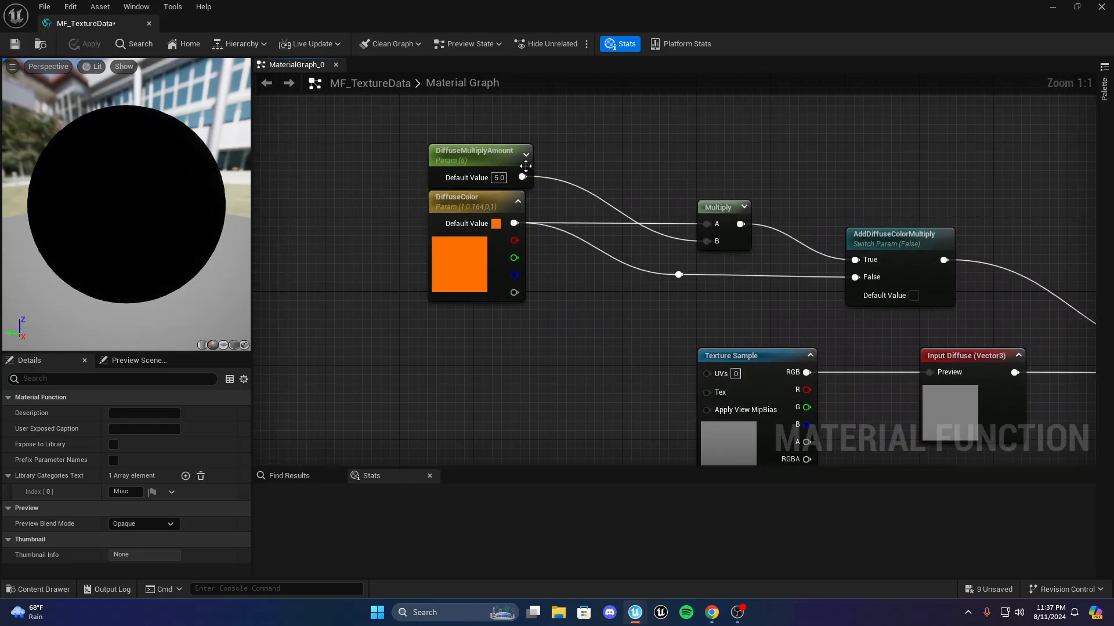
{"action": "right_click_drag", "start_coordinate": [795, 199], "coordinate": [566, 221]}
{"action": "right_click_drag", "start_coordinate": [702, 284], "coordinate": [597, 259]}
{"action": "left_click", "coordinate": [650, 238]}
{"action": "left_click", "coordinate": [786, 238]}
{"action": "right_click_drag", "start_coordinate": [796, 219], "coordinate": [533, 272]}
{"action": "mouse_move", "coordinate": [569, 286]}
{"action": "right_mouse_down"}
{"action": "mouse_move", "coordinate": [685, 275]}
{"action": "mouse_move", "coordinate": [578, 291]}
{"action": "right_mouse_up"}
{"action": "right_click_drag", "start_coordinate": [454, 236], "coordinate": [553, 231]}
{"action": "right_click_drag", "start_coordinate": [412, 222], "coordinate": [739, 217]}
{"action": "scroll", "coordinate": [495, 207], "scroll_direction": "down", "scroll_amount": 3}
{"action": "right_click_drag", "start_coordinate": [661, 203], "coordinate": [778, 202]}
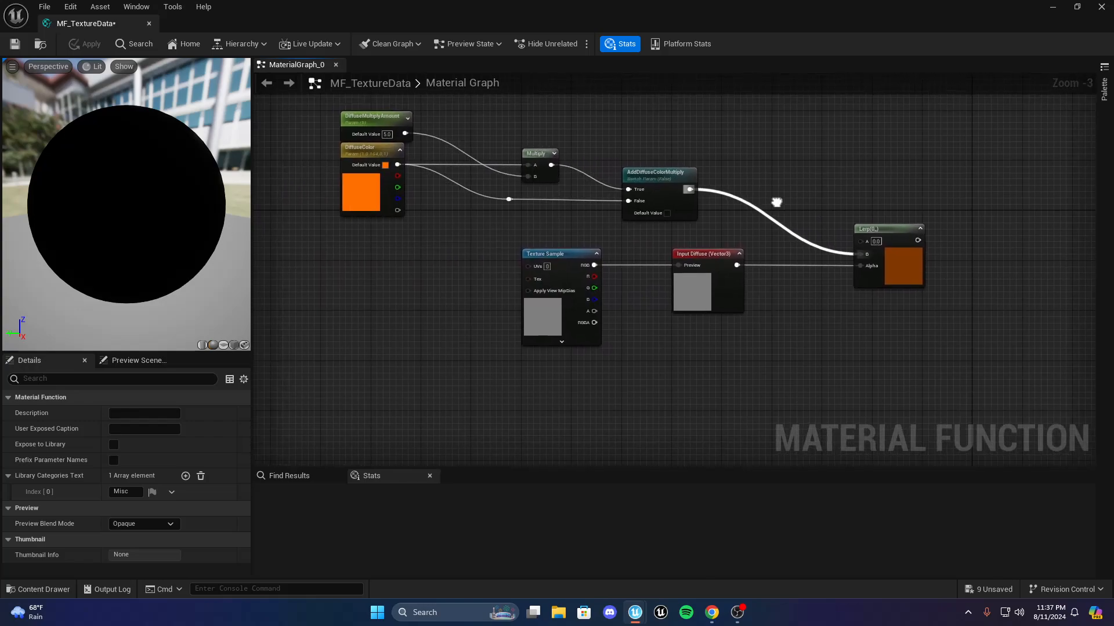
{"action": "scroll", "coordinate": [559, 193], "scroll_direction": "up", "scroll_amount": 3}
{"action": "scroll", "coordinate": [608, 203], "scroll_direction": "down", "scroll_amount": 3}
{"action": "right_click_drag", "start_coordinate": [532, 186], "coordinate": [718, 194]}
{"action": "scroll", "coordinate": [616, 232], "scroll_direction": "up", "scroll_amount": 3}
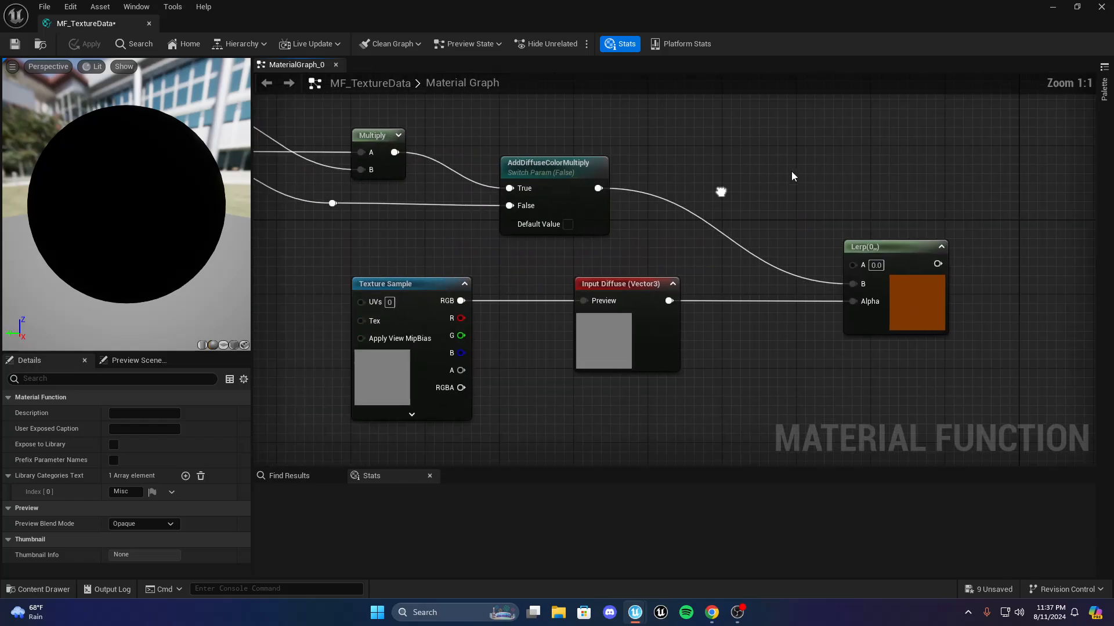
{"action": "right_click_drag", "start_coordinate": [588, 235], "coordinate": [678, 239]}
{"action": "scroll", "coordinate": [577, 171], "scroll_direction": "down", "scroll_amount": 2}
{"action": "mouse_move", "coordinate": [549, 217]}
{"action": "right_mouse_down"}
{"action": "mouse_move", "coordinate": [592, 240]}
{"action": "mouse_move", "coordinate": [531, 209]}
{"action": "right_mouse_up"}
{"action": "scroll", "coordinate": [597, 236], "scroll_direction": "up", "scroll_amount": 2}
{"action": "scroll", "coordinate": [532, 209], "scroll_direction": "down", "scroll_amount": 1}
{"action": "right_click_drag", "start_coordinate": [722, 246], "coordinate": [422, 238]}
{"action": "scroll", "coordinate": [551, 264], "scroll_direction": "up", "scroll_amount": 1}
{"action": "left_click", "coordinate": [699, 281]}
{"action": "left_click", "coordinate": [528, 242]}
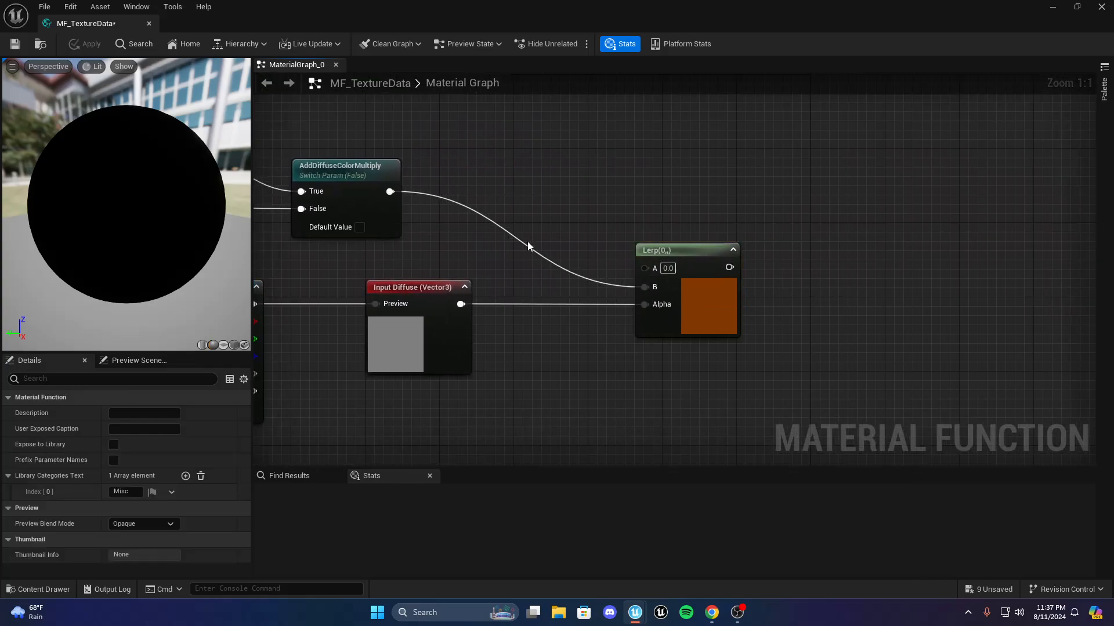
{"action": "right_click_drag", "start_coordinate": [597, 236], "coordinate": [381, 216]}
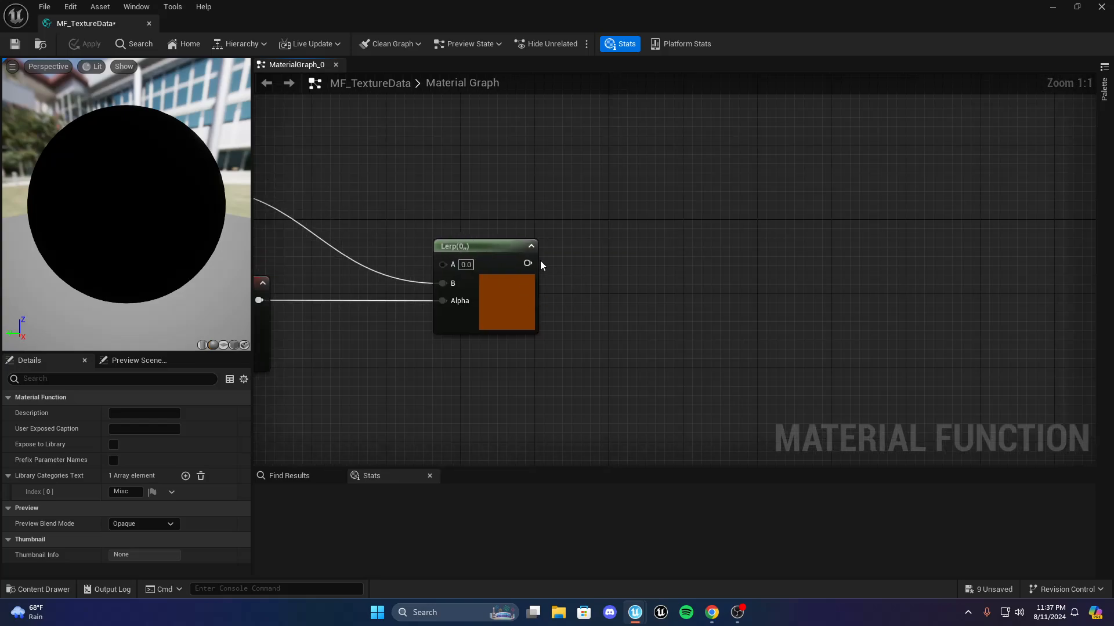
{"action": "left_click_drag", "start_coordinate": [527, 264], "coordinate": [670, 259]}
{"action": "left_click", "coordinate": [671, 225]}
Add a component mask fed by the Texture Sample's R output and align it just beneath the Input Diffuse node
{"action": "scroll", "coordinate": [588, 257], "scroll_direction": "down", "scroll_amount": 2}
{"action": "scroll", "coordinate": [745, 280], "scroll_direction": "up", "scroll_amount": 2}
{"action": "right_click_drag", "start_coordinate": [522, 305], "coordinate": [567, 243]}
{"action": "scroll", "coordinate": [765, 293], "scroll_direction": "down", "scroll_amount": 2}
{"action": "scroll", "coordinate": [509, 304], "scroll_direction": "up", "scroll_amount": 2}
{"action": "left_click_drag", "start_coordinate": [457, 209], "coordinate": [574, 320]}
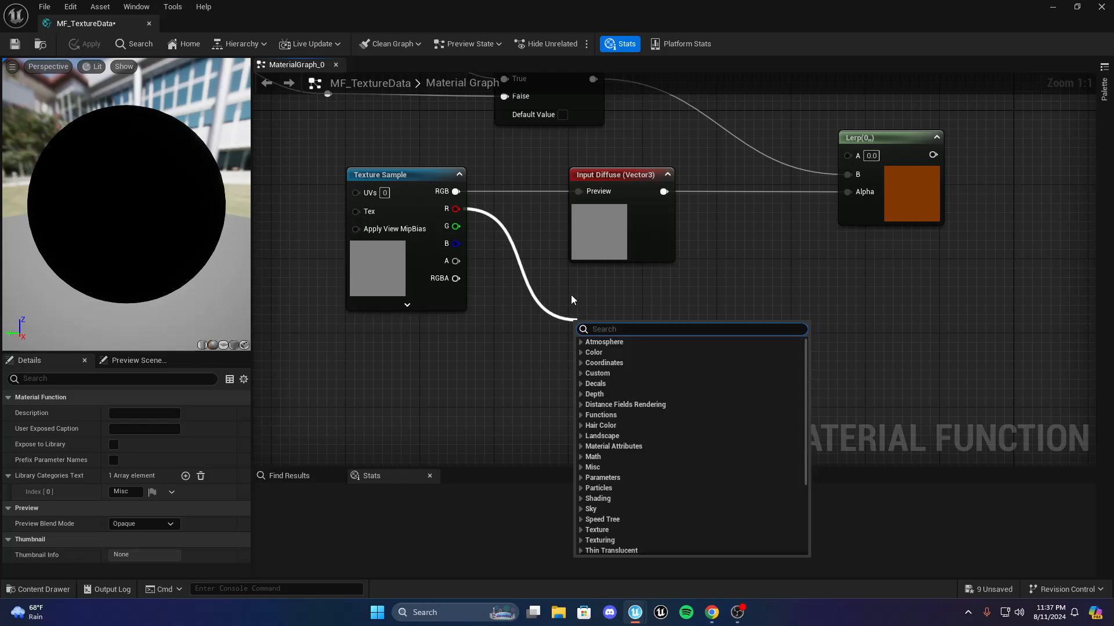
{"action": "type", "text": "mask"}
{"action": "key", "text": "Return"}
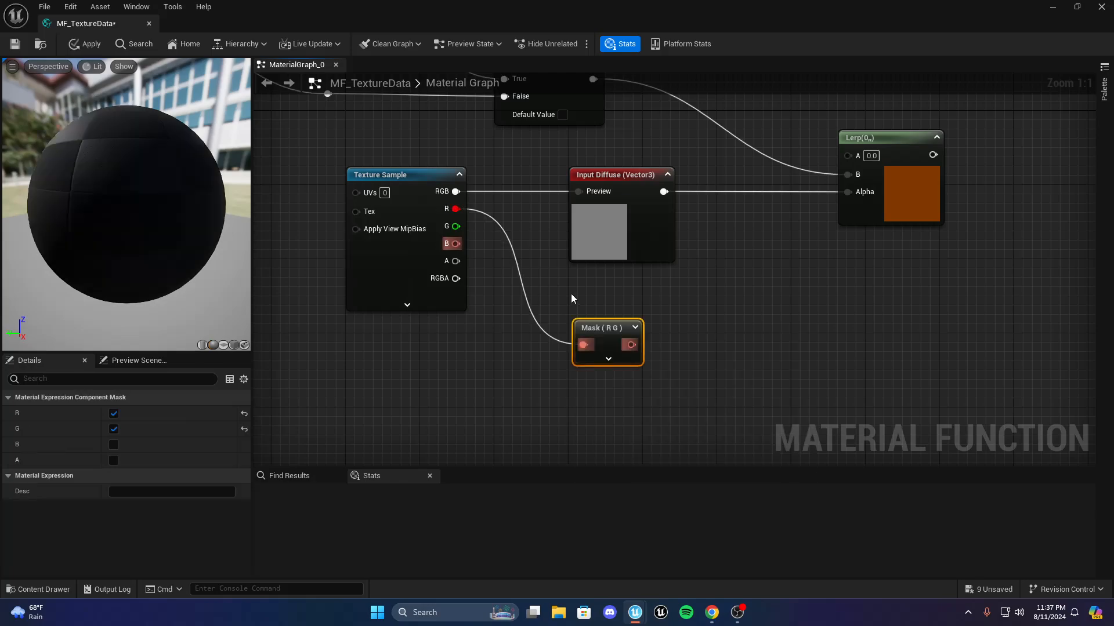
{"action": "left_click_drag", "start_coordinate": [602, 321], "coordinate": [607, 288]}
{"action": "left_click", "coordinate": [585, 279]}
{"action": "scroll", "coordinate": [585, 279], "scroll_direction": "down", "scroll_amount": 2}
{"action": "right_click_drag", "start_coordinate": [585, 279], "coordinate": [604, 281]}
{"action": "scroll", "coordinate": [604, 280], "scroll_direction": "up", "scroll_amount": 2}
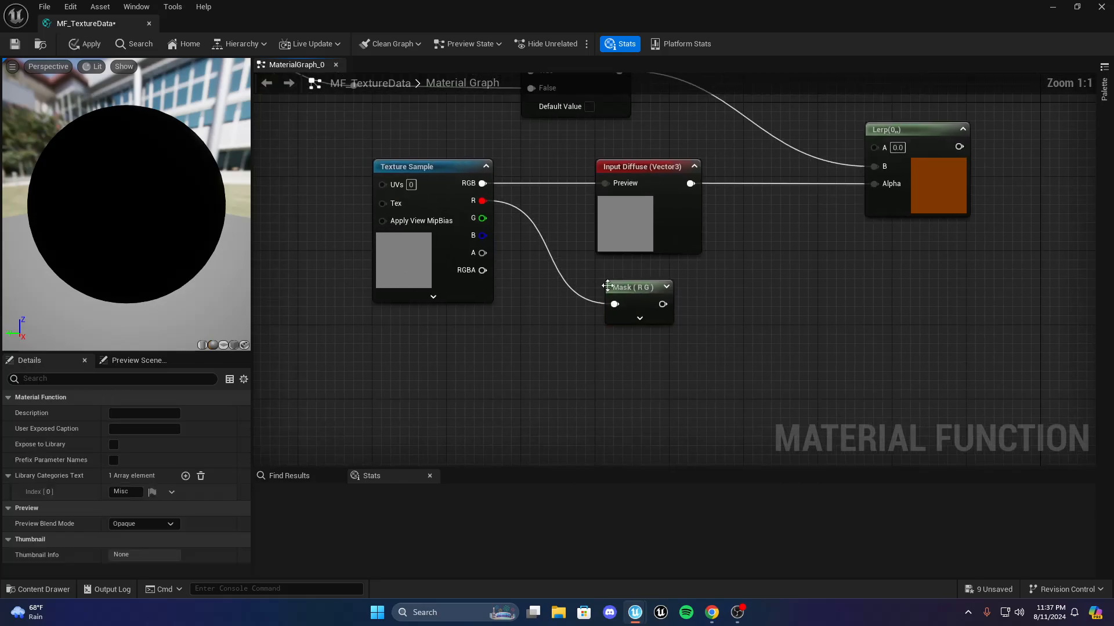
{"action": "left_click_drag", "start_coordinate": [608, 286], "coordinate": [598, 286]}
{"action": "left_click", "coordinate": [667, 278]}
{"action": "right_click_drag", "start_coordinate": [666, 281], "coordinate": [539, 277]}
{"action": "scroll", "coordinate": [485, 287], "scroll_direction": "down", "scroll_amount": 3}
{"action": "scroll", "coordinate": [274, 290], "scroll_direction": "up", "scroll_amount": 3}
{"action": "right_click_drag", "start_coordinate": [275, 289], "coordinate": [647, 312]}
{"action": "right_click_drag", "start_coordinate": [643, 361], "coordinate": [415, 391]}
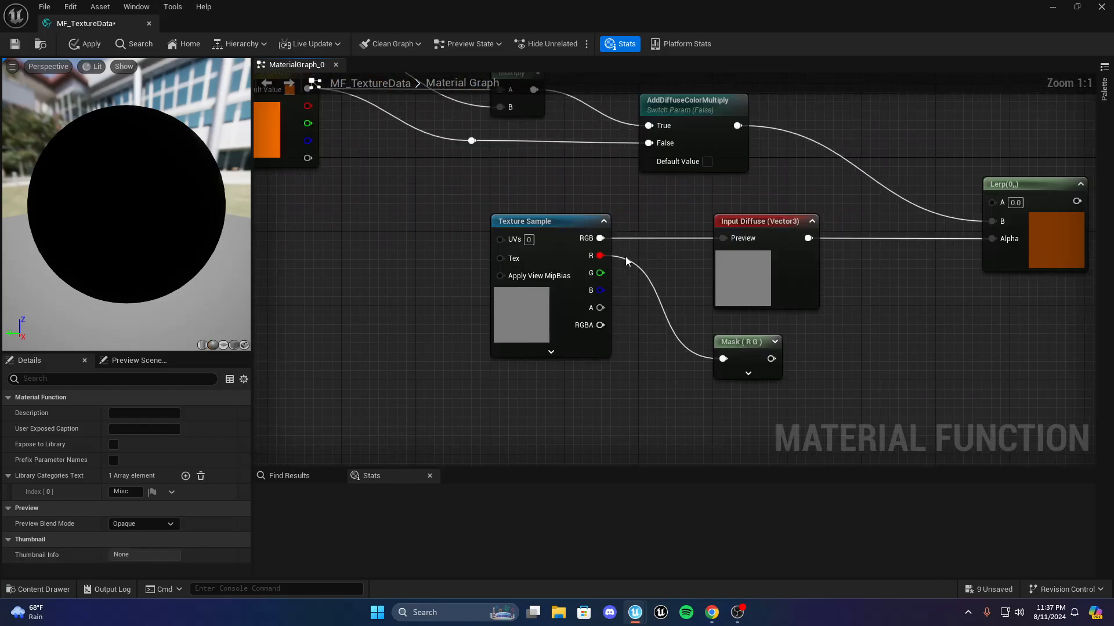
{"action": "right_click", "coordinate": [599, 253]}
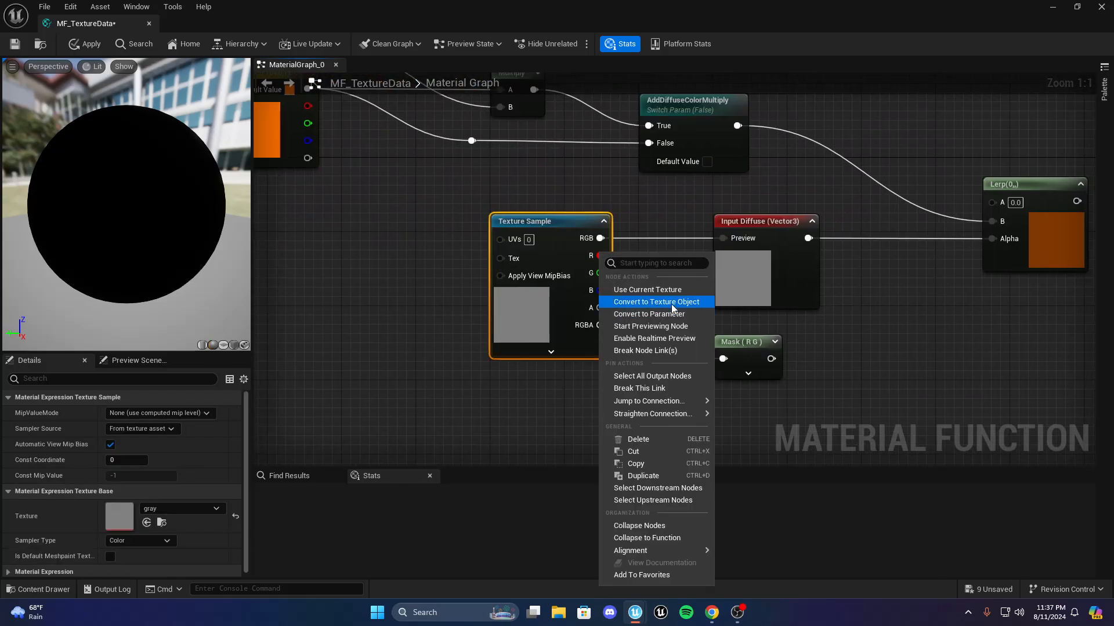
Move the Mask node beyond Input Diffuse and feed it from Input Diffuse's output instead of the Texture Sample's R output
{"action": "left_click", "coordinate": [774, 341]}
{"action": "left_click_drag", "start_coordinate": [776, 339], "coordinate": [925, 322]}
{"action": "left_click_drag", "start_coordinate": [808, 237], "coordinate": [869, 341]}
{"action": "left_click", "coordinate": [831, 334]}
Browse the project content to the Master > SmokeStack folder to find the brick texture
{"action": "right_click_drag", "start_coordinate": [815, 356], "coordinate": [725, 340]}
{"action": "scroll", "coordinate": [725, 344], "scroll_direction": "down", "scroll_amount": 3}
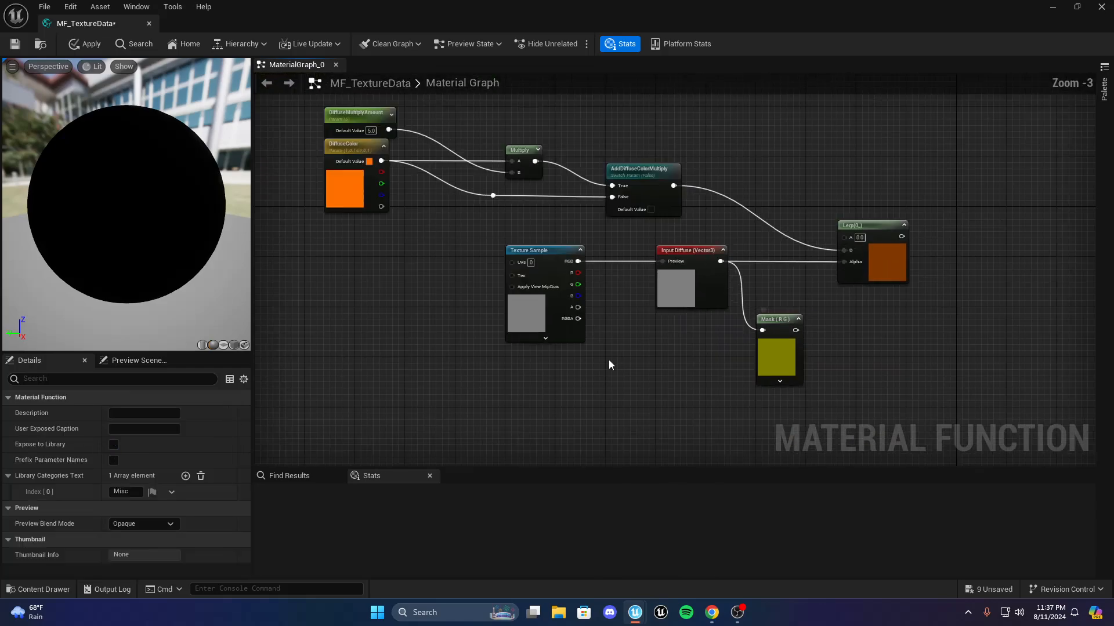
{"action": "right_click_drag", "start_coordinate": [436, 418], "coordinate": [544, 383]}
{"action": "left_click", "coordinate": [58, 589]}
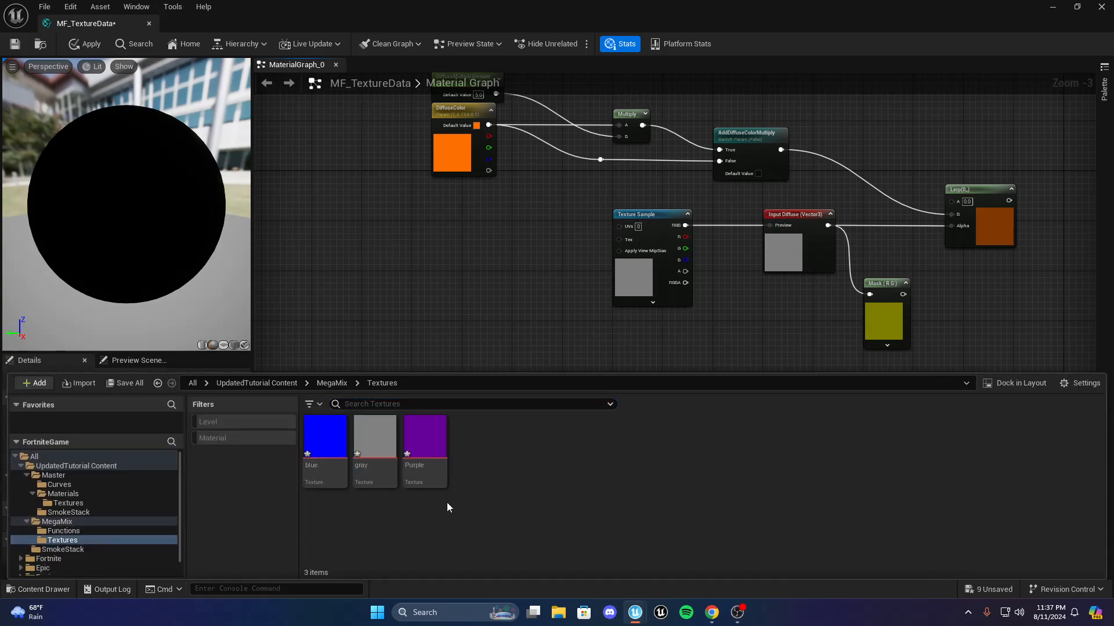
{"action": "left_click", "coordinate": [256, 383]}
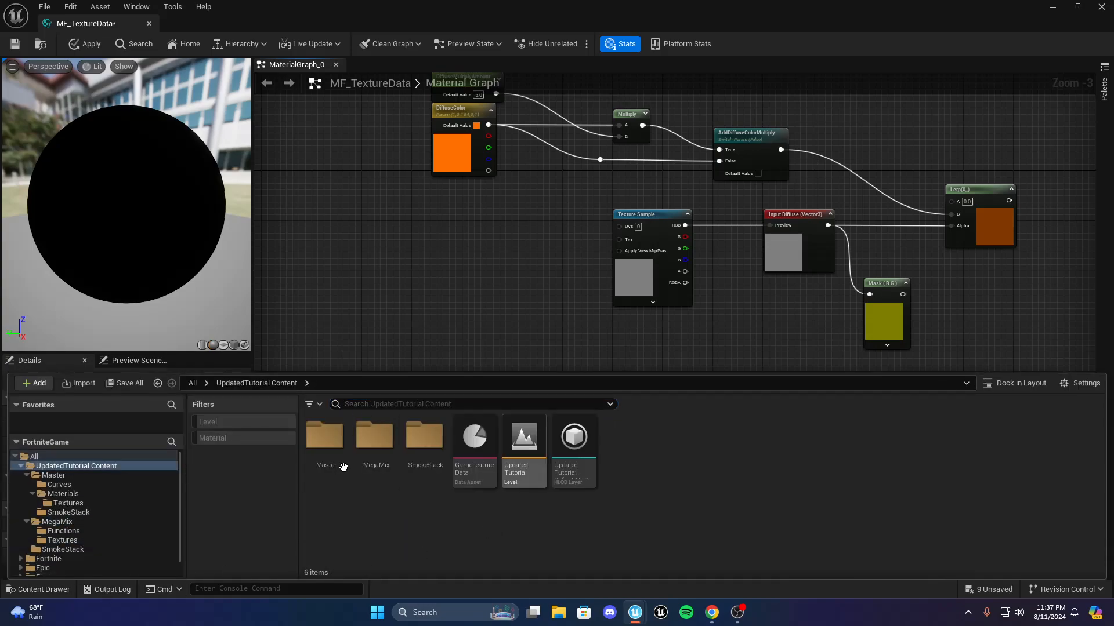
{"action": "double_click", "coordinate": [425, 458]}
{"action": "left_click", "coordinate": [439, 461]}
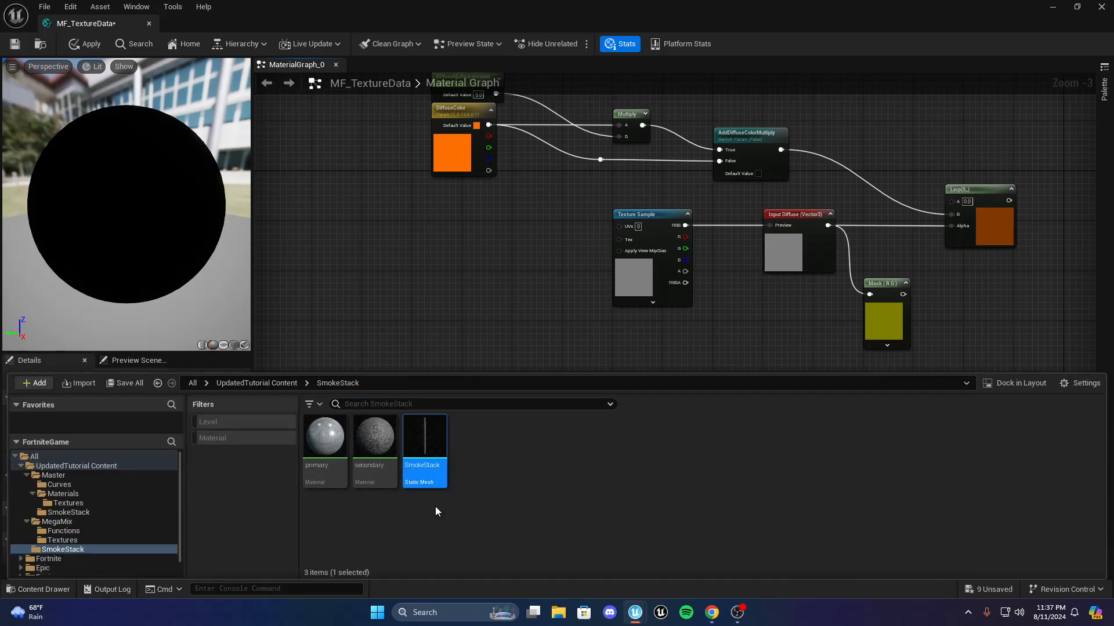
{"action": "left_click", "coordinate": [435, 507]}
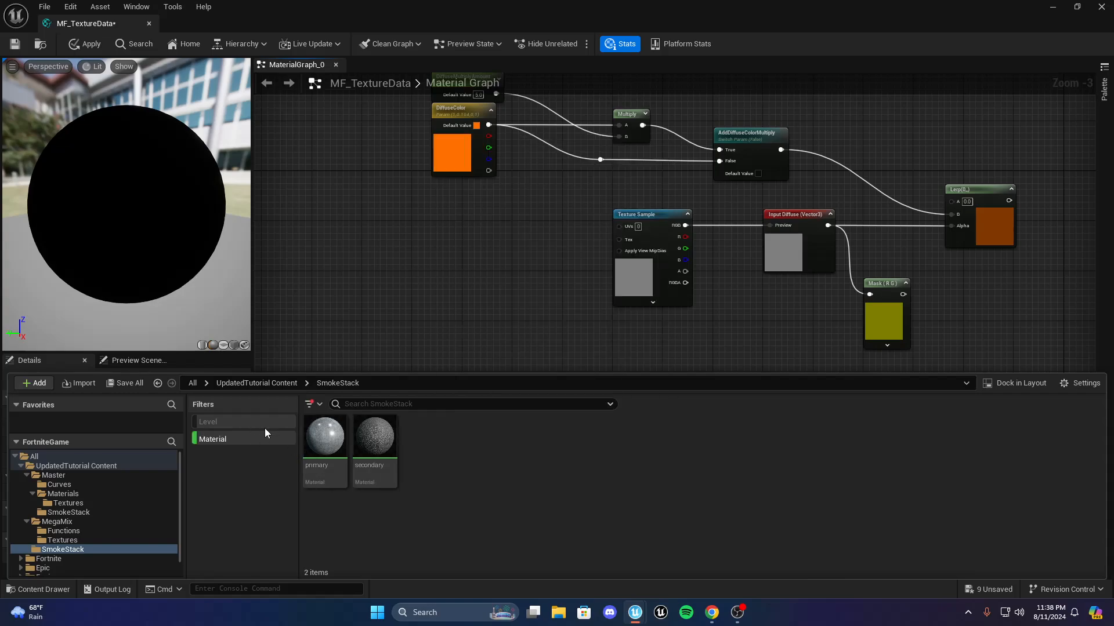
{"action": "left_click", "coordinate": [89, 539]}
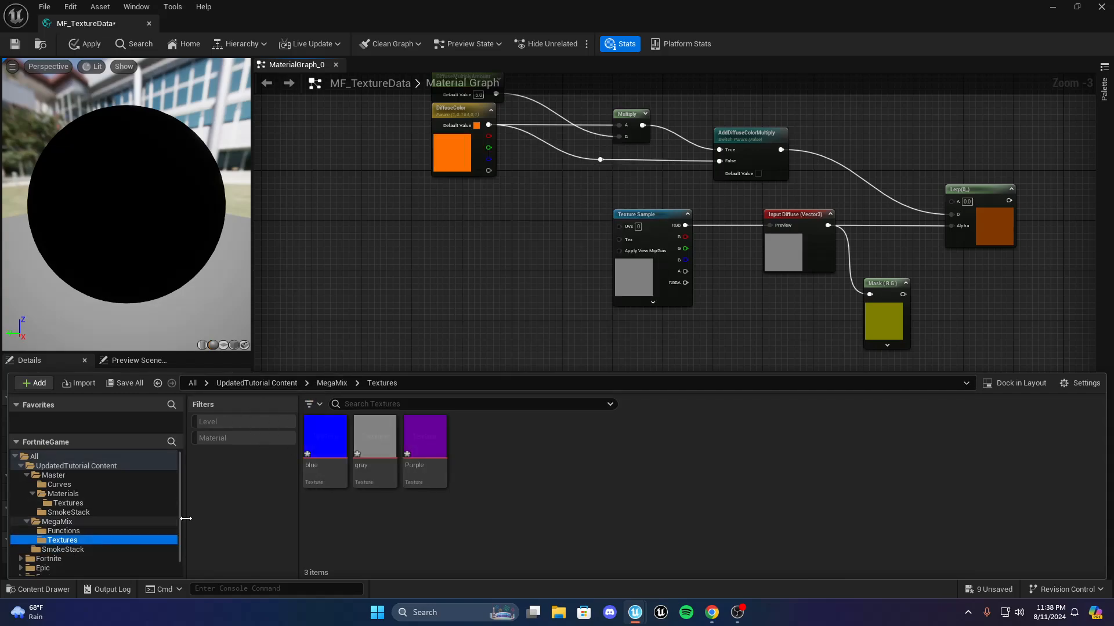
{"action": "left_click", "coordinate": [94, 513]}
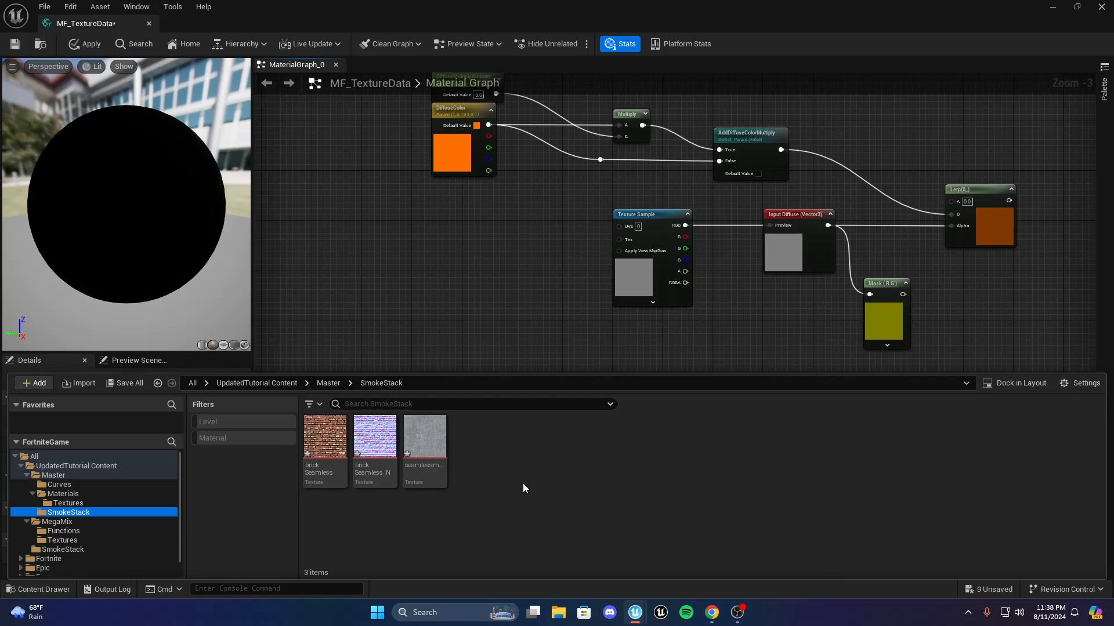
{"action": "left_click", "coordinate": [329, 383]}
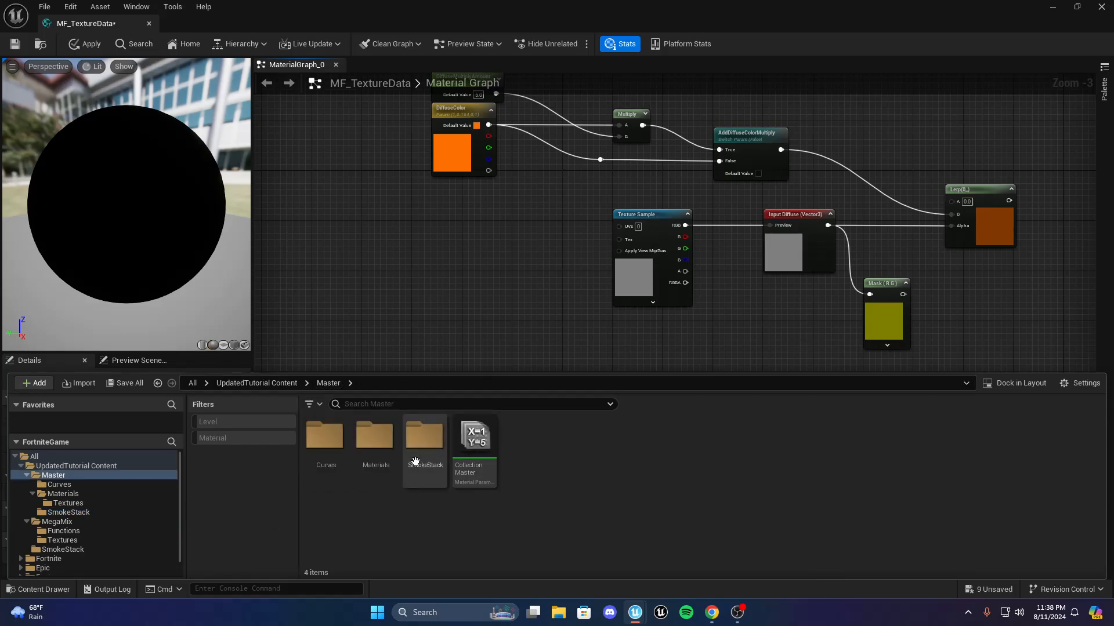
{"action": "double_click", "coordinate": [421, 440]}
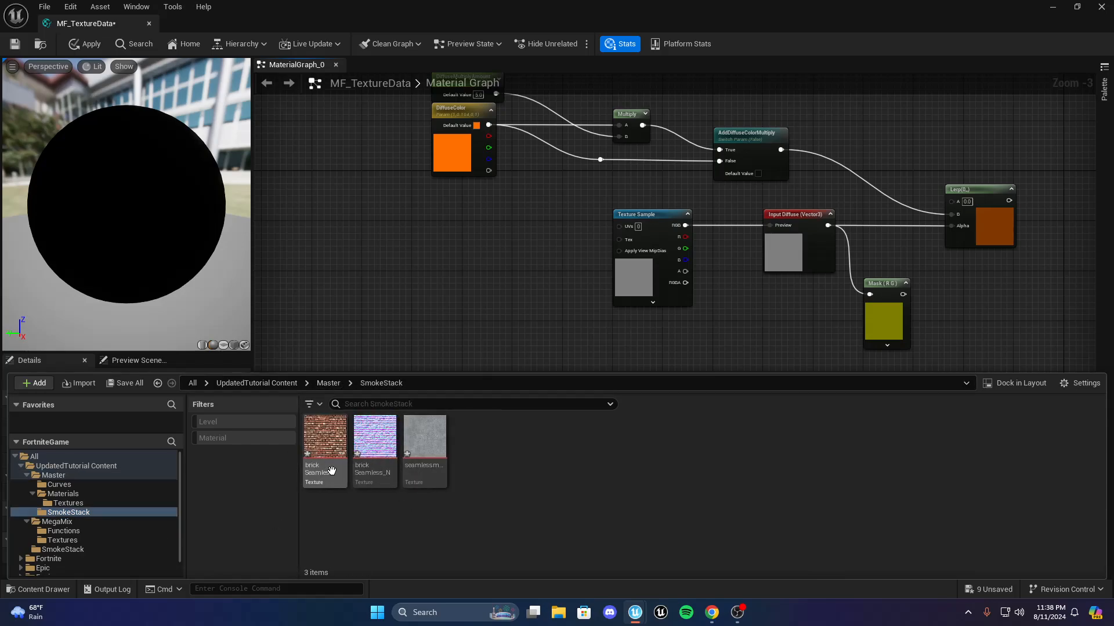
Assign the brickSeamless texture to the gray Texture Sample feeding Input Diffuse, discarding the extra brick sample node dropped into the graph
{"action": "left_click_drag", "start_coordinate": [325, 437], "coordinate": [497, 286]}
{"action": "scroll", "coordinate": [504, 284], "scroll_direction": "up", "scroll_amount": 3}
{"action": "right_click_drag", "start_coordinate": [503, 285], "coordinate": [405, 301]}
{"action": "left_click_drag", "start_coordinate": [499, 317], "coordinate": [555, 216]}
{"action": "left_click", "coordinate": [545, 278]}
{"action": "left_click", "coordinate": [595, 306]}
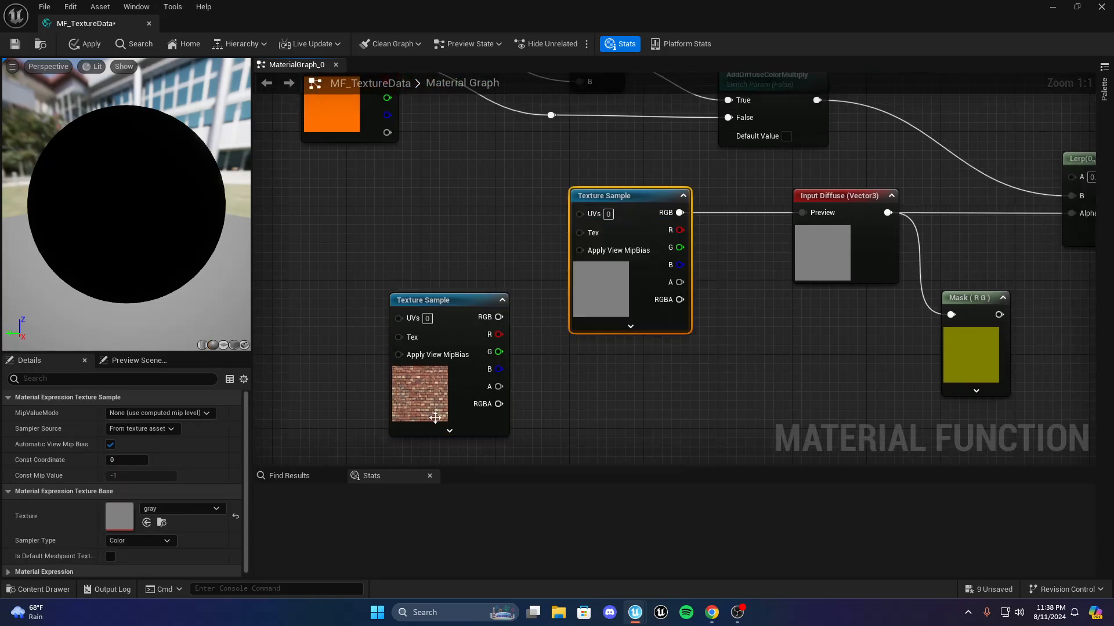
{"action": "left_click", "coordinate": [413, 394]}
{"action": "key", "text": "Delete"}
{"action": "left_click", "coordinate": [629, 325]}
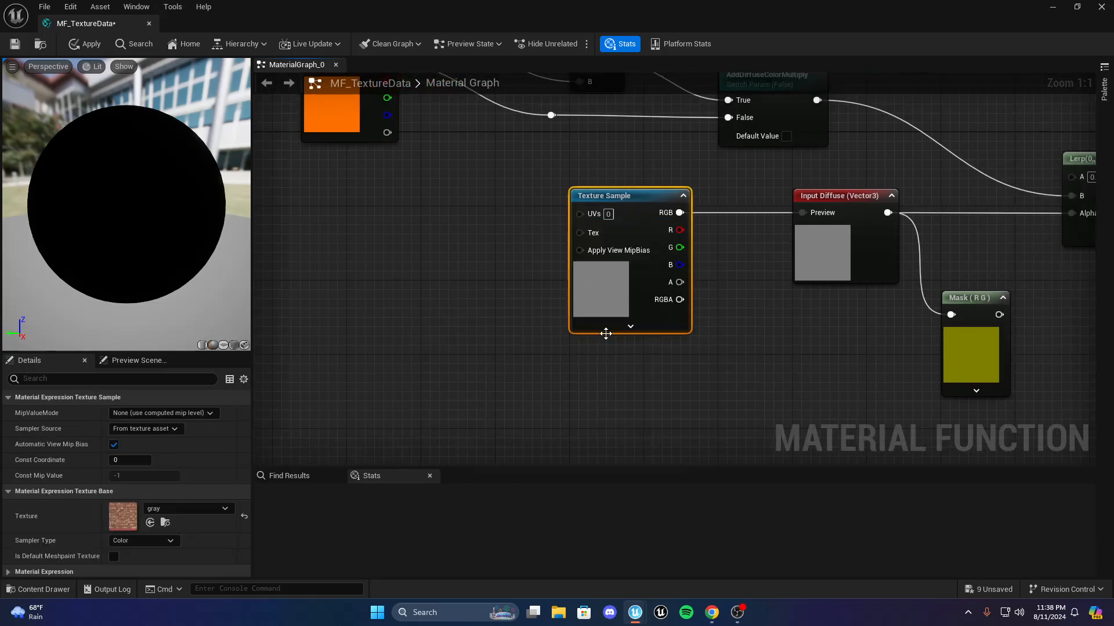
{"action": "left_click", "coordinate": [147, 523]}
{"action": "scroll", "coordinate": [509, 410], "scroll_direction": "down", "scroll_amount": 1}
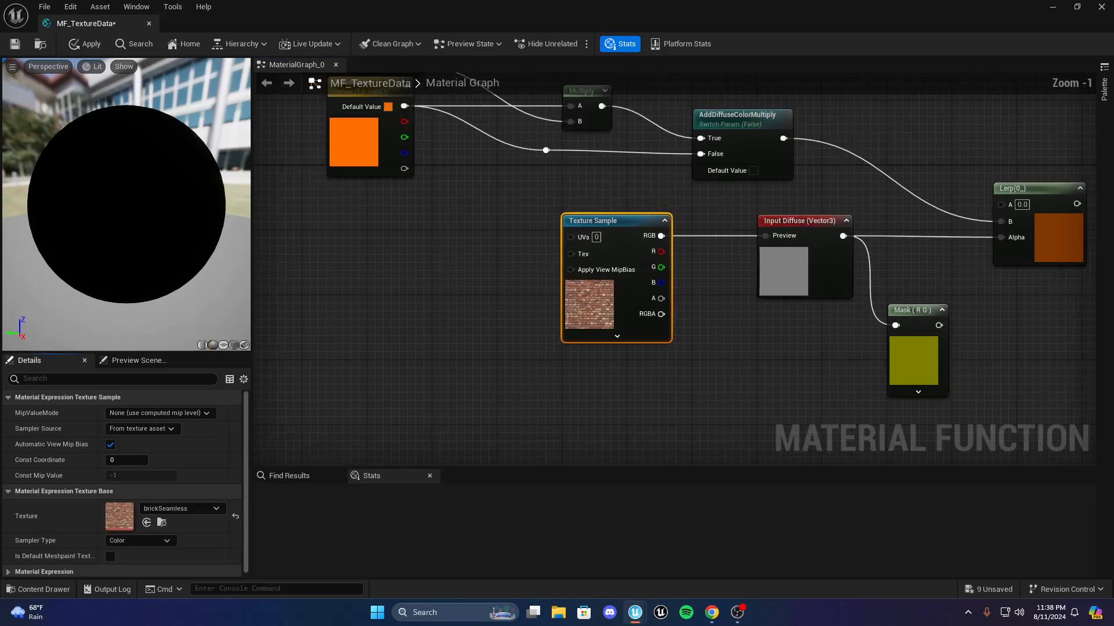
{"action": "scroll", "coordinate": [509, 409], "scroll_direction": "up", "scroll_amount": 1}
Refresh the Mask node's preview by collapsing and expanding it
{"action": "left_click", "coordinate": [722, 321]}
{"action": "right_click_drag", "start_coordinate": [723, 322], "coordinate": [319, 314]}
{"action": "left_click", "coordinate": [599, 291]}
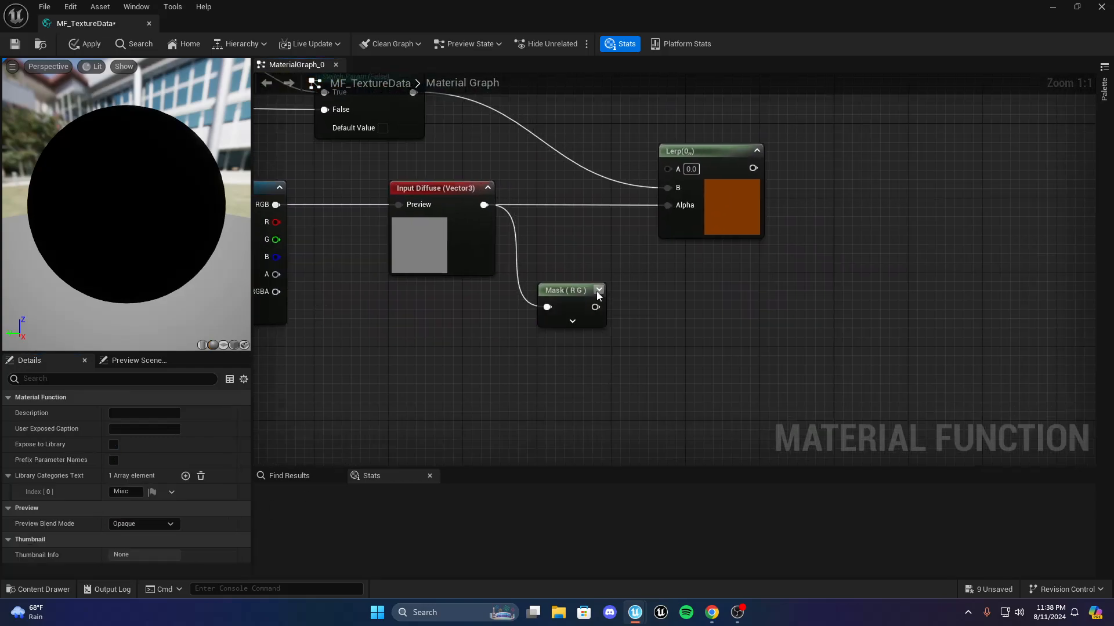
{"action": "left_click", "coordinate": [599, 291]}
{"action": "scroll", "coordinate": [624, 305], "scroll_direction": "down", "scroll_amount": 1}
{"action": "scroll", "coordinate": [618, 313], "scroll_direction": "up", "scroll_amount": 1}
{"action": "right_click_drag", "start_coordinate": [616, 354], "coordinate": [497, 342]}
{"action": "scroll", "coordinate": [486, 327], "scroll_direction": "down", "scroll_amount": 2}
{"action": "left_click", "coordinate": [468, 326]}
{"action": "scroll", "coordinate": [347, 323], "scroll_direction": "up", "scroll_amount": 2}
{"action": "left_click", "coordinate": [455, 380]}
{"action": "right_click_drag", "start_coordinate": [347, 323], "coordinate": [617, 349]}
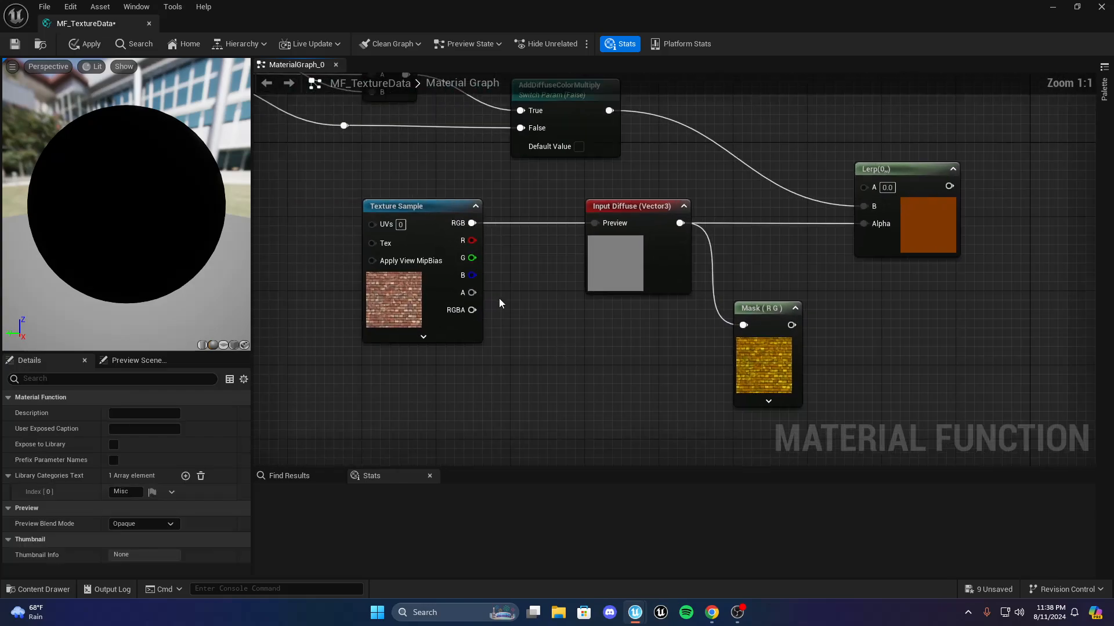
Refresh the previews of the Input Diffuse and Lerp nodes by collapsing and expanding them
{"action": "left_click", "coordinate": [681, 207]}
{"action": "left_click", "coordinate": [682, 207]}
{"action": "scroll", "coordinate": [678, 231], "scroll_direction": "down", "scroll_amount": 3}
{"action": "scroll", "coordinate": [722, 260], "scroll_direction": "up", "scroll_amount": 3}
{"action": "right_click_drag", "start_coordinate": [722, 260], "coordinate": [493, 316]}
{"action": "scroll", "coordinate": [560, 321], "scroll_direction": "down", "scroll_amount": 3}
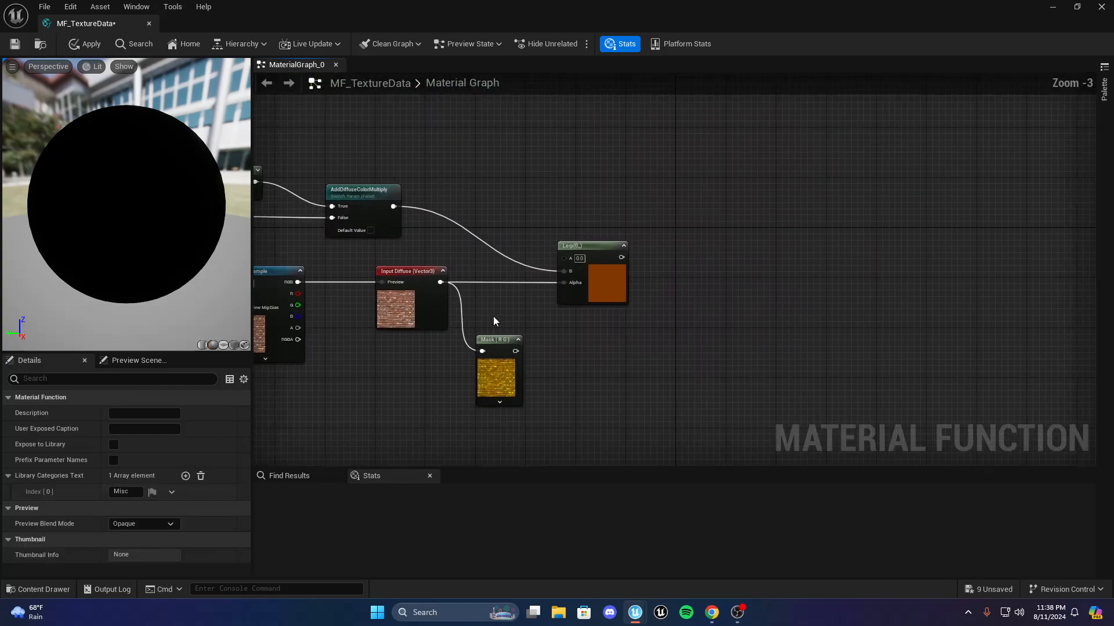
{"action": "scroll", "coordinate": [493, 316], "scroll_direction": "up", "scroll_amount": 3}
{"action": "left_click", "coordinate": [692, 210]}
{"action": "left_click", "coordinate": [650, 211]}
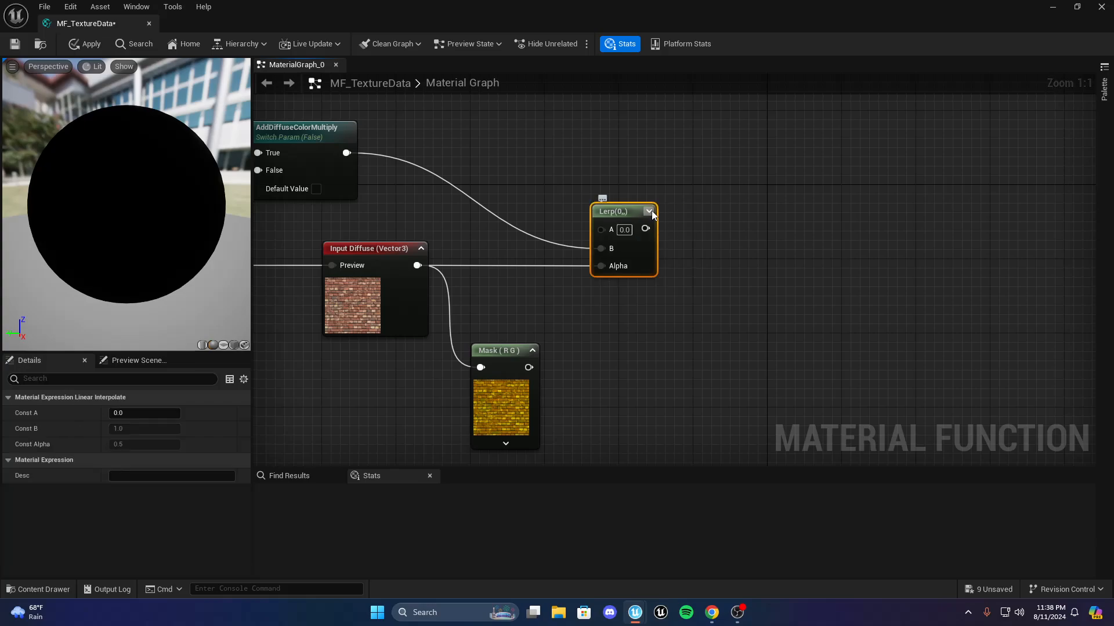
Turn off the Mask node's G channel so it passes only R
{"action": "left_click", "coordinate": [488, 429]}
{"action": "left_click", "coordinate": [114, 428]}
{"action": "left_click", "coordinate": [441, 383]}
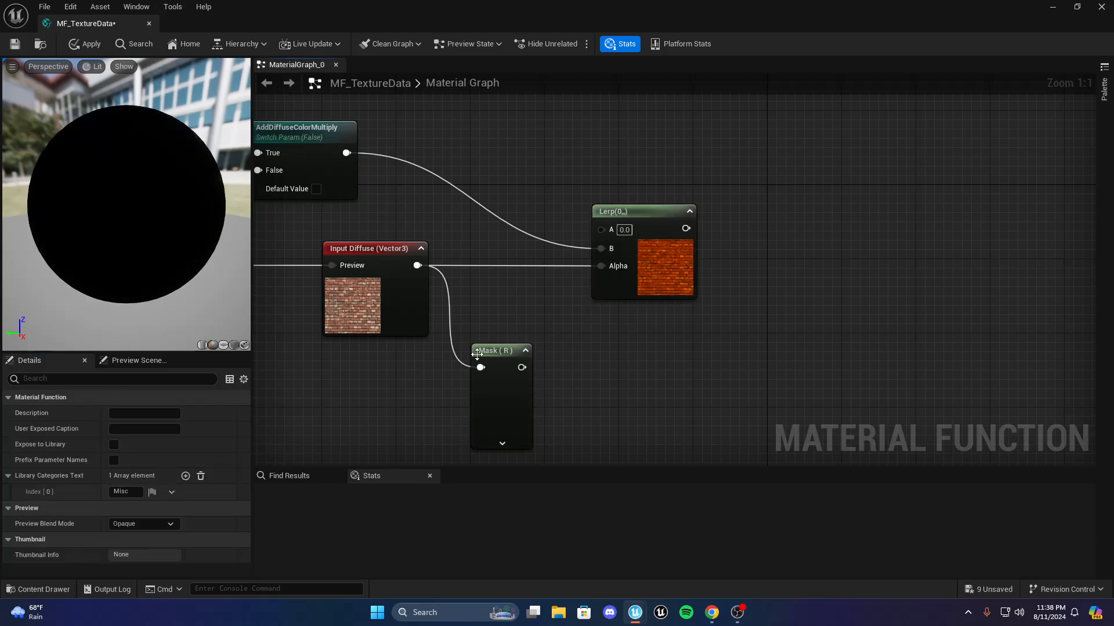
Add a Subtract node beside the Mask node, connect the Mask output to its A input and expand its preview
{"action": "right_click_drag", "start_coordinate": [554, 383], "coordinate": [611, 373]}
{"action": "right_click_drag", "start_coordinate": [679, 363], "coordinate": [577, 332]}
{"action": "left_click", "coordinate": [551, 322]}
{"action": "left_click", "coordinate": [649, 322]}
{"action": "right_click", "coordinate": [544, 301]}
{"action": "type", "text": "sub"}
{"action": "key", "text": "Return"}
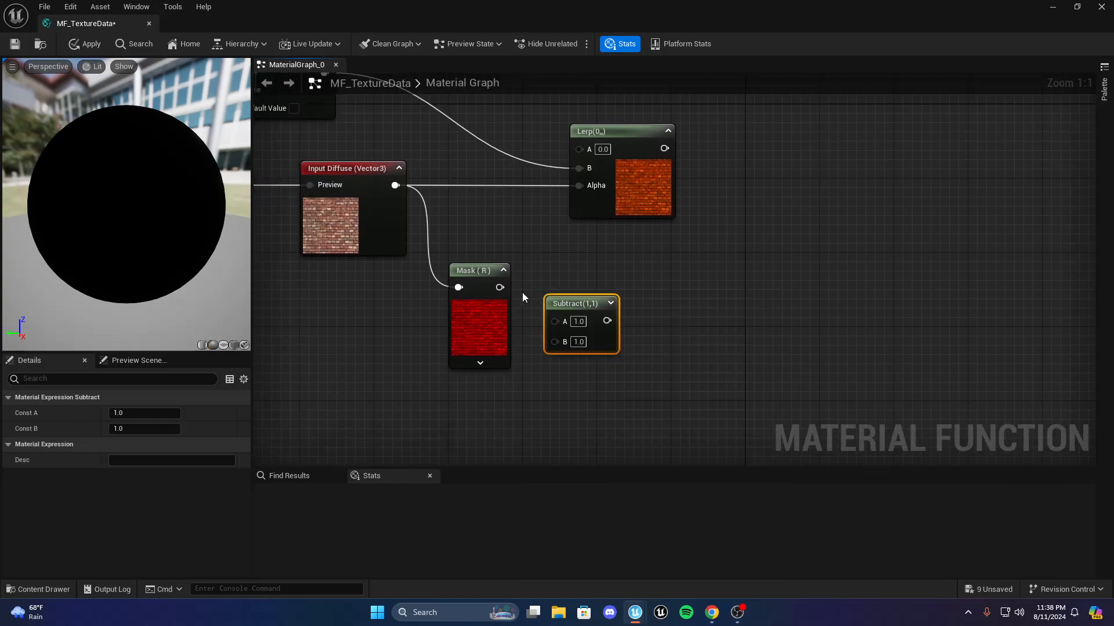
{"action": "left_click_drag", "start_coordinate": [499, 287], "coordinate": [589, 267]}
{"action": "left_click", "coordinate": [614, 288]}
Try 0.1 and 0.5 as the Subtract node's B value, and set it to 0.3
{"action": "left_click", "coordinate": [585, 306]}
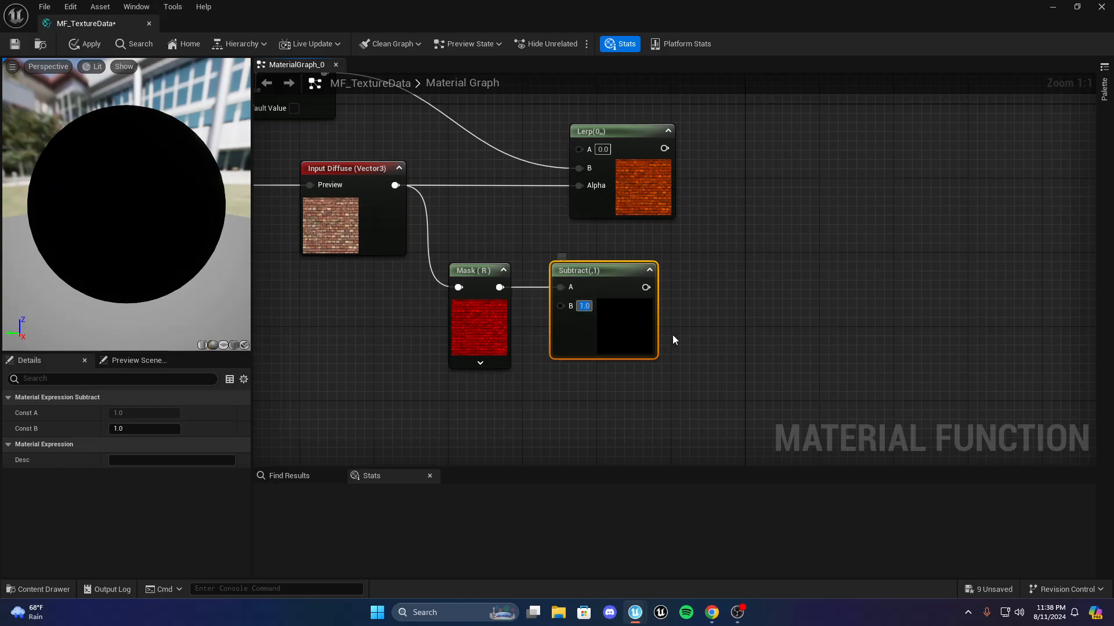
{"action": "type", "text": "0.1"}
{"action": "key", "text": "Return"}
{"action": "type", "text": "0.5"}
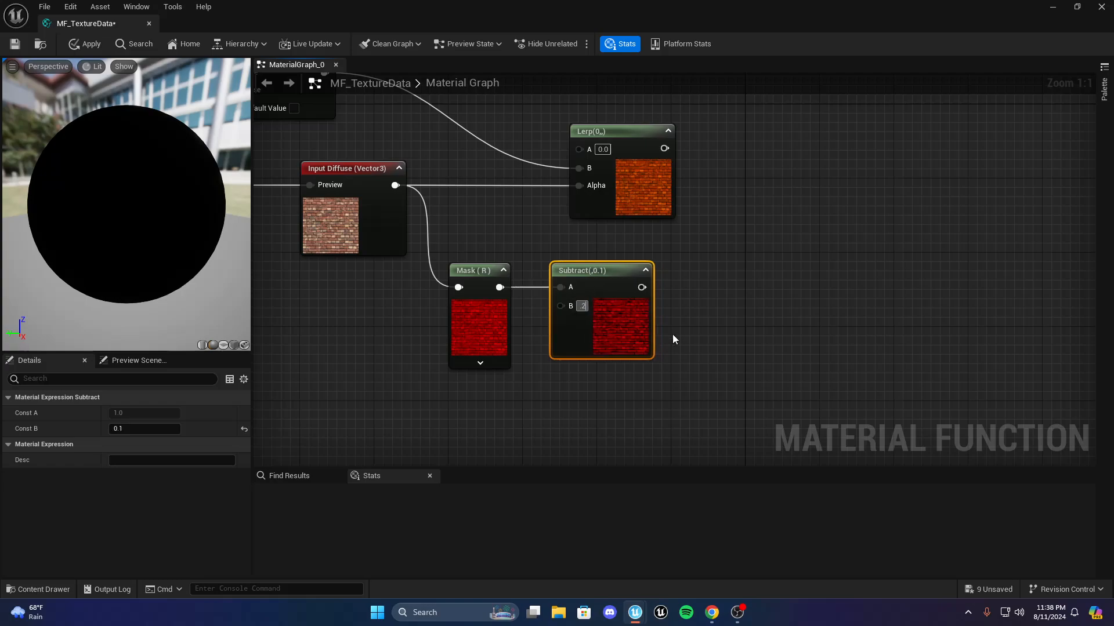
{"action": "key", "text": "Return"}
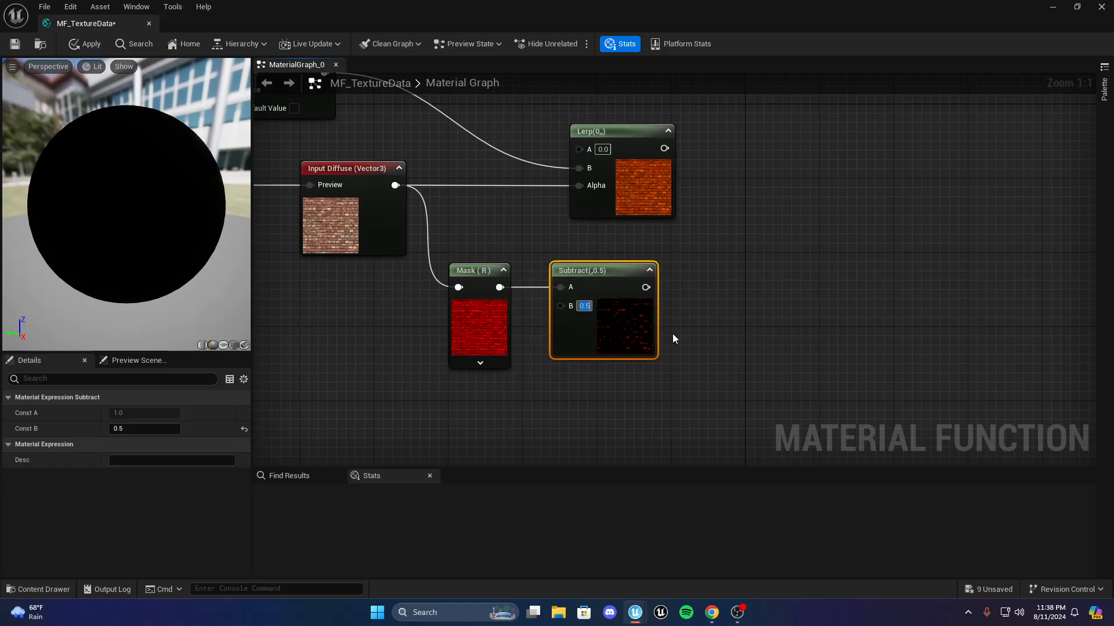
{"action": "left_click", "coordinate": [673, 335]}
{"action": "right_click_drag", "start_coordinate": [673, 335], "coordinate": [743, 308]}
{"action": "type", "text": "0.3"}
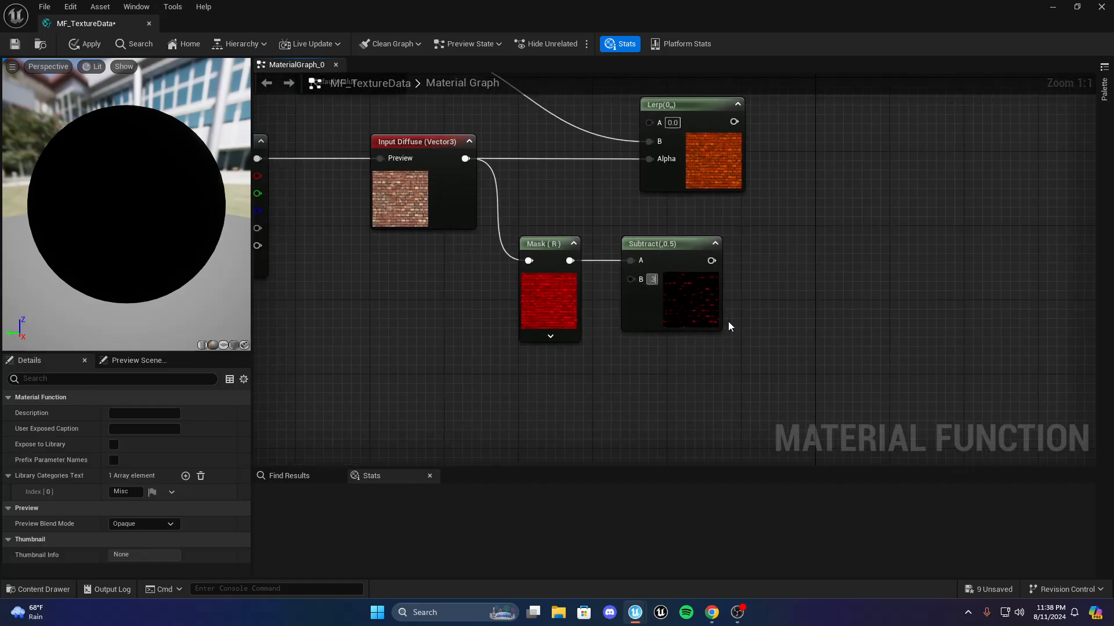
{"action": "key", "text": "Return"}
Create a scalar parameter named EmissiveDIffuse below the Mask node with a default value of 0.3
{"action": "right_click_drag", "start_coordinate": [646, 311], "coordinate": [780, 234]}
{"action": "left_click_drag", "start_coordinate": [780, 234], "coordinate": [683, 329]}
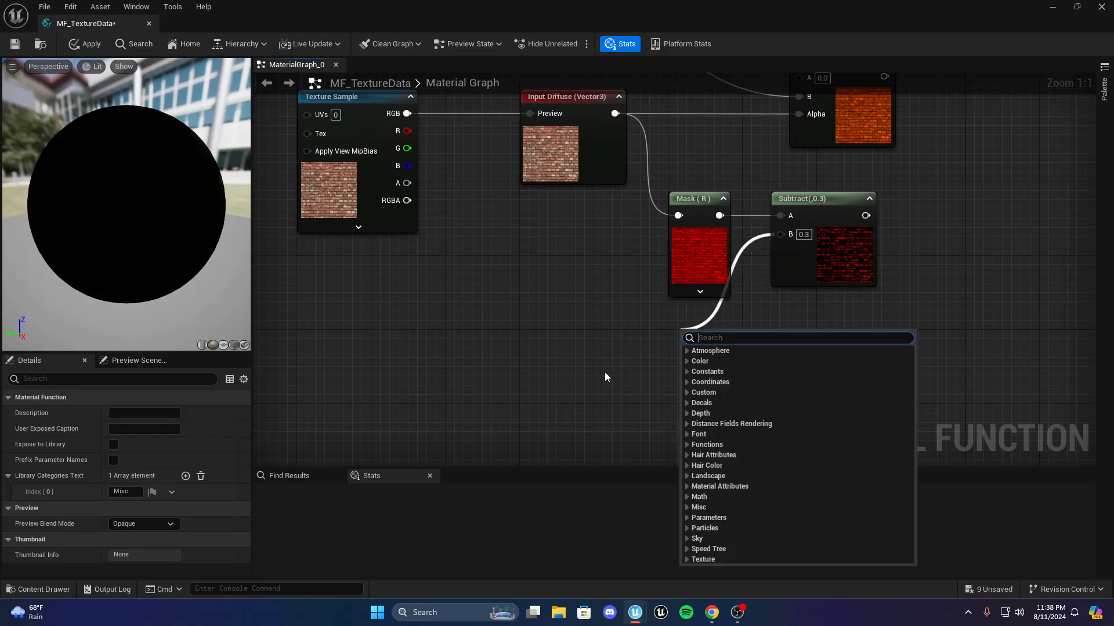
{"action": "key", "text": "Escape"}
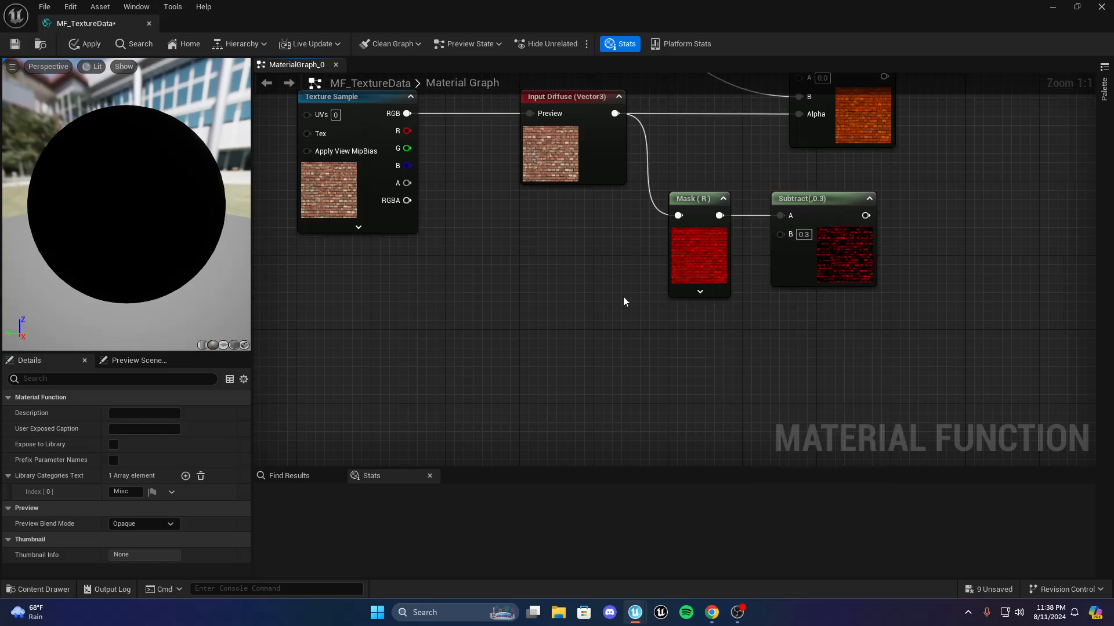
{"action": "left_click", "coordinate": [623, 297]}
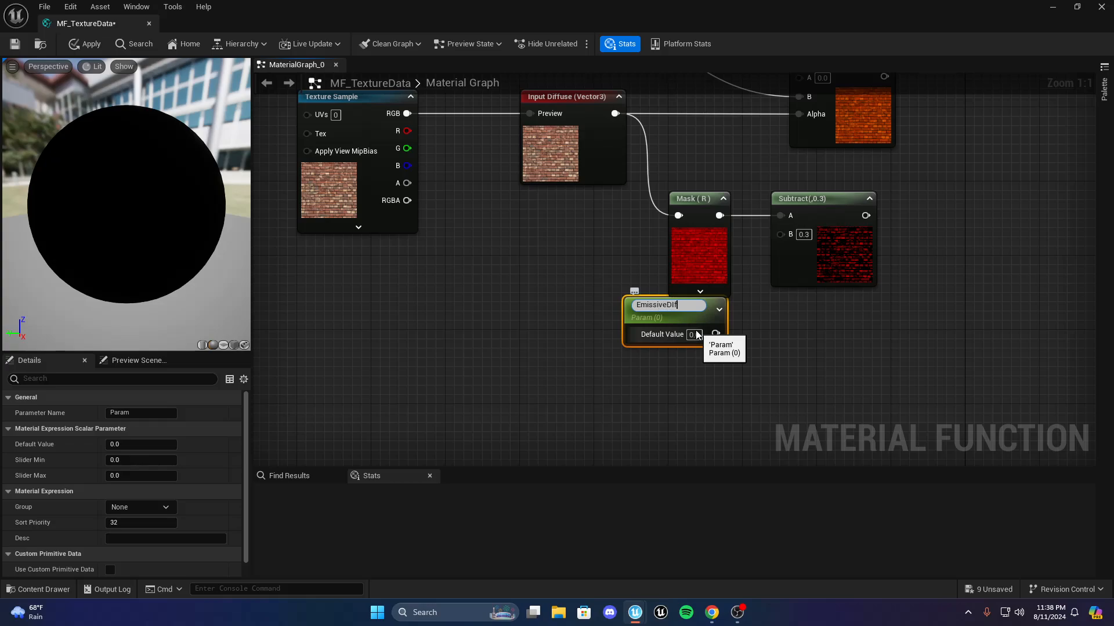
{"action": "key", "text": "Return"}
{"action": "left_click", "coordinate": [729, 335]}
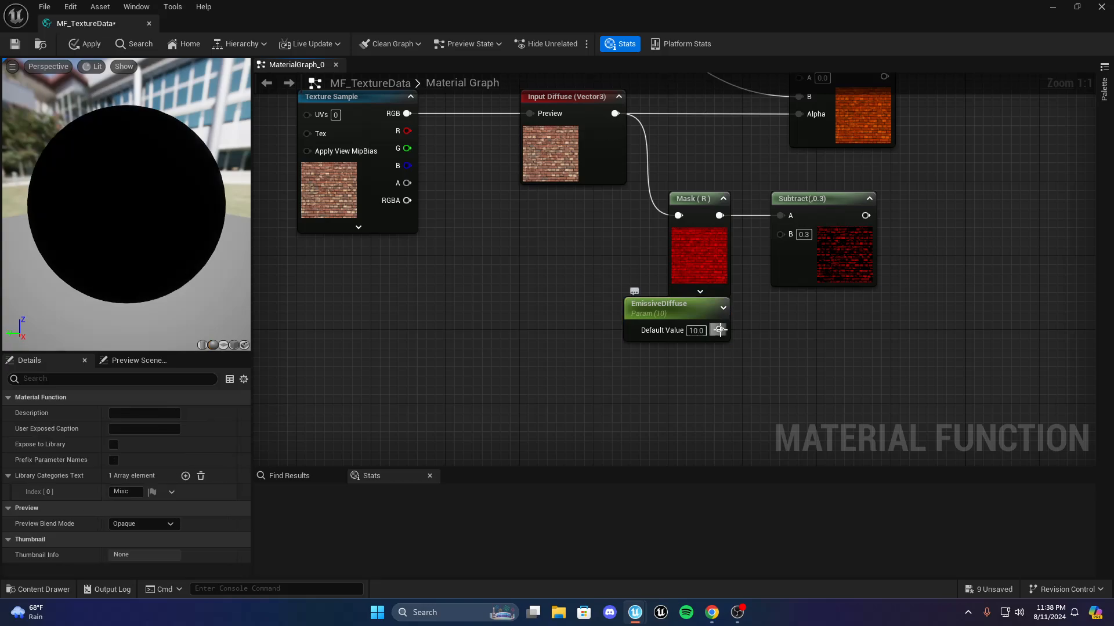
{"action": "left_click", "coordinate": [694, 330]}
{"action": "type", "text": "0.3"}
{"action": "key", "text": "Return"}
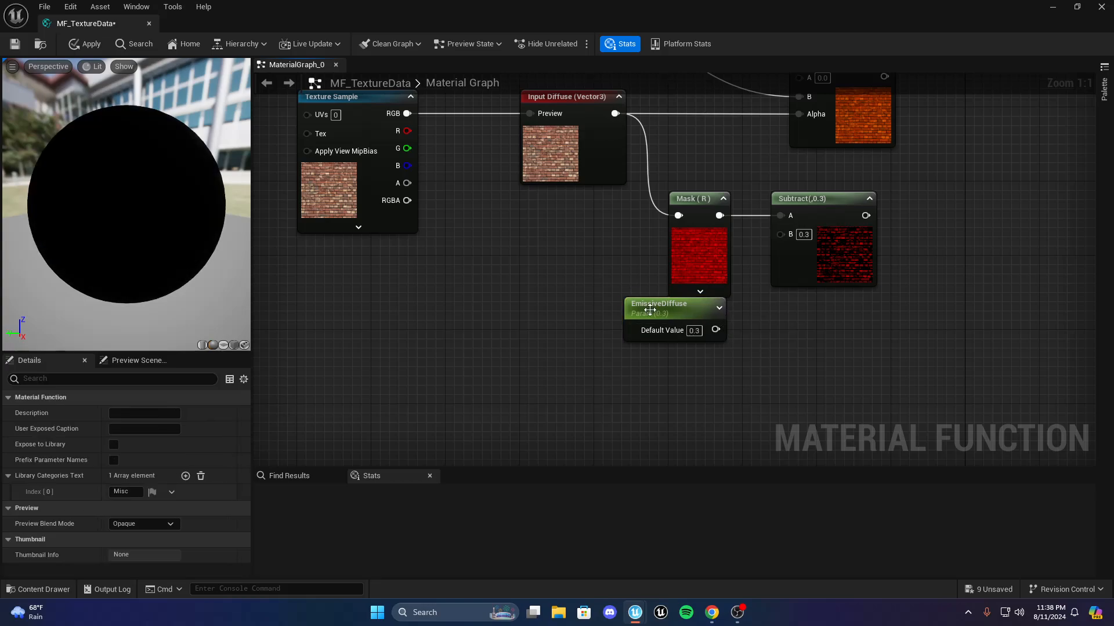
Connect the new scalar parameter to the Subtract node's B input and correct its name to EmissiveDiffuse
{"action": "left_click", "coordinate": [725, 326]}
{"action": "left_click_drag", "start_coordinate": [715, 329], "coordinate": [781, 233]}
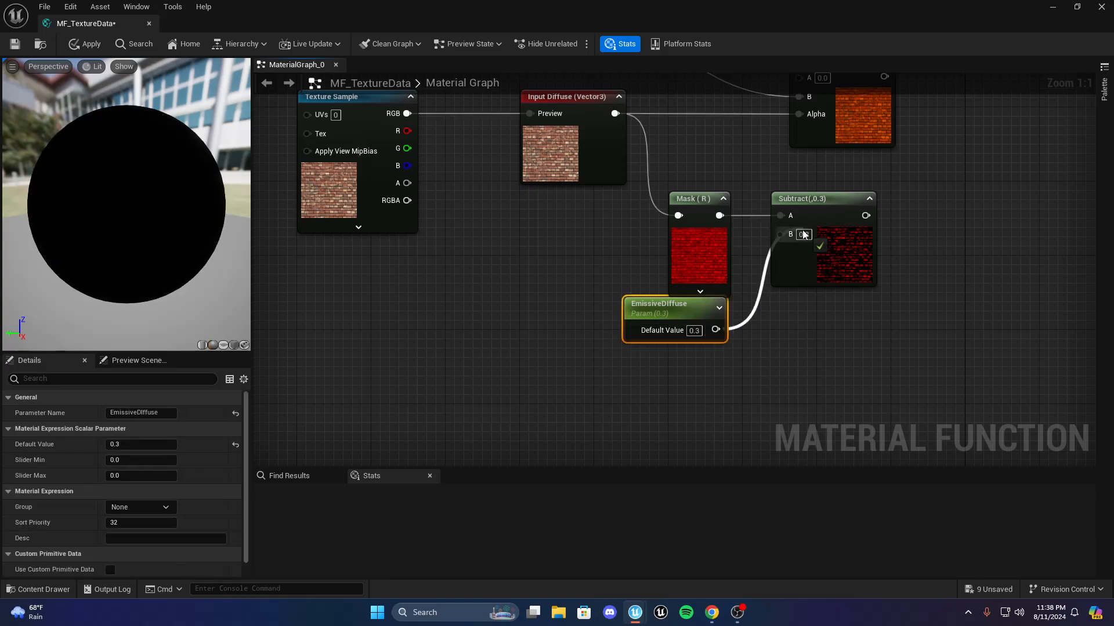
{"action": "left_click", "coordinate": [142, 412]}
{"action": "key", "text": "BackSpace"}
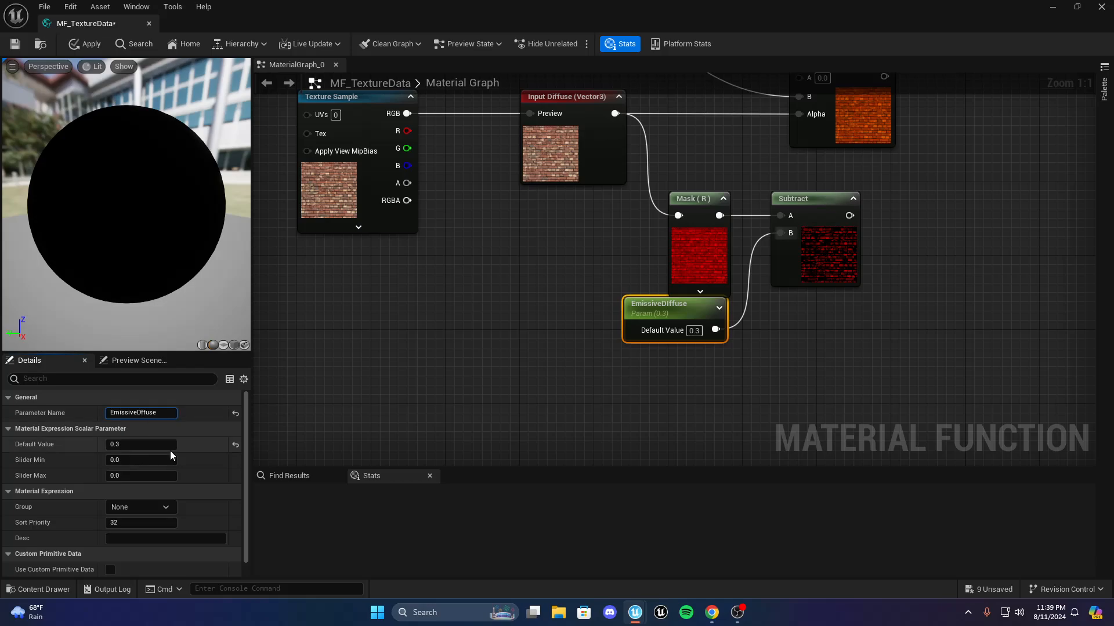
{"action": "type", "text": "i"}
{"action": "key", "text": "Return"}
{"action": "left_click", "coordinate": [370, 373]}
Move the EmissiveDiffuse parameter node farther below the Mask node to clear the overlap
{"action": "scroll", "coordinate": [439, 400], "scroll_direction": "down", "scroll_amount": 2}
{"action": "scroll", "coordinate": [440, 400], "scroll_direction": "up", "scroll_amount": 2}
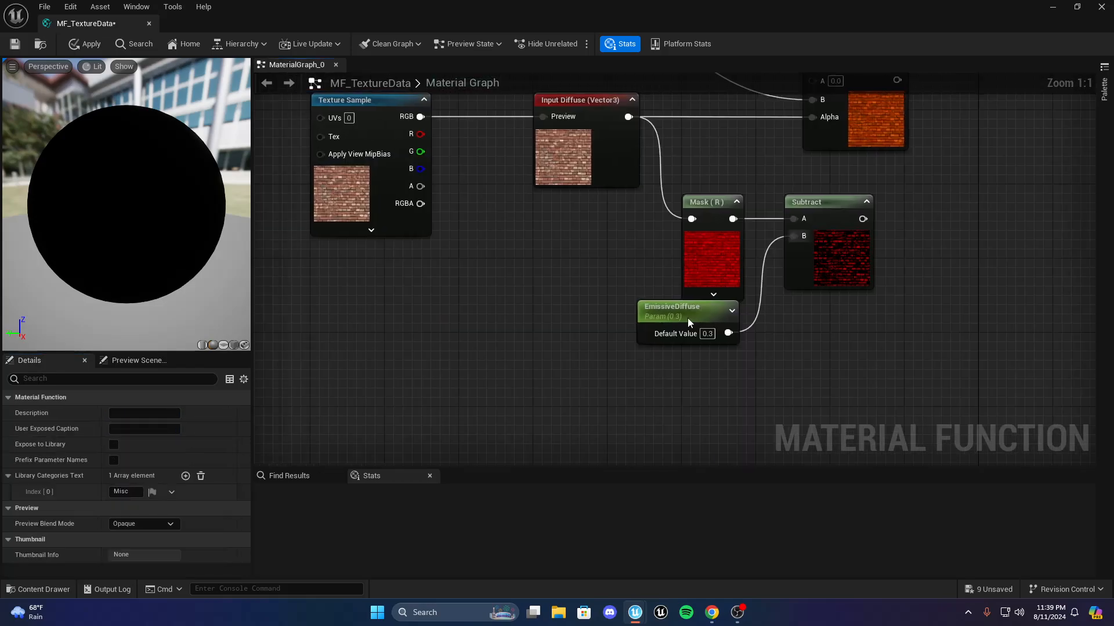
{"action": "left_click_drag", "start_coordinate": [687, 318], "coordinate": [668, 352]}
{"action": "left_click", "coordinate": [745, 351]}
{"action": "scroll", "coordinate": [745, 351], "scroll_direction": "down", "scroll_amount": 2}
{"action": "scroll", "coordinate": [747, 354], "scroll_direction": "up", "scroll_amount": 2}
{"action": "right_click_drag", "start_coordinate": [747, 354], "coordinate": [600, 390]}
{"action": "right_click_drag", "start_coordinate": [487, 439], "coordinate": [612, 433]}
{"action": "left_click", "coordinate": [824, 301]}
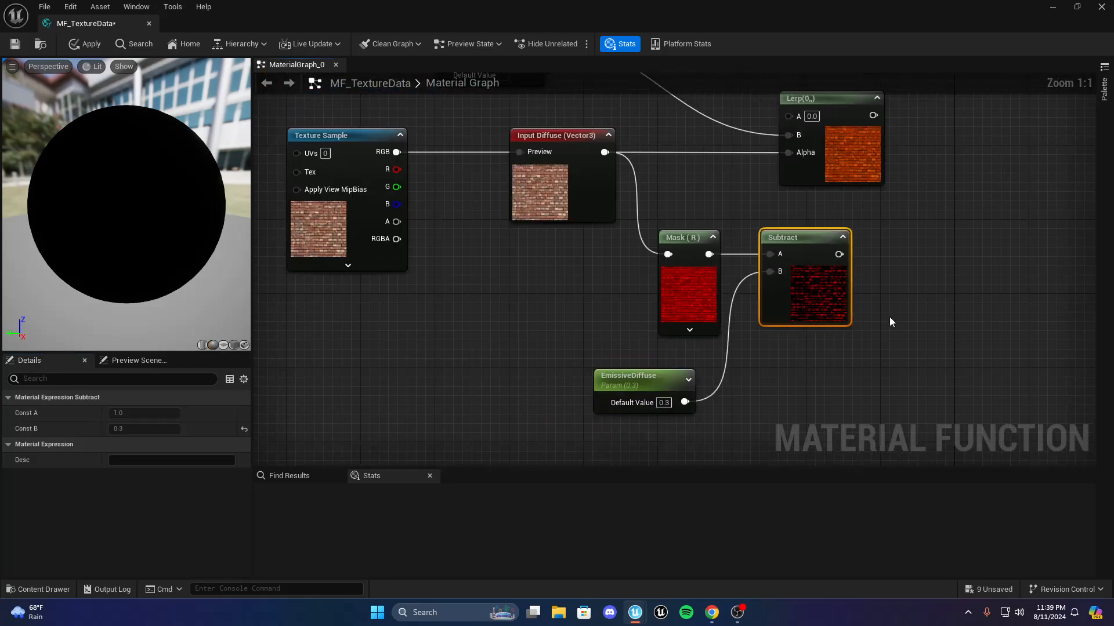
{"action": "left_click", "coordinate": [889, 322]}
{"action": "scroll", "coordinate": [662, 364], "scroll_direction": "down", "scroll_amount": 5}
{"action": "scroll", "coordinate": [662, 364], "scroll_direction": "up", "scroll_amount": 5}
{"action": "right_click_drag", "start_coordinate": [408, 417], "coordinate": [580, 389]}
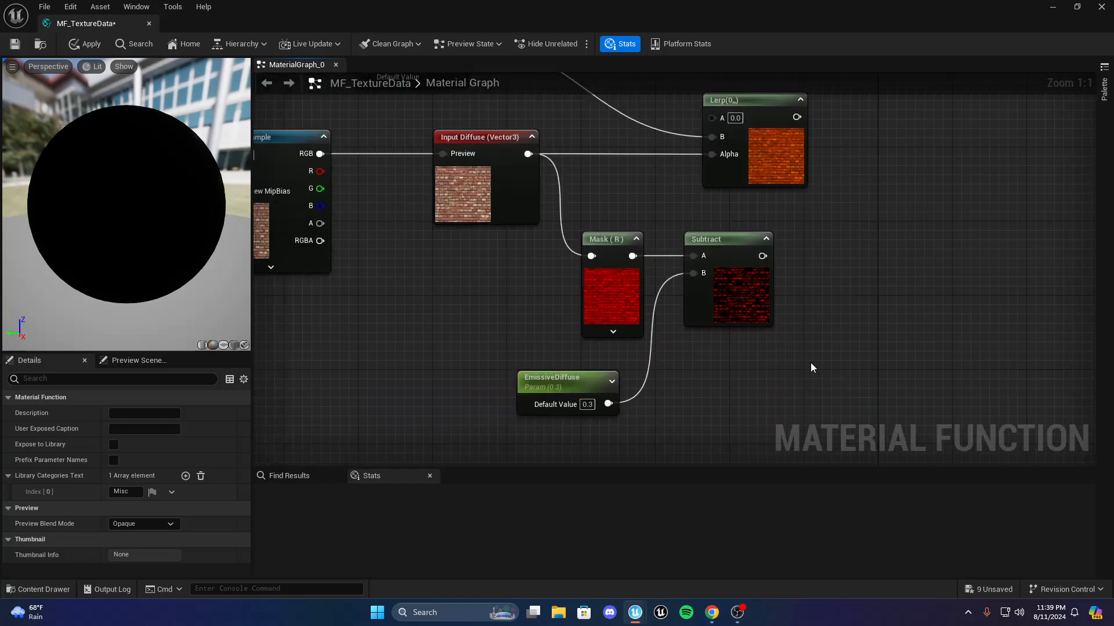
{"action": "scroll", "coordinate": [810, 363], "scroll_direction": "down", "scroll_amount": 2}
{"action": "right_click_drag", "start_coordinate": [811, 364], "coordinate": [664, 333]}
{"action": "scroll", "coordinate": [667, 336], "scroll_direction": "down", "scroll_amount": 1}
{"action": "scroll", "coordinate": [761, 344], "scroll_direction": "up", "scroll_amount": 3}
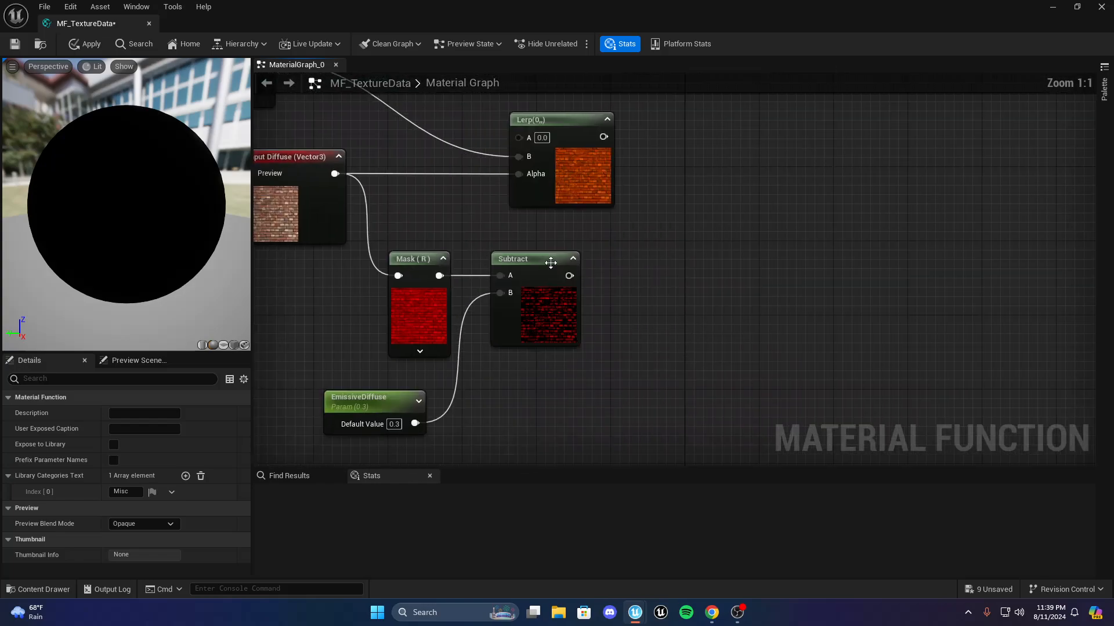
Add a second Lerp node, connect the Subtract output to its Alpha input and move it lower in the graph
{"action": "right_click_drag", "start_coordinate": [635, 255], "coordinate": [673, 264]}
{"action": "left_click", "coordinate": [673, 265]}
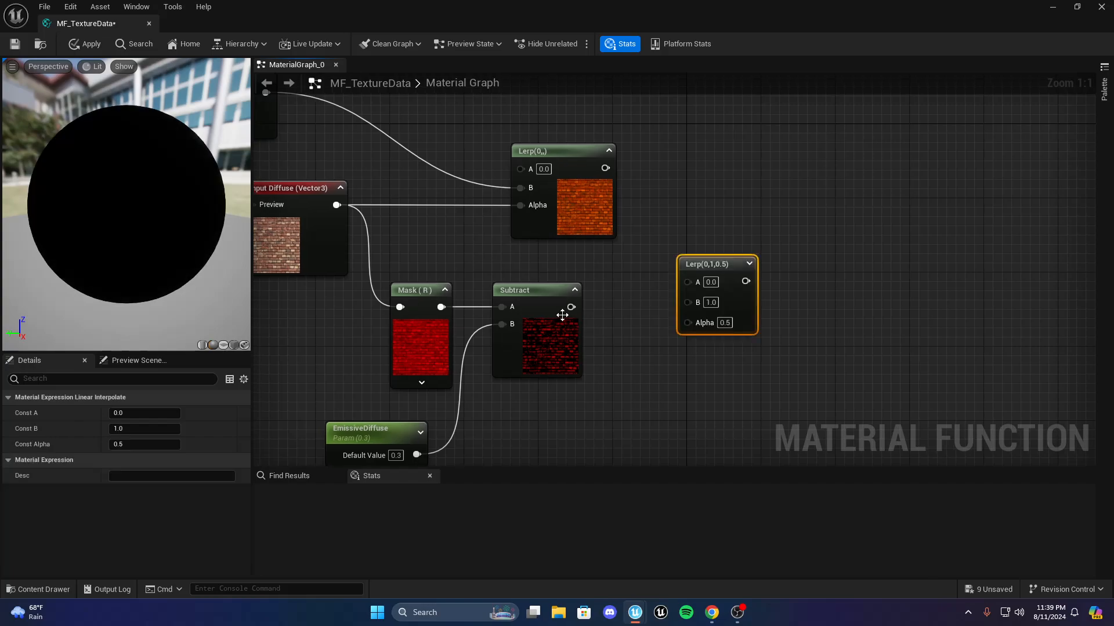
{"action": "left_click_drag", "start_coordinate": [571, 306], "coordinate": [687, 323]}
{"action": "left_click_drag", "start_coordinate": [711, 264], "coordinate": [709, 382]}
{"action": "right_click_drag", "start_coordinate": [729, 312], "coordinate": [713, 289]}
{"action": "scroll", "coordinate": [695, 273], "scroll_direction": "down", "scroll_amount": 1}
{"action": "left_click", "coordinate": [695, 273]}
Place a reroute node below the Subtract node and route the Subtract output through it into the new Lerp's Alpha
{"action": "right_click_drag", "start_coordinate": [564, 403], "coordinate": [661, 329]}
{"action": "scroll", "coordinate": [661, 329], "scroll_direction": "up", "scroll_amount": 1}
{"action": "right_click", "coordinate": [662, 330]}
{"action": "key", "text": "Escape"}
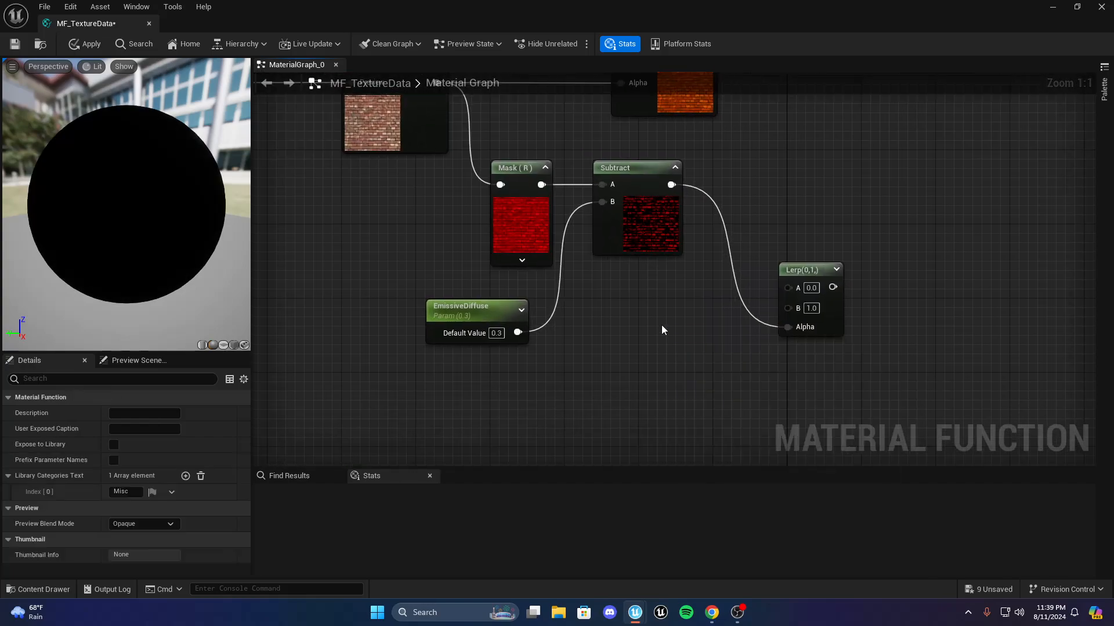
{"action": "left_click", "coordinate": [661, 330]}
{"action": "left_click_drag", "start_coordinate": [671, 185], "coordinate": [672, 330]}
{"action": "left_click_drag", "start_coordinate": [811, 268], "coordinate": [839, 296]}
{"action": "left_click", "coordinate": [732, 314]}
{"action": "left_click_drag", "start_coordinate": [673, 330], "coordinate": [826, 355]}
Spread out the reroute node and the new Lerp to leave room between Subtract and Lerp for another node
{"action": "right_click_drag", "start_coordinate": [837, 328], "coordinate": [787, 322]}
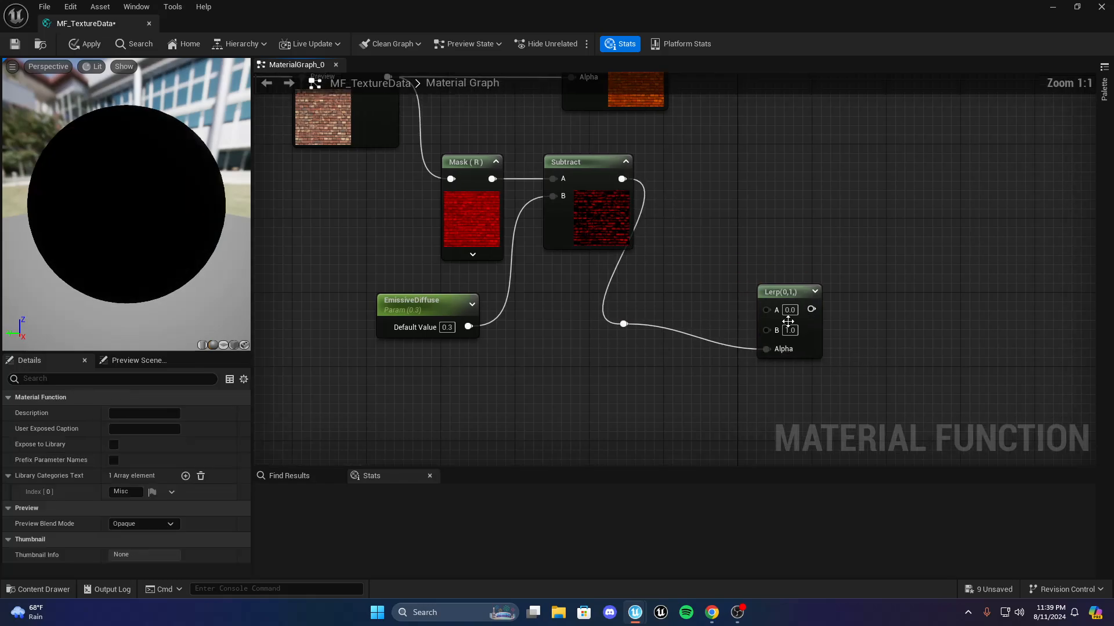
{"action": "left_click_drag", "start_coordinate": [625, 323], "coordinate": [706, 308]}
{"action": "left_click", "coordinate": [624, 321]}
{"action": "left_click_drag", "start_coordinate": [803, 295], "coordinate": [943, 260]}
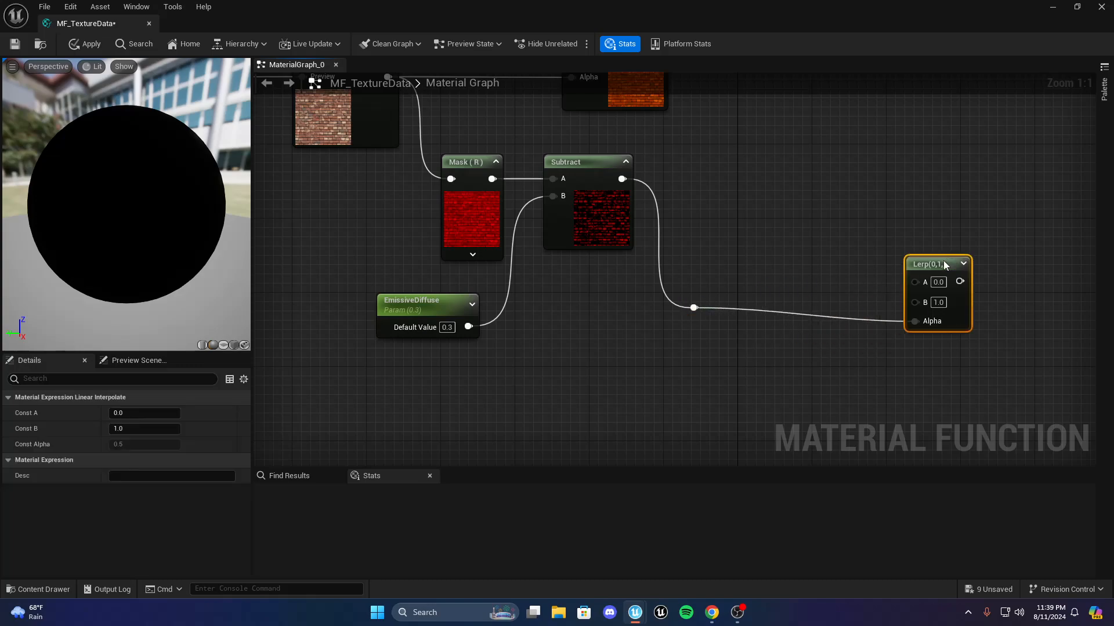
{"action": "left_click", "coordinate": [734, 294]}
Add a vector parameter between the Subtract and new Lerp nodes with an orange default color
{"action": "right_click_drag", "start_coordinate": [733, 294], "coordinate": [628, 307]}
{"action": "left_click", "coordinate": [638, 235]}
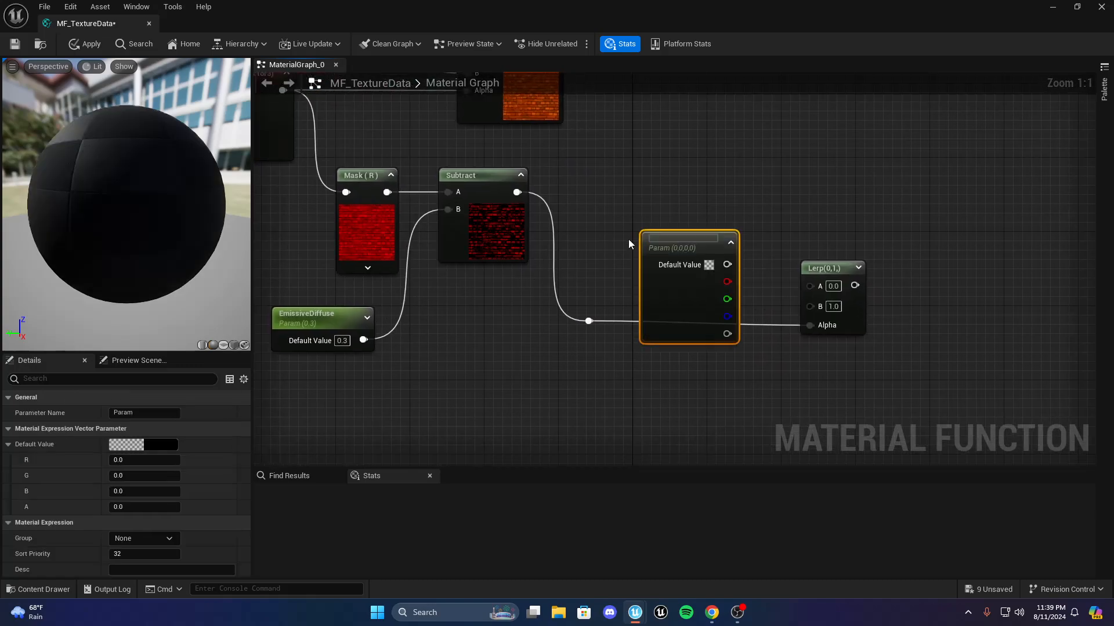
{"action": "left_click", "coordinate": [671, 219]}
{"action": "left_click_drag", "start_coordinate": [684, 318], "coordinate": [639, 273]}
{"action": "double_click", "coordinate": [639, 273]}
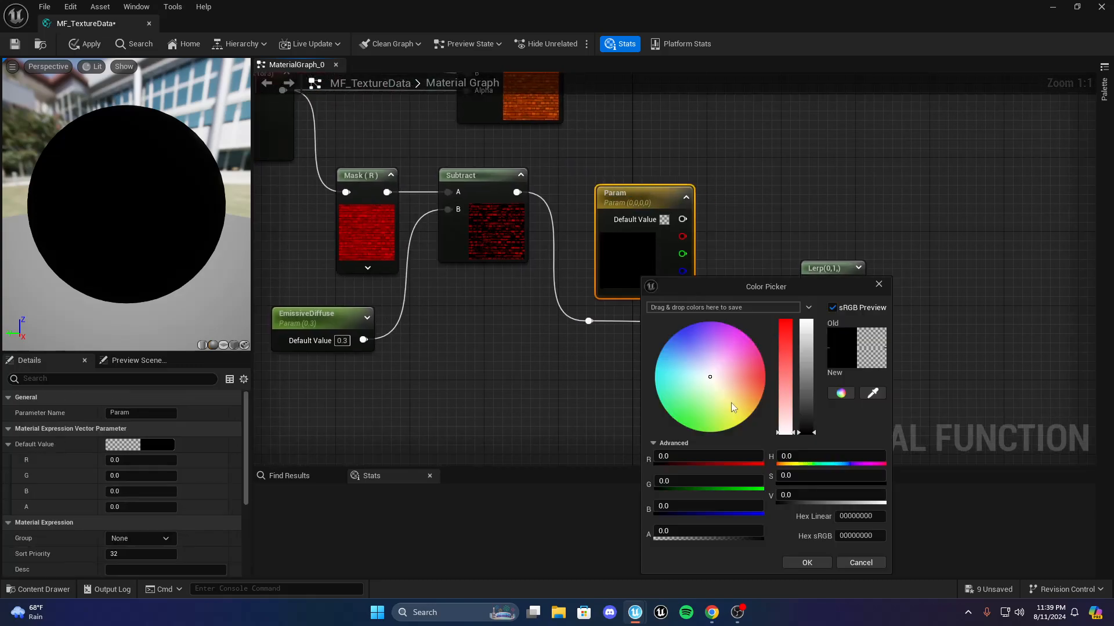
{"action": "left_click_drag", "start_coordinate": [731, 403], "coordinate": [765, 383]}
{"action": "left_click", "coordinate": [806, 563]}
Connect the orange vector parameter to the new Lerp's B input and expand the Lerp's preview
{"action": "left_click_drag", "start_coordinate": [682, 219], "coordinate": [810, 305]}
{"action": "left_click", "coordinate": [856, 268]}
{"action": "left_click", "coordinate": [737, 346]}
{"action": "right_click_drag", "start_coordinate": [818, 324], "coordinate": [720, 306]}
{"action": "scroll", "coordinate": [664, 303], "scroll_direction": "down", "scroll_amount": 2}
{"action": "scroll", "coordinate": [611, 308], "scroll_direction": "up", "scroll_amount": 2}
{"action": "right_click_drag", "start_coordinate": [424, 257], "coordinate": [792, 357]}
{"action": "scroll", "coordinate": [663, 315], "scroll_direction": "up", "scroll_amount": 1}
{"action": "right_click_drag", "start_coordinate": [622, 379], "coordinate": [459, 314]}
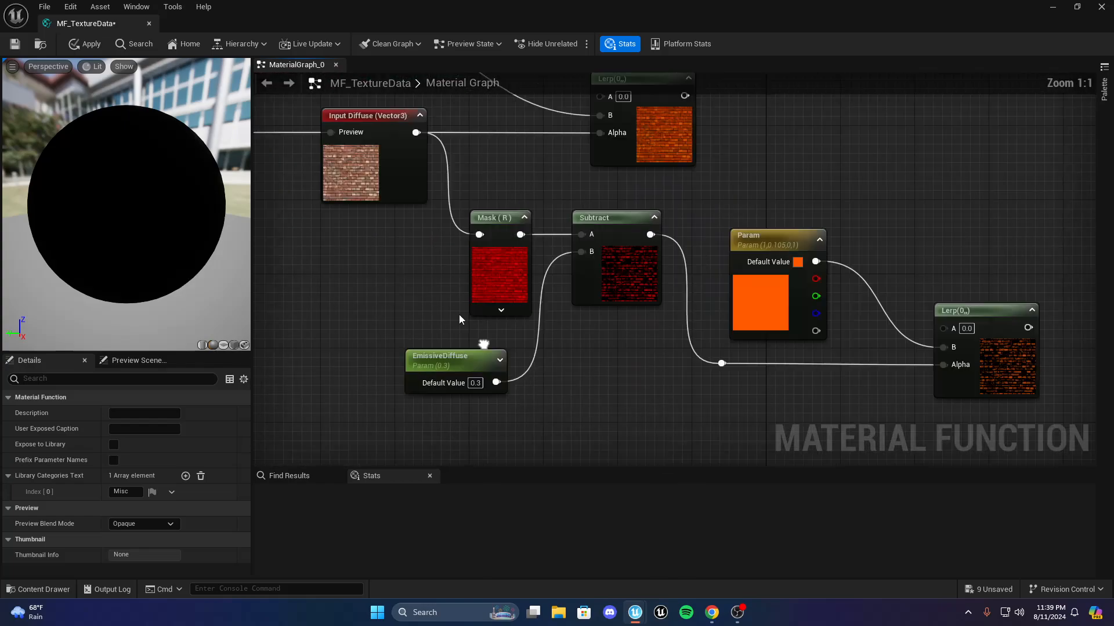
{"action": "scroll", "coordinate": [577, 363], "scroll_direction": "down", "scroll_amount": 2}
{"action": "right_click_drag", "start_coordinate": [744, 360], "coordinate": [567, 288]}
{"action": "scroll", "coordinate": [641, 357], "scroll_direction": "up", "scroll_amount": 2}
{"action": "scroll", "coordinate": [535, 359], "scroll_direction": "down", "scroll_amount": 2}
{"action": "scroll", "coordinate": [579, 240], "scroll_direction": "up", "scroll_amount": 2}
Rename the orange vector parameter to EmissiveDiffuseColor
{"action": "right_click_drag", "start_coordinate": [579, 240], "coordinate": [671, 293]}
{"action": "left_click", "coordinate": [574, 271]}
{"action": "key", "text": "F2"}
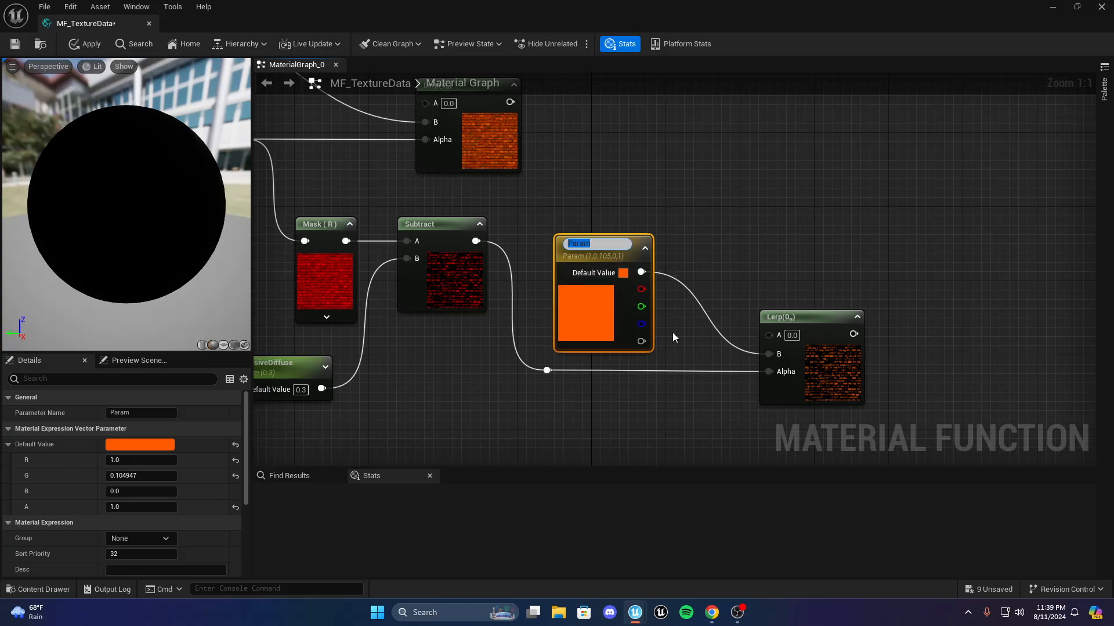
{"action": "type", "text": "EmissiveDifuse"}
{"action": "key", "text": "BackSpace"}
{"action": "key", "text": "BackSpace"}
{"action": "key", "text": "BackSpace"}
{"action": "type", "text": "ffuseColor"}
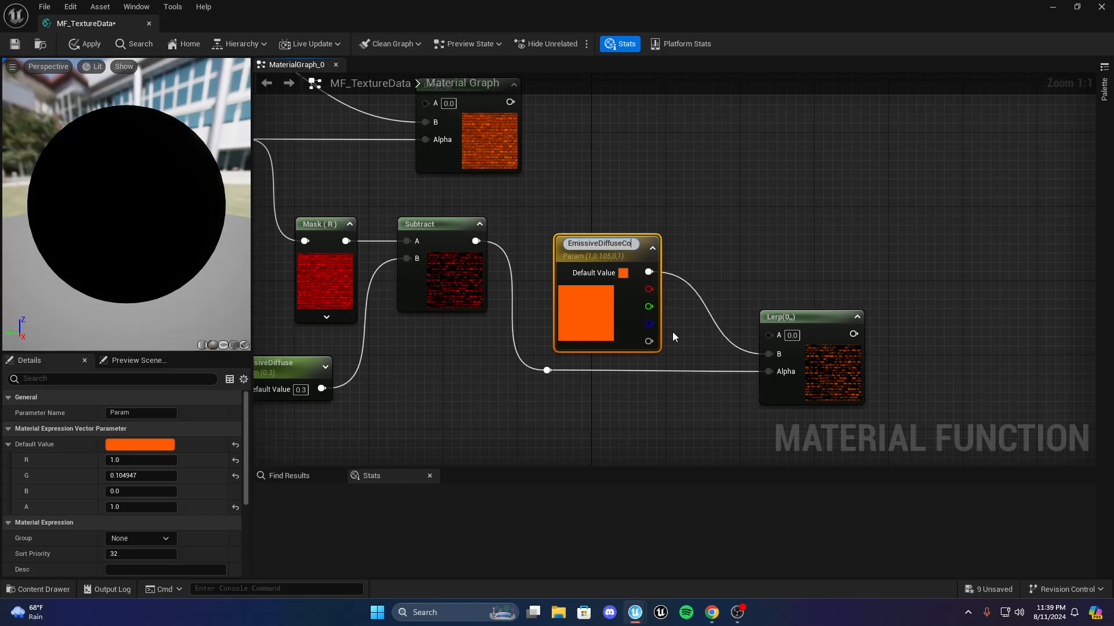
{"action": "key", "text": "Return"}
{"action": "left_click", "coordinate": [764, 296]}
Rename the EmissiveDiffuse scalar parameter to EmissiveDiffuseAmount
{"action": "right_click_drag", "start_coordinate": [497, 406], "coordinate": [712, 341]}
{"action": "left_click", "coordinate": [472, 299]}
{"action": "left_click", "coordinate": [166, 413]}
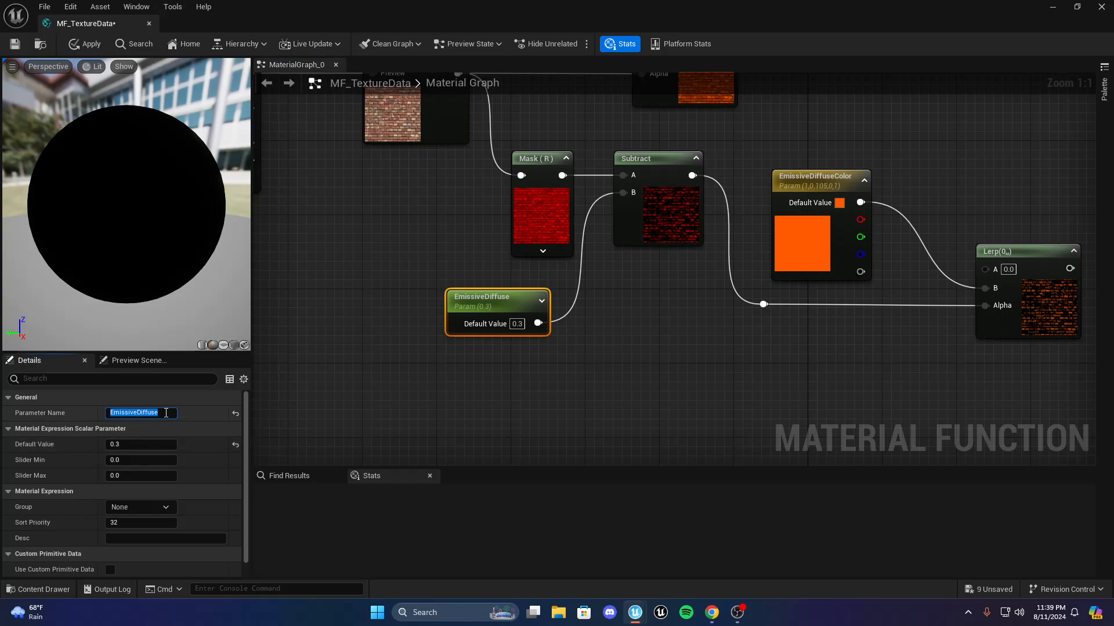
{"action": "left_click", "coordinate": [166, 413]}
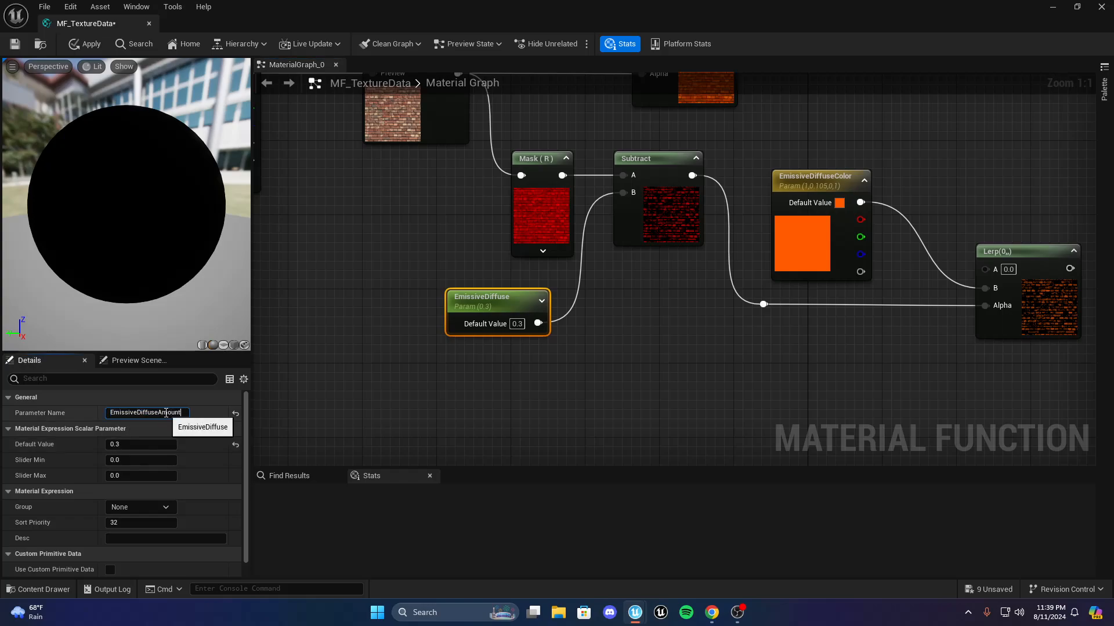
{"action": "key", "text": "Return"}
{"action": "left_click", "coordinate": [639, 383]}
{"action": "right_click_drag", "start_coordinate": [829, 302], "coordinate": [592, 324]}
{"action": "left_click", "coordinate": [679, 293]}
{"action": "left_click", "coordinate": [551, 318]}
{"action": "scroll", "coordinate": [443, 287], "scroll_direction": "down", "scroll_amount": 4}
{"action": "scroll", "coordinate": [592, 324], "scroll_direction": "up", "scroll_amount": 4}
{"action": "scroll", "coordinate": [450, 268], "scroll_direction": "down", "scroll_amount": 4}
{"action": "right_click_drag", "start_coordinate": [587, 264], "coordinate": [642, 324]}
{"action": "scroll", "coordinate": [642, 324], "scroll_direction": "down", "scroll_amount": 1}
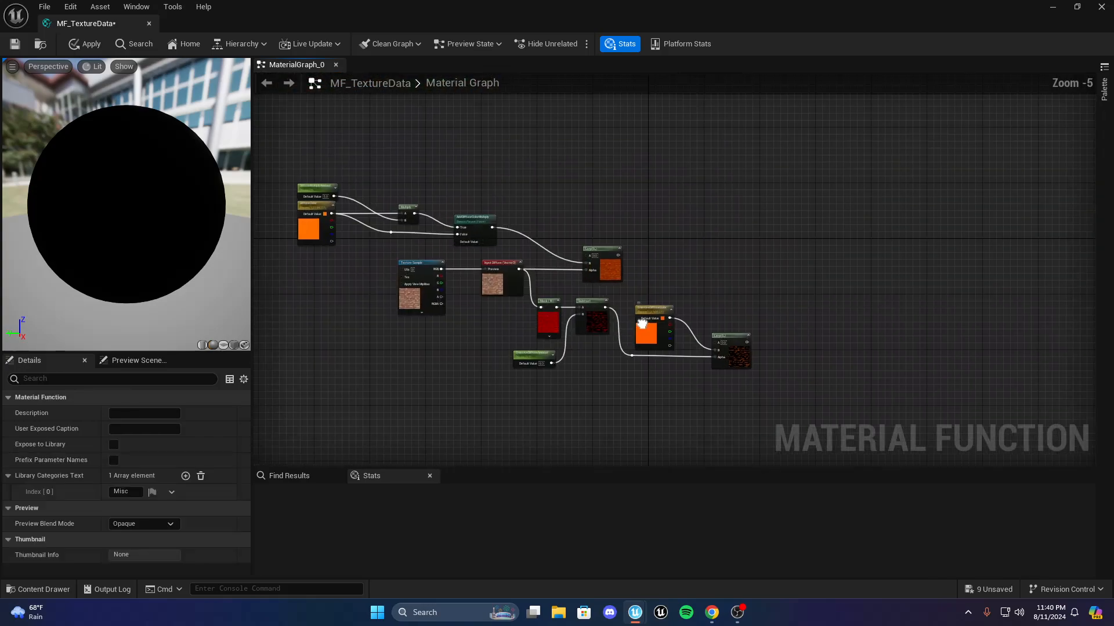
Add a static switch parameter with its True input fed by the emissive Lerp's output, and place it beside the Lerp
{"action": "scroll", "coordinate": [642, 323], "scroll_direction": "up", "scroll_amount": 5}
{"action": "right_click_drag", "start_coordinate": [663, 365], "coordinate": [589, 315]}
{"action": "left_click_drag", "start_coordinate": [516, 293], "coordinate": [629, 298]}
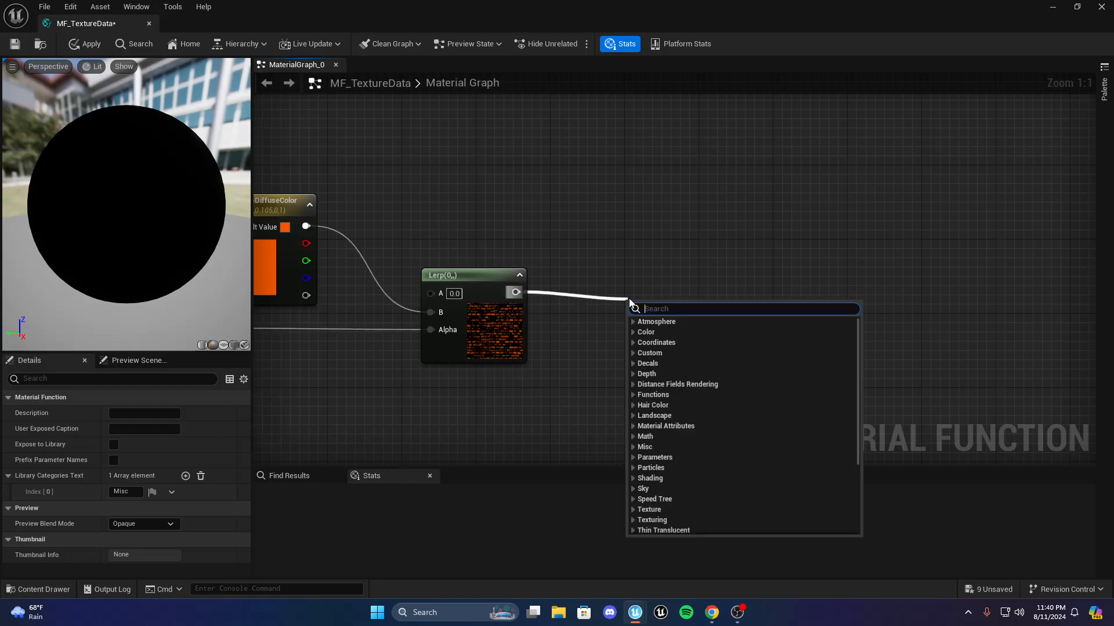
{"action": "type", "text": "stat"}
{"action": "left_click", "coordinate": [710, 392]}
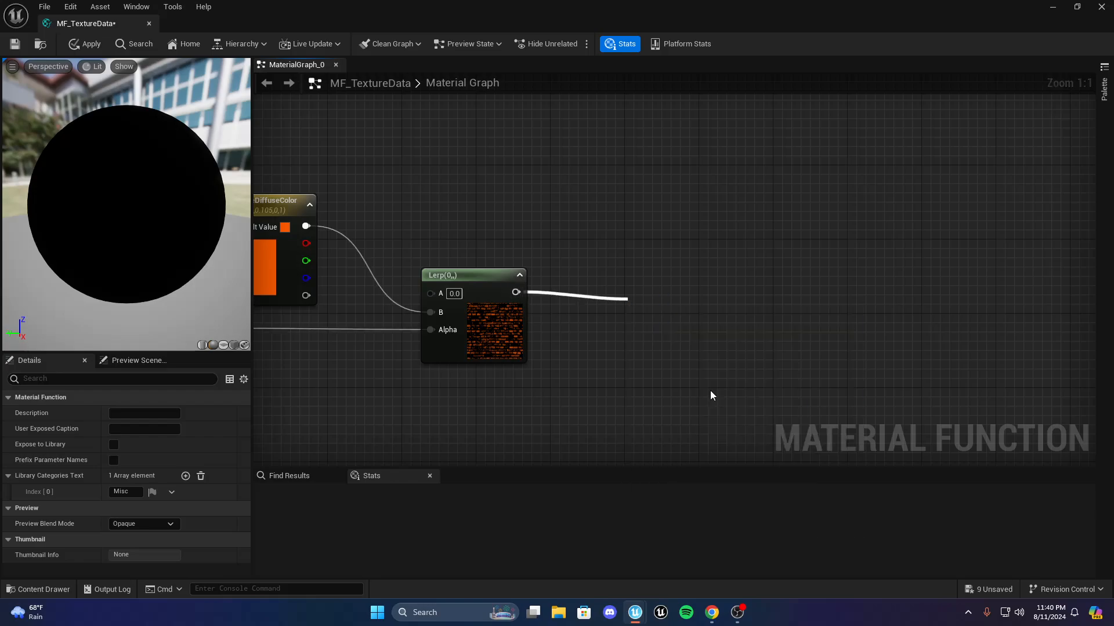
{"action": "scroll", "coordinate": [704, 374], "scroll_direction": "down", "scroll_amount": 2}
{"action": "scroll", "coordinate": [731, 319], "scroll_direction": "up", "scroll_amount": 2}
{"action": "right_click_drag", "start_coordinate": [732, 317], "coordinate": [744, 347]}
{"action": "left_click_drag", "start_coordinate": [656, 358], "coordinate": [617, 290]}
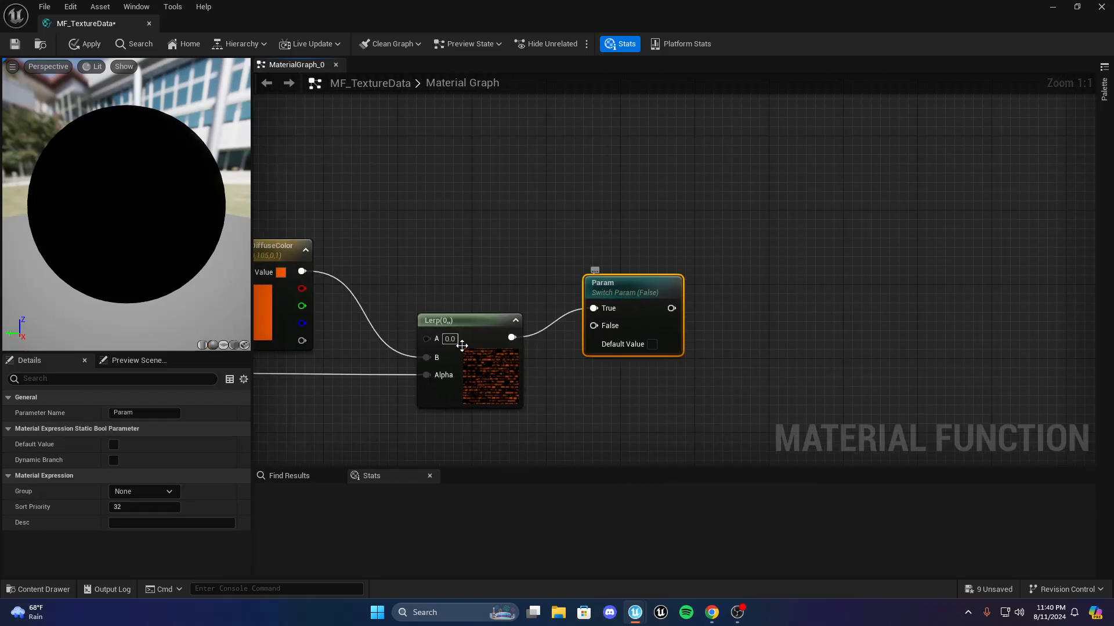
Rename the emissive static switch parameter to UseDiffuseEmissive and line it up beside the emissive Lerp
{"action": "left_click", "coordinate": [167, 411]}
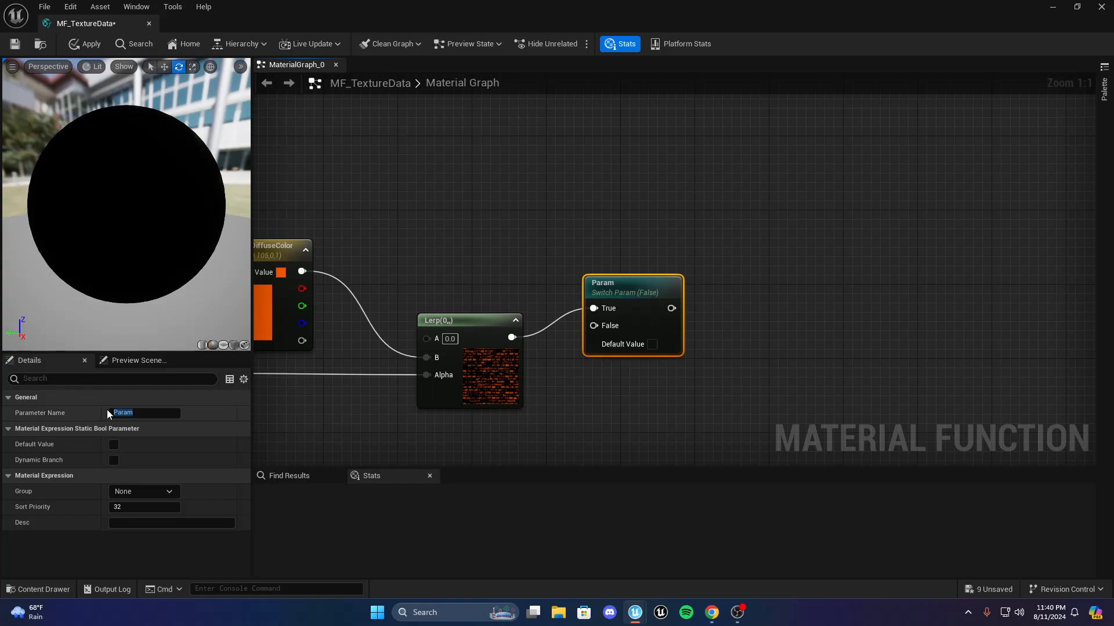
{"action": "left_click_drag", "start_coordinate": [619, 282], "coordinate": [610, 281]}
{"action": "left_click", "coordinate": [151, 58]}
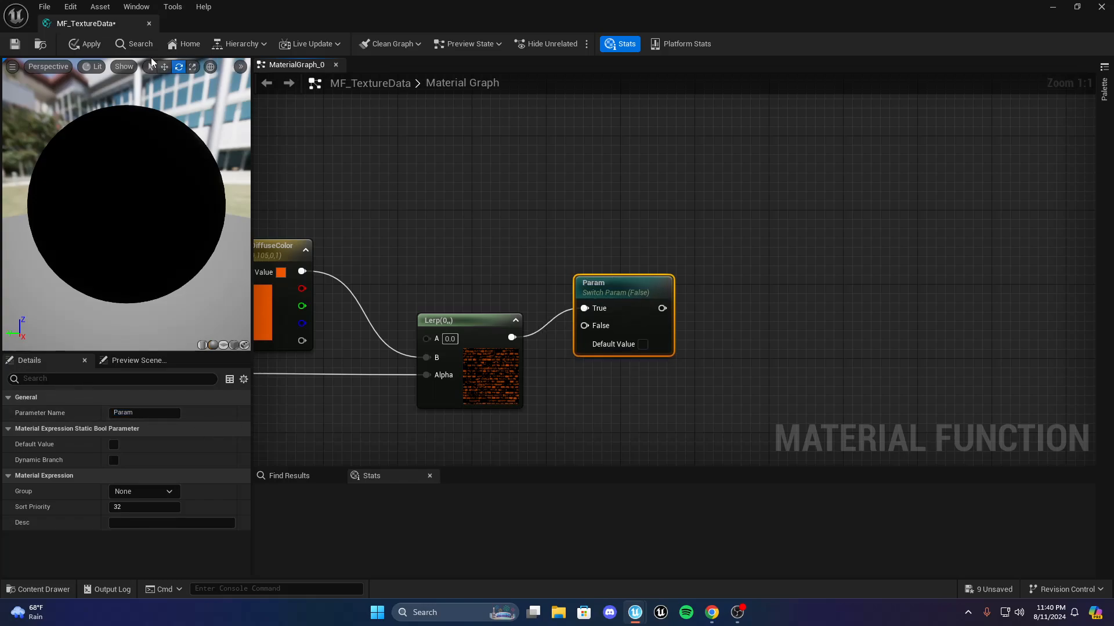
{"action": "left_click", "coordinate": [145, 413]}
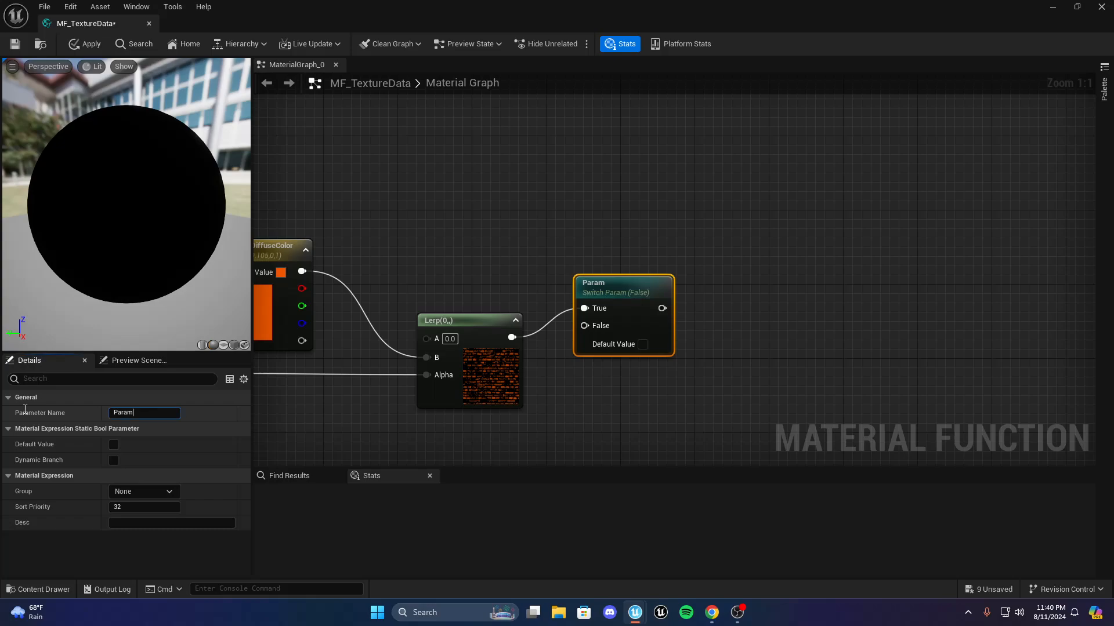
{"action": "type", "text": "Use"}
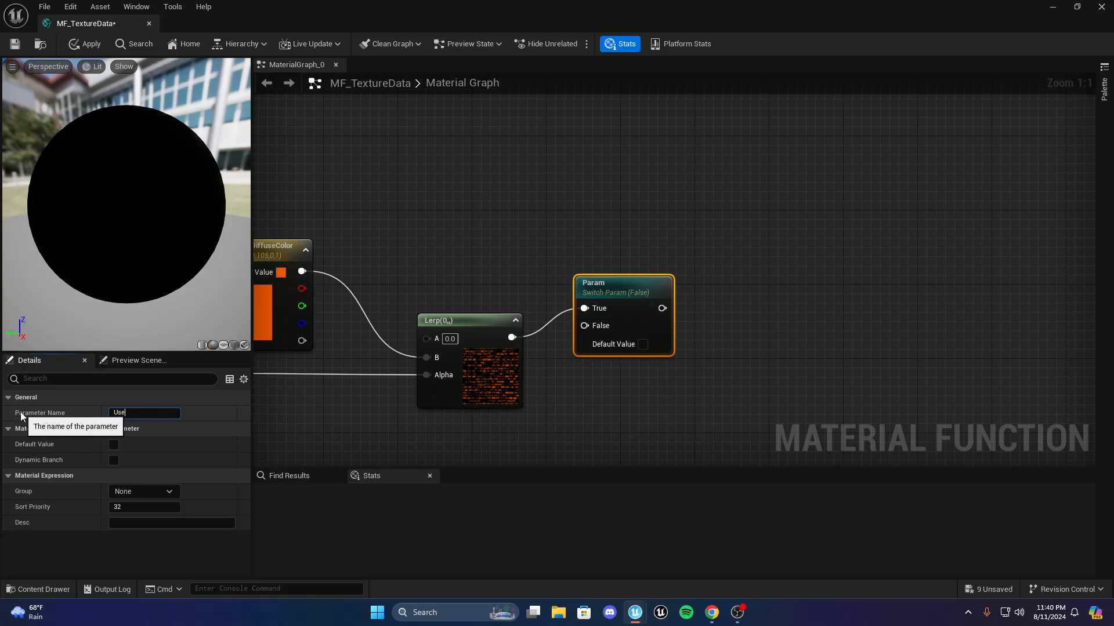
{"action": "type", "text": "DiffuseEmissive"}
{"action": "key", "text": "BackSpace"}
{"action": "key", "text": "BackSpace"}
{"action": "key", "text": "BackSpace"}
{"action": "key", "text": "BackSpace"}
{"action": "key", "text": "BackSpace"}
{"action": "key", "text": "BackSpace"}
{"action": "type", "text": "issive"}
{"action": "key", "text": "Return"}
{"action": "left_click", "coordinate": [632, 163]}
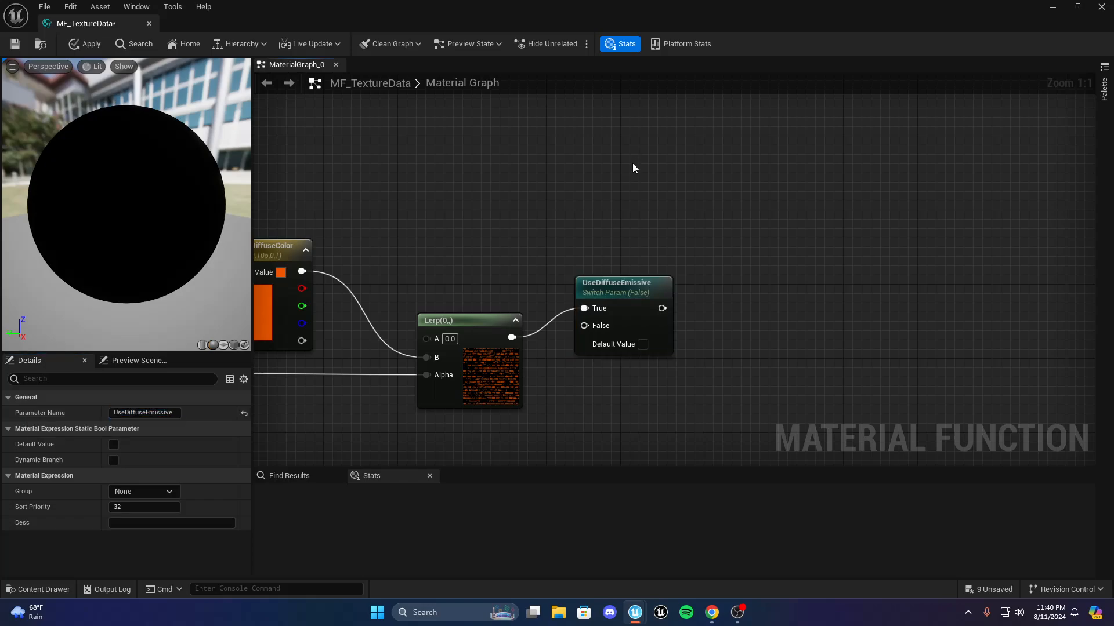
{"action": "scroll", "coordinate": [648, 258], "scroll_direction": "up", "scroll_amount": 1}
{"action": "left_click_drag", "start_coordinate": [648, 258], "coordinate": [656, 288]}
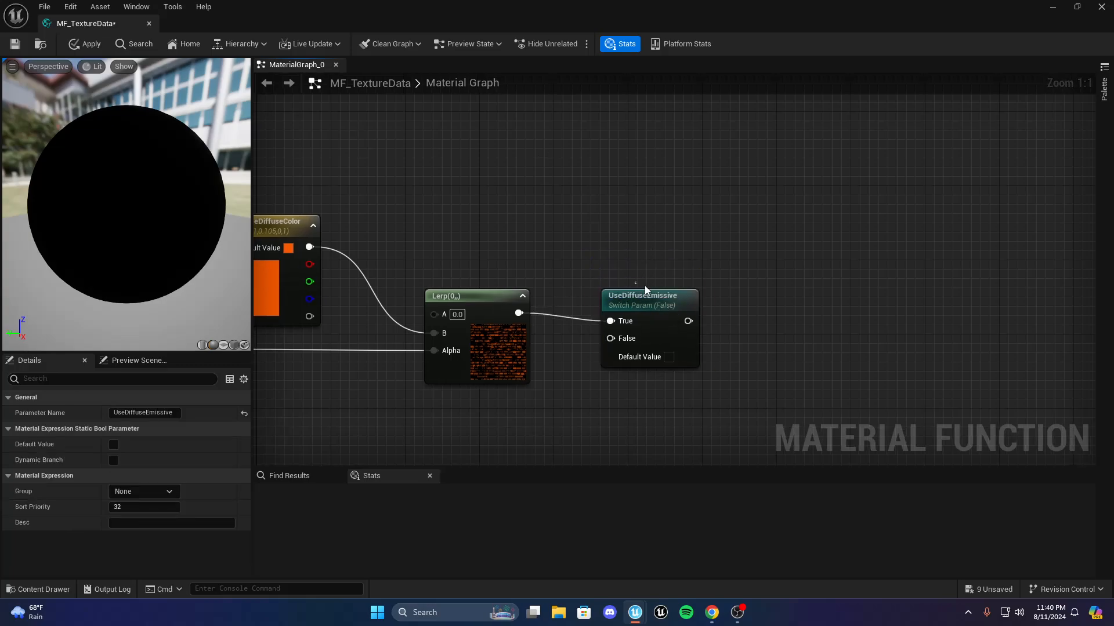
Add a vector parameter named Default below the emissive Lerp, keeping its black default value
{"action": "left_click", "coordinate": [513, 434]}
{"action": "right_click_drag", "start_coordinate": [513, 434], "coordinate": [552, 281]}
{"action": "left_click", "coordinate": [552, 281]}
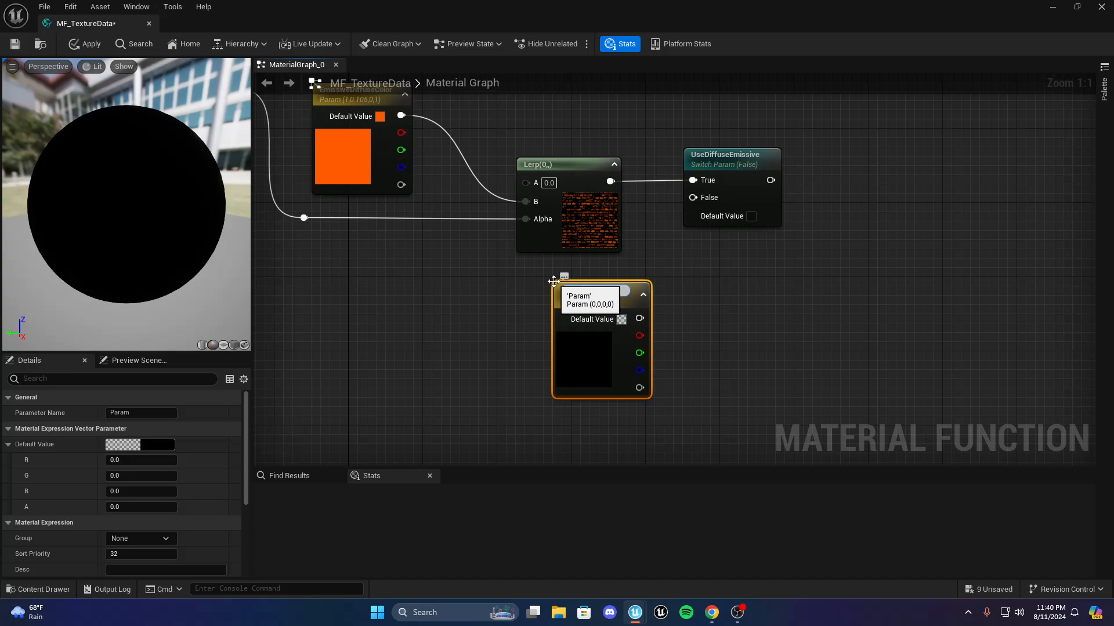
{"action": "type", "text": "Default"}
{"action": "key", "text": "Return"}
{"action": "left_click", "coordinate": [740, 260]}
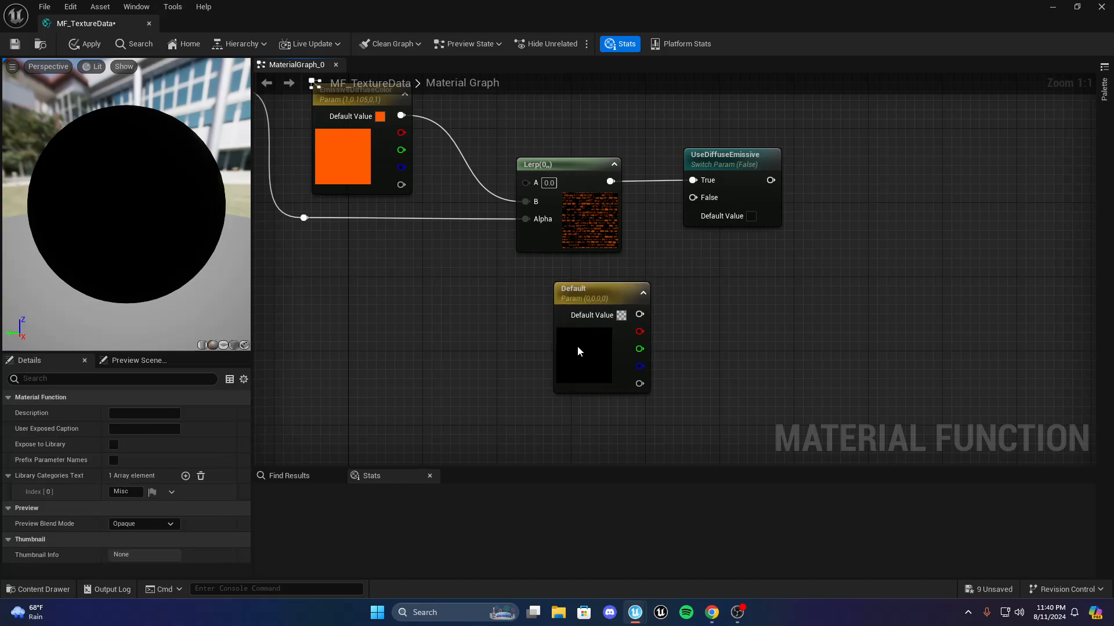
Wire the emissive Lerp to the UseDiffuseEmissive switch's True input and Default to False, placing Default directly beneath the Lerp
{"action": "left_click_drag", "start_coordinate": [576, 346], "coordinate": [567, 338]}
{"action": "left_click_drag", "start_coordinate": [630, 310], "coordinate": [704, 184]}
{"action": "left_click", "coordinate": [676, 226]}
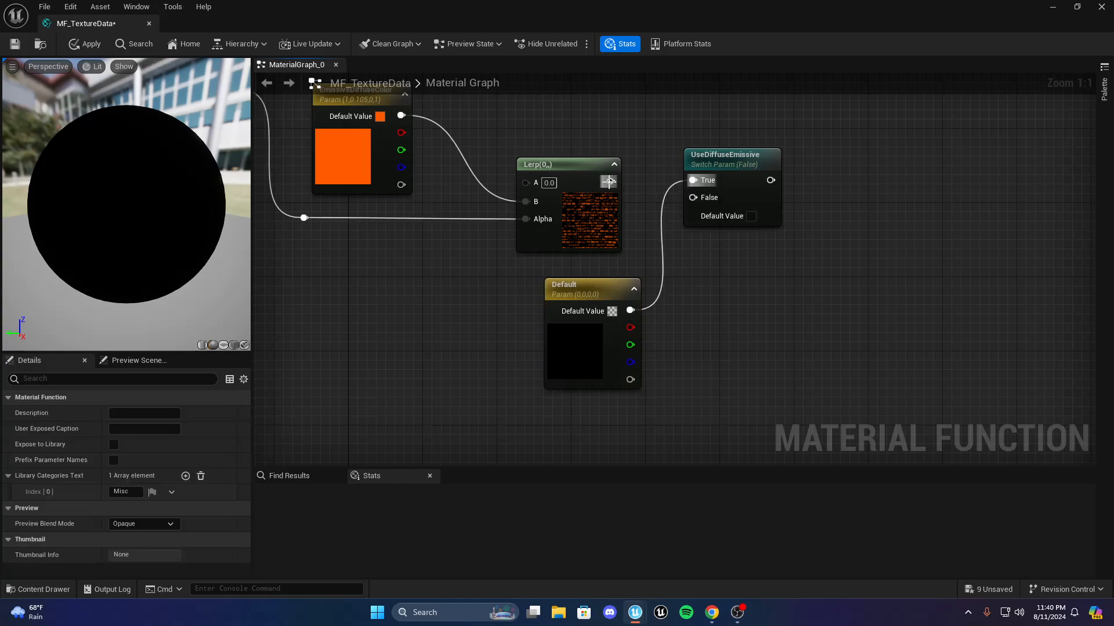
{"action": "left_click_drag", "start_coordinate": [610, 182], "coordinate": [691, 182]}
{"action": "left_click_drag", "start_coordinate": [630, 311], "coordinate": [699, 199]}
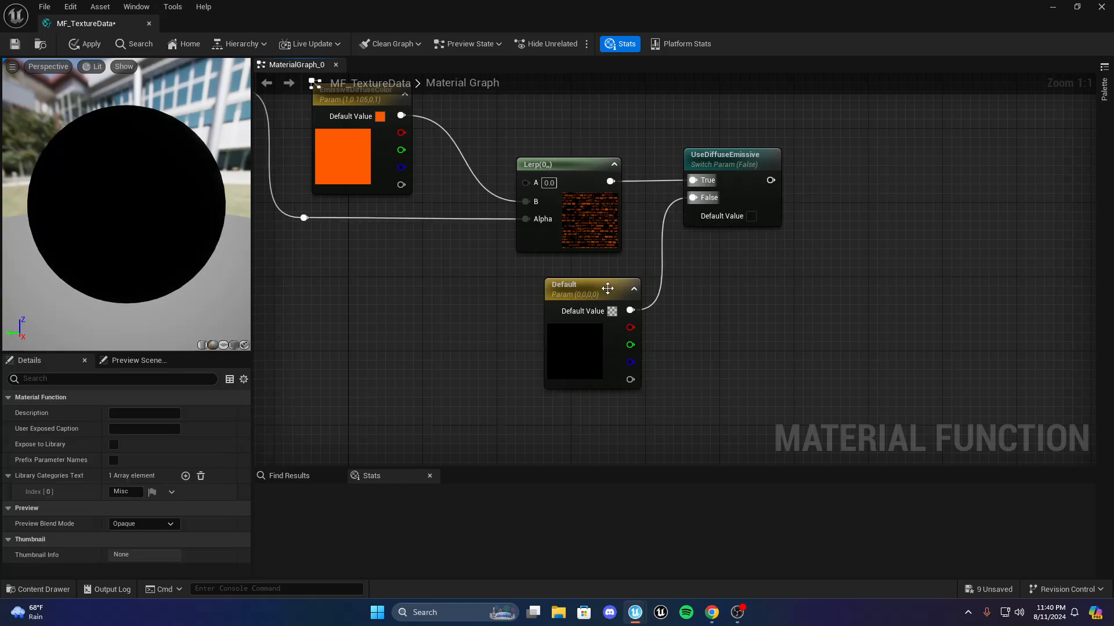
{"action": "left_click_drag", "start_coordinate": [607, 290], "coordinate": [577, 268]}
{"action": "left_click", "coordinate": [662, 299]}
{"action": "right_click_drag", "start_coordinate": [667, 307], "coordinate": [605, 307]}
{"action": "scroll", "coordinate": [645, 189], "scroll_direction": "down", "scroll_amount": 1}
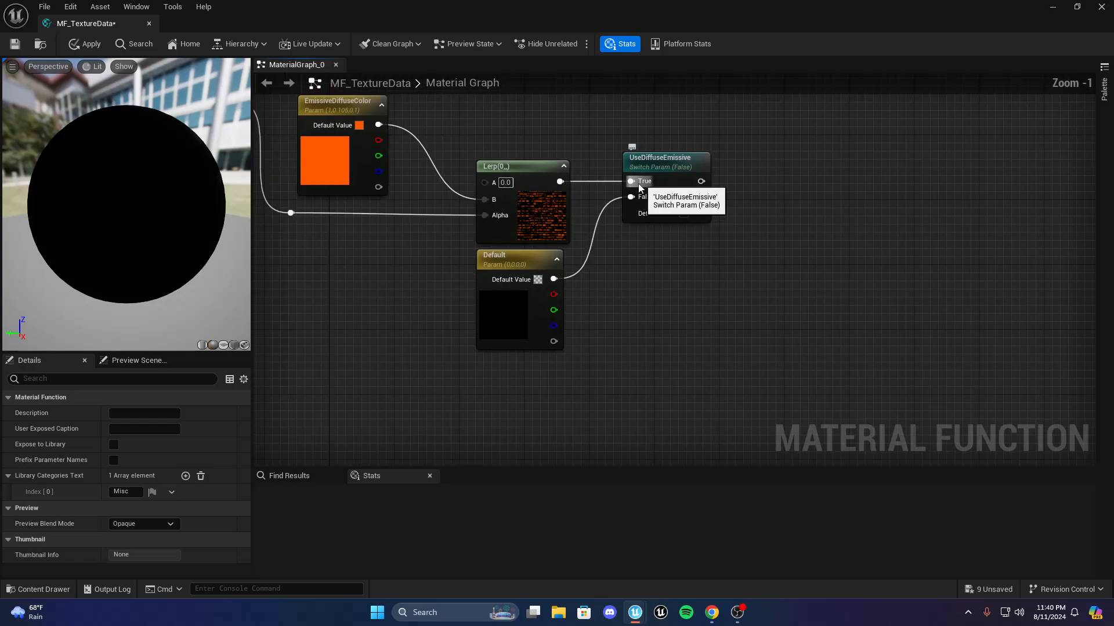
Add a function output node fed by the UseDiffuseEmissive switch
{"action": "scroll", "coordinate": [644, 189], "scroll_direction": "up", "scroll_amount": 1}
{"action": "right_click_drag", "start_coordinate": [725, 180], "coordinate": [589, 354]}
{"action": "left_click_drag", "start_coordinate": [573, 354], "coordinate": [637, 349]}
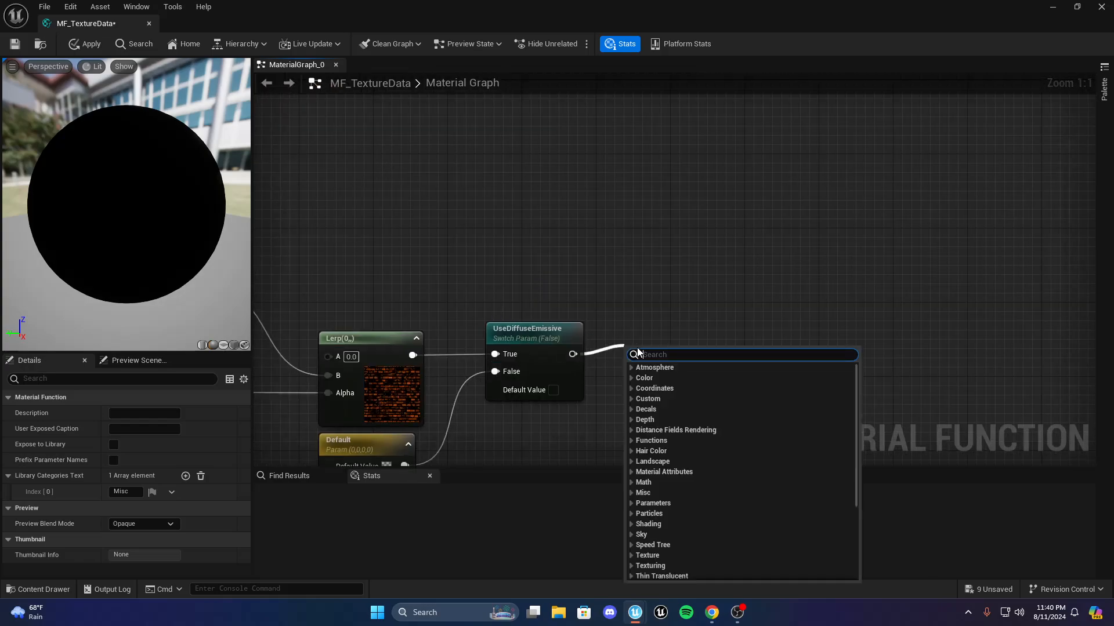
{"action": "type", "text": "output"}
{"action": "left_click", "coordinate": [710, 396]}
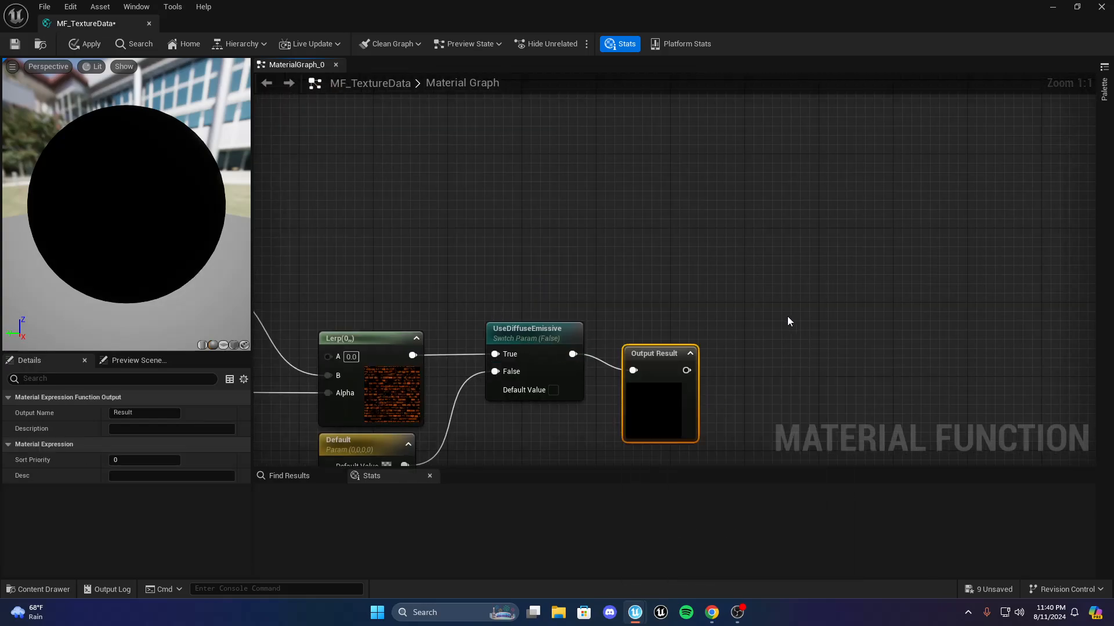
Name the switch's function output DiffuseEmissive, set its sort priority to 1, and align it with the switch
{"action": "left_click", "coordinate": [145, 413]}
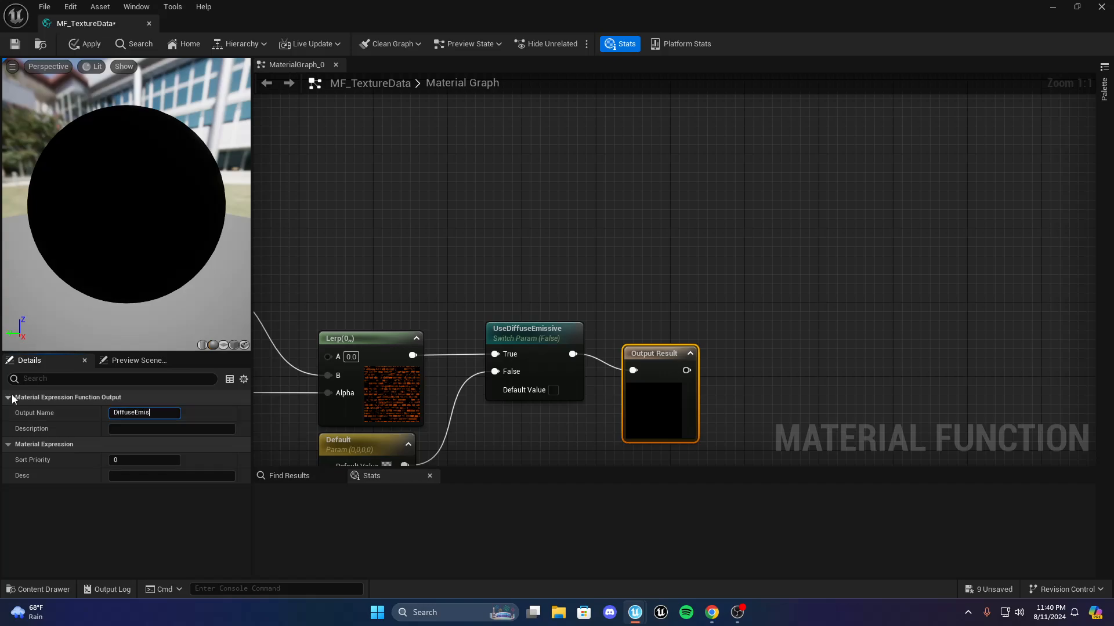
{"action": "type", "text": "DiffuseEmissive"}
{"action": "left_click", "coordinate": [676, 176]}
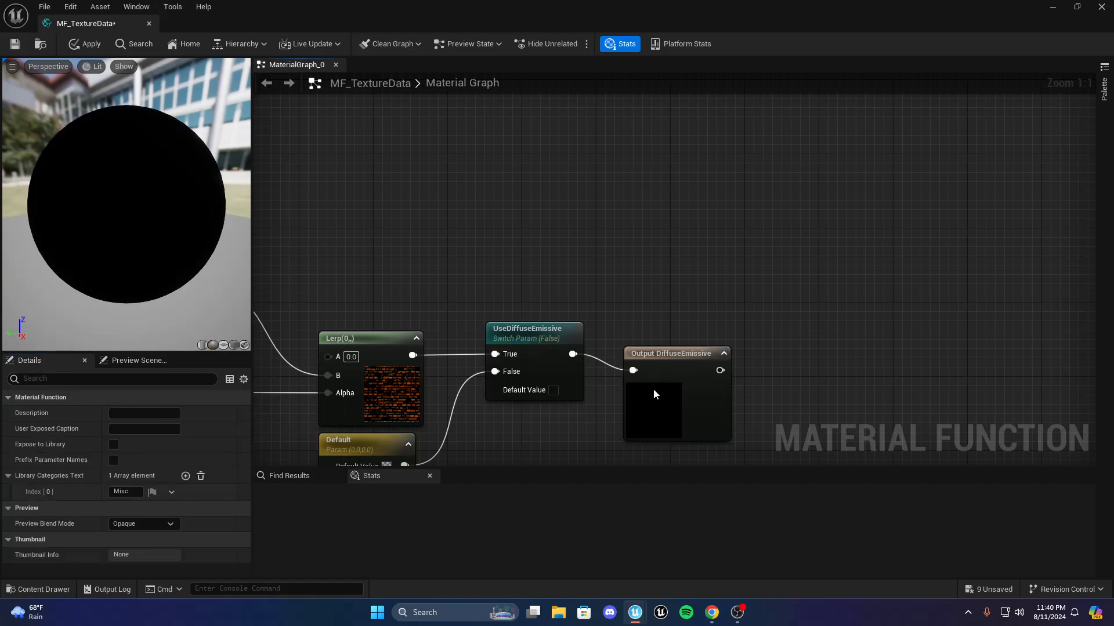
{"action": "left_click", "coordinate": [653, 389]}
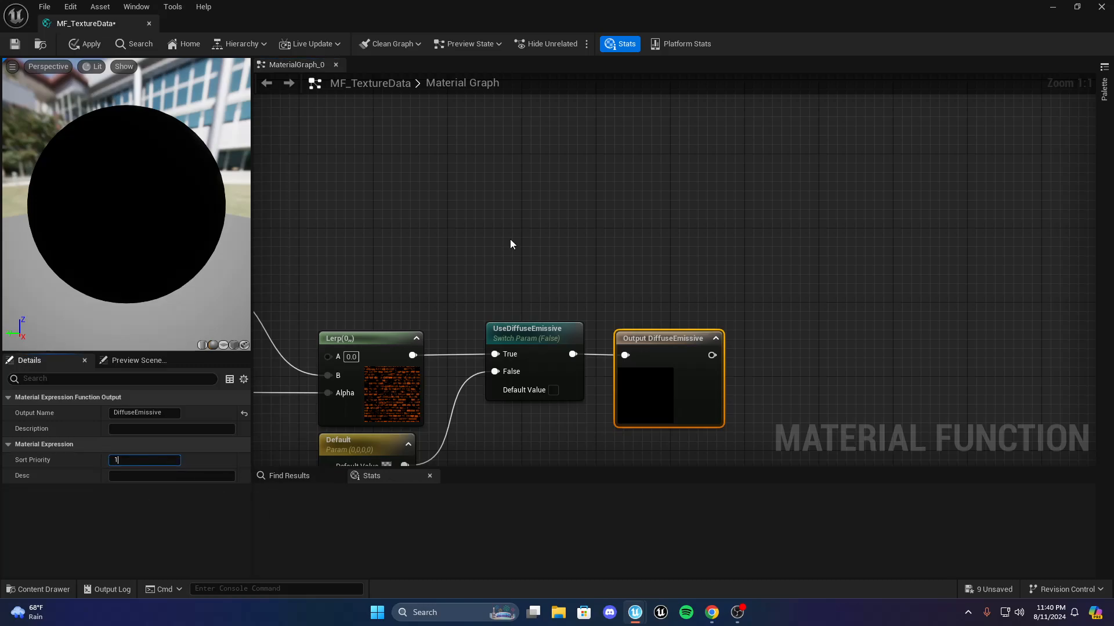
Add a second function output node fed by the upper diffuse color Lerp
{"action": "right_click_drag", "start_coordinate": [510, 241], "coordinate": [687, 427]}
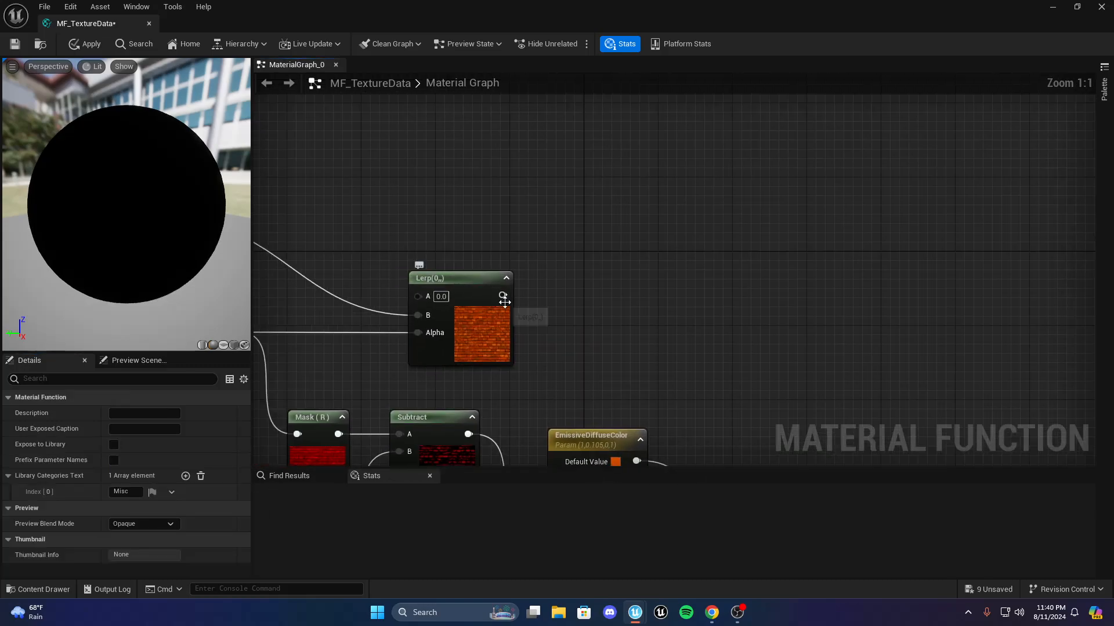
{"action": "left_click", "coordinate": [505, 297]}
{"action": "left_click_drag", "start_coordinate": [499, 316], "coordinate": [617, 297]}
{"action": "left_click", "coordinate": [549, 318]}
{"action": "type", "text": "output"}
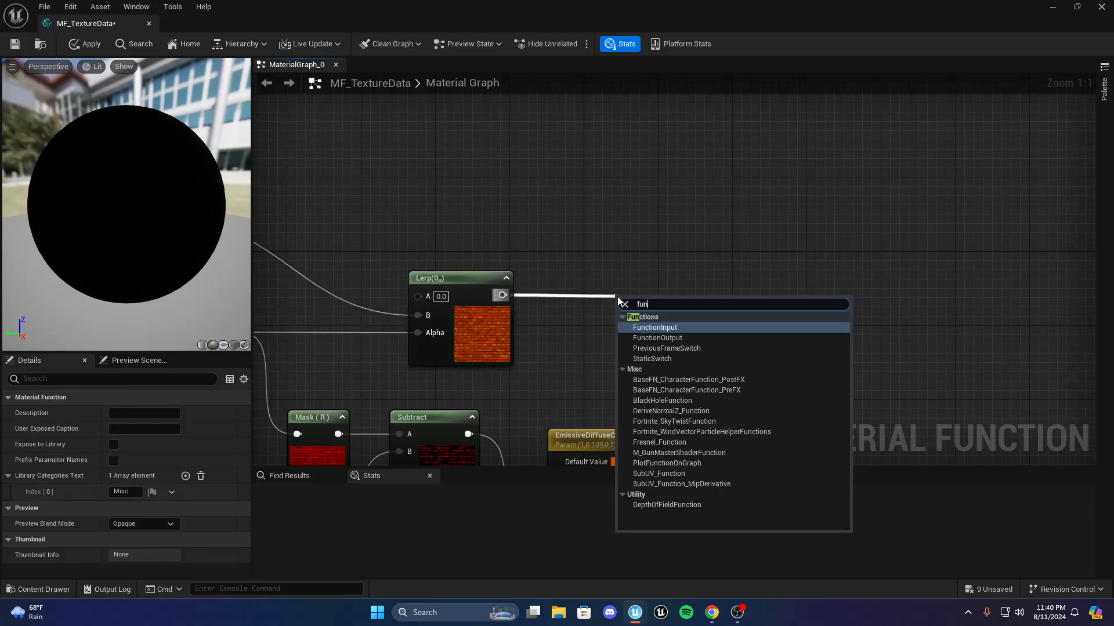
{"action": "left_click", "coordinate": [688, 335]}
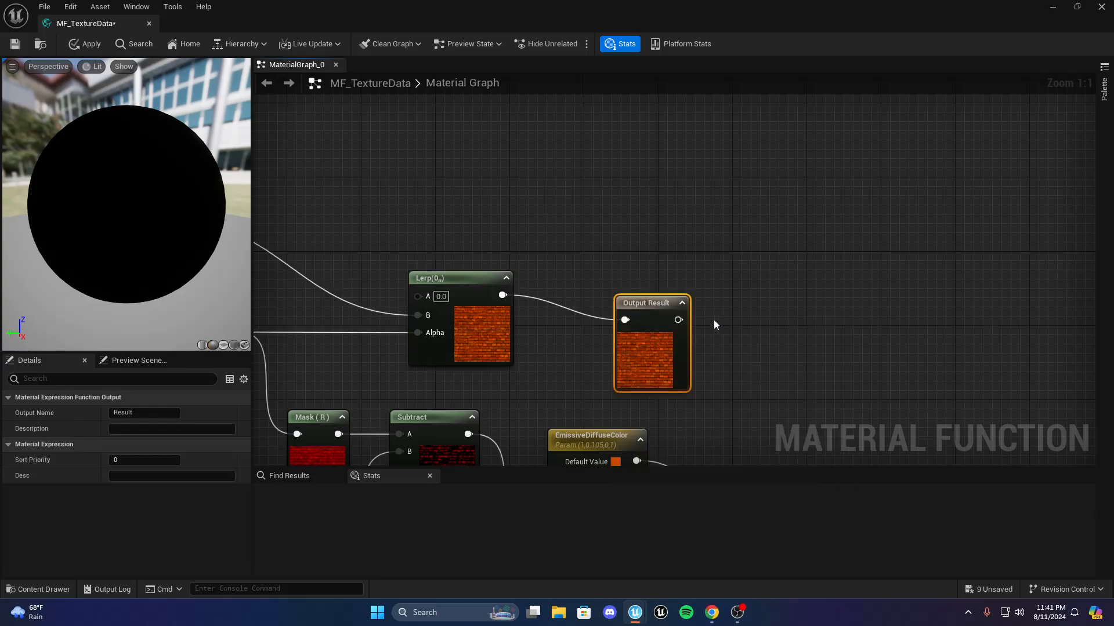
Name the diffuse Lerp's function output DiffuseColor and align it level with the Lerp
{"action": "left_click", "coordinate": [145, 413]}
{"action": "type", "text": "D"}
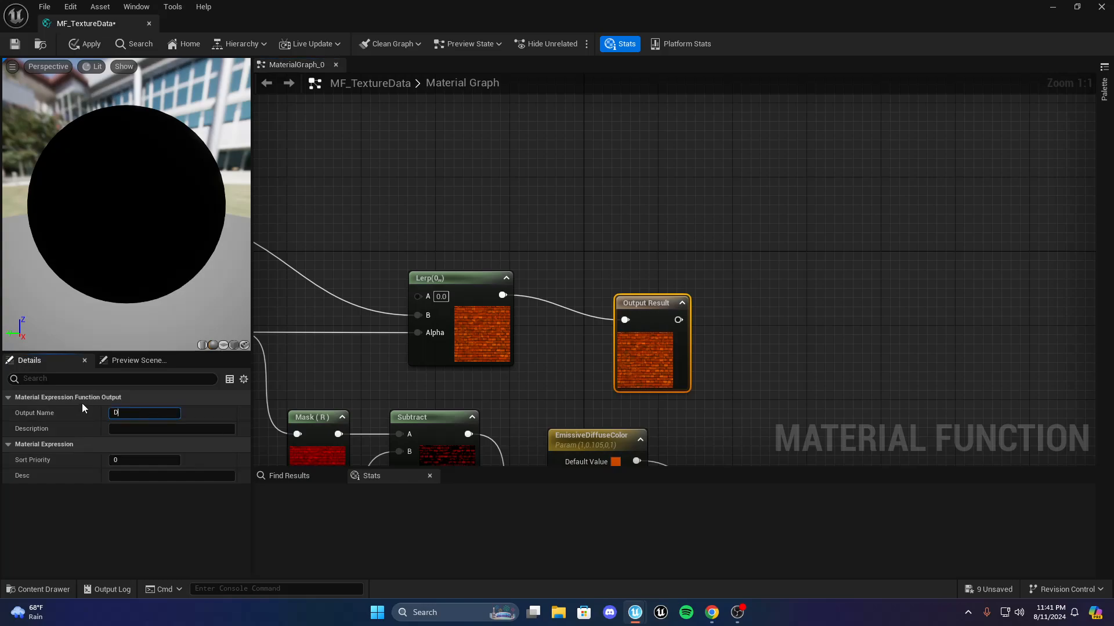
{"action": "type", "text": "iffuseColor"}
{"action": "key", "text": "Return"}
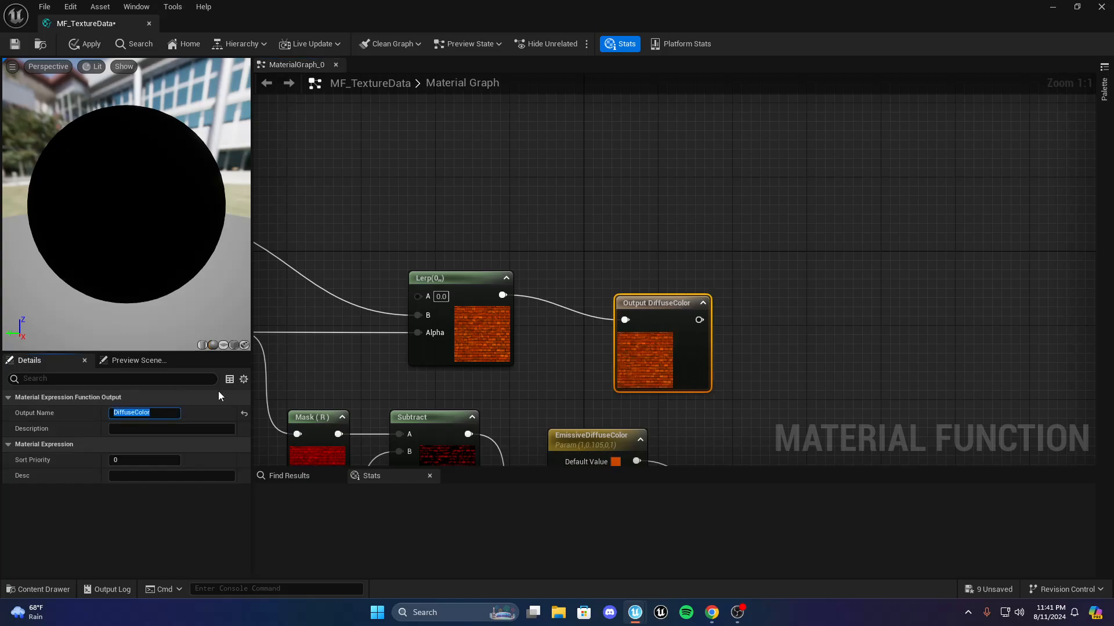
{"action": "left_click", "coordinate": [597, 215]}
{"action": "left_click_drag", "start_coordinate": [648, 361], "coordinate": [625, 336]}
{"action": "left_click", "coordinate": [581, 354]}
{"action": "scroll", "coordinate": [581, 354], "scroll_direction": "down", "scroll_amount": 2}
{"action": "right_click_drag", "start_coordinate": [582, 354], "coordinate": [713, 303]}
{"action": "scroll", "coordinate": [701, 303], "scroll_direction": "up", "scroll_amount": 2}
{"action": "left_click", "coordinate": [728, 293]}
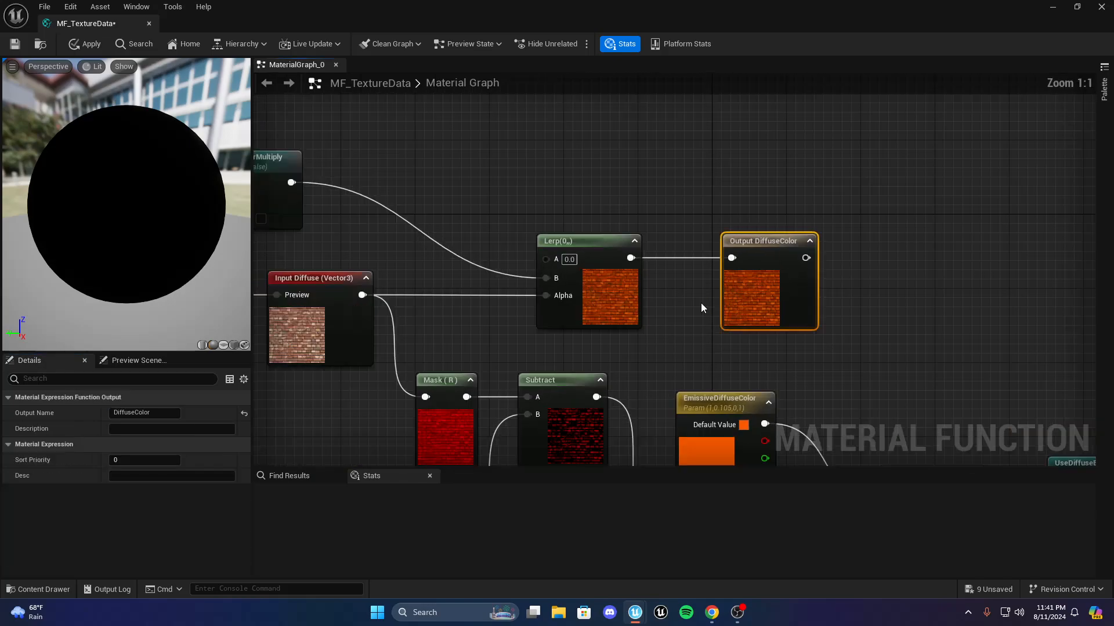
Examine the complete function graph, from the diffuse parameters and texture input through the emissive branch to both outputs
{"action": "scroll", "coordinate": [335, 335], "scroll_direction": "down", "scroll_amount": 4}
{"action": "right_click_drag", "start_coordinate": [743, 377], "coordinate": [613, 280]}
{"action": "scroll", "coordinate": [613, 281], "scroll_direction": "up", "scroll_amount": 1}
{"action": "right_click_drag", "start_coordinate": [812, 330], "coordinate": [569, 189]}
{"action": "scroll", "coordinate": [658, 319], "scroll_direction": "up", "scroll_amount": 3}
{"action": "right_click_drag", "start_coordinate": [340, 107], "coordinate": [570, 335]}
{"action": "right_click_drag", "start_coordinate": [902, 407], "coordinate": [666, 301]}
{"action": "scroll", "coordinate": [505, 295], "scroll_direction": "down", "scroll_amount": 4}
{"action": "right_click_drag", "start_coordinate": [505, 295], "coordinate": [699, 365]}
{"action": "left_click", "coordinate": [699, 365]}
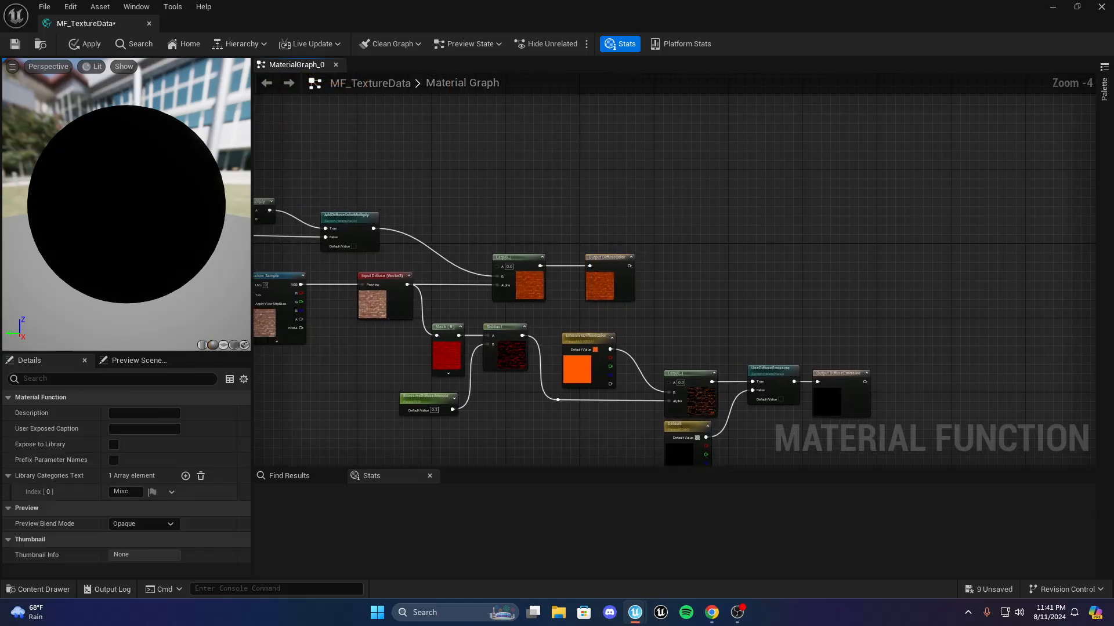
{"action": "scroll", "coordinate": [499, 337], "scroll_direction": "down", "scroll_amount": 1}
{"action": "right_click_drag", "start_coordinate": [499, 336], "coordinate": [696, 312]}
{"action": "scroll", "coordinate": [695, 313], "scroll_direction": "up", "scroll_amount": 1}
{"action": "scroll", "coordinate": [643, 338], "scroll_direction": "down", "scroll_amount": 1}
{"action": "right_click_drag", "start_coordinate": [583, 354], "coordinate": [679, 286]}
{"action": "scroll", "coordinate": [508, 324], "scroll_direction": "down", "scroll_amount": 1}
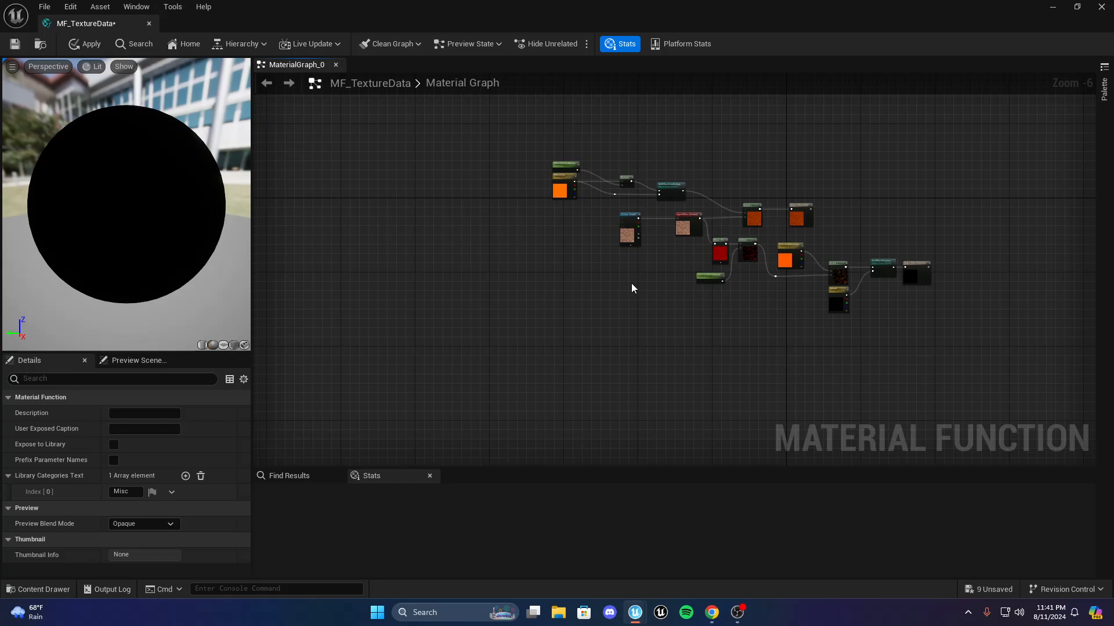
{"action": "scroll", "coordinate": [631, 283], "scroll_direction": "up", "scroll_amount": 4}
{"action": "scroll", "coordinate": [645, 252], "scroll_direction": "down", "scroll_amount": 1}
{"action": "right_click_drag", "start_coordinate": [645, 252], "coordinate": [594, 298]}
{"action": "scroll", "coordinate": [577, 321], "scroll_direction": "up", "scroll_amount": 1}
{"action": "scroll", "coordinate": [577, 321], "scroll_direction": "down", "scroll_amount": 4}
{"action": "scroll", "coordinate": [520, 339], "scroll_direction": "up", "scroll_amount": 2}
{"action": "scroll", "coordinate": [537, 301], "scroll_direction": "down", "scroll_amount": 2}
{"action": "scroll", "coordinate": [570, 289], "scroll_direction": "up", "scroll_amount": 3}
{"action": "scroll", "coordinate": [570, 294], "scroll_direction": "up", "scroll_amount": 2}
{"action": "scroll", "coordinate": [614, 319], "scroll_direction": "down", "scroll_amount": 4}
{"action": "scroll", "coordinate": [492, 296], "scroll_direction": "up", "scroll_amount": 2}
{"action": "scroll", "coordinate": [326, 312], "scroll_direction": "down", "scroll_amount": 1}
{"action": "scroll", "coordinate": [593, 297], "scroll_direction": "up", "scroll_amount": 4}
{"action": "right_click_drag", "start_coordinate": [483, 132], "coordinate": [459, 262]}
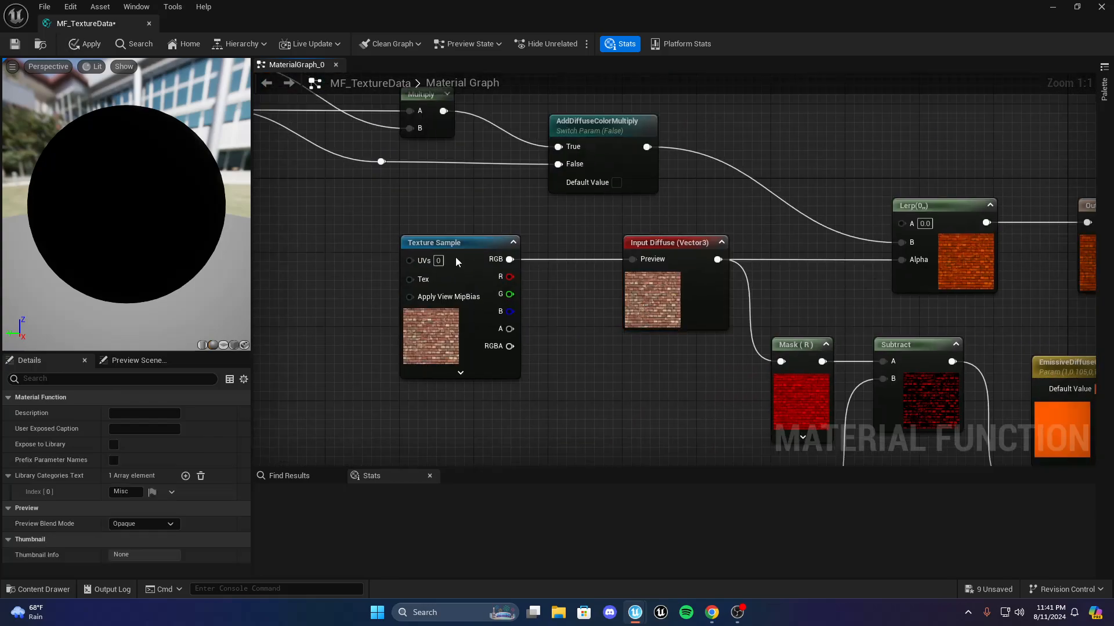
Apply the material function changes and open the MegaMix project's Functions folder in the content browser
{"action": "left_click", "coordinate": [102, 44]}
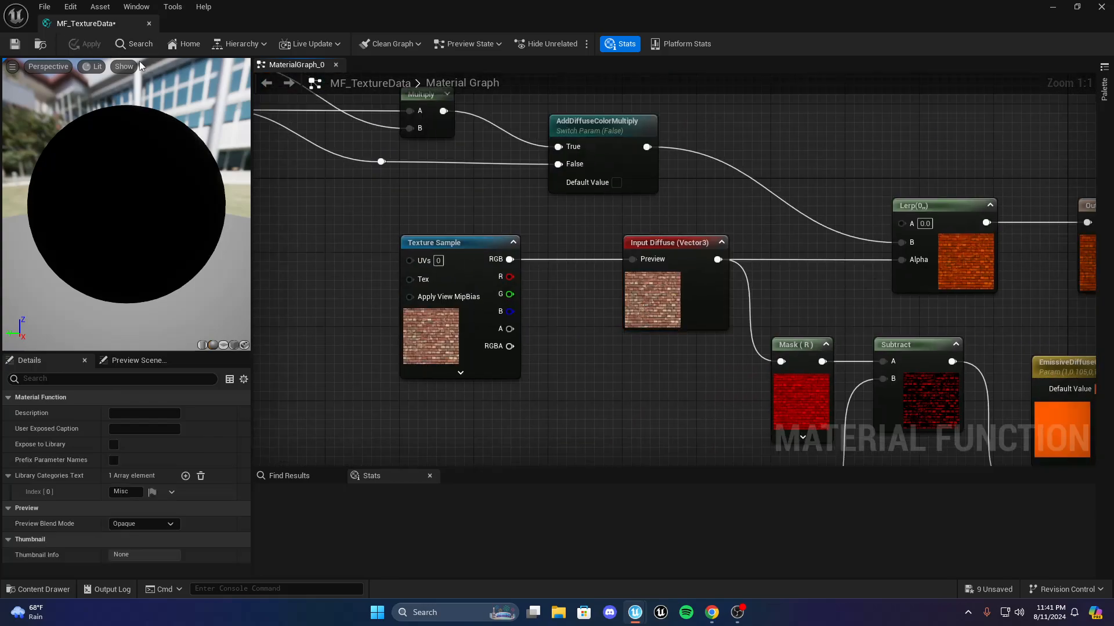
{"action": "left_click", "coordinate": [41, 589]}
{"action": "left_click", "coordinate": [328, 384]}
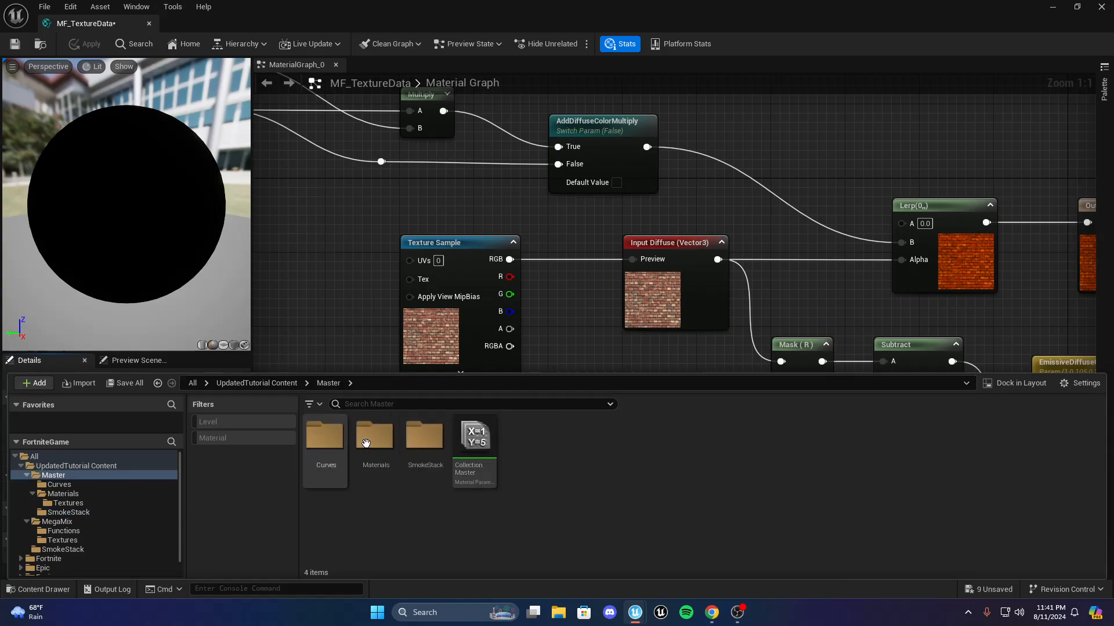
{"action": "double_click", "coordinate": [375, 449]}
{"action": "left_click", "coordinate": [290, 382]}
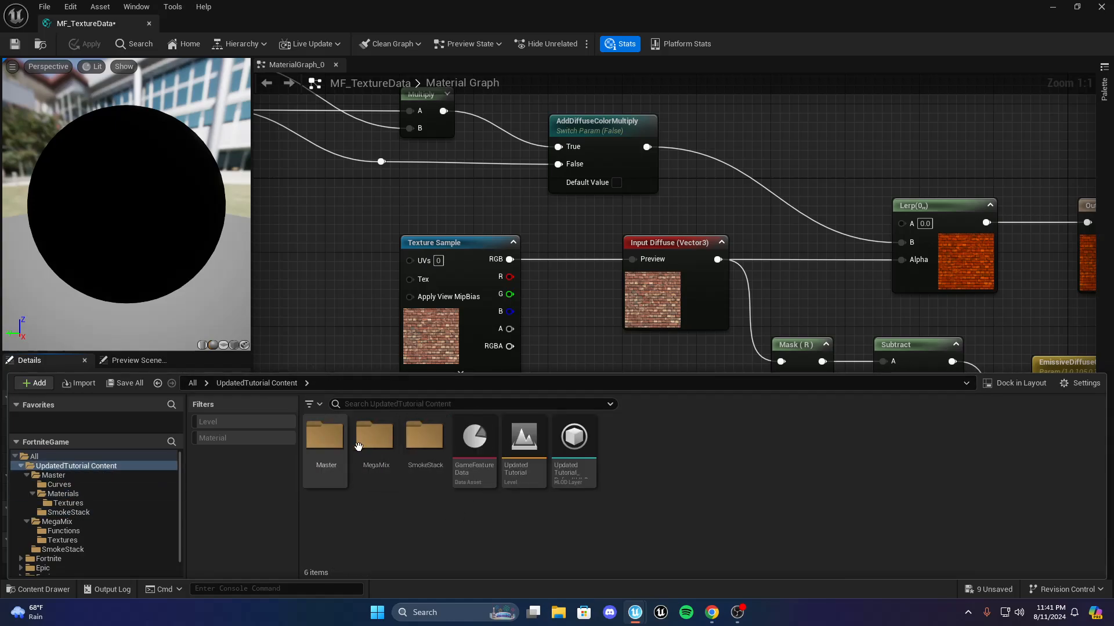
{"action": "left_click", "coordinate": [319, 450]}
{"action": "double_click", "coordinate": [370, 450]}
{"action": "left_click", "coordinate": [333, 443]}
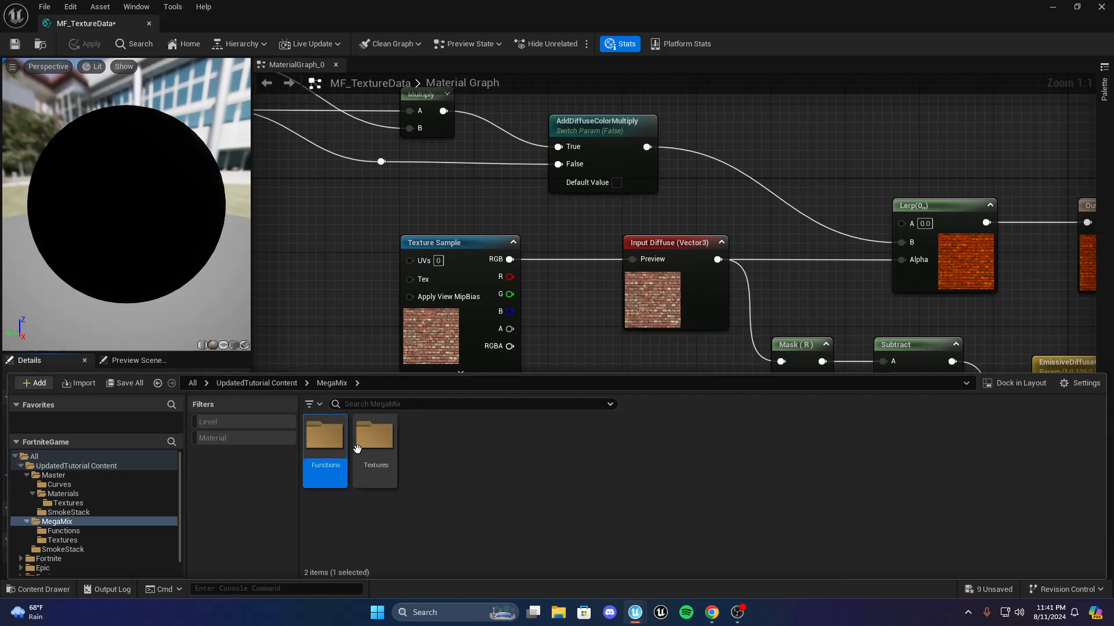
{"action": "double_click", "coordinate": [343, 445]}
{"action": "left_click", "coordinate": [326, 440]}
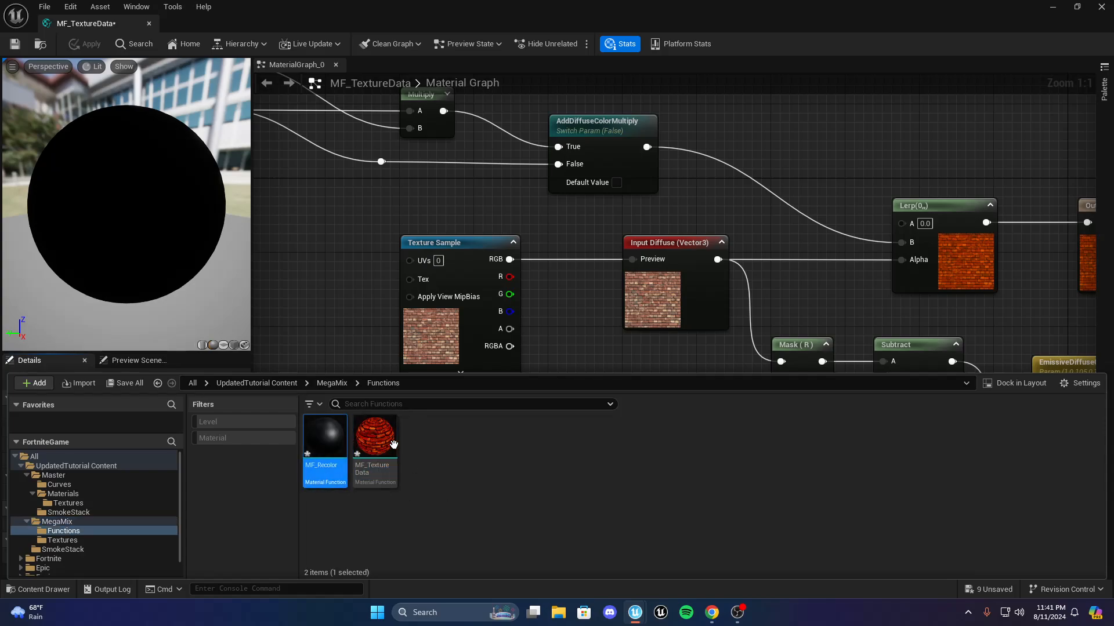
Rename the MF_TextureData material function asset to MF_DiffuseData
{"action": "left_click", "coordinate": [374, 441]}
{"action": "key", "text": "F2"}
{"action": "type", "text": "M"}
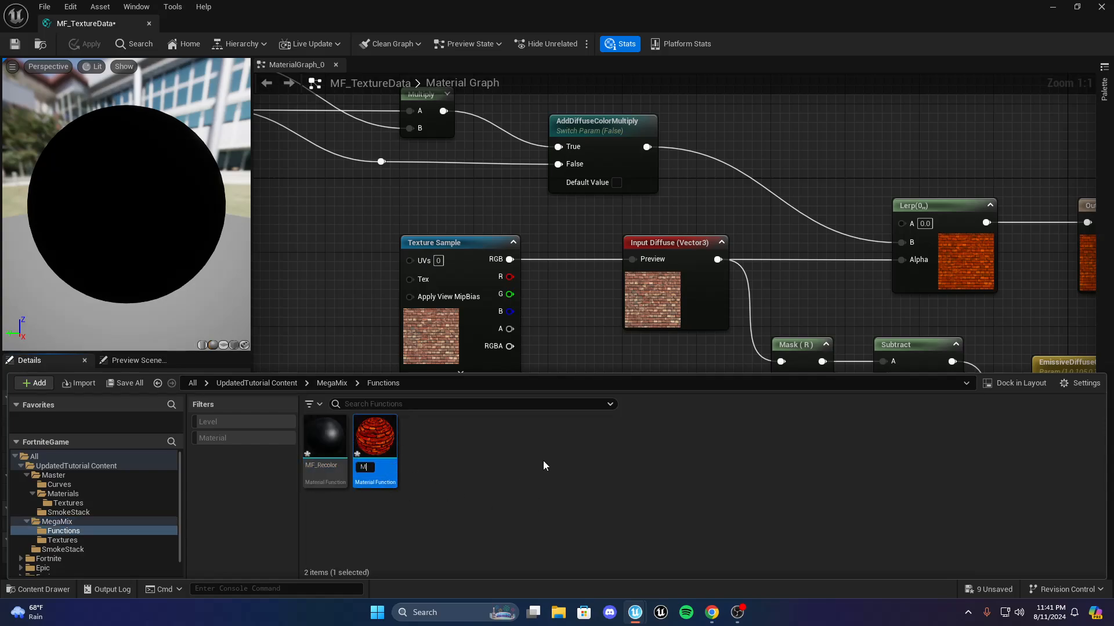
{"action": "type", "text": "F_Diffuse"}
{"action": "key", "text": "BackSpace"}
{"action": "type", "text": "Data"}
{"action": "key", "text": "Return"}
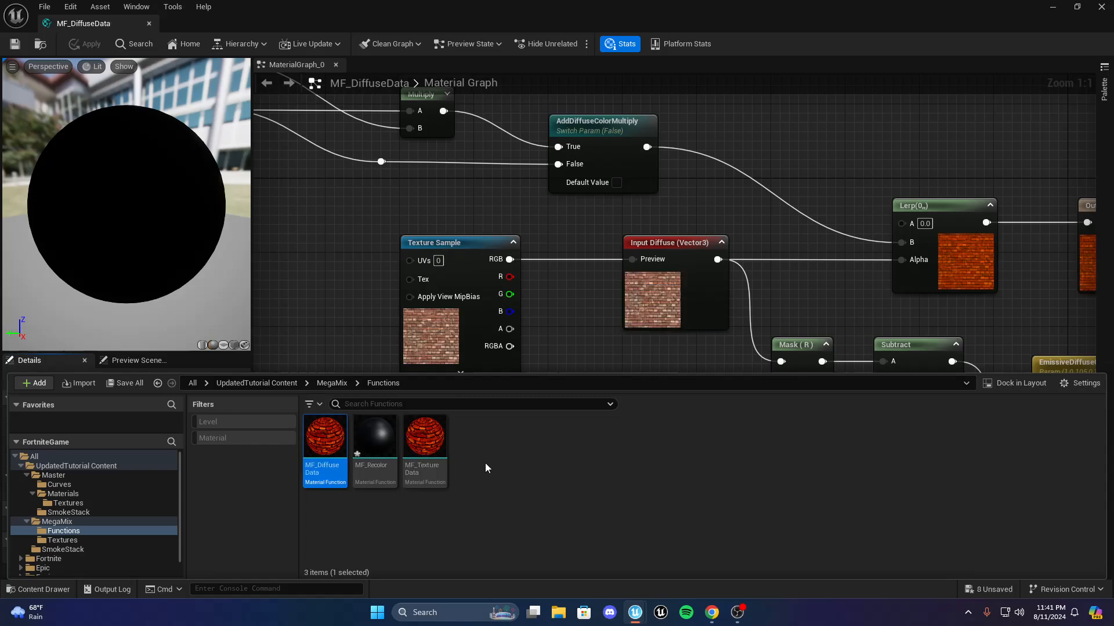
{"action": "left_click", "coordinate": [445, 444]}
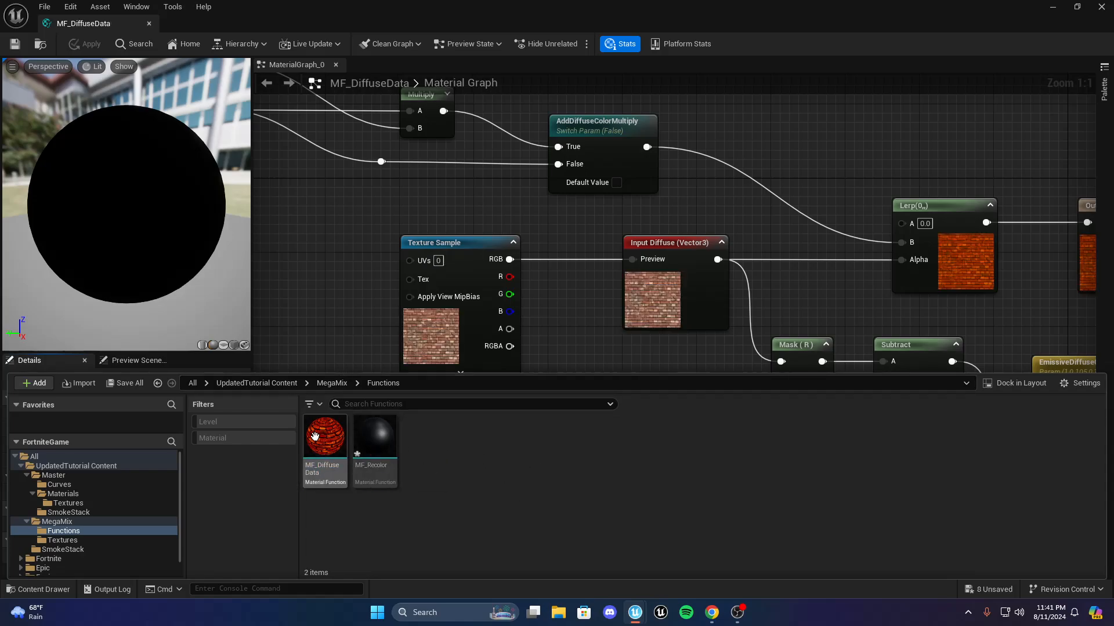
{"action": "left_click_drag", "start_coordinate": [318, 435], "coordinate": [527, 442]}
Create a new material named M_MegaMaster in the MegaMix folder
{"action": "left_click", "coordinate": [330, 383]}
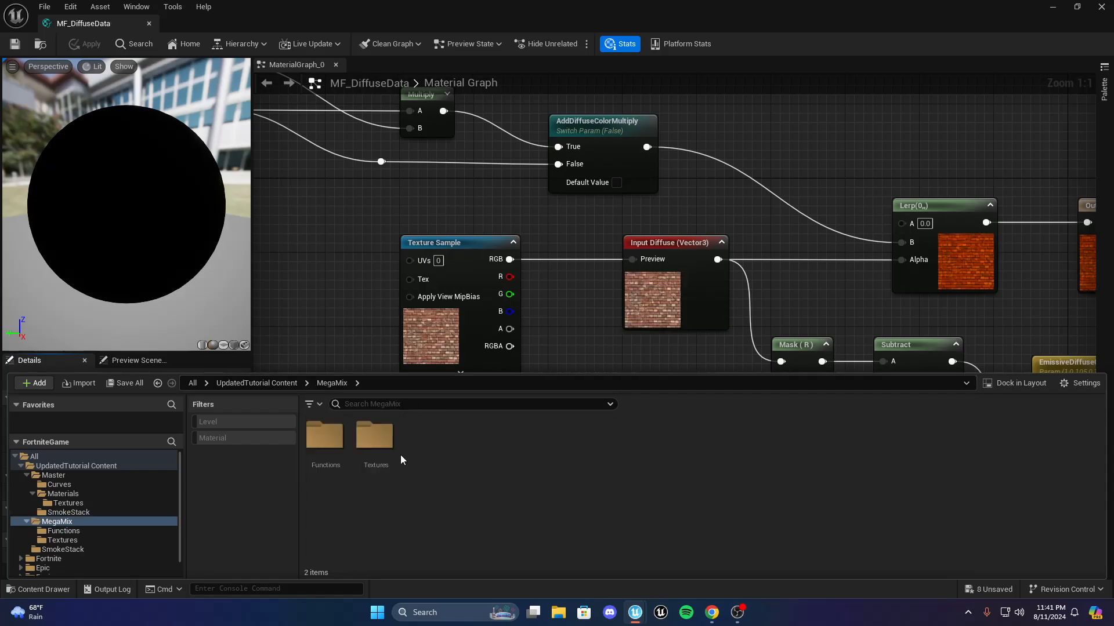
{"action": "right_click", "coordinate": [441, 438]}
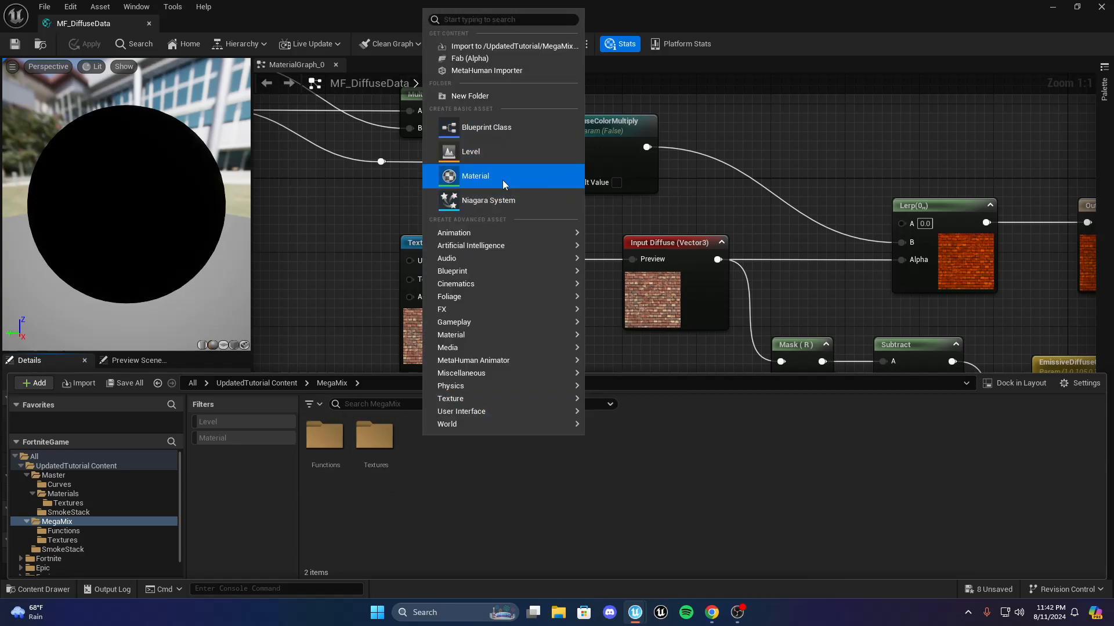
{"action": "left_click", "coordinate": [502, 178]}
{"action": "type", "text": "M-Mega"}
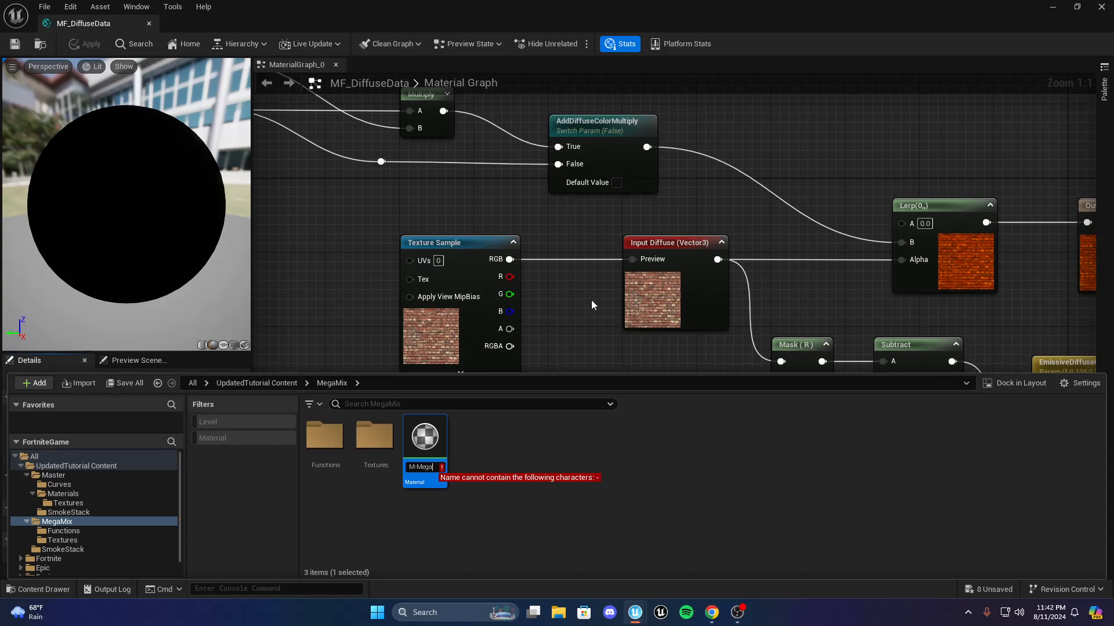
{"action": "key", "text": "BackSpace"}
{"action": "key", "text": "BackSpace"}
{"action": "key", "text": "BackSpace"}
{"action": "key", "text": "BackSpace"}
{"action": "key", "text": "BackSpace"}
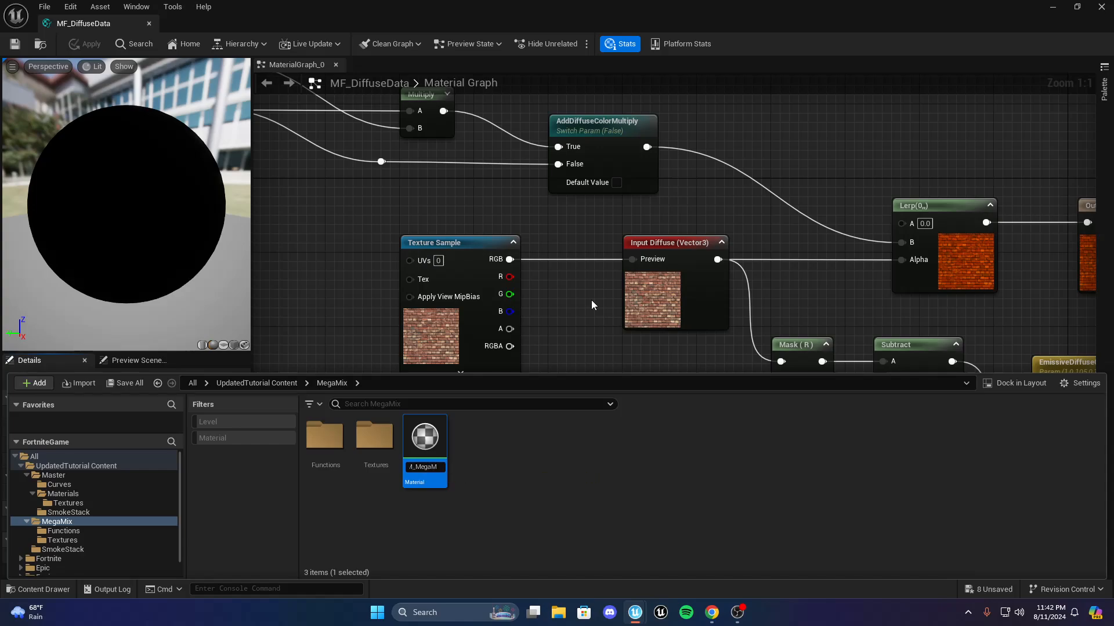
{"action": "type", "text": "_MegaMaster"}
{"action": "key", "text": "Return"}
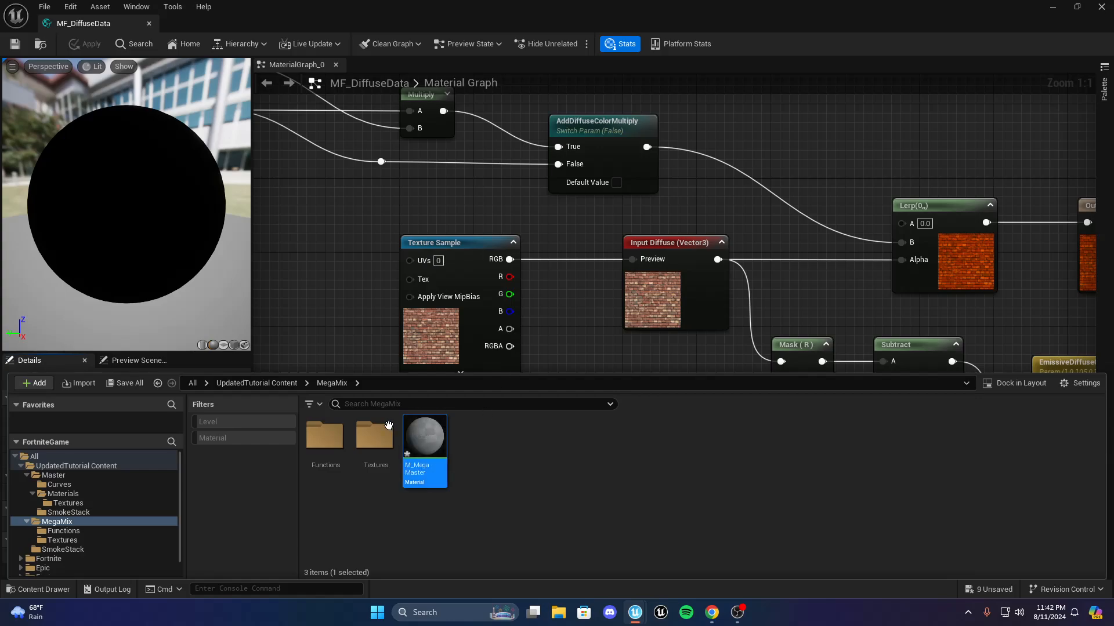
Open the M_MegaMaster material and bring up the MegaMix Functions folder in the content browser
{"action": "double_click", "coordinate": [424, 440]}
{"action": "left_click", "coordinate": [39, 589]}
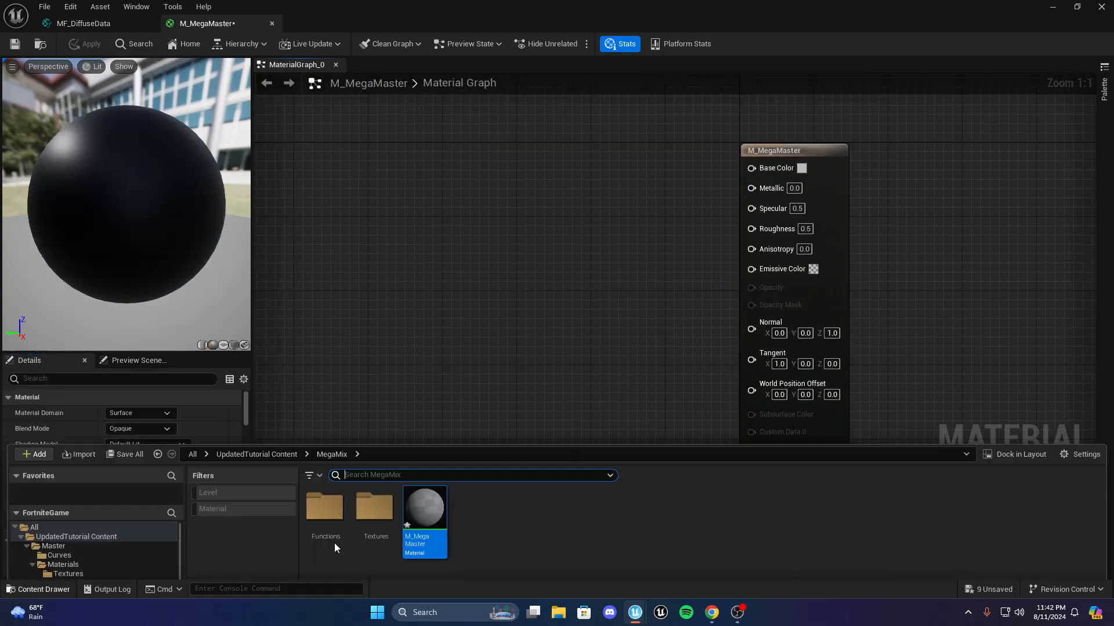
{"action": "double_click", "coordinate": [375, 436]}
{"action": "left_click", "coordinate": [331, 383]}
{"action": "double_click", "coordinate": [319, 436]}
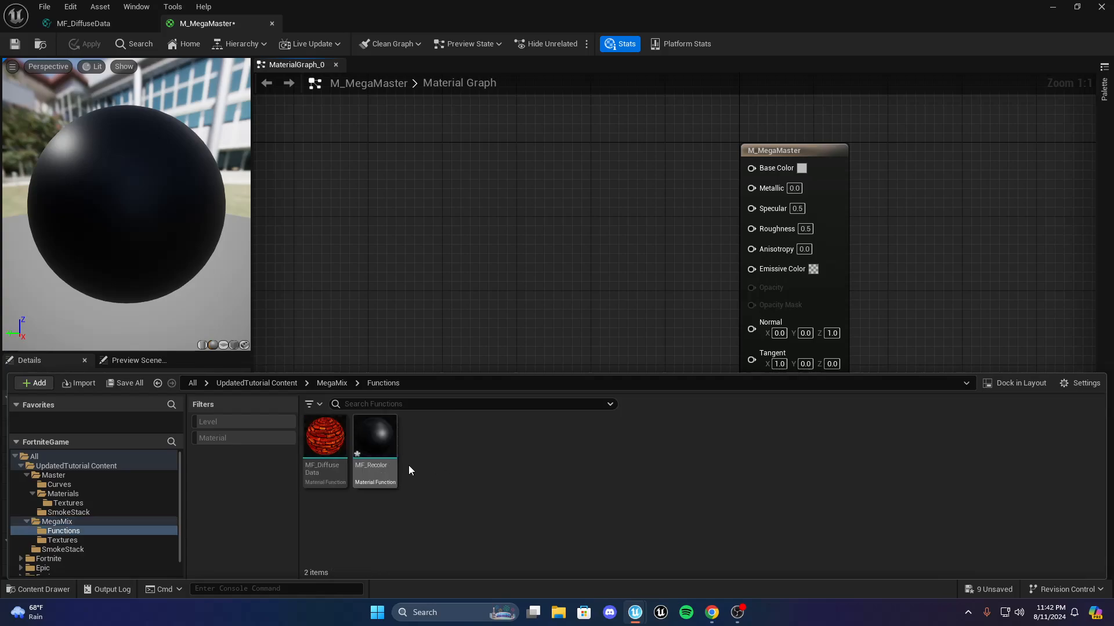
Add the MF_DiffuseData function to the M_MegaMaster graph and place it well before the material output node
{"action": "left_click_drag", "start_coordinate": [321, 447], "coordinate": [347, 248]}
{"action": "right_click_drag", "start_coordinate": [316, 297], "coordinate": [518, 349]}
{"action": "left_click", "coordinate": [473, 235]}
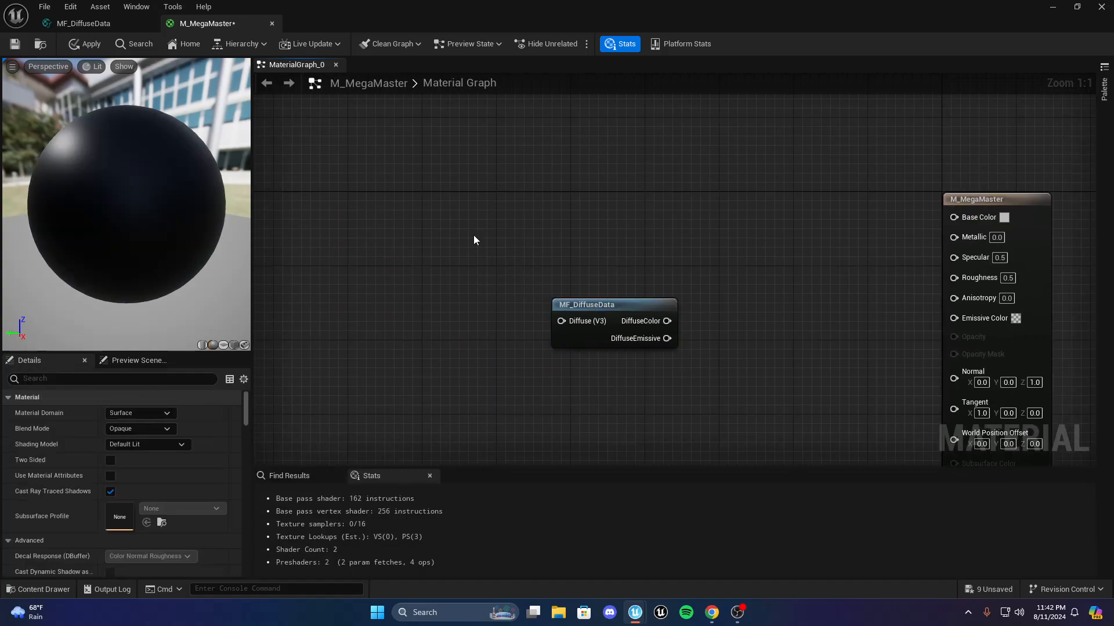
{"action": "left_click_drag", "start_coordinate": [614, 305], "coordinate": [412, 206]}
{"action": "left_click", "coordinate": [409, 195]}
{"action": "right_click_drag", "start_coordinate": [409, 195], "coordinate": [695, 319]}
{"action": "left_click_drag", "start_coordinate": [761, 352], "coordinate": [592, 313]}
{"action": "right_click_drag", "start_coordinate": [342, 229], "coordinate": [505, 238]}
{"action": "left_click", "coordinate": [506, 238]}
{"action": "right_click_drag", "start_coordinate": [444, 222], "coordinate": [427, 229]}
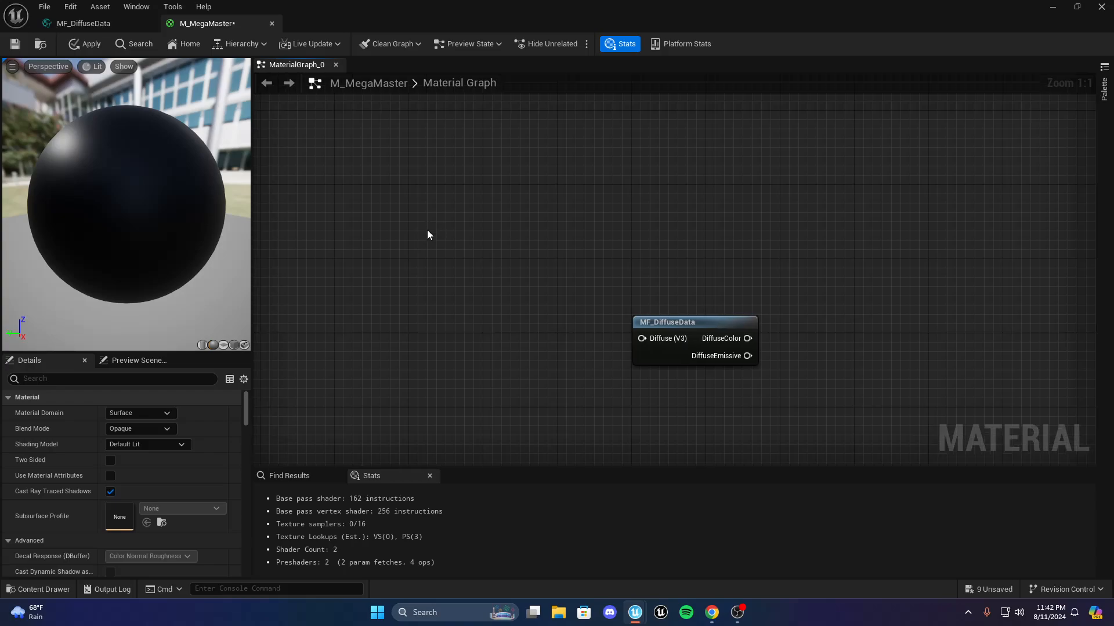
Add a TextureSampleParameter2D node before MF_DiffuseData and name it Diffuse
{"action": "right_click", "coordinate": [427, 229]}
{"action": "left_click", "coordinate": [431, 208]}
{"action": "right_click", "coordinate": [430, 207]}
{"action": "type", "text": "2dp"}
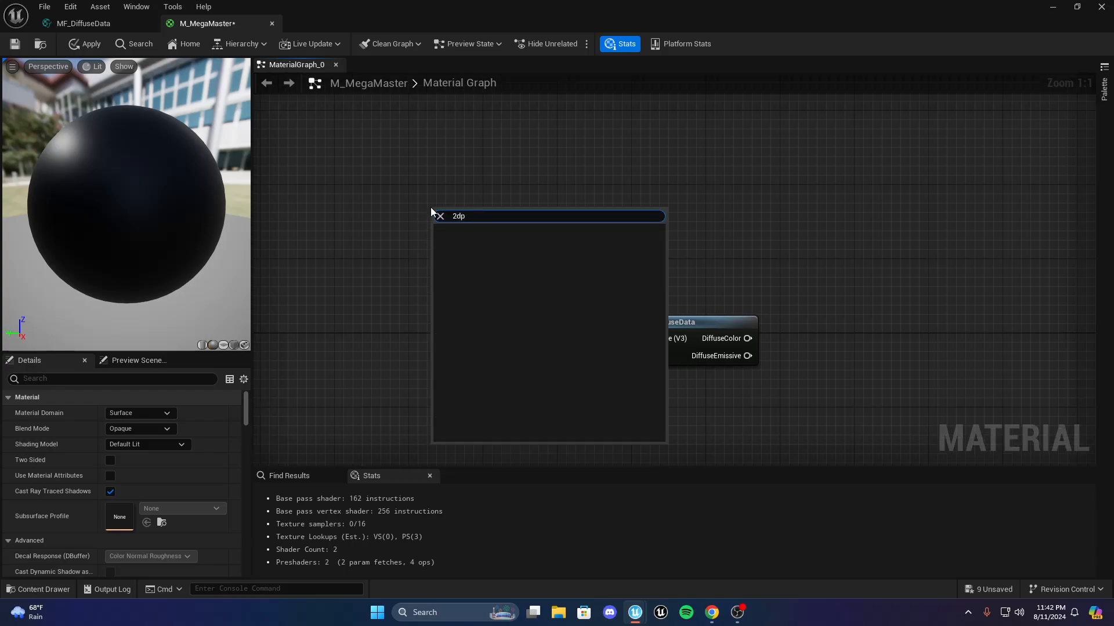
{"action": "key", "text": "BackSpace"}
{"action": "type", "text": "p"}
{"action": "key", "text": "BackSpace"}
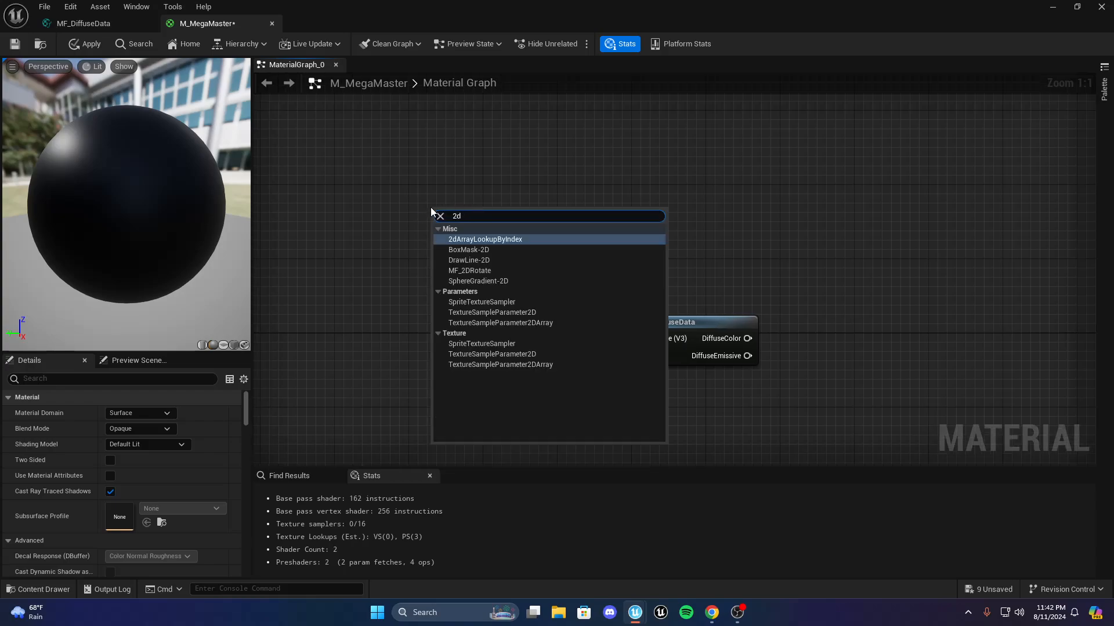
{"action": "left_click", "coordinate": [522, 314]}
{"action": "type", "text": "Diffuse"}
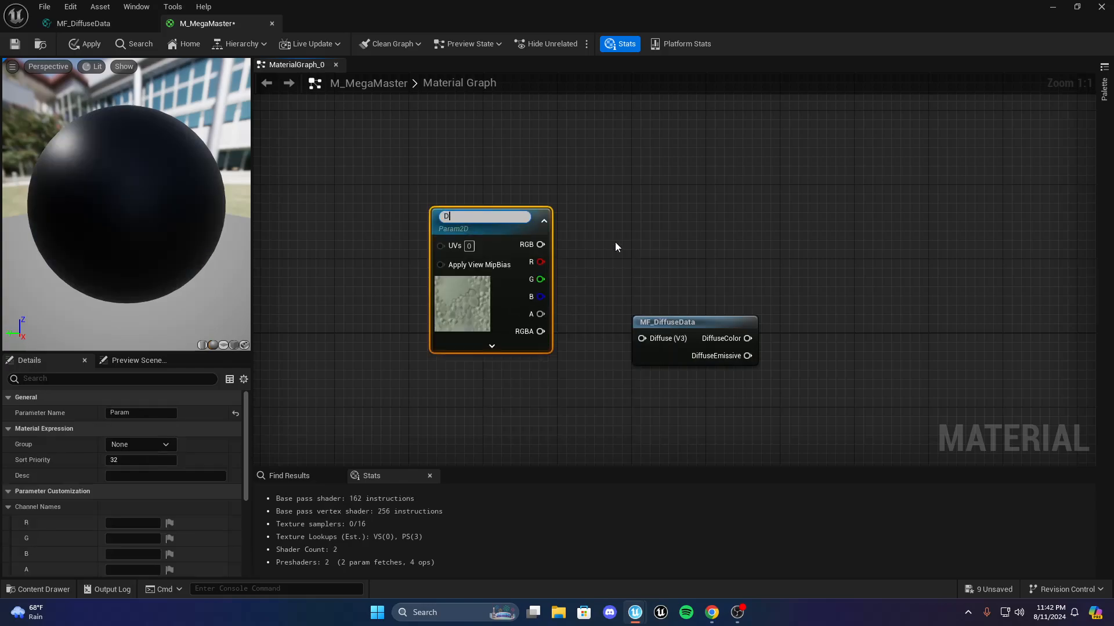
{"action": "key", "text": "Return"}
Connect the Diffuse texture's RGB output to the Diffuse input of MF_DiffuseData and align the two nodes
{"action": "right_click_drag", "start_coordinate": [627, 259], "coordinate": [891, 242]}
{"action": "left_click_drag", "start_coordinate": [697, 288], "coordinate": [629, 288]}
{"action": "left_click", "coordinate": [812, 292]}
{"action": "left_click_drag", "start_coordinate": [926, 311], "coordinate": [928, 314]}
{"action": "left_click_drag", "start_coordinate": [932, 307], "coordinate": [848, 233]}
{"action": "left_click", "coordinate": [859, 265]}
{"action": "scroll", "coordinate": [859, 266], "scroll_direction": "down", "scroll_amount": 1}
{"action": "scroll", "coordinate": [858, 265], "scroll_direction": "up", "scroll_amount": 1}
{"action": "right_click_drag", "start_coordinate": [858, 266], "coordinate": [780, 280]}
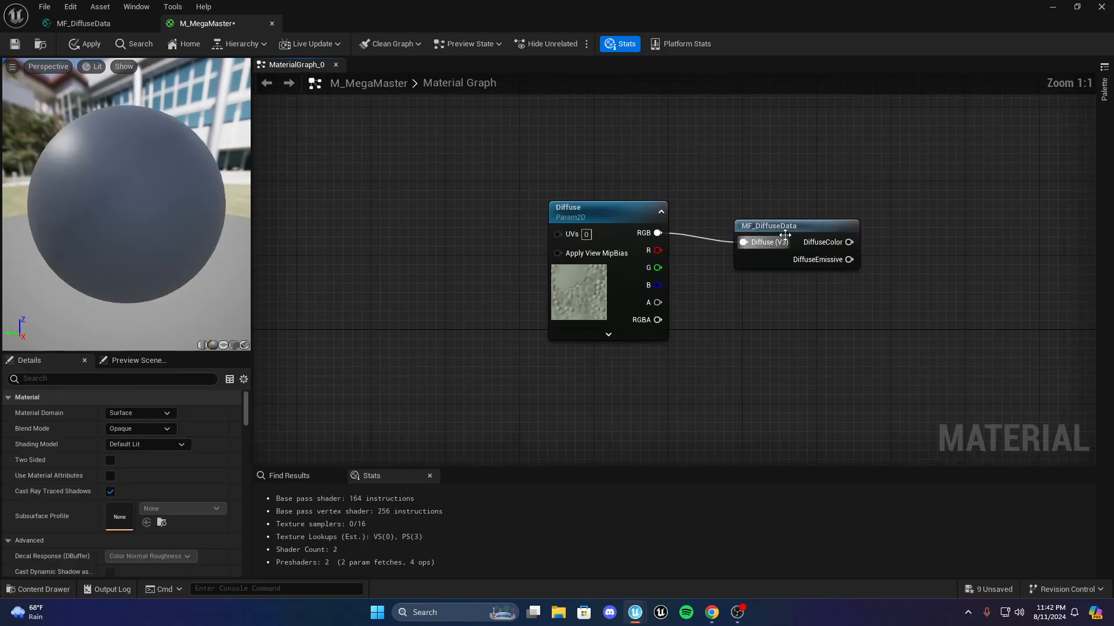
{"action": "left_click_drag", "start_coordinate": [785, 231], "coordinate": [767, 222]}
{"action": "left_click", "coordinate": [740, 287]}
{"action": "right_click_drag", "start_coordinate": [741, 287], "coordinate": [600, 345]}
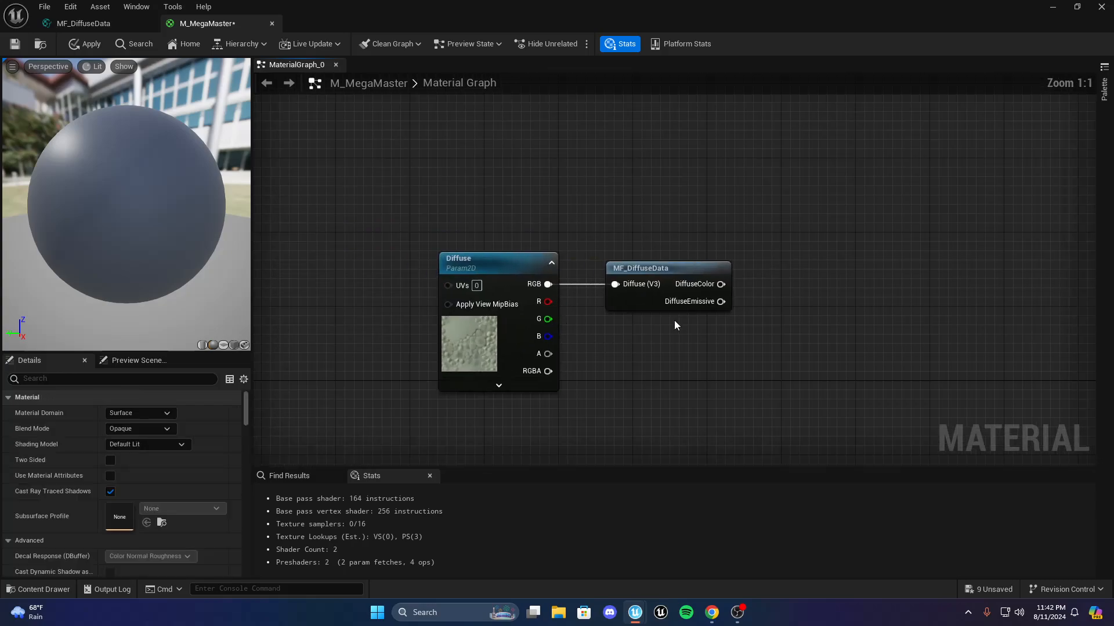
Move the M_MegaMaster output node closer to MF_DiffuseData and level with it
{"action": "right_click_drag", "start_coordinate": [674, 321], "coordinate": [456, 328]}
{"action": "scroll", "coordinate": [540, 308], "scroll_direction": "down", "scroll_amount": 2}
{"action": "right_click_drag", "start_coordinate": [540, 307], "coordinate": [414, 283]}
{"action": "scroll", "coordinate": [766, 333], "scroll_direction": "down", "scroll_amount": 1}
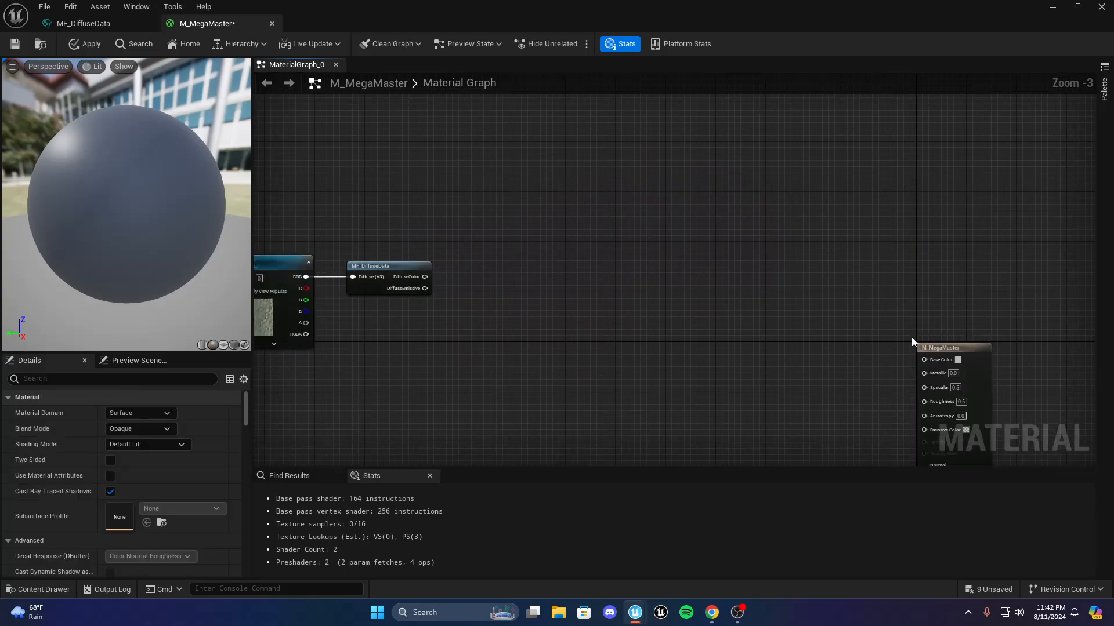
{"action": "left_click_drag", "start_coordinate": [922, 348], "coordinate": [664, 263]}
{"action": "scroll", "coordinate": [509, 280], "scroll_direction": "up", "scroll_amount": 3}
Connect DiffuseColor to Base Color and DiffuseEmissive to Emissive Color, with MF_DiffuseData placed closer to the output node
{"action": "left_click_drag", "start_coordinate": [568, 256], "coordinate": [877, 252]}
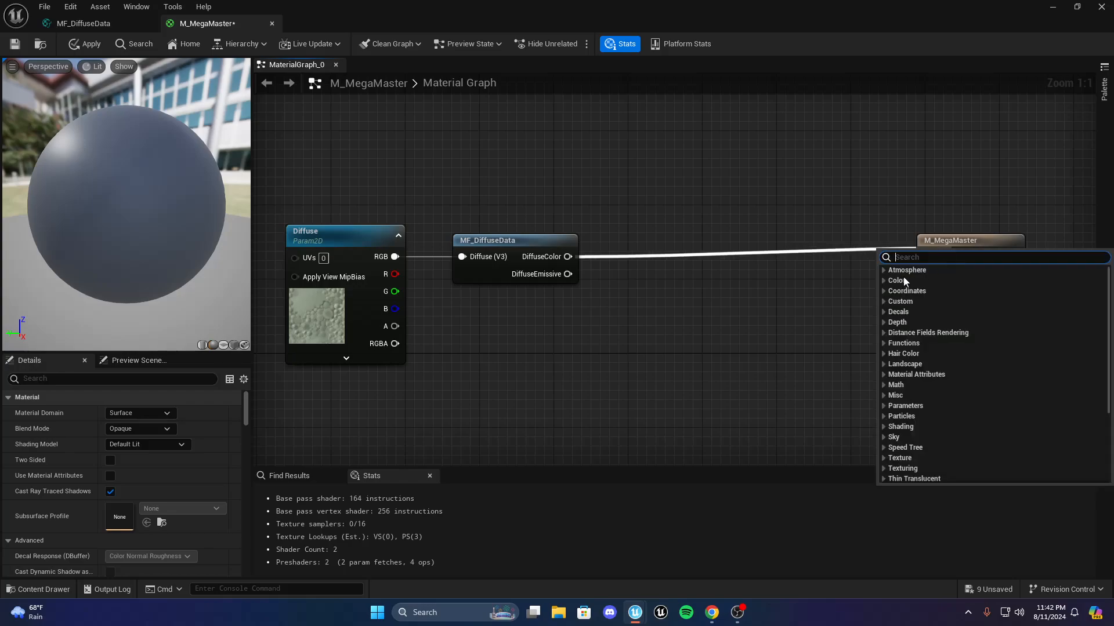
{"action": "key", "text": "Escape"}
{"action": "left_click_drag", "start_coordinate": [568, 256], "coordinate": [928, 257]}
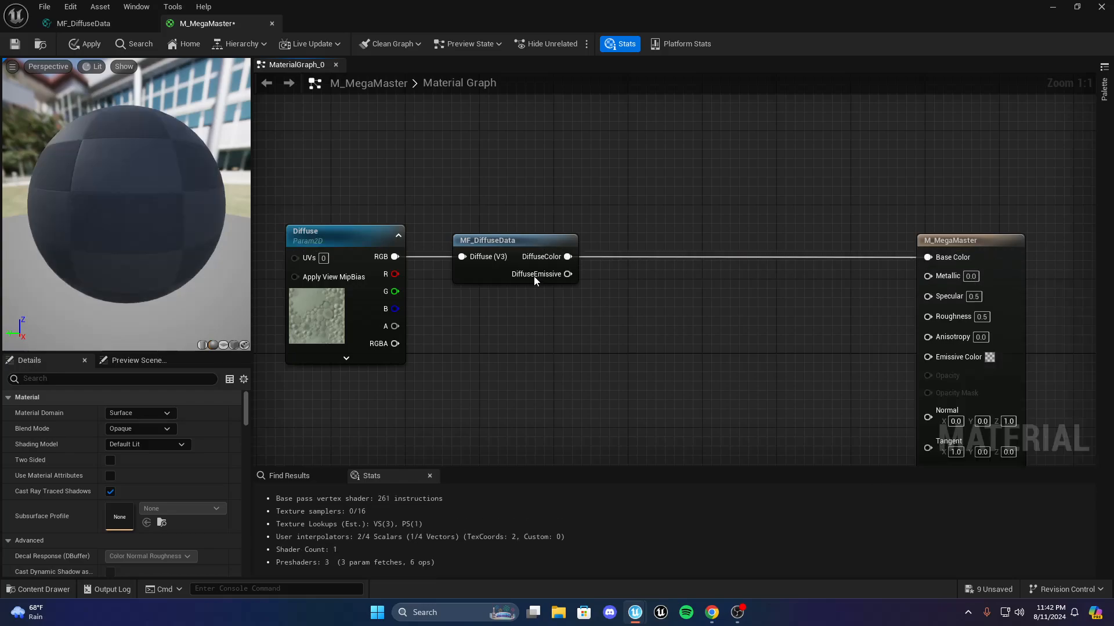
{"action": "left_click_drag", "start_coordinate": [533, 276], "coordinate": [952, 360]}
{"action": "left_click", "coordinate": [795, 337]}
{"action": "right_click_drag", "start_coordinate": [607, 300], "coordinate": [588, 299]}
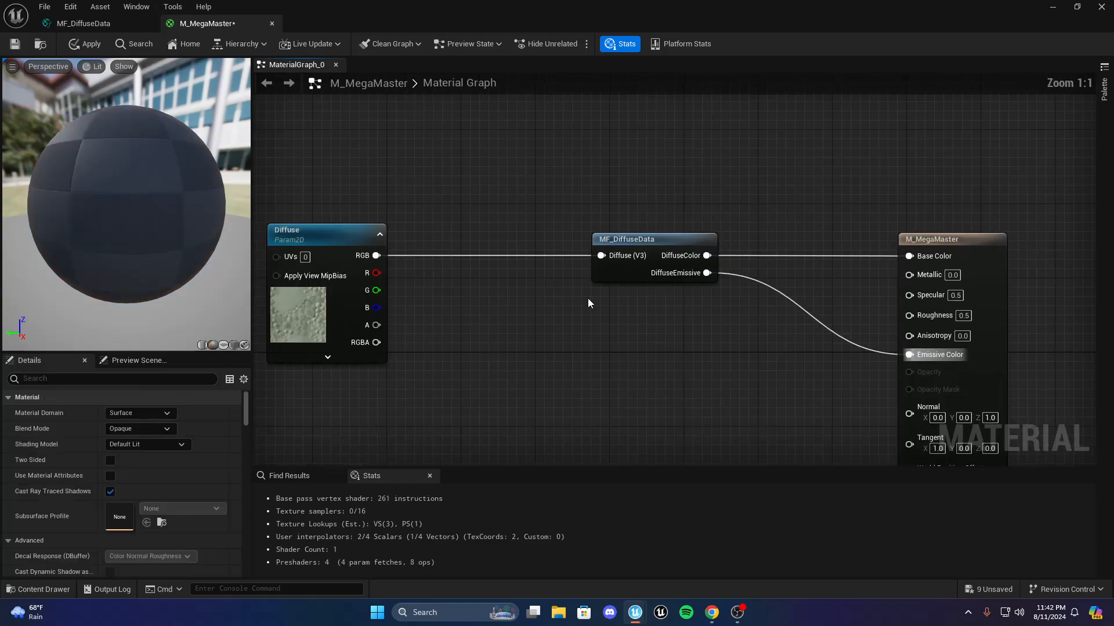
Examine the material preview sphere from another angle and check the connections into the M_MegaMaster output node
{"action": "left_click_drag", "start_coordinate": [174, 215], "coordinate": [63, 216]}
{"action": "scroll", "coordinate": [380, 277], "scroll_direction": "down", "scroll_amount": 2}
{"action": "right_click_drag", "start_coordinate": [665, 314], "coordinate": [629, 298]}
{"action": "scroll", "coordinate": [621, 296], "scroll_direction": "up", "scroll_amount": 2}
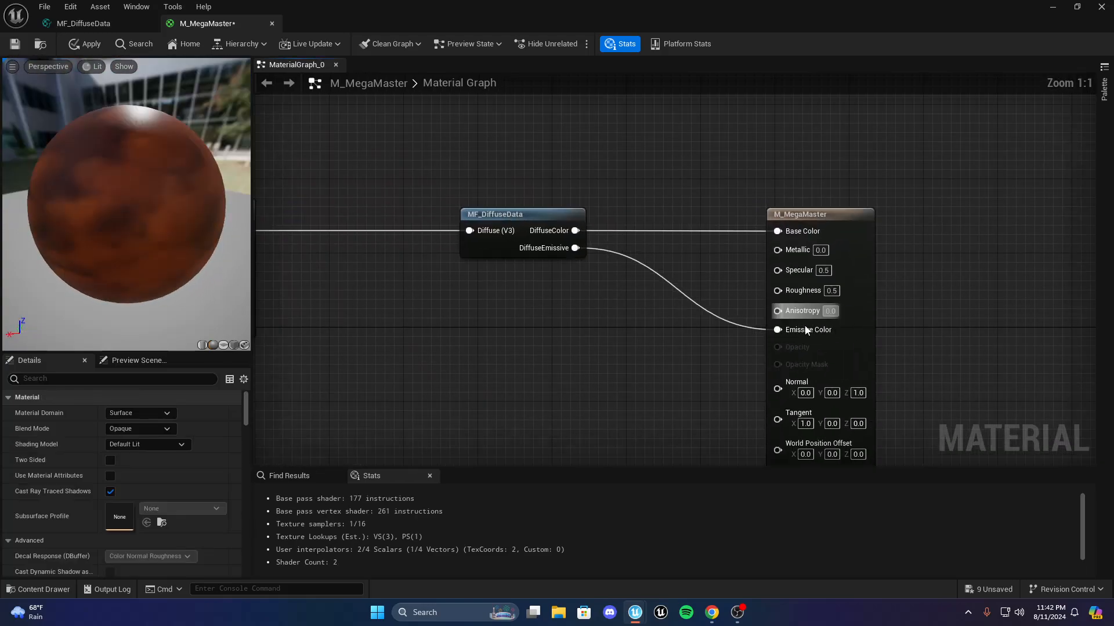
{"action": "scroll", "coordinate": [667, 343], "scroll_direction": "down", "scroll_amount": 3}
{"action": "scroll", "coordinate": [766, 316], "scroll_direction": "up", "scroll_amount": 3}
{"action": "right_click_drag", "start_coordinate": [602, 333], "coordinate": [755, 312]}
Open the MF_DiffuseData function and show the Group setting of the DiffuseMultiplyAmount parameter
{"action": "double_click", "coordinate": [743, 227]}
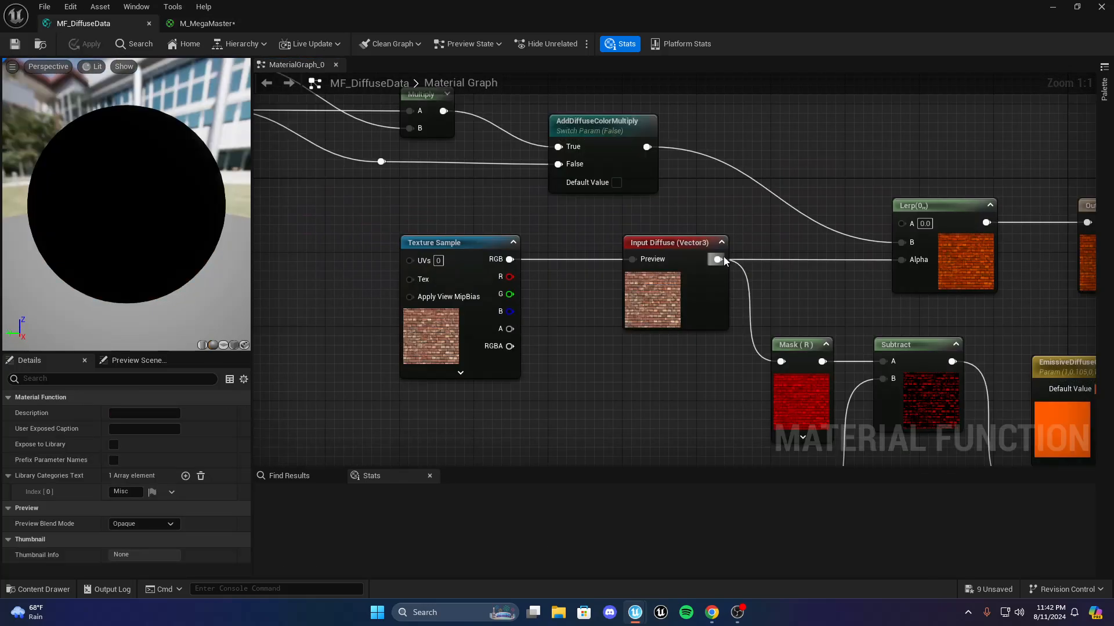
{"action": "scroll", "coordinate": [638, 238], "scroll_direction": "down", "scroll_amount": 1}
{"action": "right_click_drag", "start_coordinate": [504, 209], "coordinate": [534, 222]}
{"action": "scroll", "coordinate": [535, 222], "scroll_direction": "up", "scroll_amount": 1}
{"action": "right_click_drag", "start_coordinate": [425, 119], "coordinate": [552, 200]}
{"action": "right_click_drag", "start_coordinate": [345, 134], "coordinate": [517, 153]}
{"action": "left_click", "coordinate": [518, 152]}
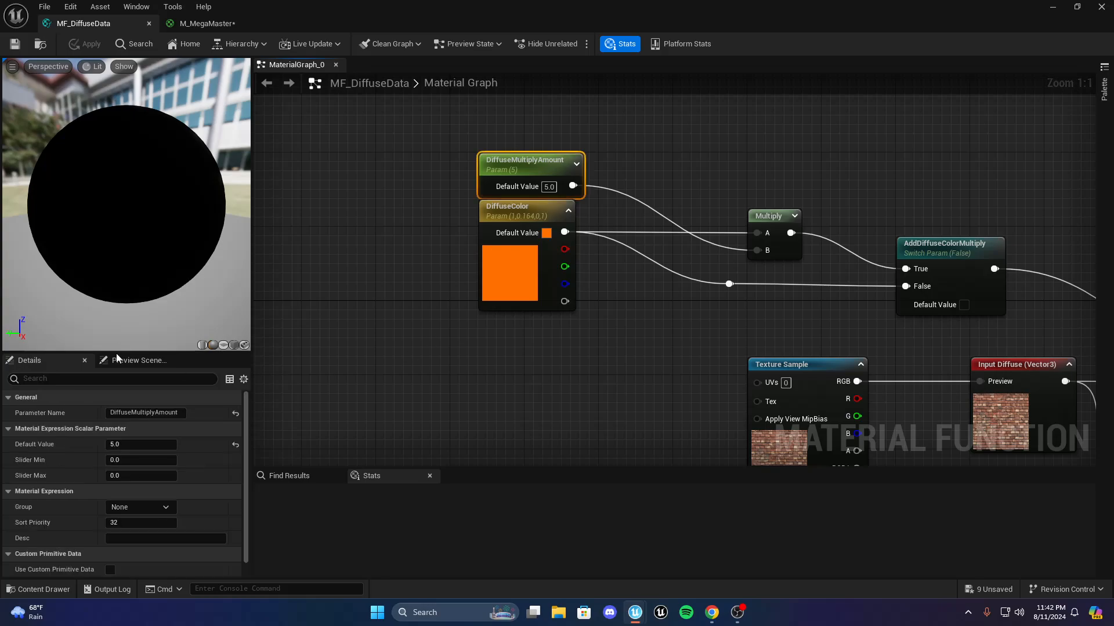
{"action": "scroll", "coordinate": [116, 499], "scroll_direction": "down", "scroll_amount": 1}
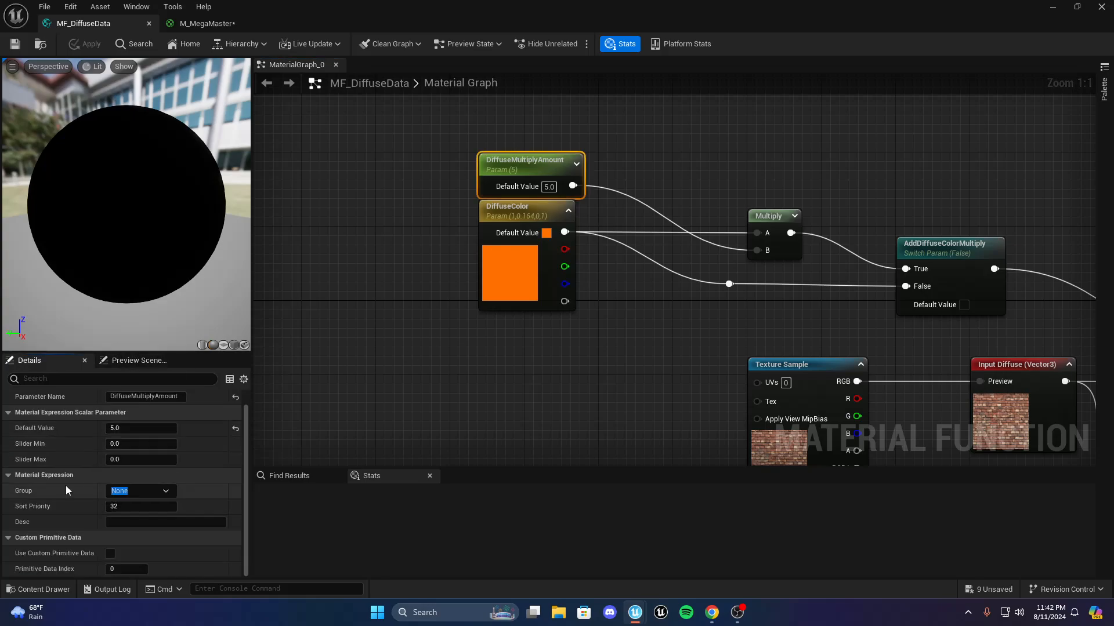
{"action": "scroll", "coordinate": [850, 325], "scroll_direction": "down", "scroll_amount": 3}
Assign all scalar, color and switch parameters in MF_DiffuseData, from DiffuseMultiplyAmount to UseDiffuseEmissive, to the group Diffuse
{"action": "right_click_drag", "start_coordinate": [850, 325], "coordinate": [654, 249]}
{"action": "scroll", "coordinate": [642, 358], "scroll_direction": "up", "scroll_amount": 3}
{"action": "scroll", "coordinate": [698, 326], "scroll_direction": "down", "scroll_amount": 2}
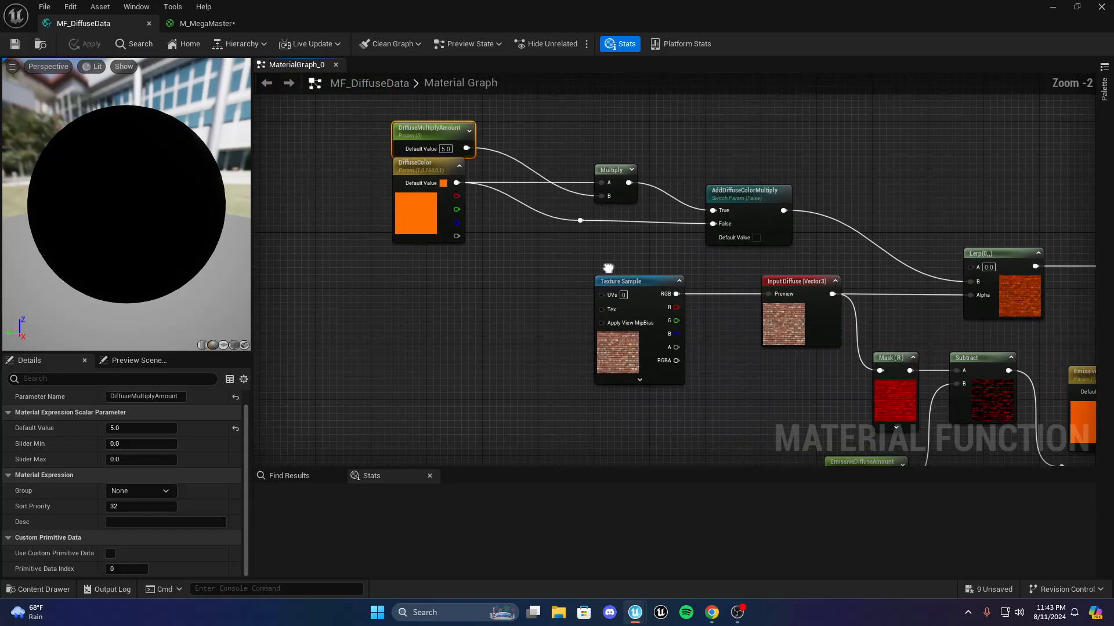
{"action": "right_click_drag", "start_coordinate": [545, 199], "coordinate": [649, 249]}
{"action": "scroll", "coordinate": [650, 249], "scroll_direction": "down", "scroll_amount": 1}
{"action": "right_click_drag", "start_coordinate": [651, 317], "coordinate": [553, 284]}
{"action": "right_click_drag", "start_coordinate": [875, 422], "coordinate": [690, 319]}
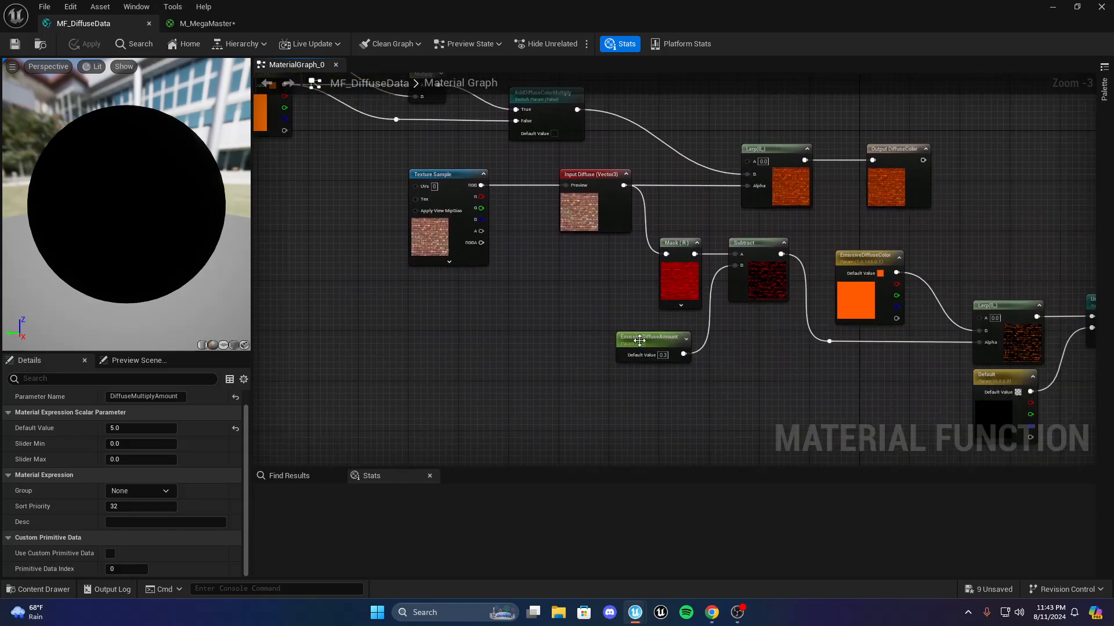
{"action": "left_click", "coordinate": [863, 302], "text": "ctrl"}
{"action": "right_click_drag", "start_coordinate": [663, 170], "coordinate": [760, 277]}
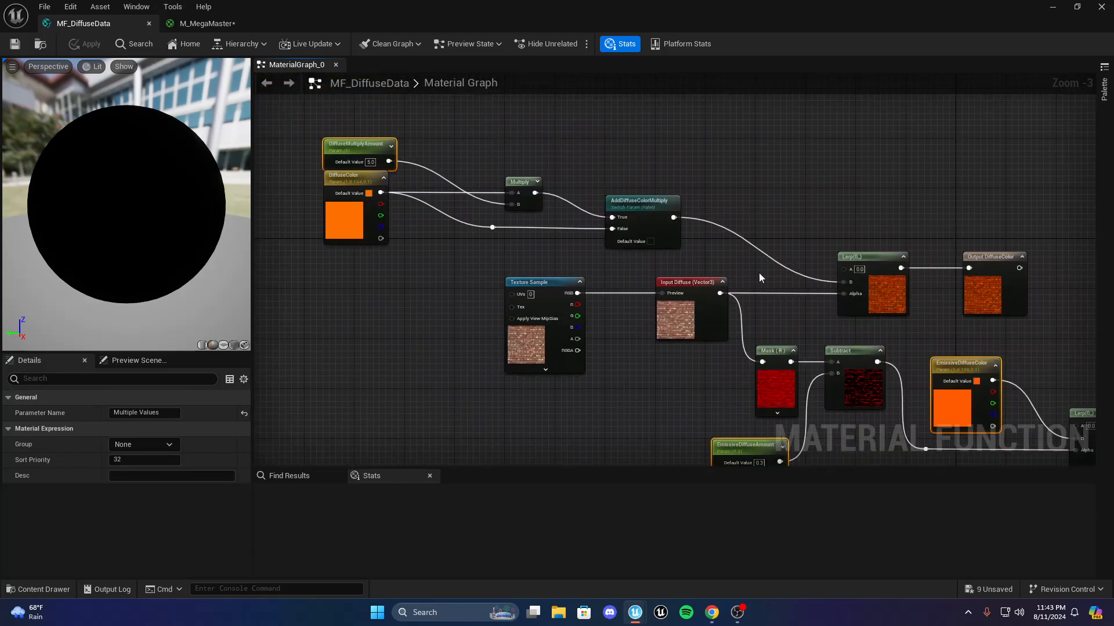
{"action": "left_click", "coordinate": [351, 206], "text": "ctrl"}
{"action": "right_click_drag", "start_coordinate": [1003, 399], "coordinate": [494, 221]}
{"action": "scroll", "coordinate": [636, 311], "scroll_direction": "down", "scroll_amount": 3}
{"action": "scroll", "coordinate": [558, 268], "scroll_direction": "up", "scroll_amount": 5}
{"action": "left_click", "coordinate": [611, 390], "text": "ctrl"}
{"action": "scroll", "coordinate": [496, 314], "scroll_direction": "down", "scroll_amount": 2}
{"action": "right_click_drag", "start_coordinate": [481, 298], "coordinate": [600, 305]}
{"action": "scroll", "coordinate": [601, 305], "scroll_direction": "up", "scroll_amount": 3}
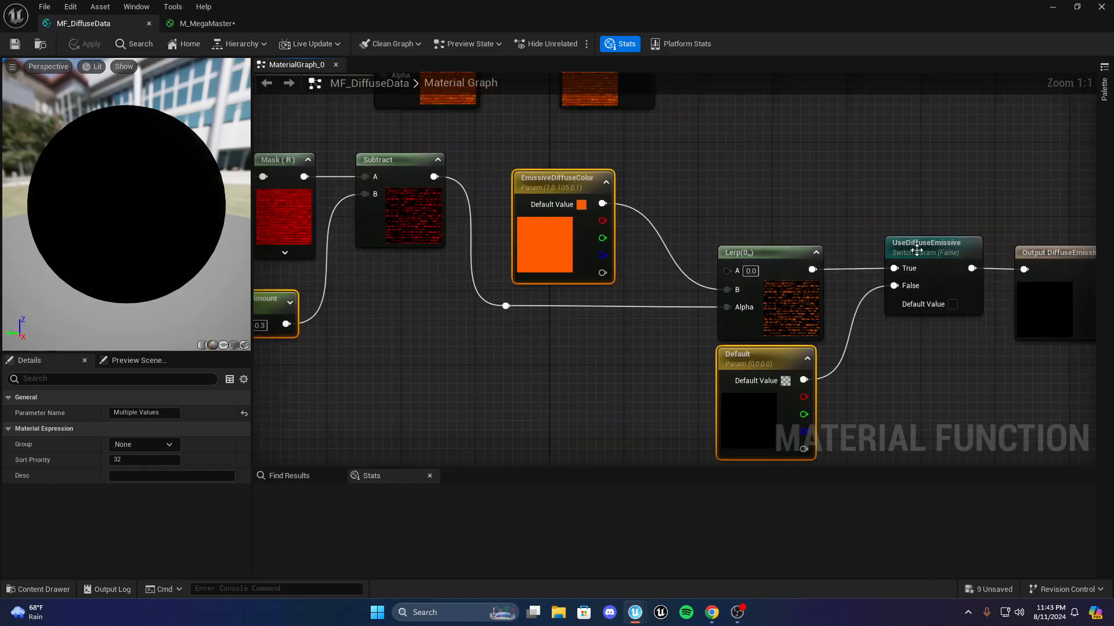
{"action": "left_click", "coordinate": [916, 251], "text": "ctrl"}
{"action": "scroll", "coordinate": [676, 283], "scroll_direction": "down", "scroll_amount": 3}
{"action": "right_click_drag", "start_coordinate": [677, 283], "coordinate": [767, 393]}
{"action": "right_click_drag", "start_coordinate": [357, 169], "coordinate": [529, 198]}
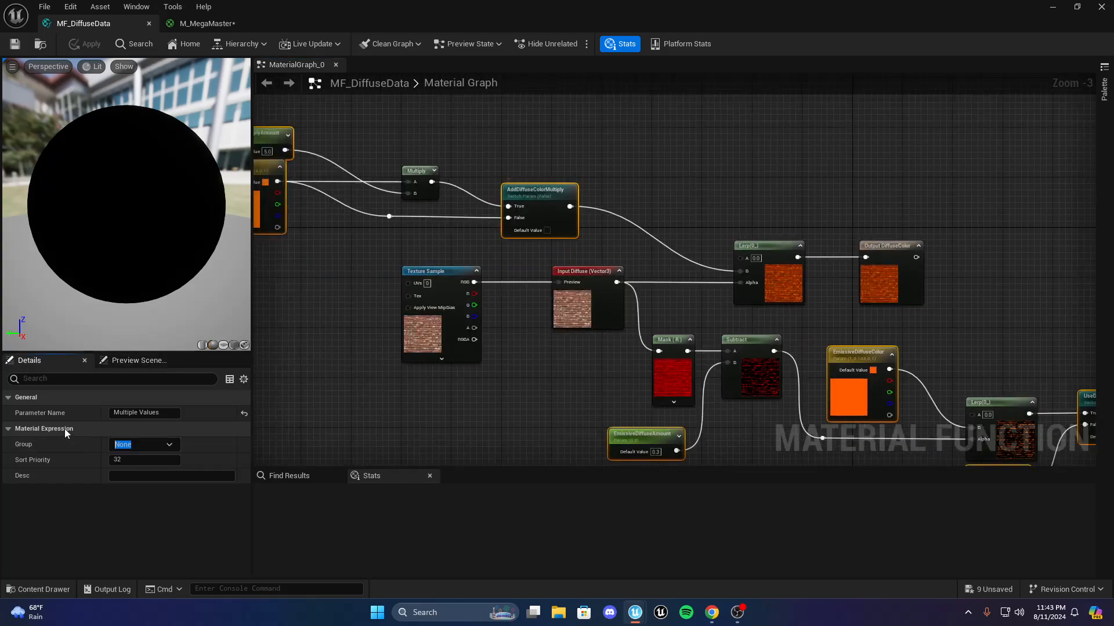
{"action": "type", "text": "Diffuse"}
{"action": "key", "text": "Return"}
Deselect the parameters, apply the MF_DiffuseData changes and return to the M_MegaMaster graph
{"action": "scroll", "coordinate": [565, 315], "scroll_direction": "up", "scroll_amount": 2}
{"action": "right_click_drag", "start_coordinate": [565, 315], "coordinate": [326, 224]}
{"action": "scroll", "coordinate": [326, 224], "scroll_direction": "down", "scroll_amount": 2}
{"action": "scroll", "coordinate": [471, 309], "scroll_direction": "down", "scroll_amount": 2}
{"action": "right_click_drag", "start_coordinate": [471, 309], "coordinate": [652, 288]}
{"action": "scroll", "coordinate": [681, 333], "scroll_direction": "up", "scroll_amount": 5}
{"action": "left_click", "coordinate": [682, 336]}
{"action": "scroll", "coordinate": [659, 303], "scroll_direction": "down", "scroll_amount": 4}
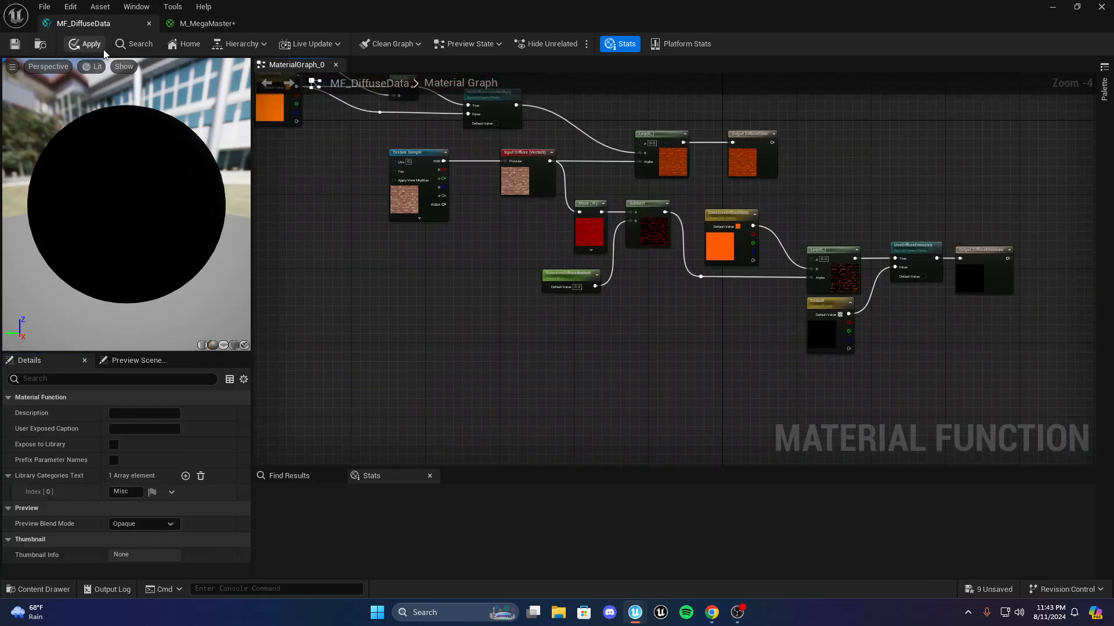
{"action": "left_click", "coordinate": [103, 50]}
{"action": "left_click", "coordinate": [194, 23]}
{"action": "scroll", "coordinate": [636, 201], "scroll_direction": "up", "scroll_amount": 1}
{"action": "right_click_drag", "start_coordinate": [576, 254], "coordinate": [640, 197]}
{"action": "left_click", "coordinate": [636, 201]}
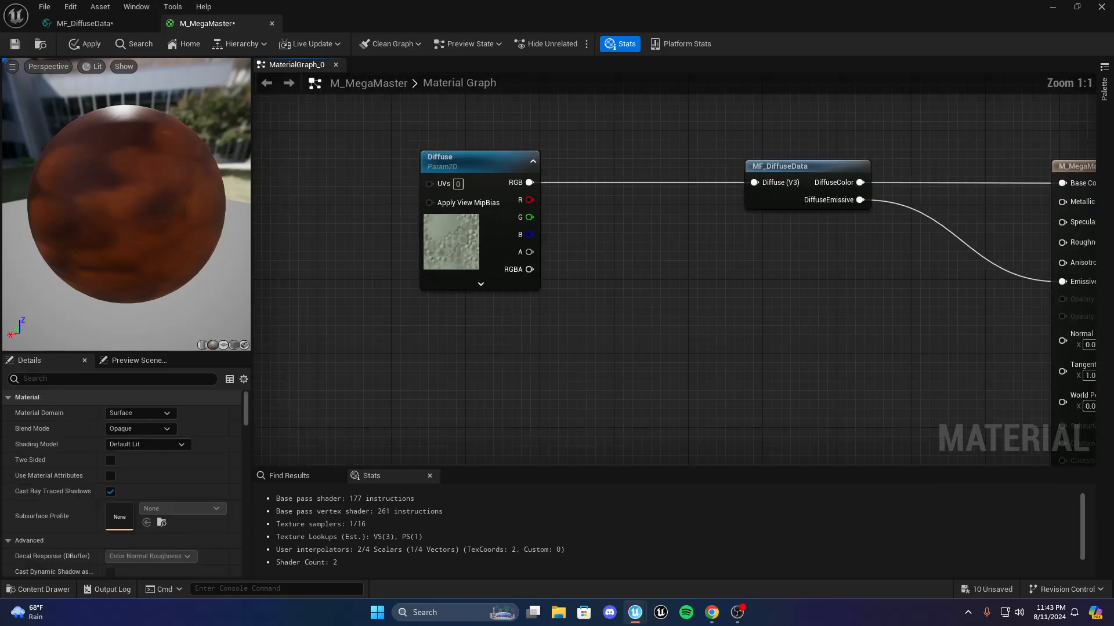
Add a TexCoord node in the empty graph area before the Diffuse texture parameter
{"action": "right_click_drag", "start_coordinate": [766, 229], "coordinate": [460, 293]}
{"action": "right_click_drag", "start_coordinate": [294, 278], "coordinate": [501, 262]}
{"action": "right_click_drag", "start_coordinate": [343, 257], "coordinate": [726, 258]}
{"action": "right_click_drag", "start_coordinate": [663, 243], "coordinate": [765, 284]}
{"action": "scroll", "coordinate": [660, 256], "scroll_direction": "down", "scroll_amount": 3}
{"action": "scroll", "coordinate": [754, 256], "scroll_direction": "up", "scroll_amount": 3}
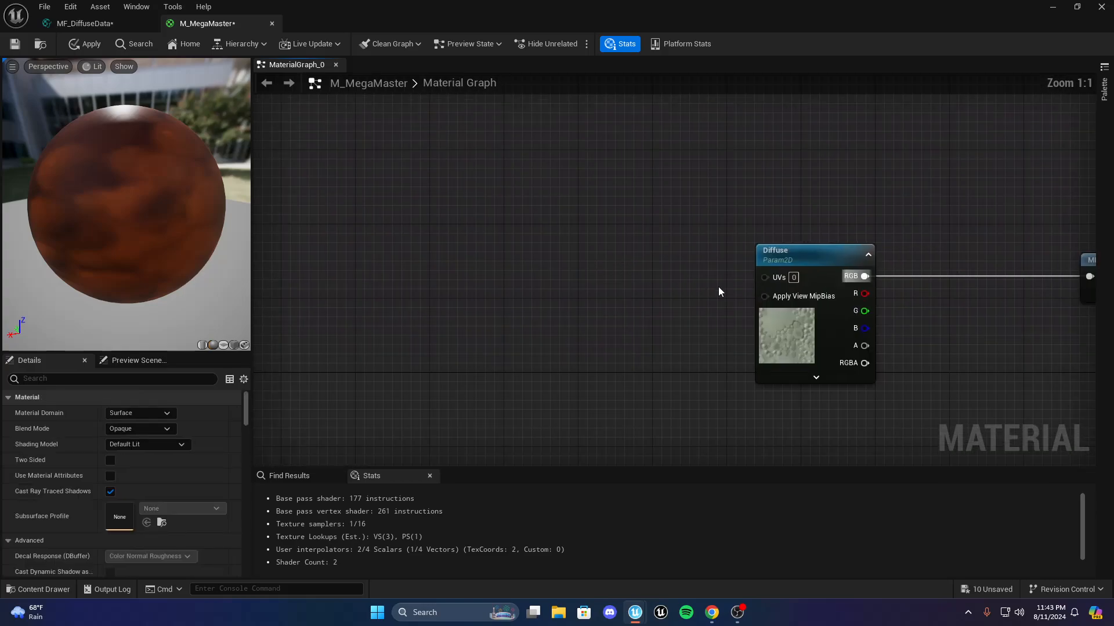
{"action": "right_click_drag", "start_coordinate": [680, 269], "coordinate": [802, 278]}
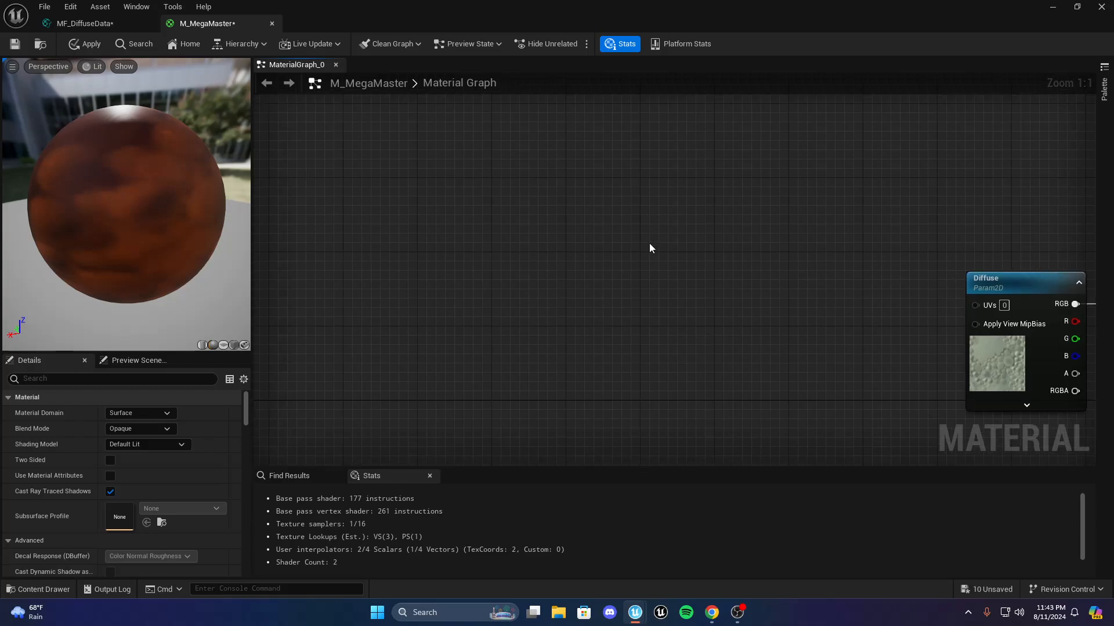
{"action": "right_click_drag", "start_coordinate": [649, 244], "coordinate": [633, 247]}
{"action": "right_click", "coordinate": [620, 227]}
{"action": "type", "text": "u"}
{"action": "left_click", "coordinate": [619, 227]}
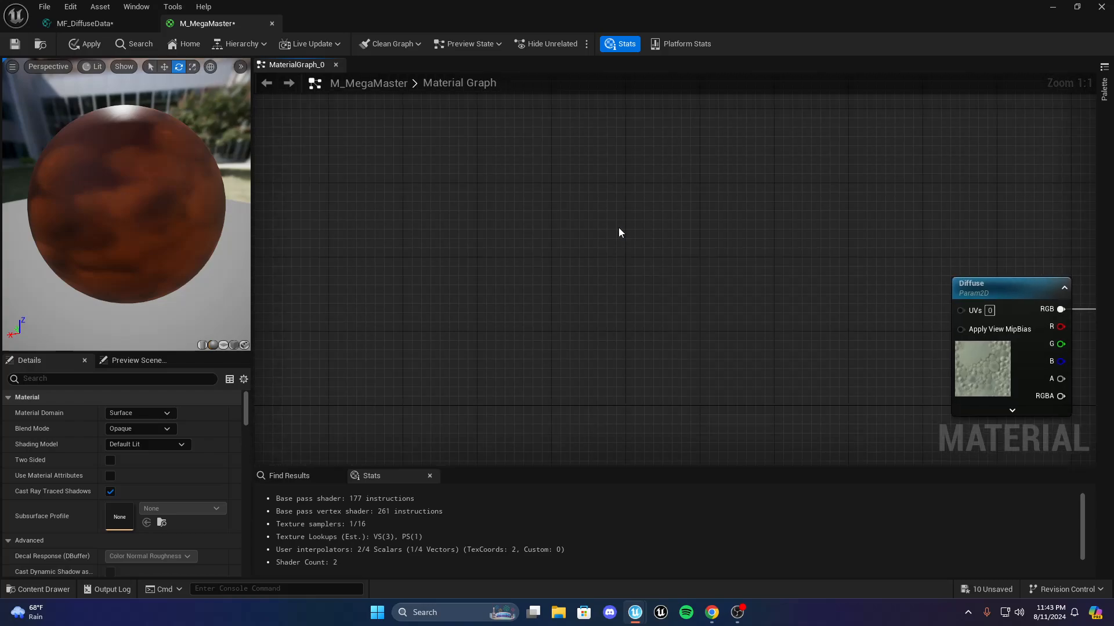
{"action": "key", "text": "u"}
{"action": "left_click", "coordinate": [618, 228]}
{"action": "scroll", "coordinate": [644, 217], "scroll_direction": "down", "scroll_amount": 2}
{"action": "scroll", "coordinate": [806, 305], "scroll_direction": "up", "scroll_amount": 2}
{"action": "scroll", "coordinate": [643, 204], "scroll_direction": "down", "scroll_amount": 2}
{"action": "left_click", "coordinate": [659, 221]}
{"action": "scroll", "coordinate": [584, 189], "scroll_direction": "up", "scroll_amount": 2}
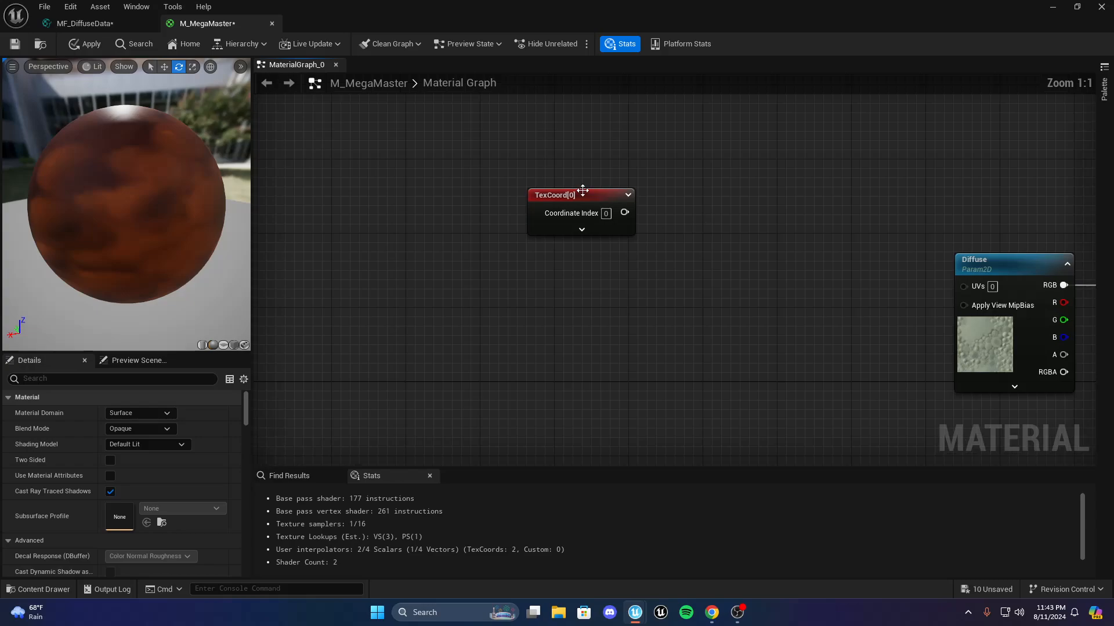
{"action": "scroll", "coordinate": [675, 219], "scroll_direction": "down", "scroll_amount": 3}
{"action": "scroll", "coordinate": [545, 231], "scroll_direction": "up", "scroll_amount": 3}
{"action": "right_click_drag", "start_coordinate": [545, 235], "coordinate": [748, 261]}
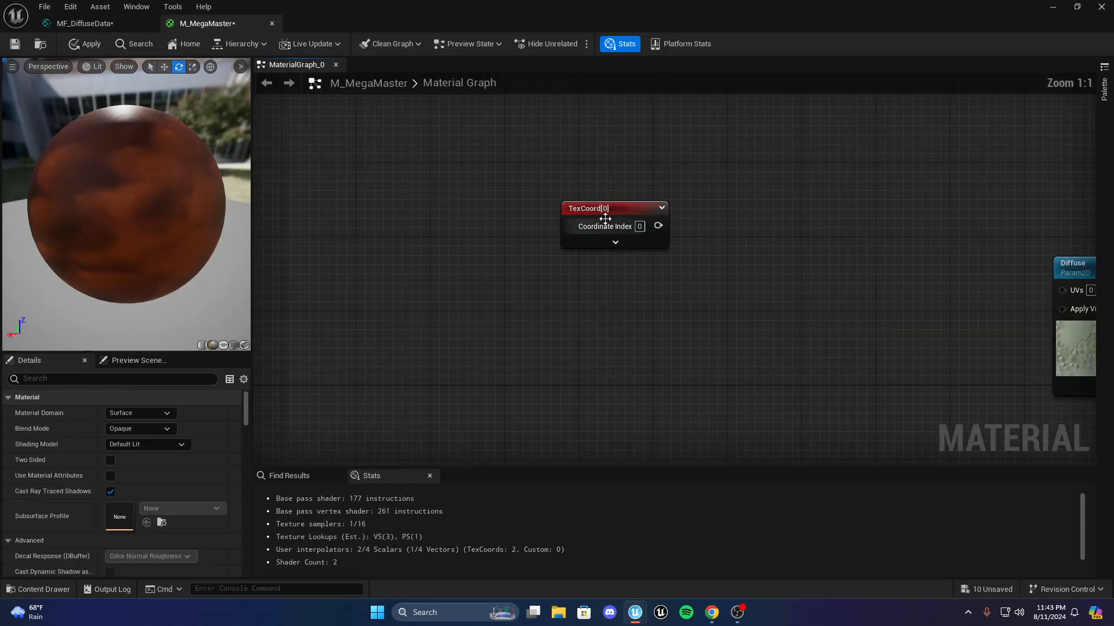
{"action": "left_click", "coordinate": [661, 207]}
{"action": "left_click", "coordinate": [662, 207]}
{"action": "right_click_drag", "start_coordinate": [681, 244], "coordinate": [754, 236]}
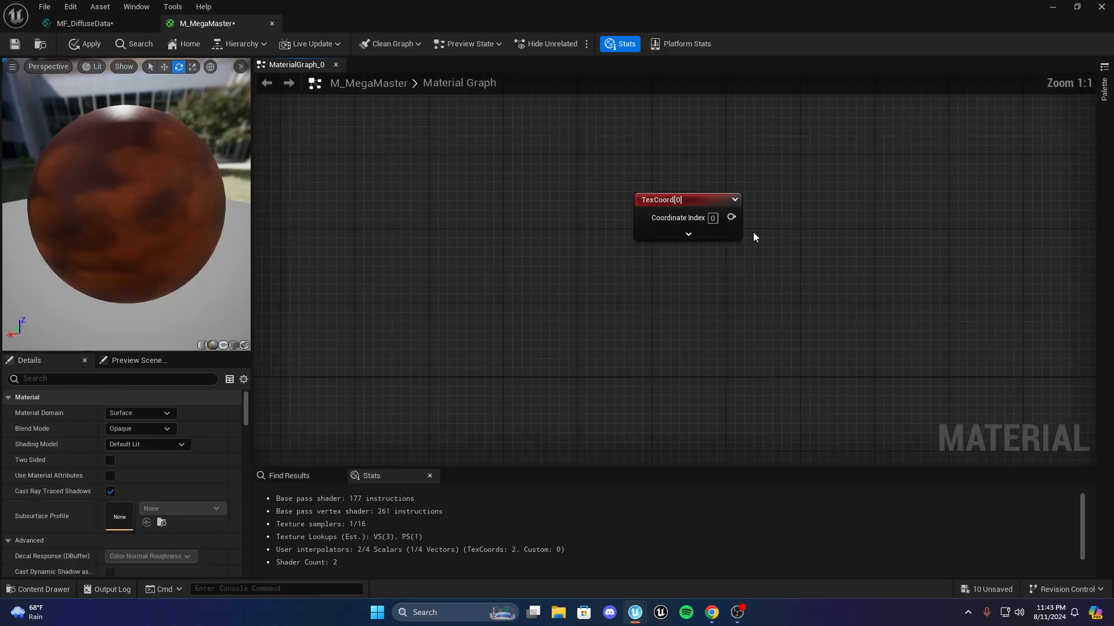
Delete the TexCoord node from the M_MegaMaster graph and hide the asset filters in the Functions folder
{"action": "left_click", "coordinate": [702, 203]}
{"action": "key", "text": "Delete"}
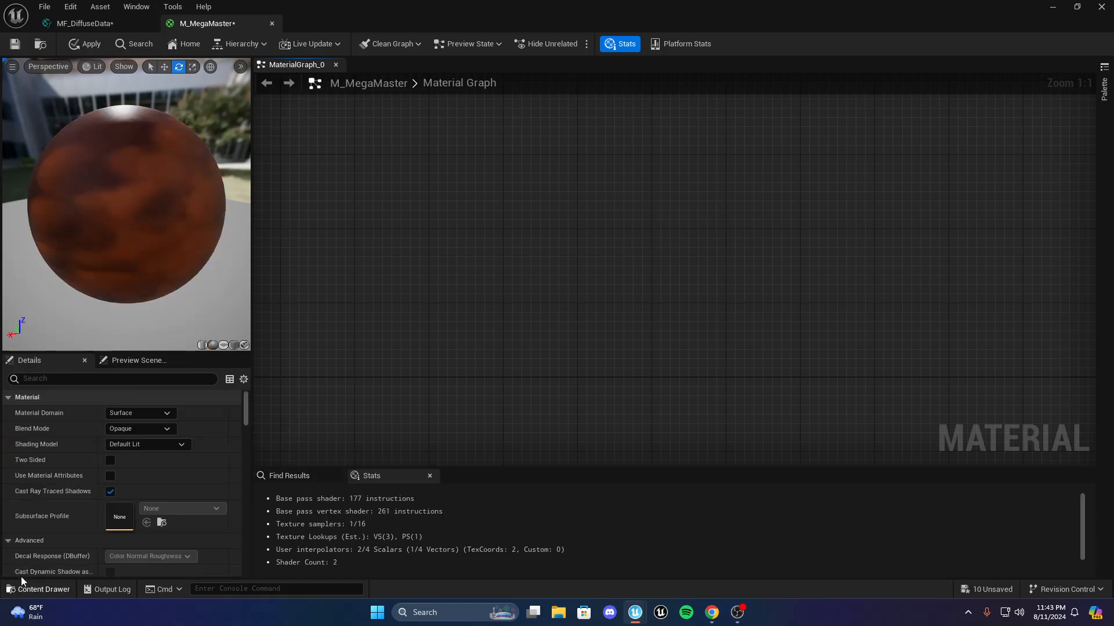
{"action": "left_click", "coordinate": [40, 589]}
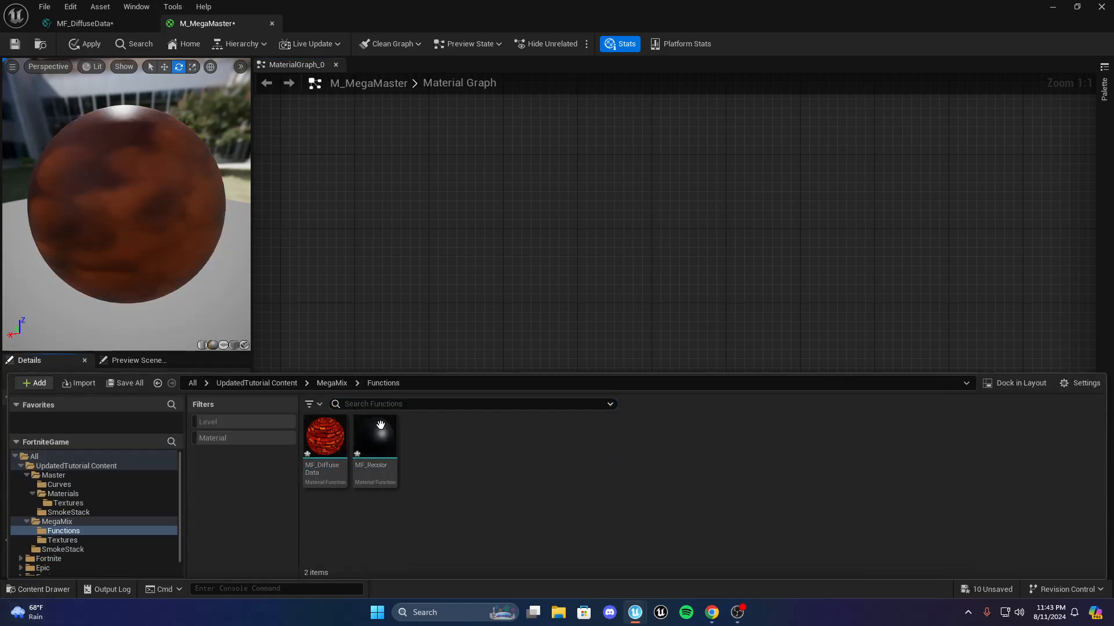
{"action": "left_click", "coordinate": [315, 405]}
{"action": "left_click", "coordinate": [397, 176]}
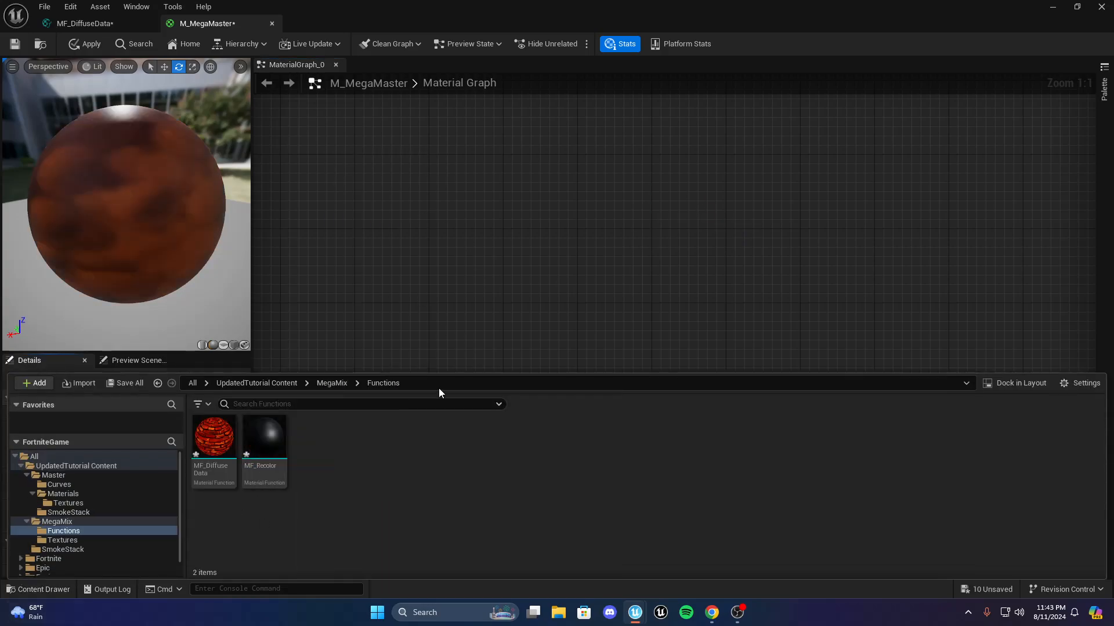
Rename the MF_Recolor material function as MF_TextureData and open it for editing
{"action": "key", "text": "F2"}
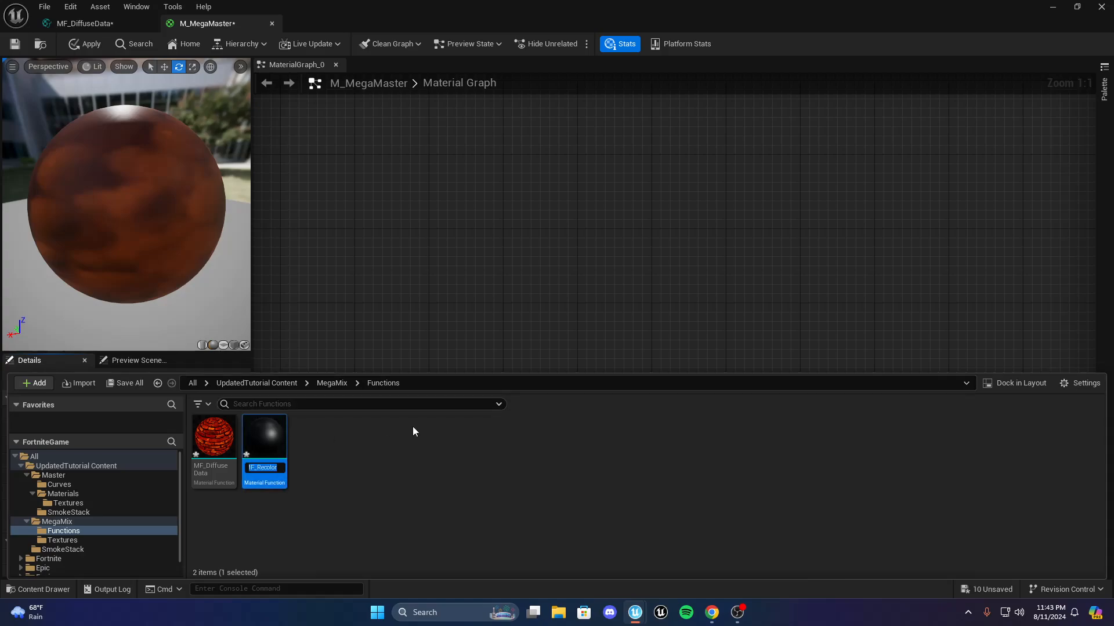
{"action": "type", "text": "MF_"}
{"action": "type", "text": "Textur"}
{"action": "type", "text": "e"}
{"action": "type", "text": "Data"}
{"action": "key", "text": "Return"}
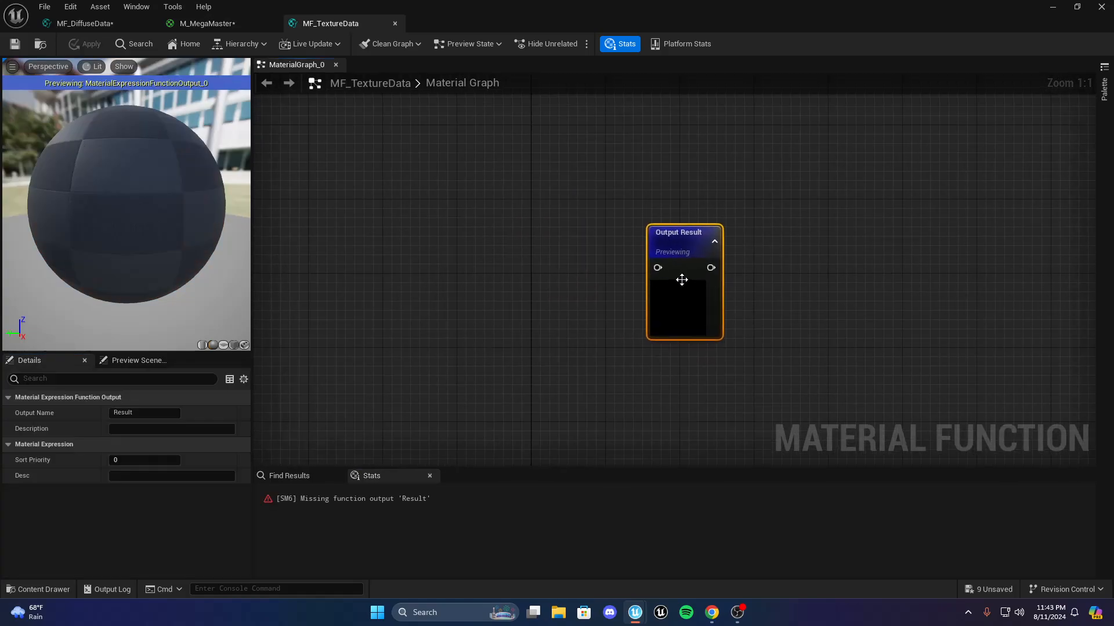
Delete the default Output Result node from the MF_TextureData graph
{"action": "key", "text": "Delete"}
{"action": "left_click", "coordinate": [645, 328]}
{"action": "right_click", "coordinate": [511, 253]}
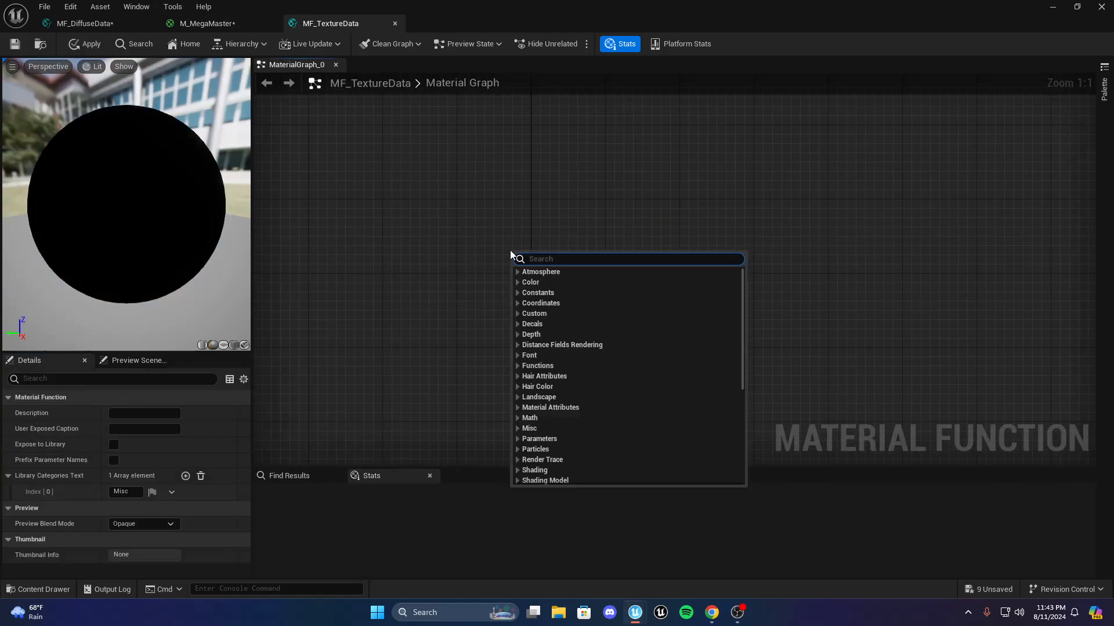
{"action": "type", "text": "etxture"}
{"action": "key", "text": "BackSpace"}
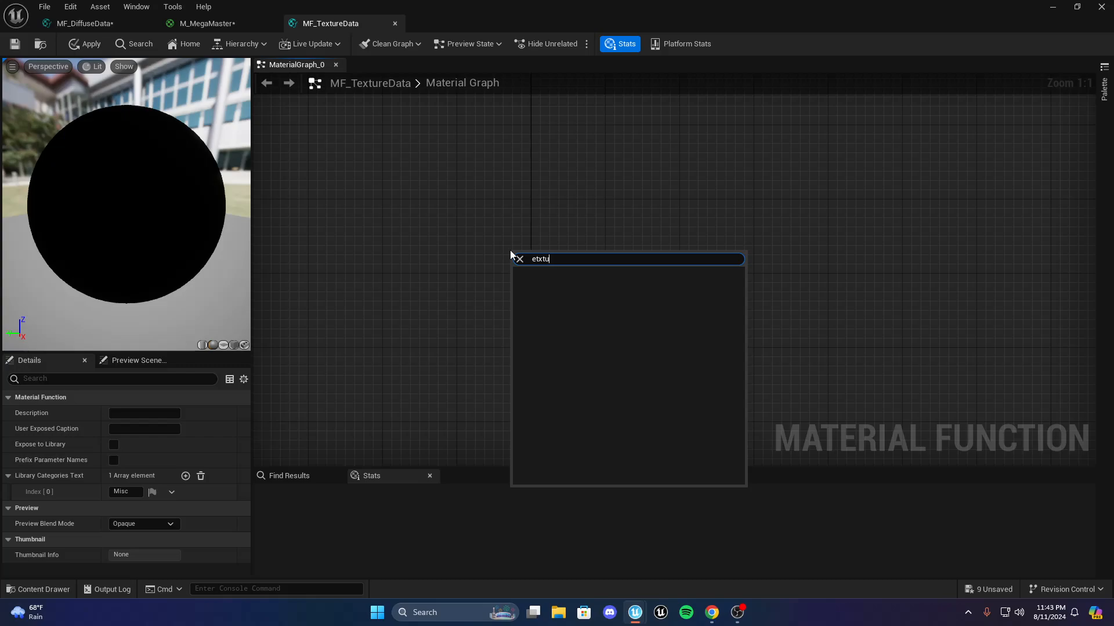
{"action": "left_click", "coordinate": [492, 195]}
Add a FunctionInput node to MF_TextureData and name it CustomPannerTexture
{"action": "right_click", "coordinate": [492, 196]}
{"action": "type", "text": "fun"}
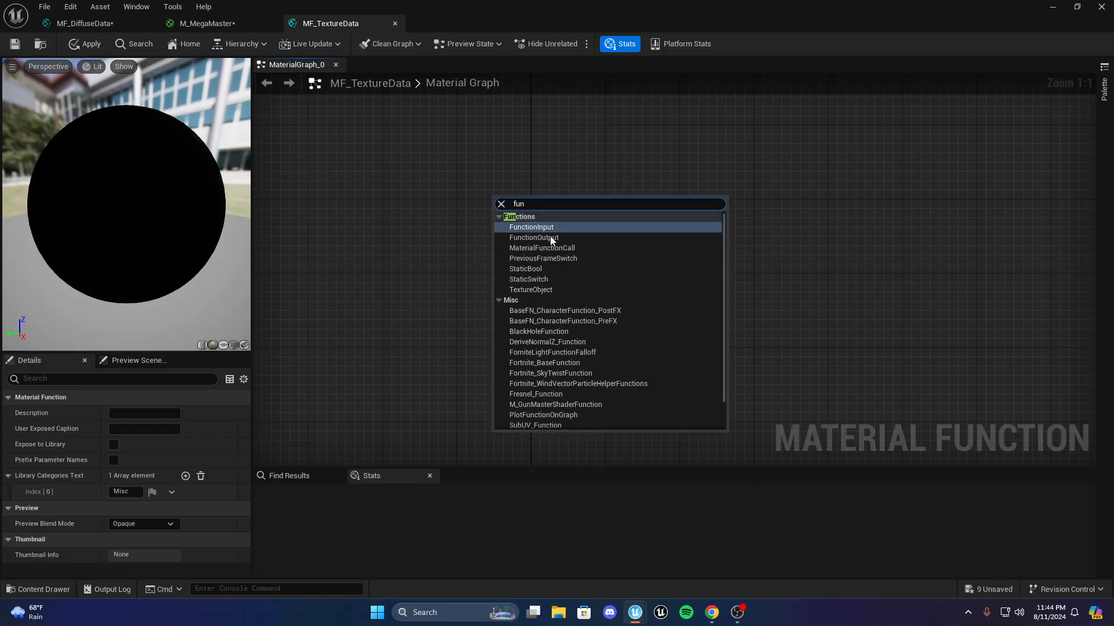
{"action": "left_click", "coordinate": [576, 227]}
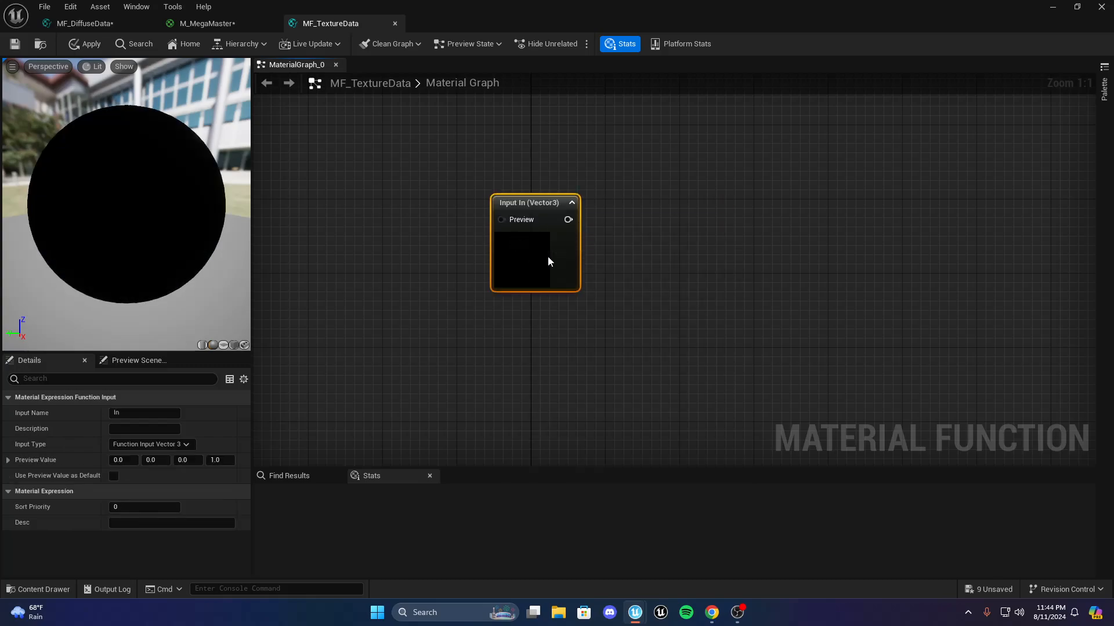
{"action": "left_click", "coordinate": [118, 413]}
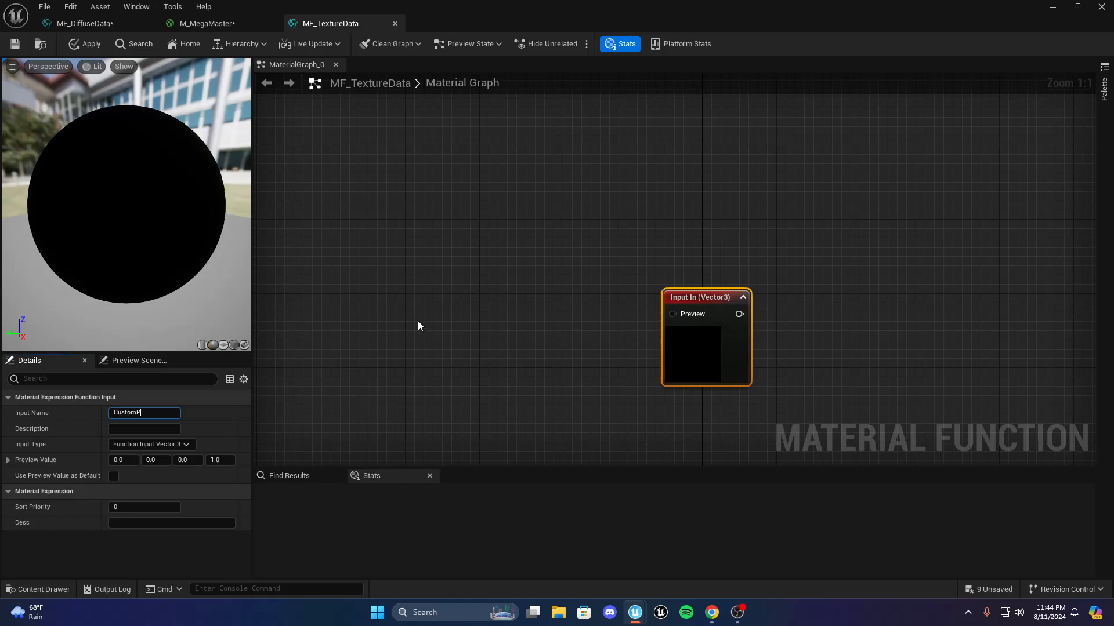
{"action": "key", "text": "Return"}
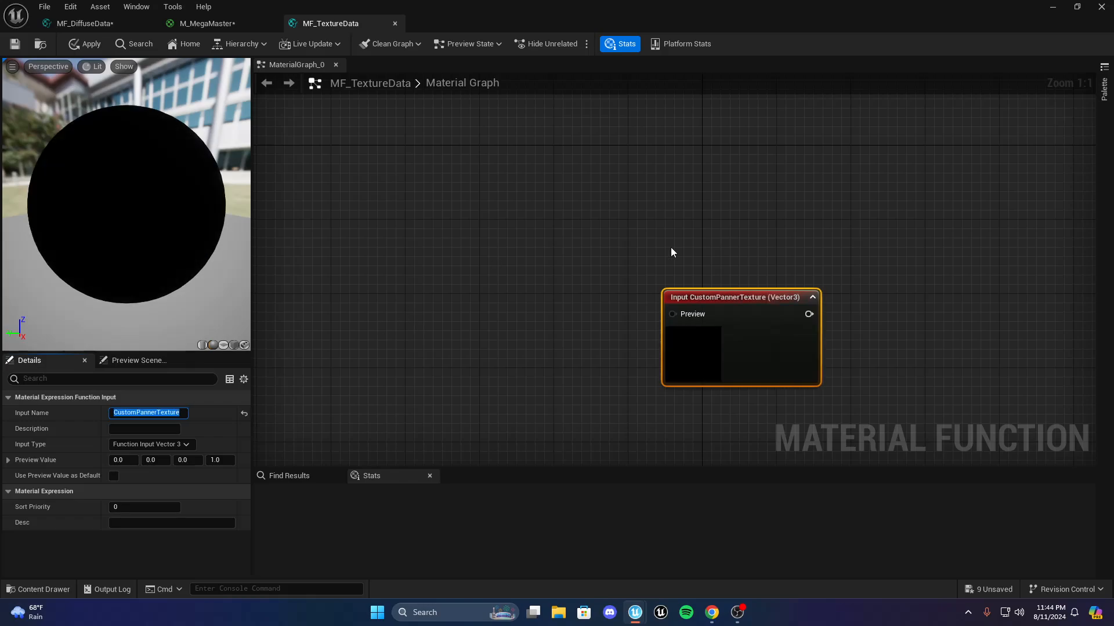
Reposition the CustomPannerTexture input node, leaving free graph space in front of it
{"action": "left_click_drag", "start_coordinate": [748, 301], "coordinate": [549, 269]}
{"action": "left_click", "coordinate": [510, 244]}
{"action": "right_click_drag", "start_coordinate": [513, 300], "coordinate": [621, 278]}
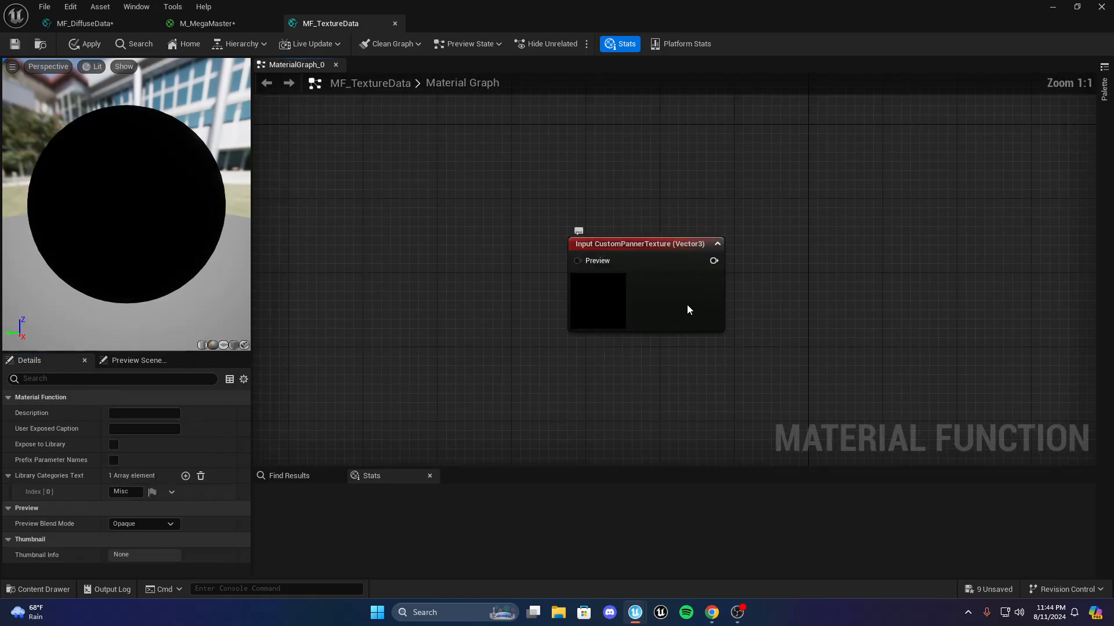
{"action": "left_click", "coordinate": [687, 305]}
{"action": "left_click", "coordinate": [506, 260]}
{"action": "right_click_drag", "start_coordinate": [506, 259], "coordinate": [632, 269]}
{"action": "left_click_drag", "start_coordinate": [777, 290], "coordinate": [694, 300]}
{"action": "left_click", "coordinate": [883, 297]}
{"action": "right_click_drag", "start_coordinate": [683, 316], "coordinate": [824, 318]}
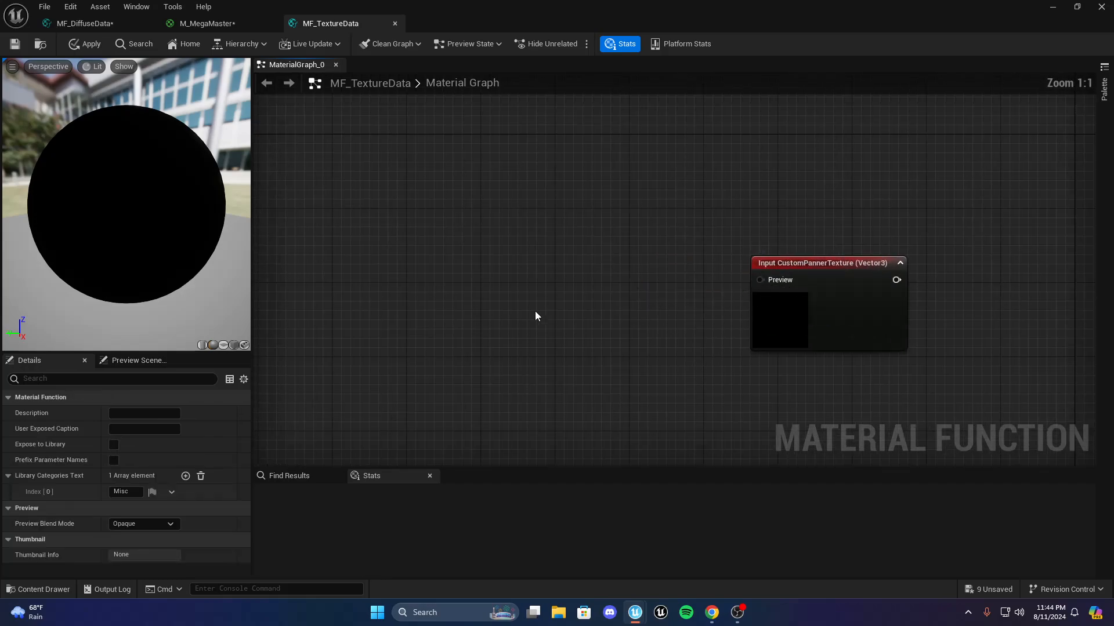
{"action": "right_click_drag", "start_coordinate": [534, 316], "coordinate": [491, 347]}
Open the MegaMix Textures folder and start importing a file into it
{"action": "left_click", "coordinate": [62, 585]}
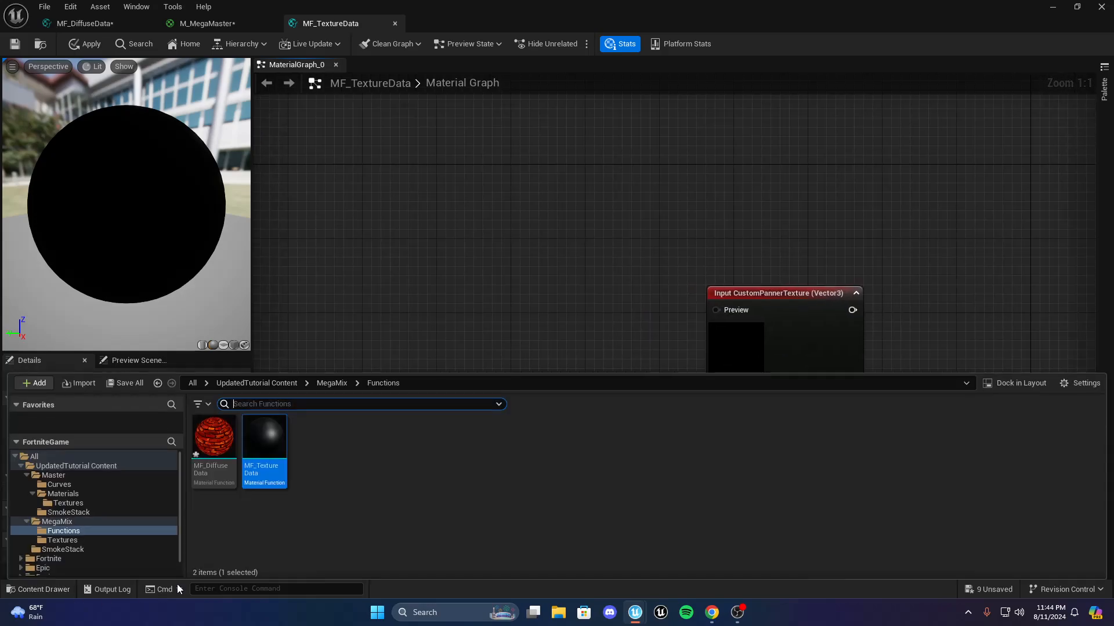
{"action": "left_click", "coordinate": [82, 383]}
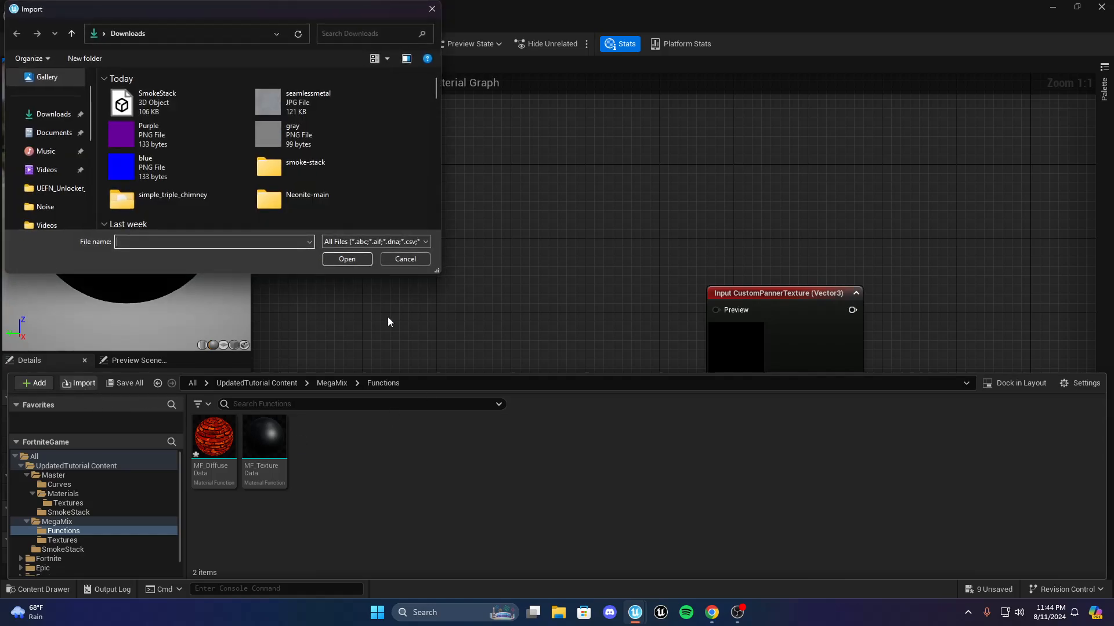
{"action": "left_click", "coordinate": [407, 259]}
{"action": "left_click", "coordinate": [332, 384]}
{"action": "left_click", "coordinate": [296, 434]}
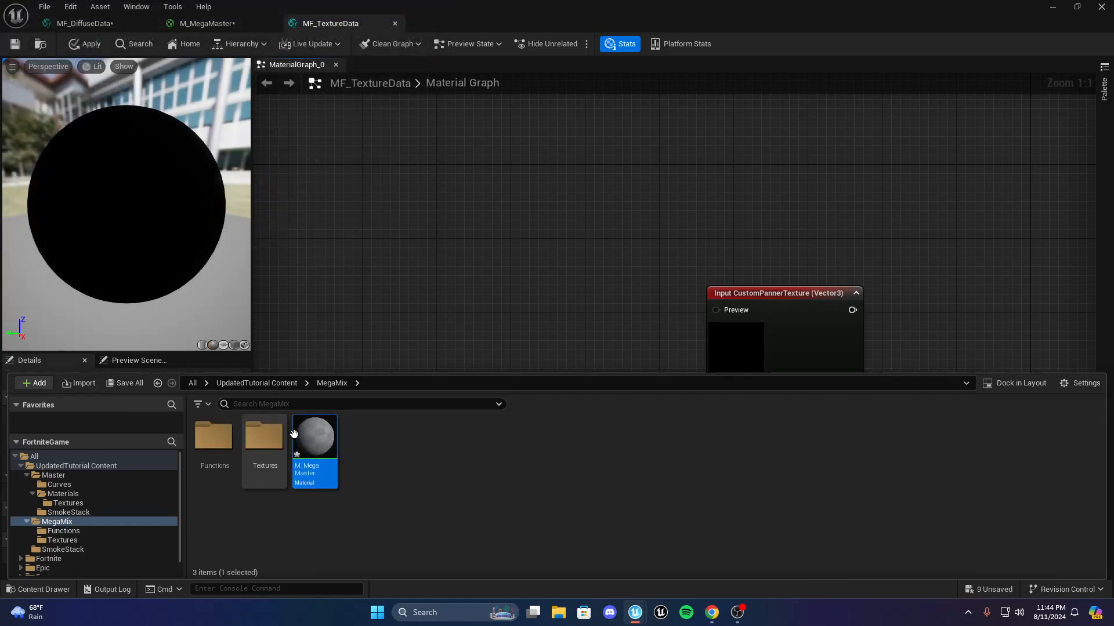
{"action": "double_click", "coordinate": [264, 436]}
{"action": "left_click", "coordinate": [81, 384]}
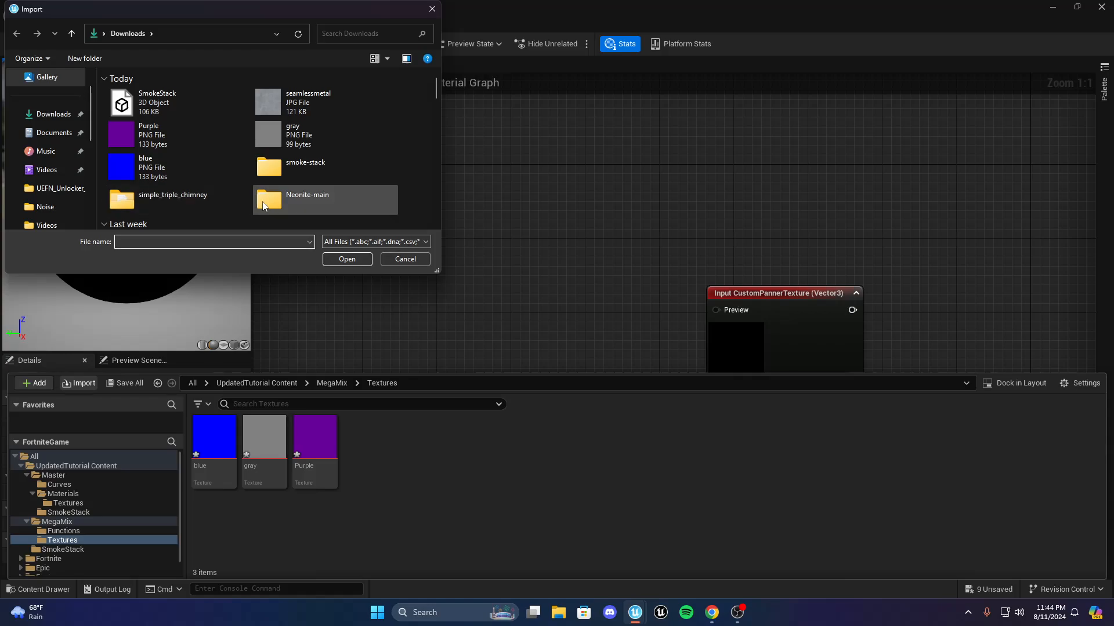
Browse the import dialog to the Noise folder inside Assets, Textures on the Storage (D:) drive
{"action": "scroll", "coordinate": [207, 178], "scroll_direction": "down", "scroll_amount": 10}
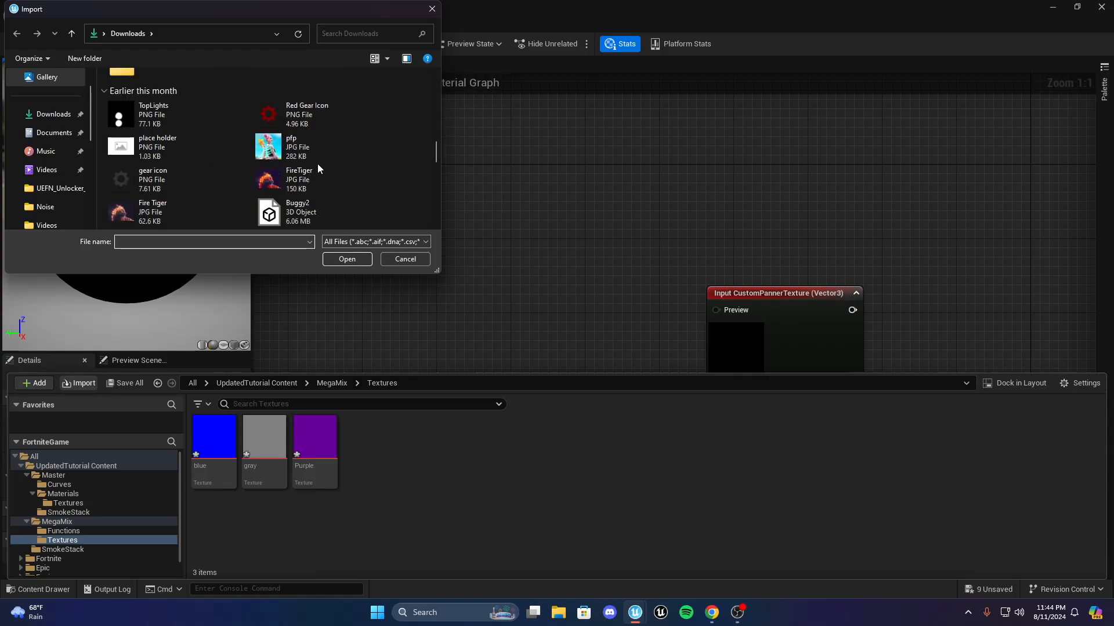
{"action": "scroll", "coordinate": [320, 171], "scroll_direction": "down", "scroll_amount": 10}
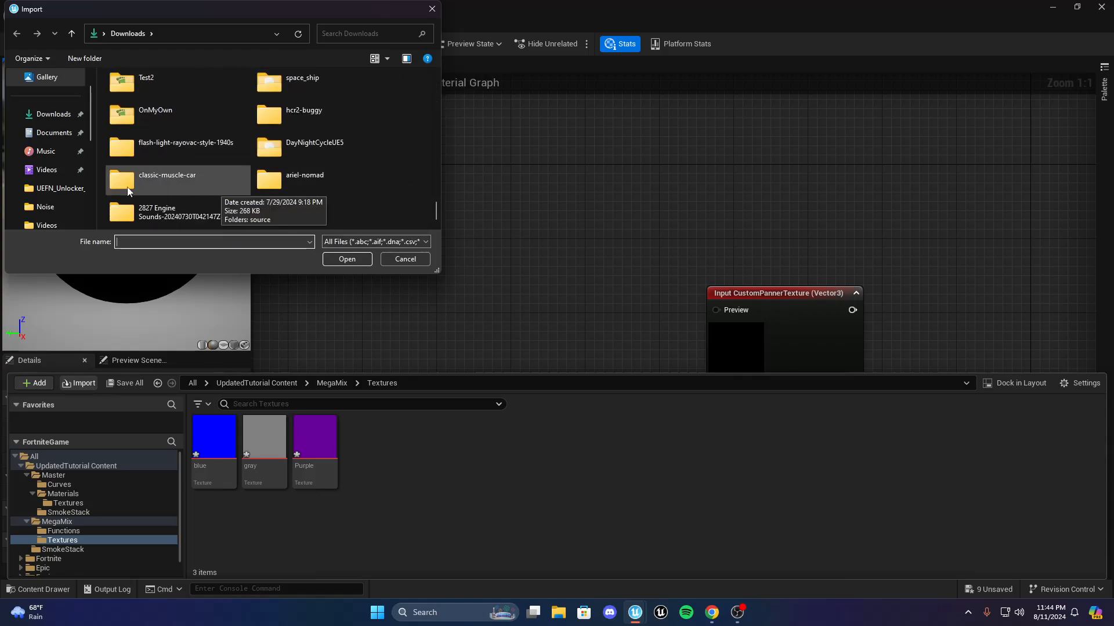
{"action": "scroll", "coordinate": [69, 185], "scroll_direction": "down", "scroll_amount": 5}
{"action": "left_click", "coordinate": [54, 169]}
{"action": "scroll", "coordinate": [198, 174], "scroll_direction": "down", "scroll_amount": 5}
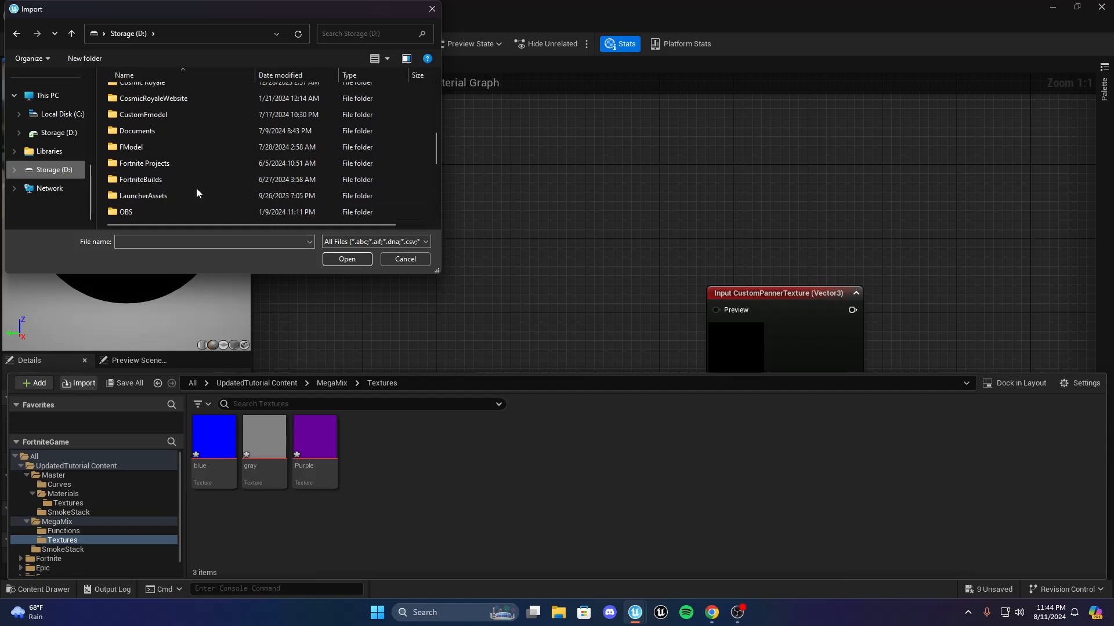
{"action": "scroll", "coordinate": [197, 186], "scroll_direction": "up", "scroll_amount": 5}
{"action": "double_click", "coordinate": [196, 174]}
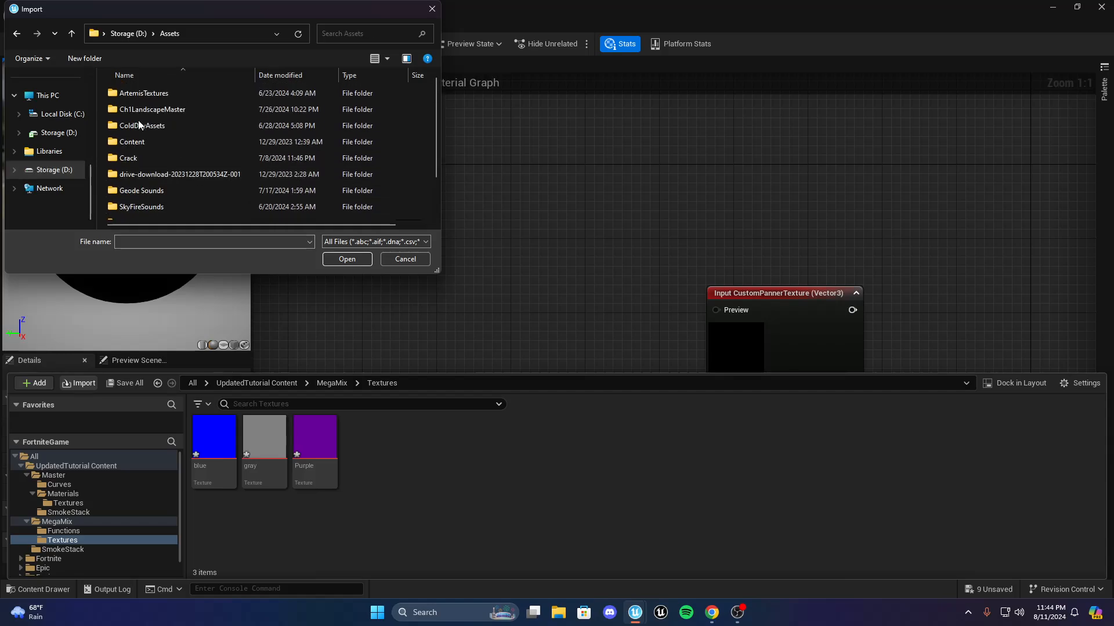
{"action": "scroll", "coordinate": [183, 171], "scroll_direction": "down", "scroll_amount": 1}
{"action": "double_click", "coordinate": [192, 195]}
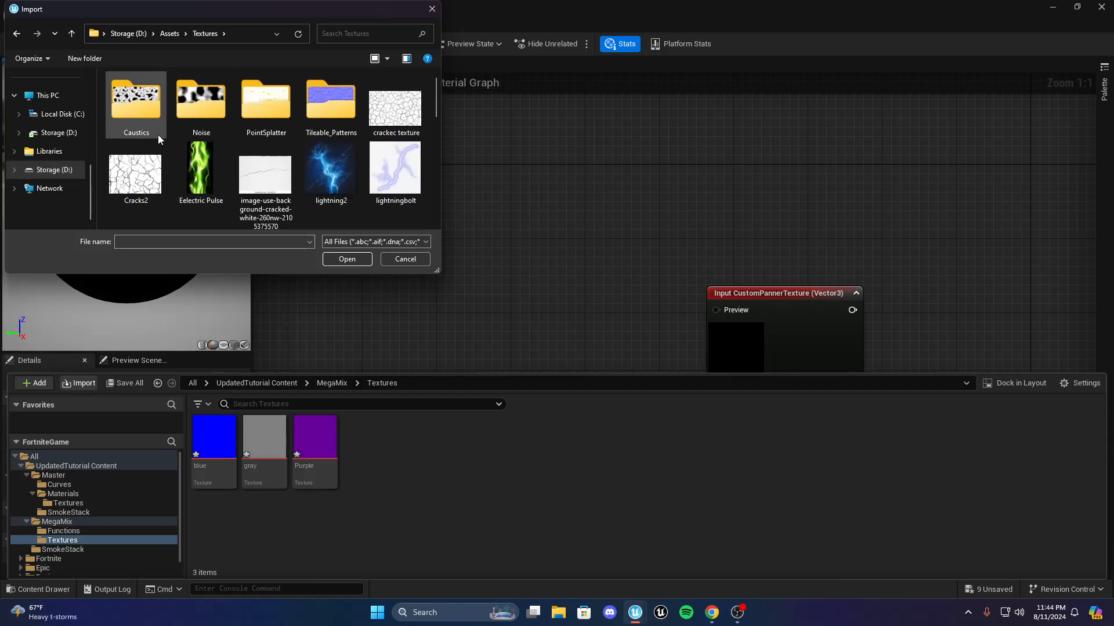
{"action": "double_click", "coordinate": [204, 107]}
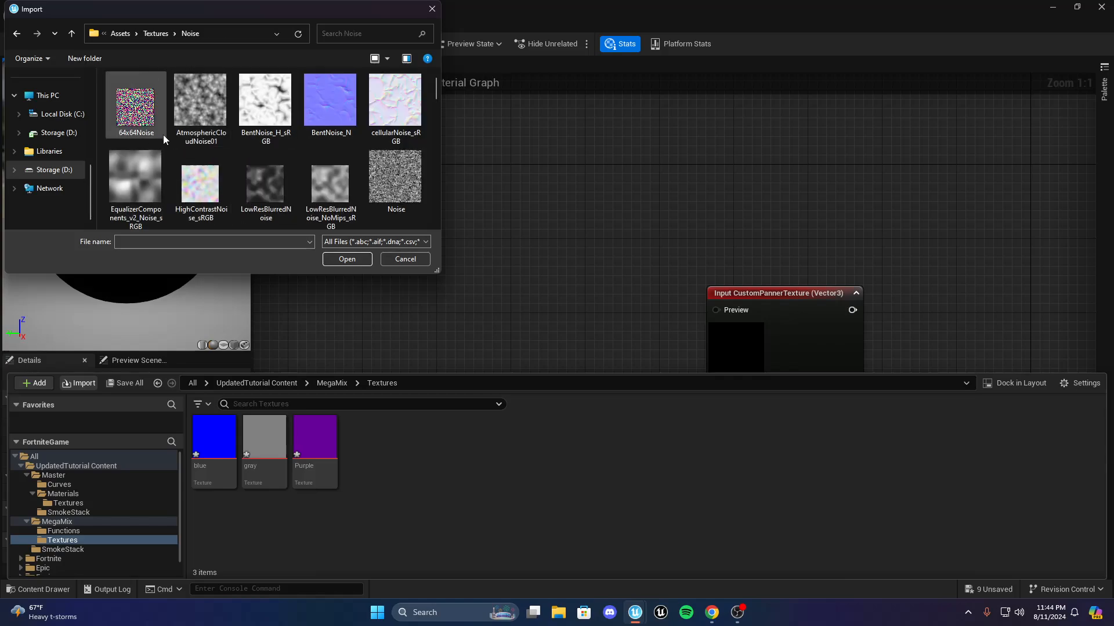
Import the Noise texture file into the Textures folder
{"action": "left_click", "coordinate": [315, 116]}
{"action": "left_click", "coordinate": [328, 181]}
{"action": "left_click", "coordinate": [396, 176]}
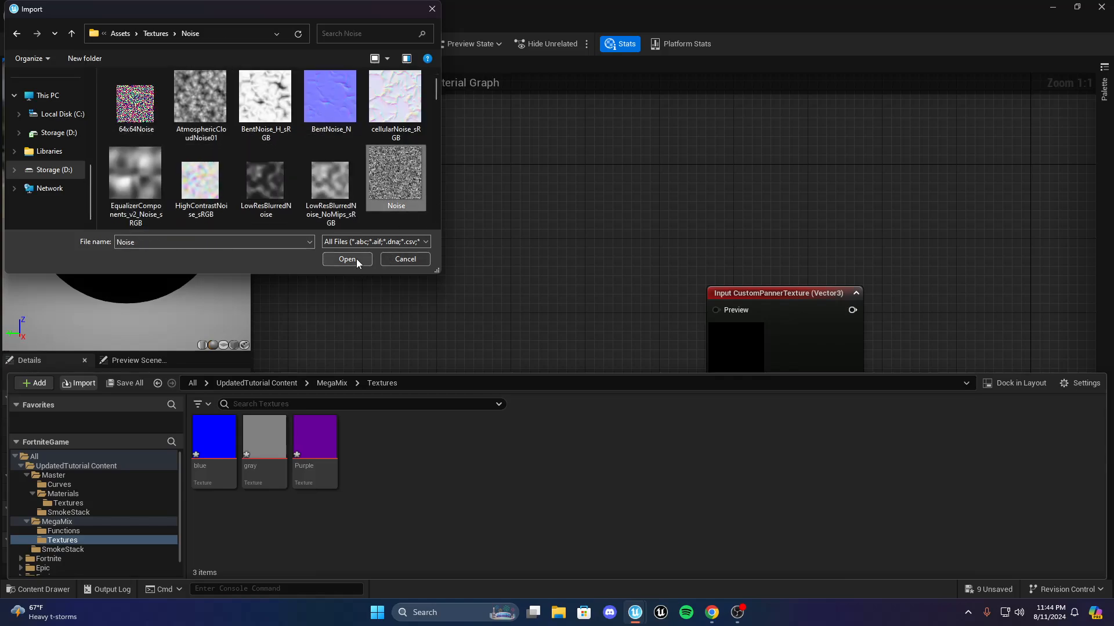
{"action": "left_click", "coordinate": [347, 259]}
Place the Noise texture in the graph as a Texture Sample and connect its RGB output to the CustomPannerTexture Preview input
{"action": "left_click_drag", "start_coordinate": [315, 441], "coordinate": [471, 250]}
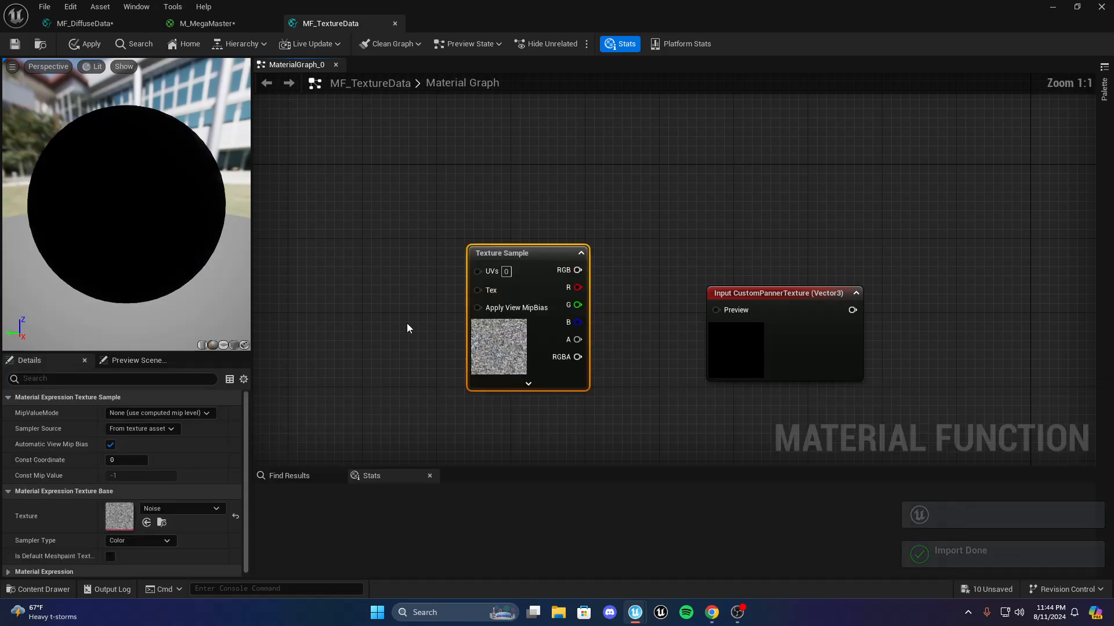
{"action": "right_click_drag", "start_coordinate": [540, 342], "coordinate": [527, 306]}
{"action": "left_click_drag", "start_coordinate": [558, 234], "coordinate": [701, 273]}
{"action": "left_click_drag", "start_coordinate": [468, 298], "coordinate": [473, 366]}
{"action": "left_click", "coordinate": [609, 331]}
{"action": "right_click_drag", "start_coordinate": [526, 355], "coordinate": [543, 326]}
{"action": "left_click_drag", "start_coordinate": [522, 338], "coordinate": [502, 302]}
{"action": "left_click", "coordinate": [657, 290]}
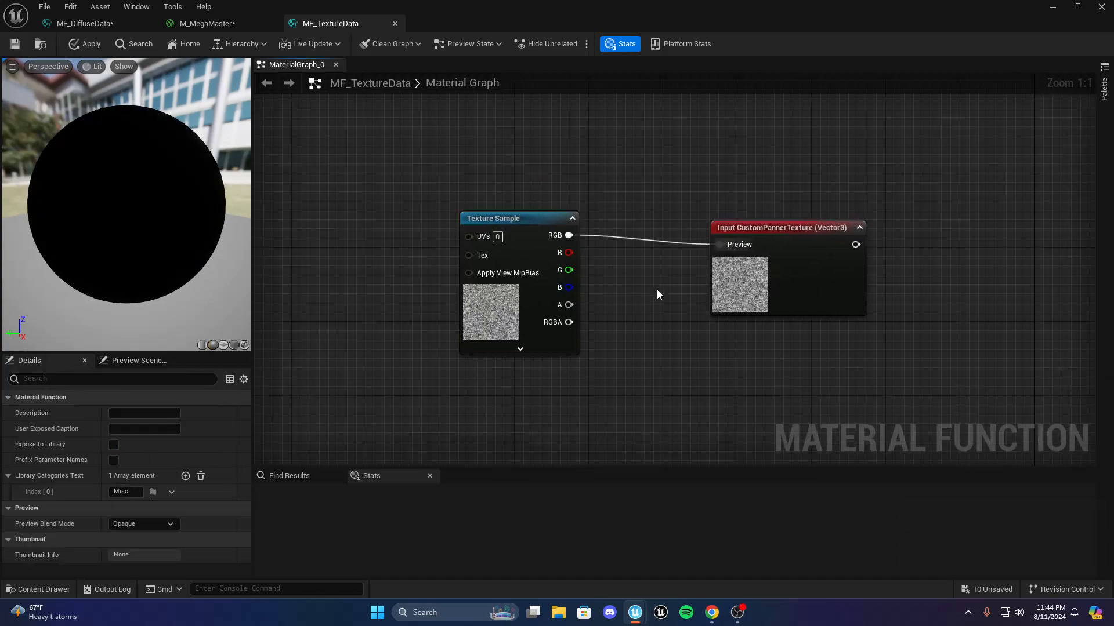
Save all modified assets
{"action": "key", "text": "ctrl+shift+s"}
{"action": "right_click_drag", "start_coordinate": [887, 237], "coordinate": [719, 256]}
{"action": "left_click_drag", "start_coordinate": [348, 326], "coordinate": [404, 336]}
{"action": "left_click", "coordinate": [551, 310]}
{"action": "right_click_drag", "start_coordinate": [506, 312], "coordinate": [522, 226]}
{"action": "left_click", "coordinate": [522, 290]}
{"action": "left_click", "coordinate": [614, 285]}
{"action": "scroll", "coordinate": [214, 285], "scroll_direction": "down", "scroll_amount": 3}
Create a Texture Sample node from the CustomPannerTexture output, wired into its UVs, and position it after the input node
{"action": "left_click_drag", "start_coordinate": [496, 226], "coordinate": [574, 235]}
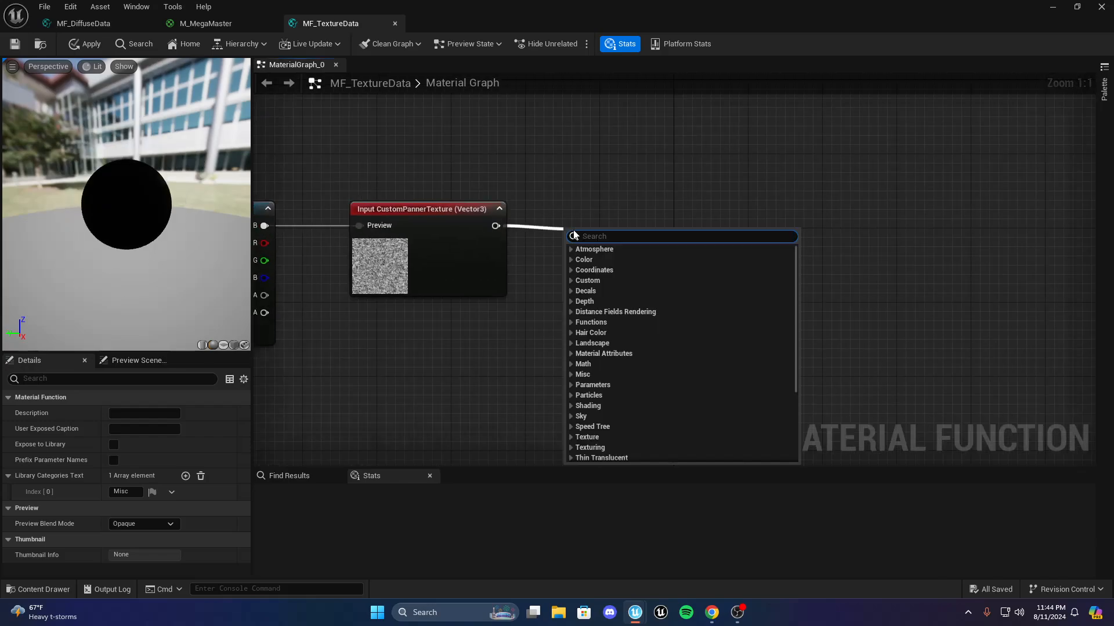
{"action": "type", "text": "texture"}
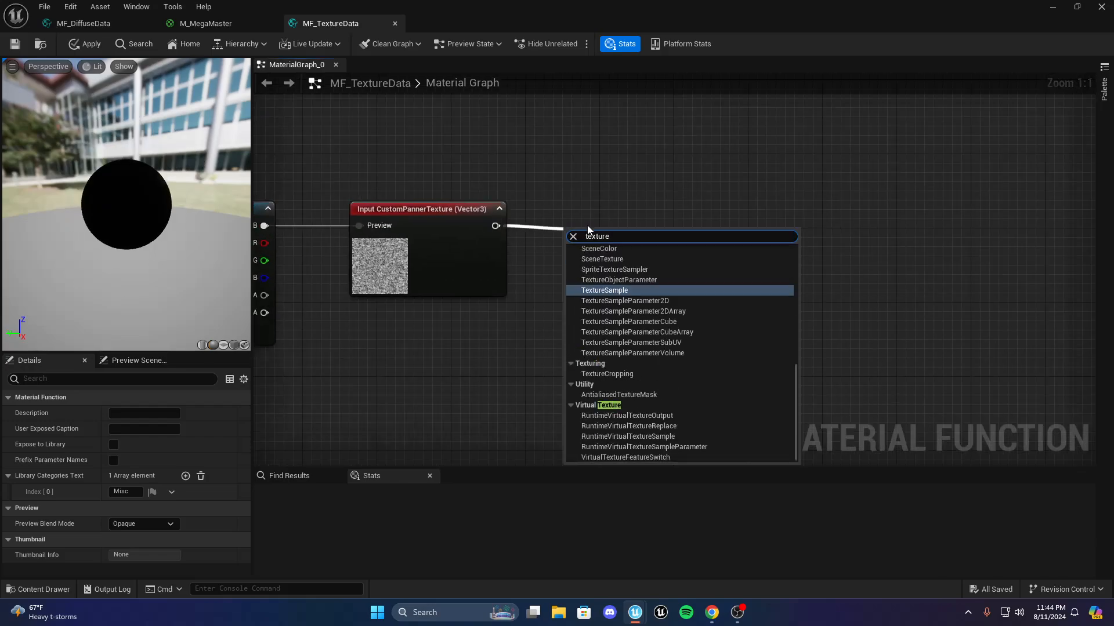
{"action": "scroll", "coordinate": [615, 293], "scroll_direction": "up", "scroll_amount": 3}
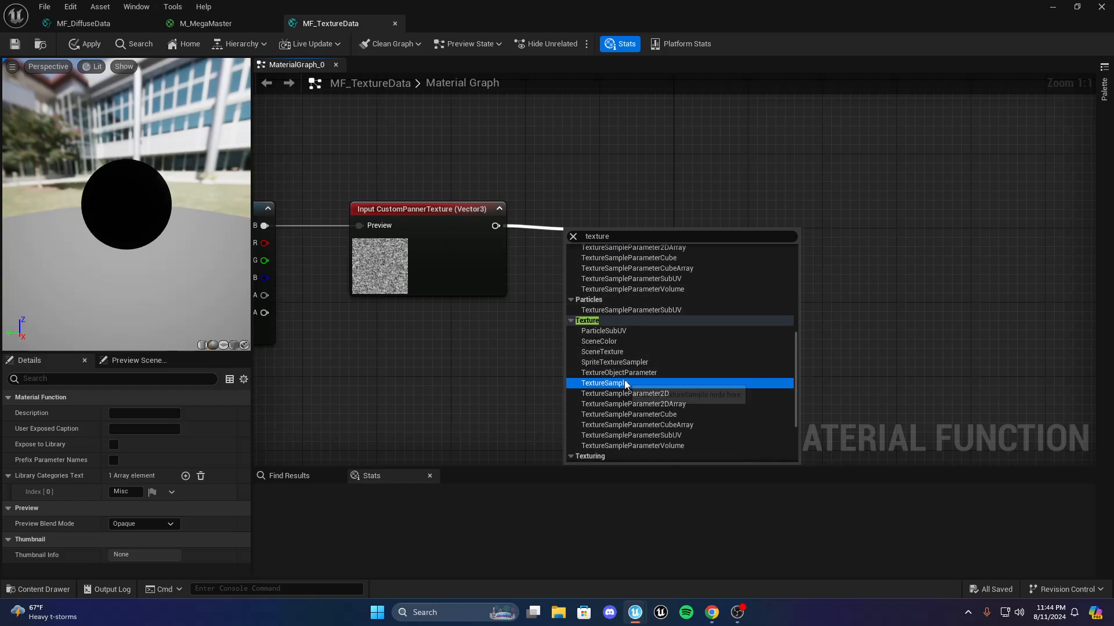
{"action": "left_click", "coordinate": [625, 383]}
{"action": "scroll", "coordinate": [625, 377], "scroll_direction": "down", "scroll_amount": 2}
{"action": "scroll", "coordinate": [624, 326], "scroll_direction": "up", "scroll_amount": 2}
{"action": "left_click_drag", "start_coordinate": [557, 335], "coordinate": [561, 273]}
{"action": "left_click", "coordinate": [673, 296]}
{"action": "scroll", "coordinate": [673, 296], "scroll_direction": "down", "scroll_amount": 2}
{"action": "left_click", "coordinate": [637, 334]}
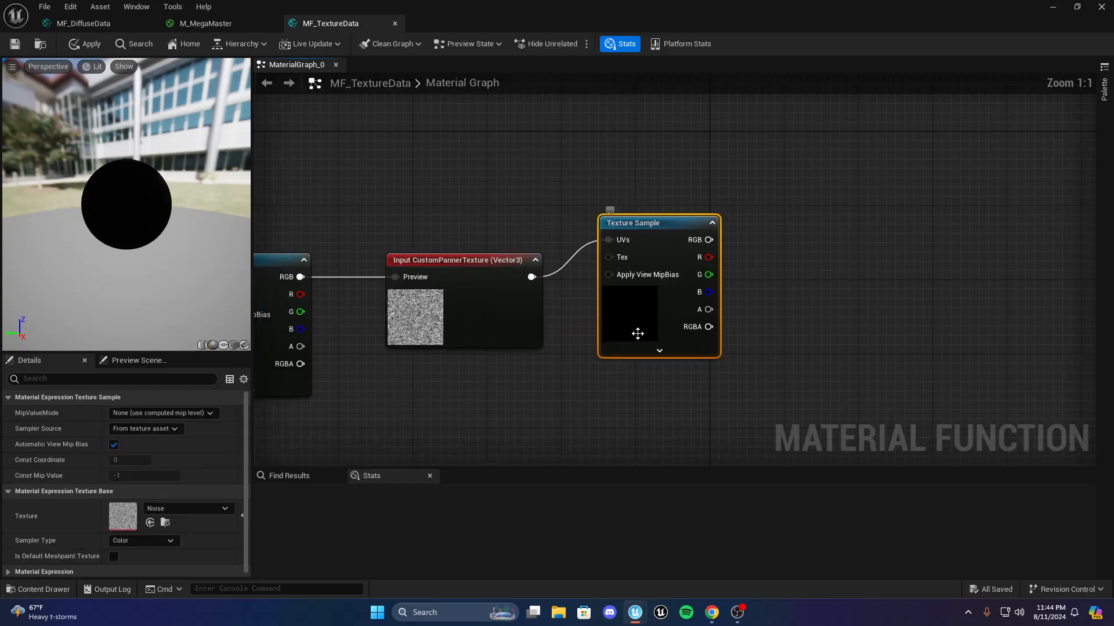
{"action": "left_click_drag", "start_coordinate": [637, 334], "coordinate": [629, 344]}
Try to connect the CustomPannerTexture output to the Tex input of the new Texture Sample
{"action": "left_click", "coordinate": [556, 296]}
{"action": "scroll", "coordinate": [555, 290], "scroll_direction": "down", "scroll_amount": 1}
{"action": "right_click_drag", "start_coordinate": [553, 284], "coordinate": [628, 246]}
{"action": "scroll", "coordinate": [581, 283], "scroll_direction": "up", "scroll_amount": 1}
{"action": "left_click_drag", "start_coordinate": [607, 241], "coordinate": [678, 235]}
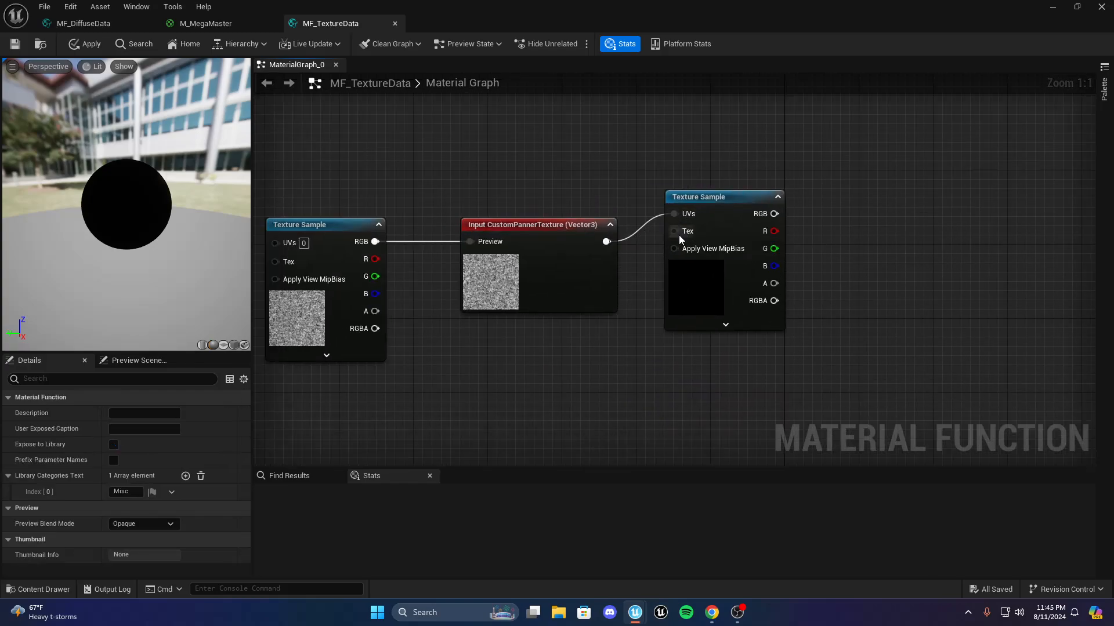
{"action": "scroll", "coordinate": [679, 235], "scroll_direction": "down", "scroll_amount": 1}
{"action": "right_click_drag", "start_coordinate": [599, 277], "coordinate": [610, 312]}
{"action": "scroll", "coordinate": [610, 312], "scroll_direction": "up", "scroll_amount": 1}
Delete the Noise Texture Sample that feeds the CustomPannerTexture preview
{"action": "left_click", "coordinate": [538, 317]}
{"action": "right_click", "coordinate": [529, 310]}
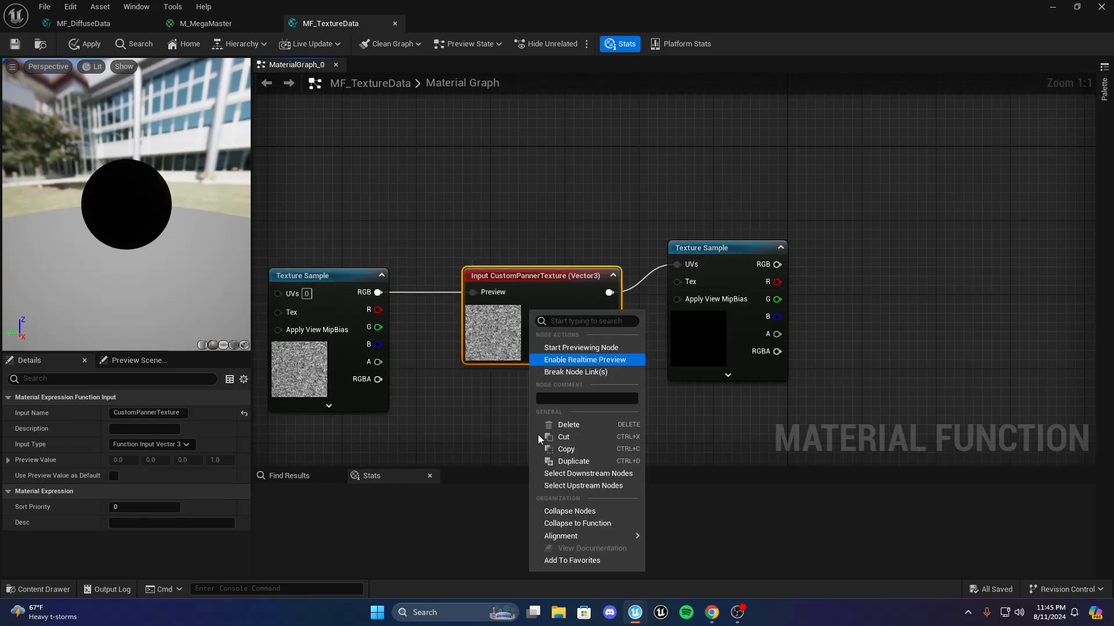
{"action": "left_click", "coordinate": [478, 441]}
{"action": "right_click_drag", "start_coordinate": [474, 395], "coordinate": [576, 386]}
{"action": "left_click", "coordinate": [608, 326]}
{"action": "left_click", "coordinate": [468, 356]}
{"action": "right_click_drag", "start_coordinate": [607, 319], "coordinate": [650, 307]}
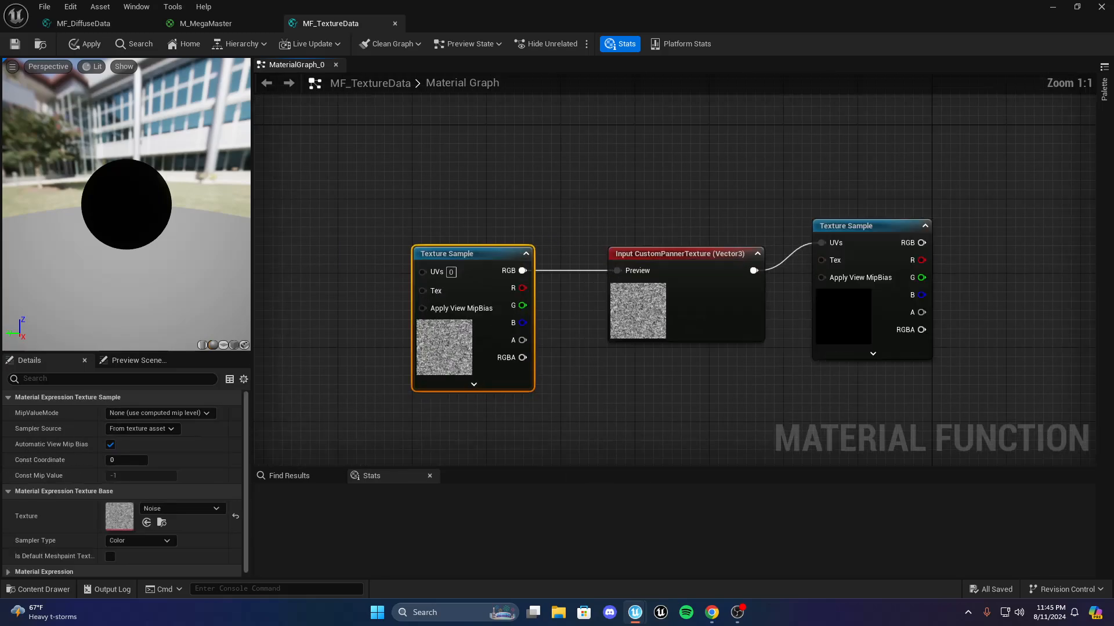
{"action": "right_click_drag", "start_coordinate": [472, 351], "coordinate": [617, 337]}
{"action": "key", "text": "Delete"}
Add a TextureSampleParameter2D node before the CustomPannerTexture input
{"action": "right_click", "coordinate": [565, 313]}
{"action": "type", "text": "2"}
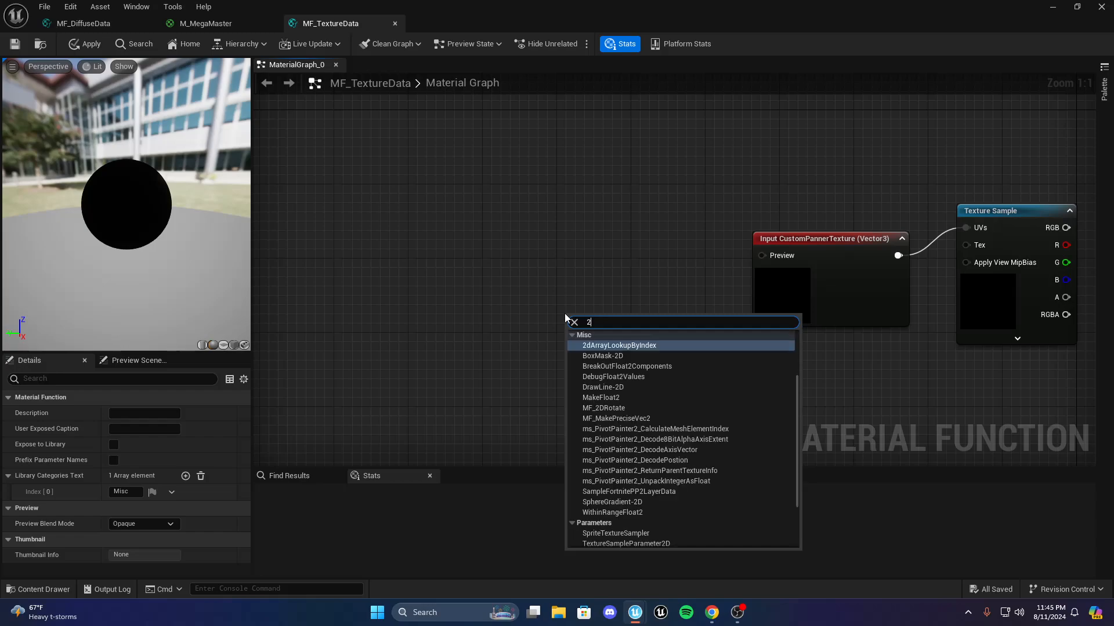
{"action": "type", "text": "d"}
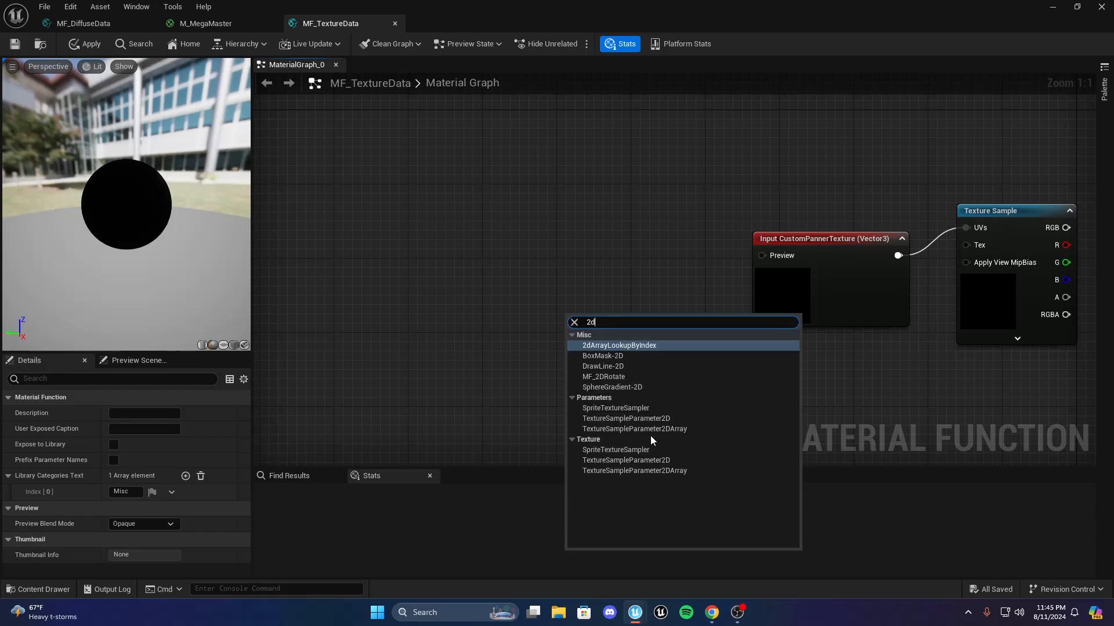
{"action": "left_click", "coordinate": [653, 419]}
{"action": "left_click_drag", "start_coordinate": [642, 452], "coordinate": [565, 373]}
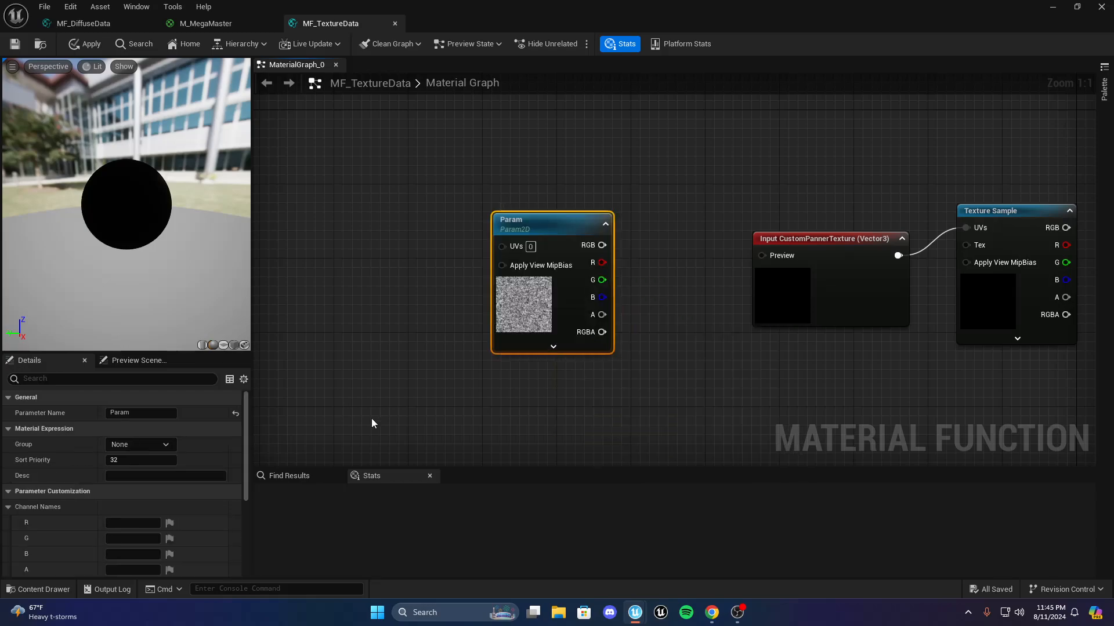
{"action": "left_click", "coordinate": [372, 419]}
Connect the RGB output of the Param texture node to the Preview input of CustomPannerTexture
{"action": "right_click_drag", "start_coordinate": [627, 308], "coordinate": [546, 301]}
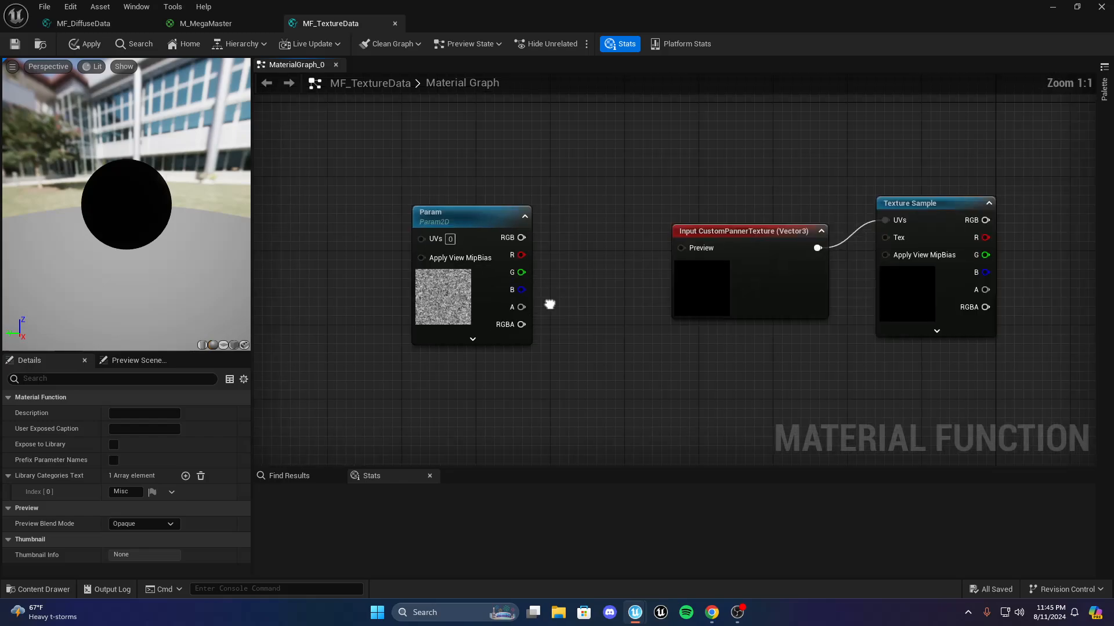
{"action": "right_click_drag", "start_coordinate": [527, 244], "coordinate": [537, 284]}
{"action": "left_click_drag", "start_coordinate": [722, 289], "coordinate": [722, 288]}
{"action": "right_click_drag", "start_coordinate": [637, 334], "coordinate": [586, 339]}
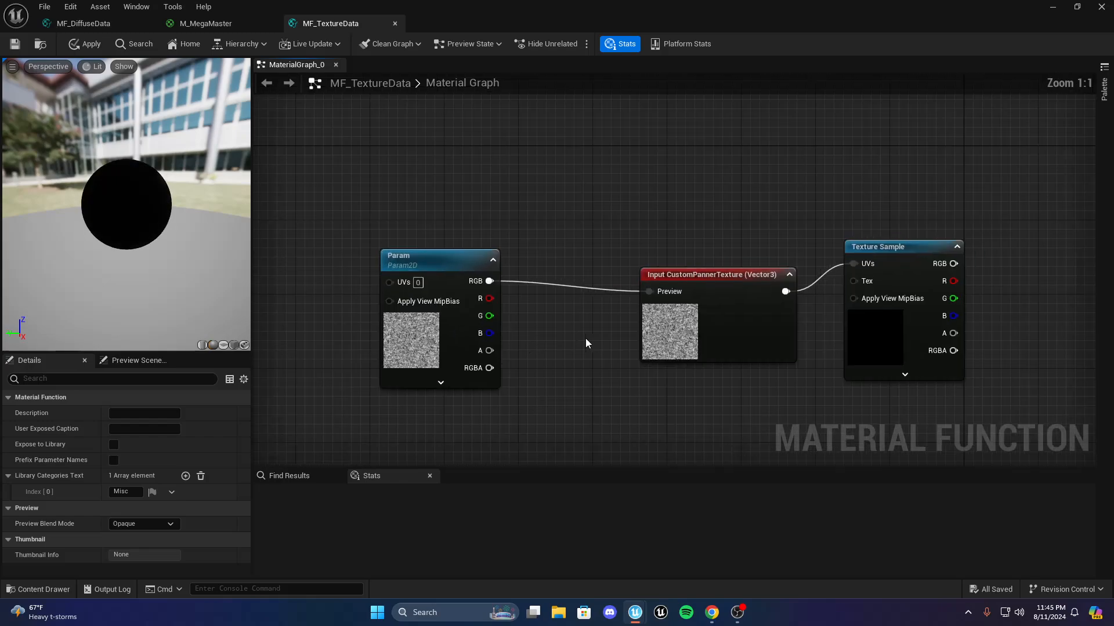
Set the CustomPannerTexture input type to Function Input Texture 2D
{"action": "right_click_drag", "start_coordinate": [750, 324], "coordinate": [550, 355]}
{"action": "left_click_drag", "start_coordinate": [585, 324], "coordinate": [669, 314]}
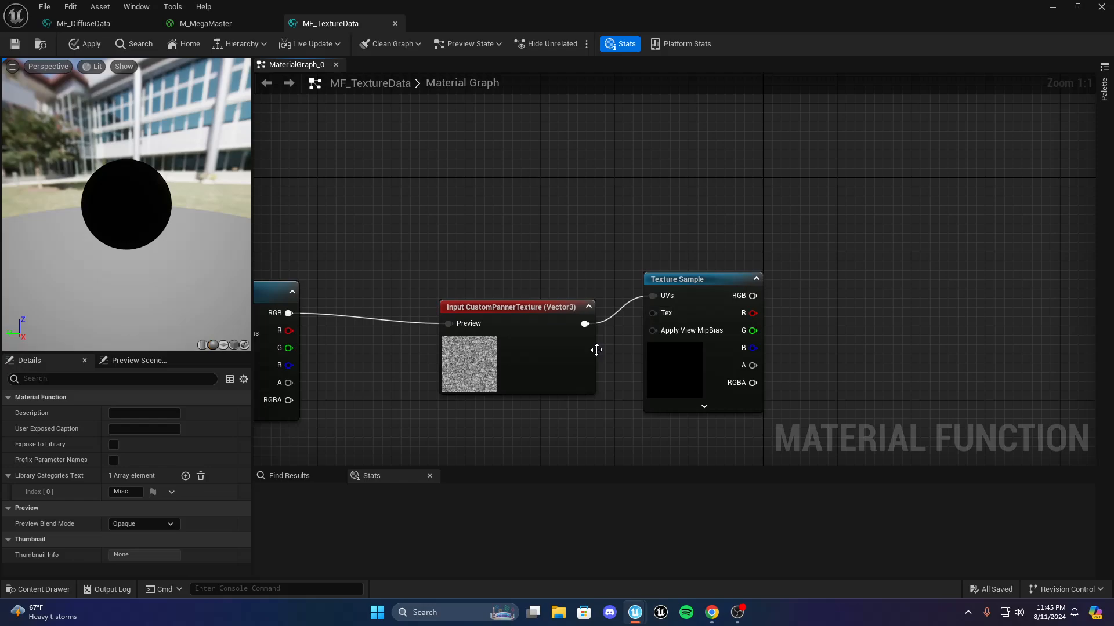
{"action": "right_click_drag", "start_coordinate": [595, 350], "coordinate": [598, 349]}
{"action": "left_click", "coordinate": [571, 348]}
{"action": "left_click", "coordinate": [188, 443]}
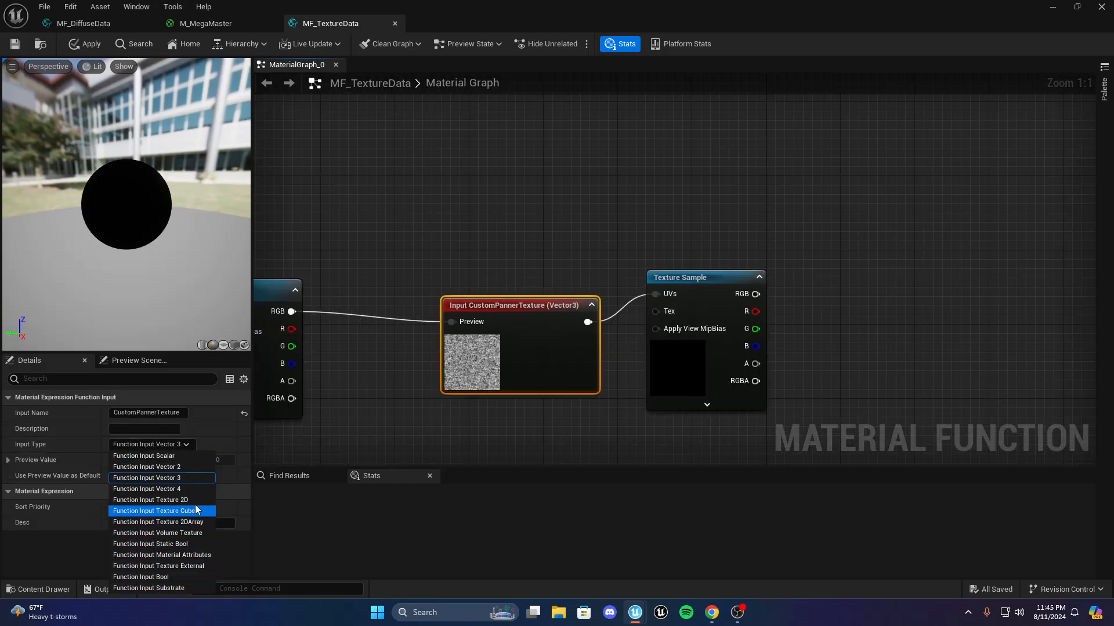
{"action": "left_click", "coordinate": [358, 514]}
{"action": "scroll", "coordinate": [411, 337], "scroll_direction": "down", "scroll_amount": 1}
{"action": "scroll", "coordinate": [406, 342], "scroll_direction": "up", "scroll_amount": 1}
{"action": "left_click", "coordinate": [525, 368]}
{"action": "right_click_drag", "start_coordinate": [369, 374], "coordinate": [424, 377]}
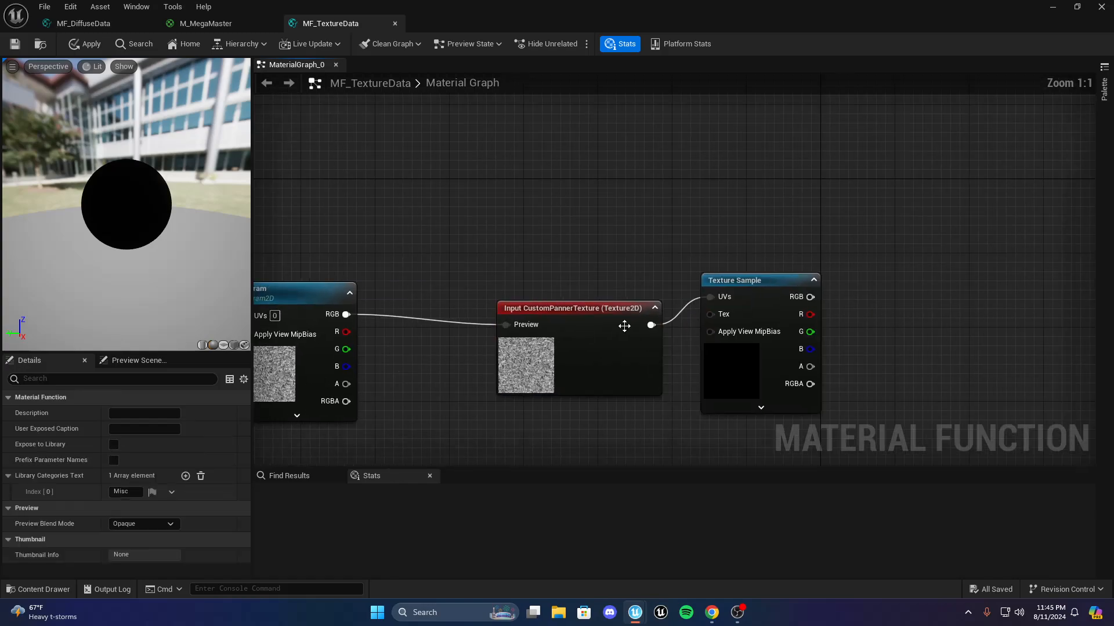
Connect the CustomPannerTexture output to the Texture Sample's Tex input and break its link to UVs
{"action": "right_click", "coordinate": [719, 320]}
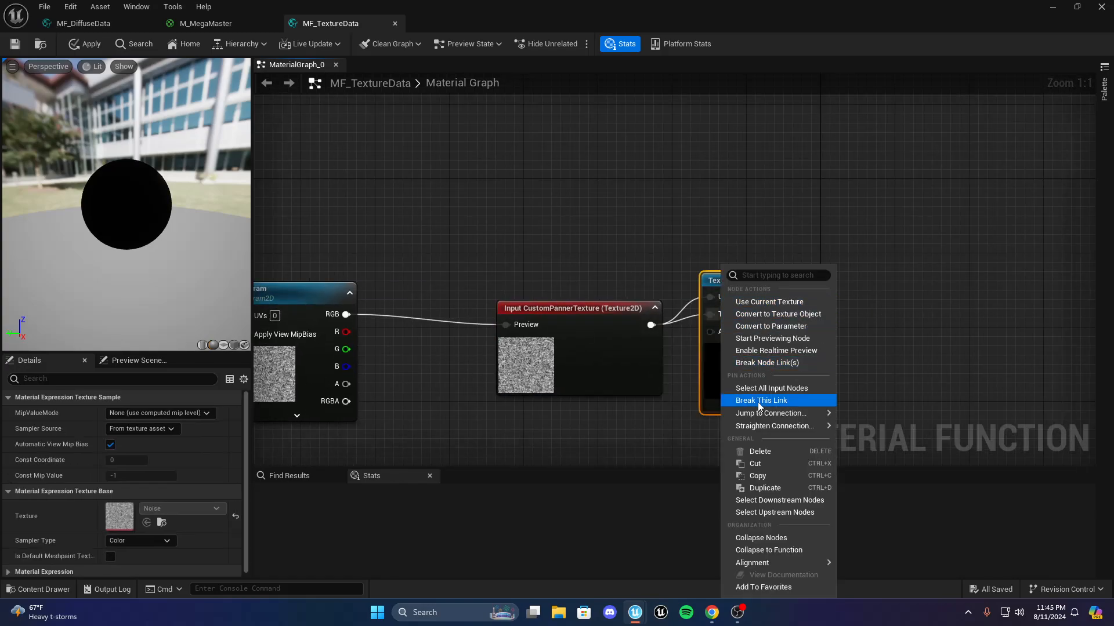
{"action": "left_click", "coordinate": [587, 260]}
{"action": "right_click", "coordinate": [736, 298]}
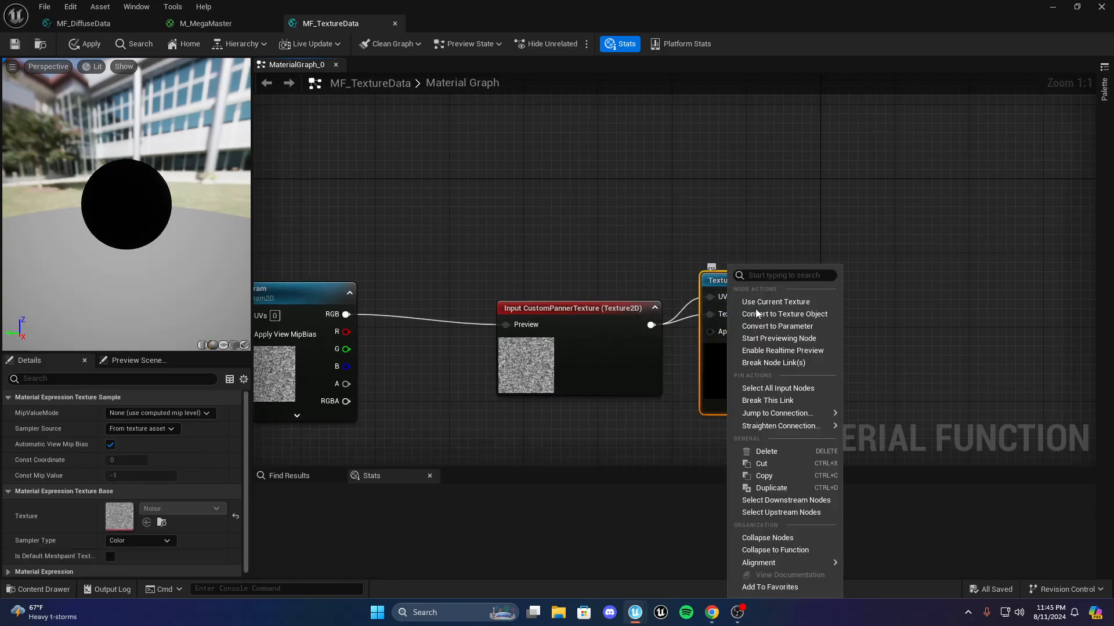
{"action": "left_click", "coordinate": [763, 405]}
Break the link into CustomPannerTexture's Preview and try to reconnect the Param node's RGB output to it
{"action": "right_click", "coordinate": [521, 323]}
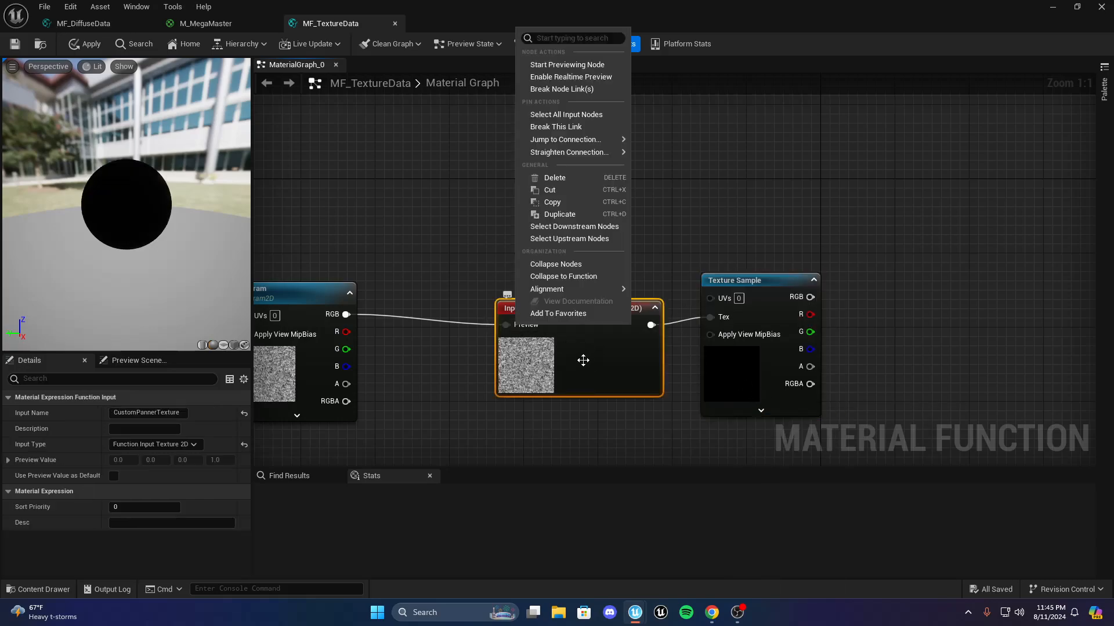
{"action": "left_click", "coordinate": [552, 126]}
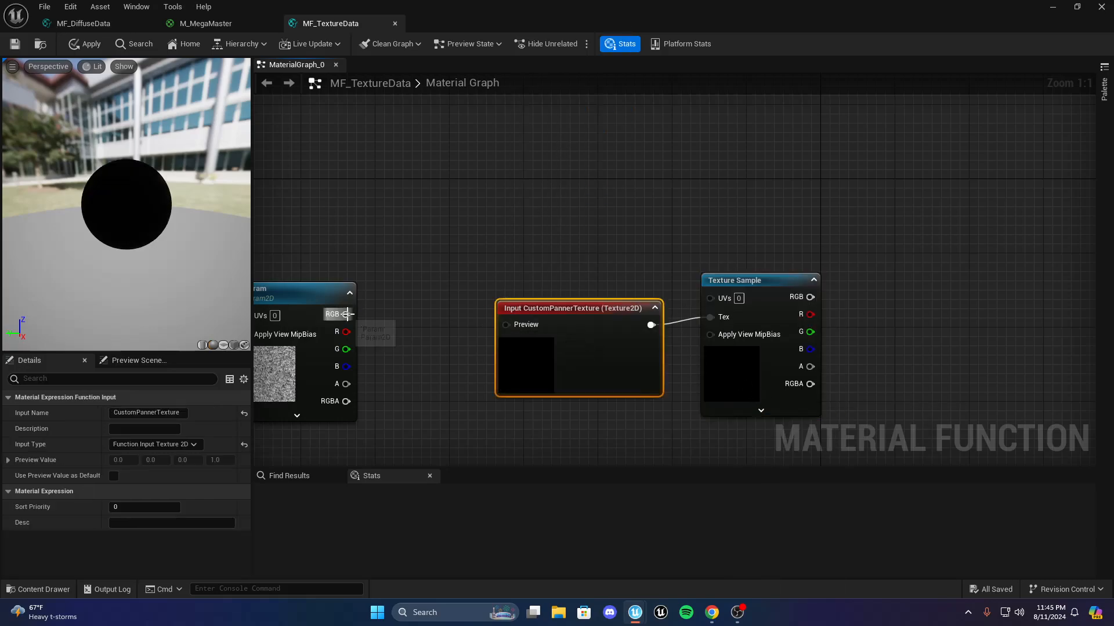
{"action": "left_click_drag", "start_coordinate": [347, 314], "coordinate": [534, 326]}
{"action": "left_click", "coordinate": [416, 321]}
{"action": "right_click_drag", "start_coordinate": [416, 322], "coordinate": [646, 311]}
{"action": "left_click_drag", "start_coordinate": [580, 328], "coordinate": [487, 329]}
{"action": "left_click", "coordinate": [577, 331]}
{"action": "right_click_drag", "start_coordinate": [576, 331], "coordinate": [658, 310]}
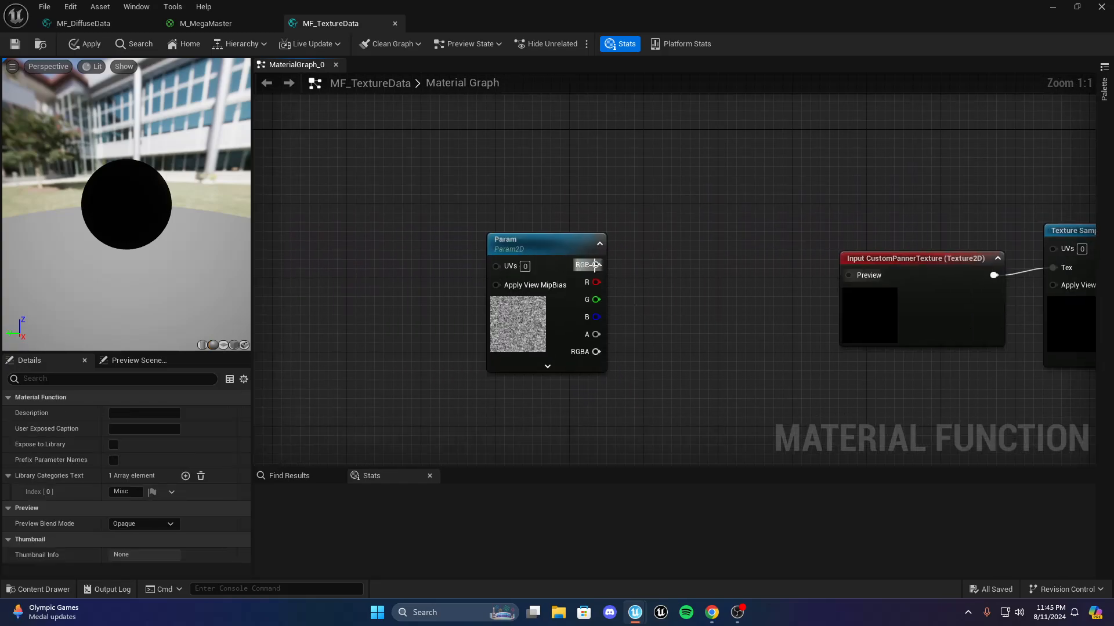
Create a TextureSampleParameter2DArray node from the Param node's RGB output and delete it again
{"action": "left_click_drag", "start_coordinate": [595, 264], "coordinate": [626, 268]}
{"action": "type", "text": "Samp"}
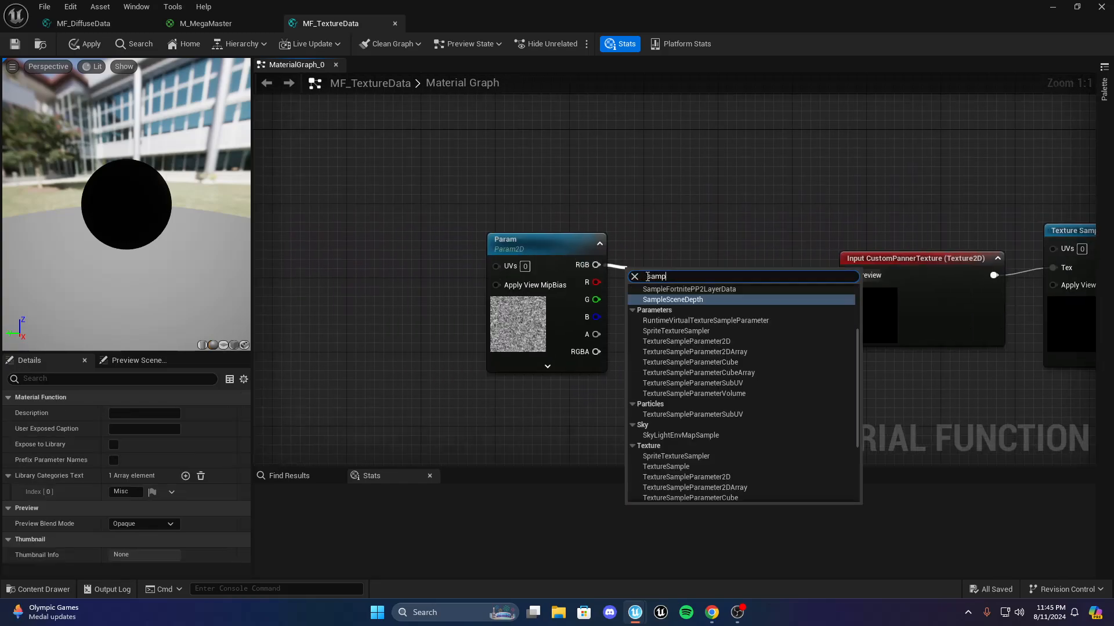
{"action": "scroll", "coordinate": [725, 351], "scroll_direction": "up", "scroll_amount": 3}
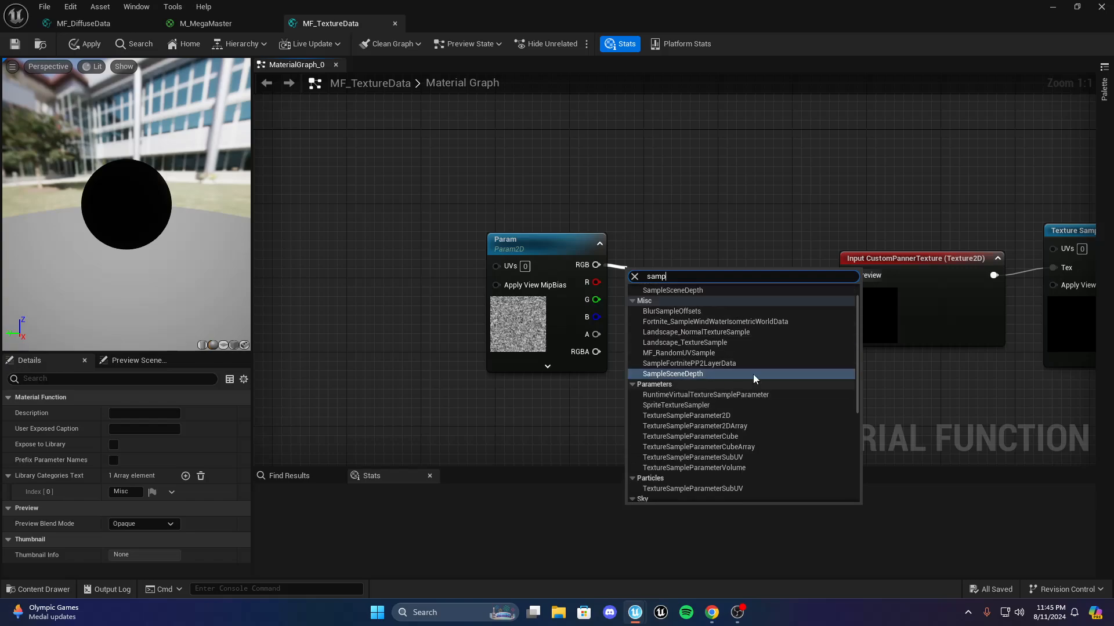
{"action": "type", "text": "le"}
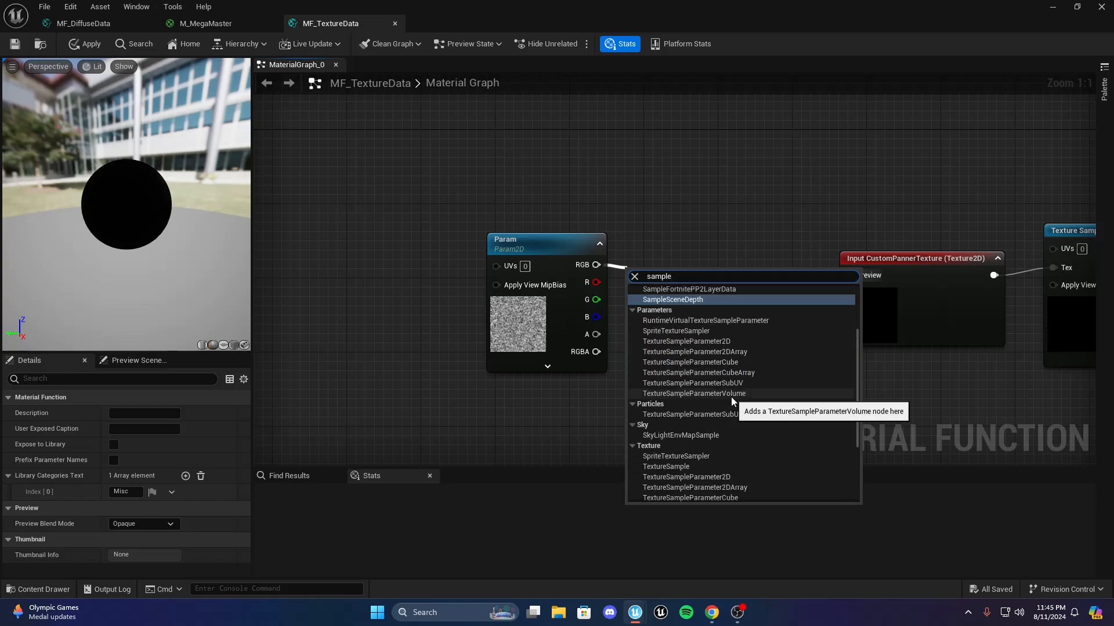
{"action": "scroll", "coordinate": [731, 382], "scroll_direction": "down", "scroll_amount": 2}
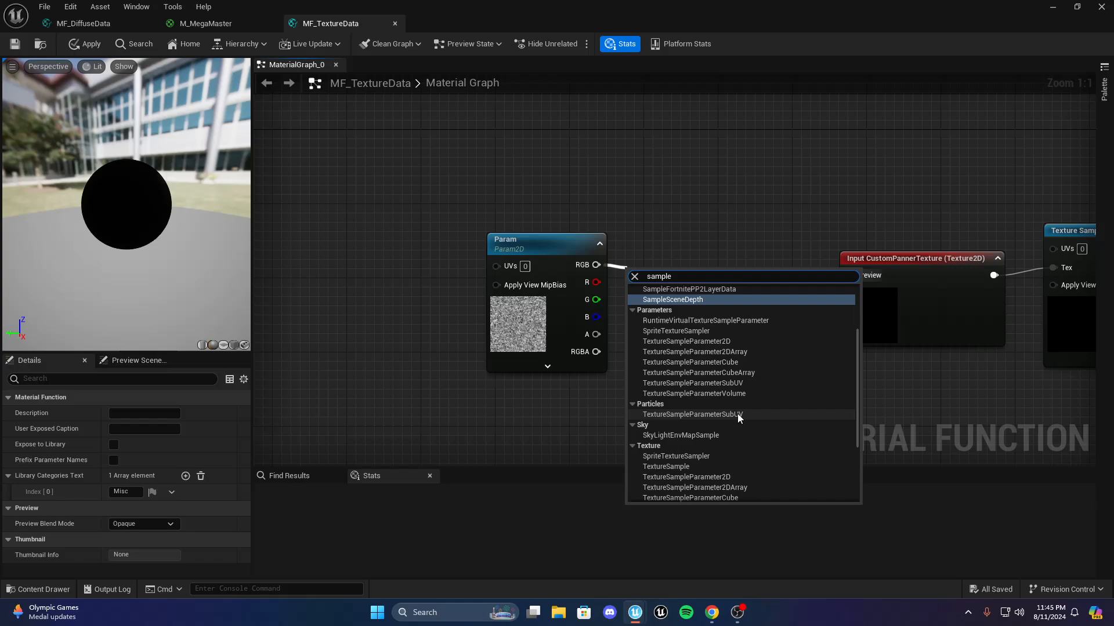
{"action": "scroll", "coordinate": [797, 408], "scroll_direction": "up", "scroll_amount": 2}
{"action": "left_click", "coordinate": [743, 352]}
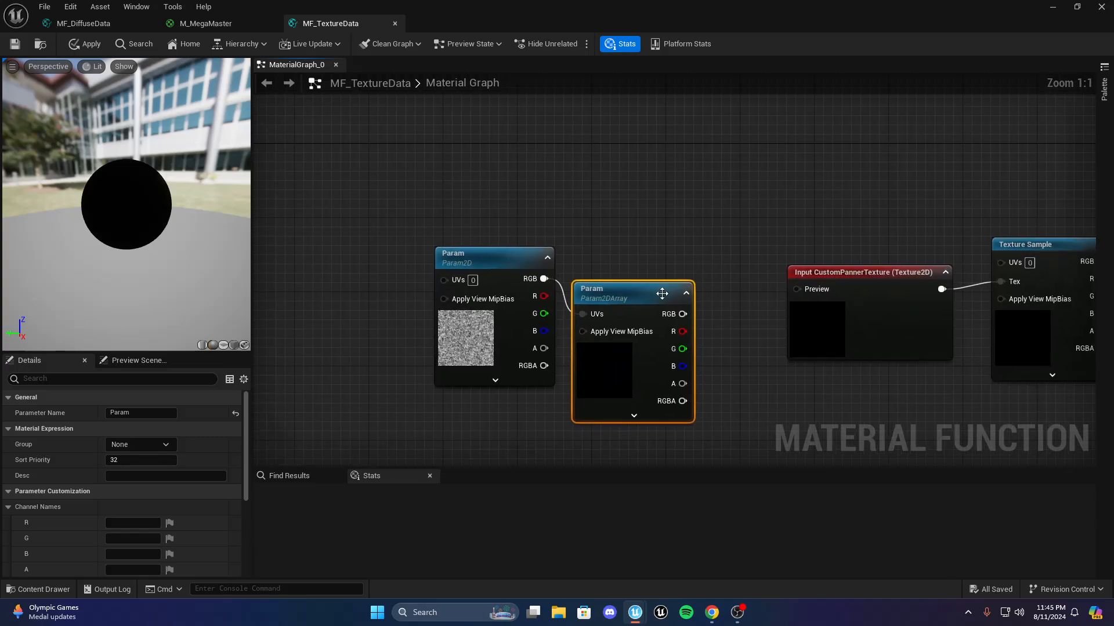
{"action": "left_click_drag", "start_coordinate": [662, 294], "coordinate": [652, 219]}
{"action": "left_click", "coordinate": [717, 229]}
{"action": "scroll", "coordinate": [721, 233], "scroll_direction": "down", "scroll_amount": 2}
{"action": "left_click", "coordinate": [641, 292]}
{"action": "key", "text": "Delete"}
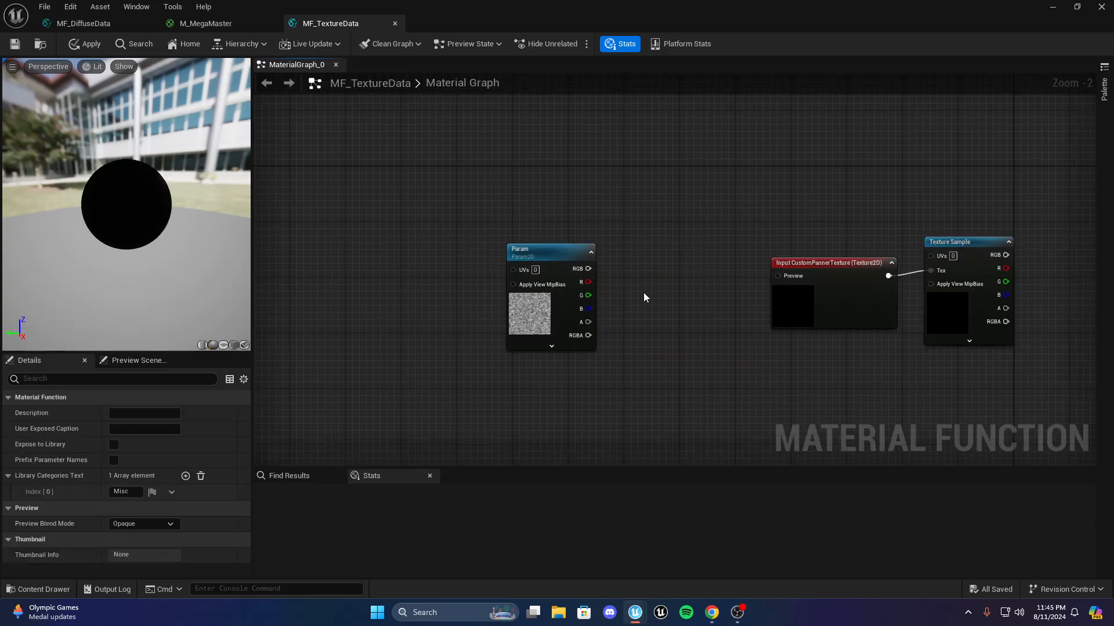
Add a TextureSample node between the Param node and the CustomPannerTexture input
{"action": "right_click", "coordinate": [643, 293]}
{"action": "type", "text": "sa"}
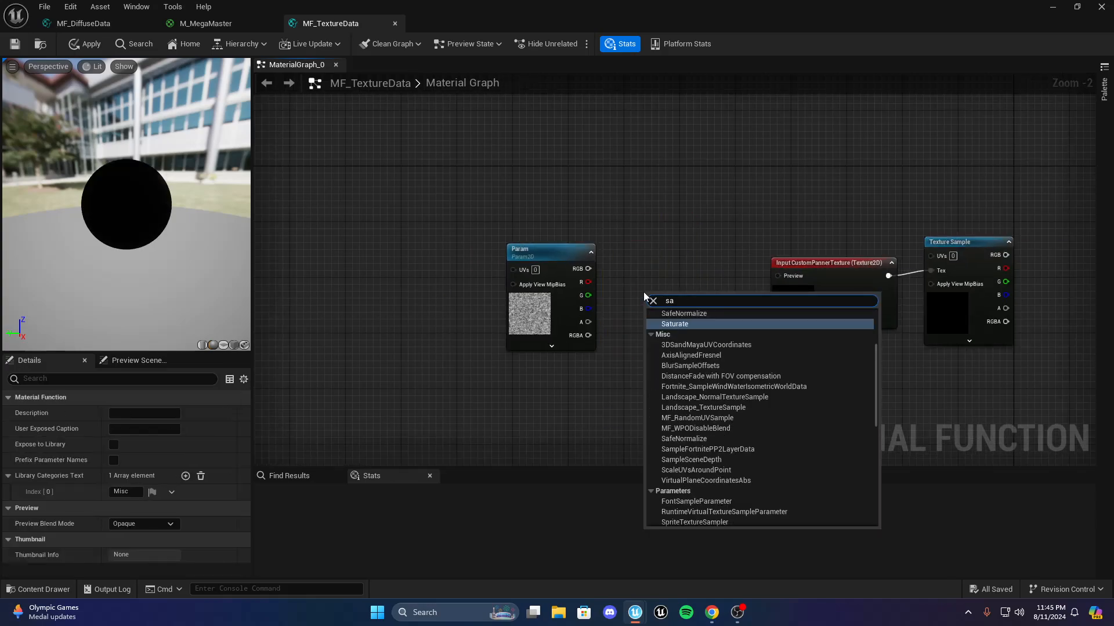
{"action": "type", "text": "mple"}
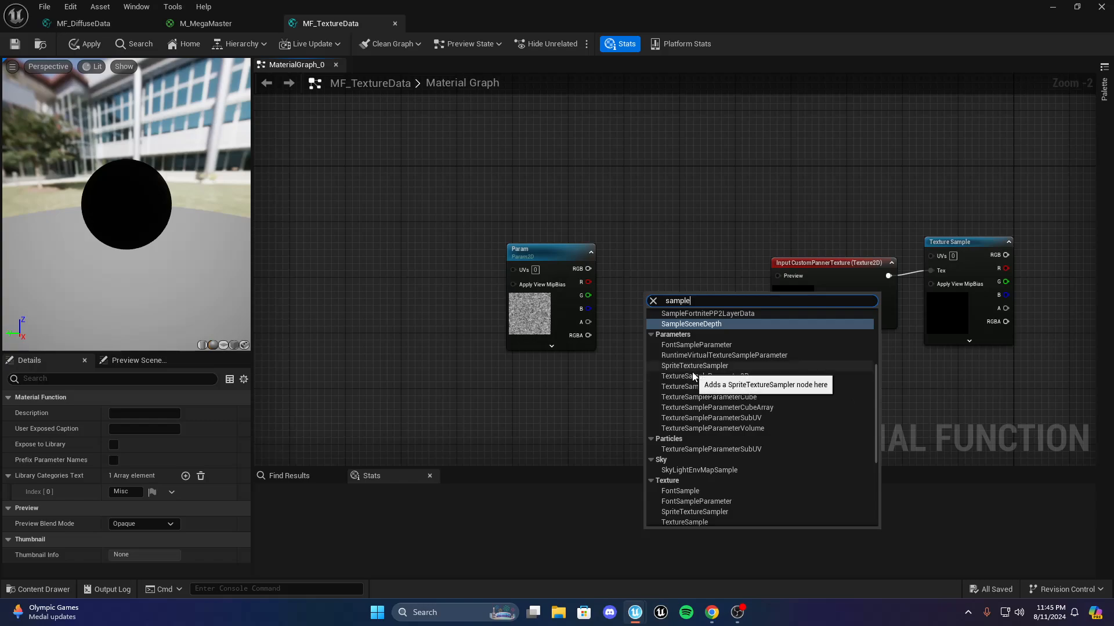
{"action": "scroll", "coordinate": [730, 476], "scroll_direction": "down", "scroll_amount": 3}
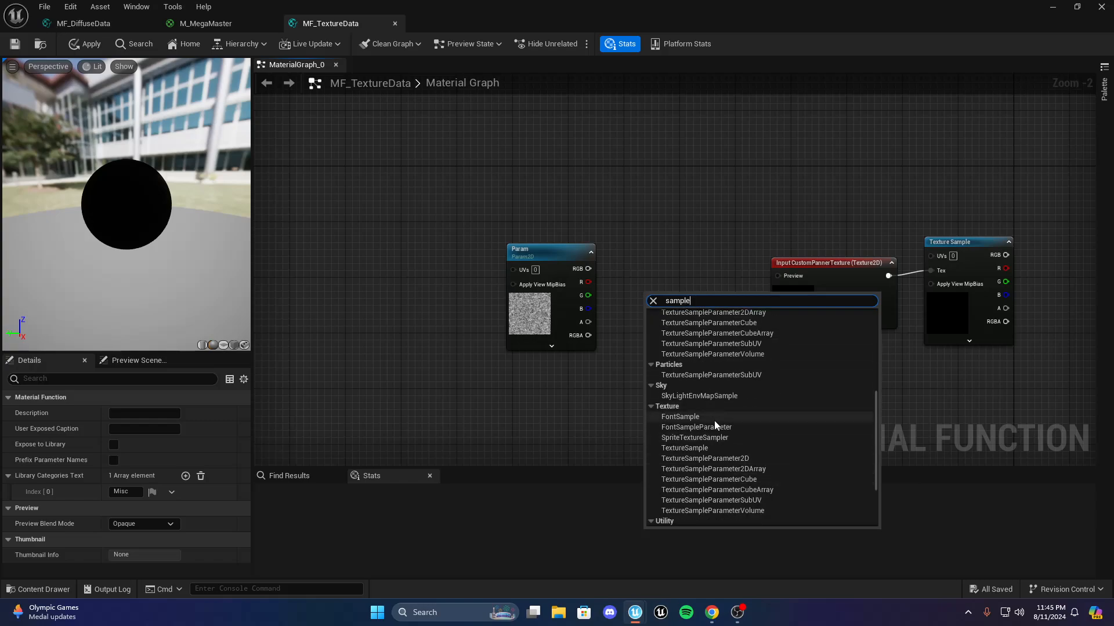
{"action": "left_click", "coordinate": [685, 448]}
{"action": "scroll", "coordinate": [691, 403], "scroll_direction": "up", "scroll_amount": 2}
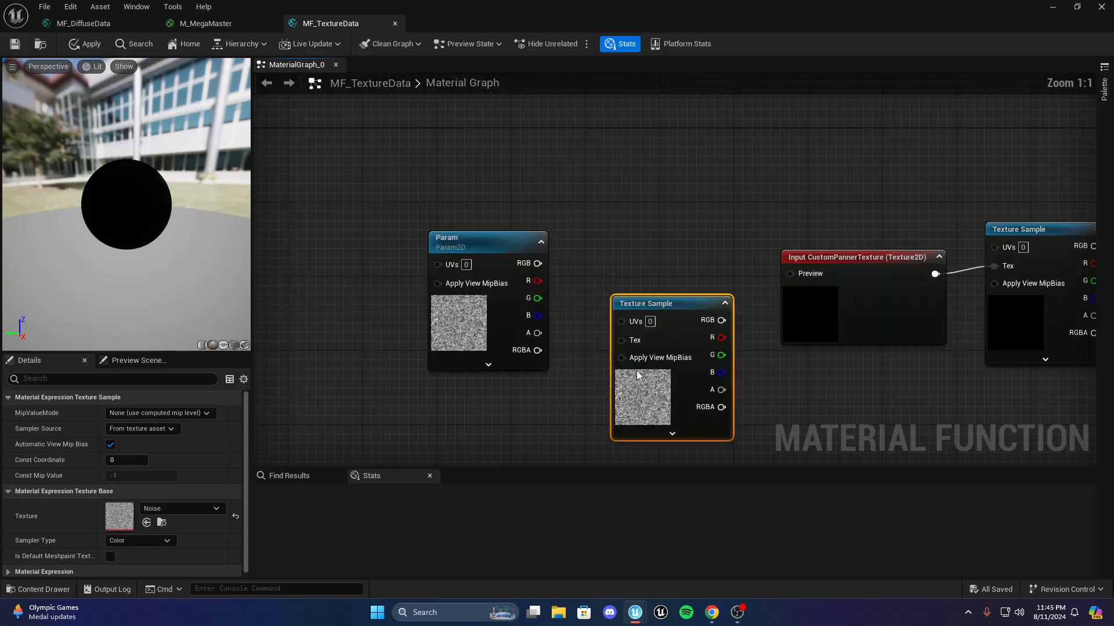
{"action": "left_click_drag", "start_coordinate": [668, 394], "coordinate": [631, 375]}
Try to connect the new Texture Sample to CustomPannerTexture's Preview, and delete that Texture Sample
{"action": "right_click_drag", "start_coordinate": [604, 368], "coordinate": [551, 368]}
{"action": "right_click_drag", "start_coordinate": [604, 341], "coordinate": [654, 361]}
{"action": "left_click_drag", "start_coordinate": [786, 283], "coordinate": [787, 283]}
{"action": "left_click", "coordinate": [693, 255]}
{"action": "right_click_drag", "start_coordinate": [693, 255], "coordinate": [691, 252]}
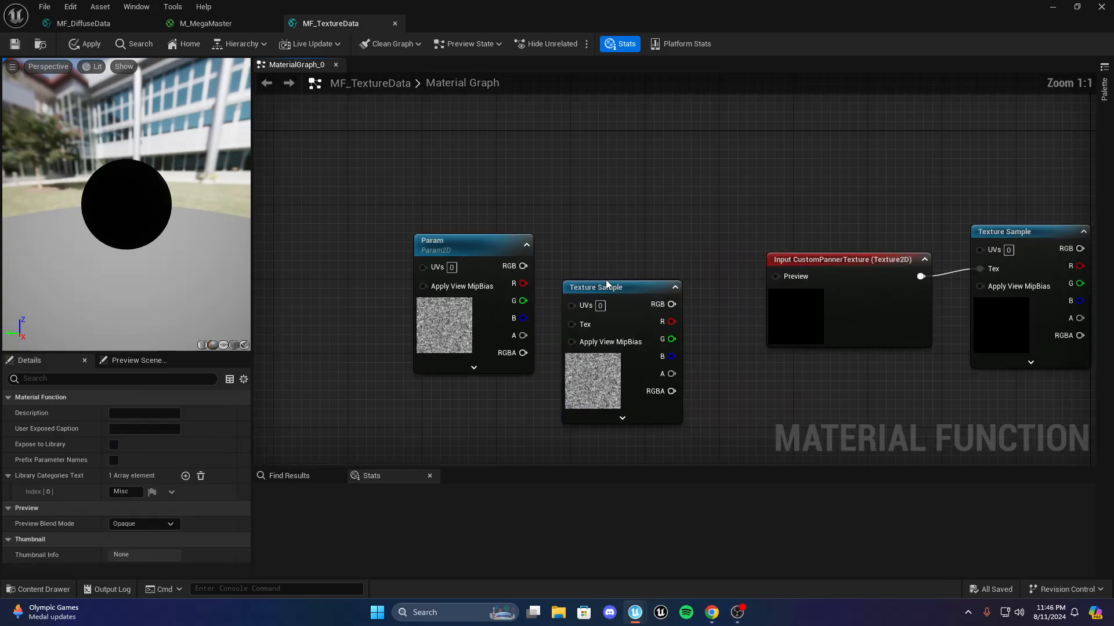
{"action": "left_click", "coordinate": [605, 281]}
{"action": "key", "text": "Delete"}
Set the CustomPannerTexture input type back to Function Input Vector 3 and reconnect the Param node's RGB output to its Preview
{"action": "right_click_drag", "start_coordinate": [896, 330], "coordinate": [660, 331]}
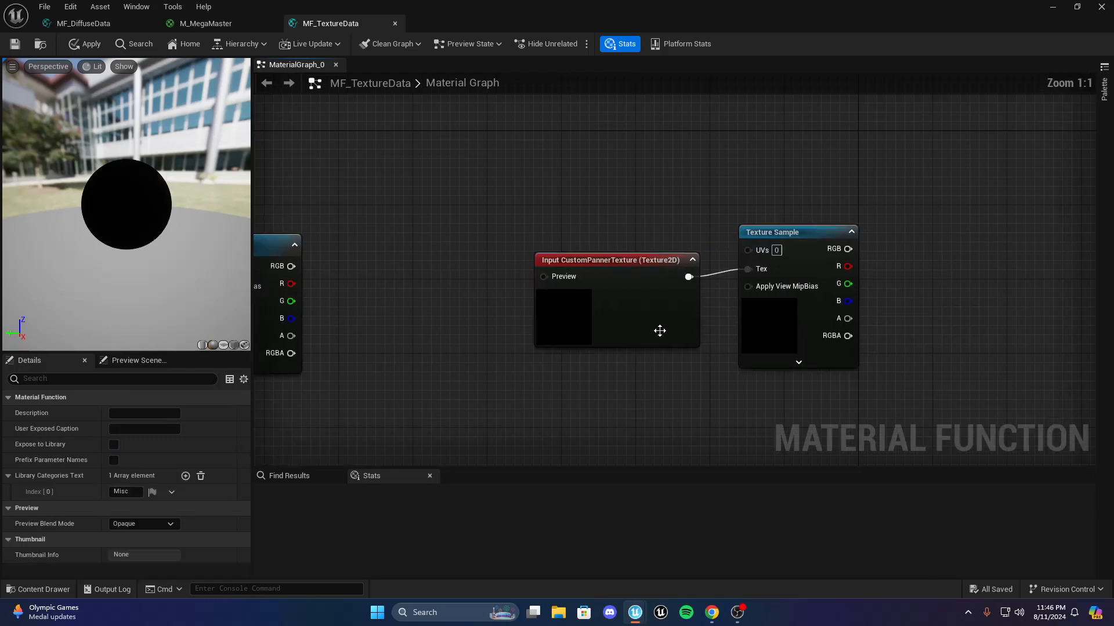
{"action": "left_click", "coordinate": [660, 331]}
{"action": "scroll", "coordinate": [634, 341], "scroll_direction": "down", "scroll_amount": 2}
{"action": "scroll", "coordinate": [707, 408], "scroll_direction": "up", "scroll_amount": 2}
{"action": "left_click", "coordinate": [707, 405]}
{"action": "left_click", "coordinate": [654, 350]}
{"action": "left_click", "coordinate": [338, 419]}
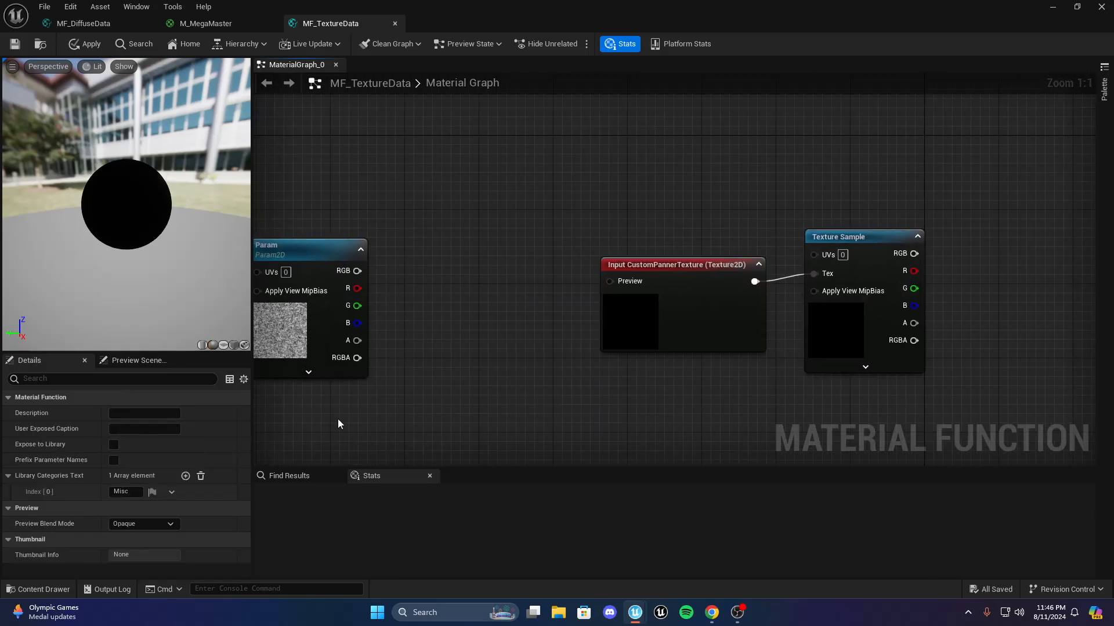
{"action": "left_click", "coordinate": [725, 293]}
{"action": "left_click", "coordinate": [154, 445]}
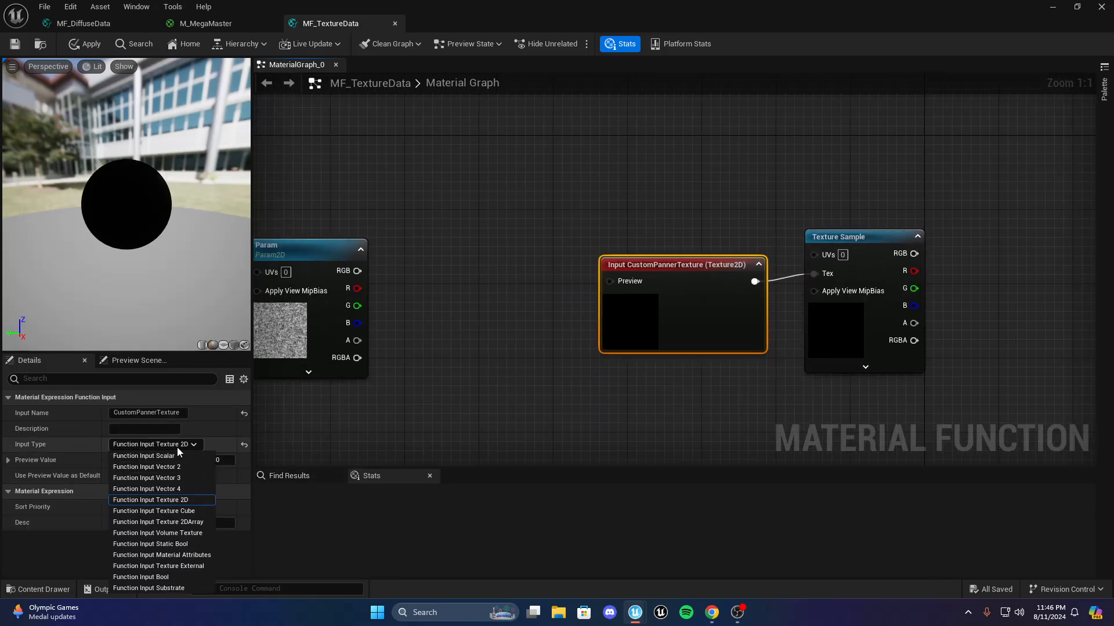
{"action": "left_click", "coordinate": [174, 480]}
{"action": "left_click_drag", "start_coordinate": [358, 270], "coordinate": [610, 281]}
Break the link from the CustomPannerTexture output to the Texture Sample and delete that Texture Sample
{"action": "left_click_drag", "start_coordinate": [754, 280], "coordinate": [681, 281]}
{"action": "right_click", "coordinate": [673, 281]}
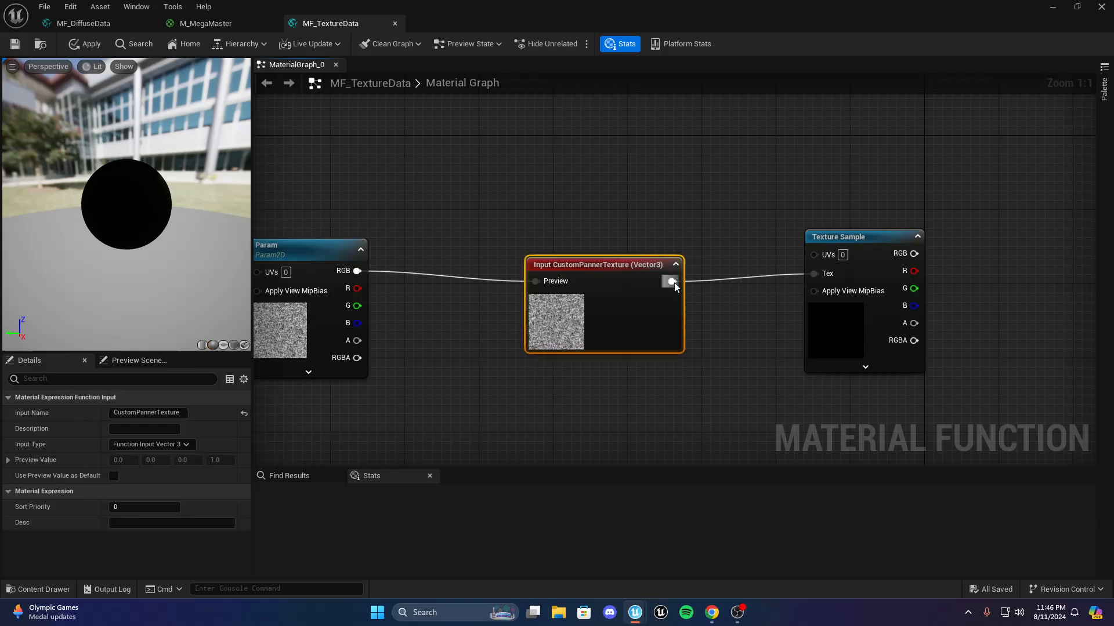
{"action": "left_click", "coordinate": [722, 380]}
{"action": "right_click_drag", "start_coordinate": [724, 333], "coordinate": [662, 367]}
{"action": "left_click", "coordinate": [662, 366]}
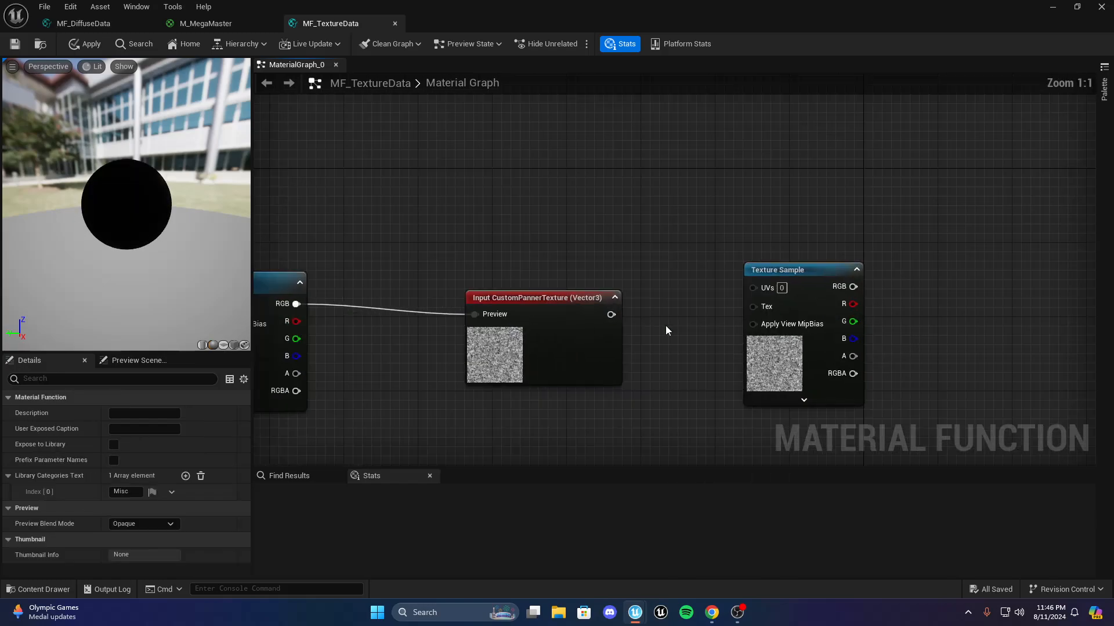
{"action": "right_click_drag", "start_coordinate": [666, 326], "coordinate": [647, 303]}
{"action": "left_click_drag", "start_coordinate": [754, 247], "coordinate": [697, 218]}
{"action": "key", "text": "Delete"}
{"action": "key", "text": "Home"}
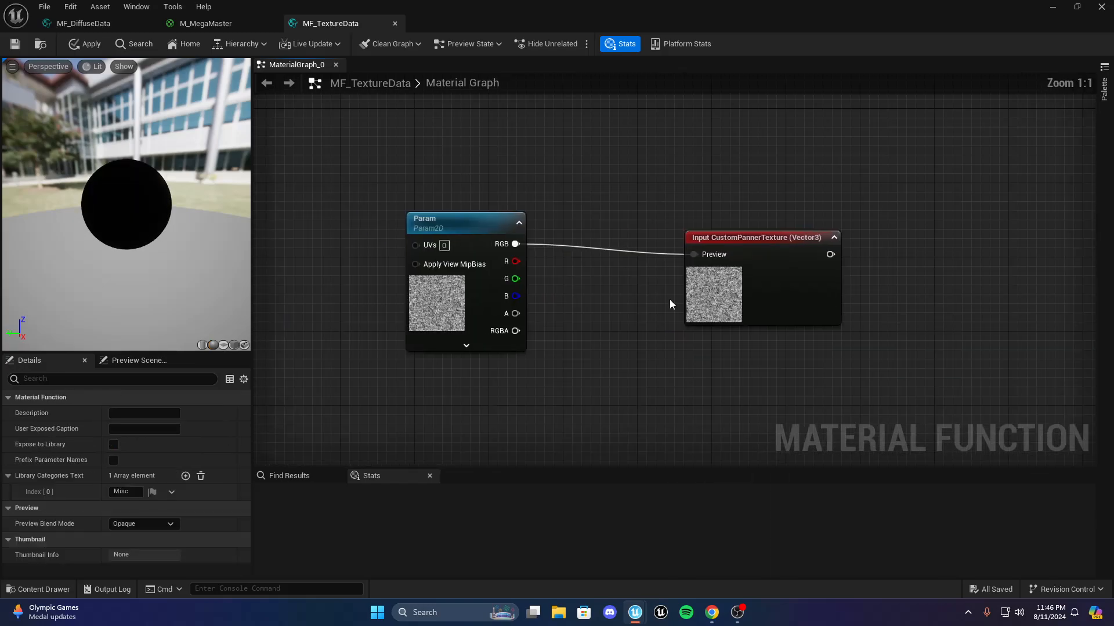
Move the Param texture node close beside the CustomPannerTexture input
{"action": "left_click_drag", "start_coordinate": [493, 322], "coordinate": [623, 349]}
{"action": "left_click", "coordinate": [672, 347]}
{"action": "right_click_drag", "start_coordinate": [672, 347], "coordinate": [751, 351]}
{"action": "left_click_drag", "start_coordinate": [700, 354], "coordinate": [691, 336]}
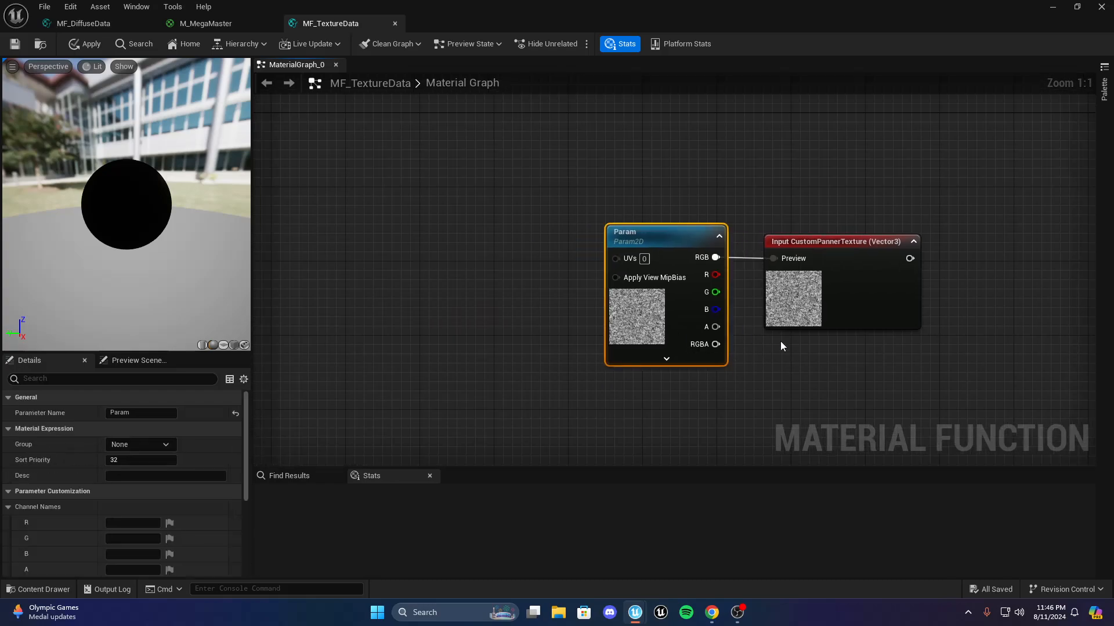
{"action": "left_click", "coordinate": [780, 342]}
Add a Texture Coordinate node above the CustomPannerTexture input
{"action": "right_click_drag", "start_coordinate": [781, 342], "coordinate": [582, 319]}
{"action": "right_click_drag", "start_coordinate": [582, 250], "coordinate": [596, 367]}
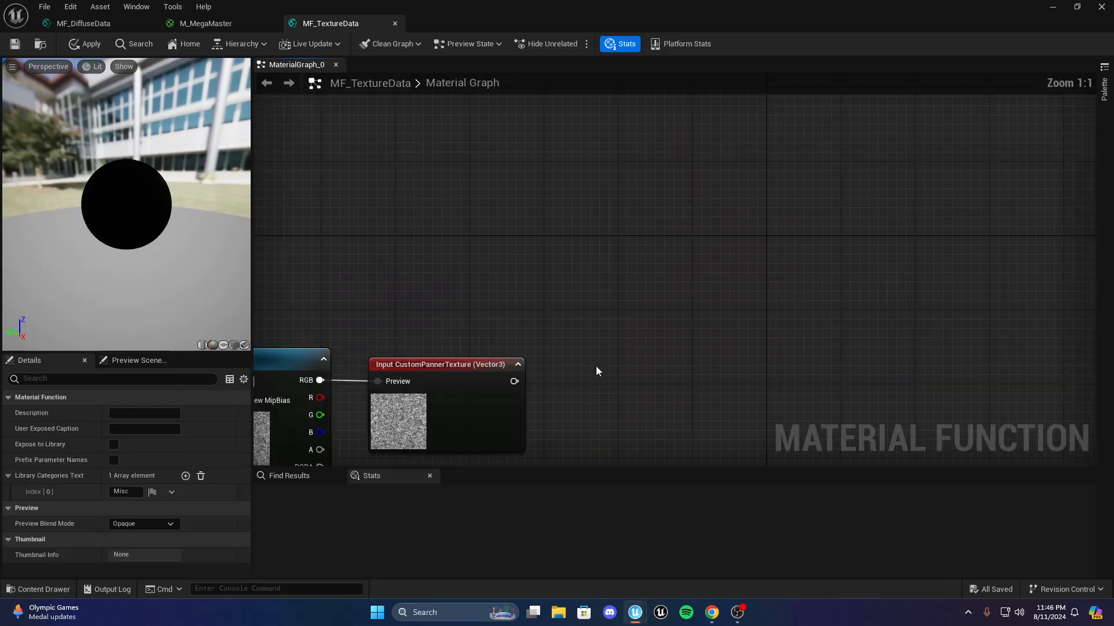
{"action": "right_click_drag", "start_coordinate": [485, 253], "coordinate": [514, 323]}
{"action": "right_click", "coordinate": [514, 323]}
{"action": "type", "text": "texc"}
{"action": "key", "text": "Return"}
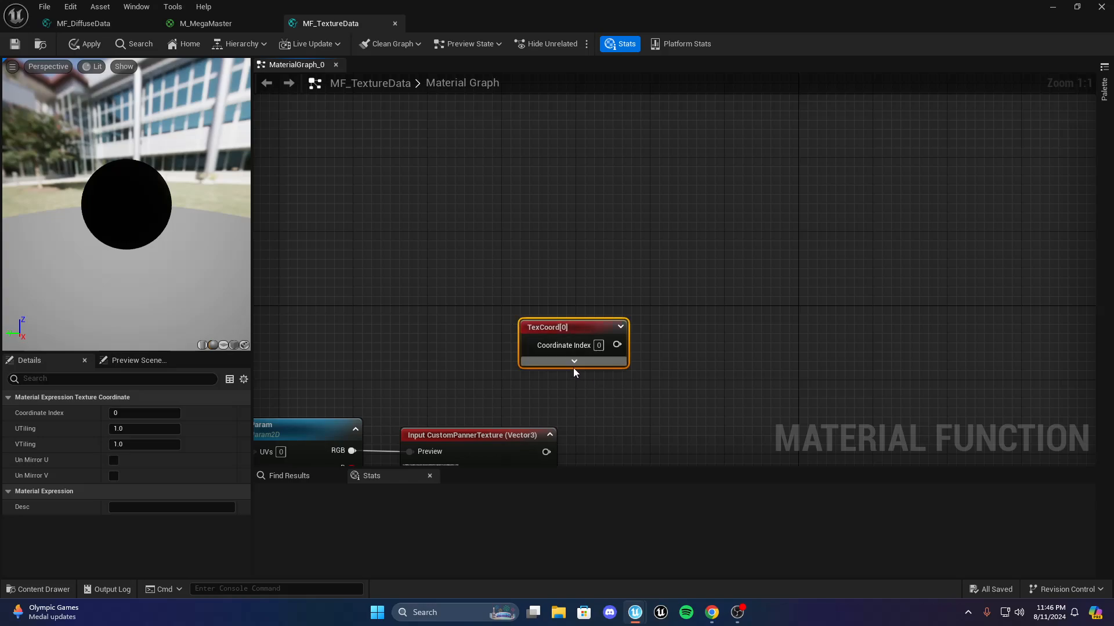
{"action": "right_click_drag", "start_coordinate": [732, 387], "coordinate": [574, 303]}
{"action": "left_click", "coordinate": [631, 328]}
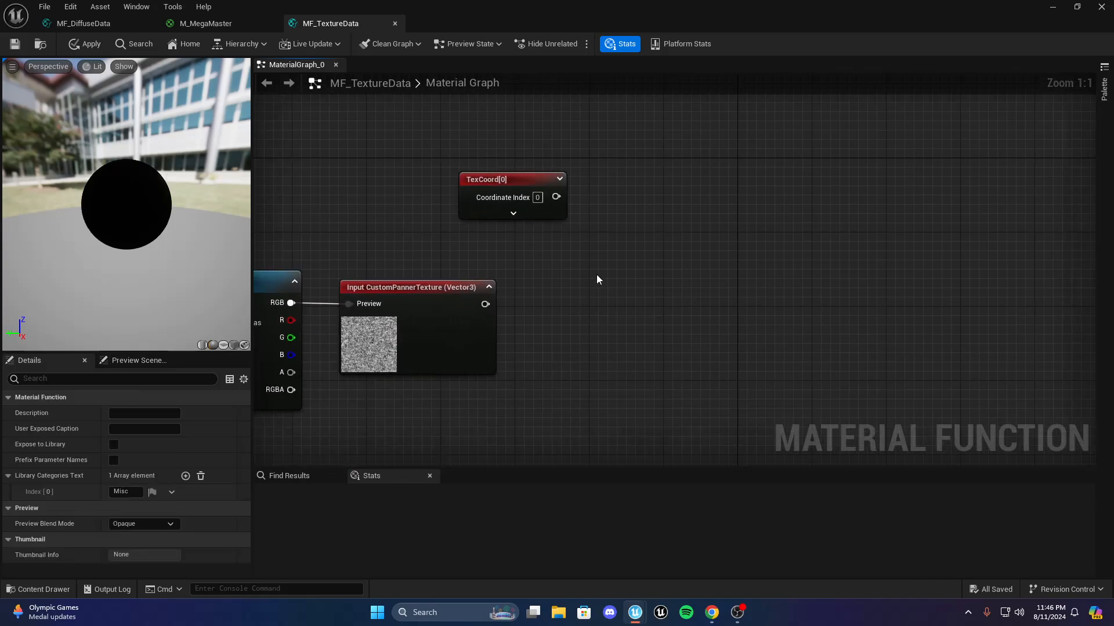
Add a scalar parameter named SpeedX between the Texture Coordinate node and the CustomPannerTexture input
{"action": "key", "text": "s"}
{"action": "left_click", "coordinate": [571, 255]}
{"action": "type", "text": "Speed"}
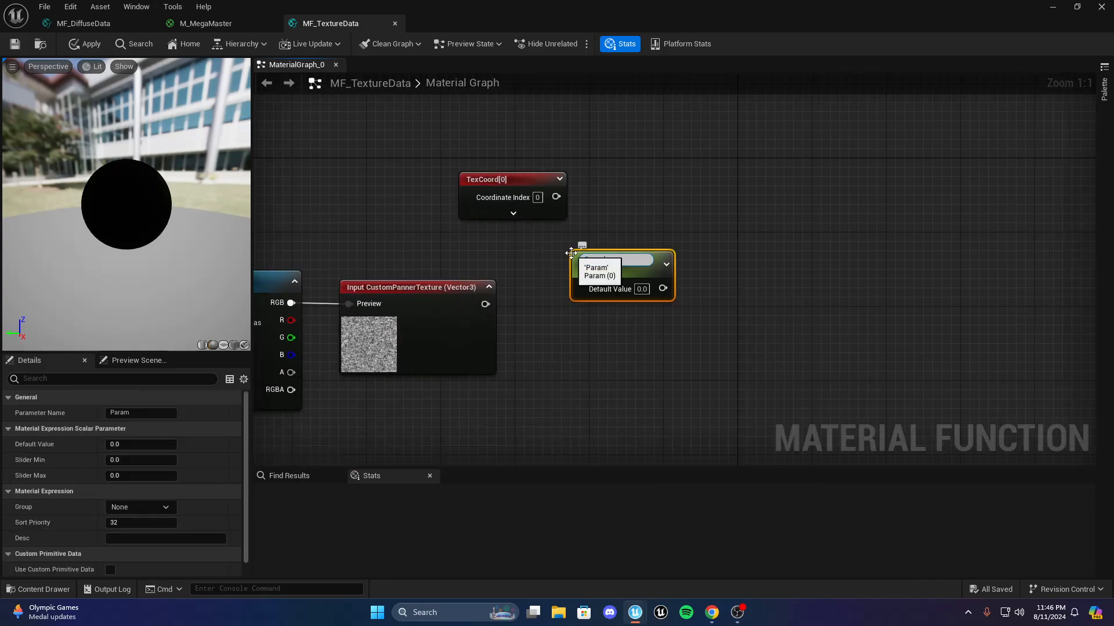
{"action": "type", "text": "X"}
{"action": "key", "text": "Return"}
{"action": "left_click", "coordinate": [609, 318]}
Add a scalar parameter named SpeedY and stack it directly beneath SpeedX
{"action": "right_click", "coordinate": [609, 318]}
{"action": "left_click", "coordinate": [582, 325]}
{"action": "key", "text": "s"}
{"action": "left_click", "coordinate": [583, 325]}
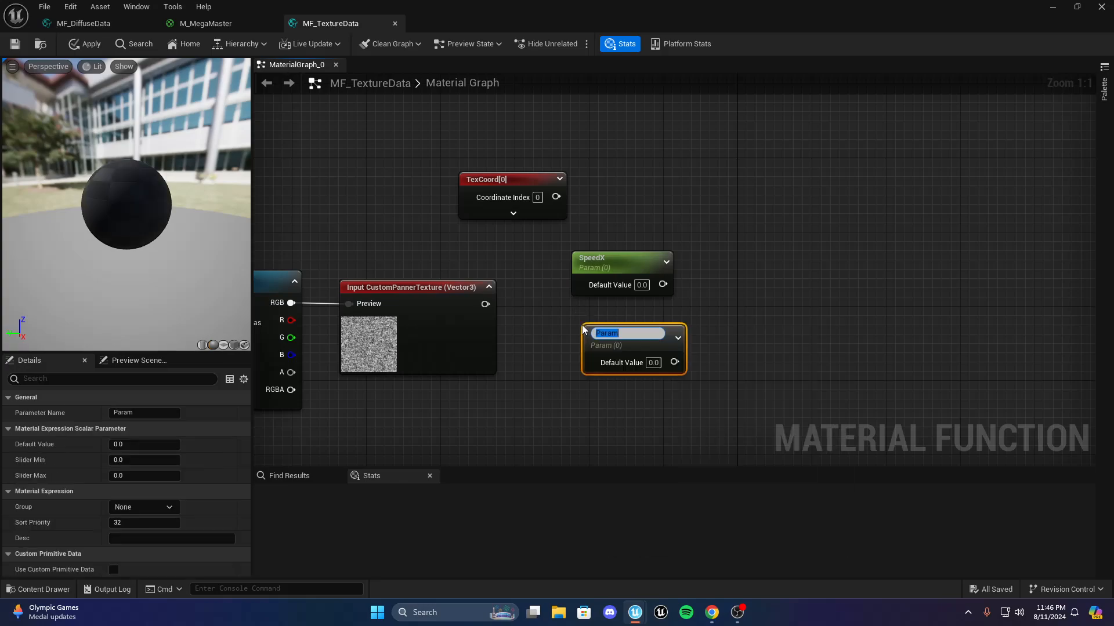
{"action": "type", "text": "Spe"}
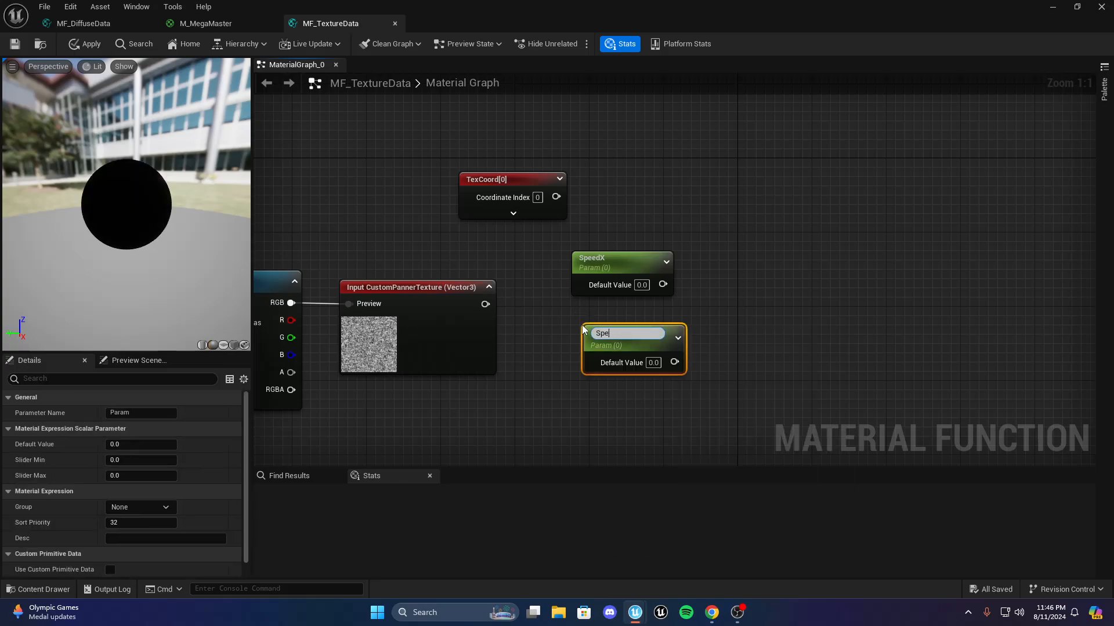
{"action": "type", "text": "edY"}
{"action": "key", "text": "Return"}
{"action": "left_click", "coordinate": [603, 309]}
{"action": "left_click_drag", "start_coordinate": [623, 257], "coordinate": [614, 248]}
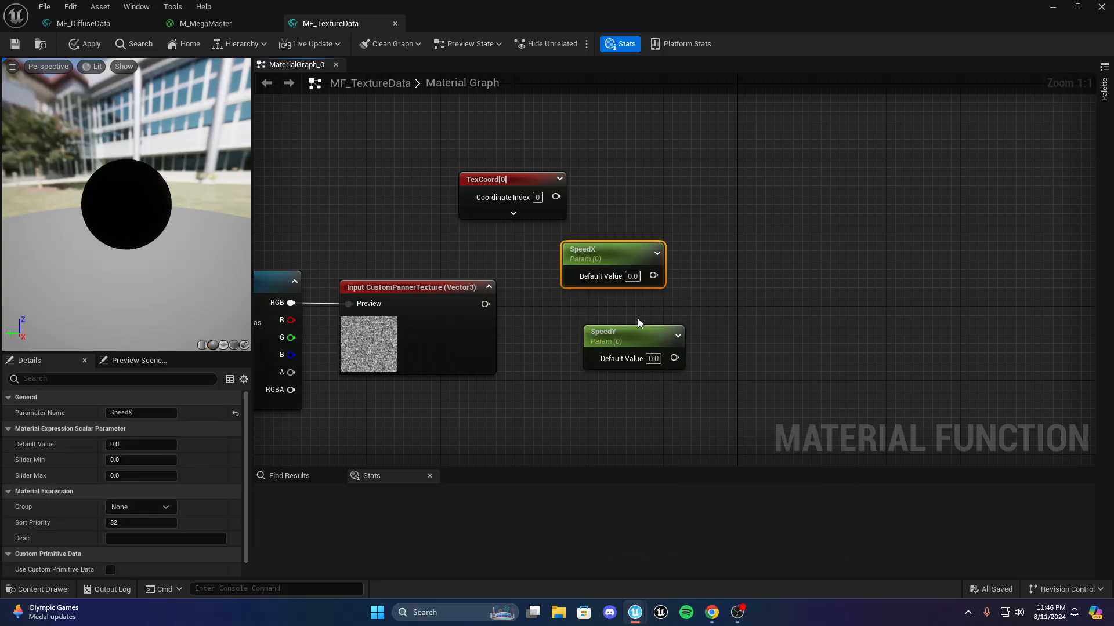
{"action": "left_click_drag", "start_coordinate": [622, 341], "coordinate": [602, 305]}
Delete all nodes from the MF_TextureData graph, including the CustomPannerTexture function input
{"action": "left_click", "coordinate": [525, 348]}
{"action": "right_click_drag", "start_coordinate": [432, 355], "coordinate": [690, 371]}
{"action": "left_click_drag", "start_coordinate": [455, 221], "coordinate": [914, 445]}
{"action": "key", "text": "Delete"}
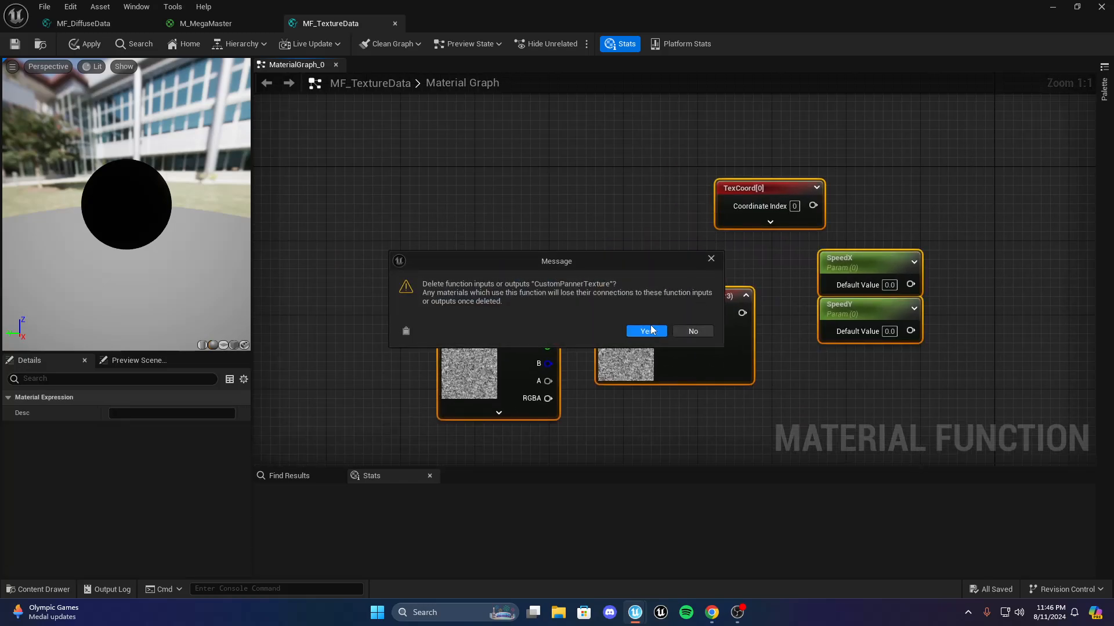
{"action": "left_click", "coordinate": [647, 330]}
Switch to the M_MegaMaster material graph at the empty area before the Diffuse texture parameter
{"action": "left_click", "coordinate": [178, 24]}
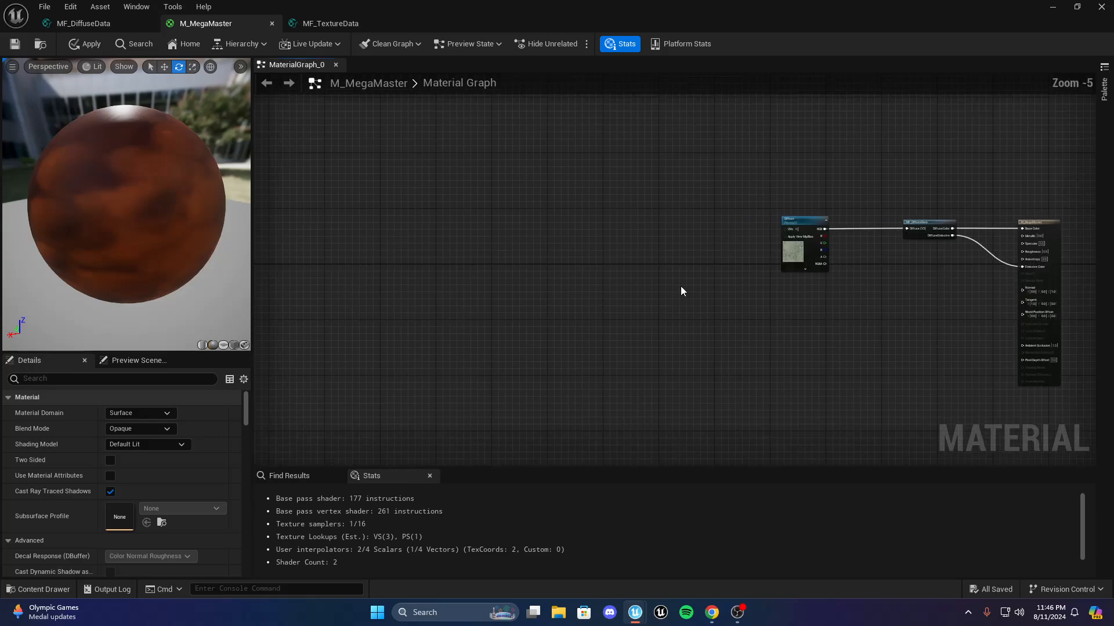
{"action": "scroll", "coordinate": [563, 228], "scroll_direction": "up", "scroll_amount": 3}
{"action": "right_click_drag", "start_coordinate": [743, 248], "coordinate": [380, 246]}
{"action": "scroll", "coordinate": [381, 246], "scroll_direction": "up", "scroll_amount": 2}
{"action": "right_click_drag", "start_coordinate": [375, 167], "coordinate": [883, 280]}
{"action": "right_click", "coordinate": [653, 211]}
{"action": "type", "text": "text"}
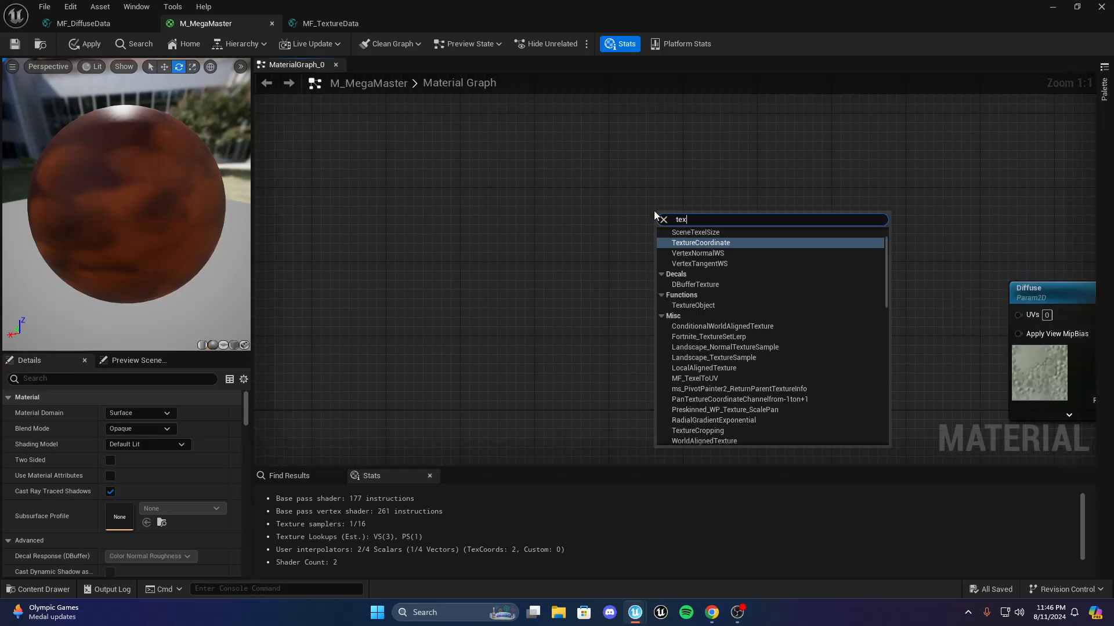
{"action": "key", "text": "Return"}
{"action": "key", "text": "Delete"}
Add a Texture Coordinate node and place it well to the left of the Diffuse texture parameter
{"action": "right_click", "coordinate": [632, 221]}
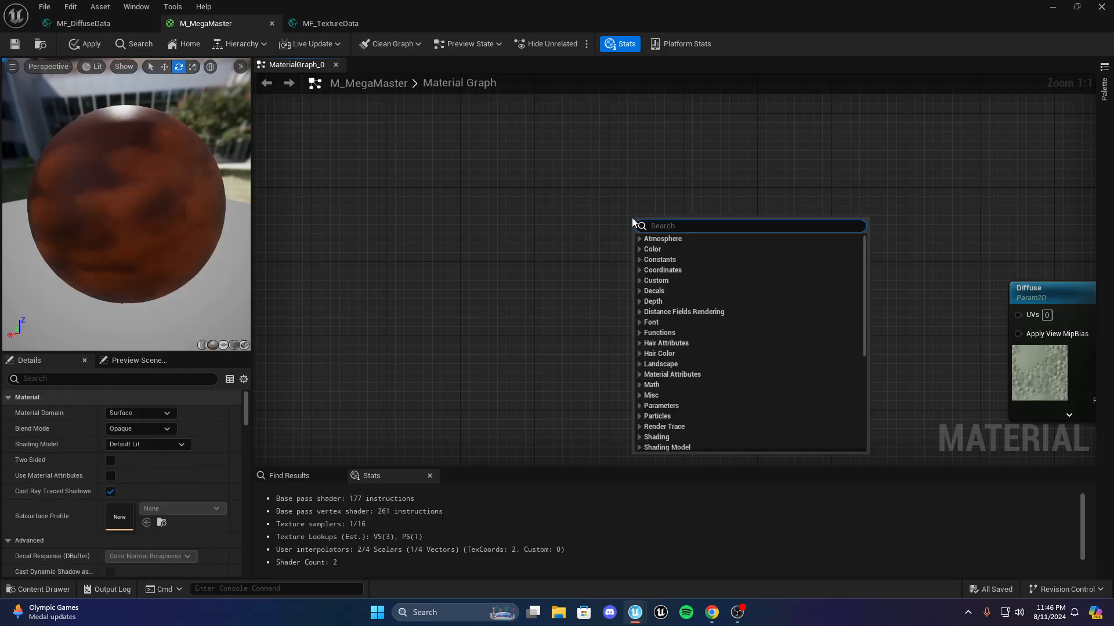
{"action": "type", "text": "texture co"}
{"action": "key", "text": "Return"}
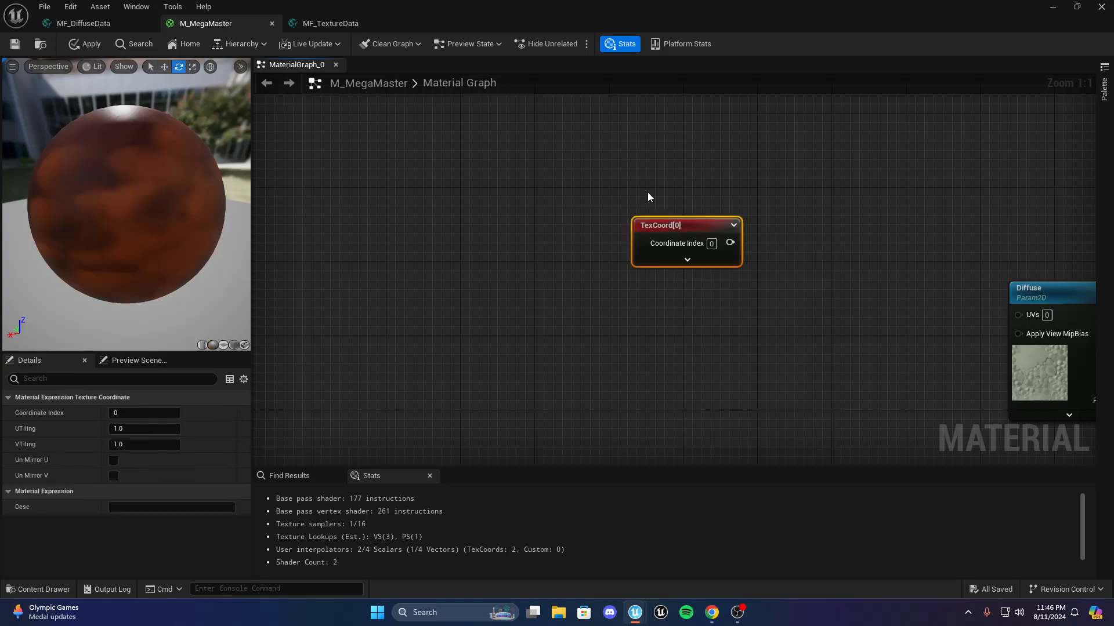
{"action": "right_click_drag", "start_coordinate": [646, 193], "coordinate": [641, 181]}
{"action": "left_click_drag", "start_coordinate": [703, 214], "coordinate": [534, 167]}
{"action": "left_click", "coordinate": [668, 274]}
{"action": "right_click_drag", "start_coordinate": [509, 223], "coordinate": [733, 283]}
{"action": "scroll", "coordinate": [733, 283], "scroll_direction": "down", "scroll_amount": 2}
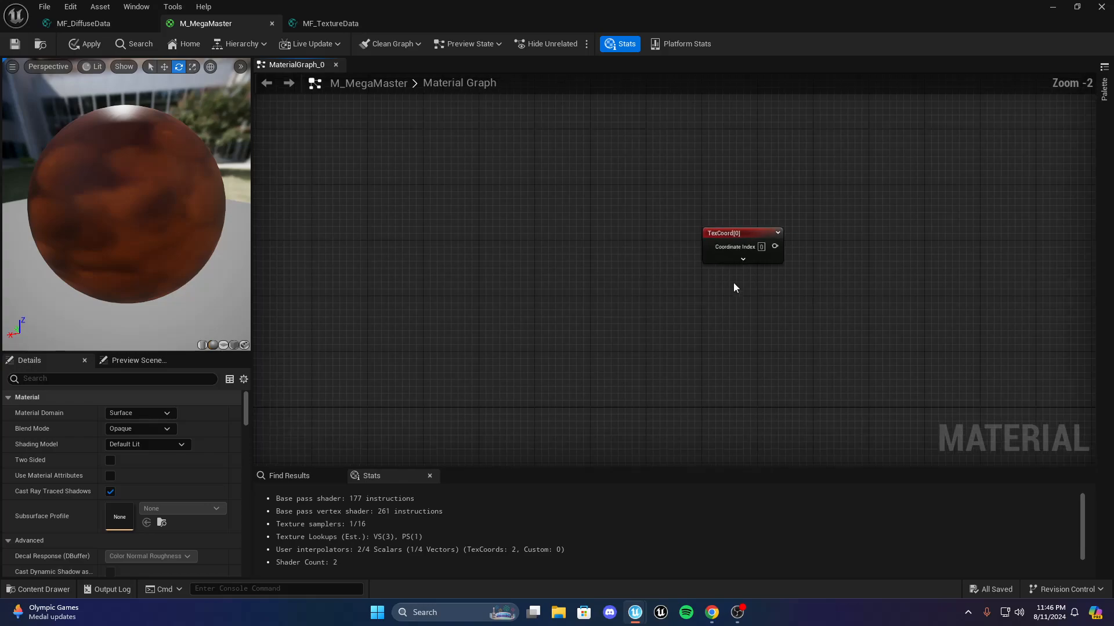
{"action": "left_click_drag", "start_coordinate": [746, 236], "coordinate": [540, 217]}
{"action": "left_click", "coordinate": [685, 223]}
{"action": "scroll", "coordinate": [651, 232], "scroll_direction": "up", "scroll_amount": 2}
{"action": "right_click_drag", "start_coordinate": [592, 298], "coordinate": [720, 256]}
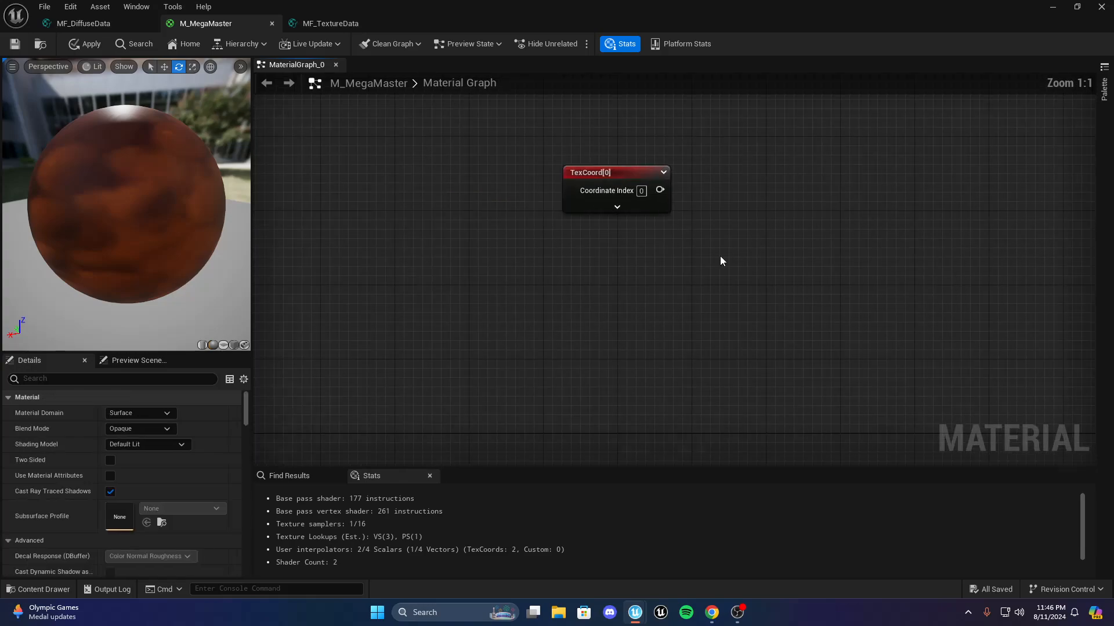
Add a scalar parameter named SpeedX below the Texture Coordinate node
{"action": "left_click", "coordinate": [626, 270]}
{"action": "type", "text": "Speed"}
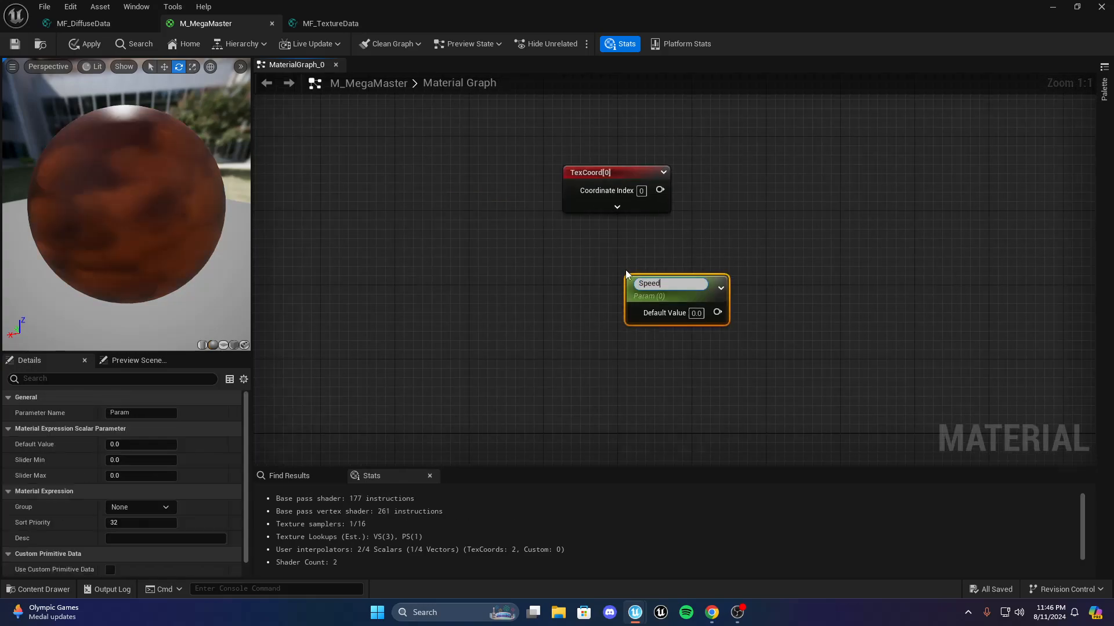
{"action": "type", "text": "X"}
{"action": "key", "text": "Return"}
Add a scalar parameter named SpeedY and place it directly beneath SpeedX
{"action": "left_click", "coordinate": [620, 342]}
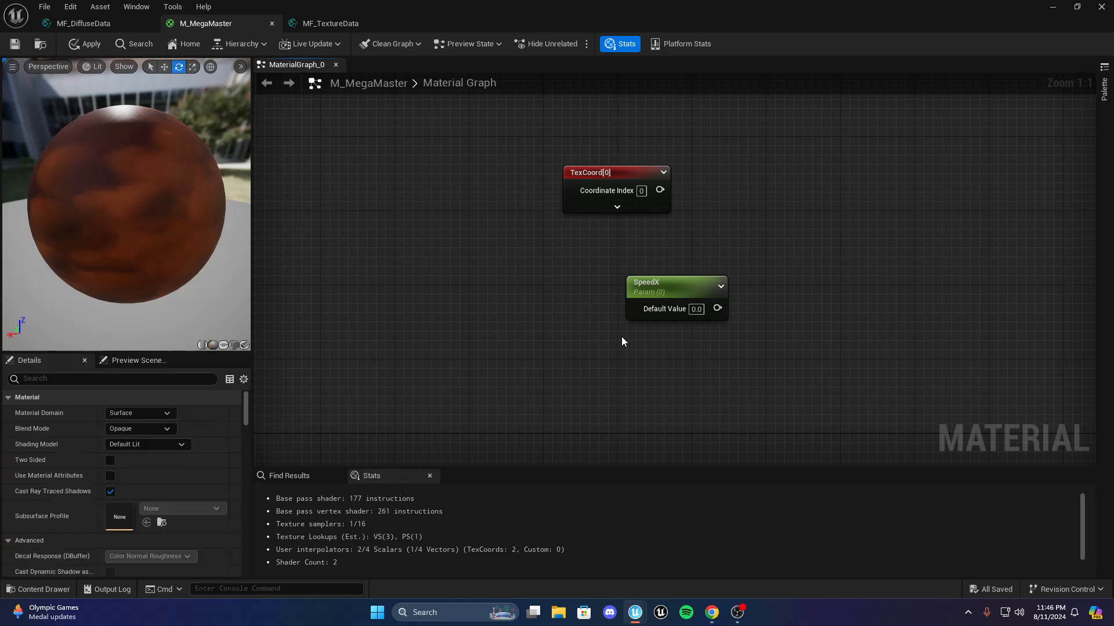
{"action": "left_click", "coordinate": [635, 333]}
{"action": "type", "text": "SpeedY"}
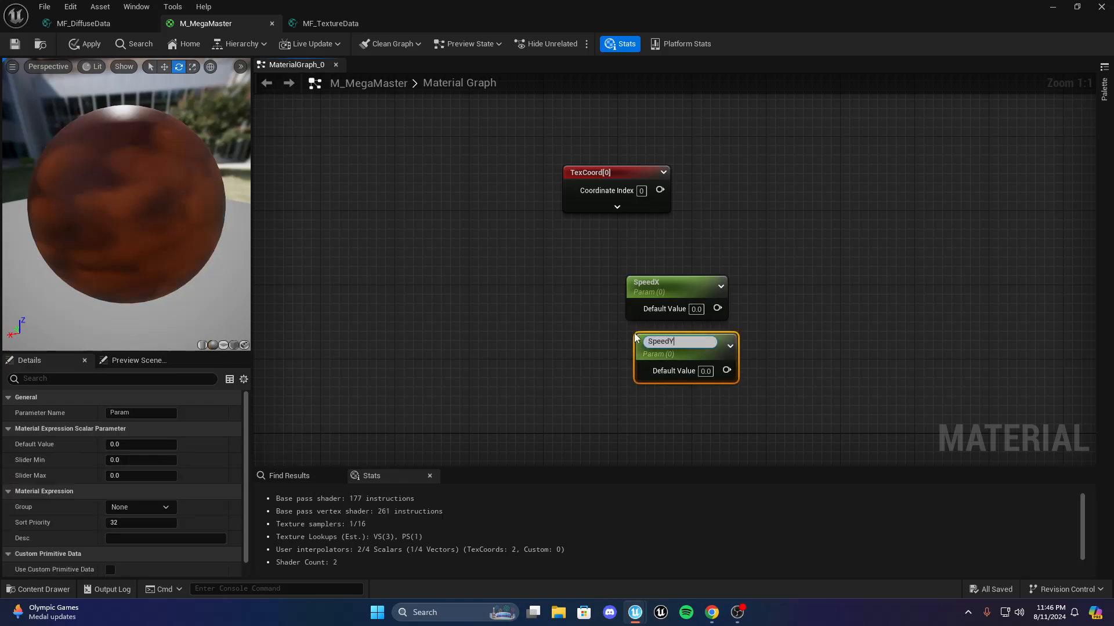
{"action": "mouse_move", "coordinate": [689, 350]}
{"action": "left_mouse_down"}
{"action": "mouse_move", "coordinate": [670, 336]}
{"action": "mouse_move", "coordinate": [679, 336]}
{"action": "left_mouse_up"}
{"action": "left_click", "coordinate": [774, 332]}
{"action": "right_click_drag", "start_coordinate": [760, 330], "coordinate": [660, 300]}
{"action": "right_click_drag", "start_coordinate": [652, 200], "coordinate": [680, 303]}
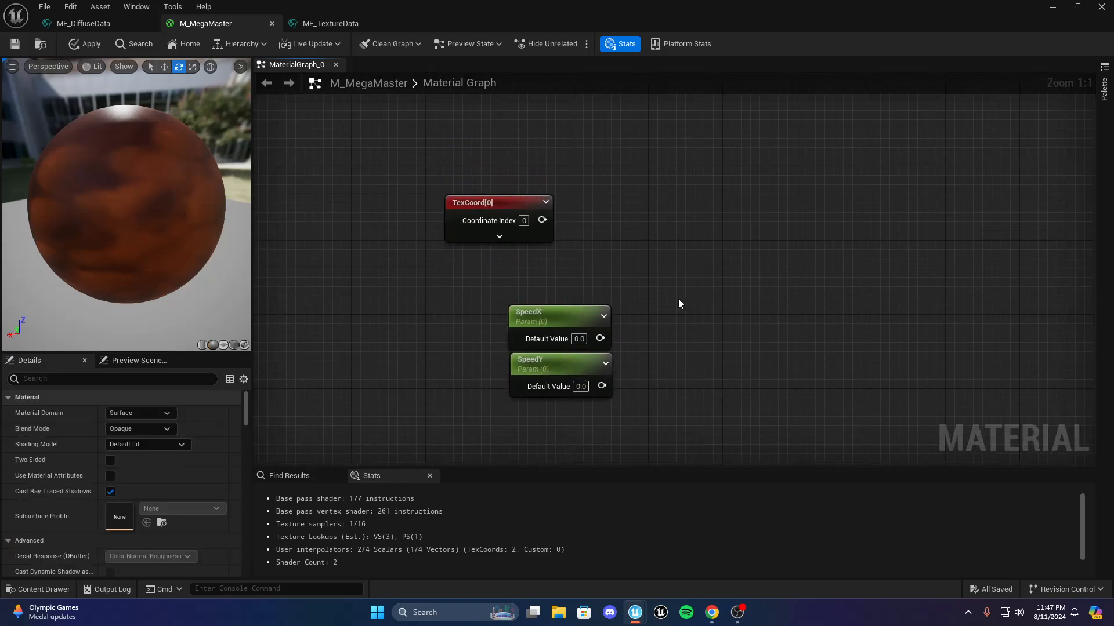
Add an AppendVector node and connect SpeedX to its A input and SpeedY to its B input
{"action": "right_click", "coordinate": [708, 373]}
{"action": "type", "text": "ap"}
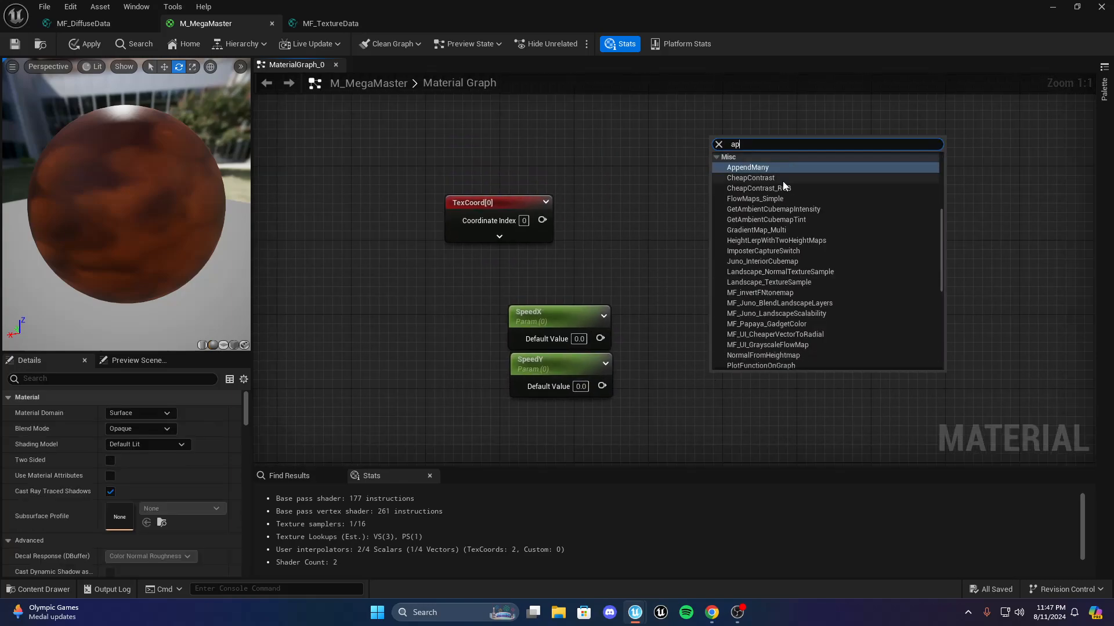
{"action": "type", "text": "pe"}
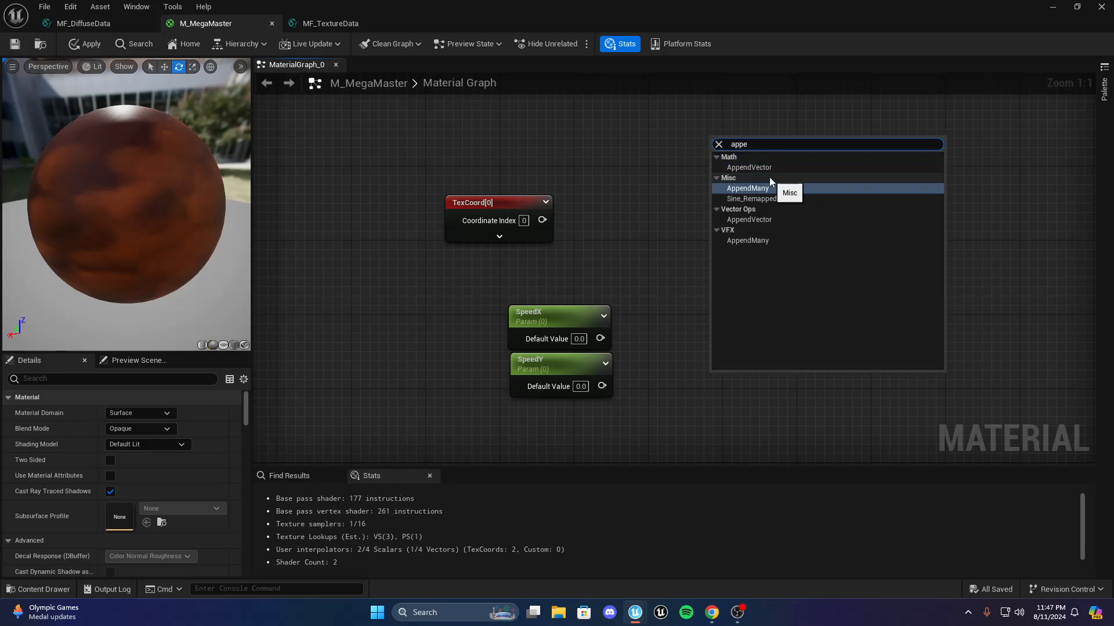
{"action": "left_click", "coordinate": [769, 170]}
{"action": "left_click_drag", "start_coordinate": [600, 338], "coordinate": [651, 334]}
{"action": "left_click", "coordinate": [687, 294]}
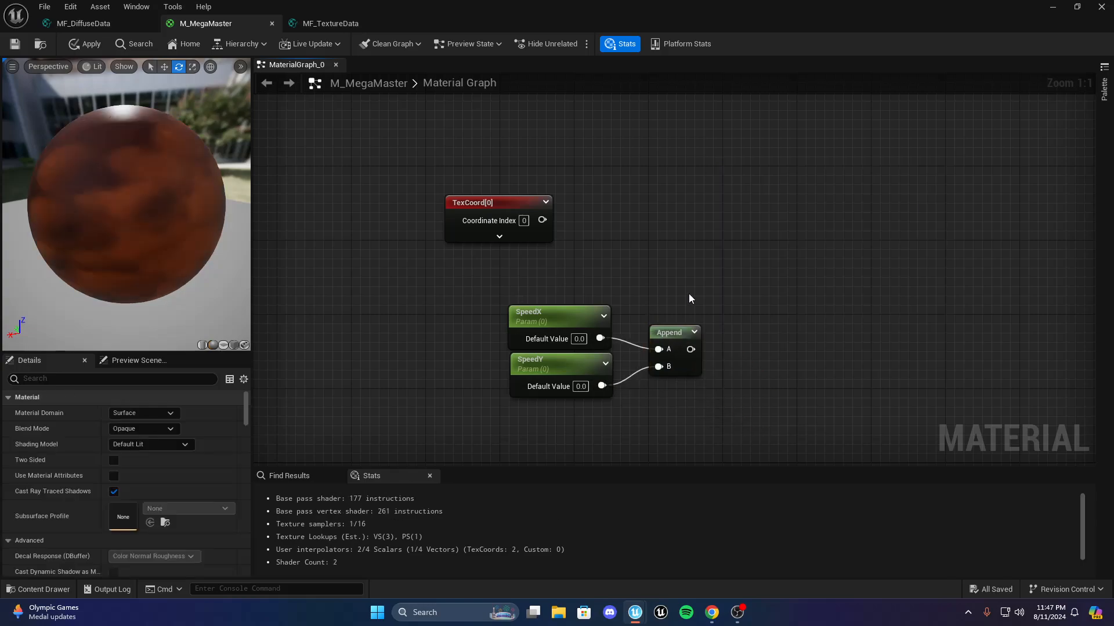
Add a Panner node and connect the Append output to Speed and the Texture Coordinate output to Coordinate
{"action": "right_click", "coordinate": [727, 290]}
{"action": "type", "text": "p"}
{"action": "left_click", "coordinate": [731, 288]}
{"action": "key", "text": "p"}
{"action": "left_click", "coordinate": [723, 275]}
{"action": "scroll", "coordinate": [723, 274], "scroll_direction": "down", "scroll_amount": 3}
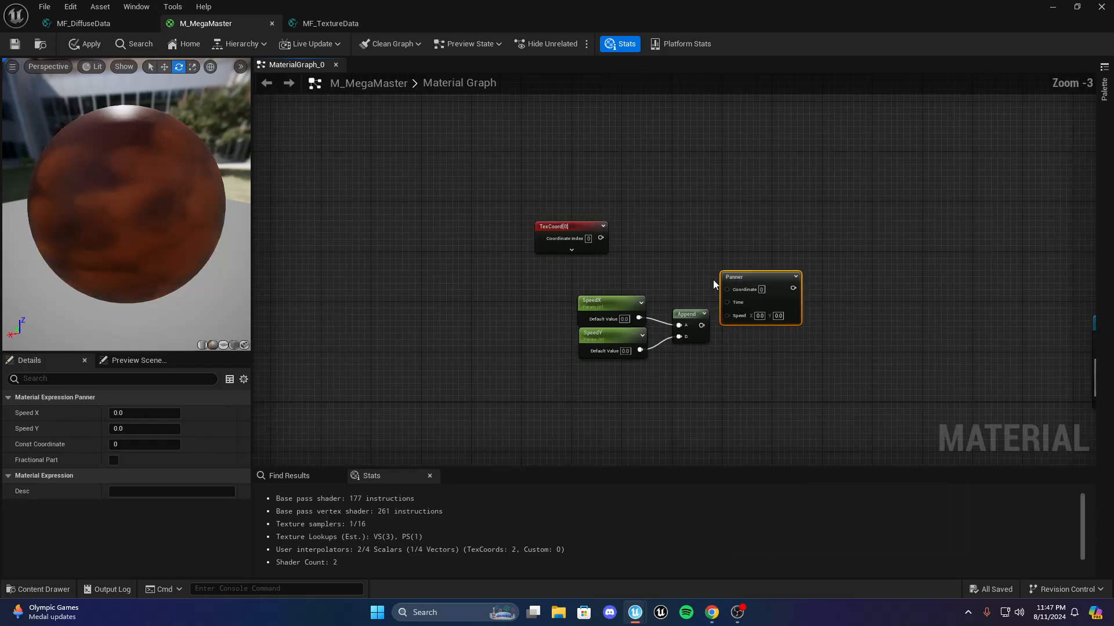
{"action": "scroll", "coordinate": [713, 281], "scroll_direction": "up", "scroll_amount": 3}
{"action": "left_click_drag", "start_coordinate": [672, 323], "coordinate": [733, 280]}
{"action": "left_click", "coordinate": [650, 246]}
{"action": "right_click_drag", "start_coordinate": [702, 227], "coordinate": [673, 212]}
{"action": "scroll", "coordinate": [677, 256], "scroll_direction": "up", "scroll_amount": 1}
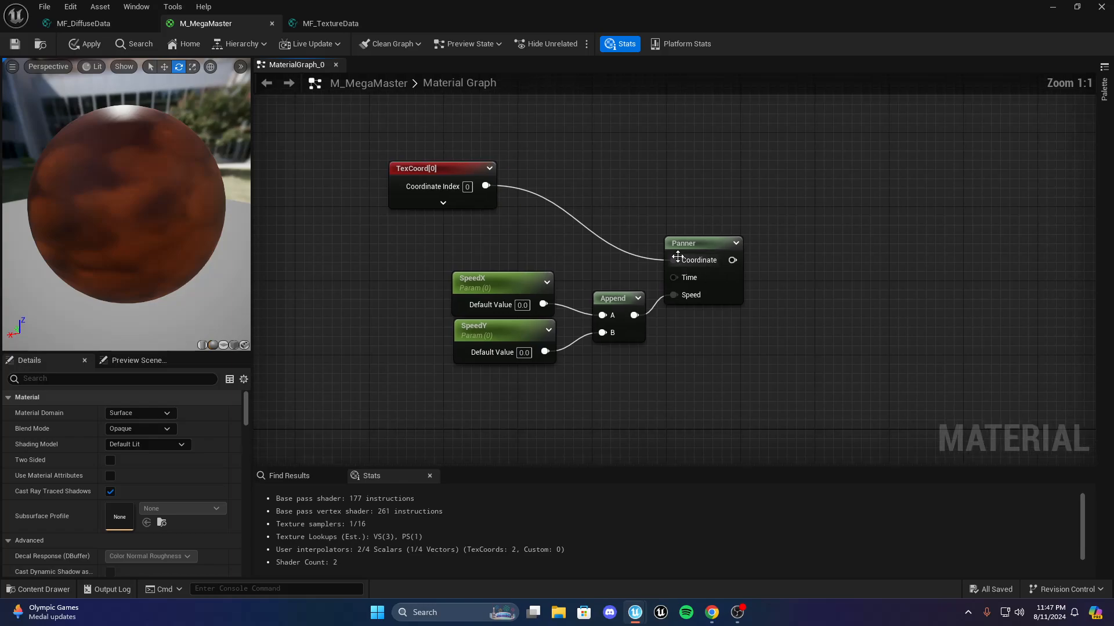
Move the Panner node farther away from the Append node, towards the Diffuse texture parameter
{"action": "left_click_drag", "start_coordinate": [721, 248], "coordinate": [752, 248]}
{"action": "left_click", "coordinate": [648, 240]}
{"action": "right_click_drag", "start_coordinate": [648, 240], "coordinate": [446, 267]}
{"action": "scroll", "coordinate": [545, 281], "scroll_direction": "down", "scroll_amount": 1}
{"action": "scroll", "coordinate": [495, 276], "scroll_direction": "up", "scroll_amount": 1}
{"action": "left_click_drag", "start_coordinate": [554, 243], "coordinate": [590, 251]}
{"action": "left_click", "coordinate": [532, 237]}
{"action": "right_click_drag", "start_coordinate": [532, 237], "coordinate": [499, 205]}
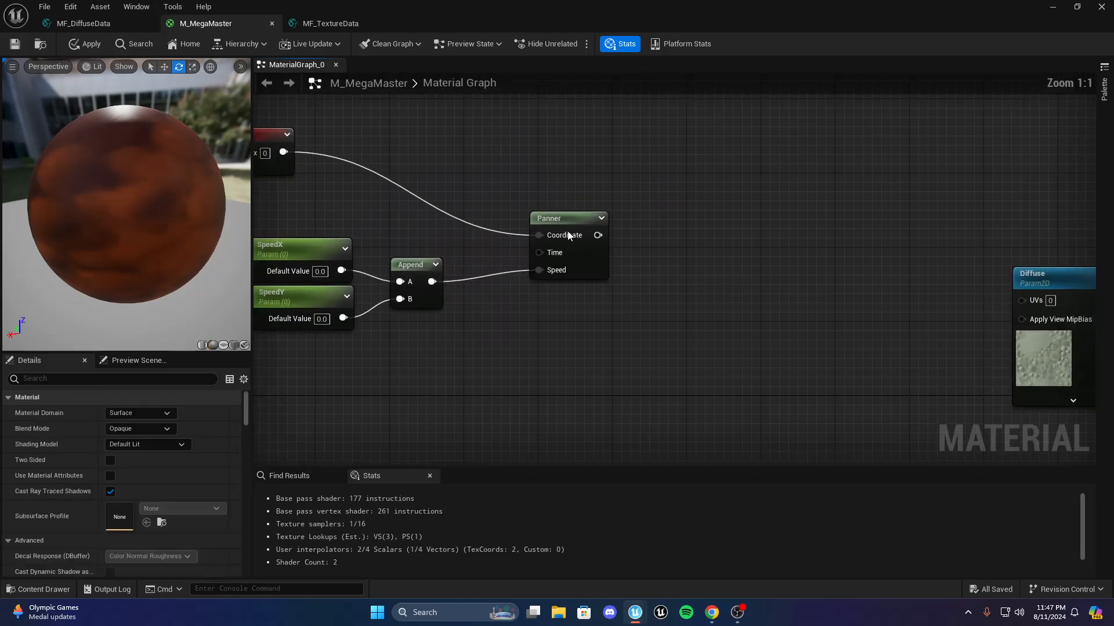
Add a Multiply node between the Panner and Diffuse nodes and connect the Panner output to its A input
{"action": "left_click", "coordinate": [573, 236]}
{"action": "left_click", "coordinate": [712, 249]}
{"action": "right_click_drag", "start_coordinate": [712, 249], "coordinate": [715, 262]}
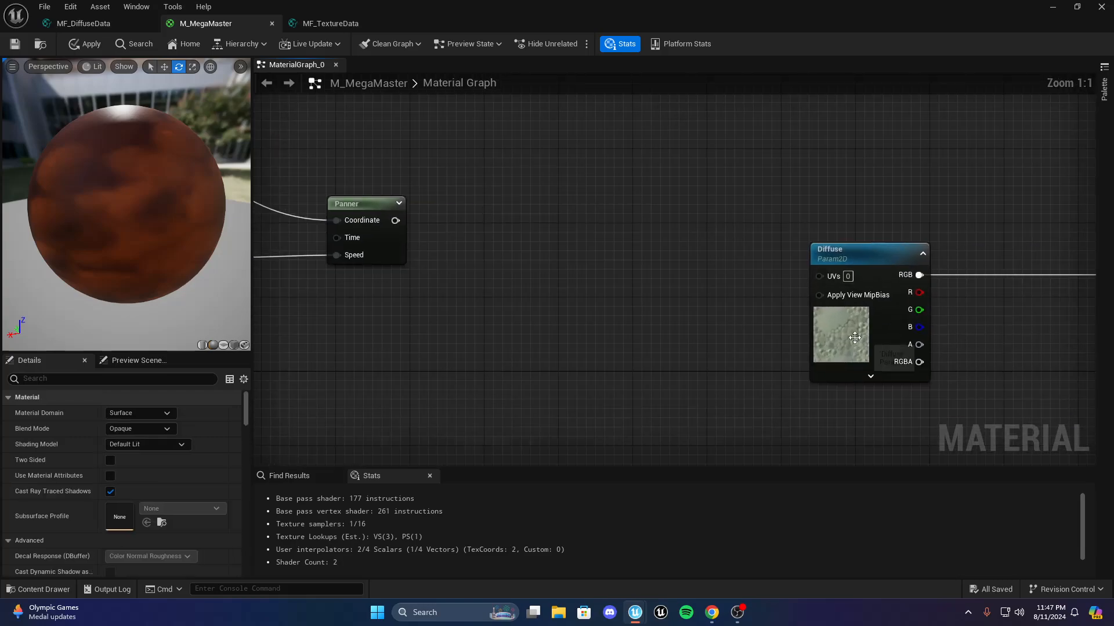
{"action": "scroll", "coordinate": [455, 232], "scroll_direction": "down", "scroll_amount": 3}
{"action": "scroll", "coordinate": [456, 232], "scroll_direction": "up", "scroll_amount": 3}
{"action": "right_click_drag", "start_coordinate": [456, 232], "coordinate": [606, 248]}
{"action": "key", "text": "m"}
{"action": "left_click", "coordinate": [636, 209]}
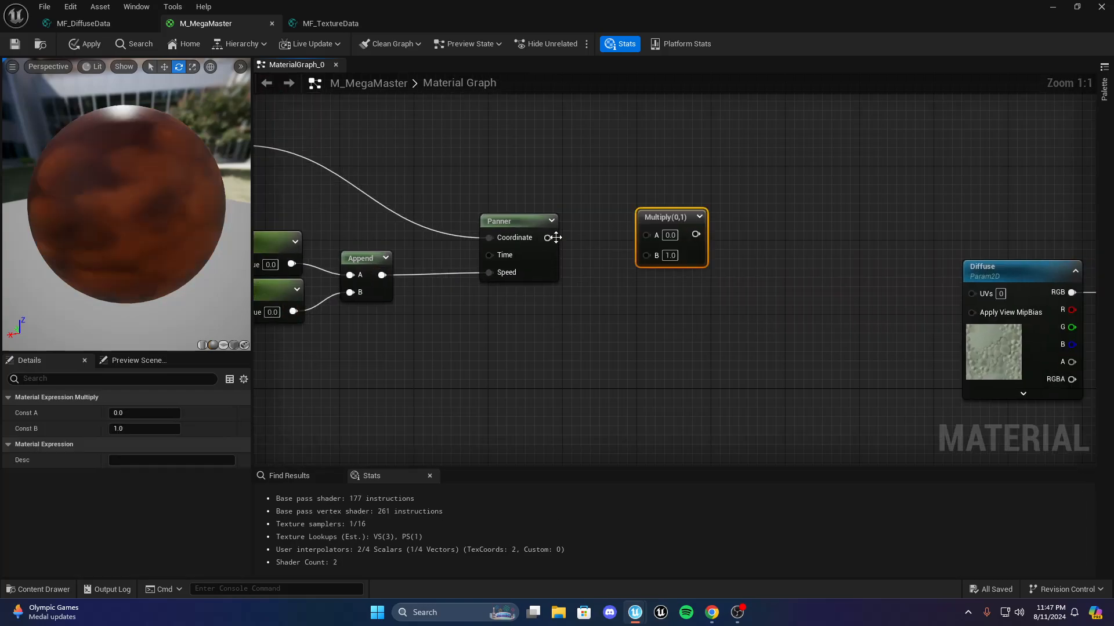
{"action": "left_click_drag", "start_coordinate": [658, 234], "coordinate": [653, 235]}
{"action": "left_click", "coordinate": [631, 289]}
{"action": "right_click_drag", "start_coordinate": [631, 289], "coordinate": [685, 287]}
{"action": "left_click_drag", "start_coordinate": [732, 212], "coordinate": [788, 225]}
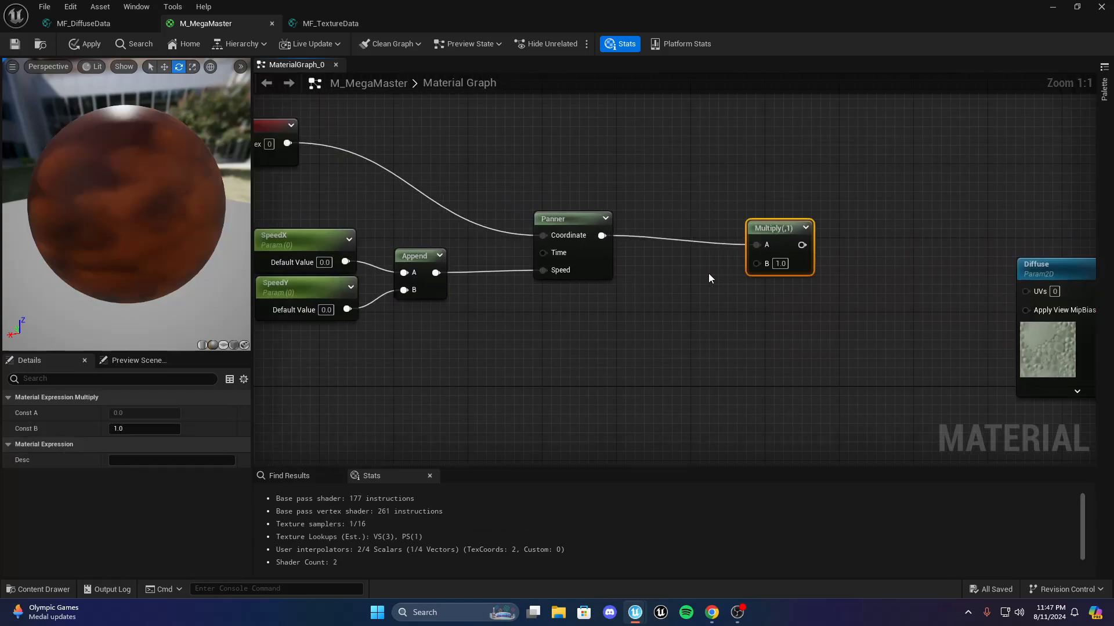
Add a scalar parameter named U above the Panner node
{"action": "left_click", "coordinate": [631, 187]}
{"action": "right_click_drag", "start_coordinate": [493, 82], "coordinate": [540, 236]}
{"action": "right_click", "coordinate": [595, 203]}
{"action": "type", "text": "t"}
{"action": "left_click", "coordinate": [564, 234]}
{"action": "left_click", "coordinate": [561, 249]}
{"action": "type", "text": "U"}
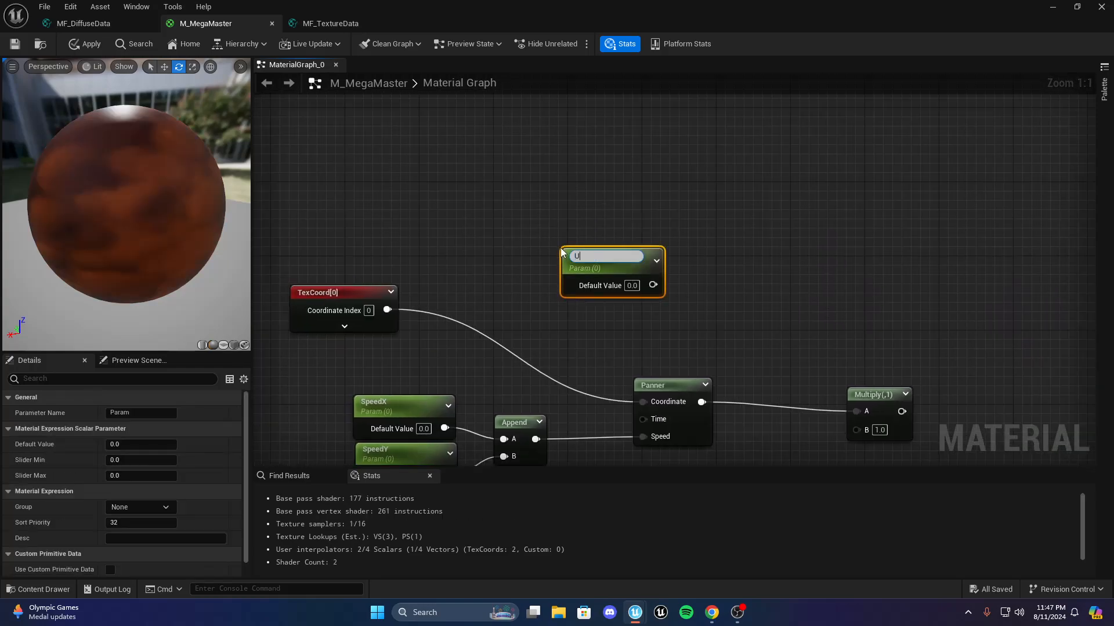
{"action": "key", "text": "Return"}
Add a scalar parameter named V and place it directly beneath U
{"action": "left_click", "coordinate": [582, 323]}
{"action": "left_click", "coordinate": [580, 321]}
{"action": "type", "text": "V"}
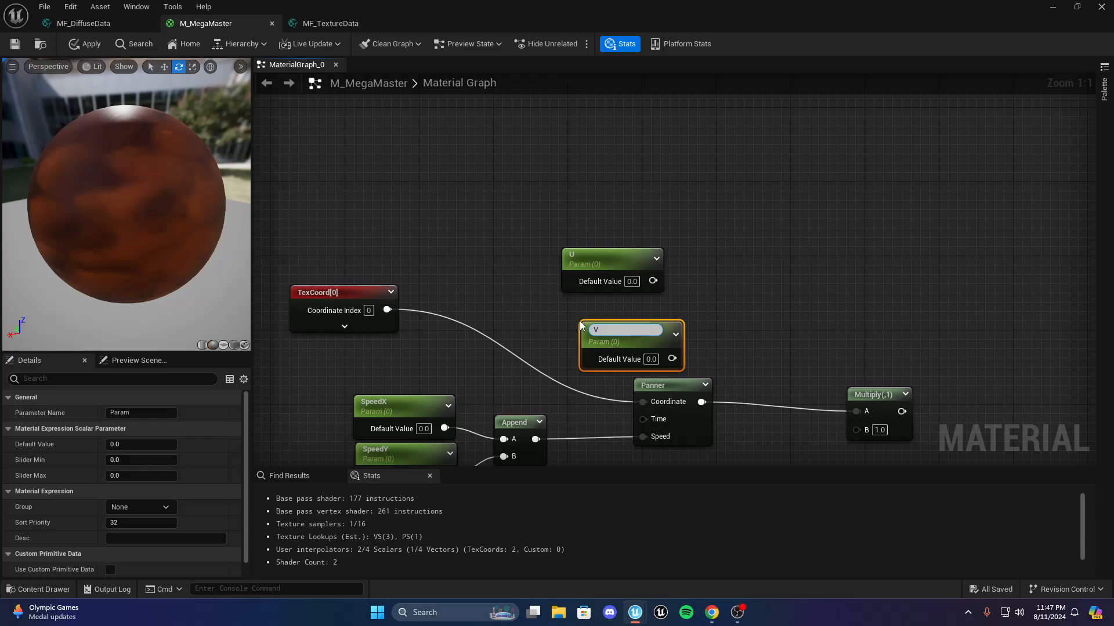
{"action": "key", "text": "Return"}
{"action": "left_click_drag", "start_coordinate": [658, 328], "coordinate": [627, 300]}
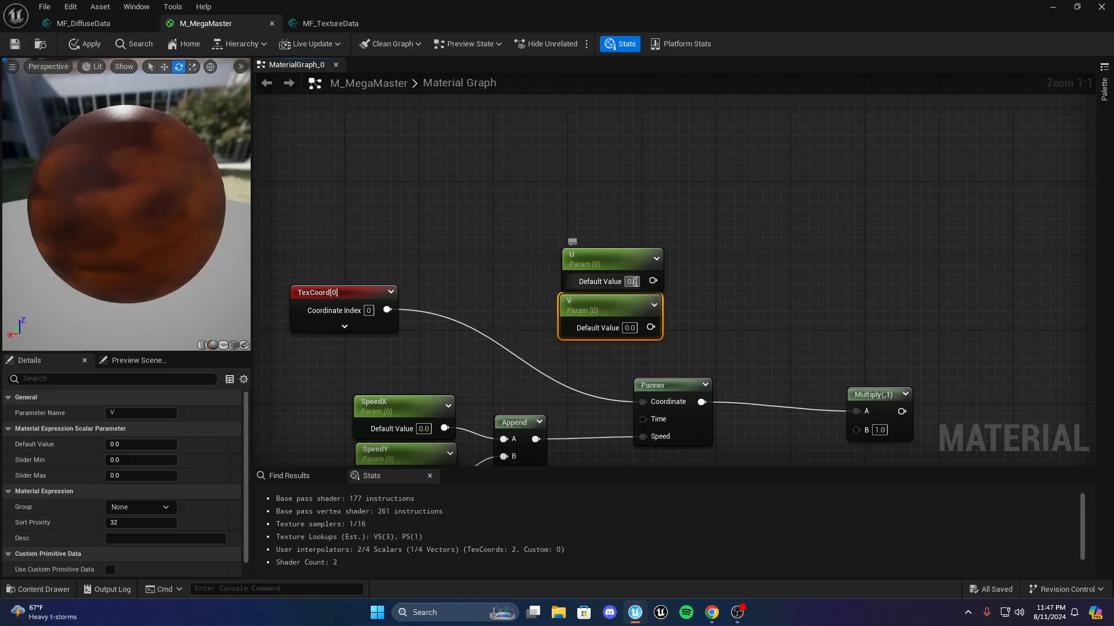
Set the default values of the U and V parameters to 1.0
{"action": "type", "text": "1"}
{"action": "key", "text": "Return"}
{"action": "left_click", "coordinate": [634, 329]}
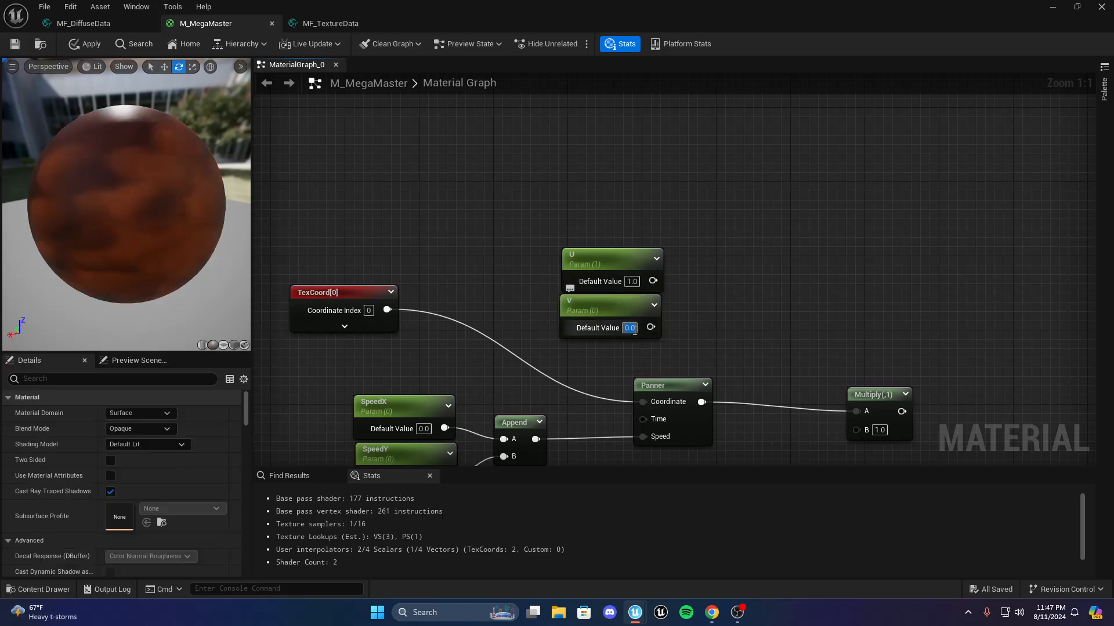
{"action": "right_click", "coordinate": [699, 296]}
Duplicate the Append node beside the U and V parameters and connect U to A and V to B
{"action": "left_click", "coordinate": [500, 425]}
{"action": "key", "text": "ctrl+d"}
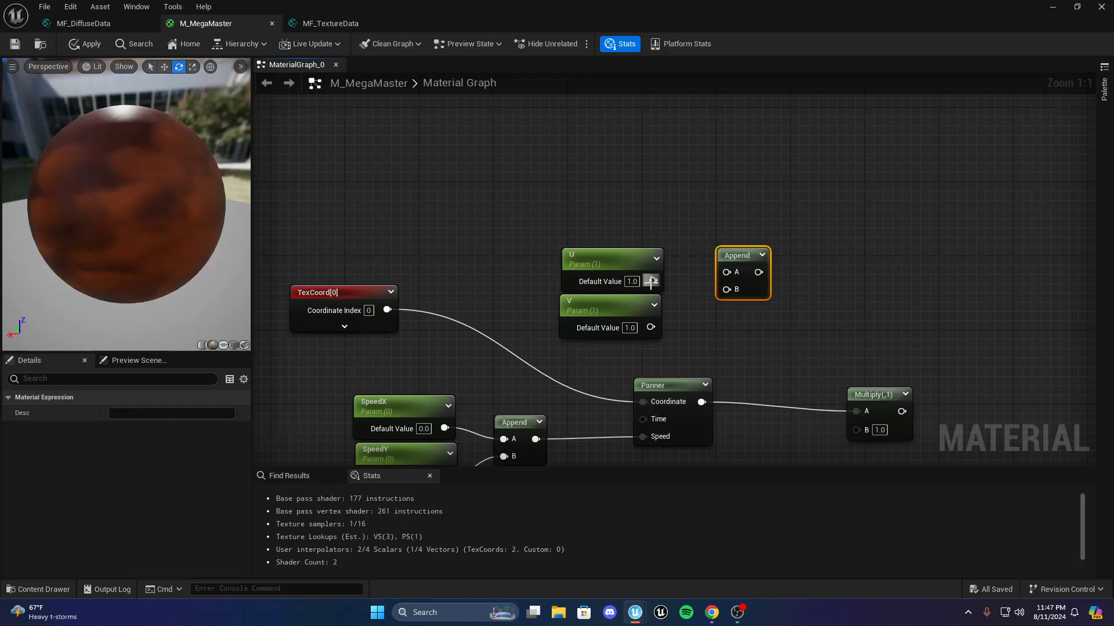
{"action": "left_click_drag", "start_coordinate": [651, 282], "coordinate": [726, 286]}
{"action": "left_click_drag", "start_coordinate": [651, 328], "coordinate": [717, 290]}
Add a second Multiply node with the Texture Coordinate output in A and the U/V Append output in B
{"action": "right_click_drag", "start_coordinate": [745, 259], "coordinate": [578, 283]}
{"action": "key", "text": "m"}
{"action": "left_click", "coordinate": [711, 226]}
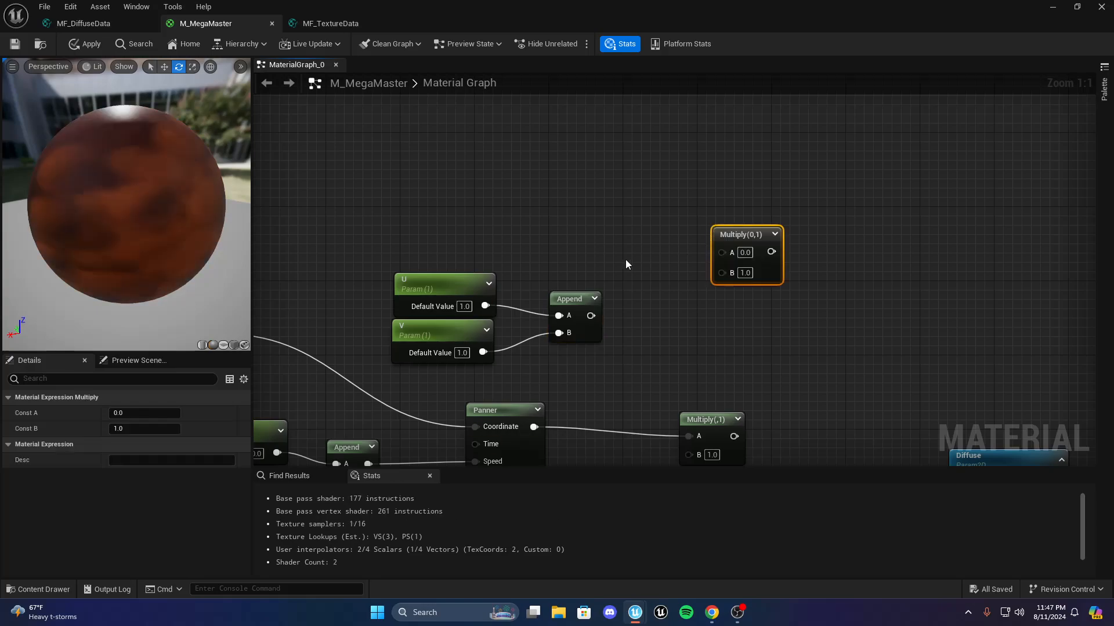
{"action": "right_click_drag", "start_coordinate": [360, 297], "coordinate": [499, 270]}
{"action": "left_click_drag", "start_coordinate": [359, 308], "coordinate": [861, 224]}
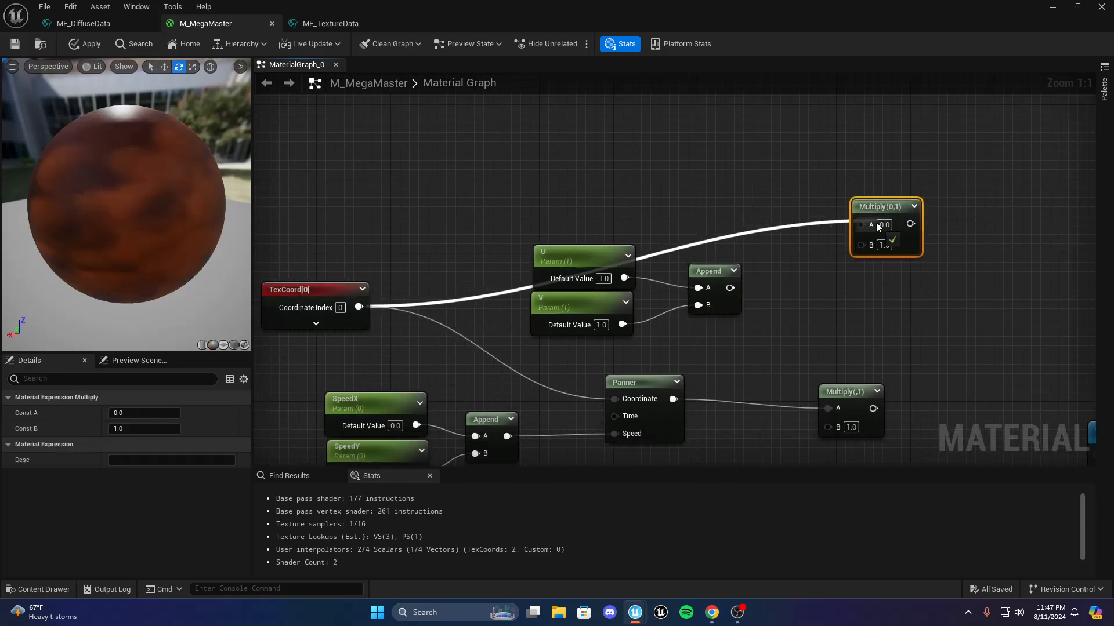
{"action": "left_click_drag", "start_coordinate": [728, 290], "coordinate": [861, 242]}
{"action": "right_click_drag", "start_coordinate": [935, 261], "coordinate": [795, 218]}
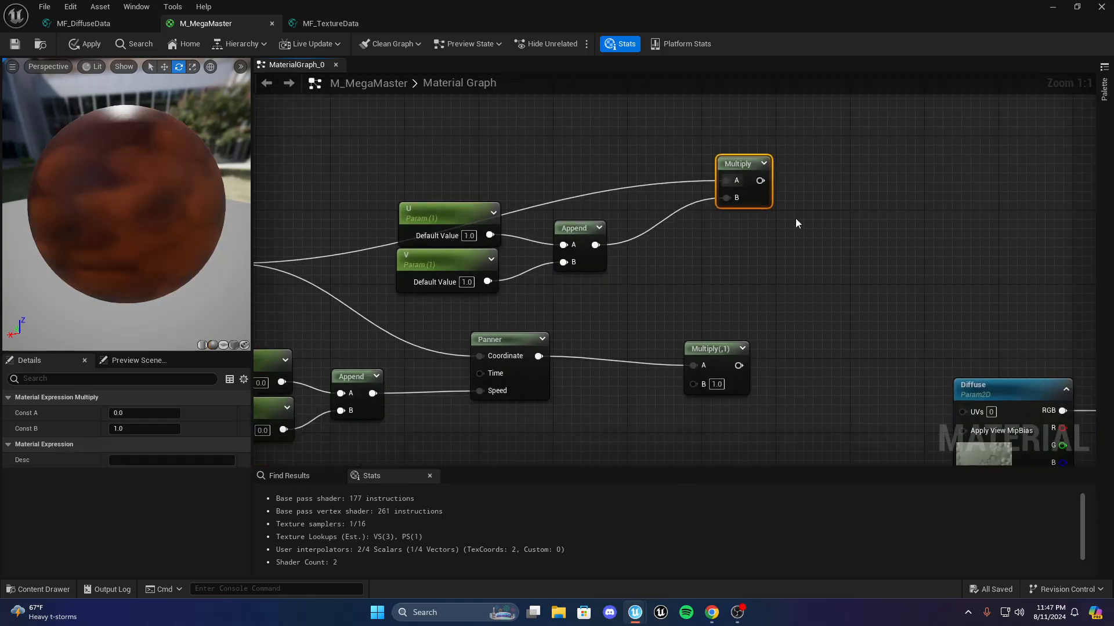
Connect the U/V Multiply output to B of the Panner's Multiply and feed that result into the Diffuse UVs
{"action": "left_click_drag", "start_coordinate": [760, 180], "coordinate": [737, 344]}
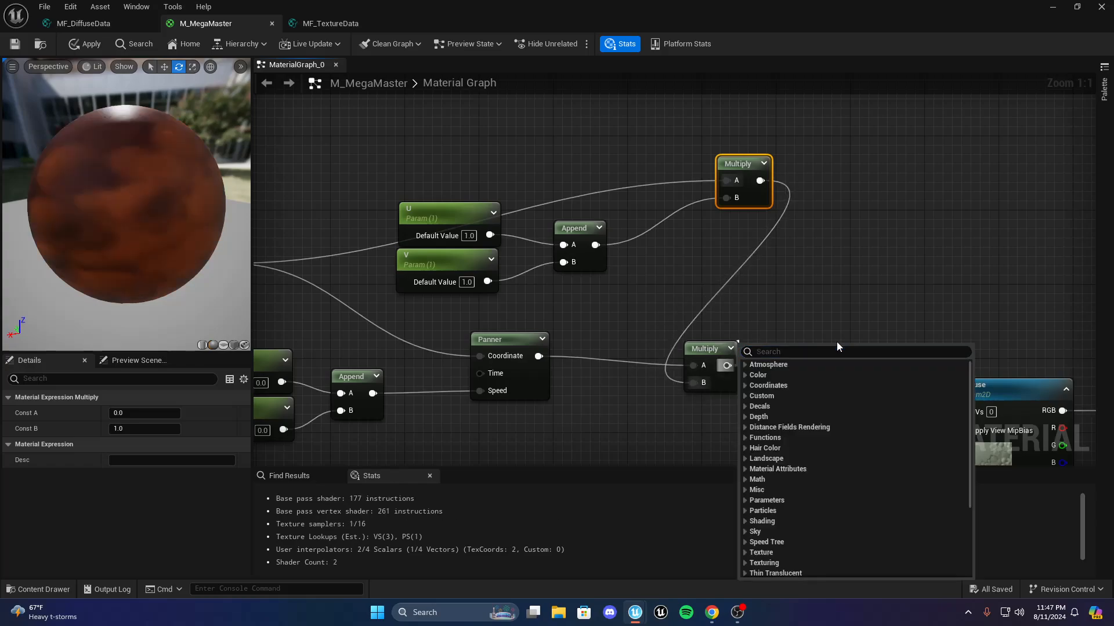
{"action": "right_click_drag", "start_coordinate": [902, 342], "coordinate": [883, 332]}
{"action": "left_click", "coordinate": [883, 333]}
{"action": "left_click_drag", "start_coordinate": [715, 356], "coordinate": [952, 401]}
Review the tiling and panning node chain from the Diffuse texture back to the speed parameters
{"action": "right_click", "coordinate": [923, 393]}
{"action": "right_click_drag", "start_coordinate": [973, 284], "coordinate": [870, 237]}
{"action": "scroll", "coordinate": [790, 285], "scroll_direction": "down", "scroll_amount": 4}
{"action": "right_click_drag", "start_coordinate": [791, 284], "coordinate": [667, 291]}
{"action": "scroll", "coordinate": [727, 284], "scroll_direction": "up", "scroll_amount": 4}
{"action": "scroll", "coordinate": [528, 310], "scroll_direction": "down", "scroll_amount": 2}
{"action": "right_click_drag", "start_coordinate": [528, 310], "coordinate": [713, 309]}
{"action": "scroll", "coordinate": [575, 306], "scroll_direction": "up", "scroll_amount": 2}
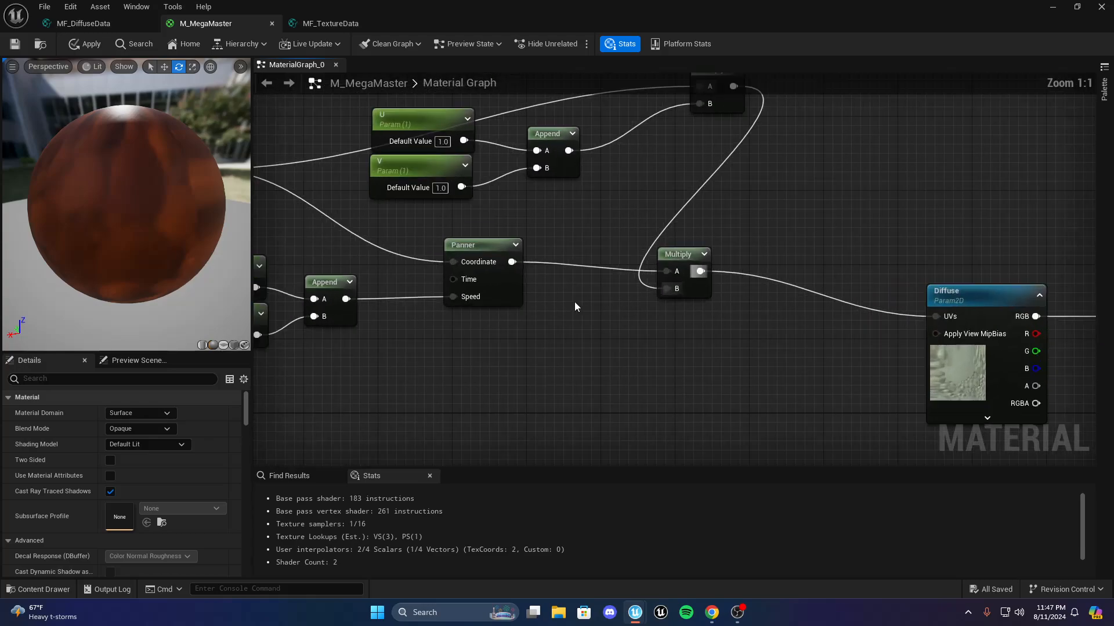
{"action": "right_click_drag", "start_coordinate": [611, 309], "coordinate": [790, 311]}
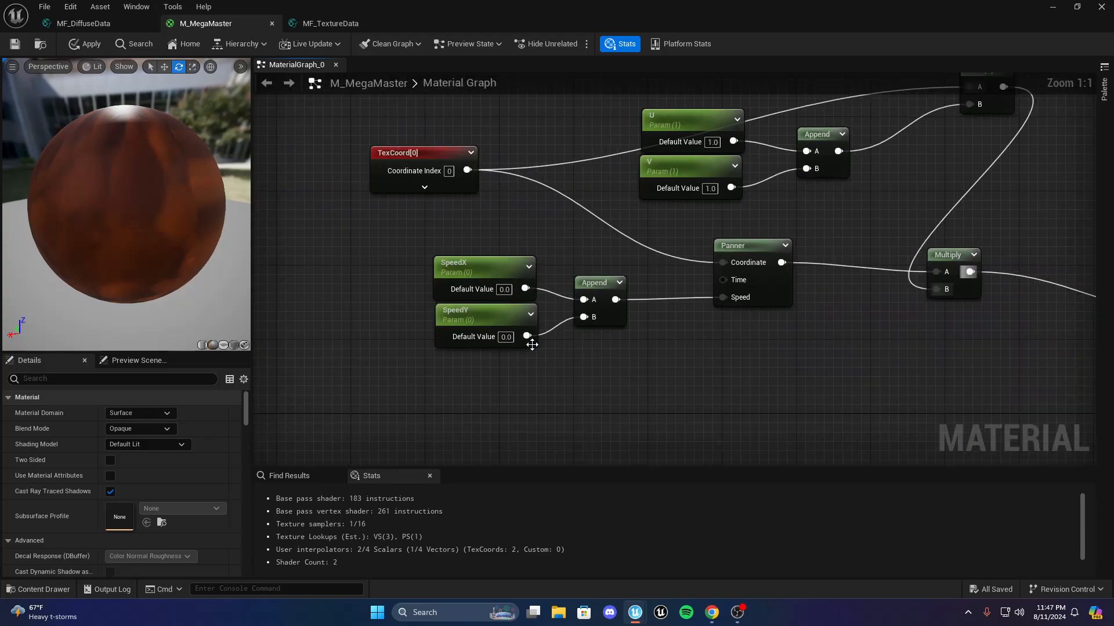
Set the SpeedY parameter's default value to 1
{"action": "type", "text": "1"}
{"action": "key", "text": "Return"}
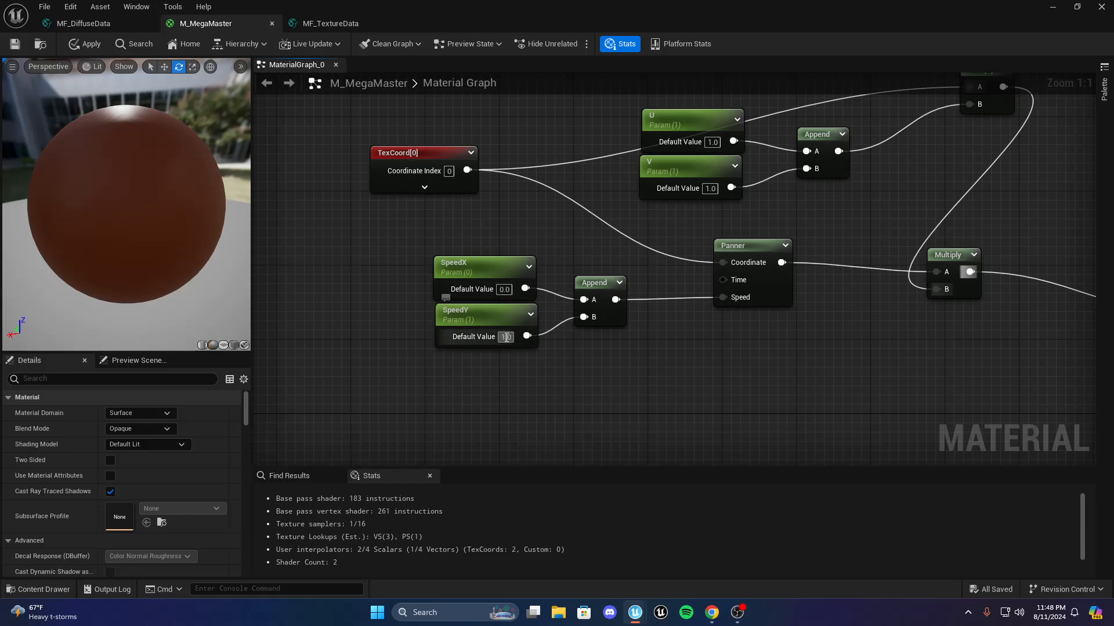
Replace the Panner's Multiply node with an Add node and set the SpeedY default value to 0
{"action": "right_click_drag", "start_coordinate": [635, 354], "coordinate": [768, 272]}
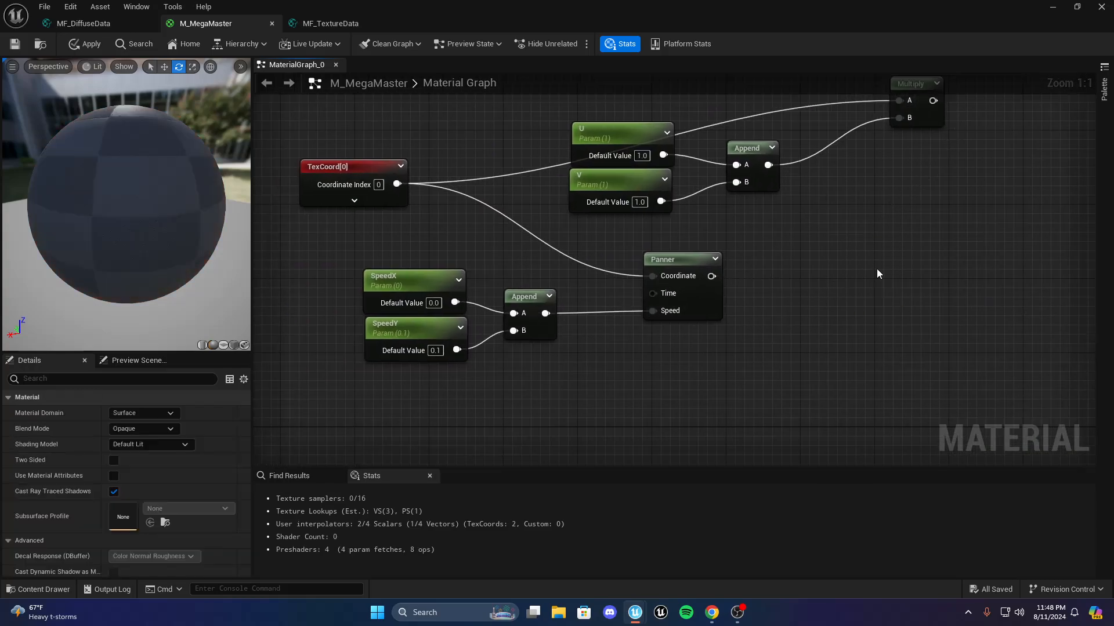
{"action": "left_click", "coordinate": [870, 270]}
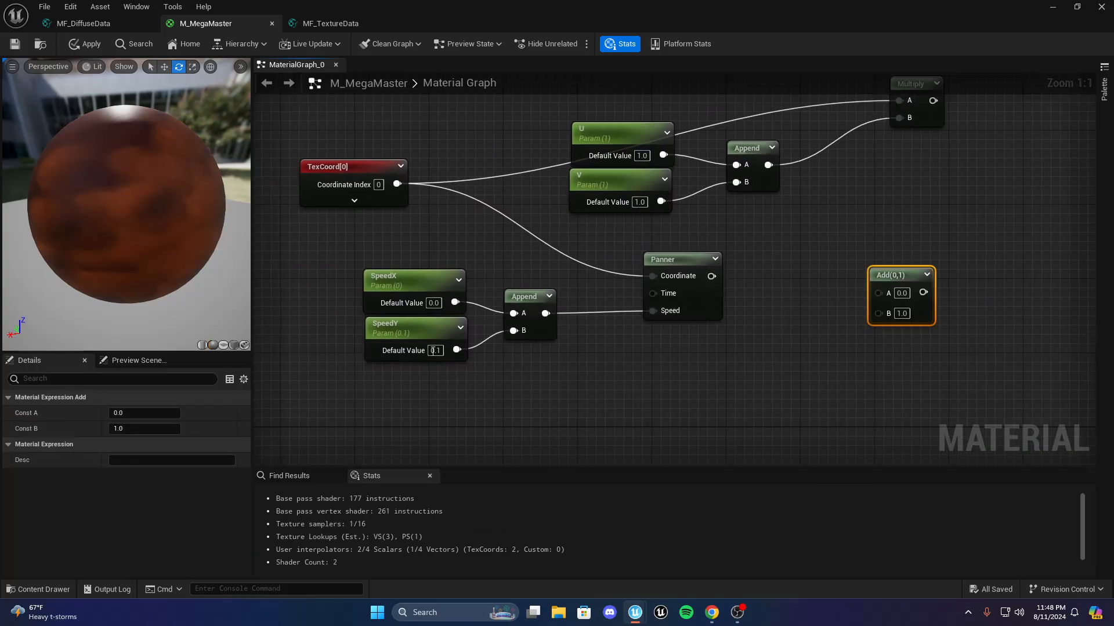
{"action": "left_click_drag", "start_coordinate": [430, 350], "coordinate": [444, 351]}
{"action": "type", "text": "0"}
{"action": "left_click", "coordinate": [510, 371]}
Connect the U/V Multiply to A and the Panner to B of the Add node, and its result to the Diffuse UVs
{"action": "right_click_drag", "start_coordinate": [522, 379], "coordinate": [419, 386]}
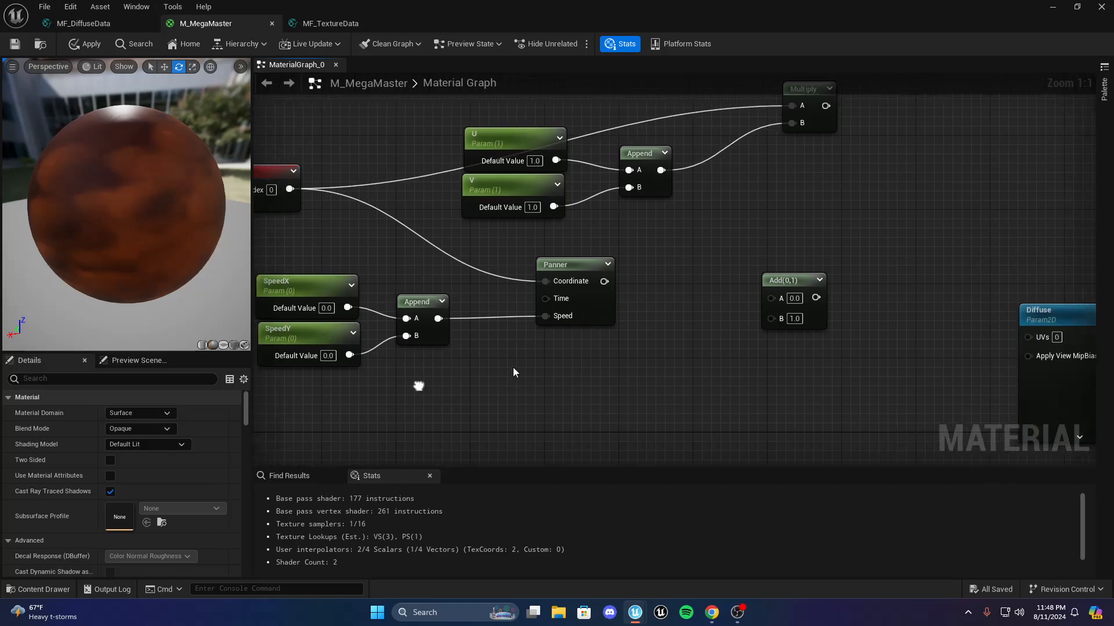
{"action": "left_click_drag", "start_coordinate": [600, 281], "coordinate": [652, 296]}
{"action": "left_click_drag", "start_coordinate": [755, 306], "coordinate": [753, 314]}
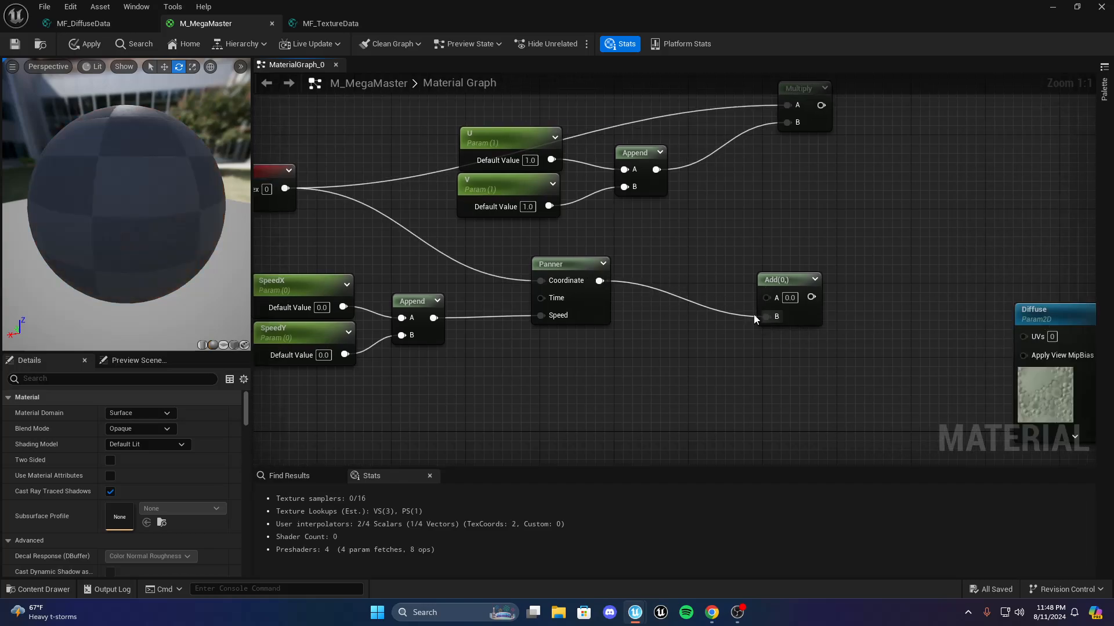
{"action": "right_click_drag", "start_coordinate": [753, 314], "coordinate": [644, 365]}
{"action": "left_click_drag", "start_coordinate": [712, 156], "coordinate": [914, 387]}
{"action": "left_click", "coordinate": [694, 347]}
{"action": "left_click", "coordinate": [848, 373]}
{"action": "right_click_drag", "start_coordinate": [847, 373], "coordinate": [680, 406]}
{"action": "left_click_drag", "start_coordinate": [498, 358], "coordinate": [583, 332]}
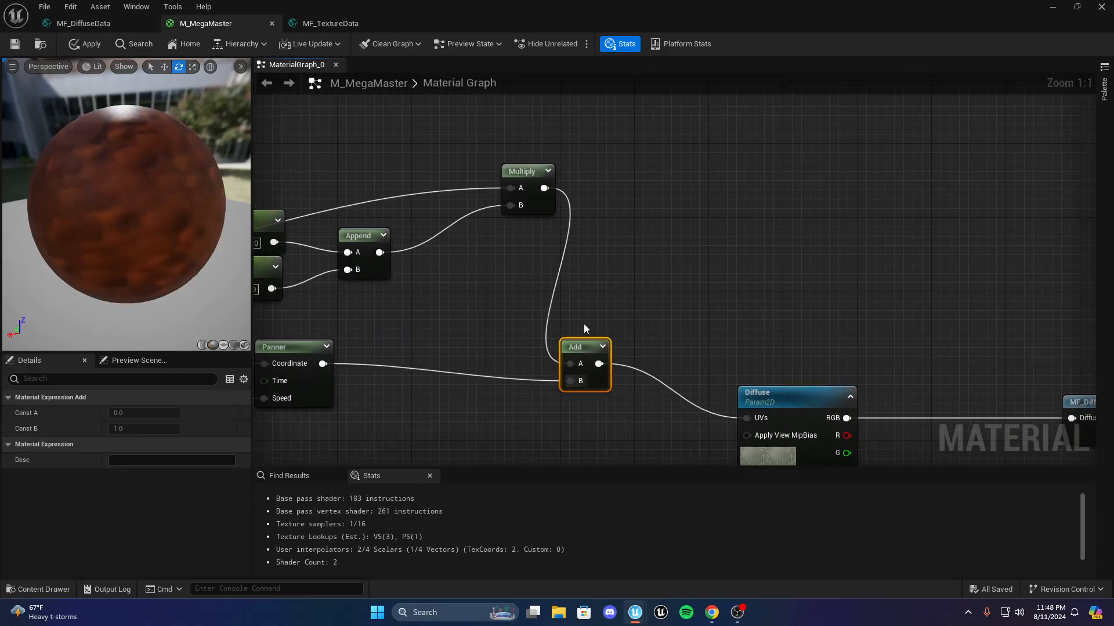
{"action": "left_click", "coordinate": [558, 314]}
Examine the node chain and the texture on the preview sphere from different angles and distances
{"action": "right_click_drag", "start_coordinate": [558, 315], "coordinate": [647, 287]}
{"action": "left_click_drag", "start_coordinate": [191, 185], "coordinate": [70, 182]}
{"action": "scroll", "coordinate": [696, 316], "scroll_direction": "down", "scroll_amount": 4}
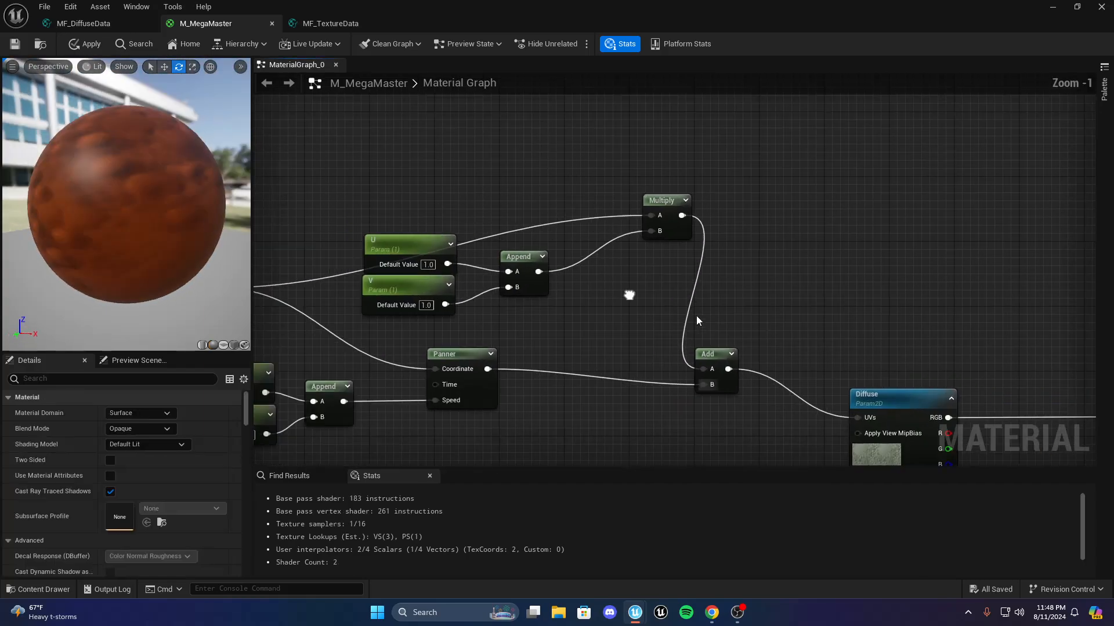
{"action": "scroll", "coordinate": [660, 313], "scroll_direction": "up", "scroll_amount": 3}
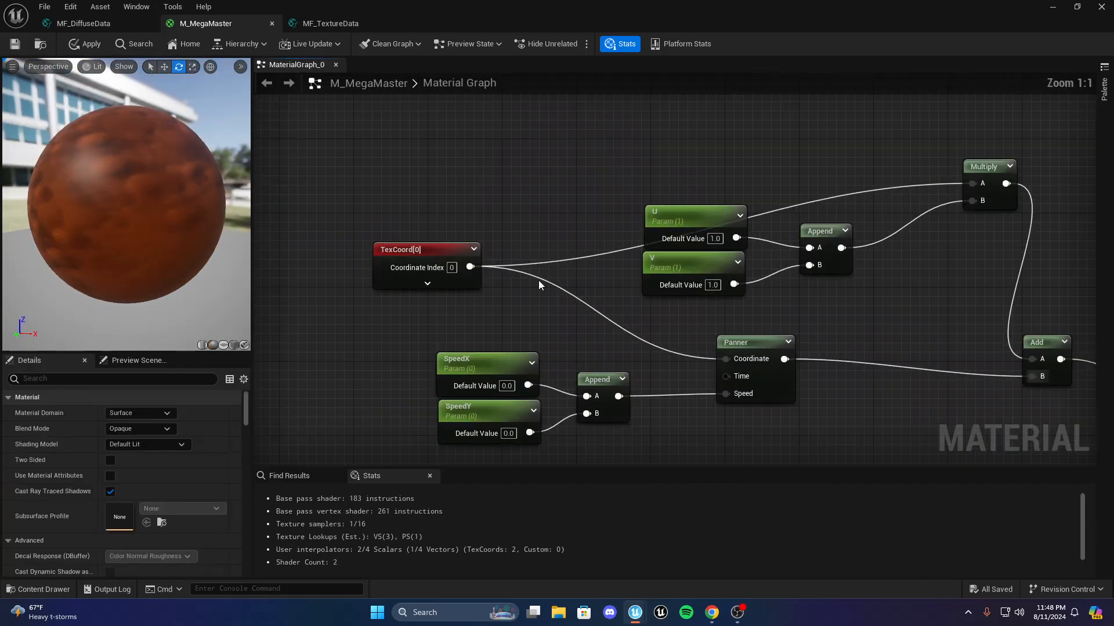
{"action": "left_click_drag", "start_coordinate": [93, 208], "coordinate": [191, 209]}
{"action": "scroll", "coordinate": [93, 209], "scroll_direction": "down", "scroll_amount": 4}
Set the default values of both SpeedX and SpeedY to 1
{"action": "right_click_drag", "start_coordinate": [1079, 332], "coordinate": [806, 343]}
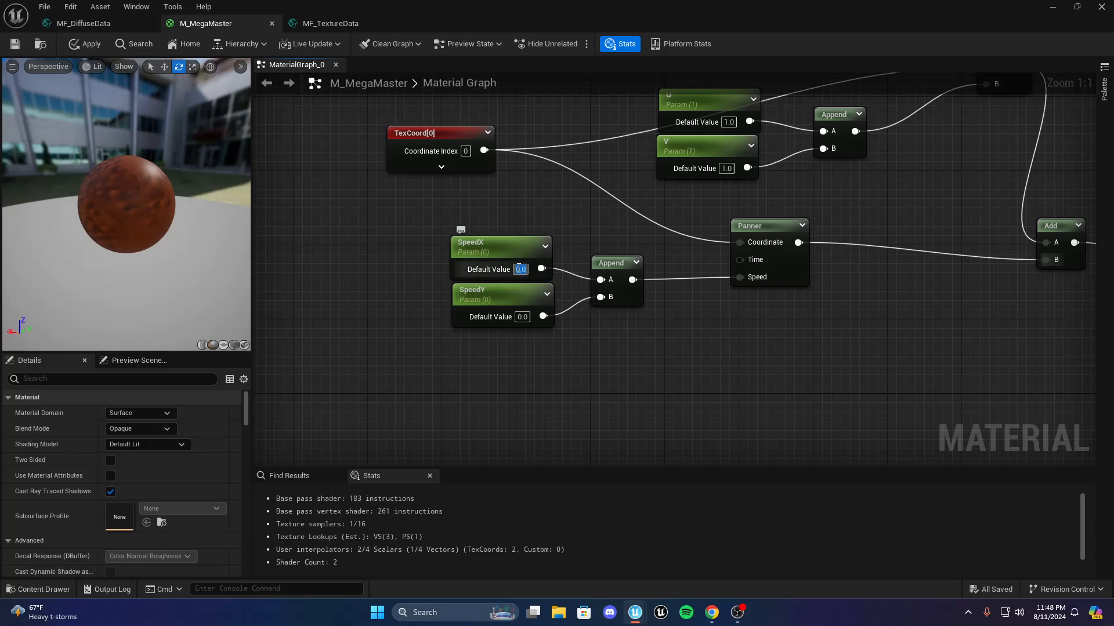
{"action": "right_click_drag", "start_coordinate": [533, 344], "coordinate": [552, 368]}
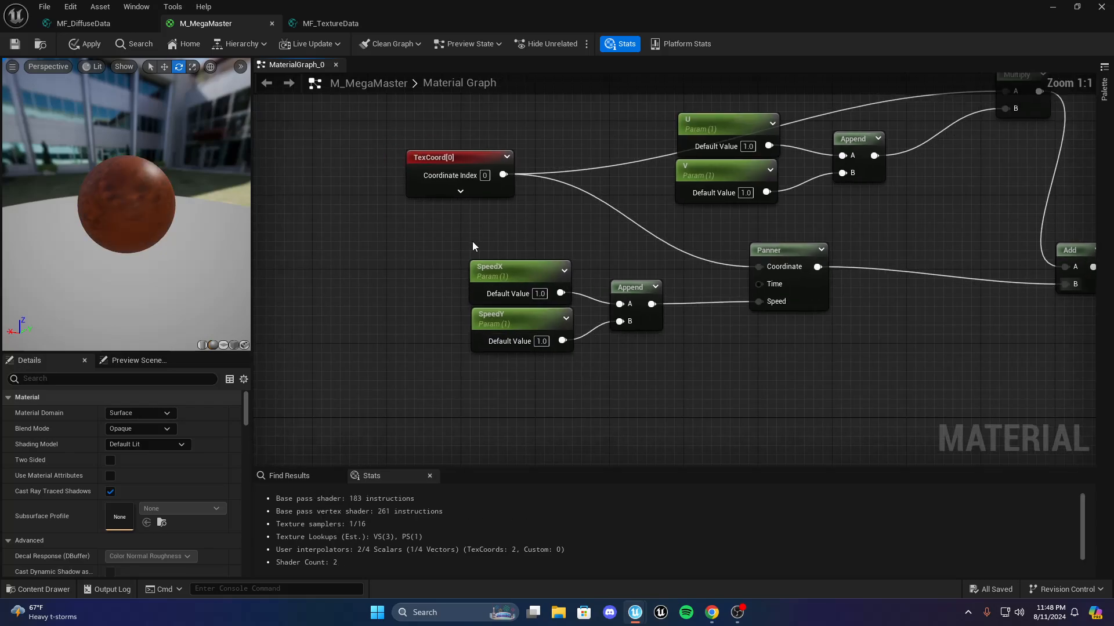
{"action": "left_click_drag", "start_coordinate": [473, 246], "coordinate": [571, 328]}
{"action": "left_click", "coordinate": [671, 259]}
{"action": "right_click_drag", "start_coordinate": [535, 288], "coordinate": [428, 298]}
{"action": "right_click_drag", "start_coordinate": [665, 295], "coordinate": [556, 290]}
{"action": "scroll", "coordinate": [556, 291], "scroll_direction": "down", "scroll_amount": 1}
{"action": "right_click_drag", "start_coordinate": [753, 292], "coordinate": [609, 350]}
{"action": "scroll", "coordinate": [609, 350], "scroll_direction": "up", "scroll_amount": 1}
{"action": "right_click_drag", "start_coordinate": [678, 300], "coordinate": [584, 315]}
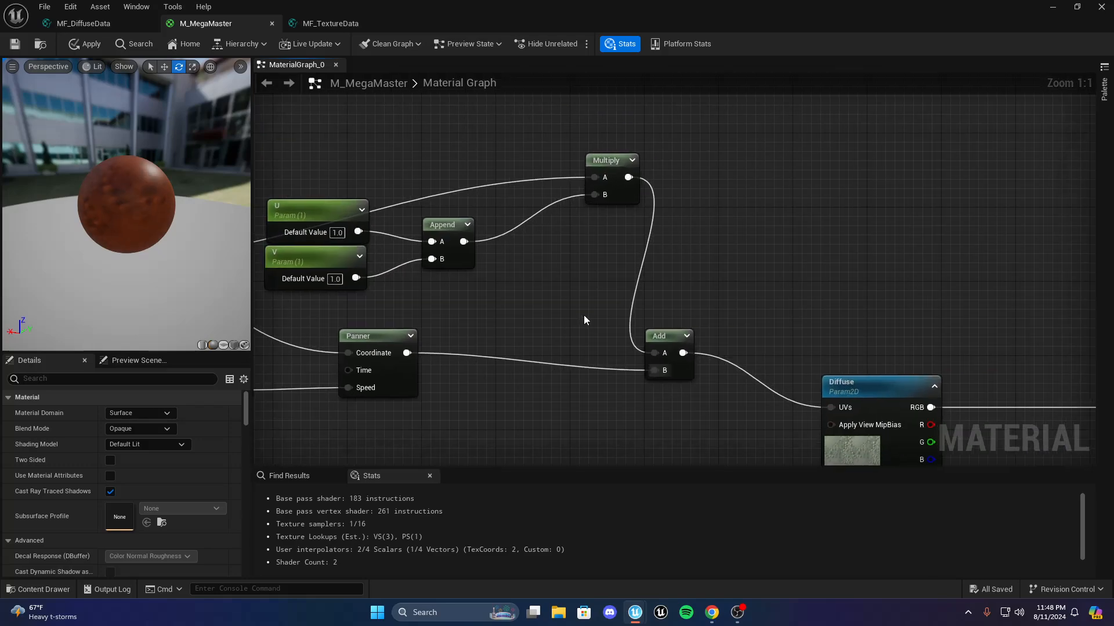
{"action": "right_click", "coordinate": [511, 301]}
{"action": "type", "text": "stat"}
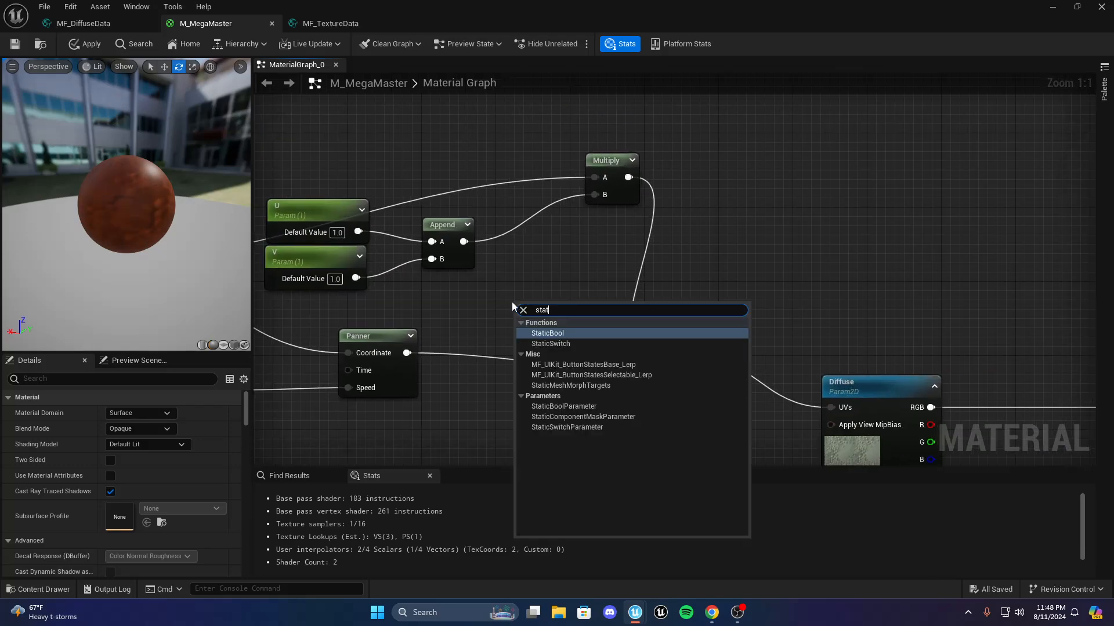
{"action": "left_click", "coordinate": [564, 345]}
{"action": "scroll", "coordinate": [564, 347], "scroll_direction": "down", "scroll_amount": 4}
{"action": "scroll", "coordinate": [556, 348], "scroll_direction": "up", "scroll_amount": 4}
{"action": "right_click_drag", "start_coordinate": [556, 348], "coordinate": [662, 312]}
{"action": "key", "text": "Delete"}
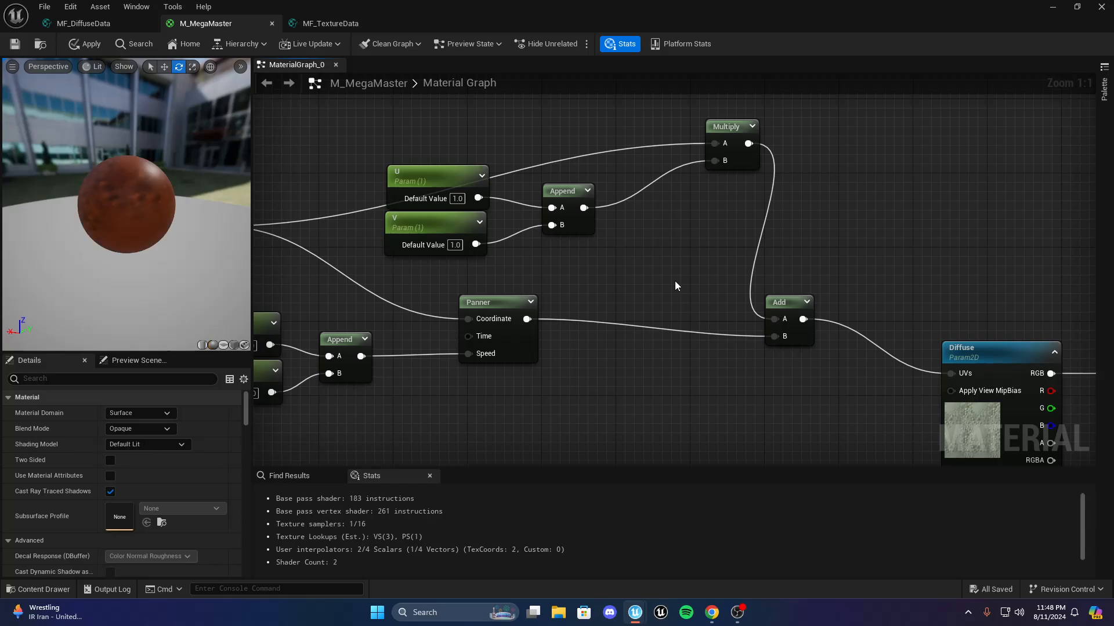
Add a StaticSwitchParameter named UsePanner and place it between the Panner and the Diffuse texture
{"action": "right_click", "coordinate": [674, 281]}
{"action": "type", "text": "stat"}
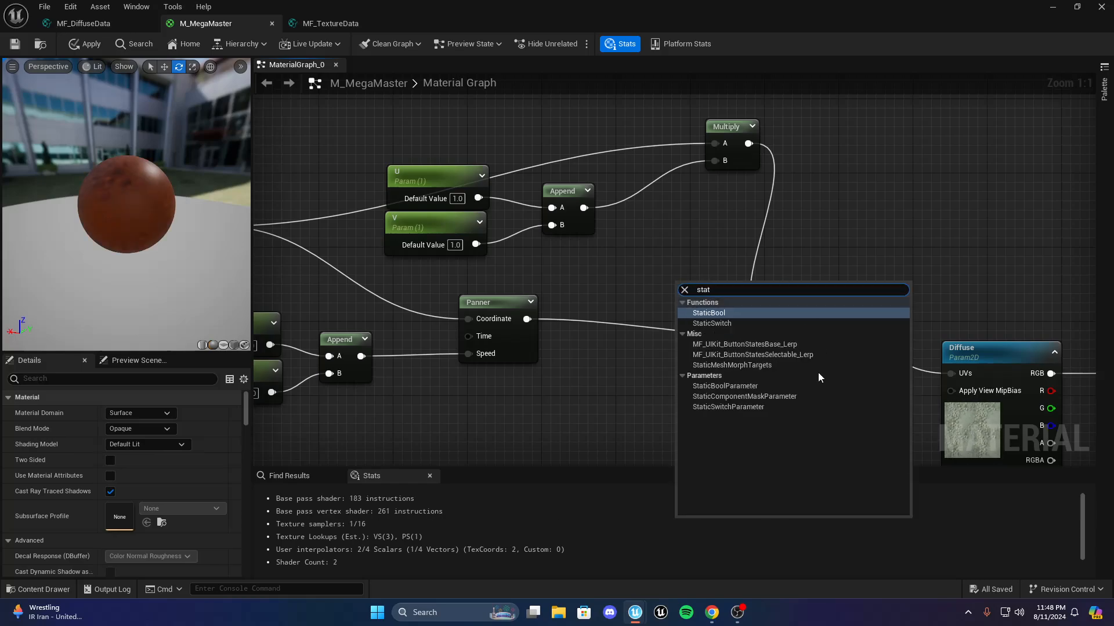
{"action": "left_click", "coordinate": [765, 406]}
{"action": "type", "text": "UsePanner"}
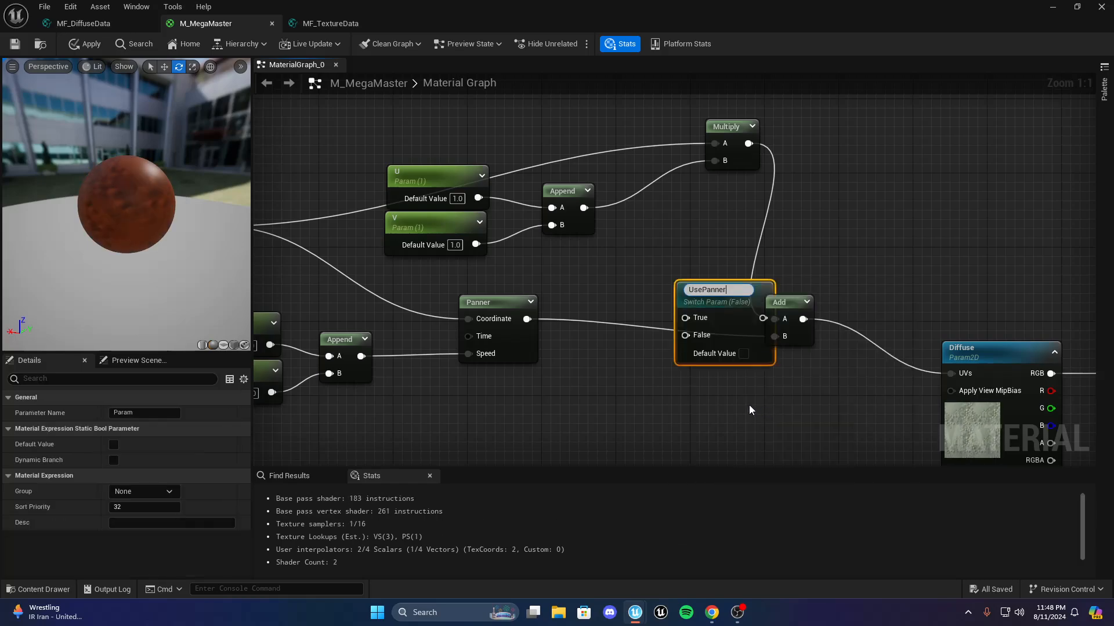
{"action": "key", "text": "Return"}
{"action": "left_click_drag", "start_coordinate": [722, 290], "coordinate": [692, 331]}
Connect the Panner to True and the U/V Multiply to False on UsePanner, replacing the Add node as the Diffuse UVs source
{"action": "left_click_drag", "start_coordinate": [527, 318], "coordinate": [656, 354]}
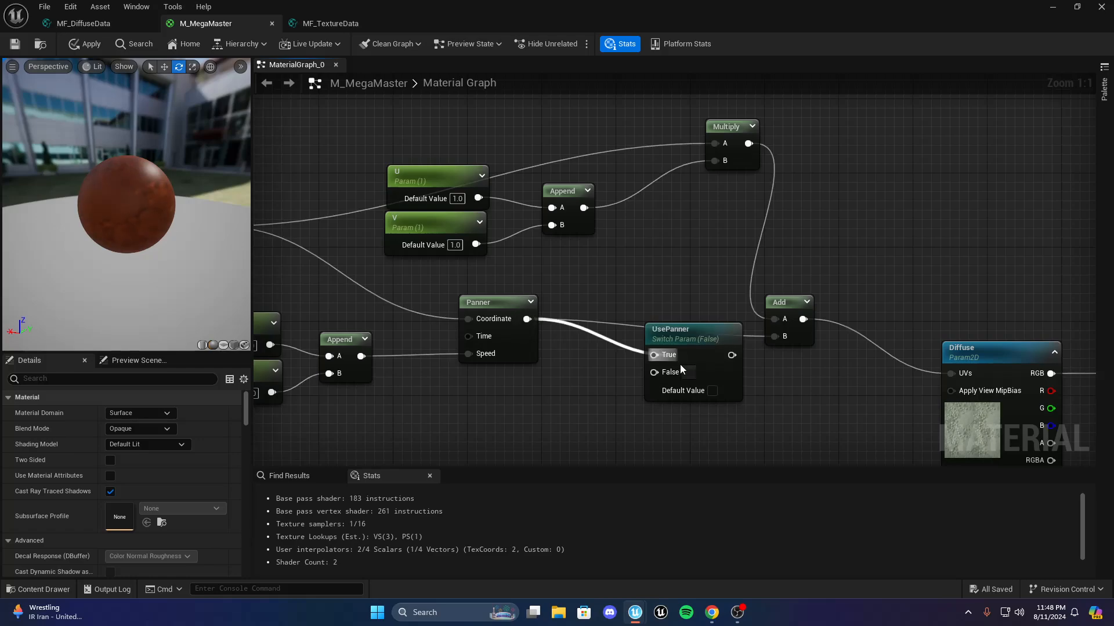
{"action": "left_click_drag", "start_coordinate": [748, 143], "coordinate": [965, 374]}
{"action": "left_click", "coordinate": [802, 302]}
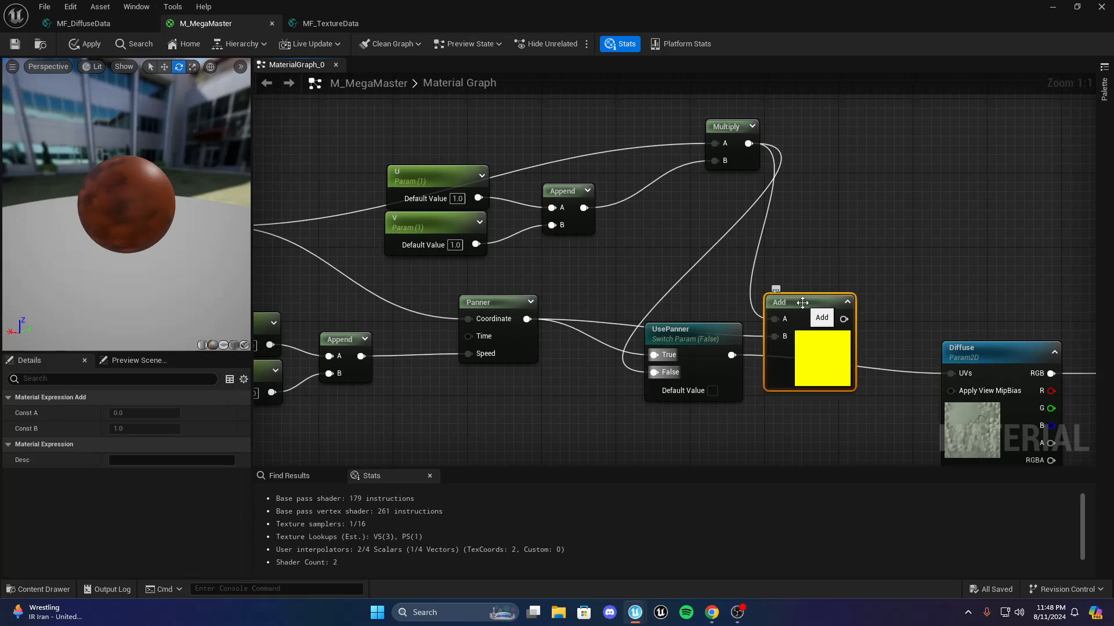
{"action": "key", "text": "Delete"}
{"action": "right_click_drag", "start_coordinate": [793, 313], "coordinate": [651, 273]}
{"action": "left_click_drag", "start_coordinate": [528, 288], "coordinate": [648, 261]}
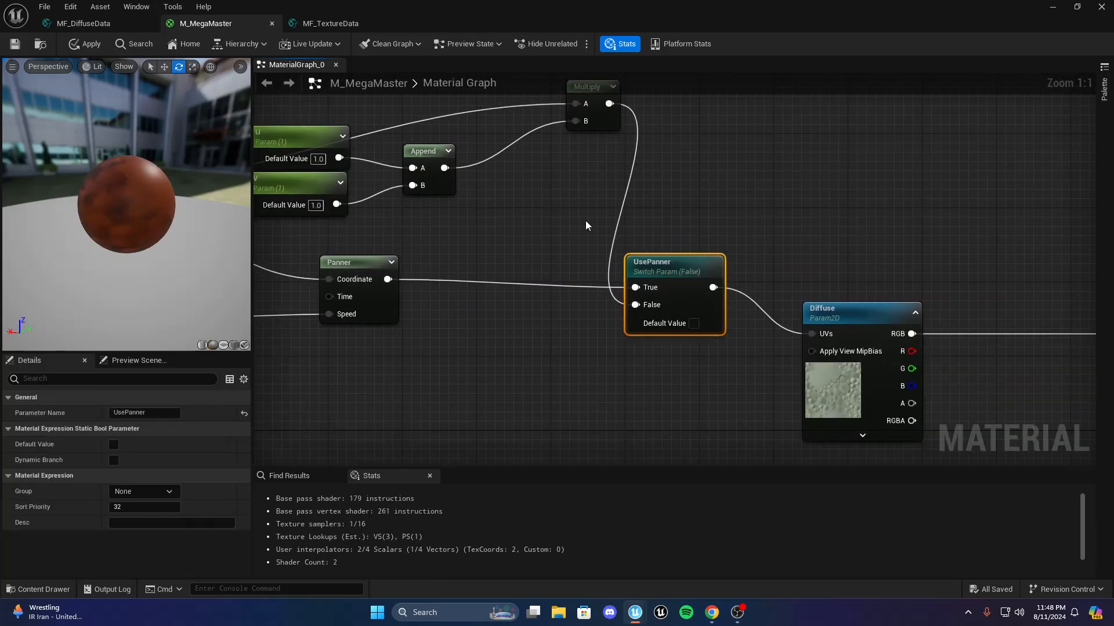
Move SpeedX, SpeedY and their Append node together farther down, away from the Texture Coordinate node
{"action": "right_click_drag", "start_coordinate": [429, 272], "coordinate": [682, 261]}
{"action": "scroll", "coordinate": [731, 311], "scroll_direction": "up", "scroll_amount": 4}
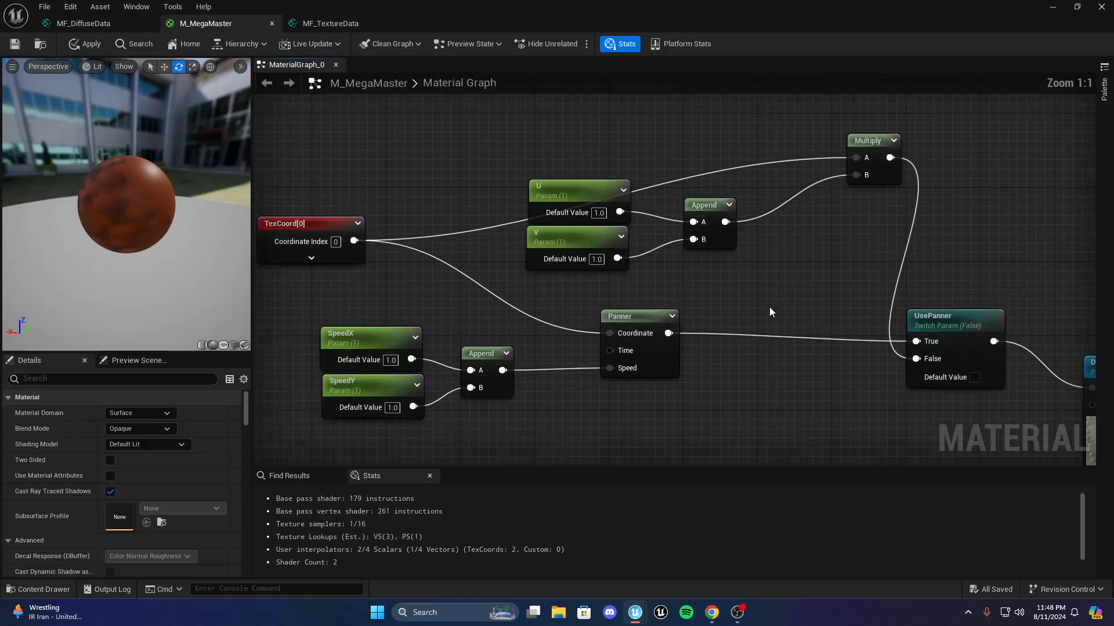
{"action": "scroll", "coordinate": [643, 293], "scroll_direction": "down", "scroll_amount": 2}
{"action": "scroll", "coordinate": [557, 273], "scroll_direction": "up", "scroll_amount": 2}
{"action": "right_click_drag", "start_coordinate": [482, 295], "coordinate": [686, 231]}
{"action": "scroll", "coordinate": [638, 251], "scroll_direction": "down", "scroll_amount": 1}
{"action": "right_click_drag", "start_coordinate": [587, 260], "coordinate": [732, 272]}
{"action": "scroll", "coordinate": [636, 244], "scroll_direction": "up", "scroll_amount": 1}
{"action": "left_click_drag", "start_coordinate": [633, 232], "coordinate": [784, 301]}
{"action": "left_click_drag", "start_coordinate": [790, 264], "coordinate": [790, 359]}
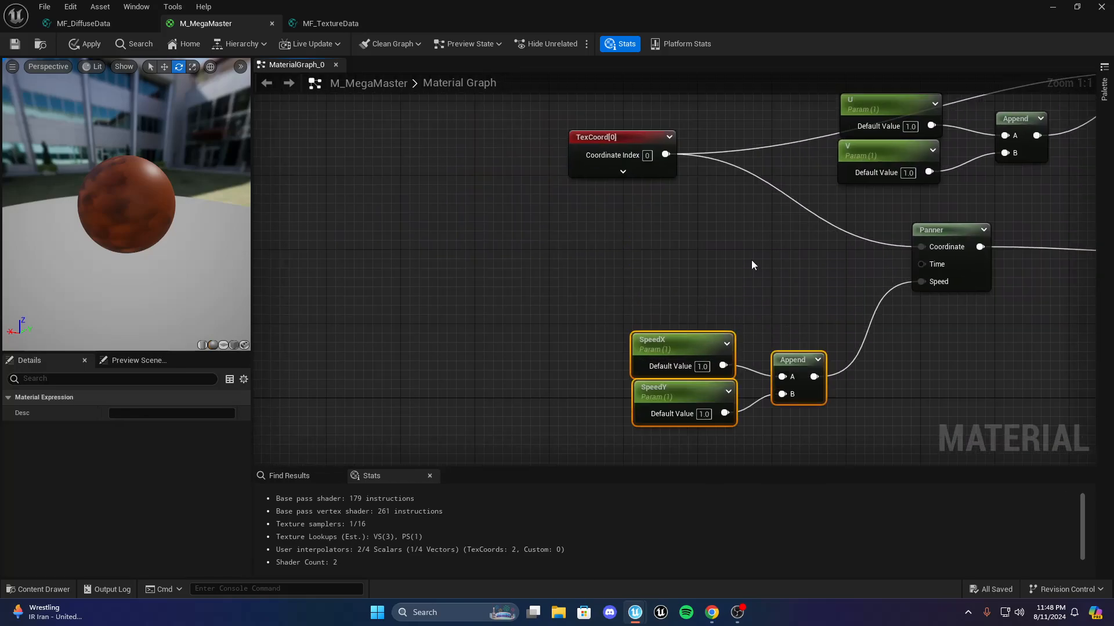
Move the TexCoord node farther from the Panner to make room for additional UV nodes
{"action": "left_click", "coordinate": [750, 260]}
{"action": "right_click_drag", "start_coordinate": [715, 231], "coordinate": [728, 312]}
{"action": "scroll", "coordinate": [589, 387], "scroll_direction": "down", "scroll_amount": 2}
{"action": "scroll", "coordinate": [563, 355], "scroll_direction": "up", "scroll_amount": 2}
{"action": "left_click_drag", "start_coordinate": [622, 244], "coordinate": [465, 244]}
{"action": "left_click", "coordinate": [728, 223]}
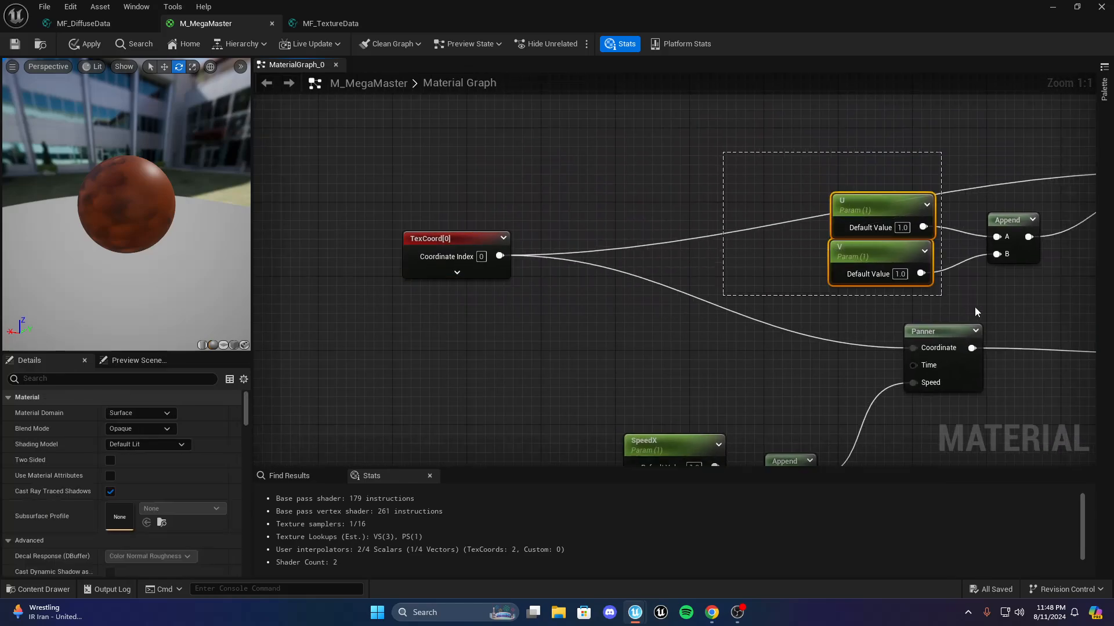
{"action": "left_click_drag", "start_coordinate": [975, 308], "coordinate": [976, 309]}
{"action": "right_click_drag", "start_coordinate": [877, 294], "coordinate": [731, 314]}
Add two scalar parameters named UPanner and VPanner near the TexCoord node
{"action": "left_click", "coordinate": [408, 291]}
{"action": "right_click_drag", "start_coordinate": [408, 290], "coordinate": [881, 231]}
{"action": "key", "text": "s"}
{"action": "left_click", "coordinate": [693, 277]}
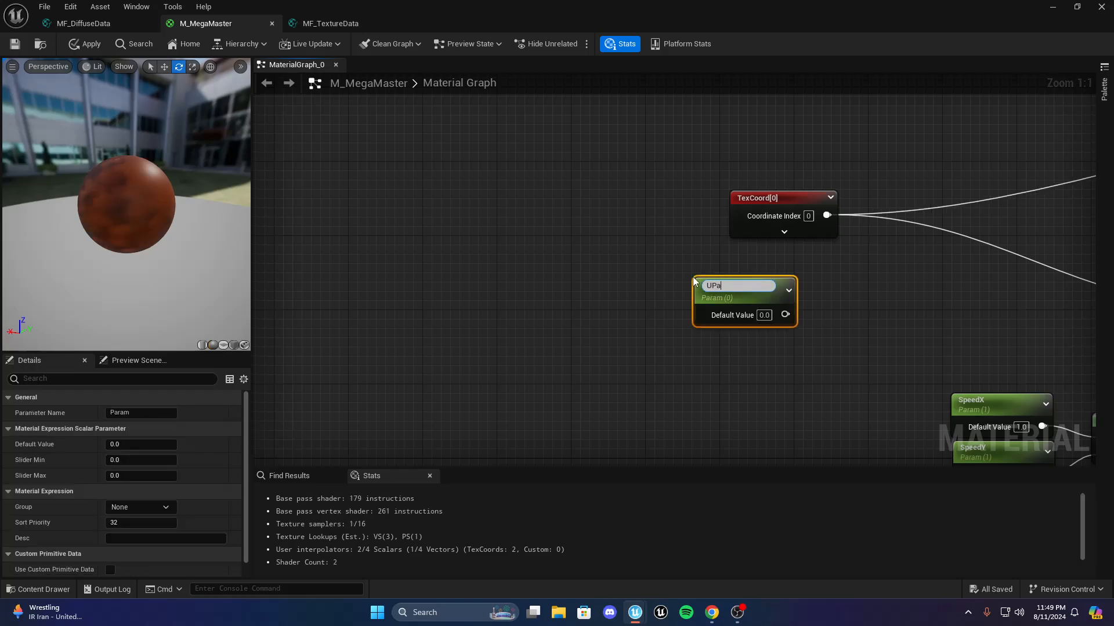
{"action": "key", "text": "s"}
{"action": "left_click", "coordinate": [682, 361]}
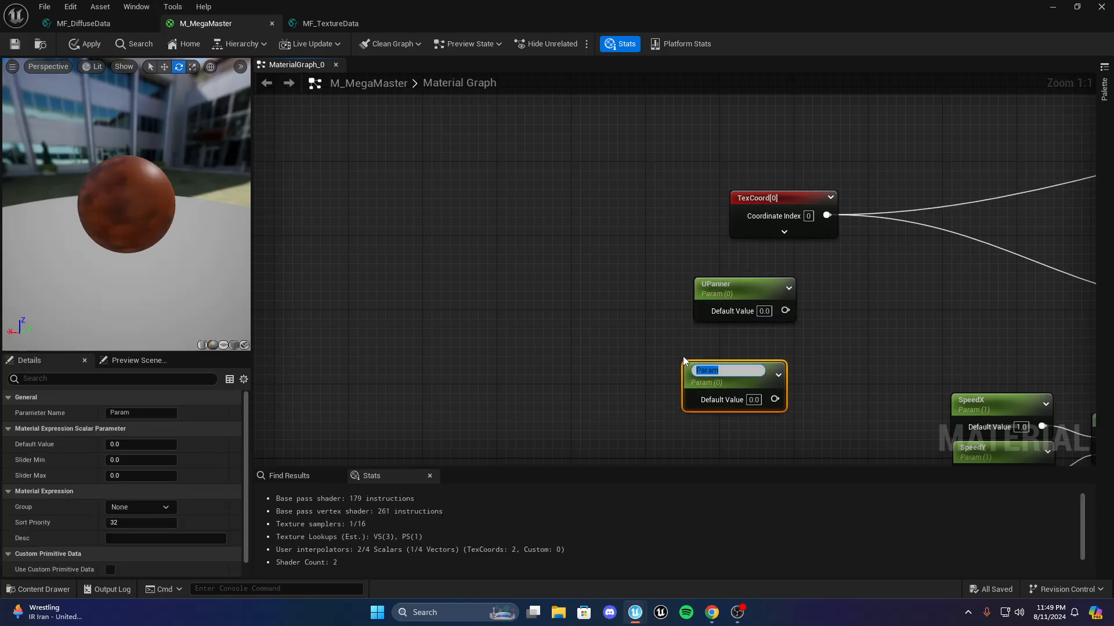
{"action": "type", "text": "VPanner"}
{"action": "key", "text": "Return"}
{"action": "left_click", "coordinate": [970, 339]}
Place the VPanner parameter directly beneath UPanner
{"action": "scroll", "coordinate": [1073, 360], "scroll_direction": "down", "scroll_amount": 1}
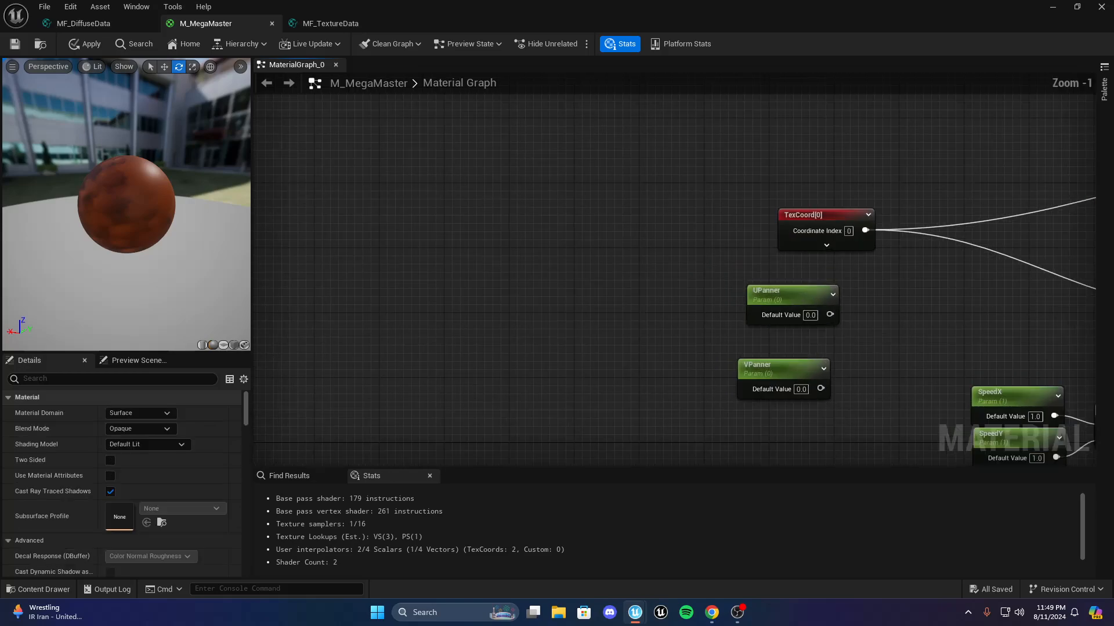
{"action": "scroll", "coordinate": [773, 380], "scroll_direction": "up", "scroll_amount": 1}
{"action": "right_click_drag", "start_coordinate": [773, 380], "coordinate": [725, 359]}
{"action": "left_click_drag", "start_coordinate": [725, 363], "coordinate": [734, 326]}
{"action": "left_click", "coordinate": [878, 309]}
Paste an Append node and connect UPanner to its A input and VPanner to its B input
{"action": "right_click_drag", "start_coordinate": [1005, 306], "coordinate": [834, 314]}
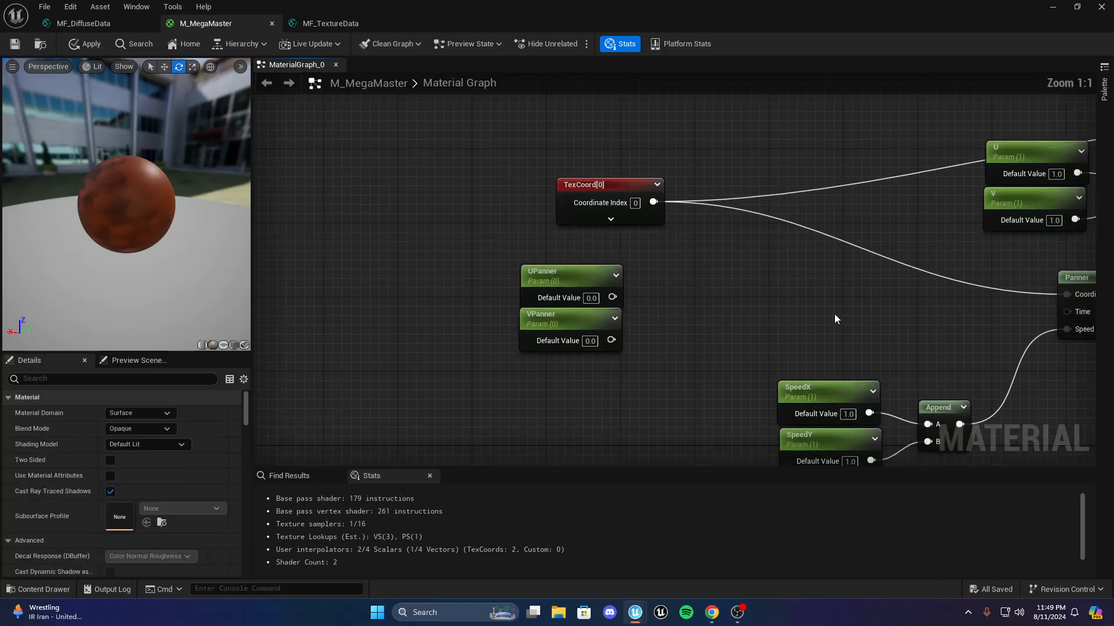
{"action": "scroll", "coordinate": [727, 319], "scroll_direction": "down", "scroll_amount": 2}
{"action": "right_click_drag", "start_coordinate": [726, 319], "coordinate": [626, 290]}
{"action": "scroll", "coordinate": [677, 286], "scroll_direction": "up", "scroll_amount": 2}
{"action": "right_click", "coordinate": [642, 311]}
{"action": "left_click", "coordinate": [635, 270]}
{"action": "key", "text": "ctrl+v"}
{"action": "left_click_drag", "start_coordinate": [571, 306], "coordinate": [641, 316]}
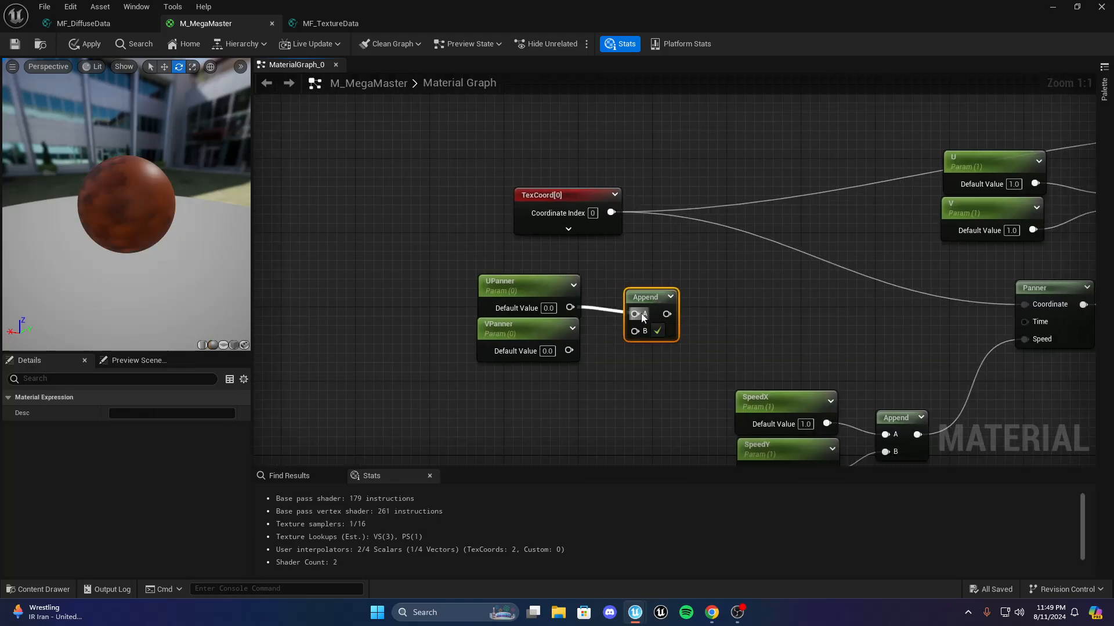
{"action": "left_click_drag", "start_coordinate": [569, 349], "coordinate": [628, 342]}
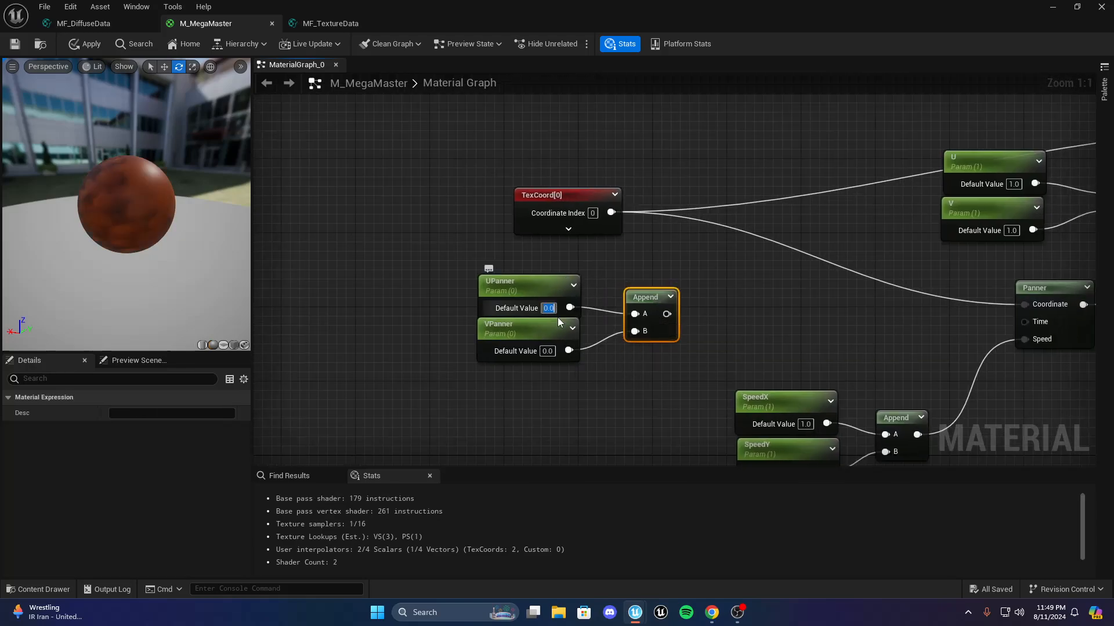
Set the default values of UPanner and VPanner to 1
{"action": "left_click", "coordinate": [578, 375]}
{"action": "type", "text": "1"}
{"action": "right_click_drag", "start_coordinate": [688, 368], "coordinate": [629, 385]}
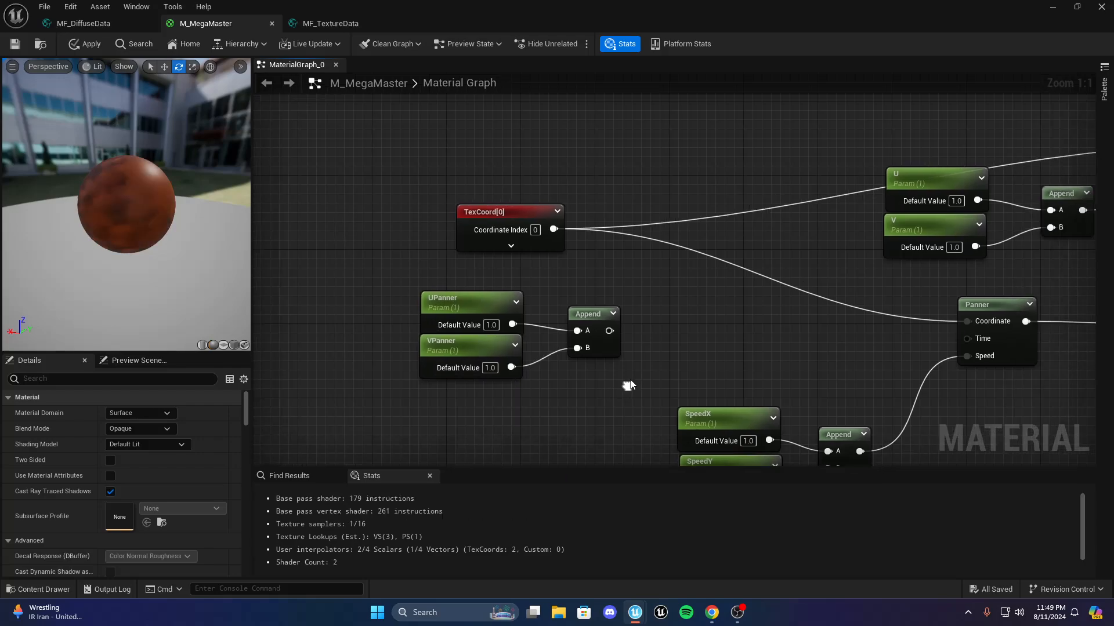
Multiply TexCoord by the UPanner/VPanner Append with a new Multiply node and feed the result into the Panner's Coordinate
{"action": "key", "text": "m"}
{"action": "left_click", "coordinate": [661, 282]}
{"action": "left_click_drag", "start_coordinate": [549, 230], "coordinate": [672, 309]}
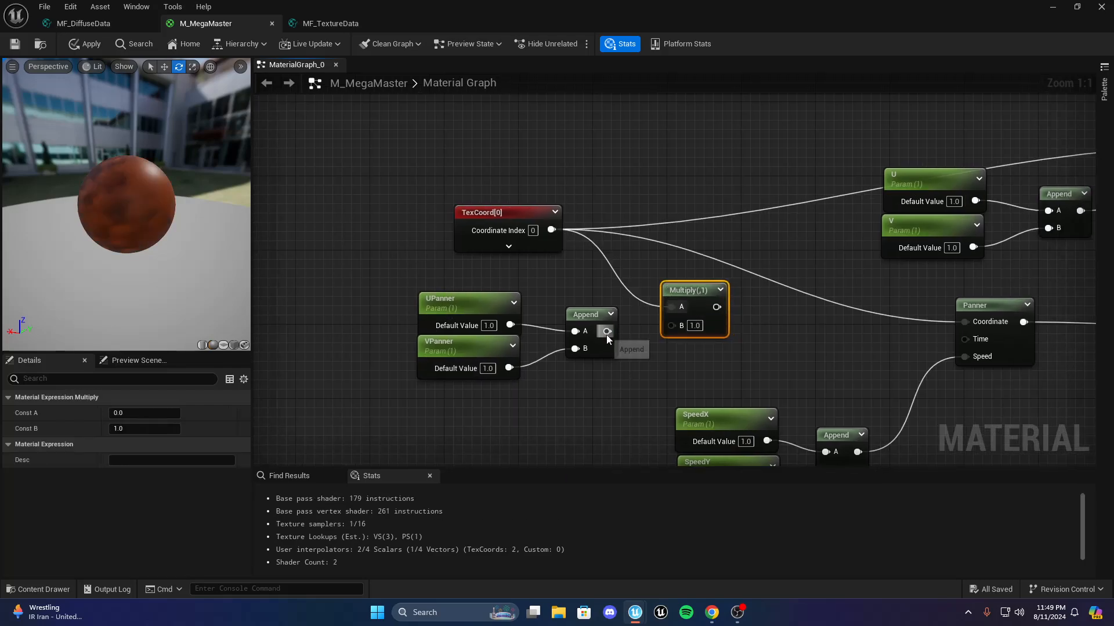
{"action": "left_click_drag", "start_coordinate": [607, 332], "coordinate": [964, 321]}
{"action": "left_click", "coordinate": [888, 329]}
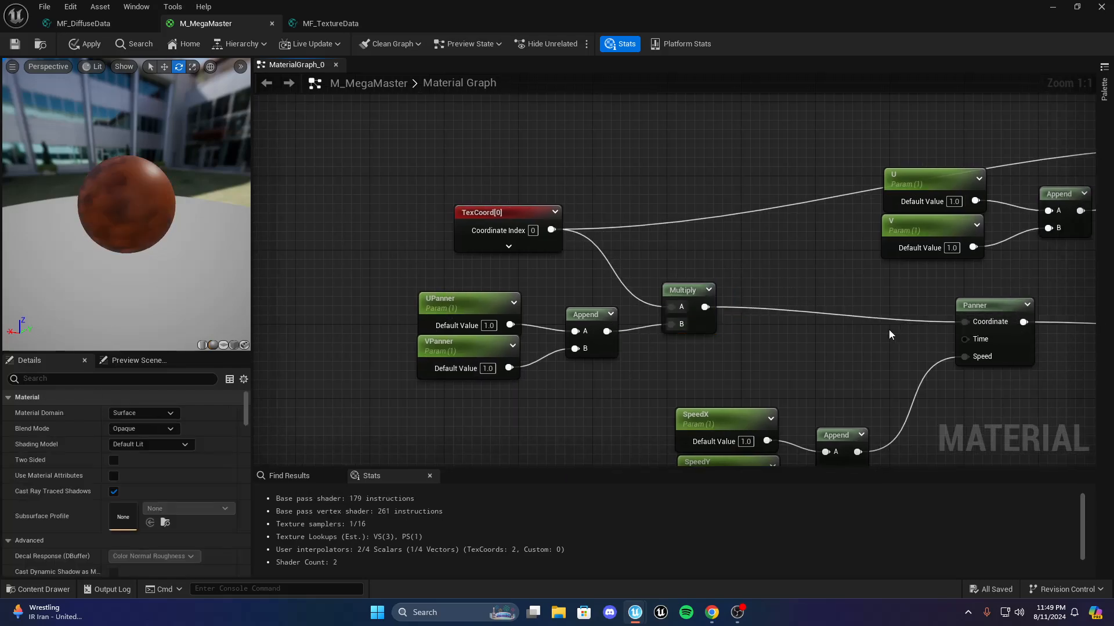
{"action": "right_click_drag", "start_coordinate": [754, 306], "coordinate": [659, 281]}
{"action": "left_click_drag", "start_coordinate": [588, 265], "coordinate": [630, 263]}
{"action": "left_click", "coordinate": [686, 298]}
Examine the node chain from the Panner through the UsePanner switch to the Diffuse texture and MF_DiffuseData
{"action": "scroll", "coordinate": [686, 297], "scroll_direction": "down", "scroll_amount": 3}
{"action": "scroll", "coordinate": [751, 290], "scroll_direction": "up", "scroll_amount": 3}
{"action": "right_click_drag", "start_coordinate": [686, 297], "coordinate": [395, 351]}
{"action": "right_click_drag", "start_coordinate": [679, 287], "coordinate": [641, 277]}
{"action": "scroll", "coordinate": [580, 285], "scroll_direction": "down", "scroll_amount": 3}
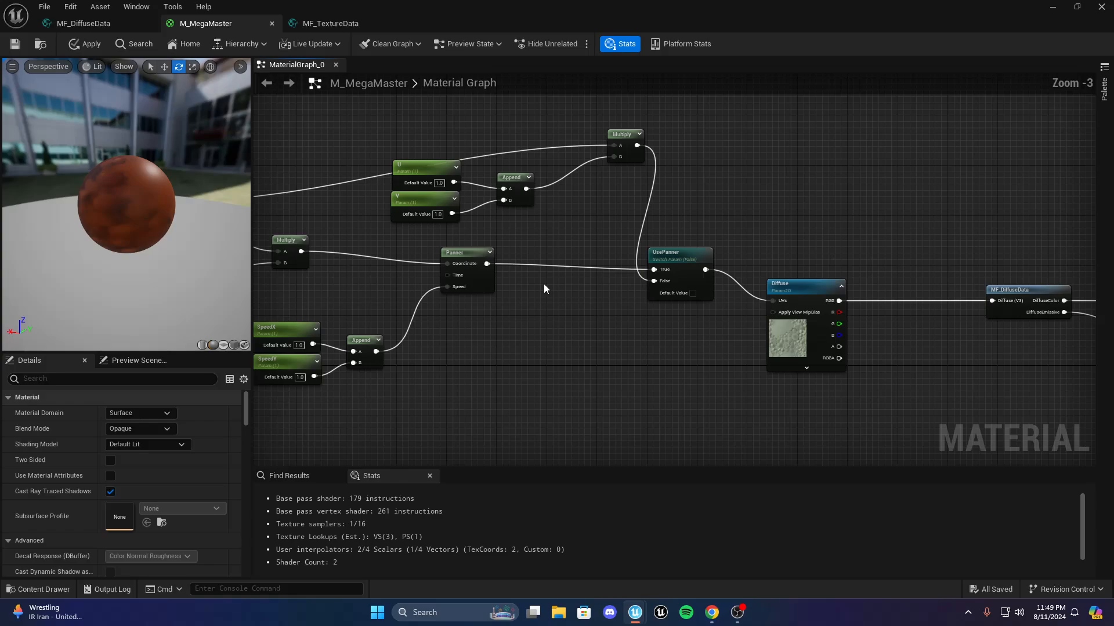
{"action": "scroll", "coordinate": [669, 238], "scroll_direction": "up", "scroll_amount": 2}
{"action": "right_click_drag", "start_coordinate": [669, 238], "coordinate": [574, 244]}
{"action": "scroll", "coordinate": [747, 247], "scroll_direction": "down", "scroll_amount": 3}
{"action": "right_click_drag", "start_coordinate": [746, 248], "coordinate": [646, 313]}
{"action": "scroll", "coordinate": [621, 201], "scroll_direction": "down", "scroll_amount": 3}
{"action": "scroll", "coordinate": [646, 313], "scroll_direction": "up", "scroll_amount": 6}
{"action": "right_click_drag", "start_coordinate": [562, 302], "coordinate": [614, 281]}
{"action": "right_click_drag", "start_coordinate": [462, 381], "coordinate": [548, 219]}
{"action": "scroll", "coordinate": [644, 261], "scroll_direction": "down", "scroll_amount": 3}
{"action": "scroll", "coordinate": [587, 264], "scroll_direction": "up", "scroll_amount": 2}
{"action": "scroll", "coordinate": [588, 265], "scroll_direction": "up", "scroll_amount": 1}
{"action": "right_click_drag", "start_coordinate": [663, 314], "coordinate": [537, 326]}
{"action": "scroll", "coordinate": [611, 310], "scroll_direction": "up", "scroll_amount": 1}
{"action": "scroll", "coordinate": [537, 326], "scroll_direction": "down", "scroll_amount": 2}
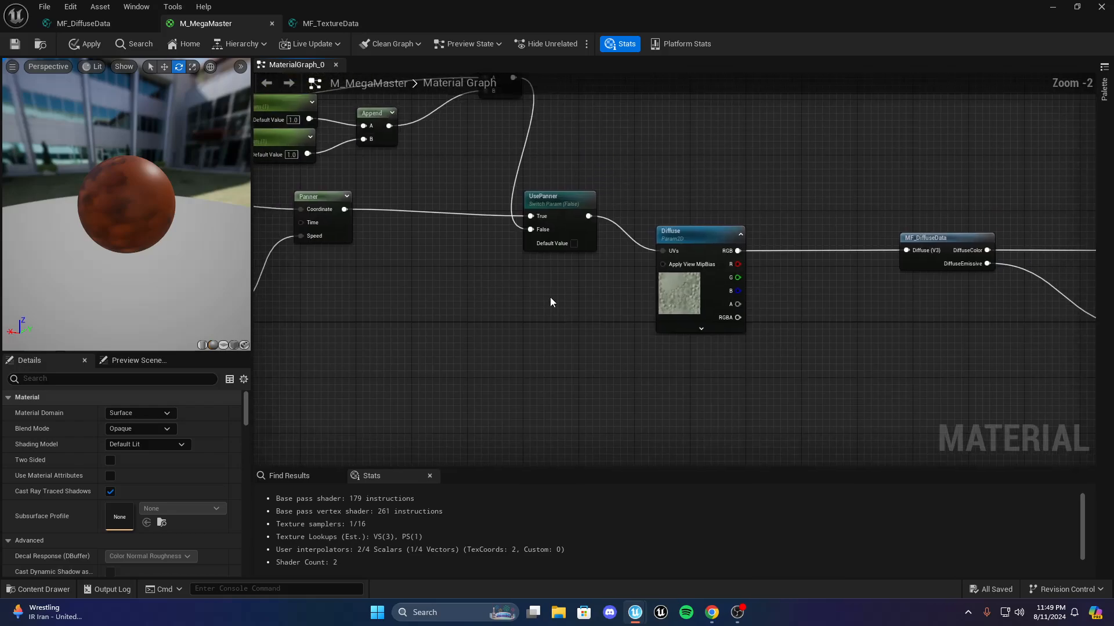
{"action": "right_click_drag", "start_coordinate": [654, 373], "coordinate": [622, 327]}
{"action": "scroll", "coordinate": [623, 327], "scroll_direction": "up", "scroll_amount": 2}
{"action": "scroll", "coordinate": [537, 300], "scroll_direction": "down", "scroll_amount": 1}
{"action": "right_click_drag", "start_coordinate": [537, 300], "coordinate": [505, 281]}
{"action": "scroll", "coordinate": [505, 280], "scroll_direction": "up", "scroll_amount": 1}
{"action": "right_click_drag", "start_coordinate": [601, 313], "coordinate": [536, 279]}
{"action": "scroll", "coordinate": [559, 297], "scroll_direction": "down", "scroll_amount": 2}
{"action": "scroll", "coordinate": [554, 296], "scroll_direction": "up", "scroll_amount": 2}
{"action": "right_click", "coordinate": [547, 275]}
{"action": "type", "text": "s"}
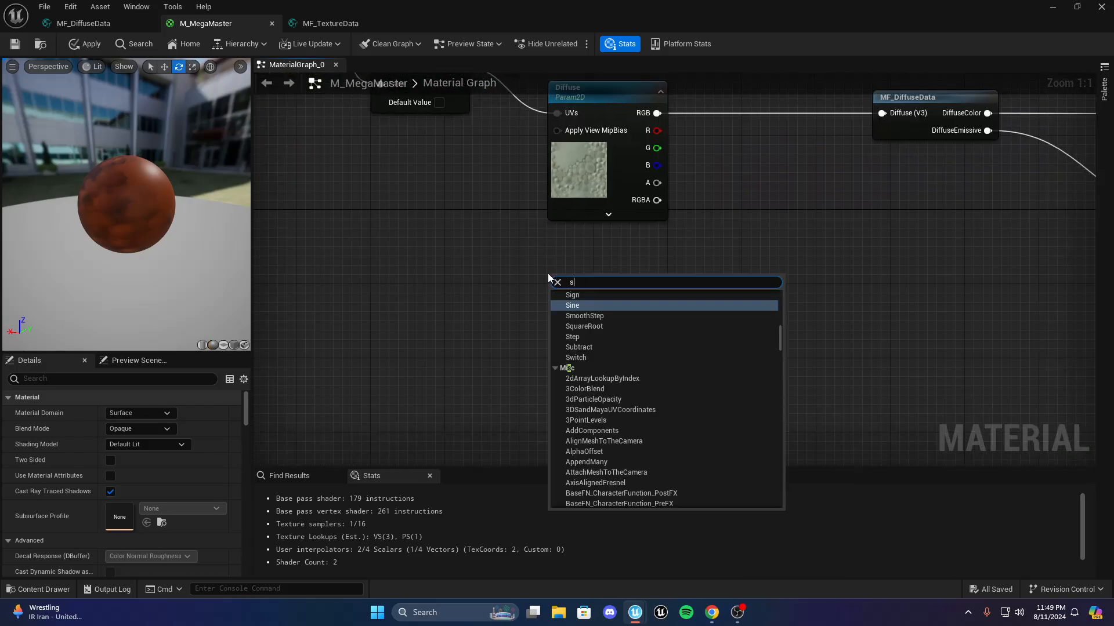
{"action": "type", "text": "ample"}
{"action": "left_click", "coordinate": [524, 263]}
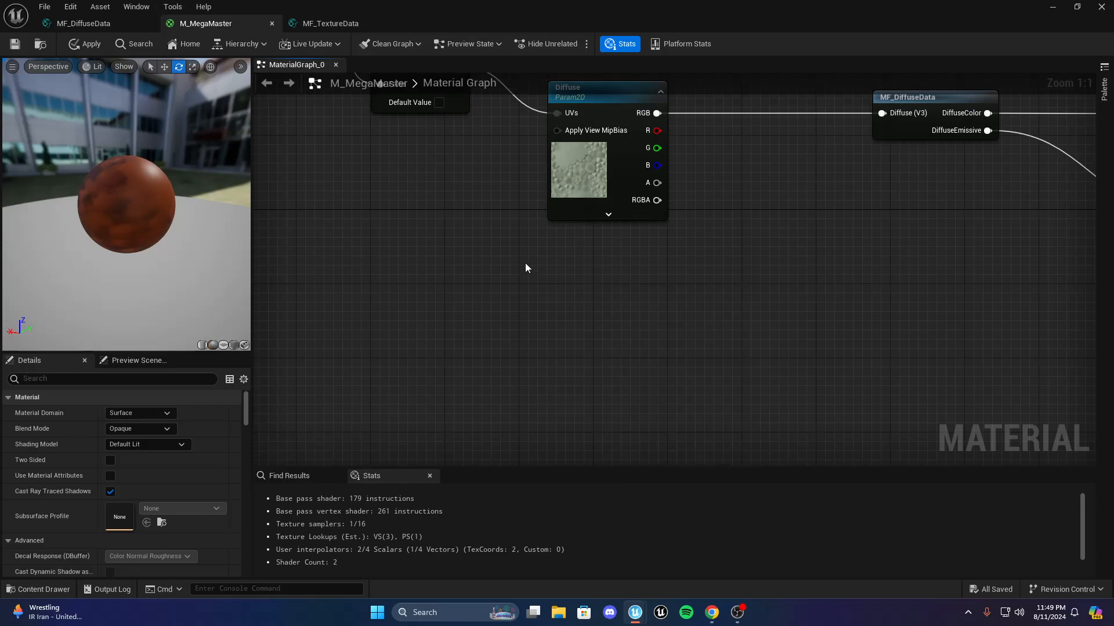
Move the TexCoord node farther away from the UPanner and VPanner group
{"action": "scroll", "coordinate": [525, 262], "scroll_direction": "down", "scroll_amount": 5}
{"action": "scroll", "coordinate": [579, 321], "scroll_direction": "up", "scroll_amount": 4}
{"action": "right_click_drag", "start_coordinate": [484, 321], "coordinate": [711, 301]}
{"action": "right_click_drag", "start_coordinate": [489, 295], "coordinate": [568, 232]}
{"action": "scroll", "coordinate": [539, 260], "scroll_direction": "down", "scroll_amount": 3}
{"action": "scroll", "coordinate": [568, 232], "scroll_direction": "up", "scroll_amount": 3}
{"action": "right_click_drag", "start_coordinate": [312, 113], "coordinate": [602, 251]}
{"action": "left_click_drag", "start_coordinate": [572, 237], "coordinate": [404, 162]}
{"action": "left_click", "coordinate": [520, 215]}
Add a Texture Sample node to the graph near TexCoord
{"action": "right_click_drag", "start_coordinate": [521, 214], "coordinate": [633, 238]}
{"action": "right_click", "coordinate": [633, 238]}
{"action": "type", "text": "sa"}
{"action": "key", "text": "BackSpace"}
{"action": "key", "text": "BackSpace"}
{"action": "type", "text": "ted"}
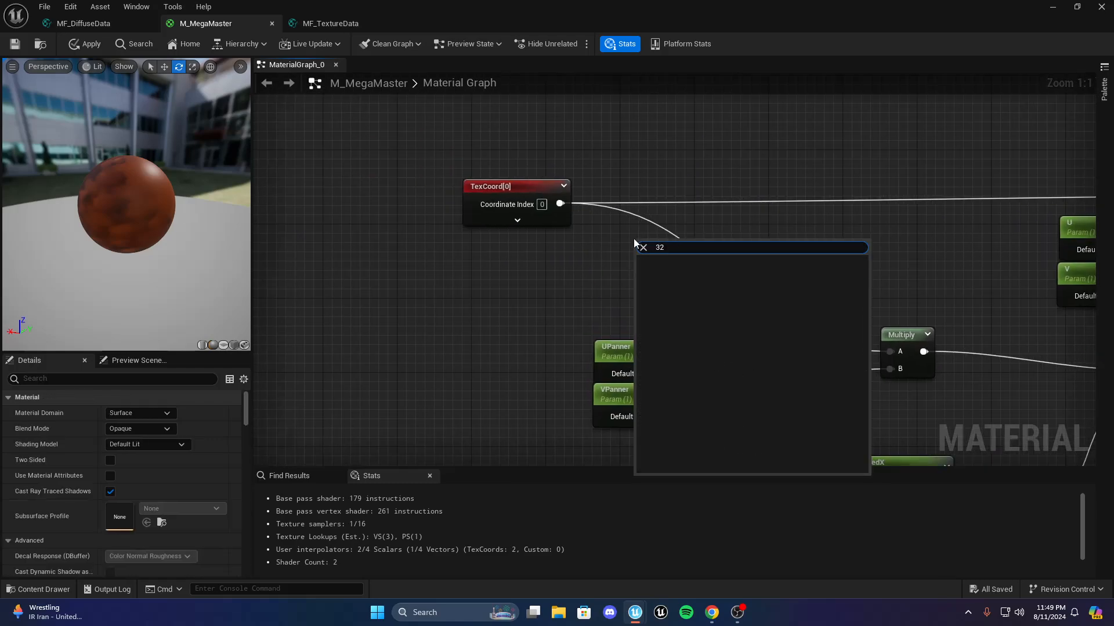
{"action": "key", "text": "BackSpace"}
{"action": "type", "text": "xturesa"}
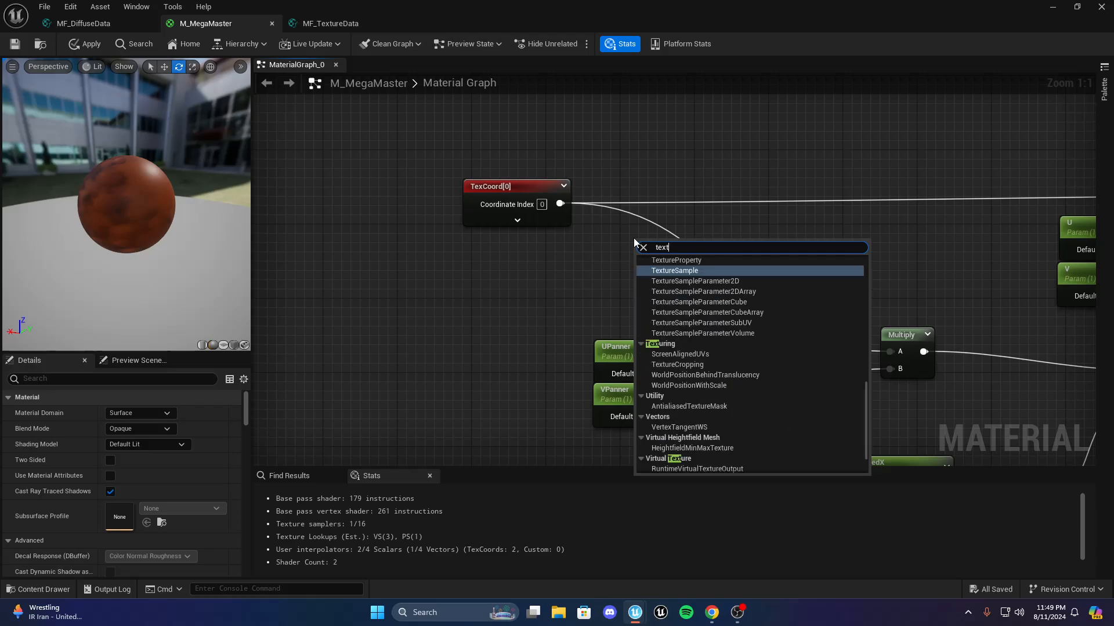
{"action": "key", "text": "Return"}
{"action": "left_click_drag", "start_coordinate": [674, 251], "coordinate": [680, 173]}
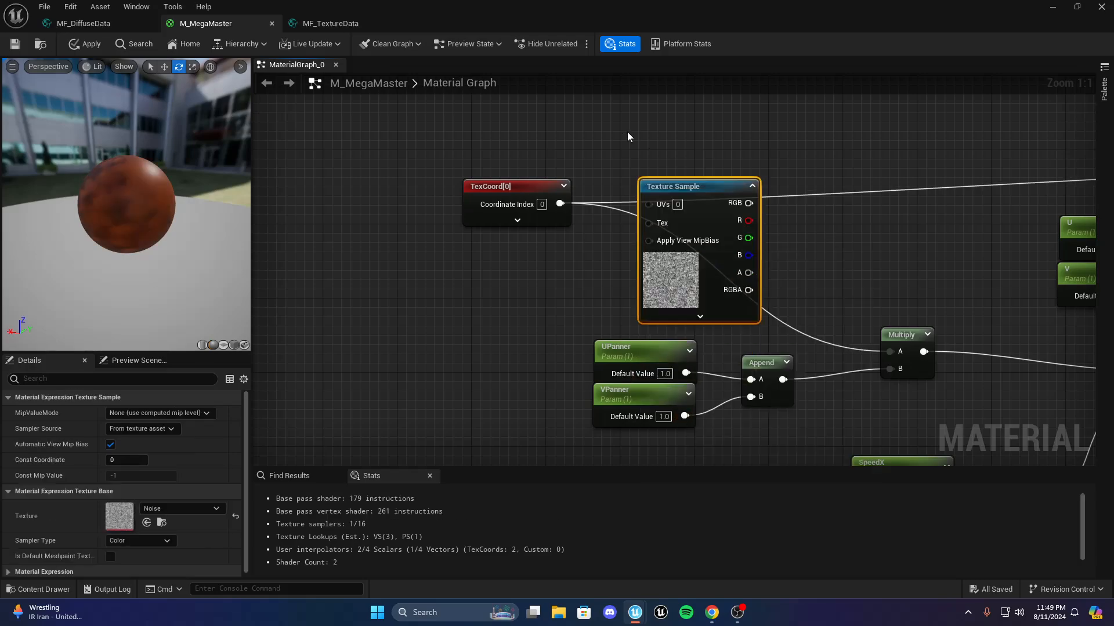
Move the noise Texture Sample node along the graph to just below the Panner
{"action": "left_click", "coordinate": [627, 132]}
{"action": "right_click_drag", "start_coordinate": [576, 220], "coordinate": [528, 267]}
{"action": "left_click", "coordinate": [659, 302]}
{"action": "scroll", "coordinate": [199, 470], "scroll_direction": "down", "scroll_amount": 1}
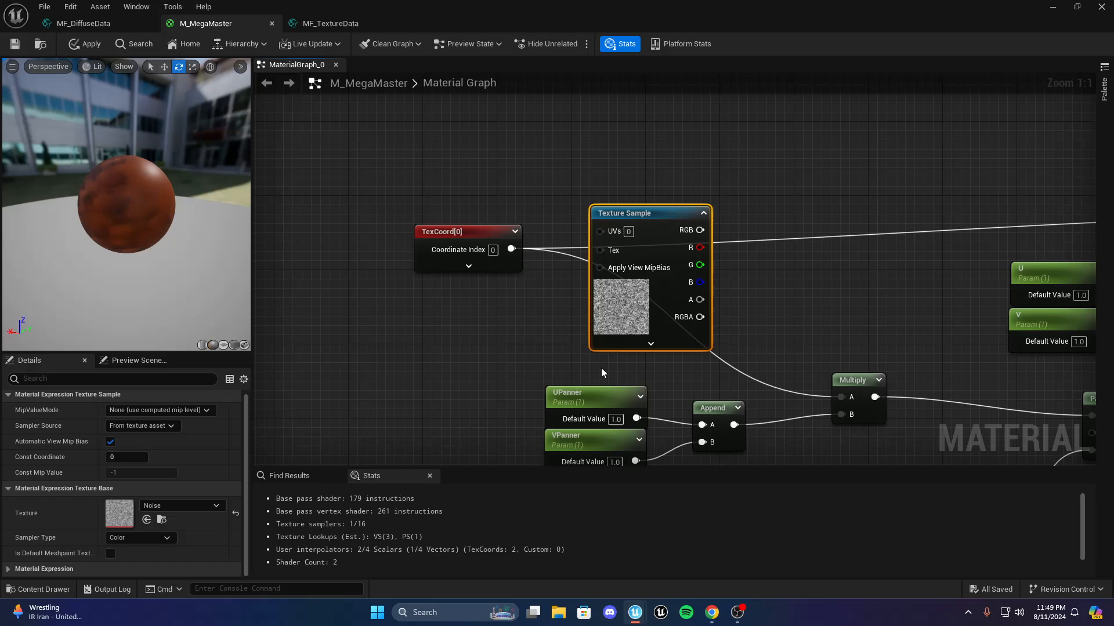
{"action": "key", "text": "ctrl+z"}
{"action": "right_click_drag", "start_coordinate": [462, 426], "coordinate": [497, 352]}
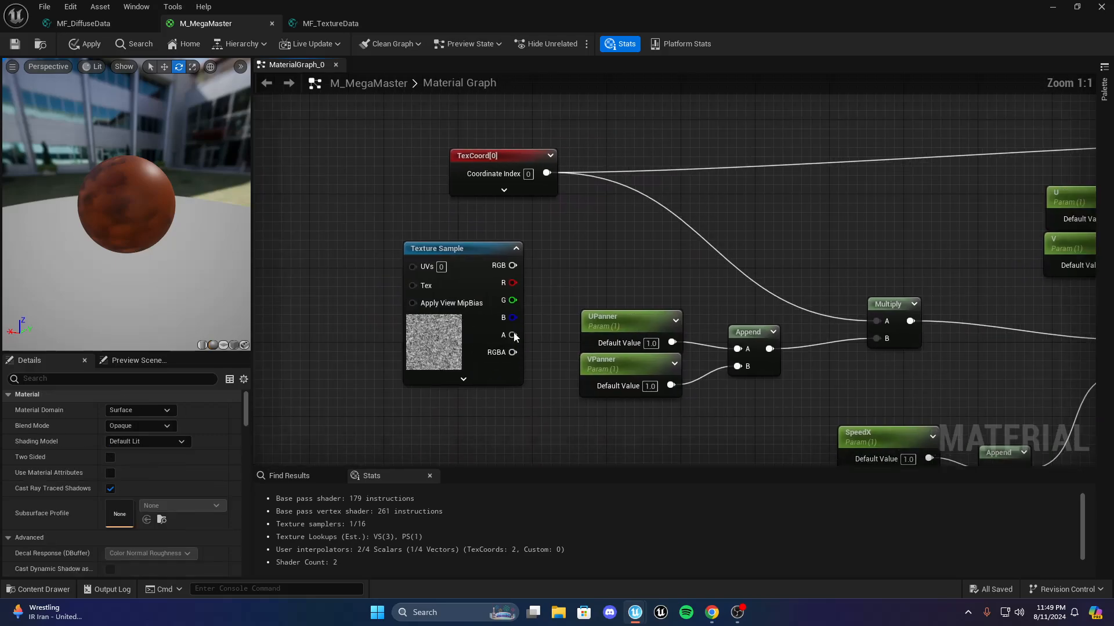
{"action": "left_click_drag", "start_coordinate": [514, 338], "coordinate": [1024, 270]}
{"action": "right_click_drag", "start_coordinate": [812, 310], "coordinate": [451, 271]}
{"action": "left_click_drag", "start_coordinate": [566, 142], "coordinate": [826, 372]}
{"action": "left_click_drag", "start_coordinate": [812, 307], "coordinate": [812, 316]}
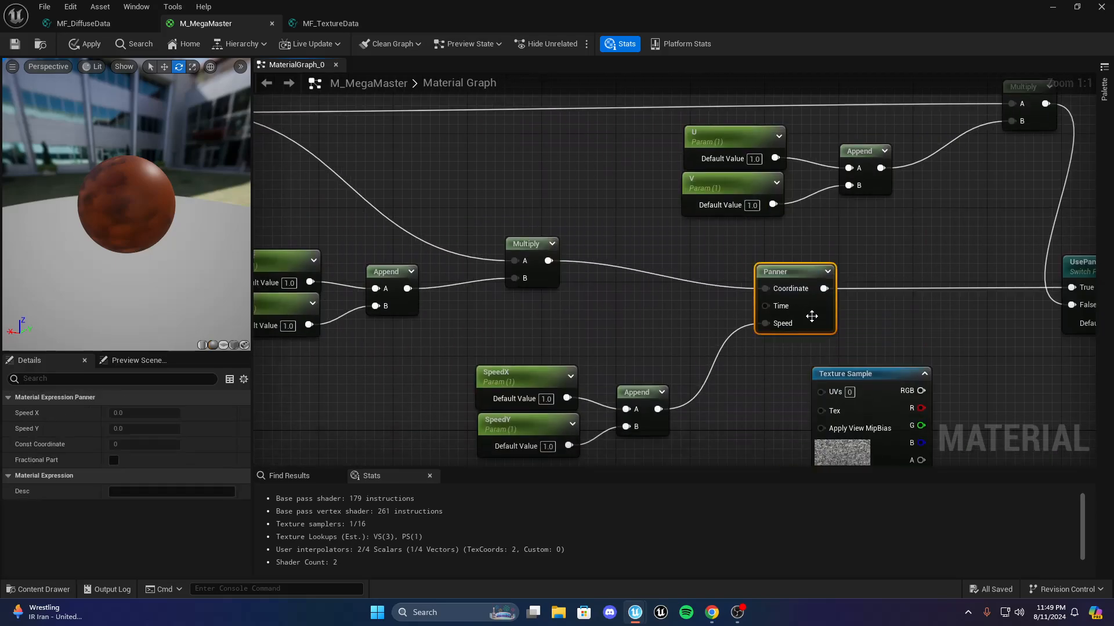
Duplicate the UsePanner switch parameter and rename the copy UseCustomPannerTexture
{"action": "right_click_drag", "start_coordinate": [880, 297], "coordinate": [375, 242]}
{"action": "left_click", "coordinate": [603, 242]}
{"action": "right_click_drag", "start_coordinate": [514, 253], "coordinate": [641, 238]}
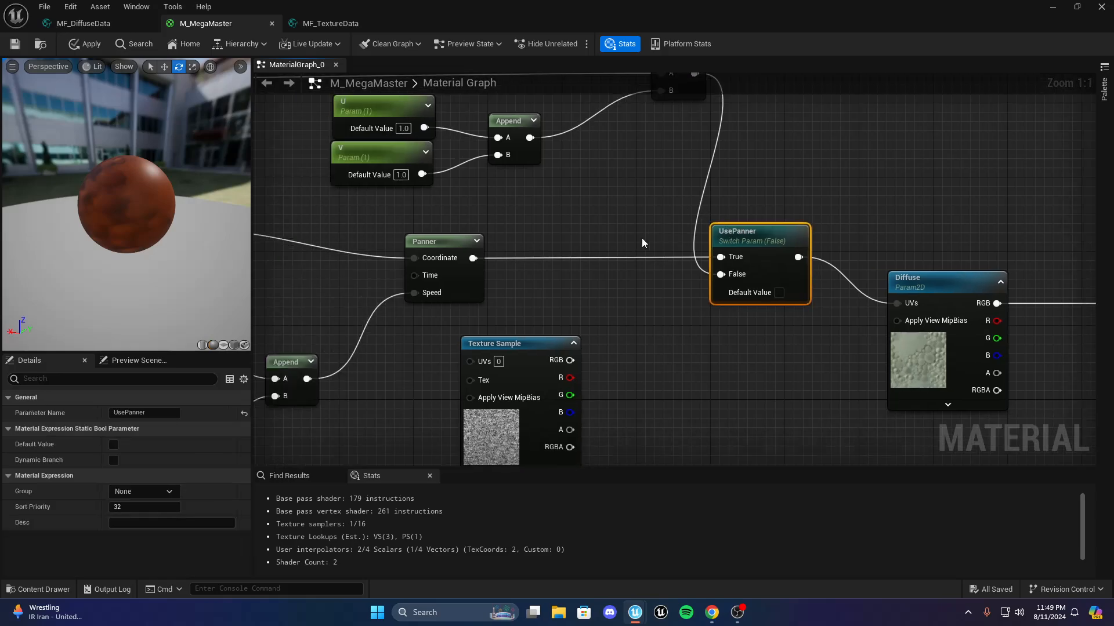
{"action": "key", "text": "ctrl+d"}
{"action": "right_click_drag", "start_coordinate": [542, 251], "coordinate": [632, 257]}
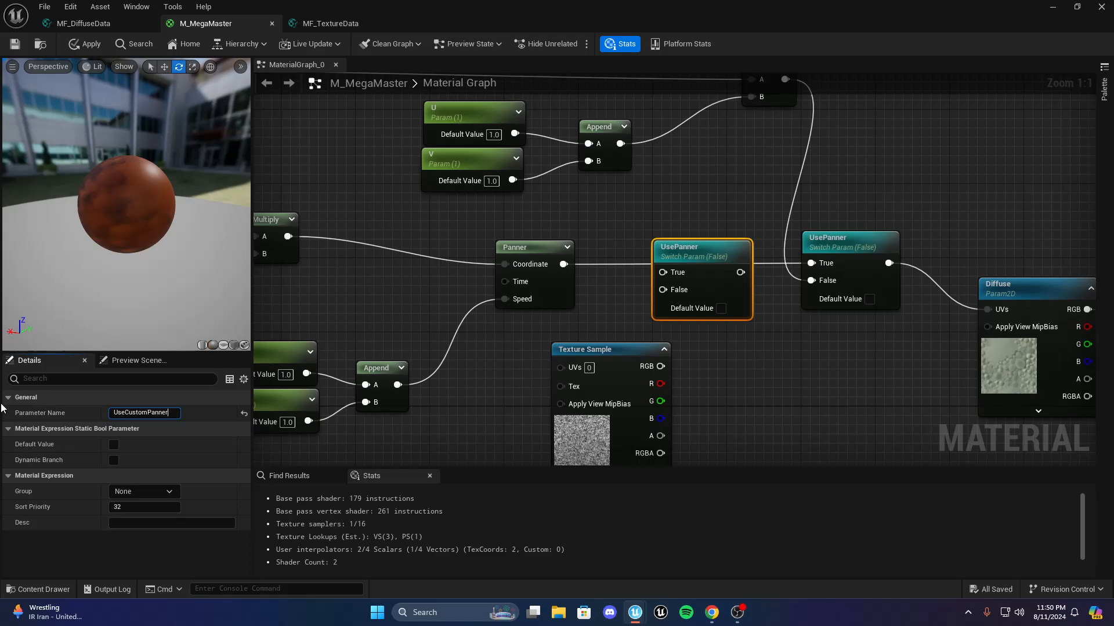
{"action": "type", "text": "ure"}
{"action": "key", "text": "Return"}
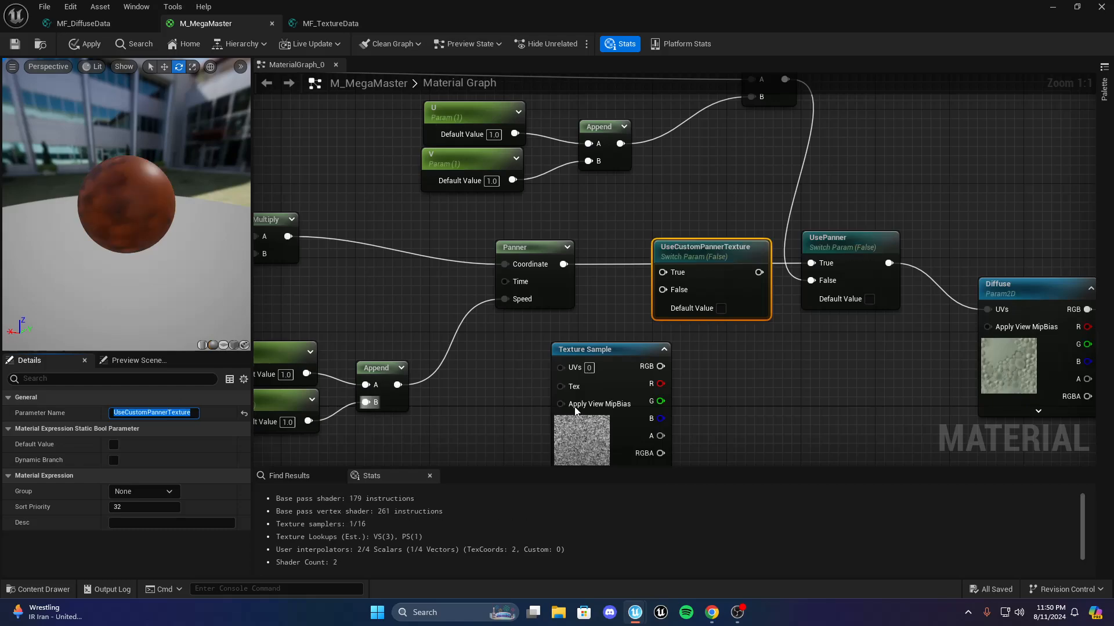
Connect the Panner's output to the False input of UseCustomPannerTexture
{"action": "left_click", "coordinate": [747, 342]}
{"action": "right_click_drag", "start_coordinate": [747, 342], "coordinate": [732, 246]}
{"action": "left_click_drag", "start_coordinate": [547, 167], "coordinate": [648, 193]}
{"action": "scroll", "coordinate": [574, 400], "scroll_direction": "down", "scroll_amount": 4}
{"action": "scroll", "coordinate": [609, 297], "scroll_direction": "up", "scroll_amount": 4}
{"action": "scroll", "coordinate": [609, 297], "scroll_direction": "down", "scroll_amount": 1}
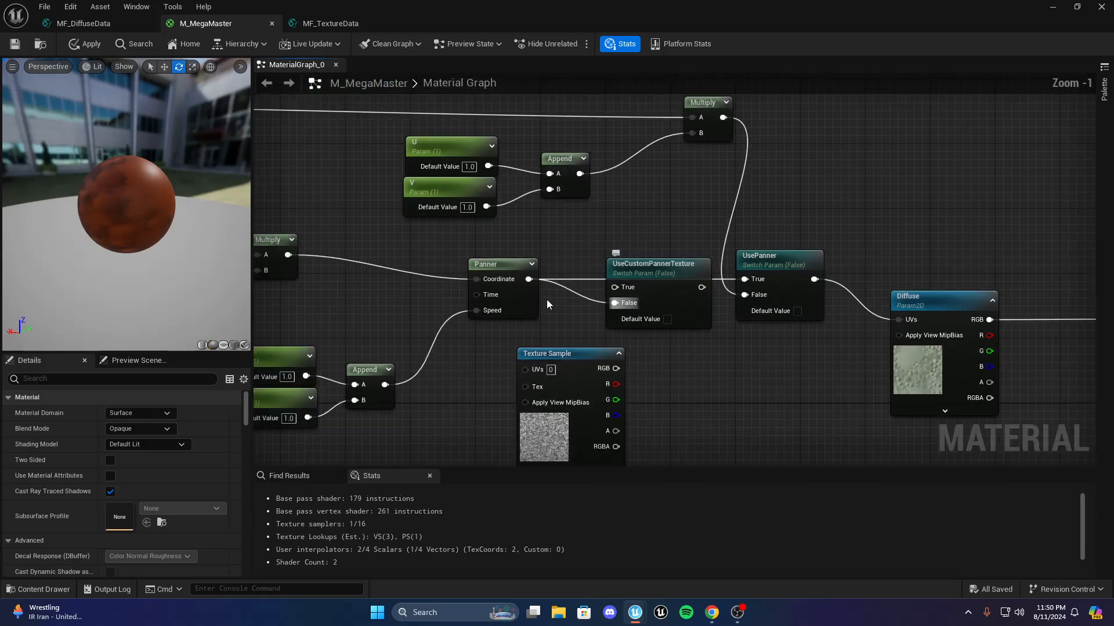
{"action": "scroll", "coordinate": [546, 300], "scroll_direction": "up", "scroll_amount": 1}
Connect the Panner's output to the Texture Sample's UVs and shift the Texture Sample lower beneath the Panner
{"action": "right_click_drag", "start_coordinate": [521, 274], "coordinate": [575, 209]}
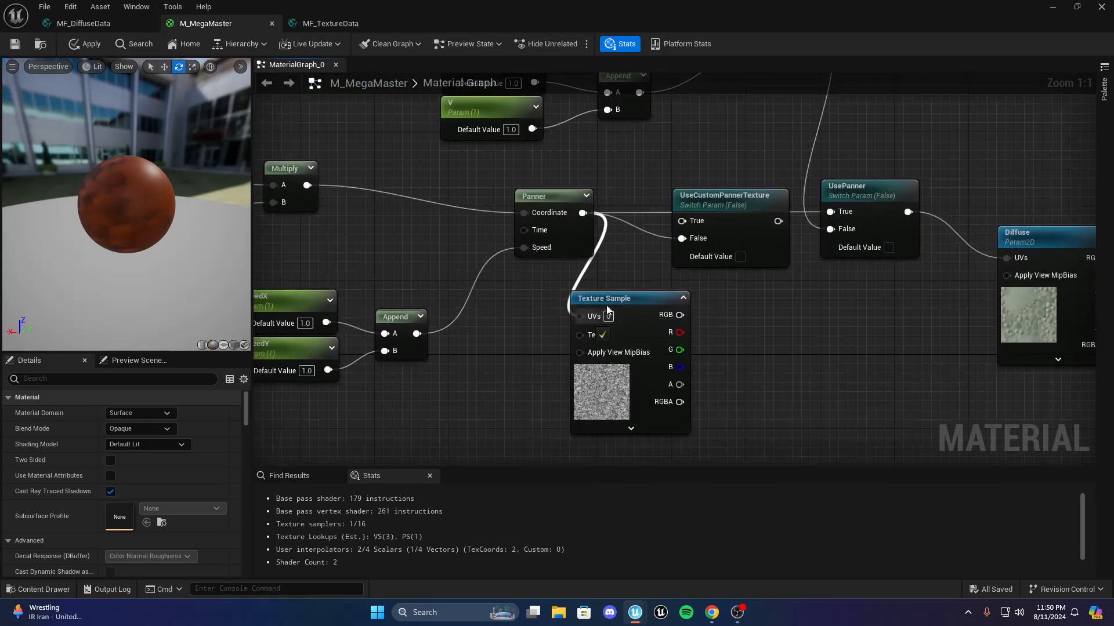
{"action": "left_click_drag", "start_coordinate": [596, 297], "coordinate": [622, 349]}
{"action": "right_click_drag", "start_coordinate": [571, 337], "coordinate": [442, 207]}
{"action": "scroll", "coordinate": [535, 289], "scroll_direction": "down", "scroll_amount": 1}
{"action": "right_click_drag", "start_coordinate": [552, 235], "coordinate": [688, 329]}
{"action": "scroll", "coordinate": [535, 293], "scroll_direction": "up", "scroll_amount": 1}
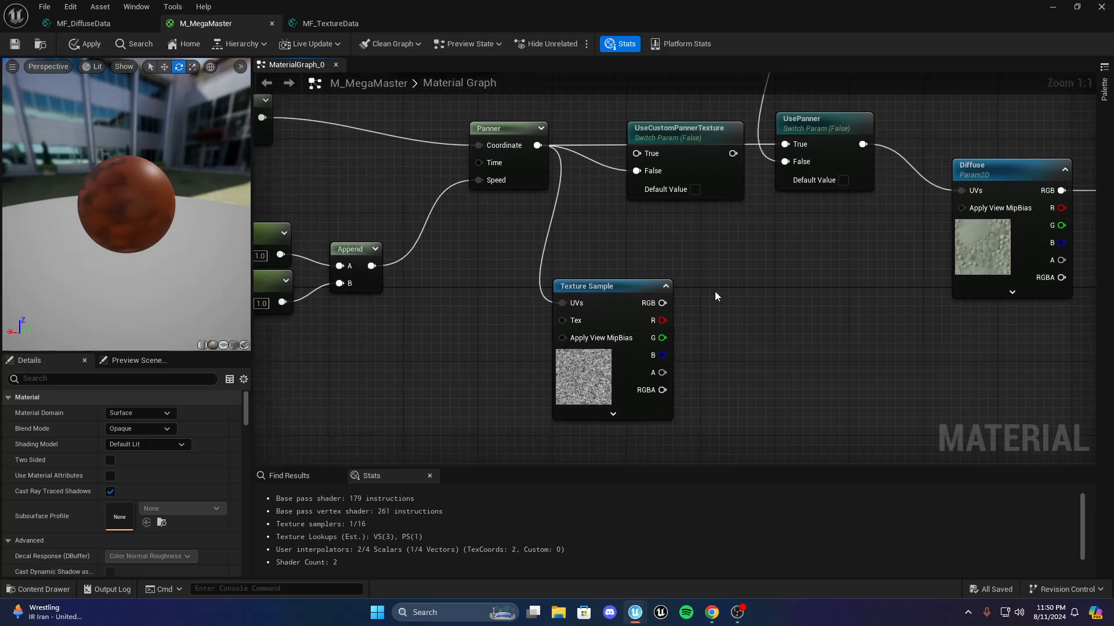
{"action": "right_click_drag", "start_coordinate": [715, 291], "coordinate": [779, 307]}
{"action": "left_click_drag", "start_coordinate": [674, 317], "coordinate": [627, 309]}
{"action": "left_click", "coordinate": [764, 311]}
{"action": "scroll", "coordinate": [764, 311], "scroll_direction": "down", "scroll_amount": 2}
{"action": "scroll", "coordinate": [705, 321], "scroll_direction": "up", "scroll_amount": 2}
Connect the Texture Sample's R output to the True input of UseCustomPannerTexture
{"action": "right_click_drag", "start_coordinate": [705, 322], "coordinate": [515, 347]}
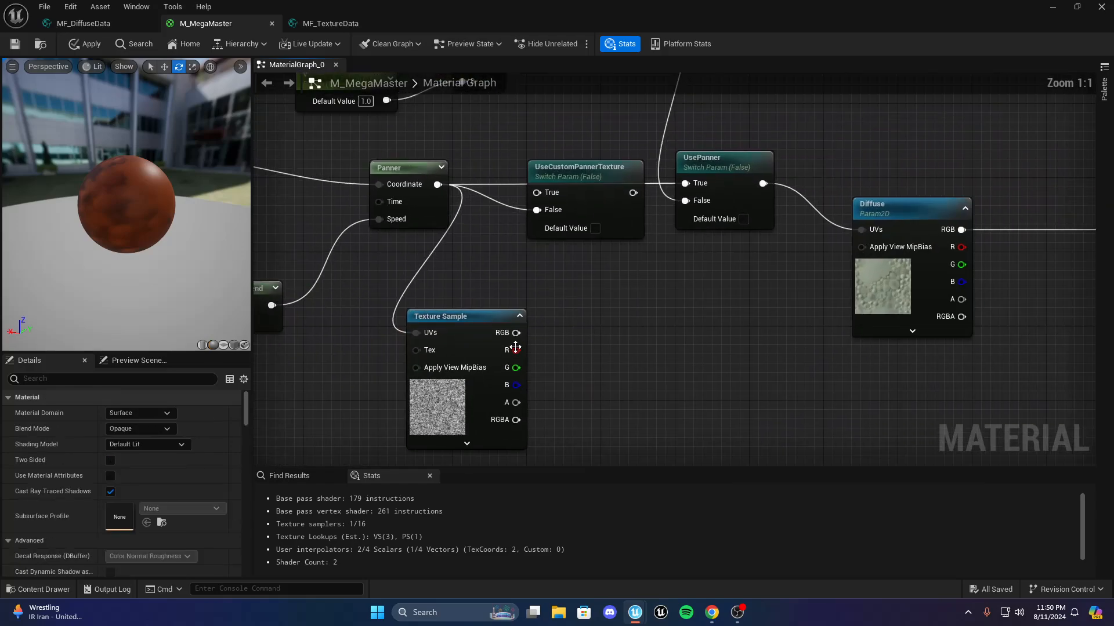
{"action": "left_click_drag", "start_coordinate": [604, 352], "coordinate": [609, 351]}
{"action": "scroll", "coordinate": [585, 347], "scroll_direction": "down", "scroll_amount": 1}
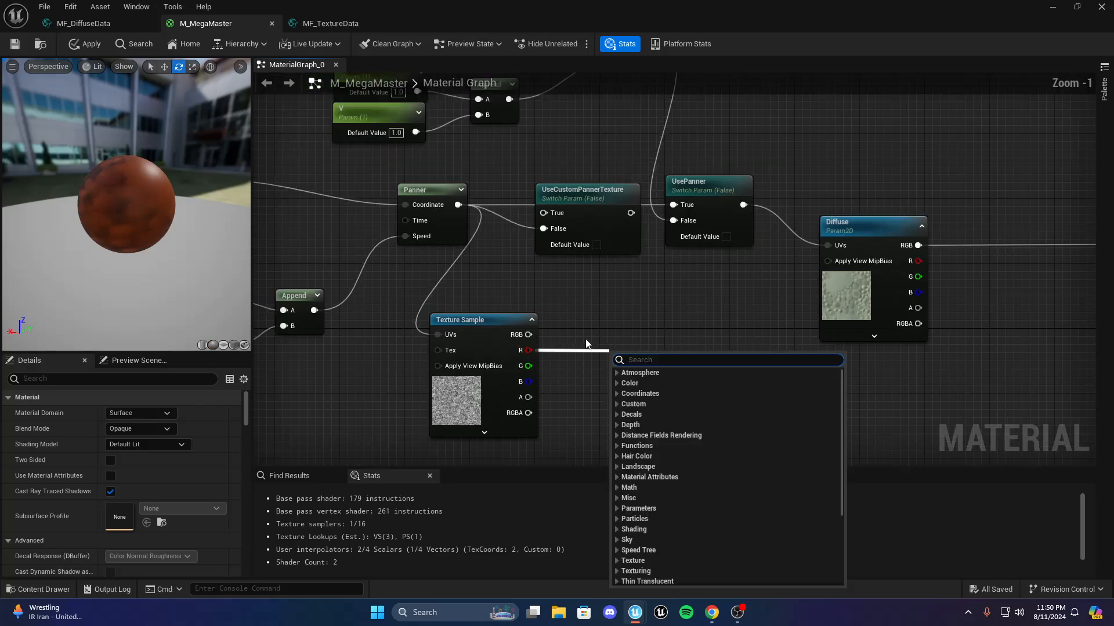
{"action": "right_click_drag", "start_coordinate": [534, 340], "coordinate": [734, 350]}
{"action": "scroll", "coordinate": [658, 356], "scroll_direction": "up", "scroll_amount": 1}
{"action": "left_click_drag", "start_coordinate": [728, 357], "coordinate": [764, 201]}
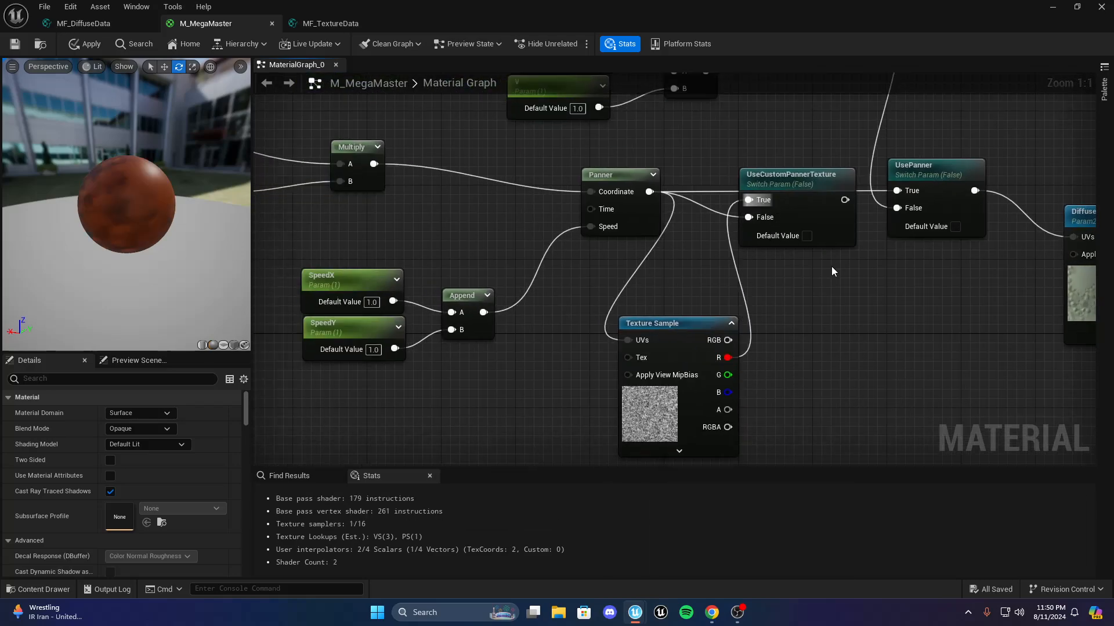
Connect UseCustomPannerTexture's output to UsePanner's True input and line the two switches up
{"action": "right_click_drag", "start_coordinate": [831, 266], "coordinate": [675, 387]}
{"action": "scroll", "coordinate": [632, 335], "scroll_direction": "down", "scroll_amount": 3}
{"action": "scroll", "coordinate": [632, 335], "scroll_direction": "up", "scroll_amount": 3}
{"action": "left_click_drag", "start_coordinate": [700, 320], "coordinate": [771, 312]}
{"action": "right_click_drag", "start_coordinate": [719, 365], "coordinate": [607, 350]}
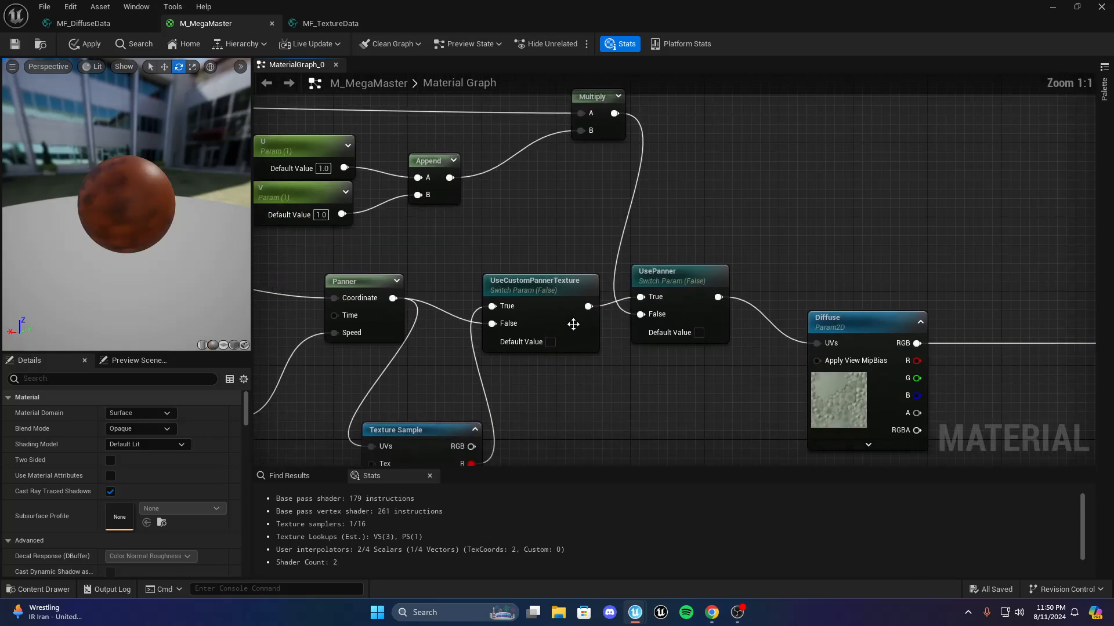
{"action": "left_click_drag", "start_coordinate": [575, 324], "coordinate": [574, 295]}
{"action": "left_click", "coordinate": [575, 336]}
{"action": "right_click_drag", "start_coordinate": [576, 342], "coordinate": [692, 359]}
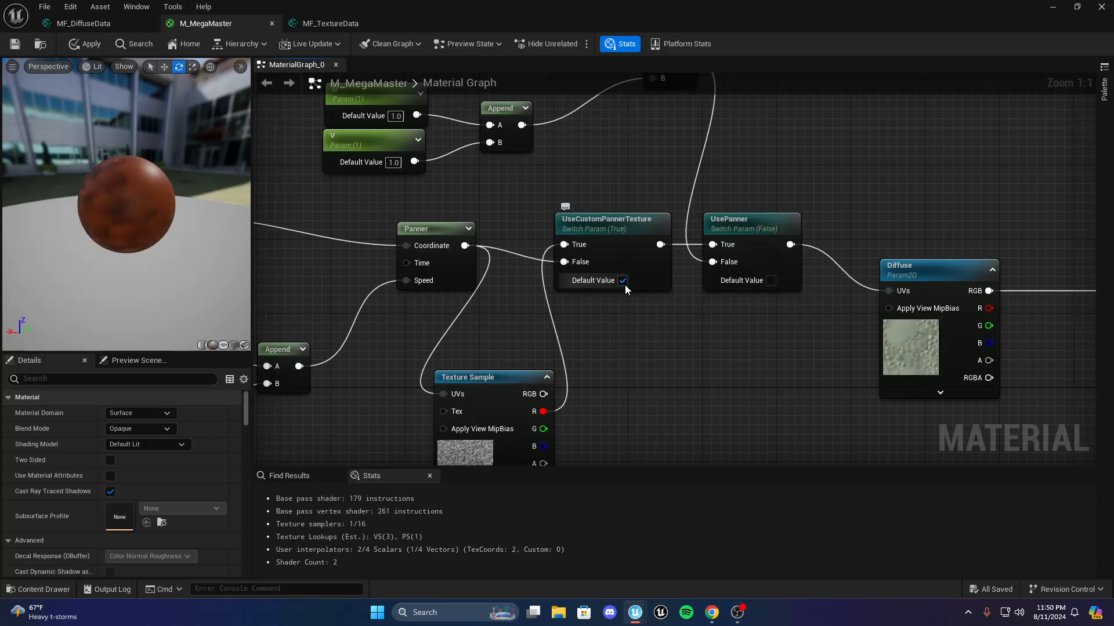
Enable the default values of UseCustomPannerTexture and UsePanner and inspect the material on the preview sphere
{"action": "left_click", "coordinate": [623, 281]}
{"action": "left_click", "coordinate": [771, 281]}
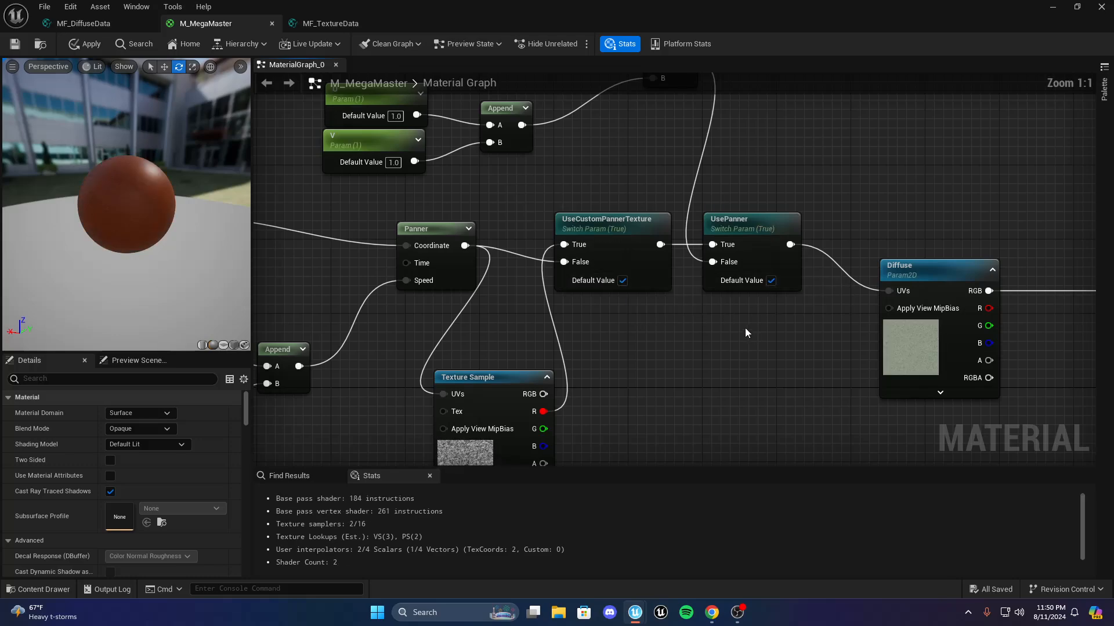
{"action": "right_click_drag", "start_coordinate": [607, 327], "coordinate": [518, 303]}
{"action": "scroll", "coordinate": [116, 199], "scroll_direction": "up", "scroll_amount": 3}
{"action": "left_click_drag", "start_coordinate": [116, 200], "coordinate": [192, 216]}
{"action": "scroll", "coordinate": [131, 206], "scroll_direction": "down", "scroll_amount": 3}
{"action": "scroll", "coordinate": [145, 211], "scroll_direction": "up", "scroll_amount": 5}
{"action": "scroll", "coordinate": [143, 210], "scroll_direction": "down", "scroll_amount": 3}
{"action": "scroll", "coordinate": [173, 216], "scroll_direction": "down", "scroll_amount": 2}
{"action": "scroll", "coordinate": [173, 221], "scroll_direction": "down", "scroll_amount": 2}
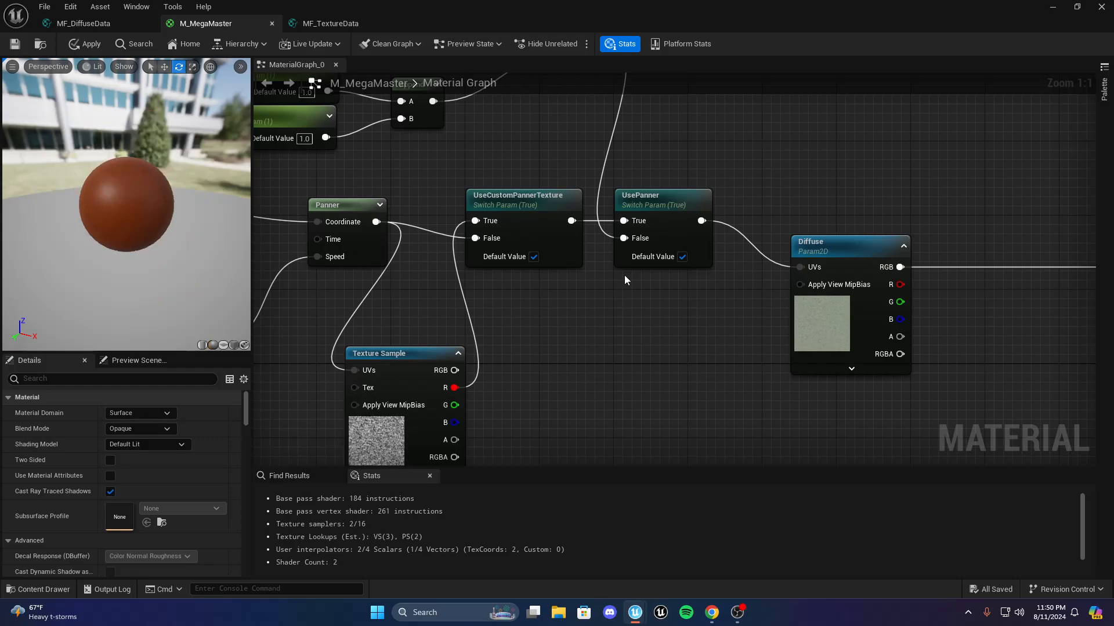
Turn off the default values of the UsePanner and UseCustomPannerTexture switches
{"action": "left_click", "coordinate": [683, 257]}
{"action": "left_click", "coordinate": [533, 256]}
{"action": "scroll", "coordinate": [599, 308], "scroll_direction": "down", "scroll_amount": 4}
{"action": "scroll", "coordinate": [688, 323], "scroll_direction": "up", "scroll_amount": 4}
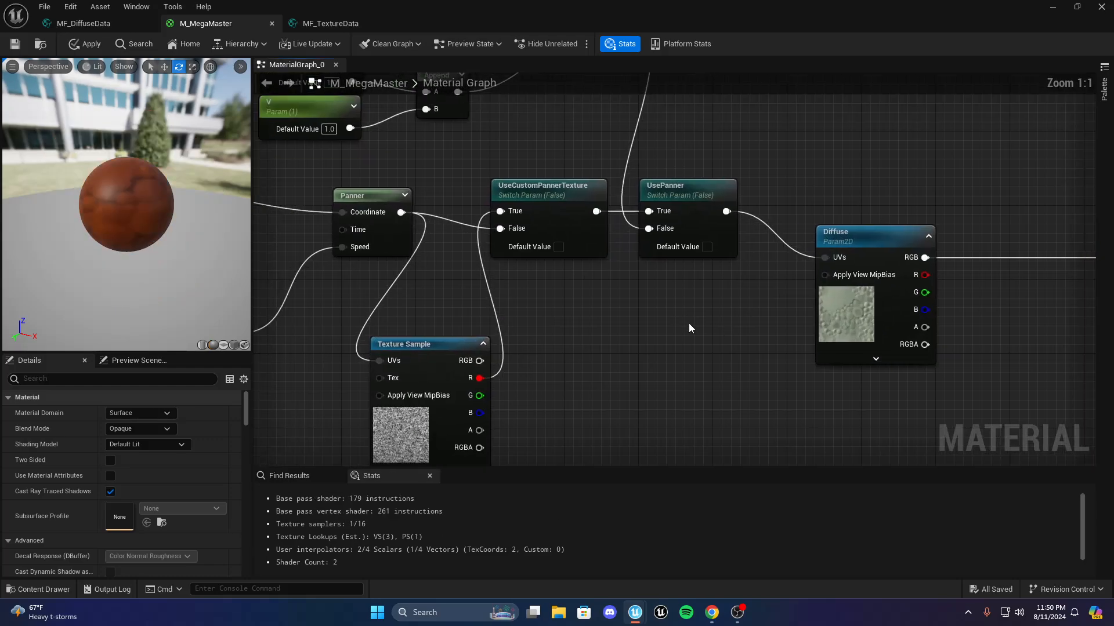
Try resetting the Texture Sample's texture to its default and undo the reset
{"action": "right_click_drag", "start_coordinate": [757, 292], "coordinate": [917, 237]}
{"action": "scroll", "coordinate": [834, 292], "scroll_direction": "down", "scroll_amount": 1}
{"action": "right_click_drag", "start_coordinate": [834, 291], "coordinate": [906, 273]}
{"action": "scroll", "coordinate": [708, 333], "scroll_direction": "up", "scroll_amount": 1}
{"action": "left_click", "coordinate": [708, 333]}
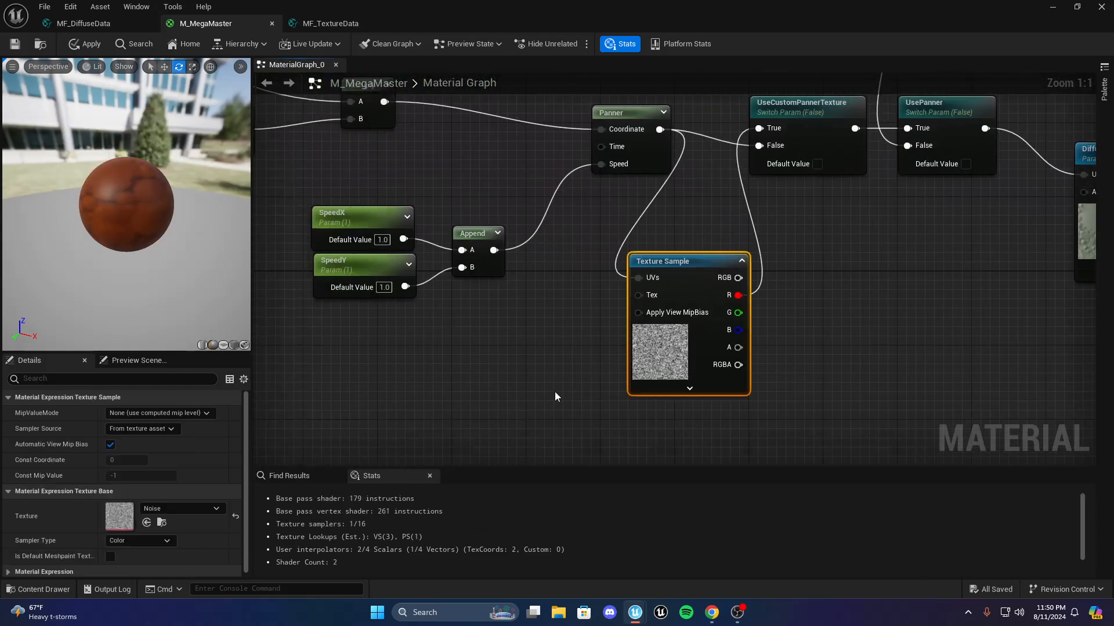
{"action": "scroll", "coordinate": [197, 468], "scroll_direction": "down", "scroll_amount": 1}
{"action": "left_click", "coordinate": [235, 514]}
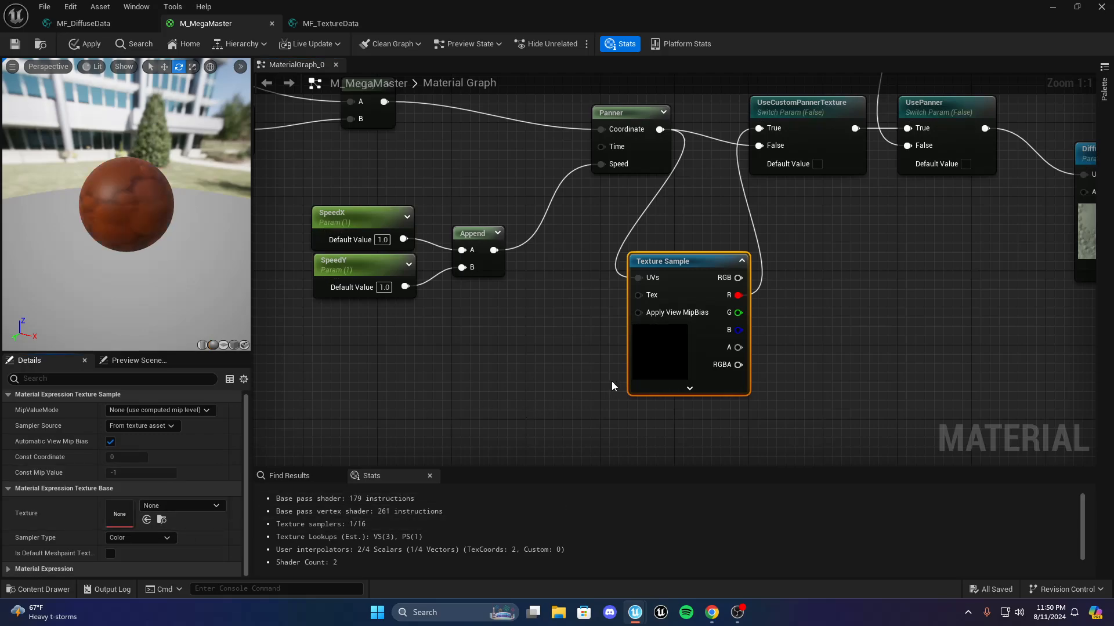
{"action": "key", "text": "ctrl+z"}
Set the default values of the SpeedY and SpeedX parameters to 0.1
{"action": "right_click_drag", "start_coordinate": [537, 301], "coordinate": [634, 302]}
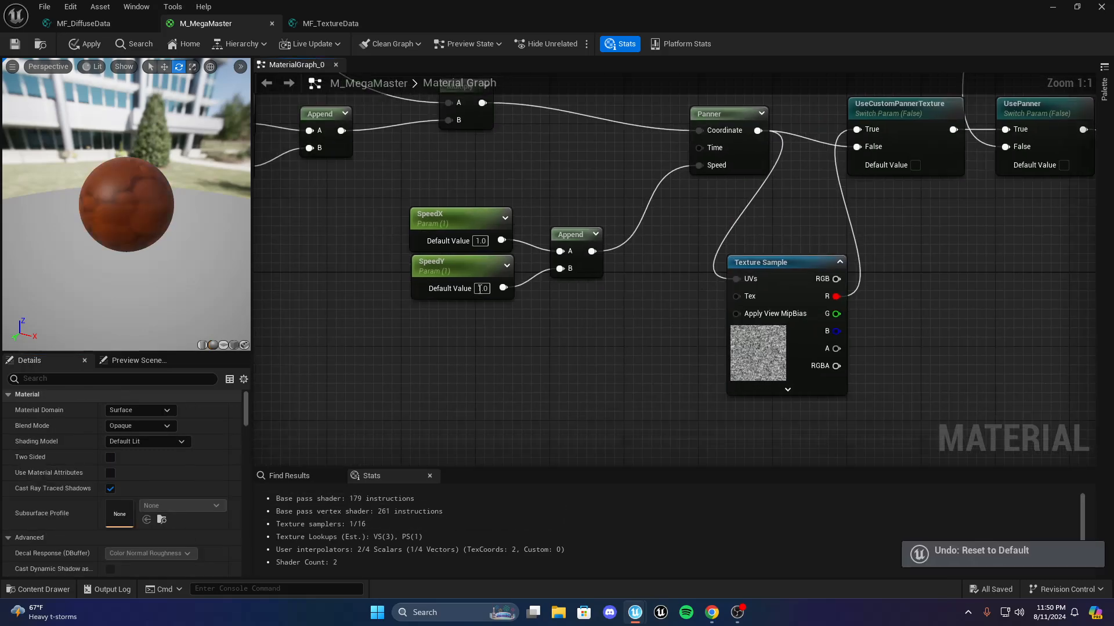
{"action": "left_click", "coordinate": [479, 288]}
{"action": "type", "text": "0.1"}
{"action": "key", "text": "Return"}
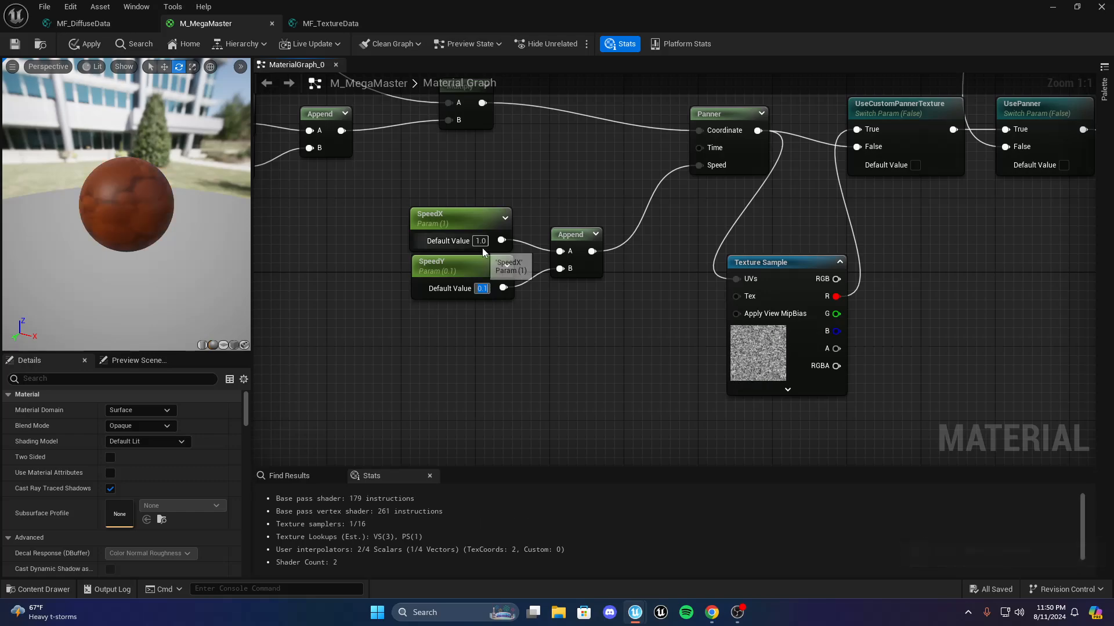
{"action": "left_click", "coordinate": [480, 241]}
{"action": "type", "text": "0.1"}
{"action": "key", "text": "Return"}
Turn on the default values of UseCustomPannerTexture and UsePanner and examine the moving material on the preview sphere
{"action": "right_click_drag", "start_coordinate": [627, 323], "coordinate": [260, 424]}
{"action": "left_click", "coordinate": [548, 268]}
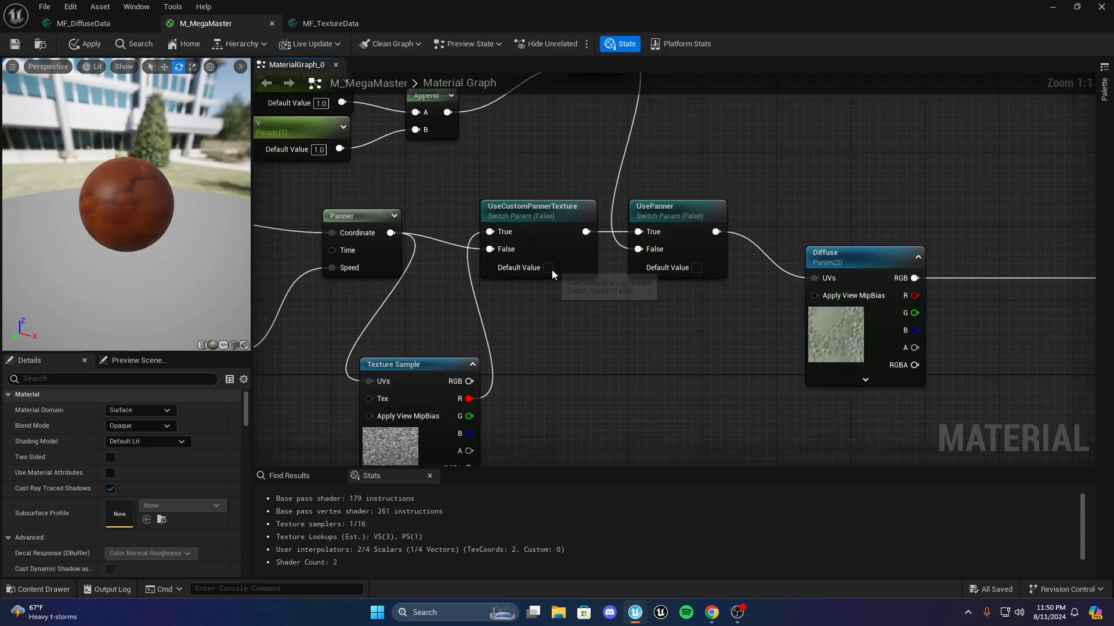
{"action": "left_click", "coordinate": [696, 267]}
{"action": "right_click_drag", "start_coordinate": [593, 335], "coordinate": [583, 329]}
{"action": "scroll", "coordinate": [137, 225], "scroll_direction": "up", "scroll_amount": 3}
{"action": "left_click_drag", "start_coordinate": [139, 228], "coordinate": [119, 208]}
{"action": "scroll", "coordinate": [136, 225], "scroll_direction": "down", "scroll_amount": 3}
{"action": "scroll", "coordinate": [120, 209], "scroll_direction": "up", "scroll_amount": 5}
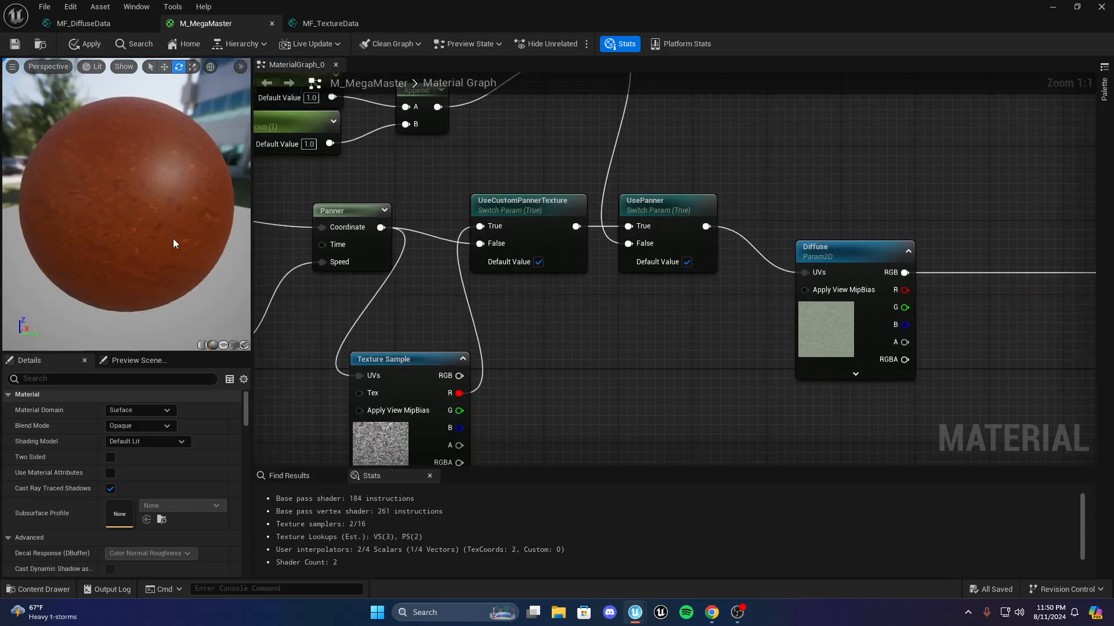
Turn off the default values of the UsePanner and UseCustomPannerTexture switches
{"action": "left_click", "coordinate": [686, 262]}
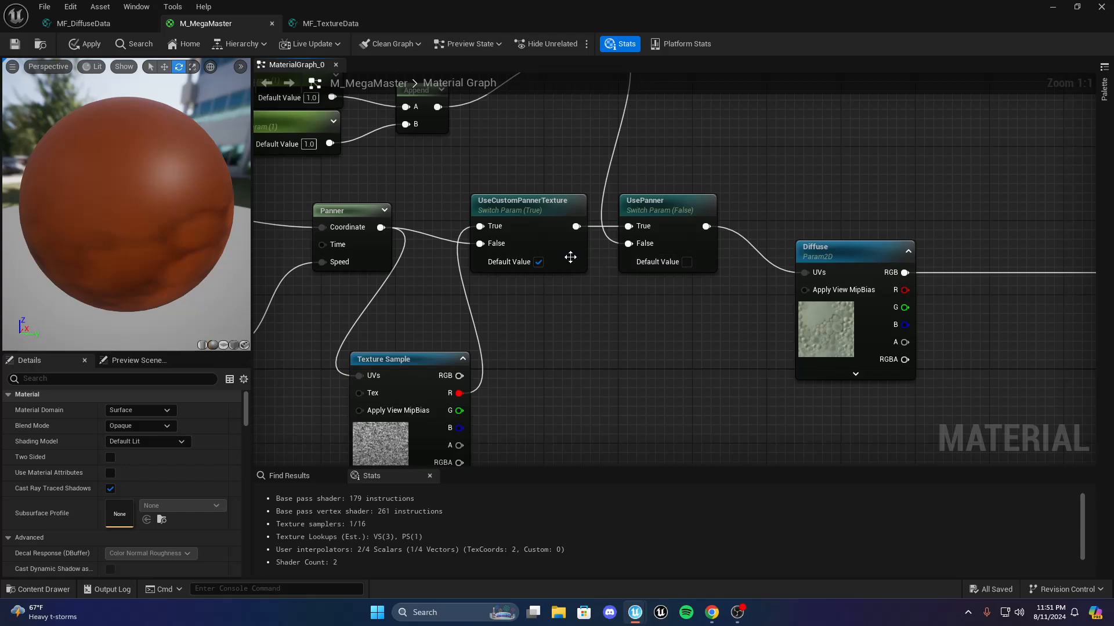
{"action": "left_click", "coordinate": [537, 263]}
{"action": "scroll", "coordinate": [539, 262], "scroll_direction": "down", "scroll_amount": 1}
{"action": "right_click_drag", "start_coordinate": [644, 207], "coordinate": [735, 322]}
{"action": "right_click_drag", "start_coordinate": [668, 340], "coordinate": [638, 283]}
{"action": "scroll", "coordinate": [639, 283], "scroll_direction": "up", "scroll_amount": 1}
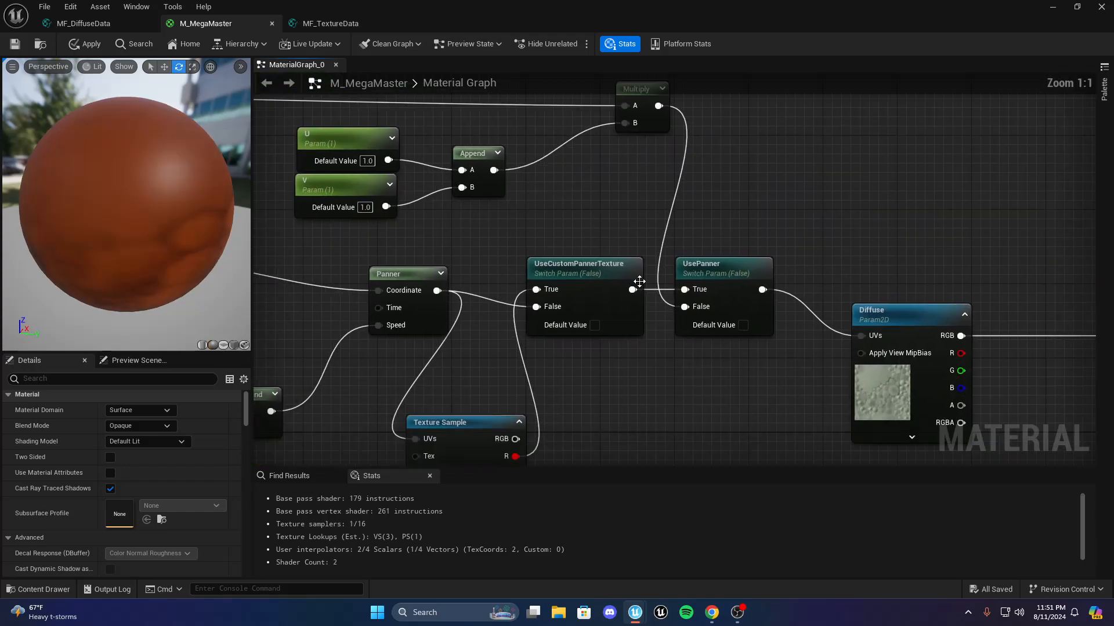
{"action": "right_click_drag", "start_coordinate": [709, 304], "coordinate": [533, 225]}
{"action": "right_click_drag", "start_coordinate": [363, 309], "coordinate": [636, 239]}
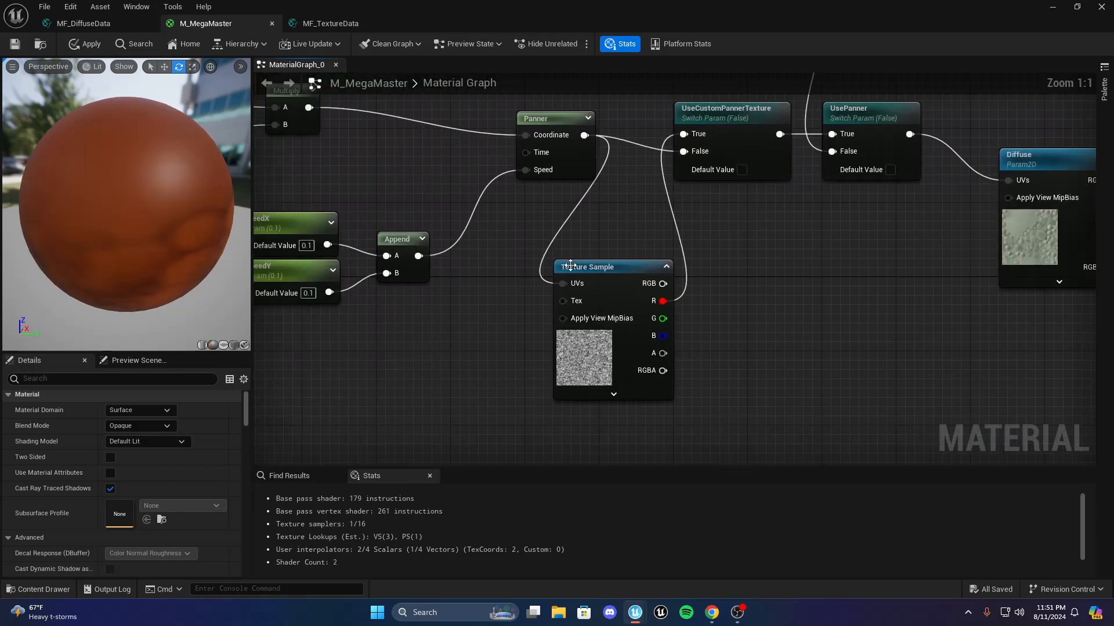
{"action": "left_click", "coordinate": [586, 273]}
{"action": "left_click", "coordinate": [631, 207]}
{"action": "right_click_drag", "start_coordinate": [728, 190], "coordinate": [495, 351]}
{"action": "right_click_drag", "start_coordinate": [592, 346], "coordinate": [527, 271]}
{"action": "scroll", "coordinate": [754, 324], "scroll_direction": "down", "scroll_amount": 1}
{"action": "right_click_drag", "start_coordinate": [754, 324], "coordinate": [821, 304]}
{"action": "scroll", "coordinate": [813, 306], "scroll_direction": "up", "scroll_amount": 1}
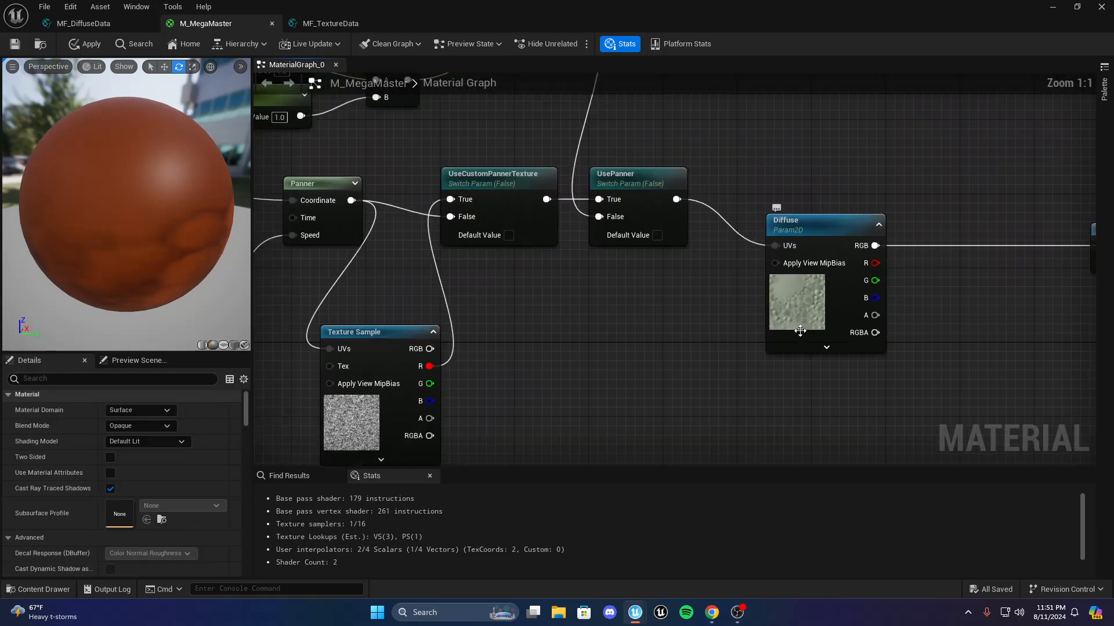
{"action": "scroll", "coordinate": [869, 344], "scroll_direction": "down", "scroll_amount": 1}
{"action": "right_click_drag", "start_coordinate": [869, 344], "coordinate": [715, 418]}
{"action": "scroll", "coordinate": [635, 395], "scroll_direction": "down", "scroll_amount": 1}
{"action": "right_click_drag", "start_coordinate": [635, 395], "coordinate": [748, 270]}
{"action": "scroll", "coordinate": [704, 343], "scroll_direction": "down", "scroll_amount": 1}
{"action": "scroll", "coordinate": [840, 304], "scroll_direction": "down", "scroll_amount": 2}
{"action": "right_click_drag", "start_coordinate": [703, 343], "coordinate": [760, 325]}
{"action": "scroll", "coordinate": [832, 301], "scroll_direction": "up", "scroll_amount": 1}
Add a reroute node to the graph beside the TexCoord node
{"action": "scroll", "coordinate": [676, 223], "scroll_direction": "up", "scroll_amount": 3}
{"action": "right_click_drag", "start_coordinate": [642, 227], "coordinate": [755, 337]}
{"action": "scroll", "coordinate": [596, 270], "scroll_direction": "up", "scroll_amount": 1}
{"action": "right_click_drag", "start_coordinate": [596, 270], "coordinate": [864, 324]}
{"action": "right_click", "coordinate": [662, 204]}
{"action": "type", "text": "rer"}
{"action": "key", "text": "Return"}
{"action": "right_click_drag", "start_coordinate": [691, 208], "coordinate": [694, 207]}
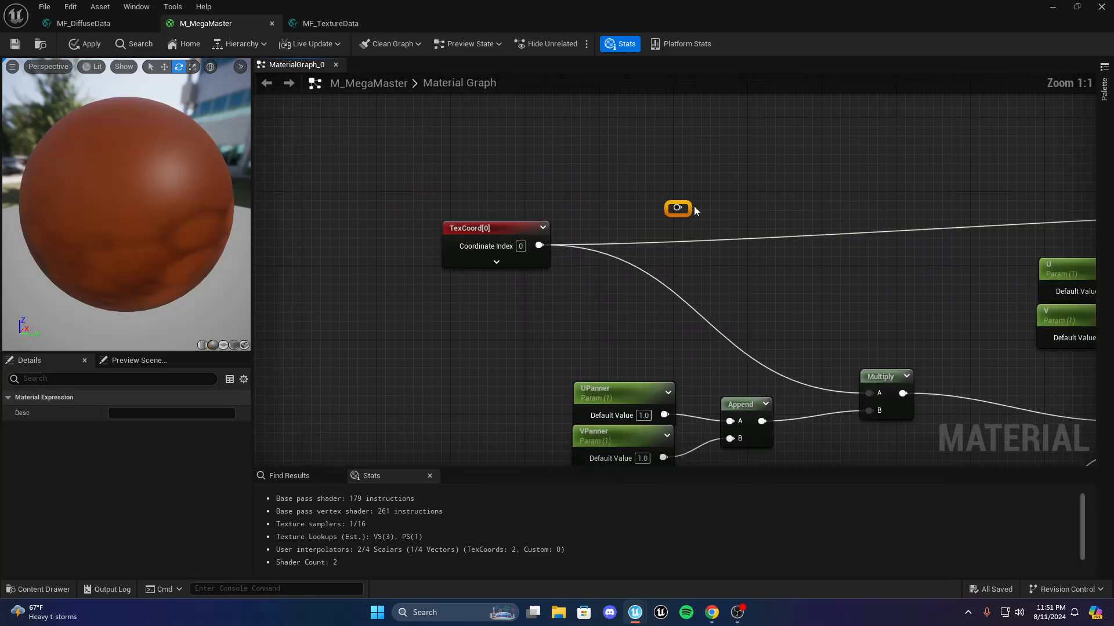
Connect the TexCoord output to the reroute node and place the reroute on the TexCoord wire
{"action": "left_click", "coordinate": [735, 616]}
{"action": "left_click", "coordinate": [830, 258]}
{"action": "right_click_drag", "start_coordinate": [830, 253], "coordinate": [648, 320]}
{"action": "left_click_drag", "start_coordinate": [347, 293], "coordinate": [492, 254]}
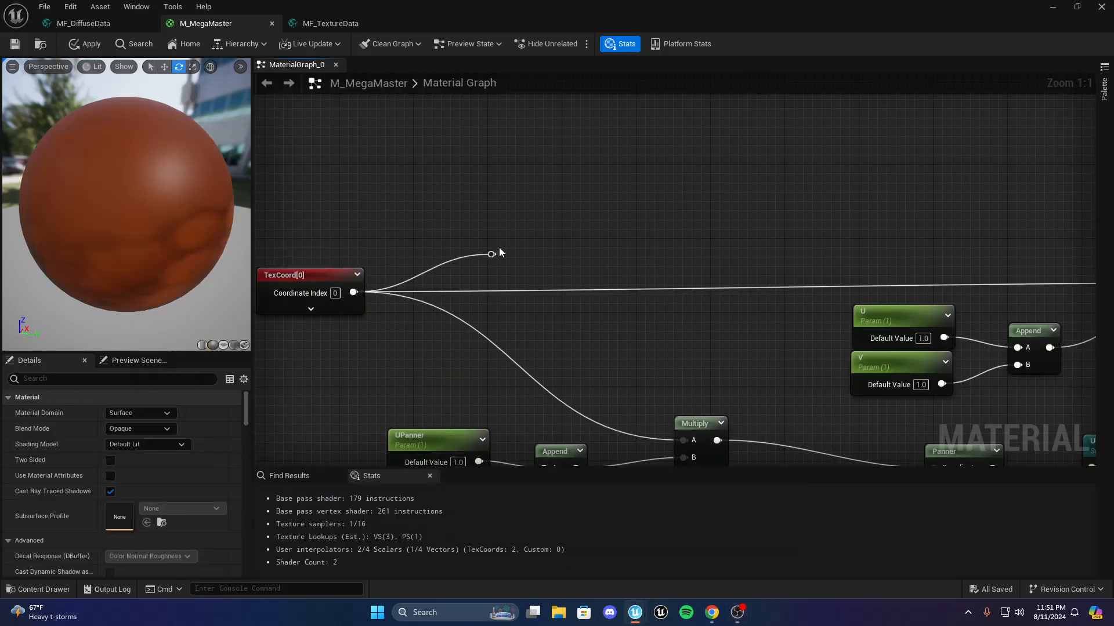
{"action": "left_click", "coordinate": [496, 253]}
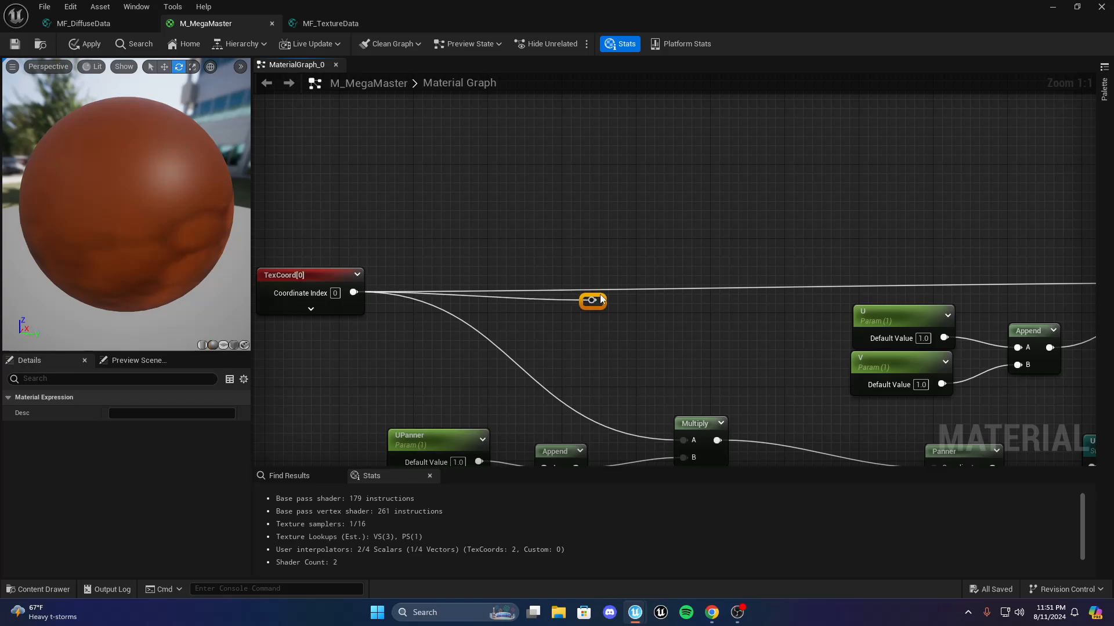
Connect the reroute node's output to the A inputs of both the U/V Multiply and the panner Multiply
{"action": "left_click_drag", "start_coordinate": [480, 291], "coordinate": [999, 296]}
{"action": "right_click_drag", "start_coordinate": [459, 345], "coordinate": [730, 264]}
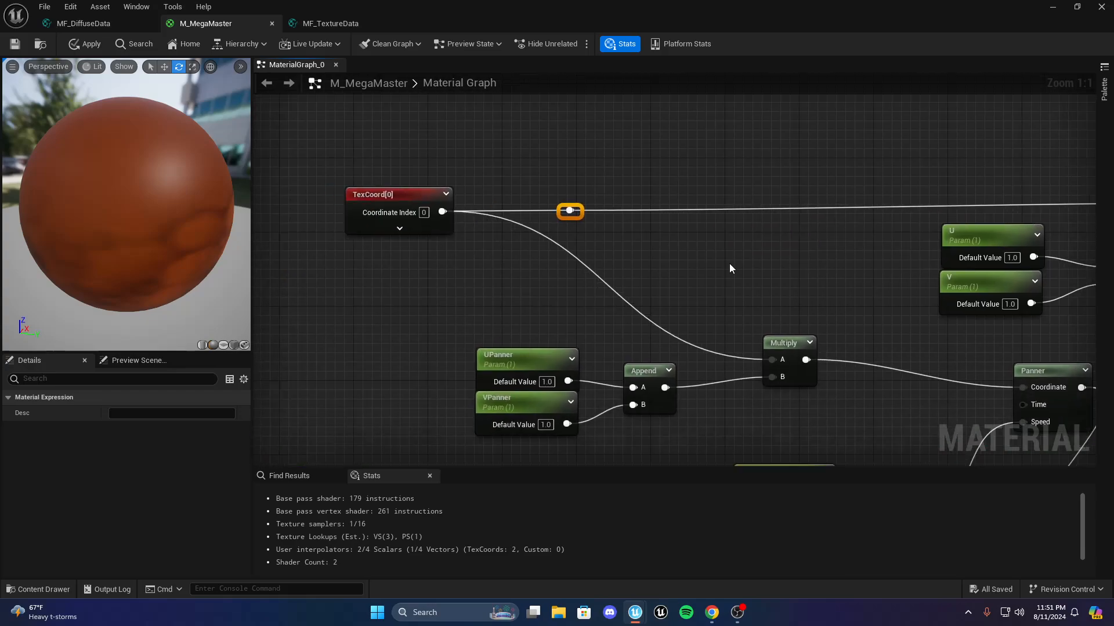
{"action": "left_click_drag", "start_coordinate": [576, 217], "coordinate": [800, 363]}
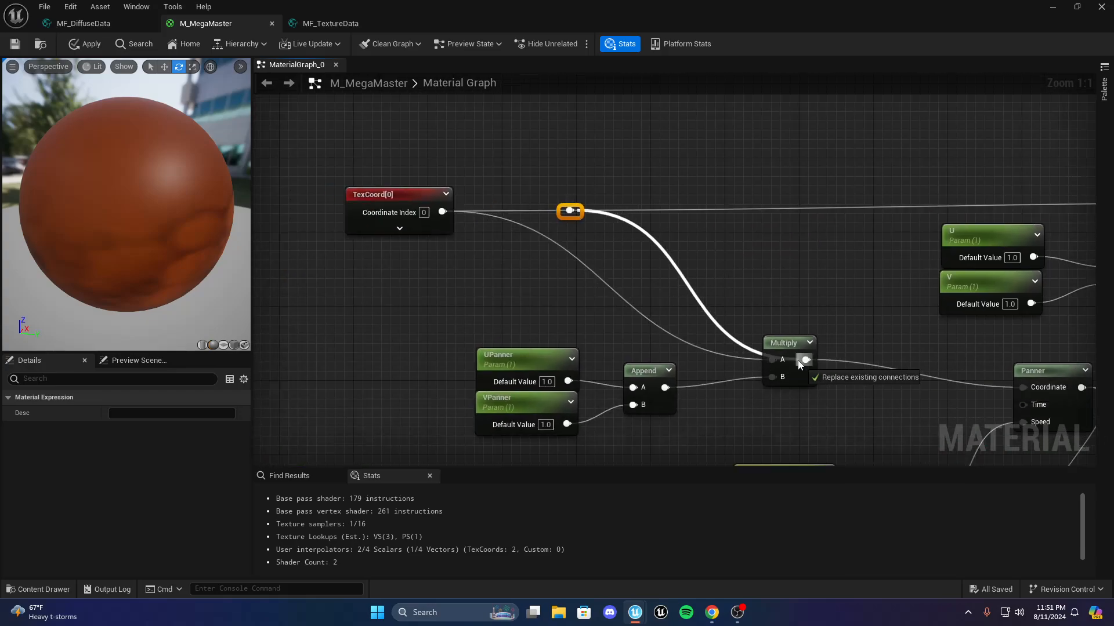
{"action": "left_click", "coordinate": [778, 323]}
Move the UPanner, VPanner and Append nodes together so their wire runs straight into the panner Multiply
{"action": "right_click_drag", "start_coordinate": [548, 269], "coordinate": [570, 270]}
{"action": "right_click_drag", "start_coordinate": [774, 279], "coordinate": [582, 233]}
{"action": "scroll", "coordinate": [582, 233], "scroll_direction": "down", "scroll_amount": 2}
{"action": "scroll", "coordinate": [530, 298], "scroll_direction": "up", "scroll_amount": 2}
{"action": "right_click_drag", "start_coordinate": [530, 299], "coordinate": [627, 257]}
{"action": "left_click_drag", "start_coordinate": [423, 201], "coordinate": [654, 331]}
{"action": "left_click_drag", "start_coordinate": [590, 264], "coordinate": [585, 254]}
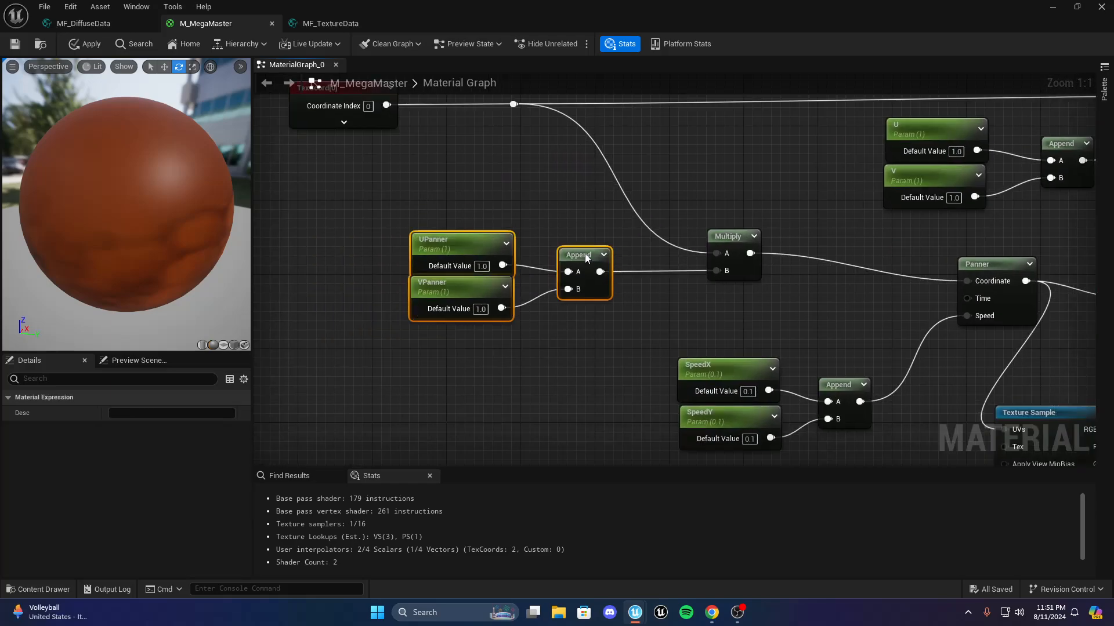
{"action": "left_click", "coordinate": [678, 289]}
Move the SpeedX, SpeedY and Append nodes directly below the UPanner and VPanner group
{"action": "right_click_drag", "start_coordinate": [717, 326], "coordinate": [573, 233]}
{"action": "left_click_drag", "start_coordinate": [573, 232], "coordinate": [438, 264]}
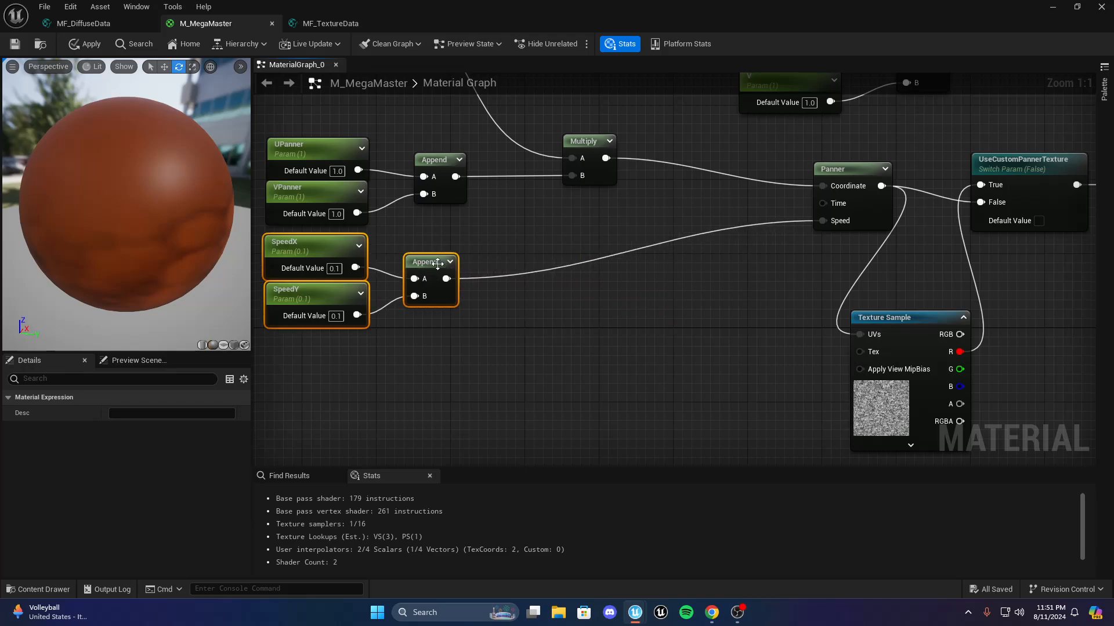
{"action": "left_click", "coordinate": [504, 239]}
{"action": "scroll", "coordinate": [503, 238], "scroll_direction": "down", "scroll_amount": 3}
{"action": "scroll", "coordinate": [508, 256], "scroll_direction": "up", "scroll_amount": 3}
{"action": "right_click_drag", "start_coordinate": [507, 256], "coordinate": [551, 305]}
Move the Panner node closer to the Multiply and bring the noise Texture Sample nearer to the Panner
{"action": "right_click_drag", "start_coordinate": [591, 256], "coordinate": [319, 271]}
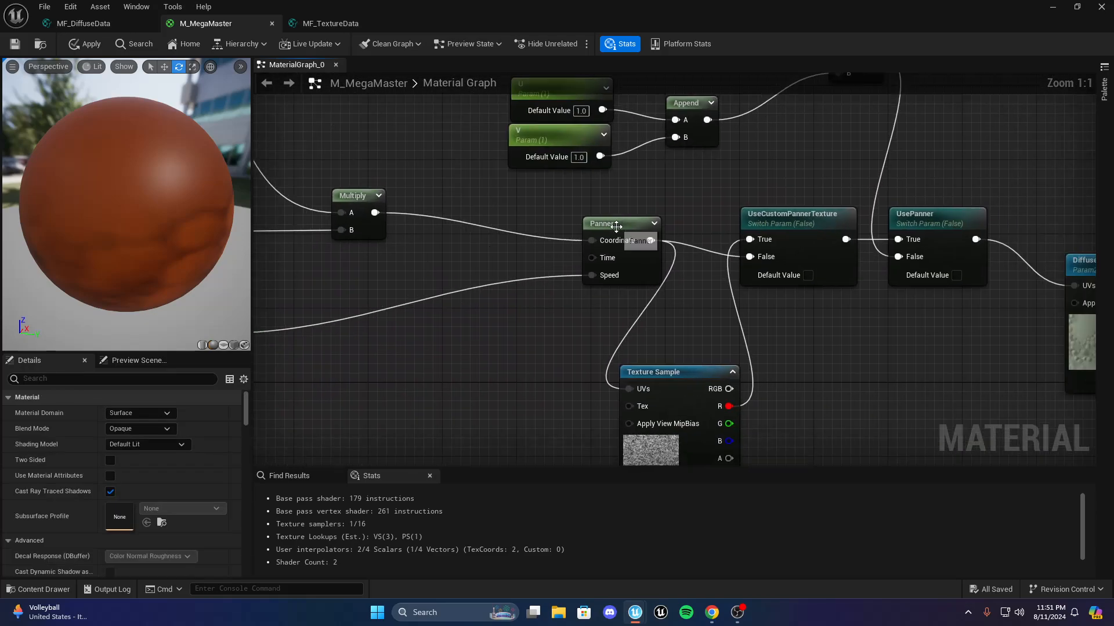
{"action": "left_click_drag", "start_coordinate": [617, 227], "coordinate": [449, 285]}
{"action": "left_click", "coordinate": [514, 278]}
{"action": "right_click_drag", "start_coordinate": [514, 278], "coordinate": [511, 195]}
{"action": "left_click_drag", "start_coordinate": [637, 278], "coordinate": [564, 287]}
{"action": "left_click", "coordinate": [577, 221]}
{"action": "right_click_drag", "start_coordinate": [577, 222], "coordinate": [539, 305]}
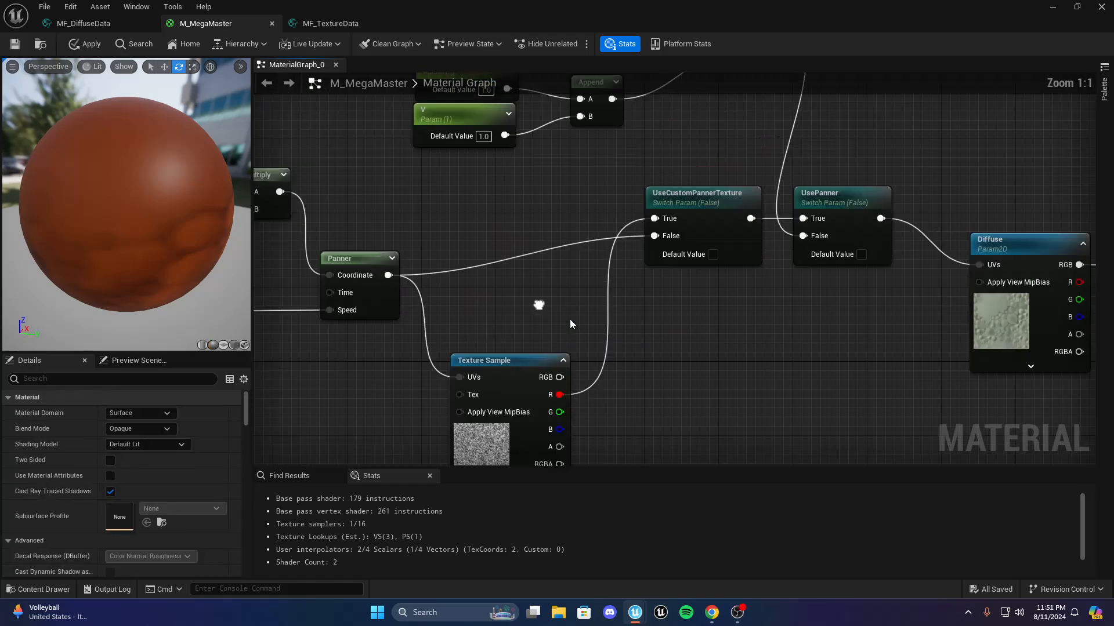
Lower UseCustomPannerTexture and UsePanner so both switches line up with each other and the Panner's output
{"action": "left_click_drag", "start_coordinate": [685, 238], "coordinate": [684, 275]}
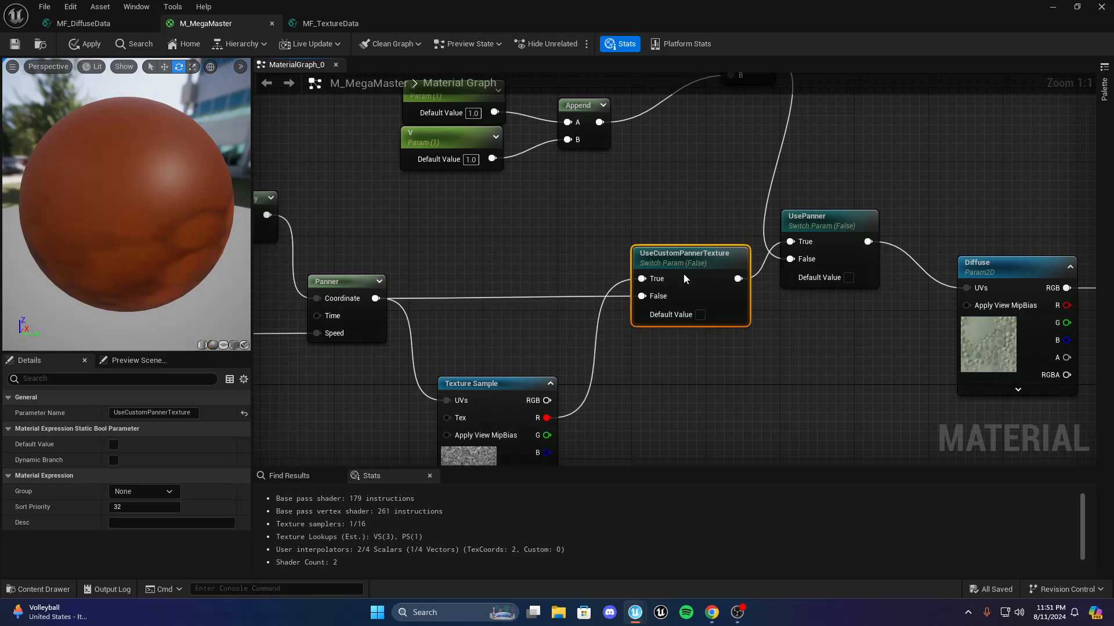
{"action": "left_click", "coordinate": [774, 337]}
{"action": "left_click_drag", "start_coordinate": [818, 232], "coordinate": [827, 270]}
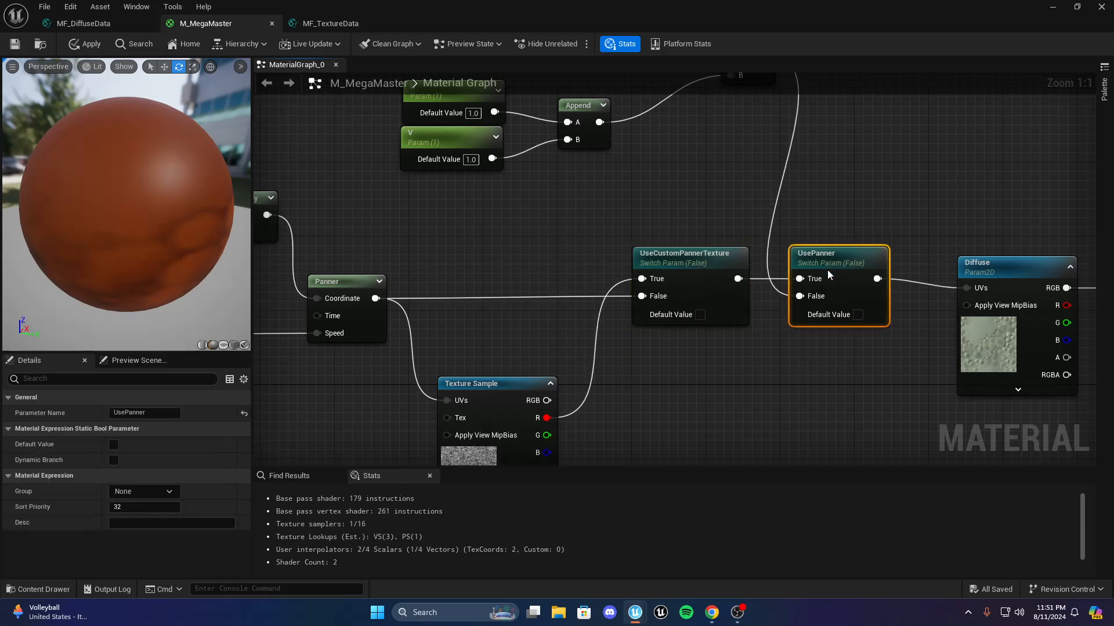
{"action": "left_click", "coordinate": [920, 236]}
Align the Diffuse texture, MF_DiffuseData and M_MegaMaster output nodes in a straight row with UsePanner
{"action": "right_click_drag", "start_coordinate": [920, 236], "coordinate": [282, 286]}
{"action": "right_click_drag", "start_coordinate": [381, 315], "coordinate": [616, 276]}
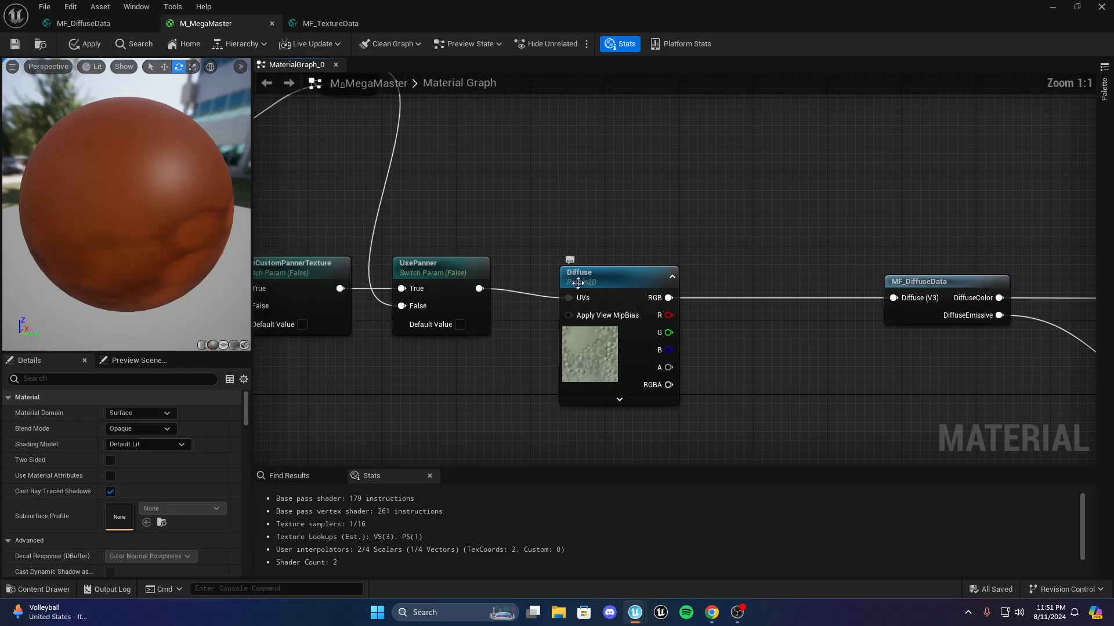
{"action": "left_click_drag", "start_coordinate": [593, 283], "coordinate": [585, 274]}
{"action": "left_click_drag", "start_coordinate": [975, 282], "coordinate": [966, 272]}
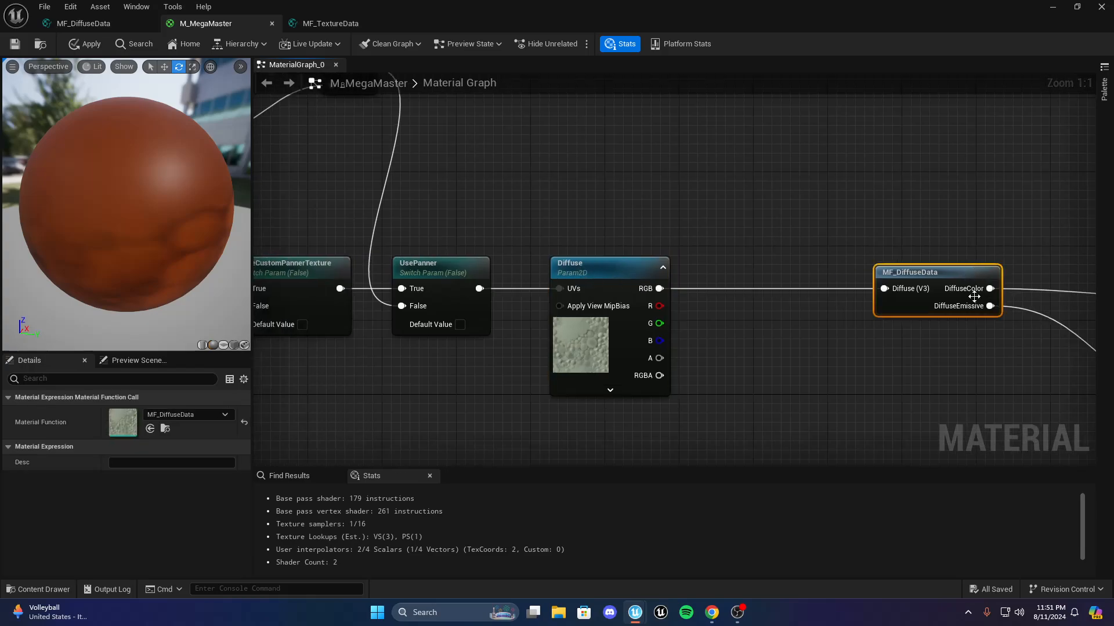
{"action": "left_click", "coordinate": [913, 357]}
{"action": "right_click_drag", "start_coordinate": [913, 357], "coordinate": [583, 342]}
{"action": "left_click_drag", "start_coordinate": [909, 268], "coordinate": [900, 258]}
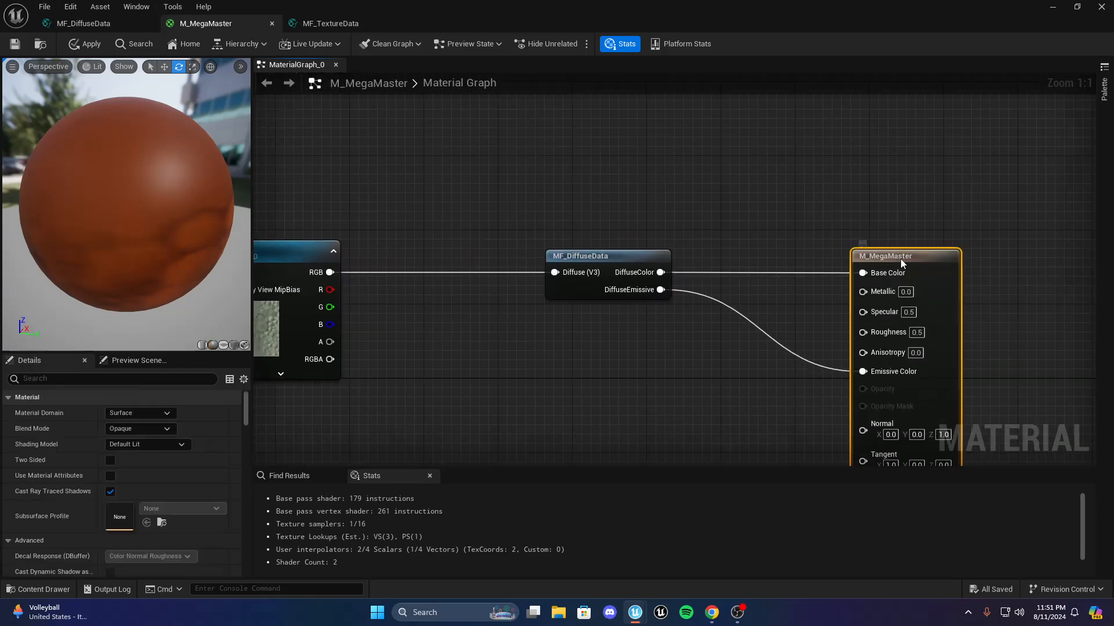
{"action": "left_click", "coordinate": [724, 304]}
Move the U, V, Append and Multiply tiling group back toward the TexCoord reroute, clear of the switches
{"action": "scroll", "coordinate": [580, 354], "scroll_direction": "down", "scroll_amount": 5}
{"action": "right_click_drag", "start_coordinate": [578, 355], "coordinate": [966, 329]}
{"action": "scroll", "coordinate": [883, 285], "scroll_direction": "up", "scroll_amount": 2}
{"action": "right_click_drag", "start_coordinate": [681, 227], "coordinate": [745, 271]}
{"action": "left_click_drag", "start_coordinate": [863, 323], "coordinate": [863, 323]}
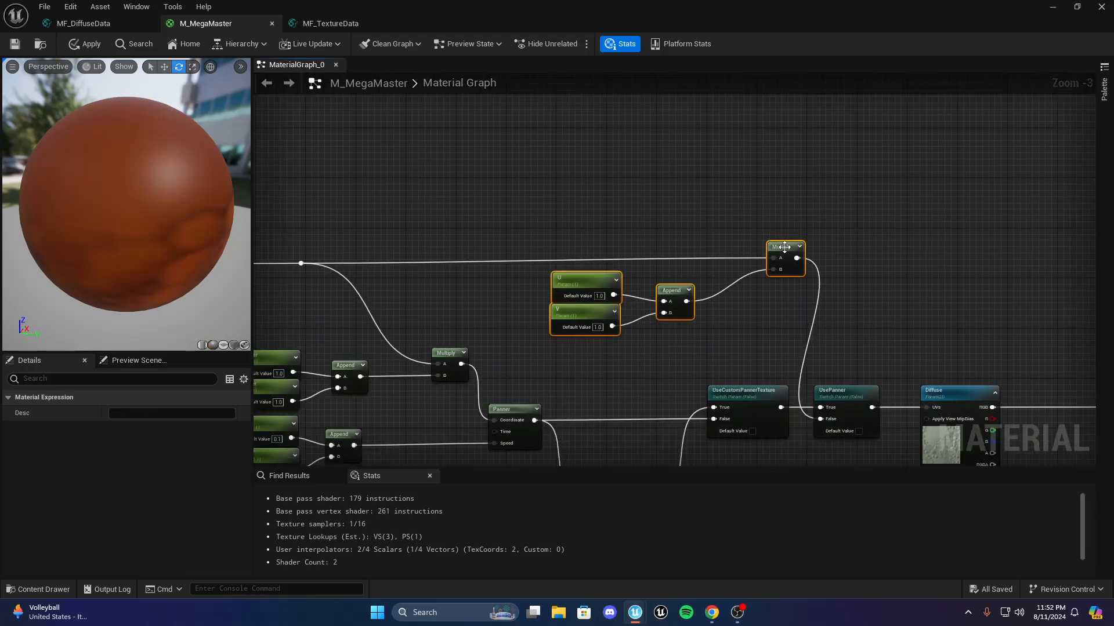
{"action": "left_click_drag", "start_coordinate": [778, 254], "coordinate": [712, 254]}
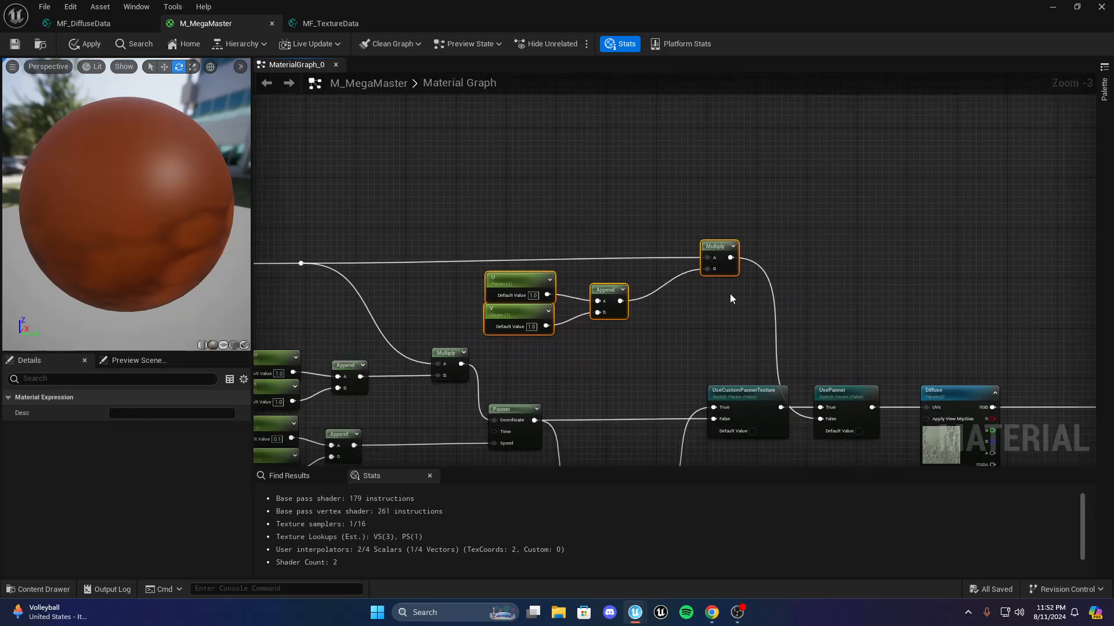
{"action": "left_click", "coordinate": [729, 294]}
Raise the U, V and Append nodes so the Append output lines up with the Multiply's B input
{"action": "scroll", "coordinate": [611, 333], "scroll_direction": "up", "scroll_amount": 3}
{"action": "right_click_drag", "start_coordinate": [612, 333], "coordinate": [698, 311]}
{"action": "left_click_drag", "start_coordinate": [677, 295], "coordinate": [598, 244]}
{"action": "left_click_drag", "start_coordinate": [695, 250], "coordinate": [667, 203]}
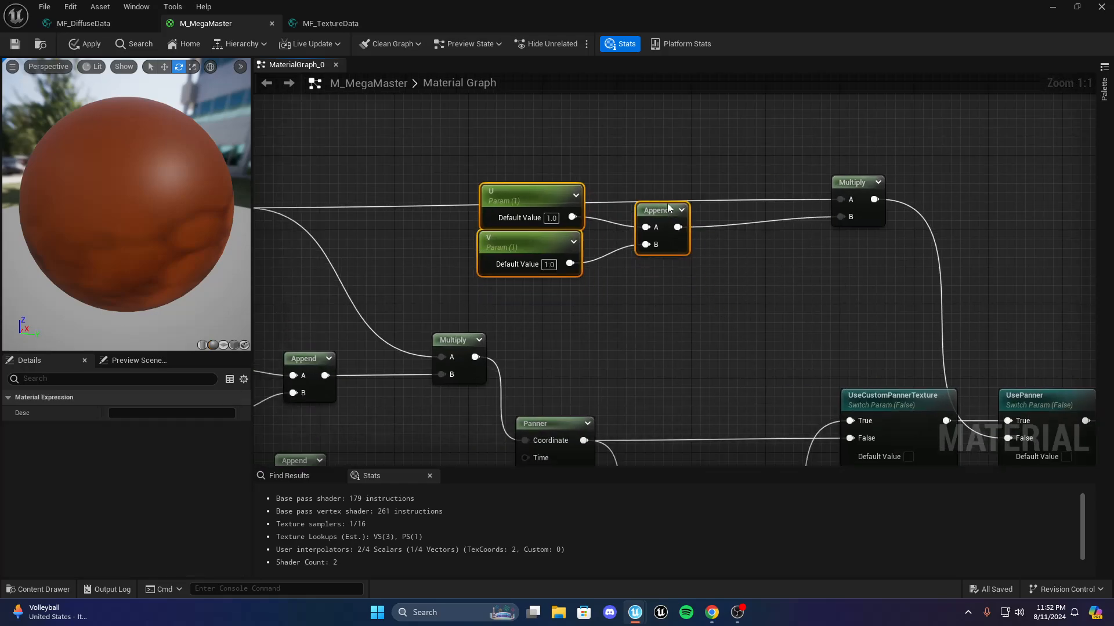
{"action": "left_click", "coordinate": [655, 280]}
{"action": "right_click_drag", "start_coordinate": [625, 273], "coordinate": [701, 317]}
{"action": "scroll", "coordinate": [700, 322], "scroll_direction": "down", "scroll_amount": 6}
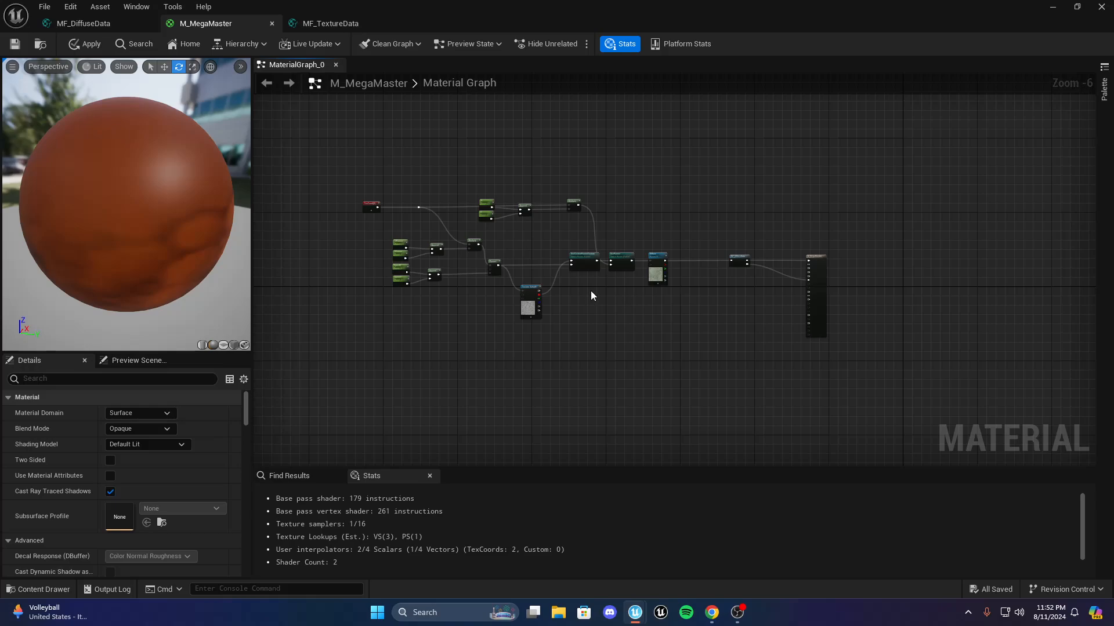
{"action": "scroll", "coordinate": [668, 349], "scroll_direction": "down", "scroll_amount": 4}
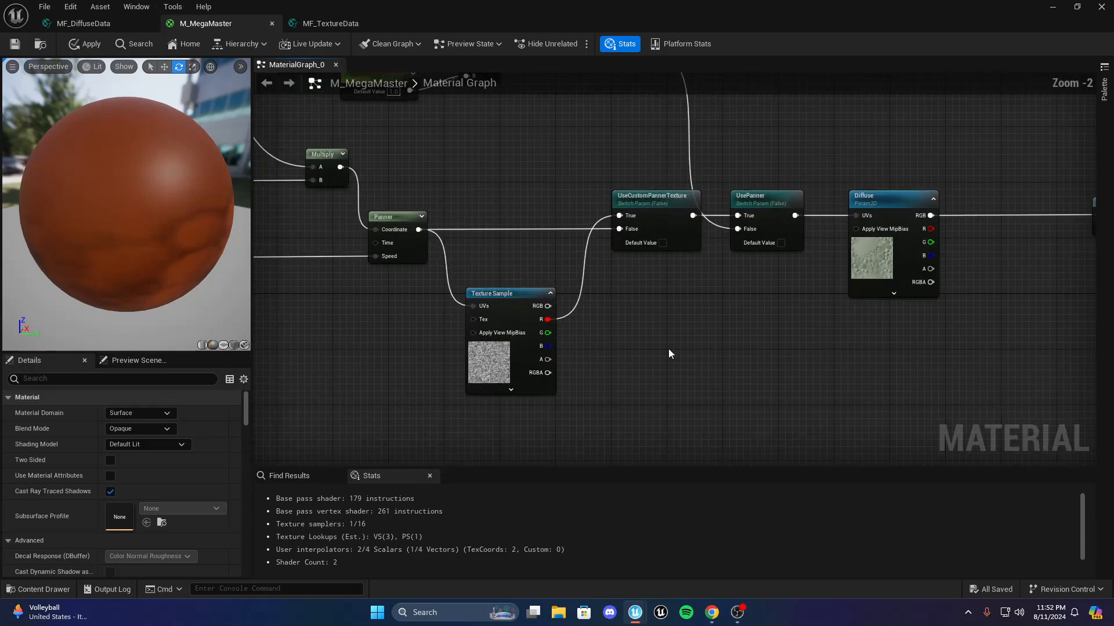
{"action": "left_click_drag", "start_coordinate": [521, 357], "coordinate": [522, 358]}
{"action": "right_click_drag", "start_coordinate": [651, 235], "coordinate": [526, 318]}
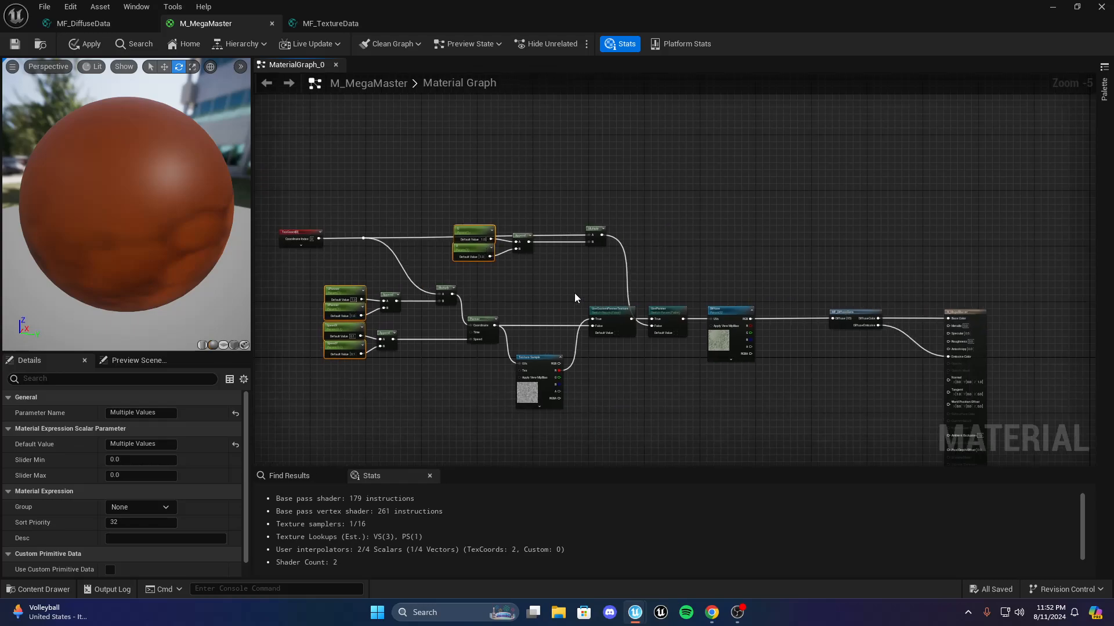
{"action": "left_click_drag", "start_coordinate": [574, 294], "coordinate": [629, 356], "text": "shift"}
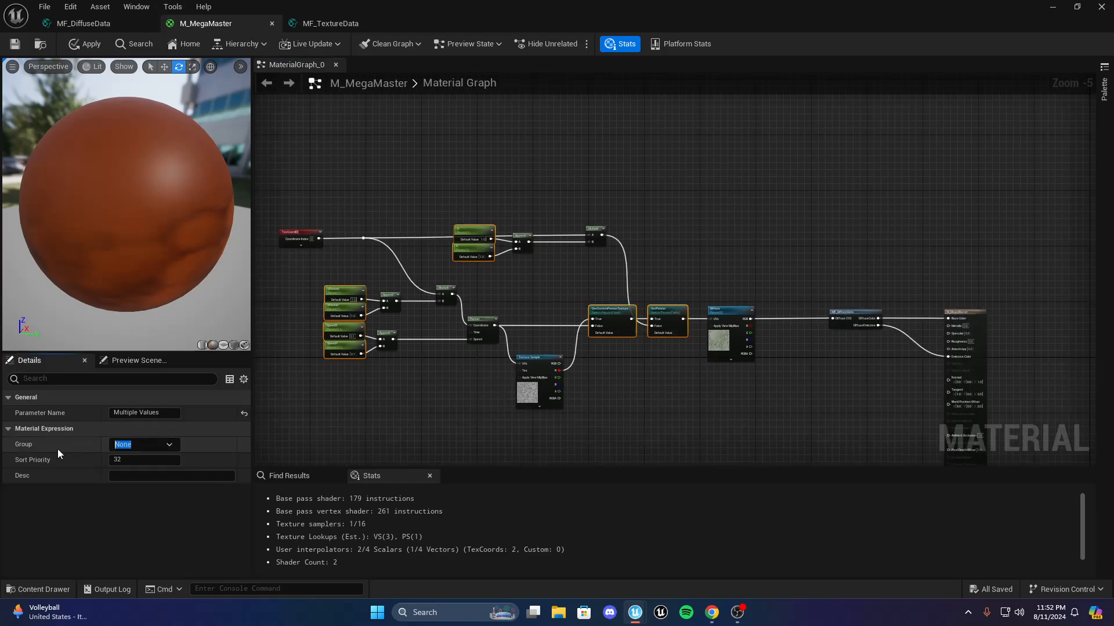
{"action": "type", "text": "UV/Panner"}
{"action": "key", "text": "BackSpace"}
{"action": "key", "text": "BackSpace"}
{"action": "key", "text": "BackSpace"}
{"action": "key", "text": "BackSpace"}
{"action": "key", "text": "BackSpace"}
{"action": "key", "text": "BackSpace"}
{"action": "type", "text": "Panner"}
{"action": "key", "text": "BackSpace"}
{"action": "key", "text": "BackSpace"}
{"action": "key", "text": "BackSpace"}
{"action": "key", "text": "BackSpace"}
{"action": "key", "text": "BackSpace"}
{"action": "key", "text": "BackSpace"}
{"action": "key", "text": "BackSpace"}
{"action": "key", "text": "BackSpace"}
{"action": "key", "text": "BackSpace"}
{"action": "left_click", "coordinate": [388, 345]}
Assign the UPanner, VPanner, SpeedX and SpeedY parameters to a group named Panner
{"action": "scroll", "coordinate": [372, 369], "scroll_direction": "up", "scroll_amount": 5}
{"action": "right_click_drag", "start_coordinate": [344, 387], "coordinate": [457, 393]}
{"action": "left_click", "coordinate": [471, 354]}
{"action": "scroll", "coordinate": [451, 435], "scroll_direction": "down", "scroll_amount": 1}
{"action": "left_click_drag", "start_coordinate": [487, 365], "coordinate": [488, 361]}
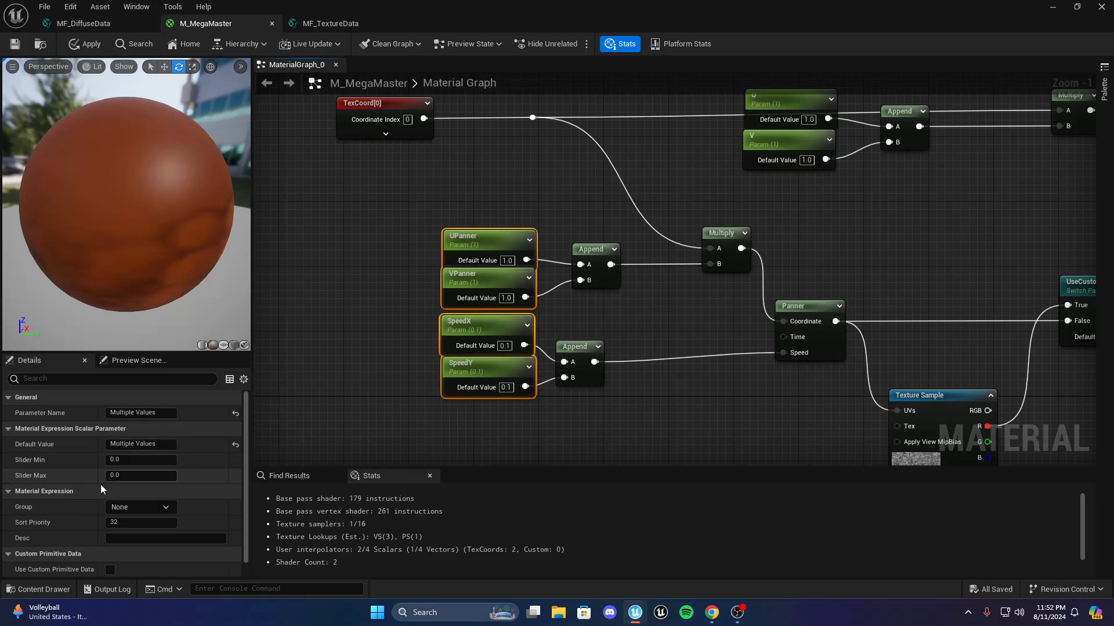
{"action": "type", "text": "Panner"}
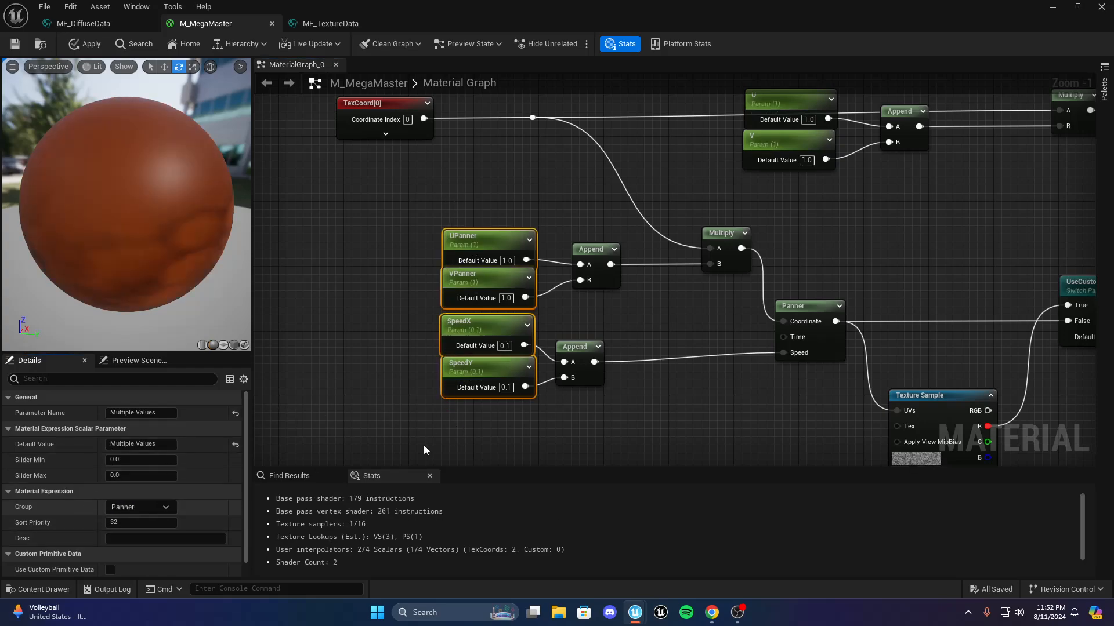
Assign the U and V tiling parameters to their own parameter group
{"action": "right_click_drag", "start_coordinate": [730, 317], "coordinate": [418, 429]}
{"action": "scroll", "coordinate": [526, 353], "scroll_direction": "up", "scroll_amount": 1}
{"action": "left_click_drag", "start_coordinate": [442, 309], "coordinate": [475, 197]}
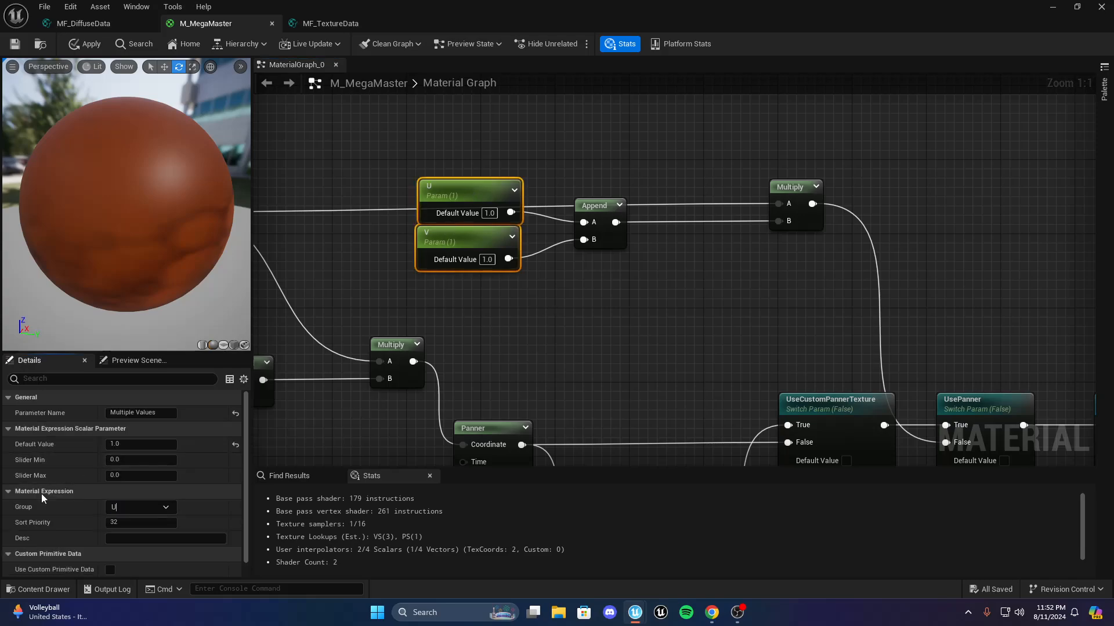
{"action": "left_click", "coordinate": [569, 363]}
{"action": "right_click_drag", "start_coordinate": [569, 363], "coordinate": [397, 318]}
{"action": "right_click_drag", "start_coordinate": [786, 397], "coordinate": [716, 364]}
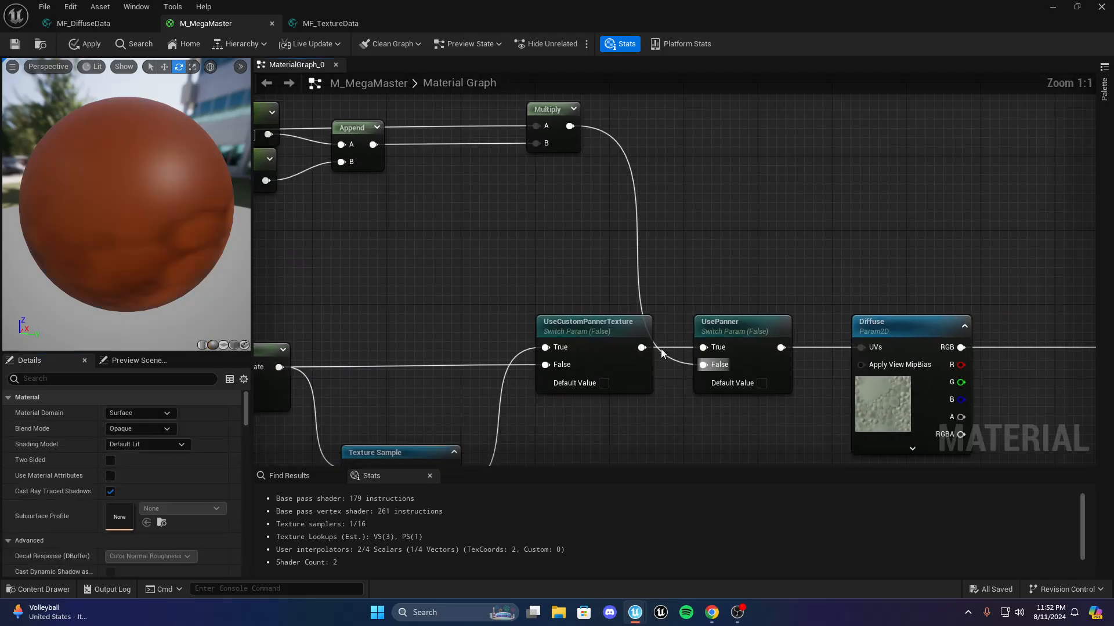
Assign the UseCustomPannerTexture switch parameter to the Panner group
{"action": "left_click", "coordinate": [617, 369]}
{"action": "right_click_drag", "start_coordinate": [319, 412], "coordinate": [304, 413]}
{"action": "left_click_drag", "start_coordinate": [135, 492], "coordinate": [28, 479]}
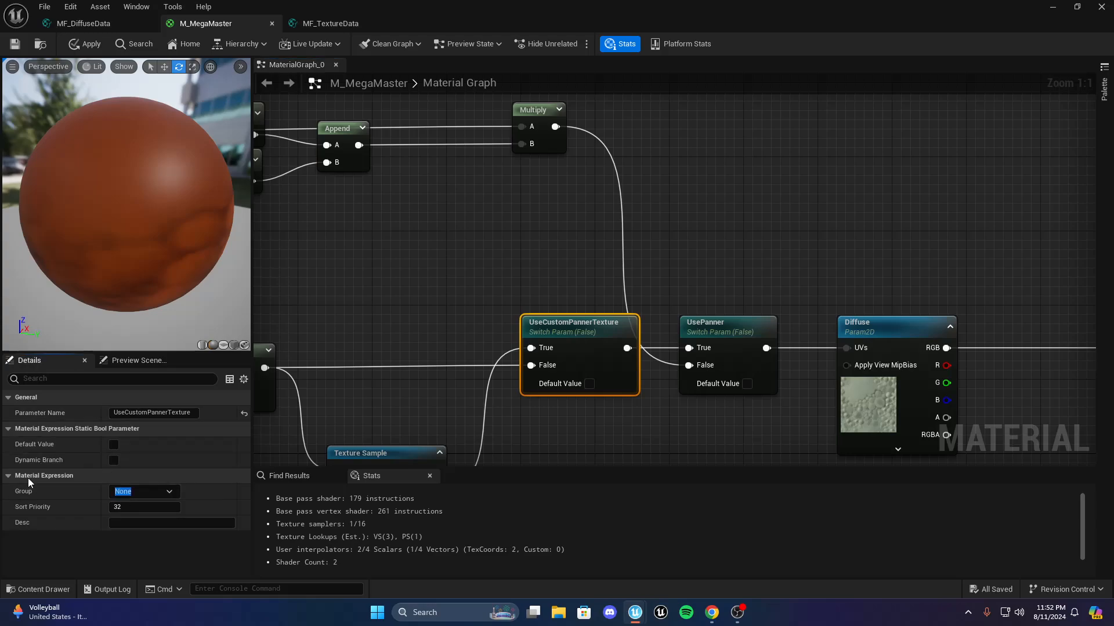
{"action": "type", "text": "panner"}
{"action": "key", "text": "Return"}
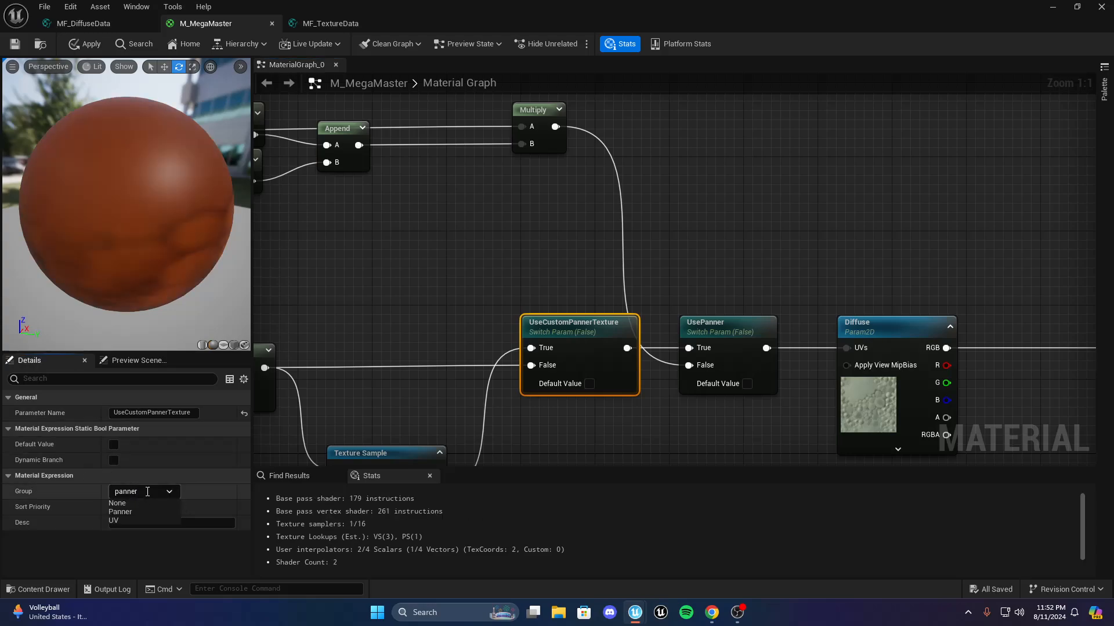
{"action": "left_click_drag", "start_coordinate": [139, 496], "coordinate": [24, 483]}
{"action": "type", "text": "P"}
{"action": "type", "text": "0"}
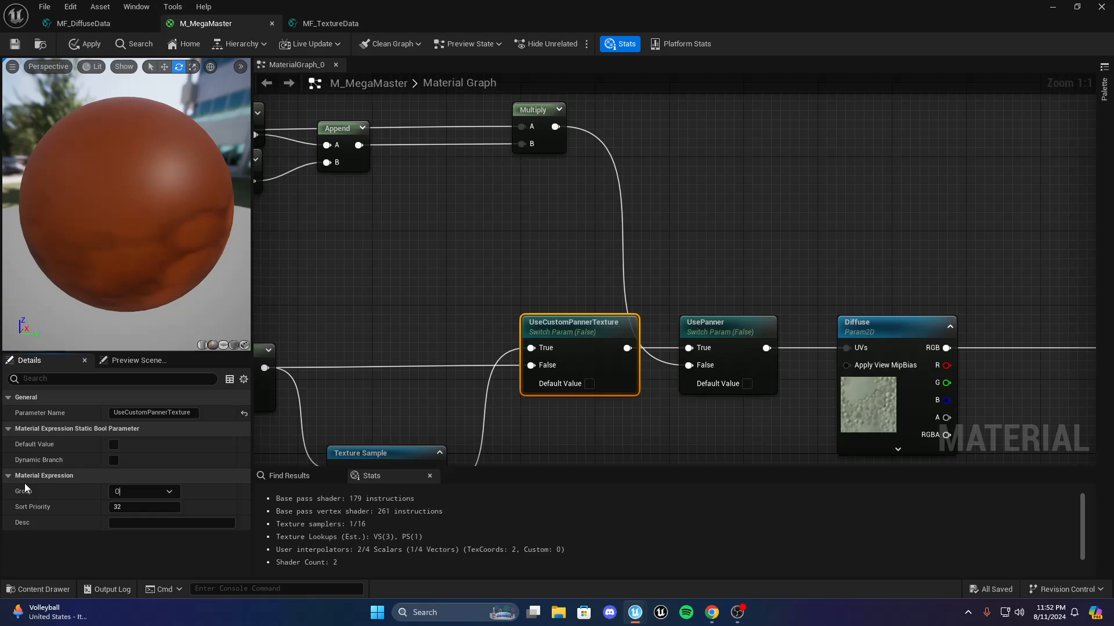
{"action": "type", "text": "Panner"}
{"action": "key", "text": "Return"}
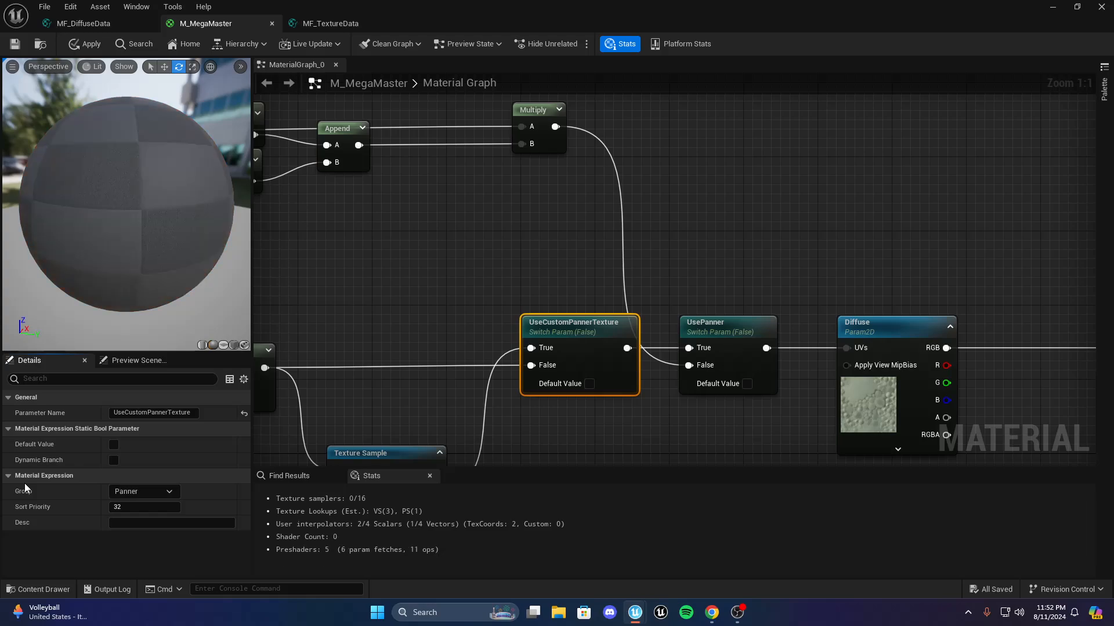
Assign the UsePanner switch parameter to one of the existing parameter groups
{"action": "left_click", "coordinate": [717, 325]}
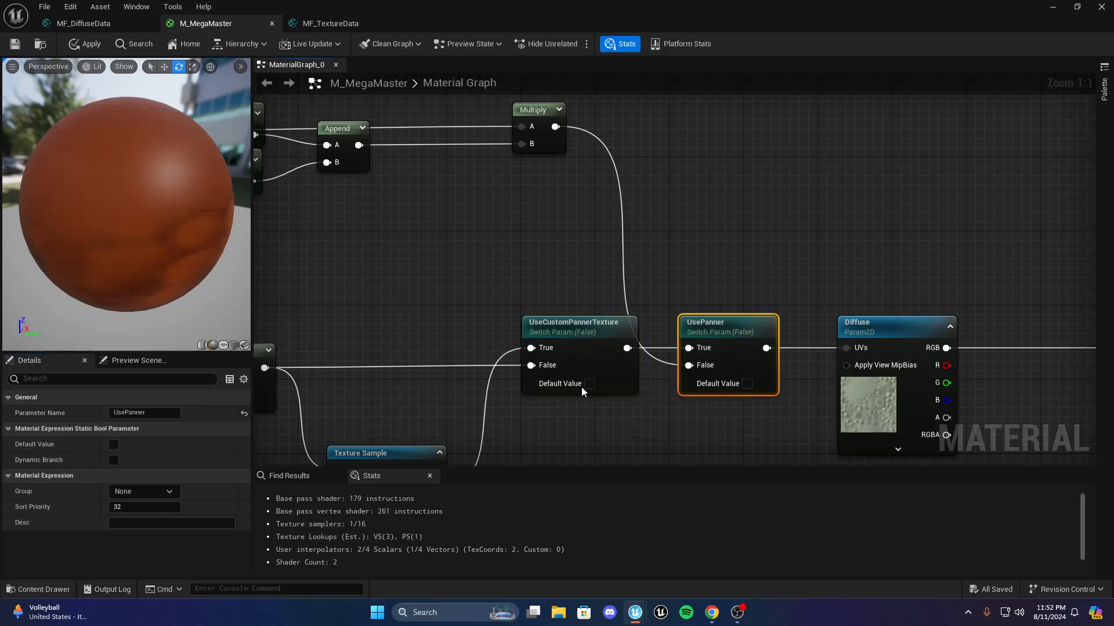
{"action": "left_click", "coordinate": [169, 495]}
{"action": "left_click", "coordinate": [168, 494]}
{"action": "left_click", "coordinate": [152, 520]}
{"action": "right_click_drag", "start_coordinate": [692, 446], "coordinate": [627, 368]}
{"action": "left_click", "coordinate": [594, 419]}
Add a TextureSampleParameter2D node beside the noise Texture Sample below the panner switches
{"action": "scroll", "coordinate": [436, 359], "scroll_direction": "down", "scroll_amount": 4}
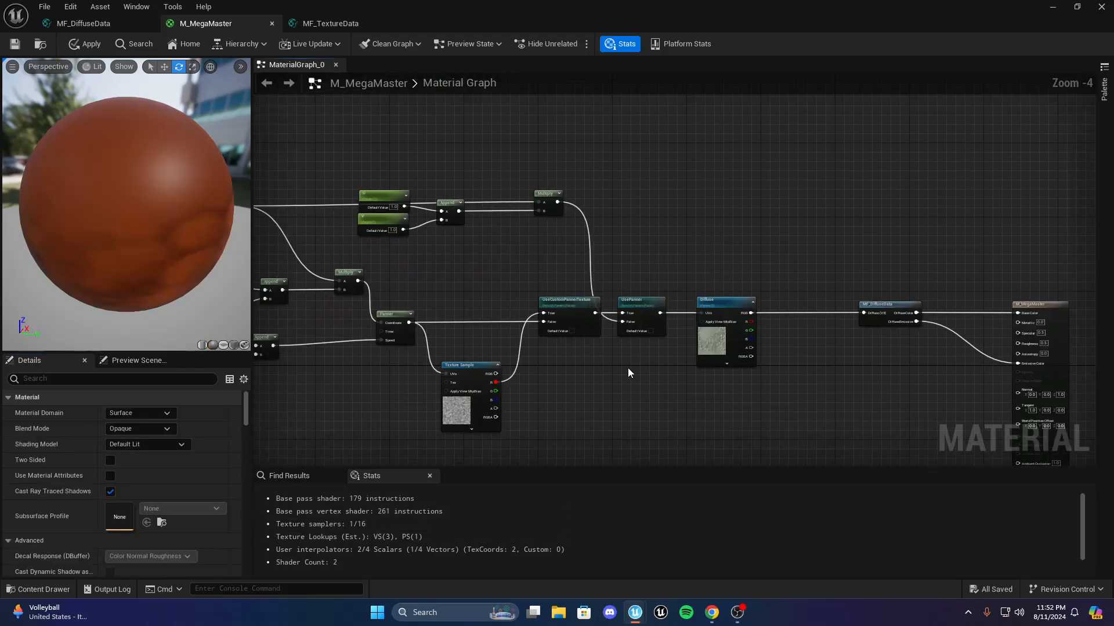
{"action": "scroll", "coordinate": [699, 357], "scroll_direction": "up", "scroll_amount": 4}
{"action": "right_click_drag", "start_coordinate": [684, 316], "coordinate": [852, 254]}
{"action": "right_click_drag", "start_coordinate": [634, 329], "coordinate": [783, 272]}
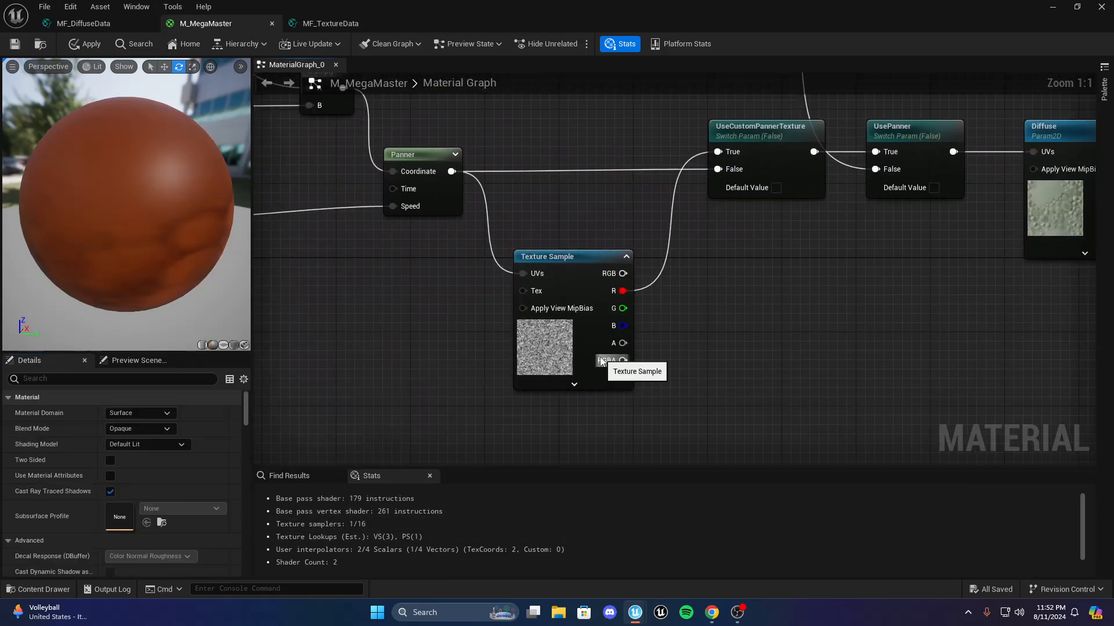
{"action": "left_click", "coordinate": [602, 361]}
{"action": "scroll", "coordinate": [246, 441], "scroll_direction": "down", "scroll_amount": 2}
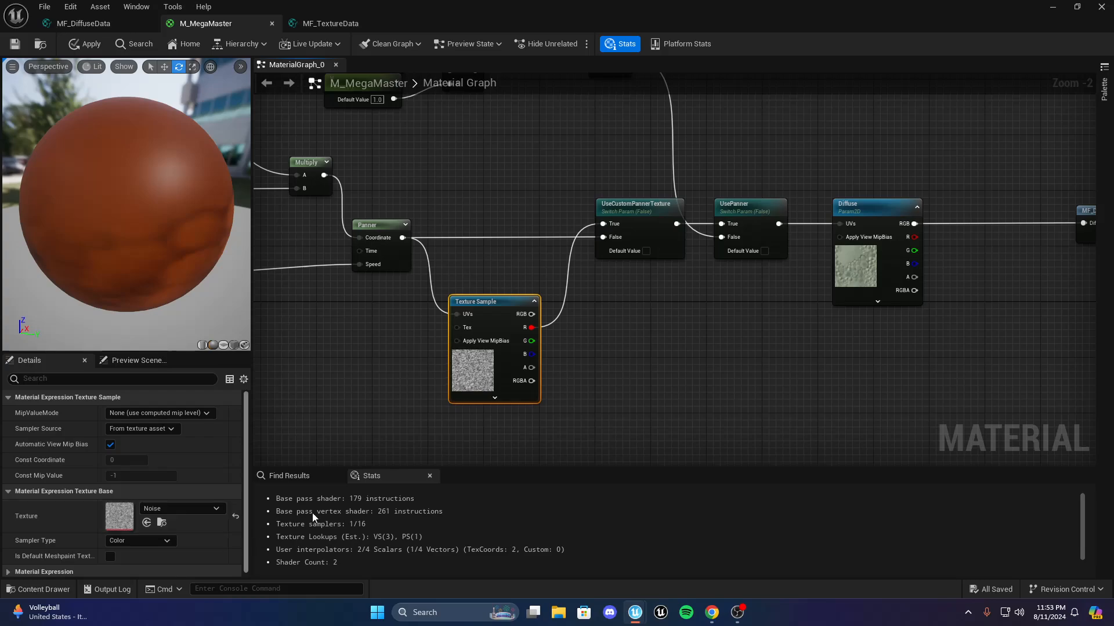
{"action": "scroll", "coordinate": [608, 335], "scroll_direction": "up", "scroll_amount": 2}
{"action": "mouse_move", "coordinate": [608, 335]}
{"action": "right_mouse_down"}
{"action": "mouse_move", "coordinate": [701, 303]}
{"action": "mouse_move", "coordinate": [709, 313]}
{"action": "mouse_move", "coordinate": [628, 331]}
{"action": "right_mouse_up"}
{"action": "left_click", "coordinate": [653, 327]}
{"action": "right_click_drag", "start_coordinate": [525, 352], "coordinate": [629, 317]}
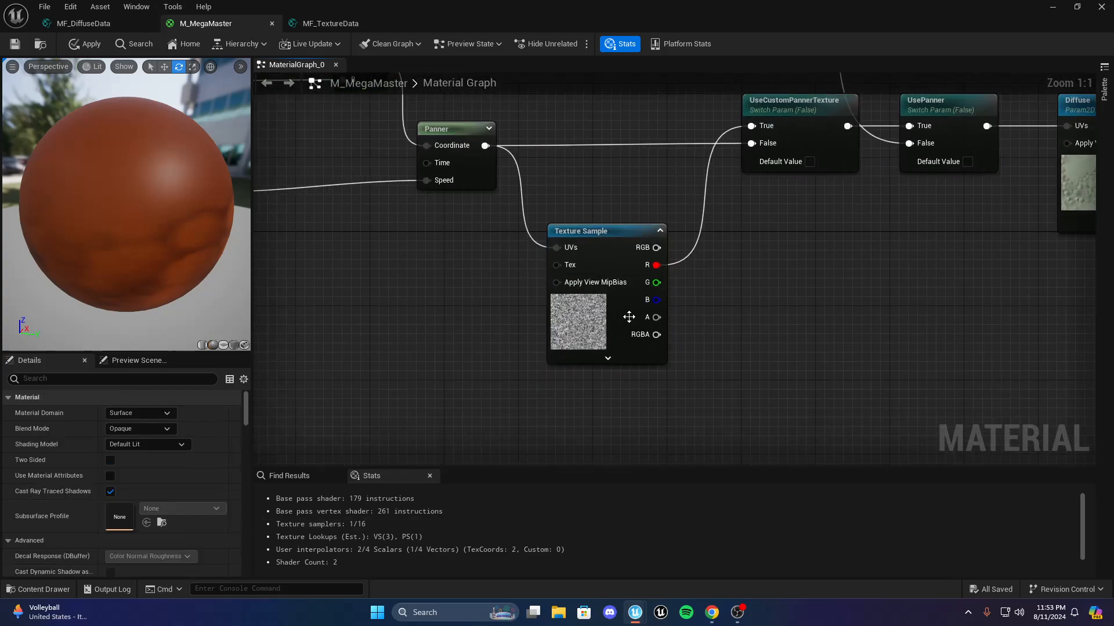
{"action": "right_click", "coordinate": [729, 298]}
{"action": "type", "text": "text"}
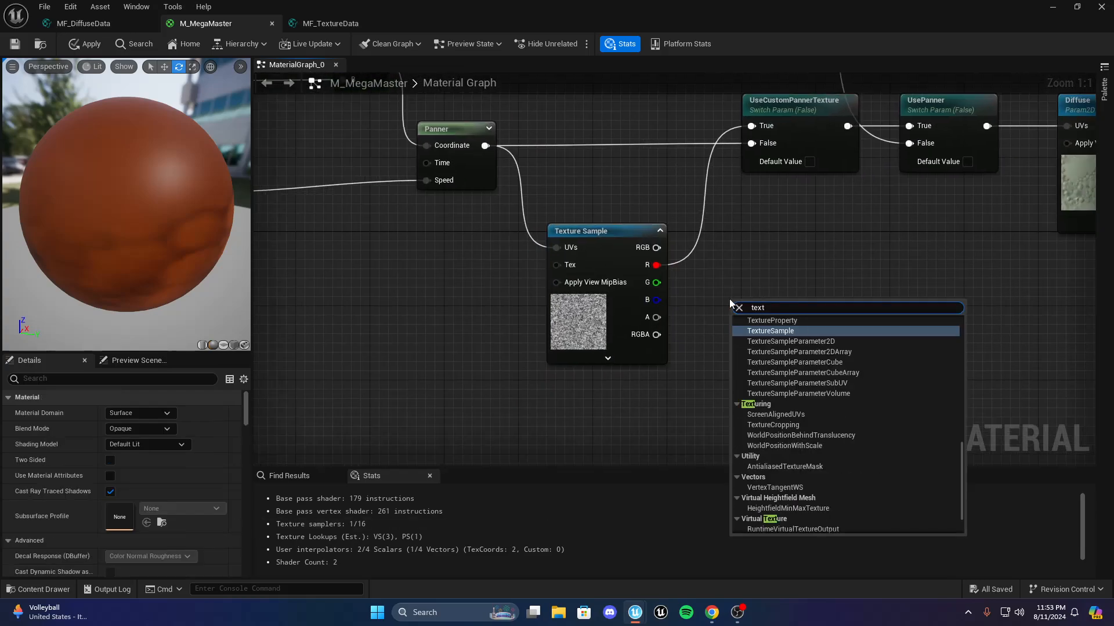
{"action": "left_click", "coordinate": [892, 342]}
{"action": "right_click_drag", "start_coordinate": [894, 346], "coordinate": [517, 349]}
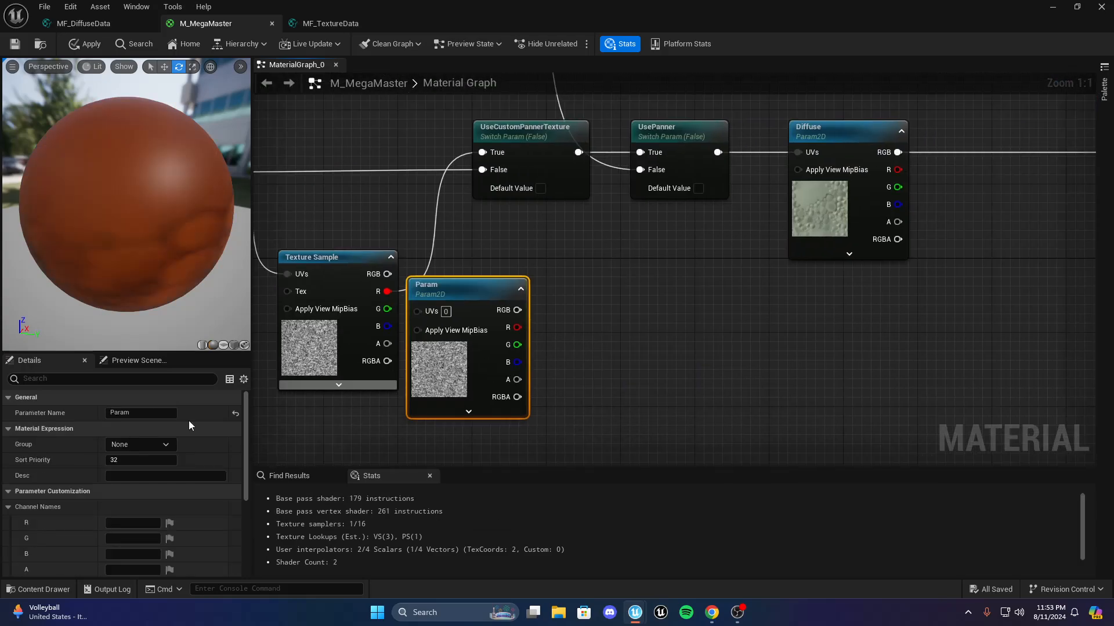
Name the new texture parameter PannerTexture
{"action": "left_click", "coordinate": [148, 414]}
{"action": "type", "text": "P"}
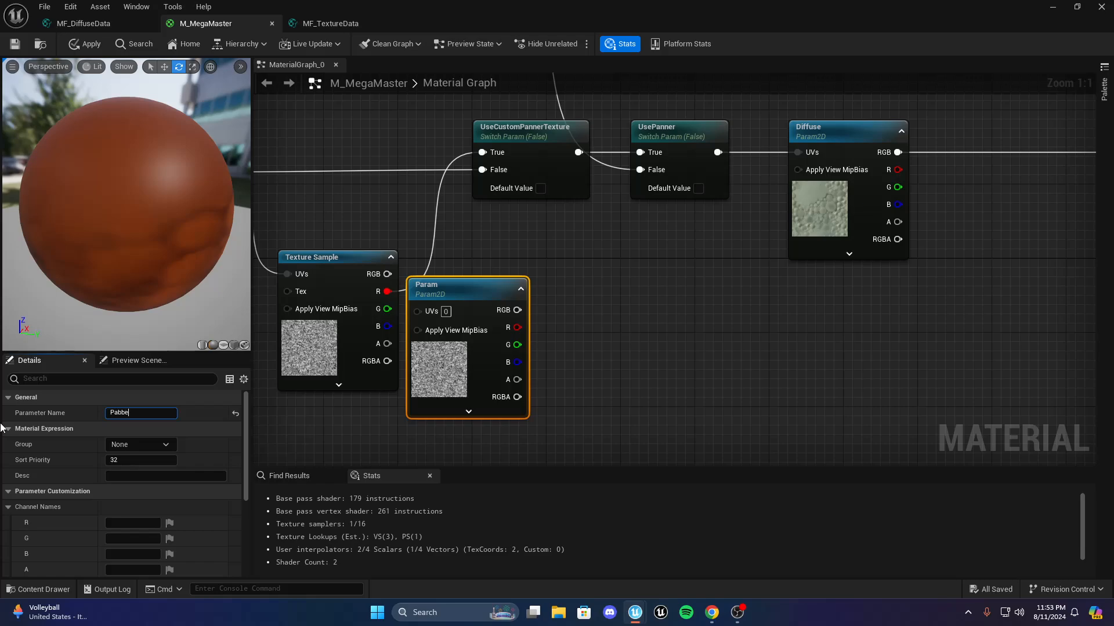
{"action": "type", "text": "anner"}
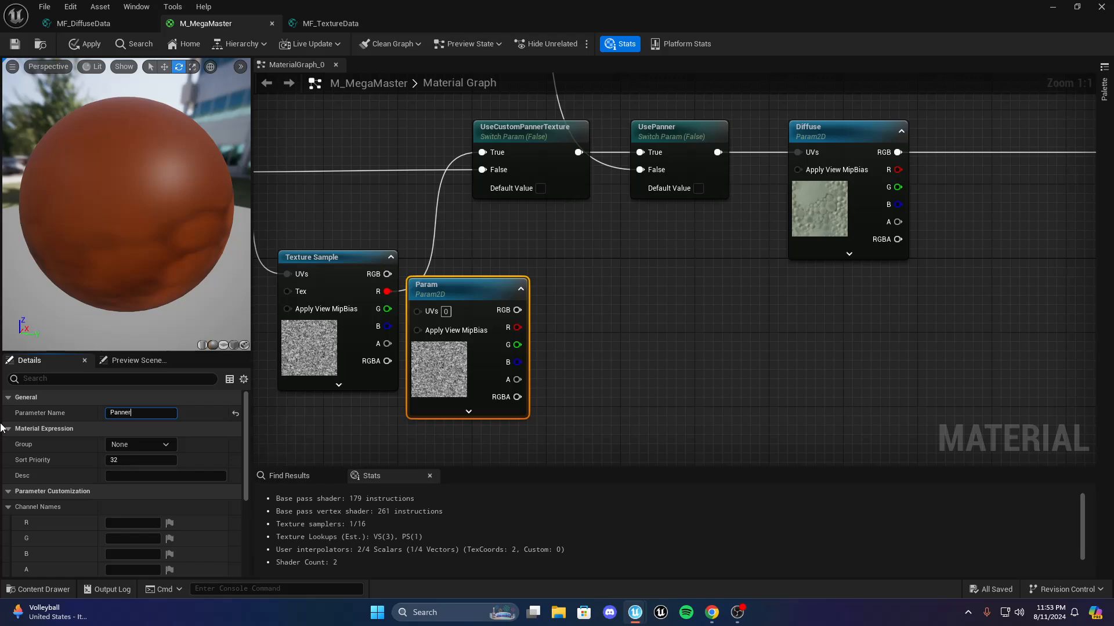
{"action": "type", "text": "Texture"}
{"action": "key", "text": "Return"}
Replace the Texture Sample with PannerTexture, wiring the Panner output to its UVs and its RGB to the True input of UseCustomPannerTexture
{"action": "right_click_drag", "start_coordinate": [458, 168], "coordinate": [691, 201]}
{"action": "left_click_drag", "start_coordinate": [447, 205], "coordinate": [650, 344]}
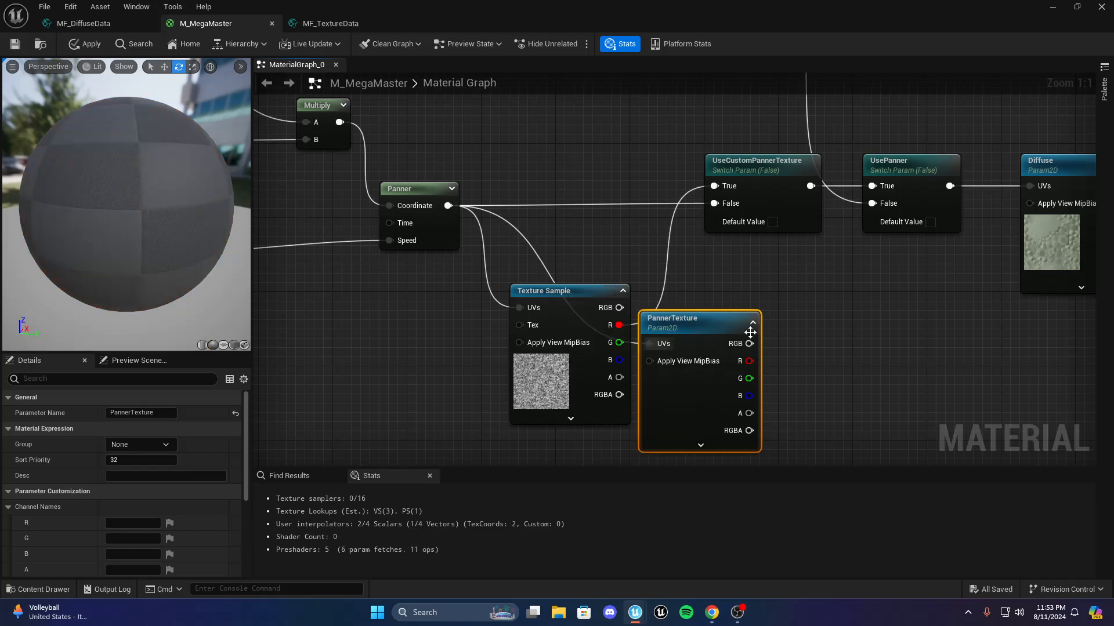
{"action": "left_click_drag", "start_coordinate": [749, 343], "coordinate": [714, 186]}
{"action": "left_click", "coordinate": [590, 290]}
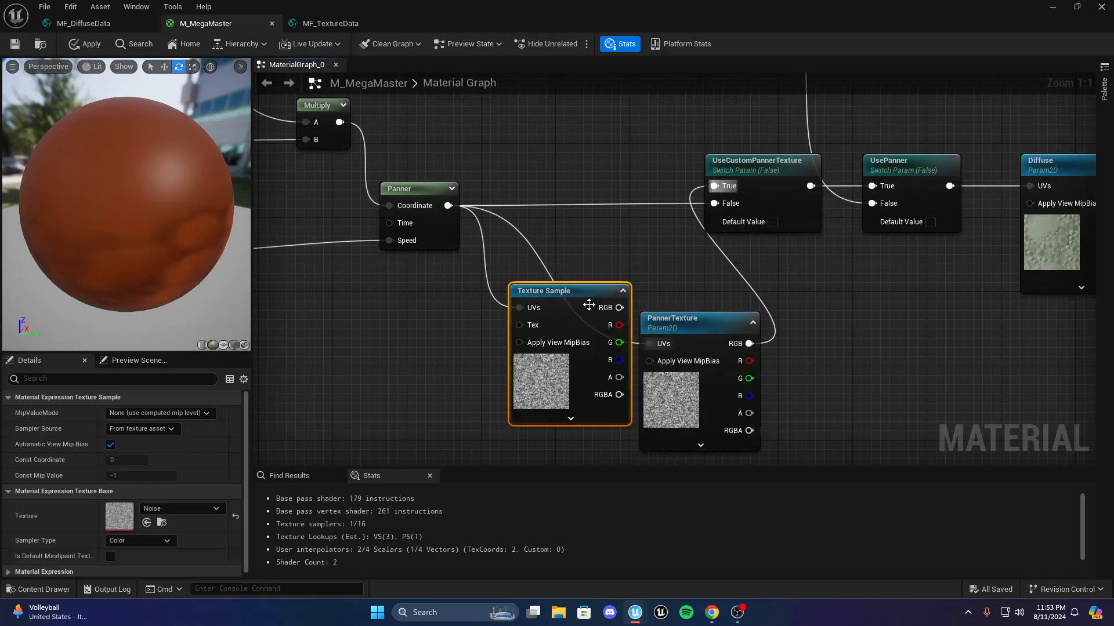
{"action": "key", "text": "Delete"}
{"action": "left_click_drag", "start_coordinate": [701, 308], "coordinate": [589, 274]}
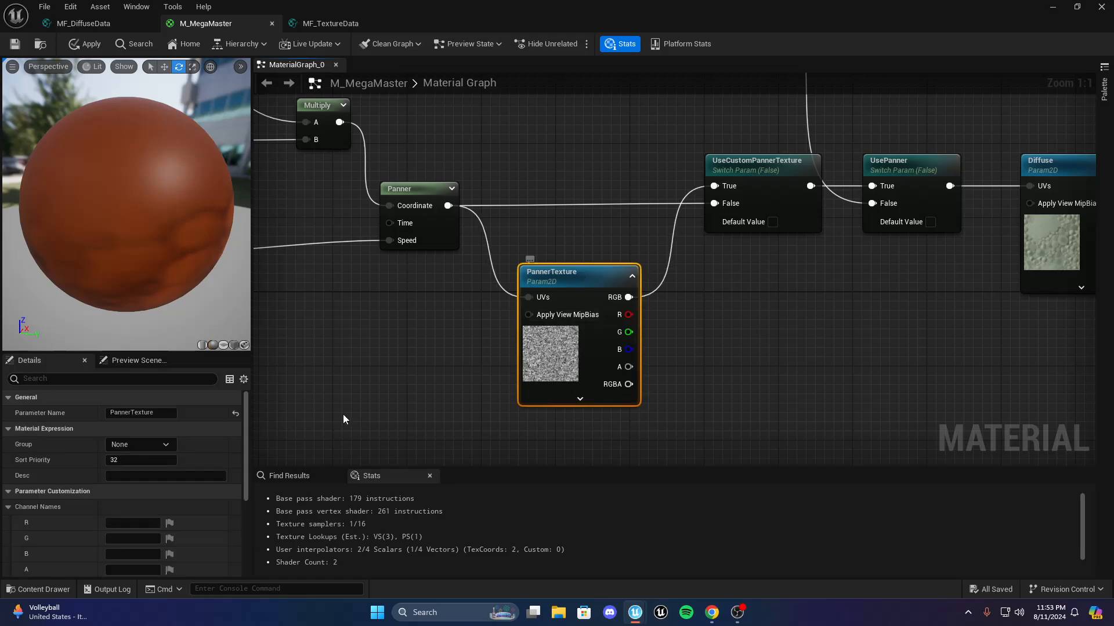
Assign the PannerTexture parameter to the Panner group
{"action": "scroll", "coordinate": [171, 435], "scroll_direction": "down", "scroll_amount": 1}
{"action": "left_click", "coordinate": [171, 431]}
{"action": "left_click", "coordinate": [166, 427]}
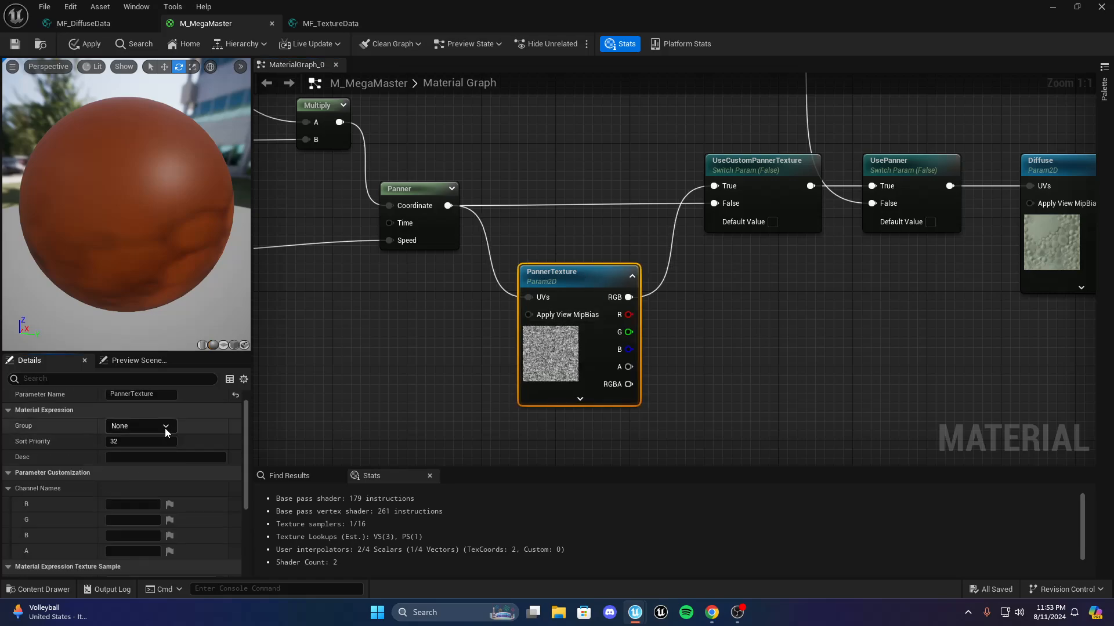
{"action": "left_click", "coordinate": [164, 428]}
{"action": "left_click", "coordinate": [153, 446]}
{"action": "right_click_drag", "start_coordinate": [709, 379], "coordinate": [568, 379]}
{"action": "left_click", "coordinate": [567, 379]}
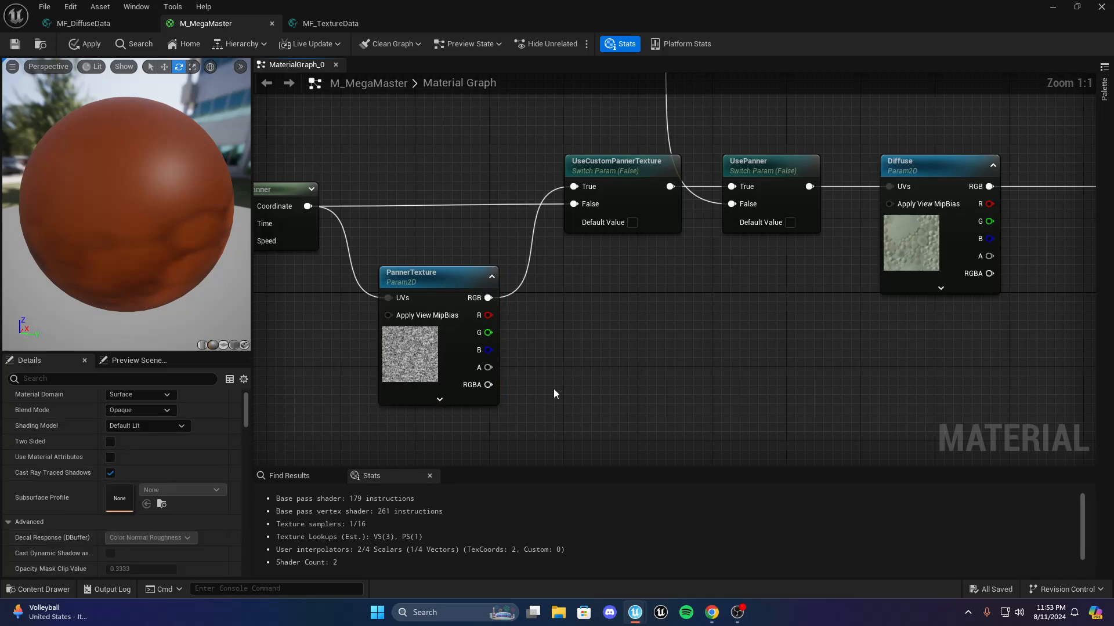
Assign the Diffuse texture parameter to a group named Textures
{"action": "right_click_drag", "start_coordinate": [686, 324], "coordinate": [517, 405]}
{"action": "scroll", "coordinate": [498, 363], "scroll_direction": "down", "scroll_amount": 1}
{"action": "left_click", "coordinate": [684, 364]}
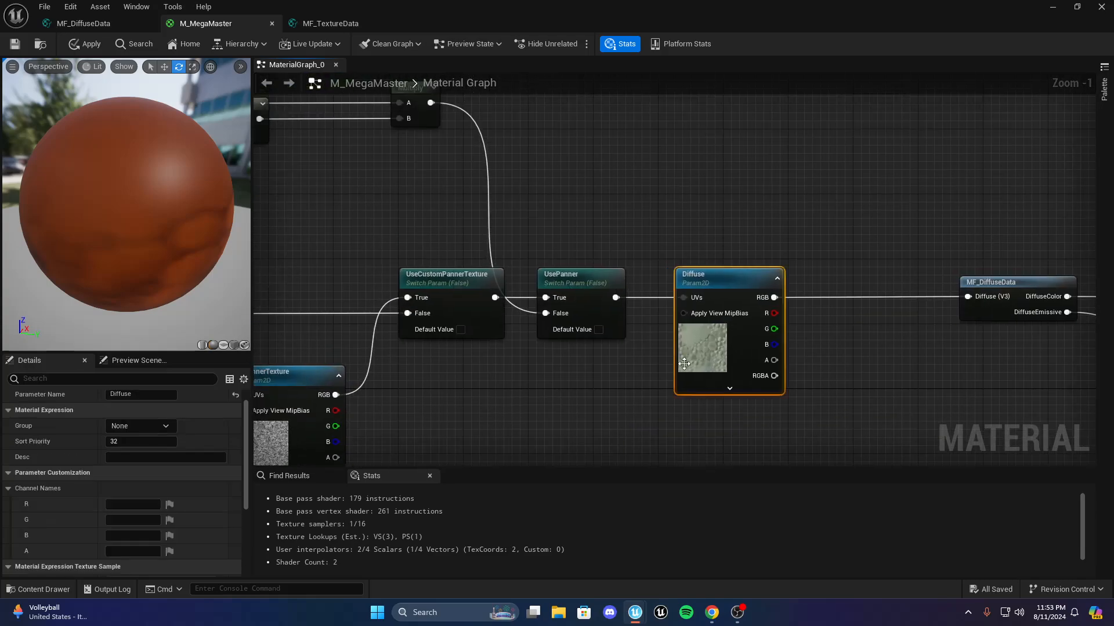
{"action": "left_click_drag", "start_coordinate": [145, 427], "coordinate": [4, 414]}
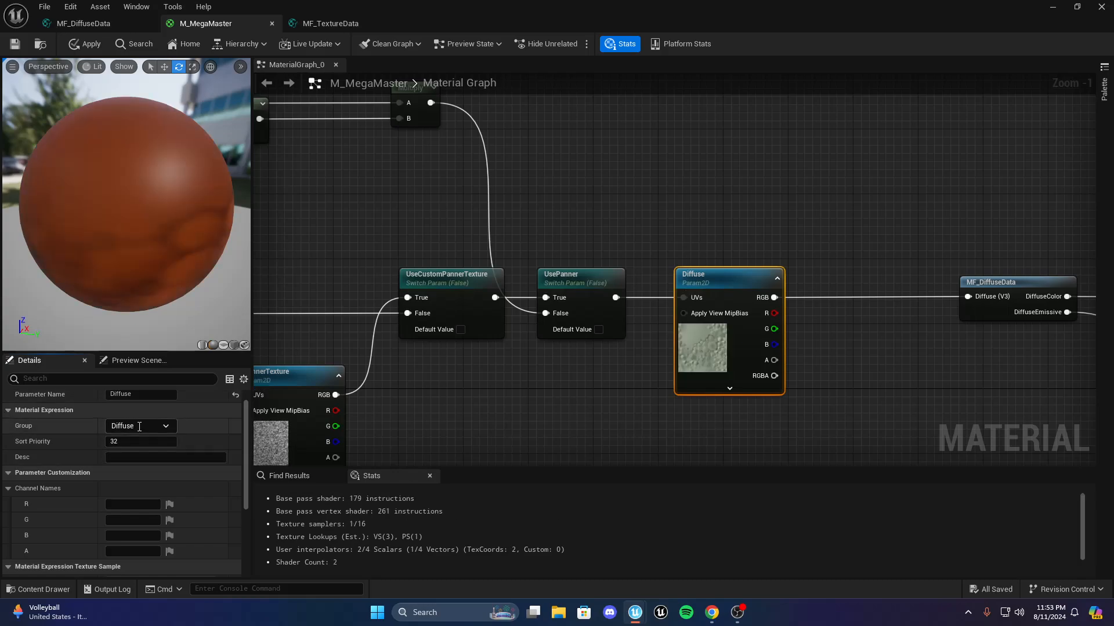
{"action": "left_click_drag", "start_coordinate": [145, 427], "coordinate": [16, 406]}
{"action": "type", "text": "Textures"}
{"action": "key", "text": "Return"}
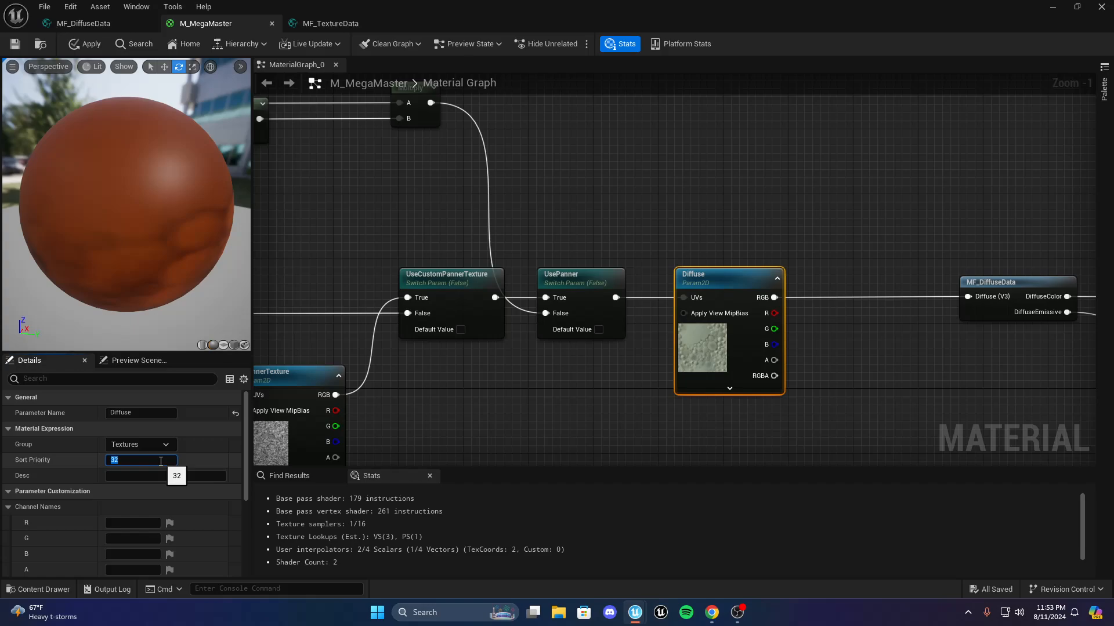
Set the PannerTexture parameter's sort priority to 25 and apply the material changes
{"action": "left_click", "coordinate": [649, 380]}
{"action": "right_click_drag", "start_coordinate": [649, 380], "coordinate": [917, 284]}
{"action": "scroll", "coordinate": [545, 375], "scroll_direction": "up", "scroll_amount": 1}
{"action": "left_click", "coordinate": [544, 375]}
{"action": "left_click", "coordinate": [405, 314]}
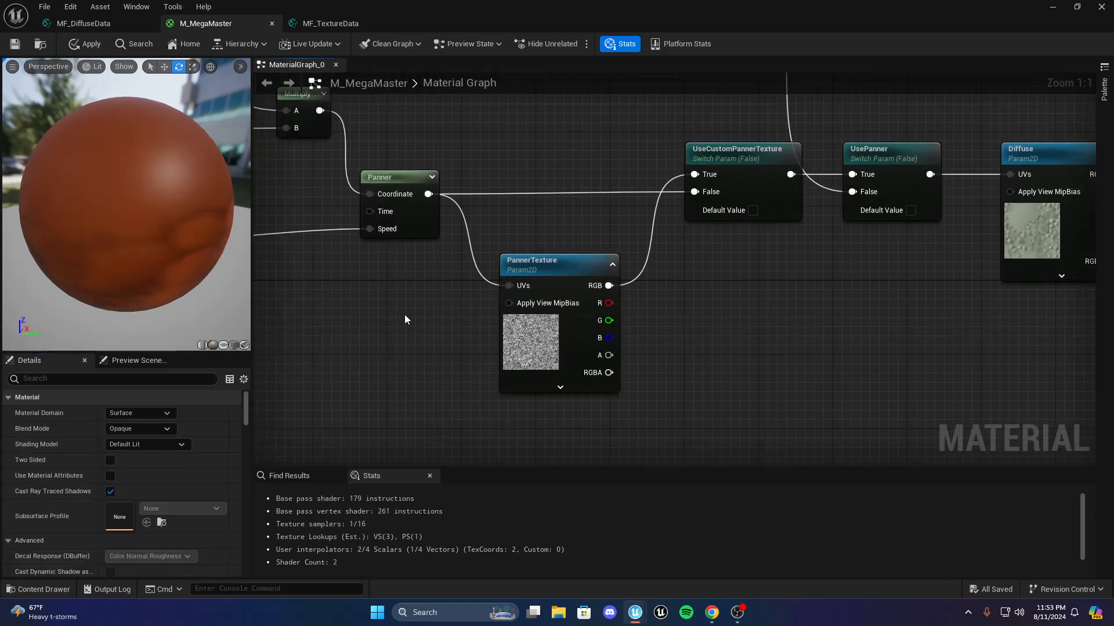
{"action": "scroll", "coordinate": [525, 377], "scroll_direction": "down", "scroll_amount": 2}
{"action": "left_click", "coordinate": [544, 429]}
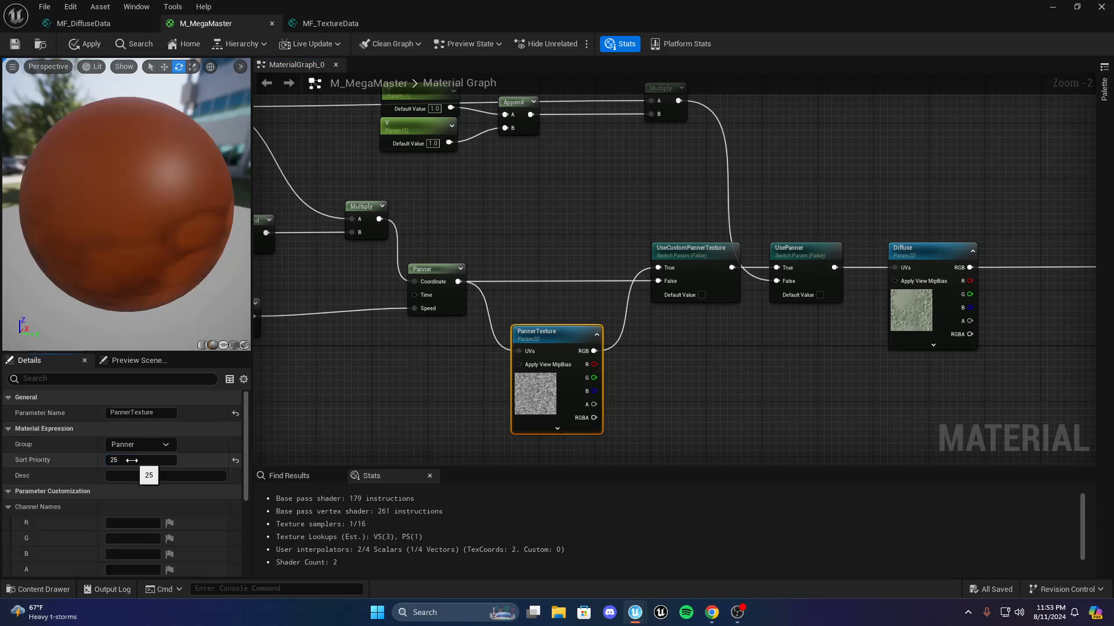
{"action": "left_click", "coordinate": [336, 353]}
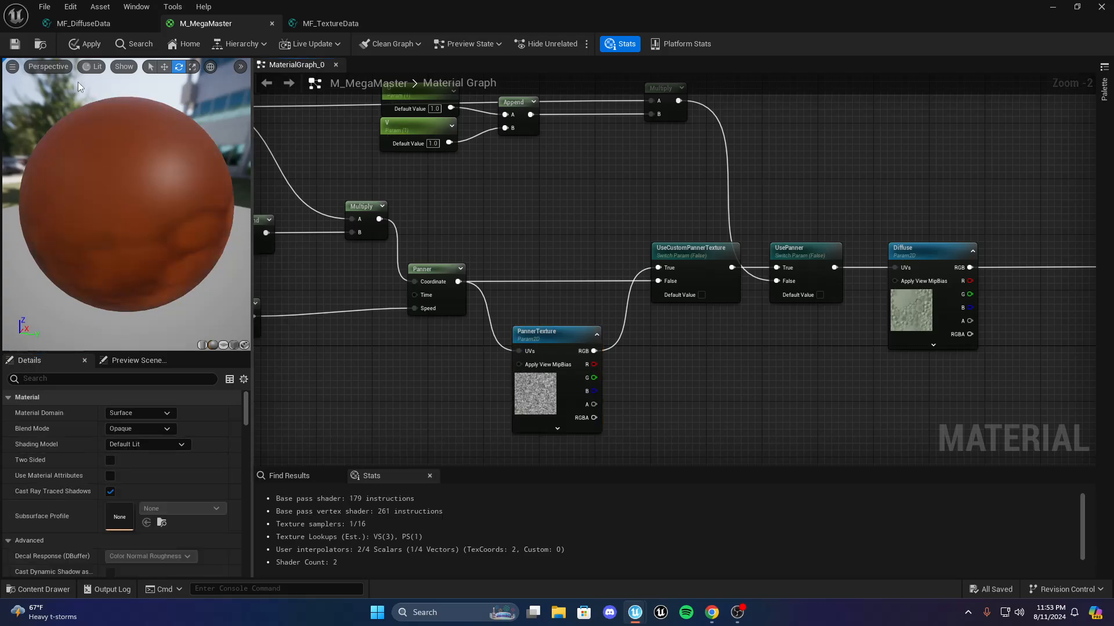
{"action": "scroll", "coordinate": [550, 221], "scroll_direction": "down", "scroll_amount": 6}
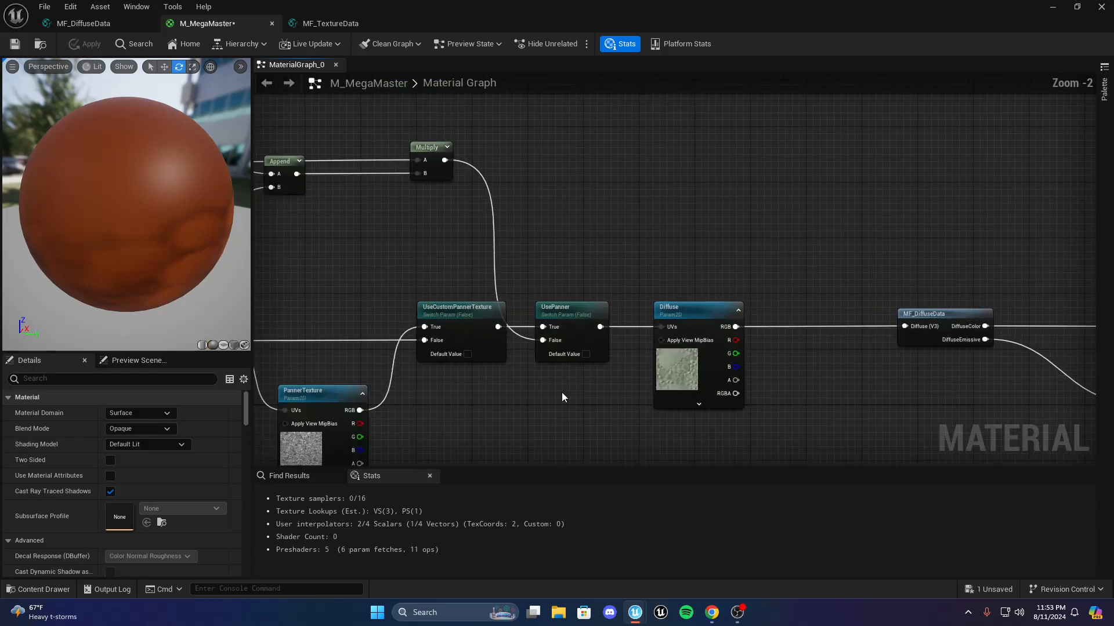
Add another TextureSampleParameter2D node in the empty space below the Diffuse texture parameter
{"action": "scroll", "coordinate": [618, 273], "scroll_direction": "up", "scroll_amount": 6}
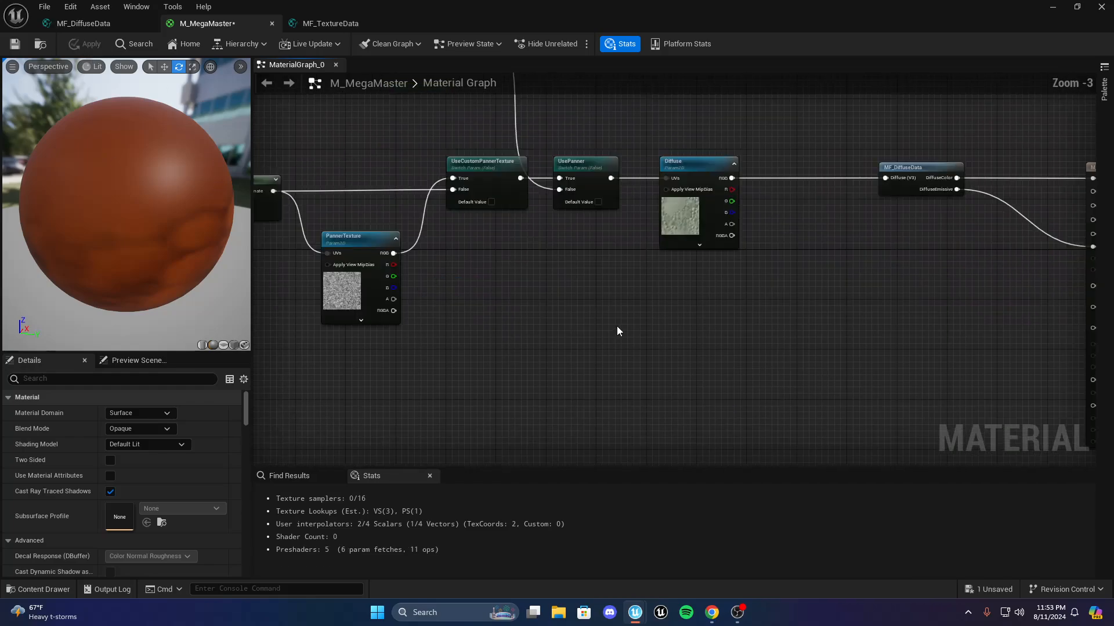
{"action": "scroll", "coordinate": [610, 328], "scroll_direction": "up", "scroll_amount": 2}
{"action": "scroll", "coordinate": [532, 326], "scroll_direction": "down", "scroll_amount": 2}
{"action": "scroll", "coordinate": [559, 332], "scroll_direction": "up", "scroll_amount": 2}
{"action": "right_click_drag", "start_coordinate": [558, 333], "coordinate": [495, 287]}
{"action": "scroll", "coordinate": [534, 371], "scroll_direction": "down", "scroll_amount": 2}
{"action": "scroll", "coordinate": [584, 331], "scroll_direction": "up", "scroll_amount": 2}
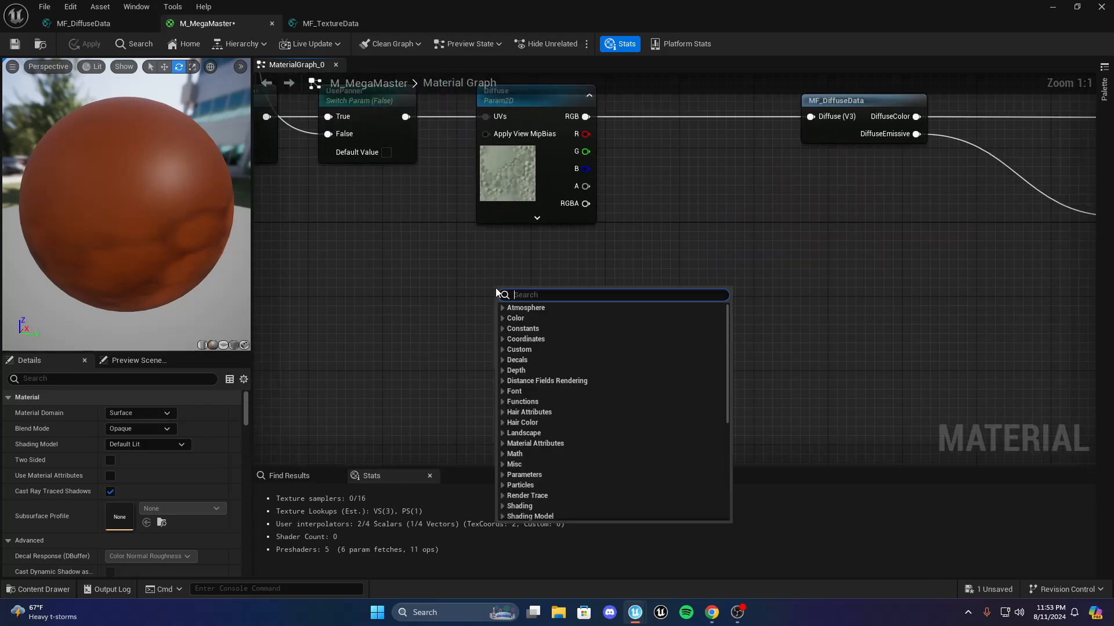
{"action": "type", "text": "param3"}
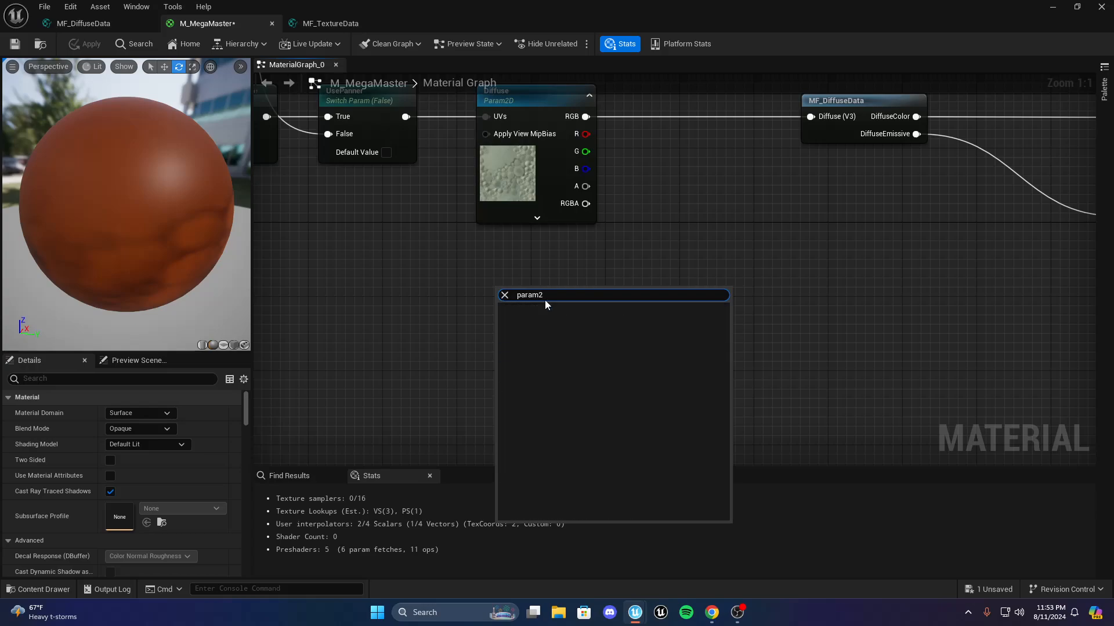
{"action": "key", "text": "BackSpace"}
{"action": "scroll", "coordinate": [615, 400], "scroll_direction": "up", "scroll_amount": 10}
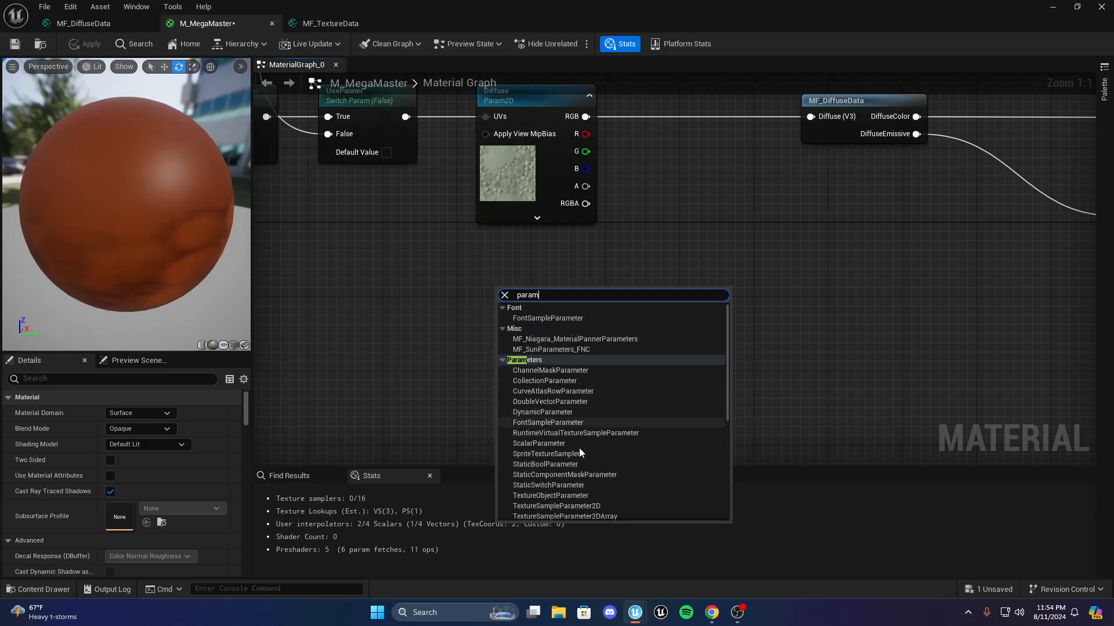
{"action": "scroll", "coordinate": [580, 448], "scroll_direction": "down", "scroll_amount": 3}
{"action": "left_click", "coordinate": [612, 450]}
Name the new texture parameter Normal and line it up directly beneath the Diffuse node
{"action": "type", "text": "Norma"}
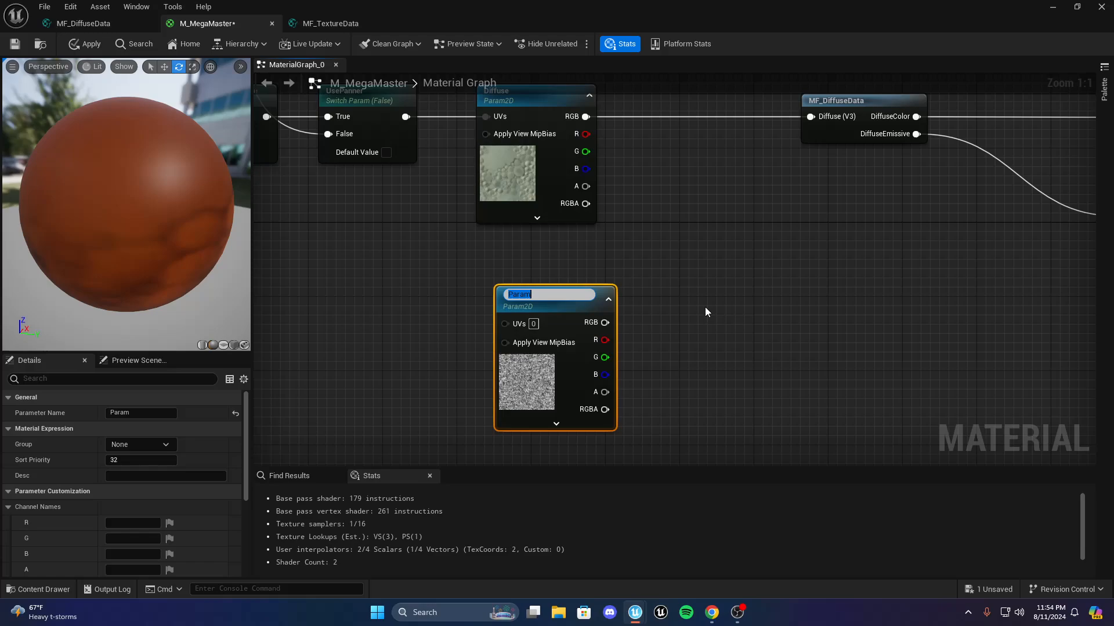
{"action": "type", "text": "l"}
{"action": "key", "text": "Return"}
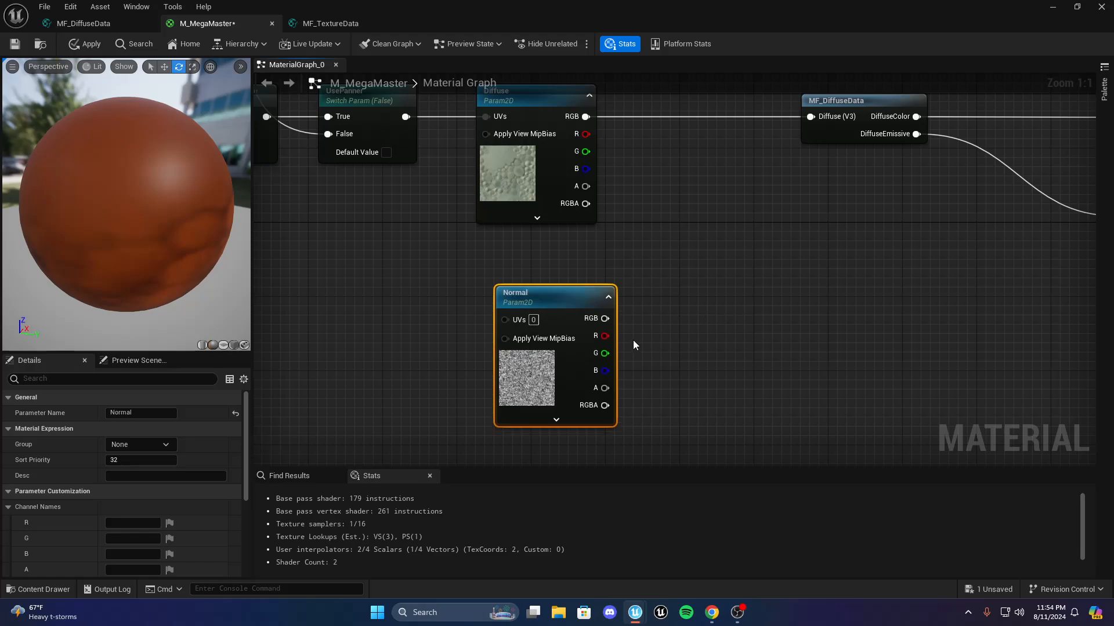
{"action": "right_click_drag", "start_coordinate": [632, 340], "coordinate": [718, 357]}
{"action": "left_click_drag", "start_coordinate": [617, 395], "coordinate": [598, 352]}
{"action": "left_click", "coordinate": [586, 251]}
{"action": "left_click", "coordinate": [580, 196]}
{"action": "scroll", "coordinate": [179, 531], "scroll_direction": "down", "scroll_amount": 5}
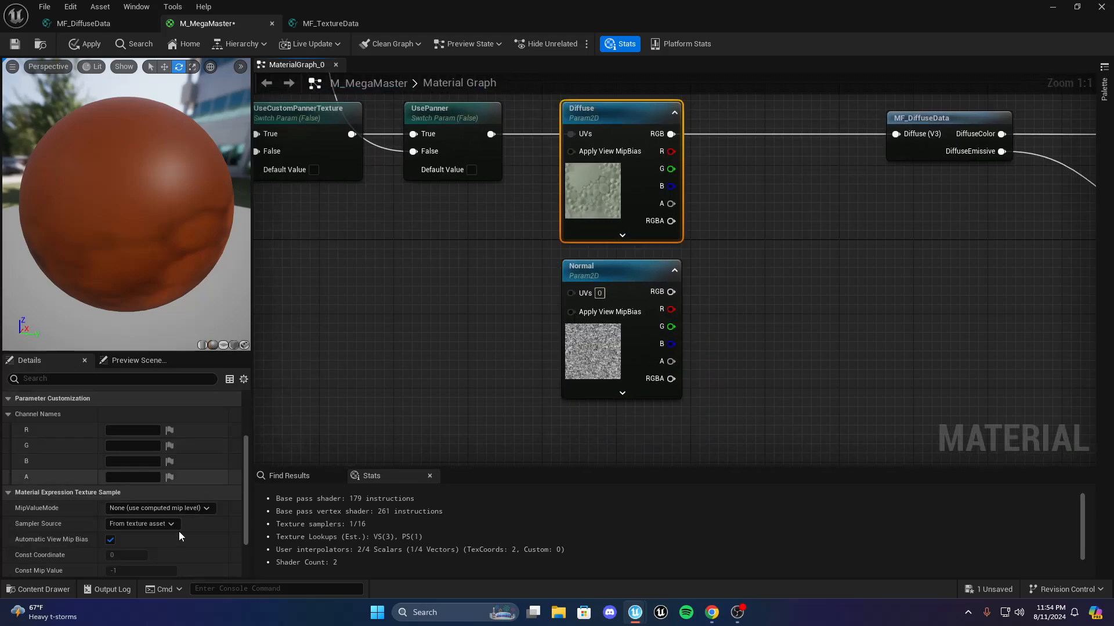
{"action": "left_click", "coordinate": [44, 590]}
{"action": "left_click", "coordinate": [265, 441]}
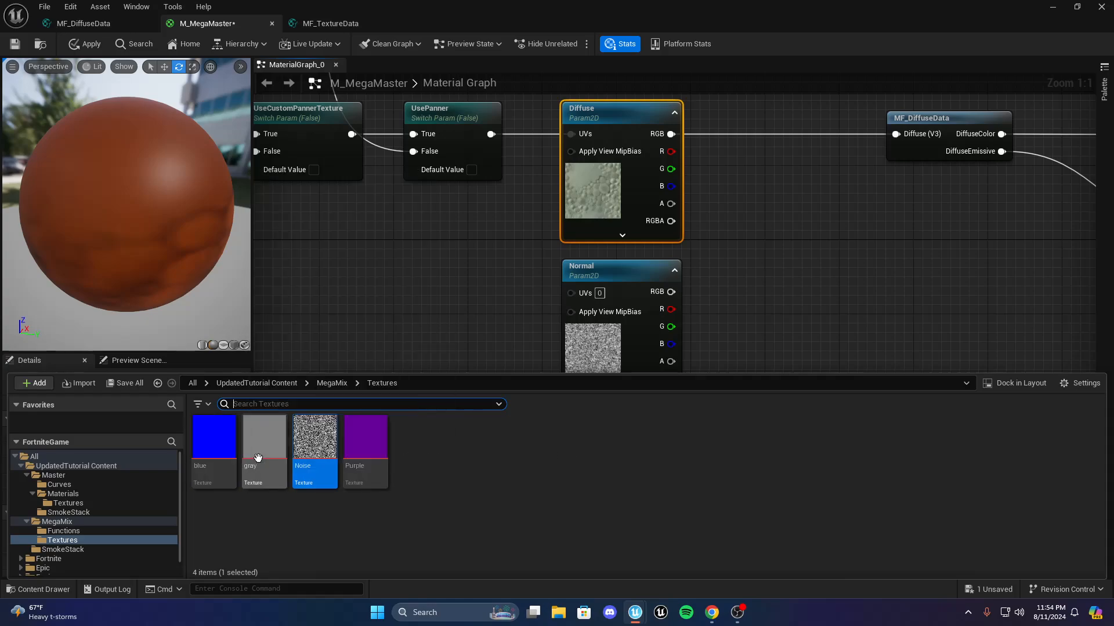
{"action": "left_click", "coordinate": [388, 309]}
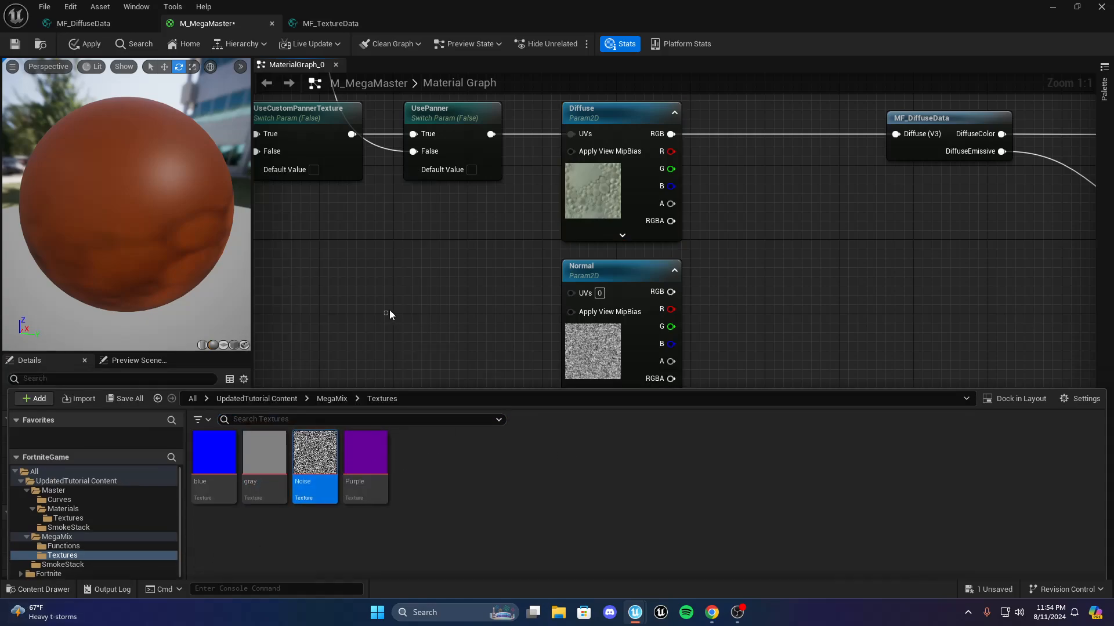
Assign the blue texture from the MegaMix Textures folder as the Normal parameter's default texture
{"action": "right_click_drag", "start_coordinate": [656, 338], "coordinate": [520, 350]}
{"action": "left_click", "coordinate": [486, 364]}
{"action": "left_click", "coordinate": [51, 589]}
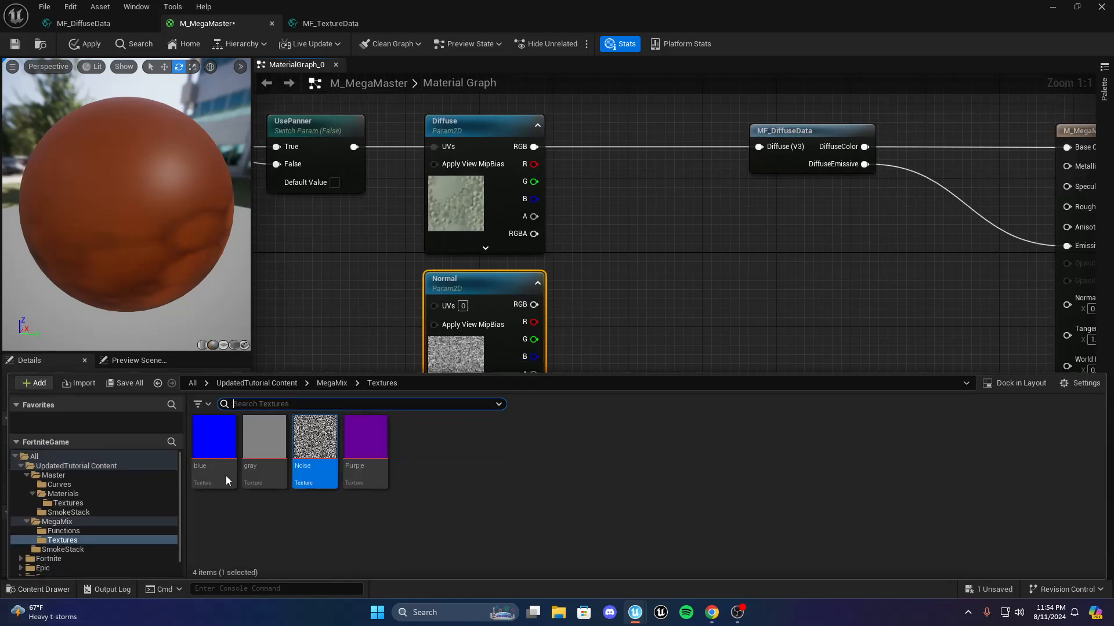
{"action": "left_click", "coordinate": [217, 483]}
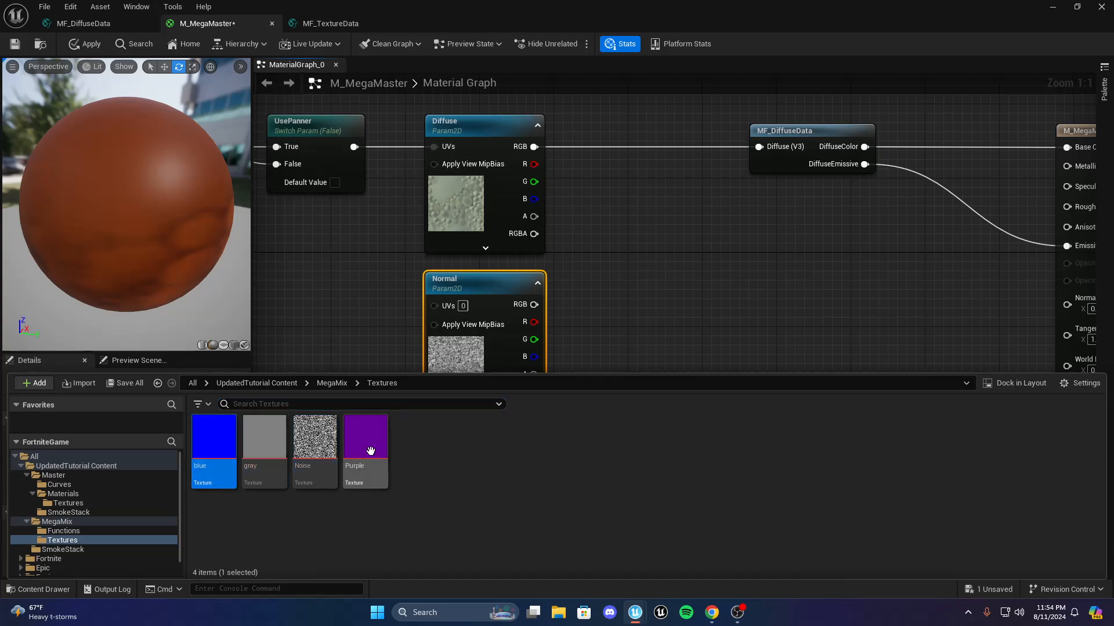
{"action": "left_click", "coordinate": [347, 466]}
{"action": "left_click", "coordinate": [27, 582]}
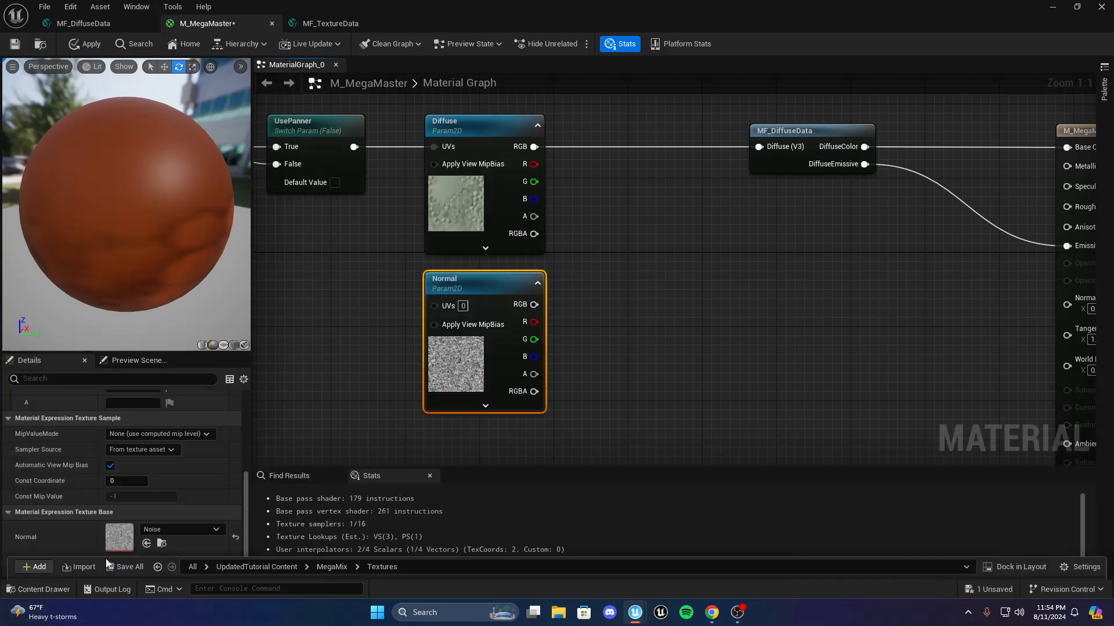
{"action": "left_click", "coordinate": [43, 583]}
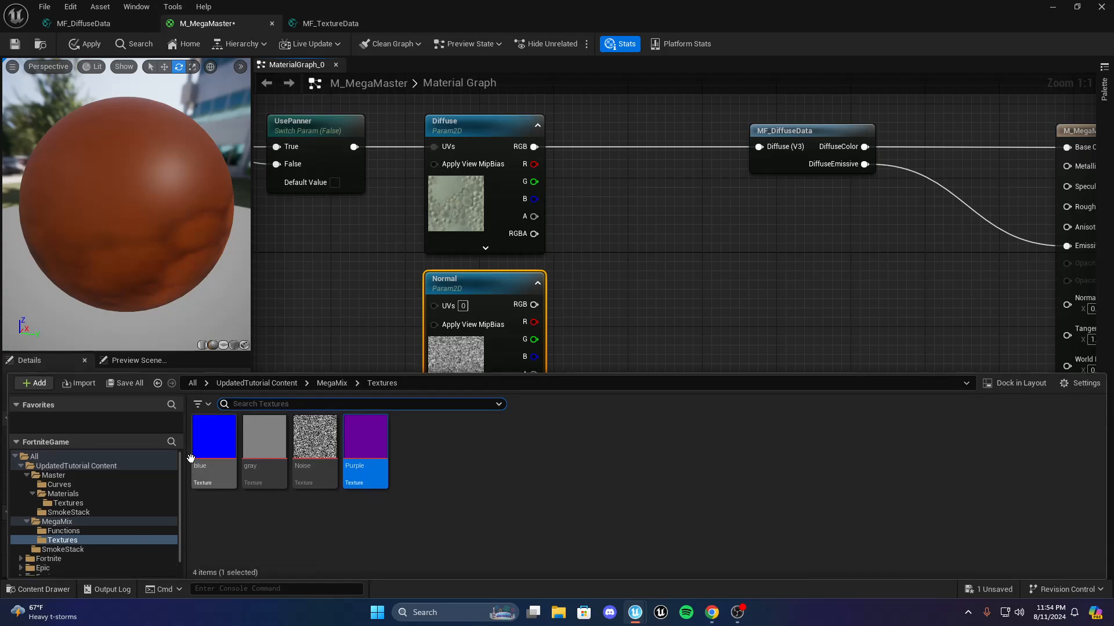
{"action": "left_click", "coordinate": [58, 587]}
{"action": "left_click", "coordinate": [144, 545]}
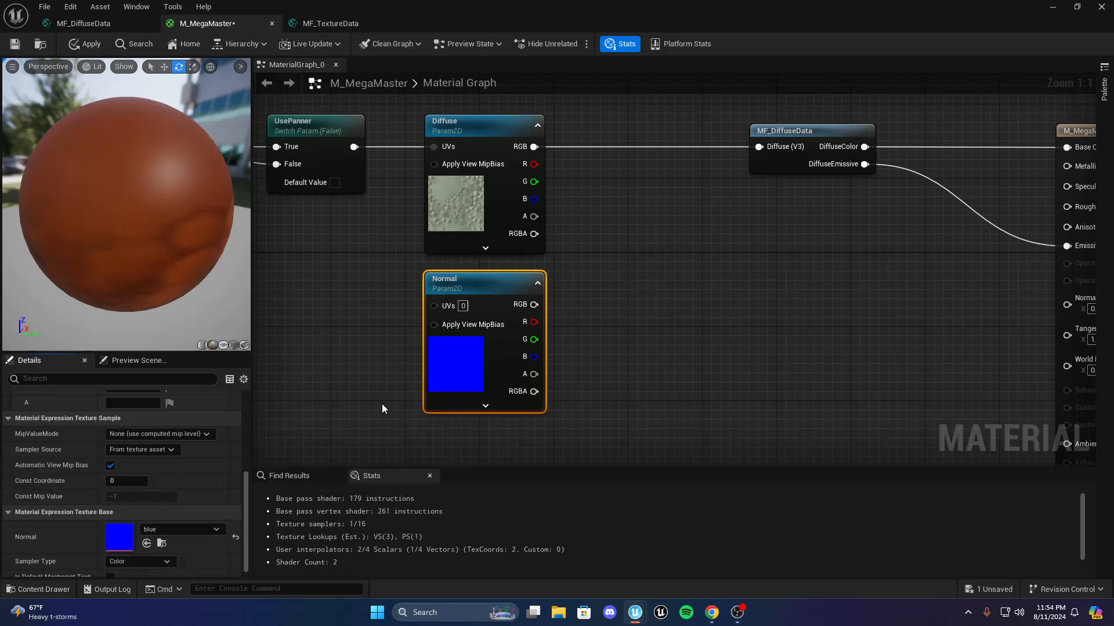
Move the Normal texture node up so it sits snugly against the underside of the Diffuse node
{"action": "right_click_drag", "start_coordinate": [596, 267], "coordinate": [639, 373]}
{"action": "left_click", "coordinate": [639, 374]}
{"action": "right_click_drag", "start_coordinate": [552, 353], "coordinate": [652, 277]}
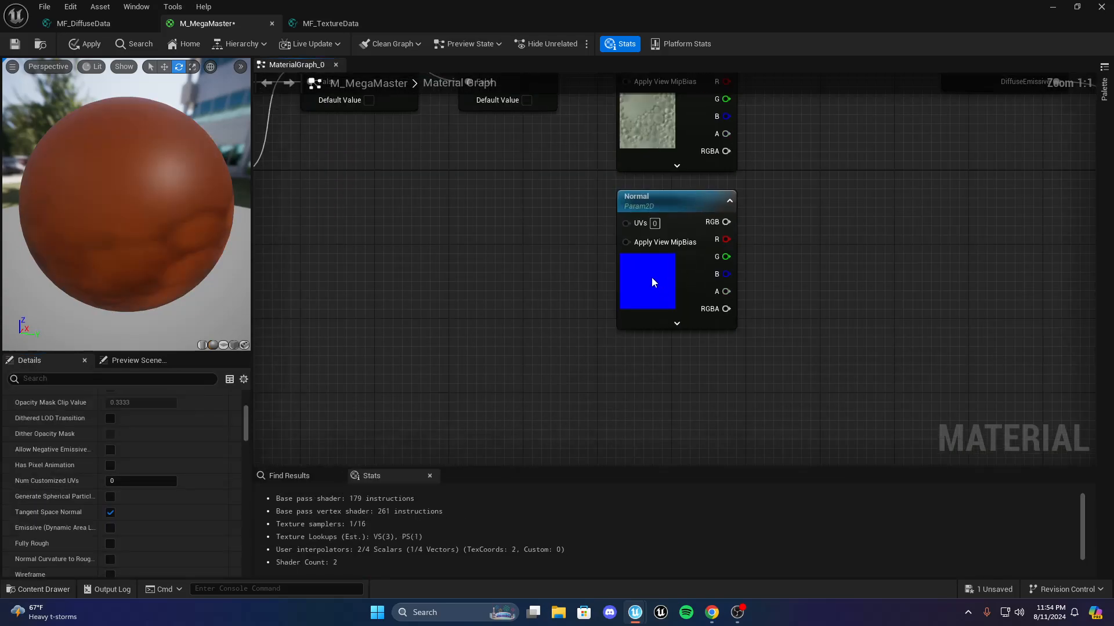
{"action": "mouse_move", "coordinate": [652, 277]}
{"action": "left_mouse_down"}
{"action": "mouse_move", "coordinate": [662, 259]}
{"action": "mouse_move", "coordinate": [667, 273]}
{"action": "left_mouse_up"}
{"action": "left_click", "coordinate": [789, 209]}
{"action": "scroll", "coordinate": [683, 273], "scroll_direction": "down", "scroll_amount": 1}
{"action": "scroll", "coordinate": [673, 276], "scroll_direction": "up", "scroll_amount": 1}
{"action": "left_click", "coordinate": [670, 275]}
{"action": "left_click", "coordinate": [784, 238]}
{"action": "right_click_drag", "start_coordinate": [901, 233], "coordinate": [617, 259]}
{"action": "scroll", "coordinate": [682, 210], "scroll_direction": "down", "scroll_amount": 2}
{"action": "scroll", "coordinate": [524, 264], "scroll_direction": "up", "scroll_amount": 2}
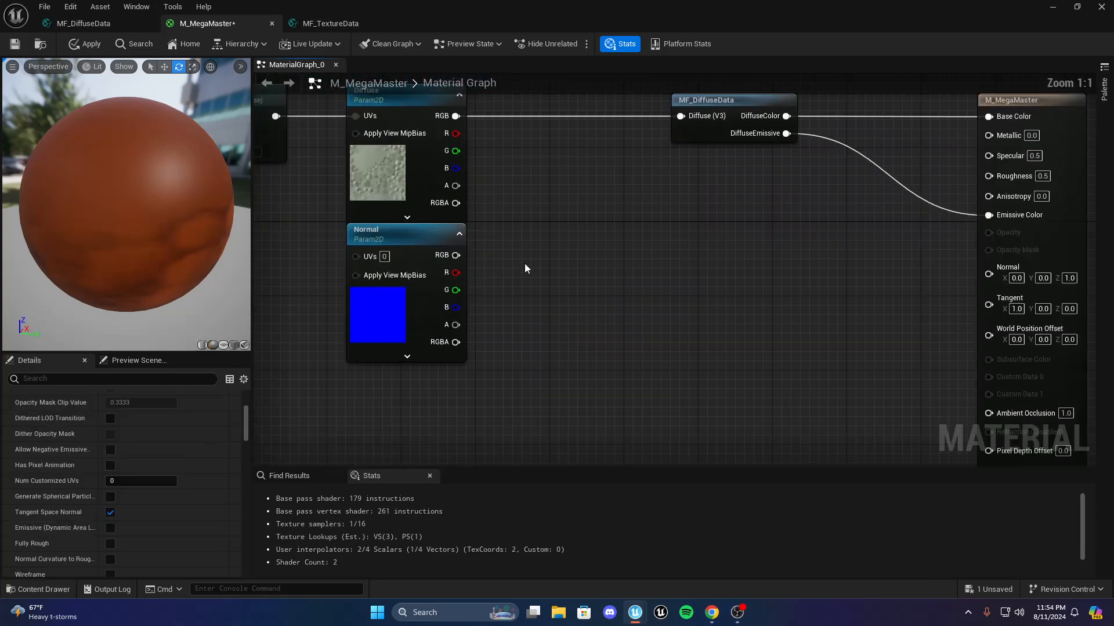
Add a StaticSwitchParameter node named UseNormal beside the Normal texture node
{"action": "right_click_drag", "start_coordinate": [525, 263], "coordinate": [500, 272]}
{"action": "right_click", "coordinate": [500, 271]}
{"action": "type", "text": "stat"}
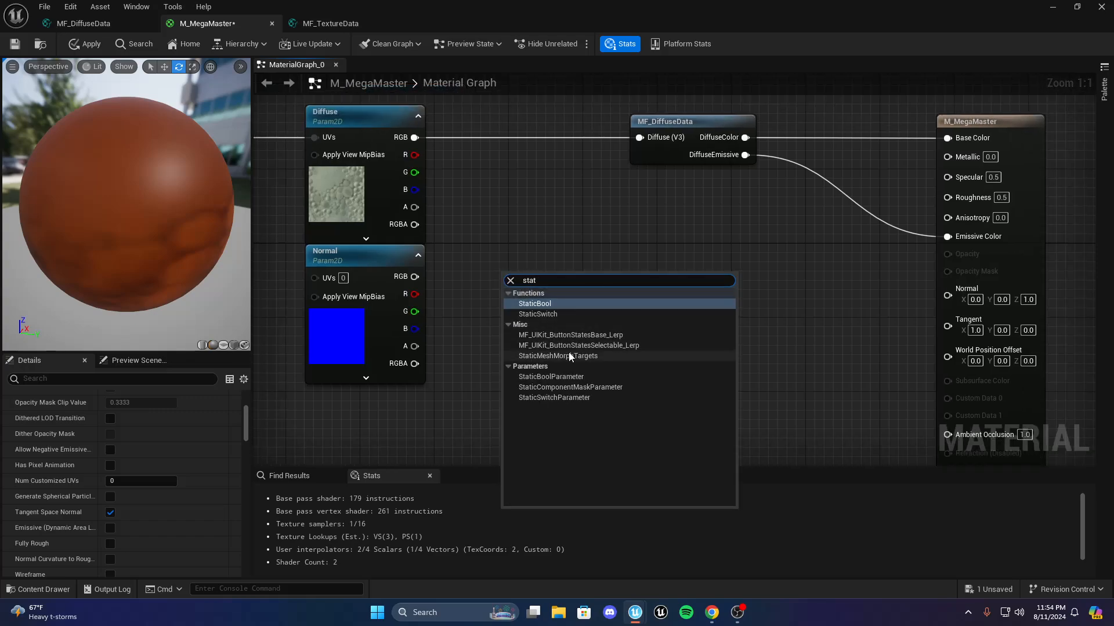
{"action": "left_click", "coordinate": [582, 397]}
{"action": "type", "text": "UseNormal"}
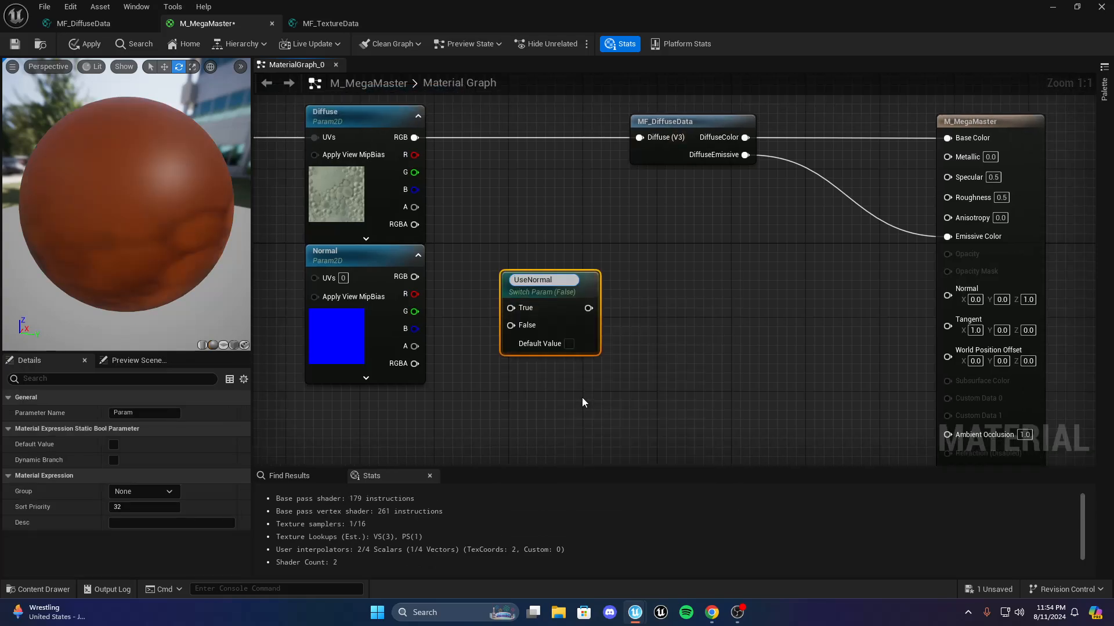
{"action": "key", "text": "Return"}
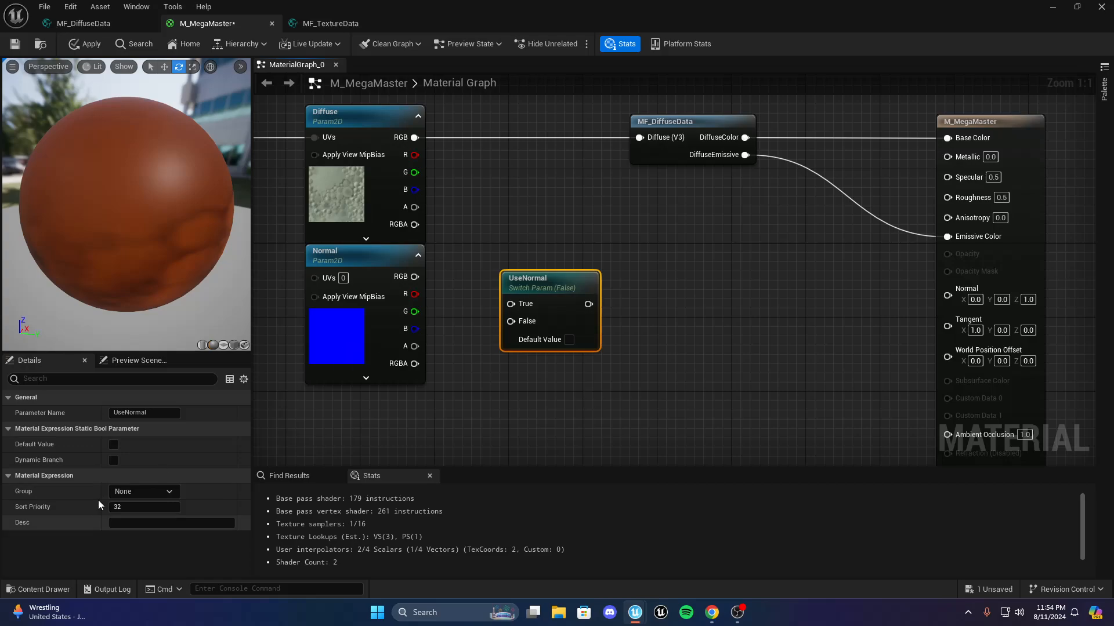
Put the UseNormal switch in a group named Normal and connect the Normal texture's RGB output to its True input
{"action": "left_click", "coordinate": [133, 491]}
{"action": "type", "text": "Normal"}
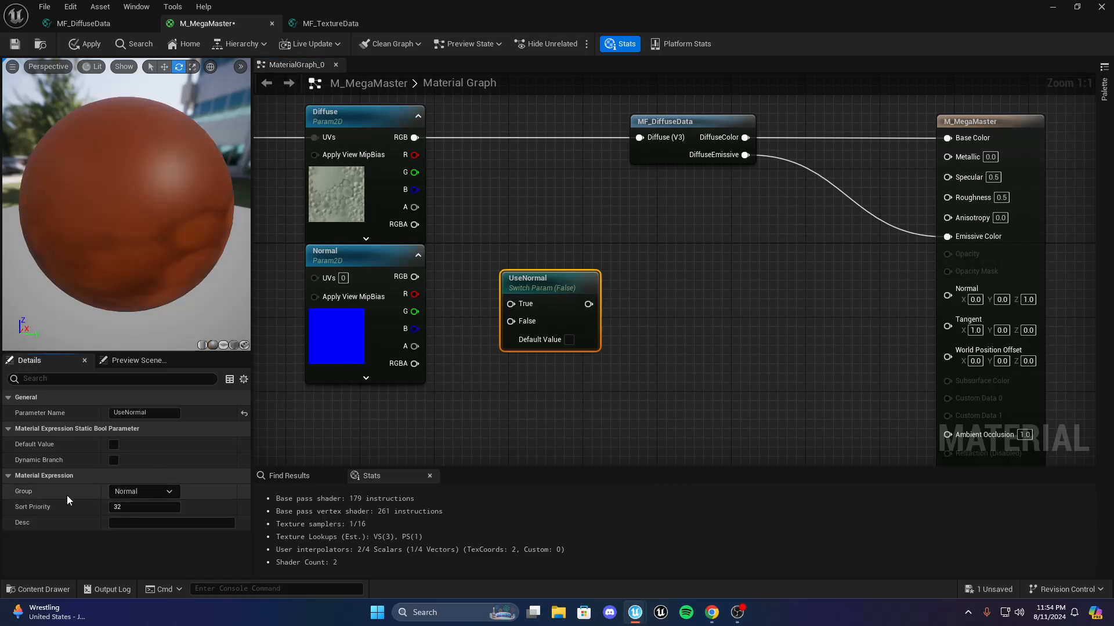
{"action": "left_click_drag", "start_coordinate": [415, 277], "coordinate": [511, 304]}
{"action": "left_click", "coordinate": [482, 350]}
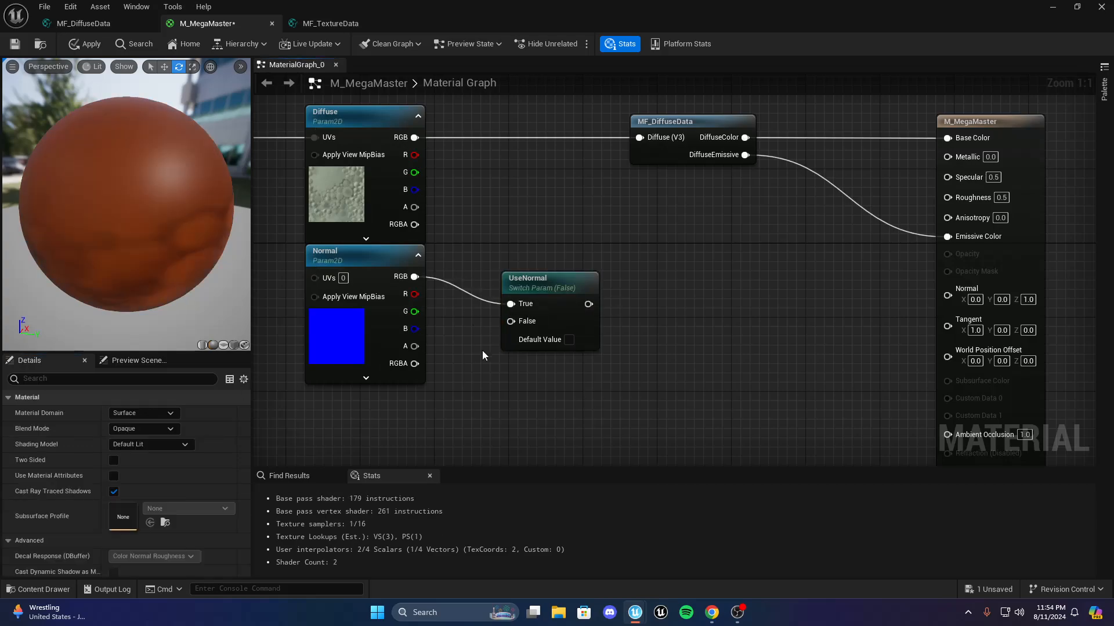
Add a Constant node with value 0 below the Normal texture and connect it to UseNormal's False input
{"action": "right_click_drag", "start_coordinate": [427, 381], "coordinate": [537, 299]}
{"action": "left_click", "coordinate": [517, 328]}
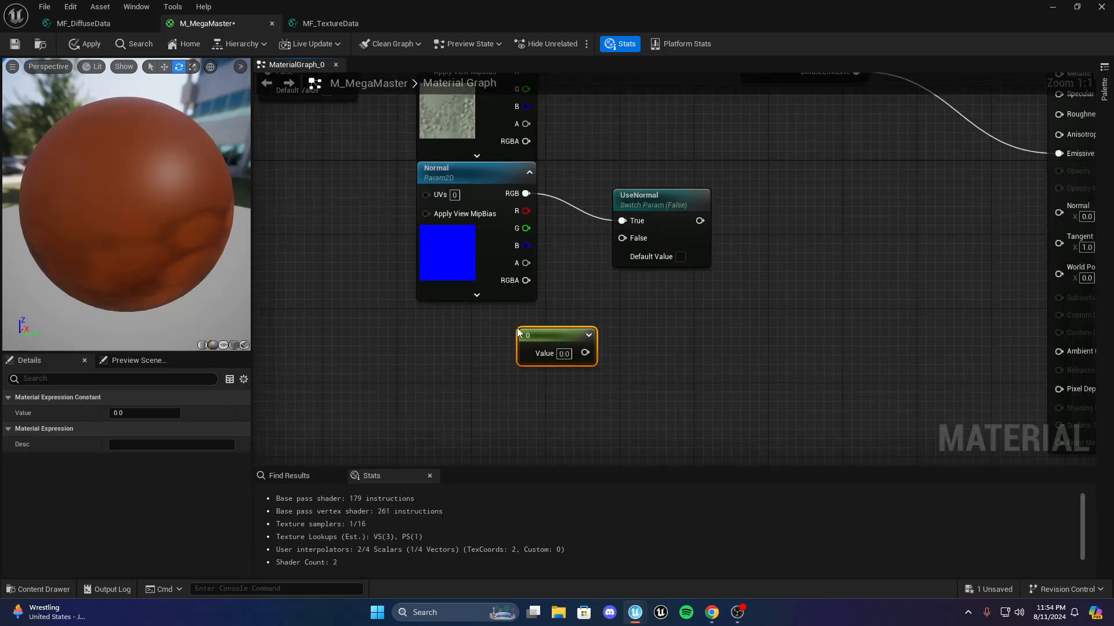
{"action": "left_click_drag", "start_coordinate": [635, 247], "coordinate": [636, 249]}
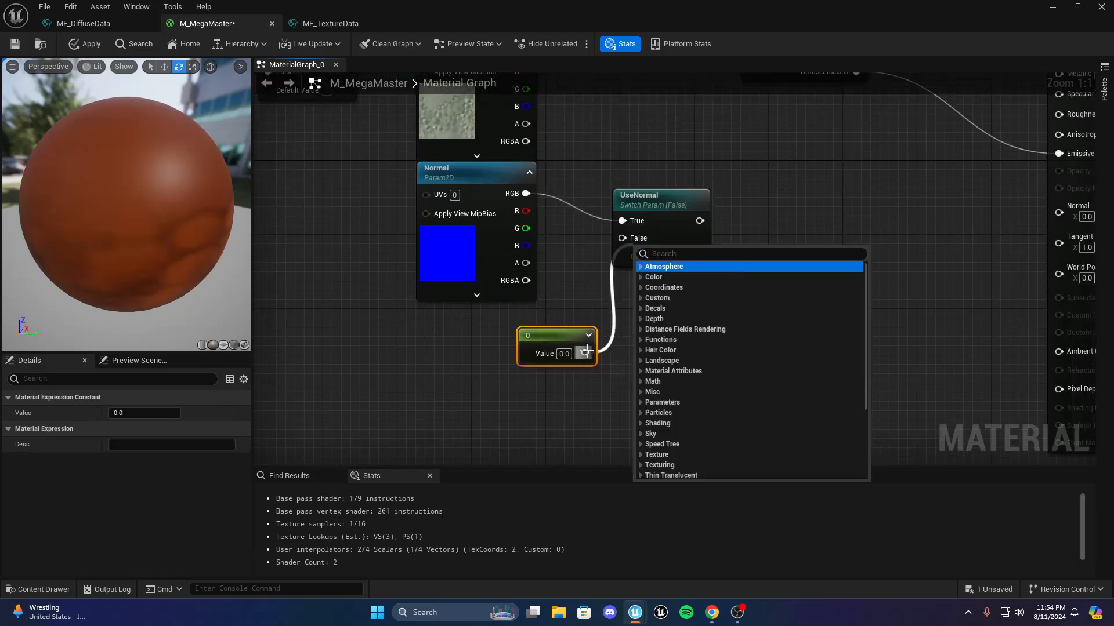
{"action": "left_click_drag", "start_coordinate": [586, 351], "coordinate": [649, 241]}
{"action": "left_click", "coordinate": [704, 283]}
Connect the UseNormal switch output to the material's Normal input and inspect the preview sphere
{"action": "right_click_drag", "start_coordinate": [705, 283], "coordinate": [547, 323]}
{"action": "left_click_drag", "start_coordinate": [539, 263], "coordinate": [899, 261]}
{"action": "right_click_drag", "start_coordinate": [690, 326], "coordinate": [822, 322]}
{"action": "right_click_drag", "start_coordinate": [733, 328], "coordinate": [519, 335]}
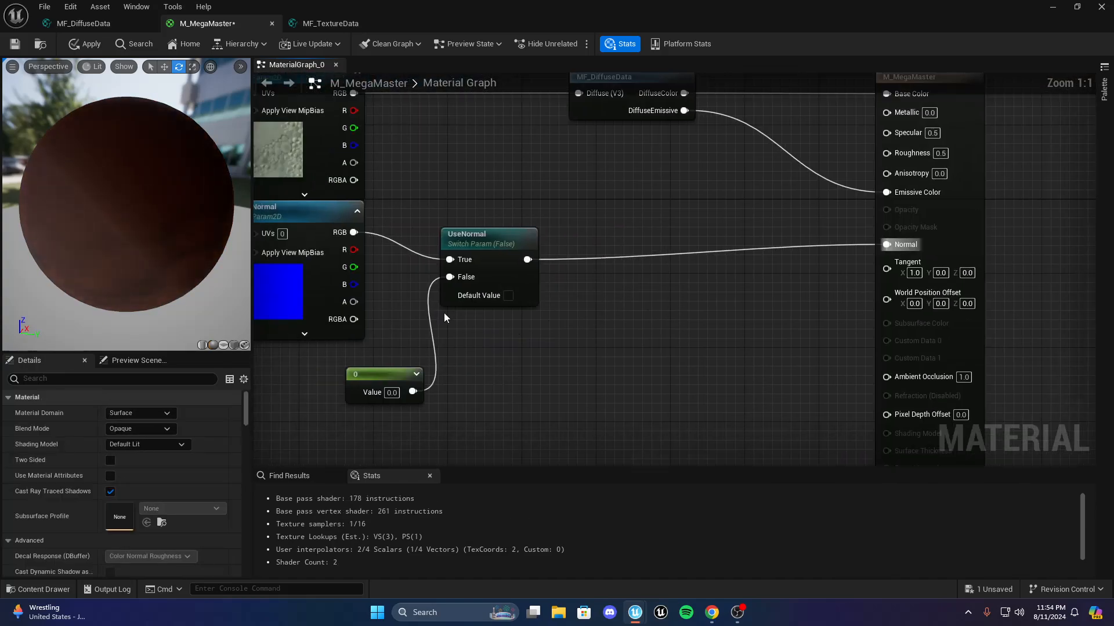
{"action": "left_click_drag", "start_coordinate": [208, 207], "coordinate": [179, 205]}
{"action": "scroll", "coordinate": [464, 301], "scroll_direction": "down", "scroll_amount": 2}
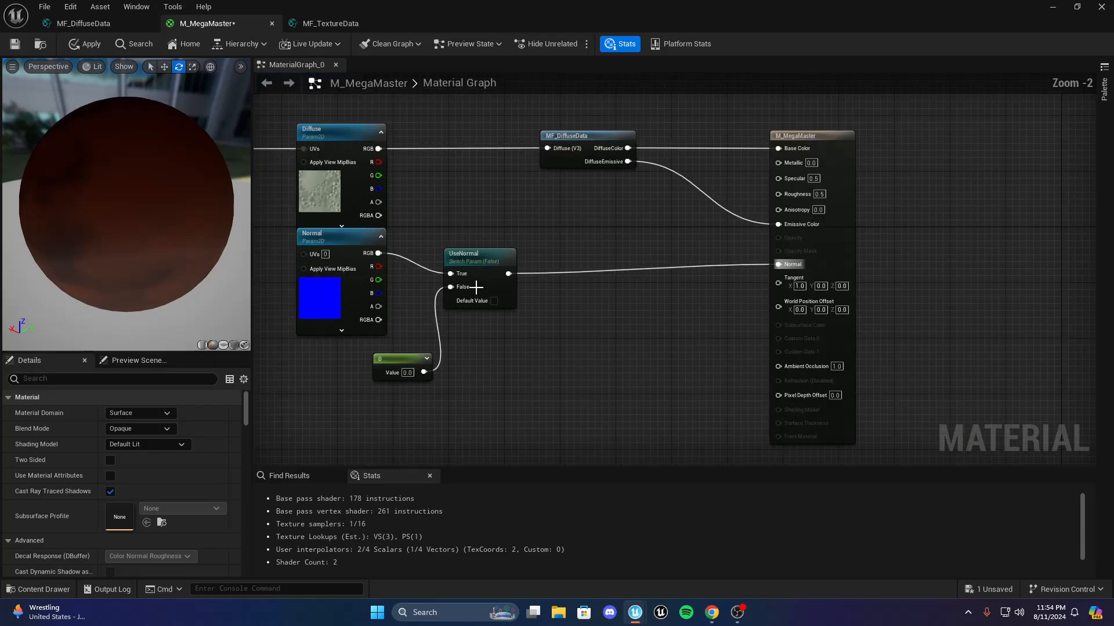
Set the constant feeding UseNormal's False input to 1 and rotate the preview sphere to check the shading
{"action": "scroll", "coordinate": [405, 369], "scroll_direction": "up", "scroll_amount": 2}
{"action": "right_click_drag", "start_coordinate": [405, 369], "coordinate": [511, 364]}
{"action": "type", "text": "1"}
{"action": "key", "text": "Return"}
{"action": "scroll", "coordinate": [651, 312], "scroll_direction": "down", "scroll_amount": 2}
{"action": "scroll", "coordinate": [573, 321], "scroll_direction": "up", "scroll_amount": 2}
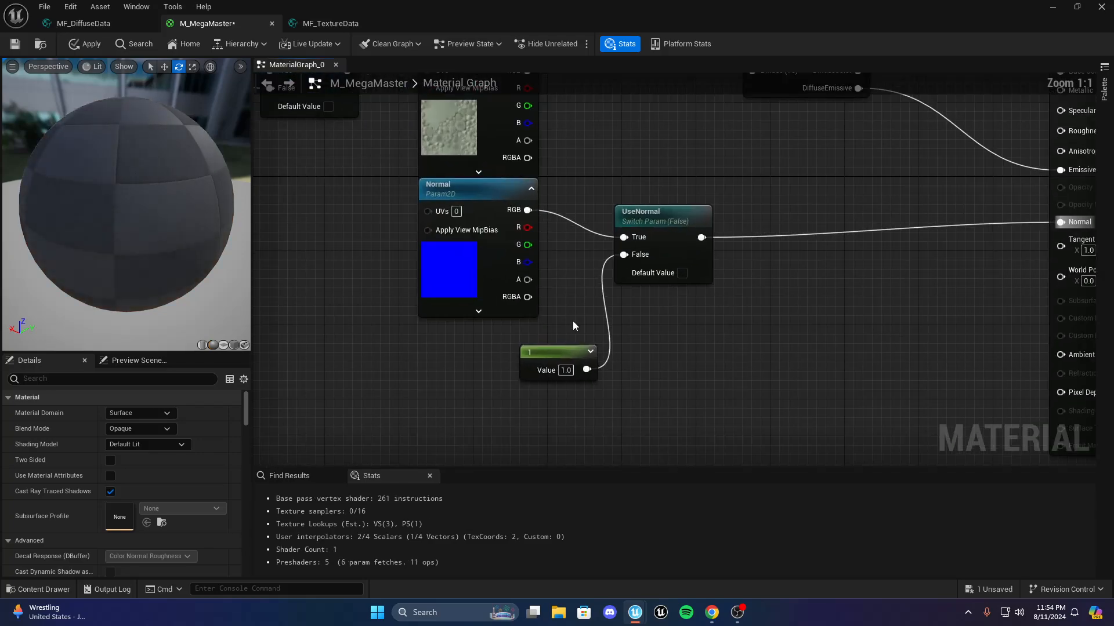
{"action": "left_click_drag", "start_coordinate": [571, 349], "coordinate": [562, 339]}
{"action": "left_click", "coordinate": [579, 322]}
{"action": "right_click_drag", "start_coordinate": [579, 321], "coordinate": [583, 322]}
{"action": "mouse_move", "coordinate": [646, 306]}
{"action": "right_mouse_down"}
{"action": "mouse_move", "coordinate": [488, 298]}
{"action": "mouse_move", "coordinate": [630, 296]}
{"action": "right_mouse_up"}
{"action": "left_click_drag", "start_coordinate": [192, 207], "coordinate": [162, 221]}
{"action": "right_click_drag", "start_coordinate": [564, 246], "coordinate": [422, 332]}
{"action": "right_click_drag", "start_coordinate": [402, 406], "coordinate": [552, 258]}
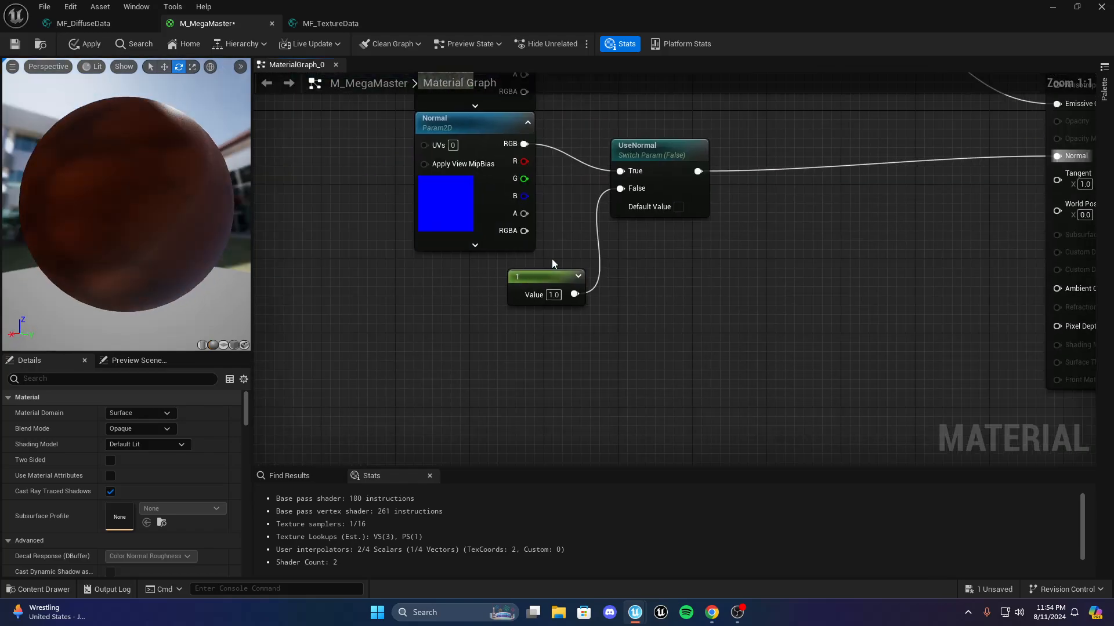
Replace the constant with a black vector parameter and connect it to UseNormal's False input
{"action": "left_click", "coordinate": [558, 302]}
{"action": "key", "text": "Delete"}
{"action": "left_click", "coordinate": [516, 296]}
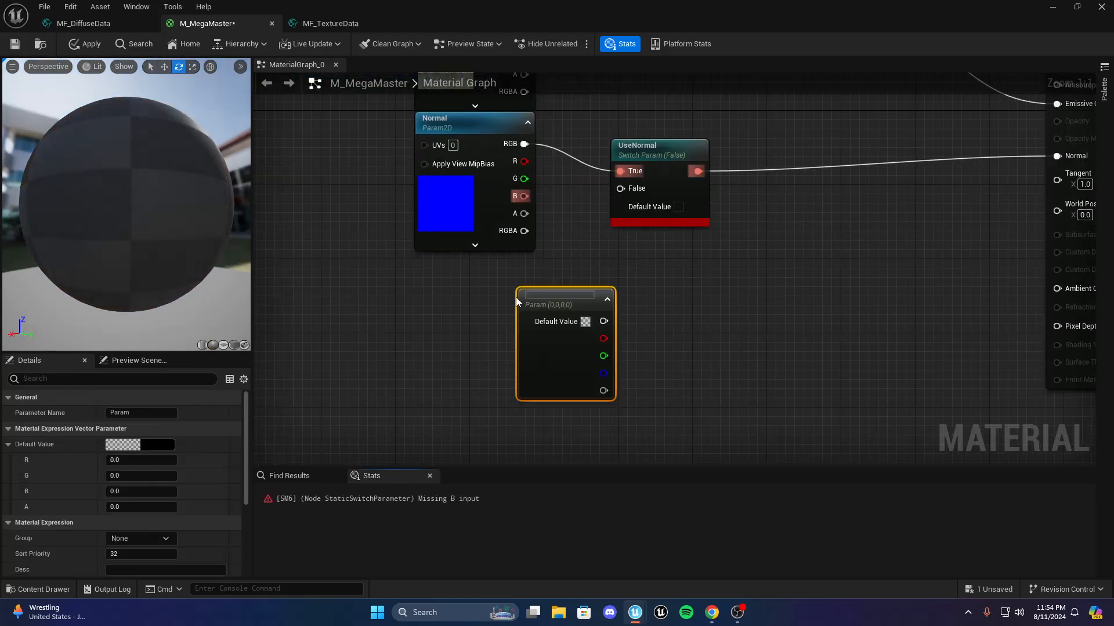
{"action": "left_click", "coordinate": [651, 323]}
{"action": "left_click_drag", "start_coordinate": [547, 284], "coordinate": [620, 189]}
{"action": "right_click_drag", "start_coordinate": [624, 290], "coordinate": [509, 333]}
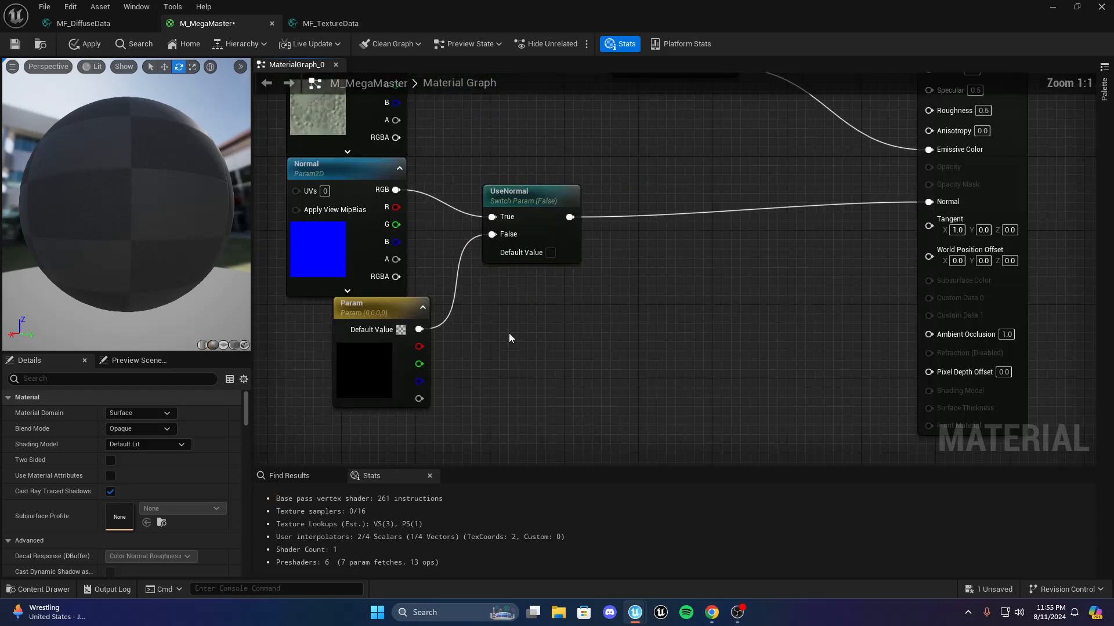
Examine the preview sphere from several angles to judge the shading with the vector parameter as the normal fallback
{"action": "right_click_drag", "start_coordinate": [365, 352], "coordinate": [278, 351]}
{"action": "scroll", "coordinate": [443, 311], "scroll_direction": "down", "scroll_amount": 2}
{"action": "scroll", "coordinate": [357, 310], "scroll_direction": "up", "scroll_amount": 2}
{"action": "left_click_drag", "start_coordinate": [142, 199], "coordinate": [223, 200]}
{"action": "scroll", "coordinate": [671, 261], "scroll_direction": "down", "scroll_amount": 3}
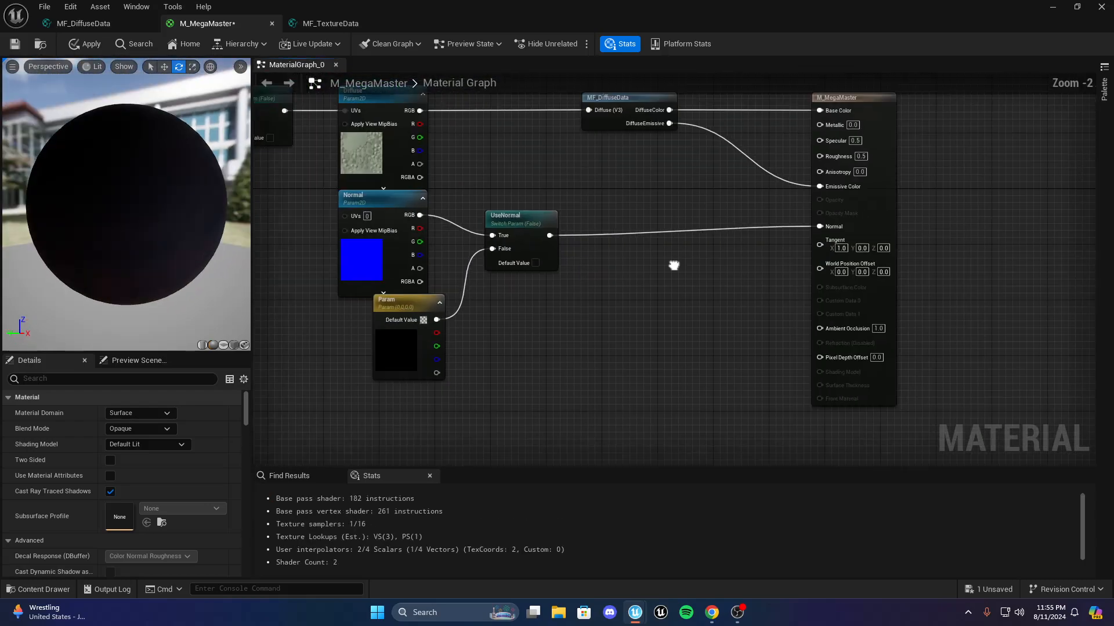
{"action": "scroll", "coordinate": [523, 307], "scroll_direction": "up", "scroll_amount": 3}
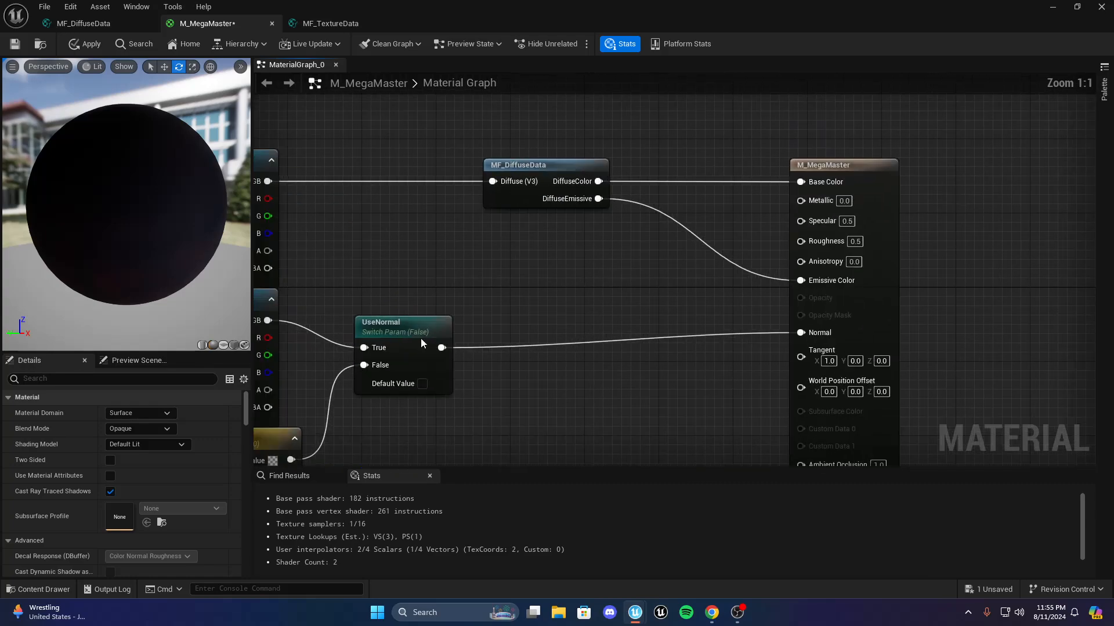
{"action": "left_click_drag", "start_coordinate": [141, 218], "coordinate": [223, 219]}
{"action": "scroll", "coordinate": [420, 171], "scroll_direction": "down", "scroll_amount": 1}
{"action": "scroll", "coordinate": [440, 386], "scroll_direction": "up", "scroll_amount": 1}
Delete the vector parameter and the UseNormal switch from the graph
{"action": "right_click_drag", "start_coordinate": [439, 386], "coordinate": [666, 293]}
{"action": "left_click", "coordinate": [502, 390]}
{"action": "key", "text": "Delete"}
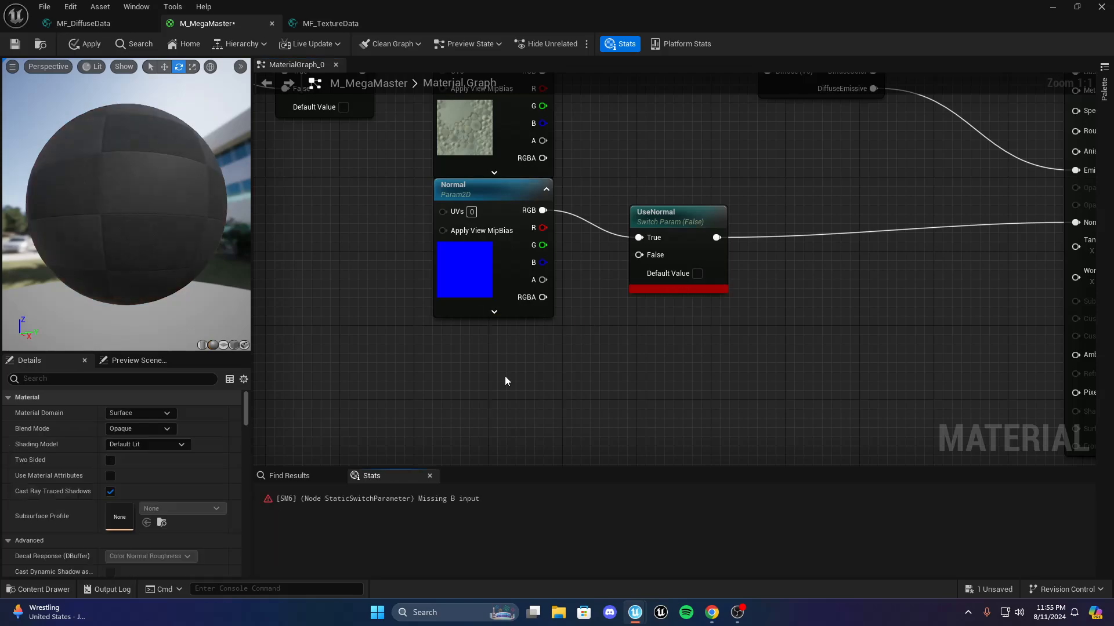
{"action": "right_click_drag", "start_coordinate": [678, 218], "coordinate": [525, 264]}
{"action": "left_click_drag", "start_coordinate": [524, 264], "coordinate": [527, 248]}
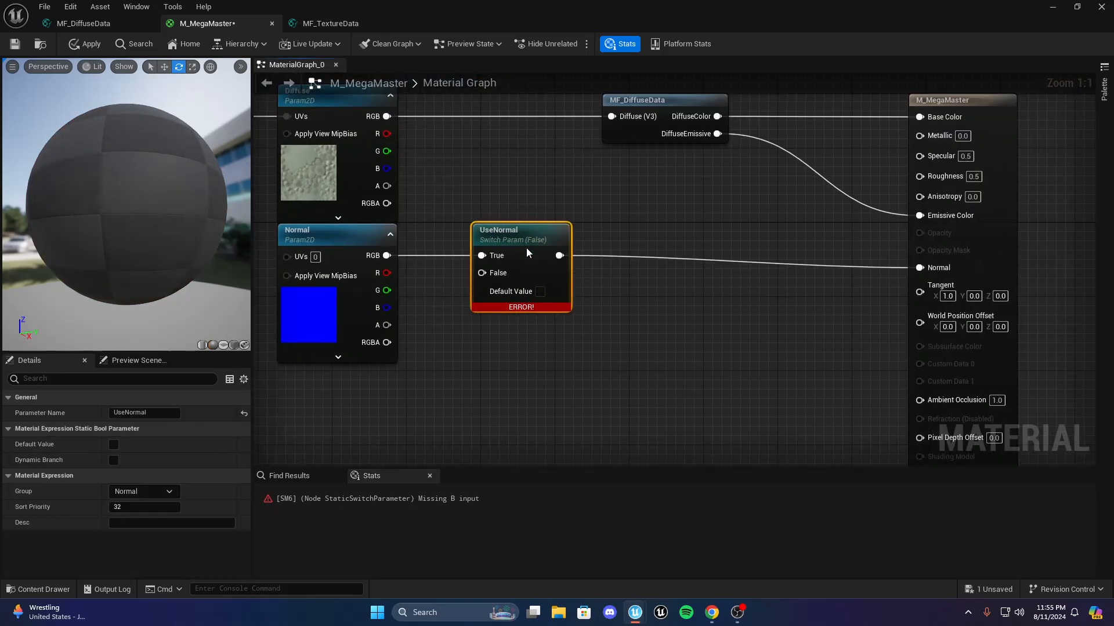
{"action": "left_click", "coordinate": [584, 295]}
{"action": "right_click_drag", "start_coordinate": [584, 300], "coordinate": [727, 295]}
{"action": "left_click_drag", "start_coordinate": [624, 232], "coordinate": [624, 277]}
{"action": "key", "text": "Delete"}
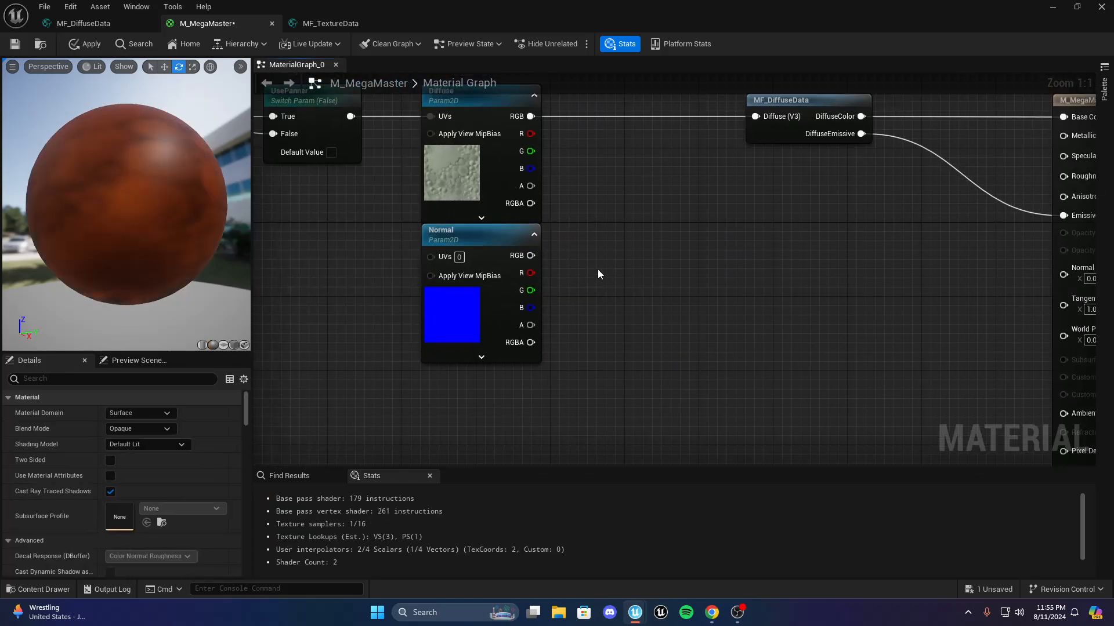
Connect the Normal texture's RGB output directly to the material's Normal input and check the preview sphere
{"action": "left_click_drag", "start_coordinate": [530, 256], "coordinate": [1040, 268]}
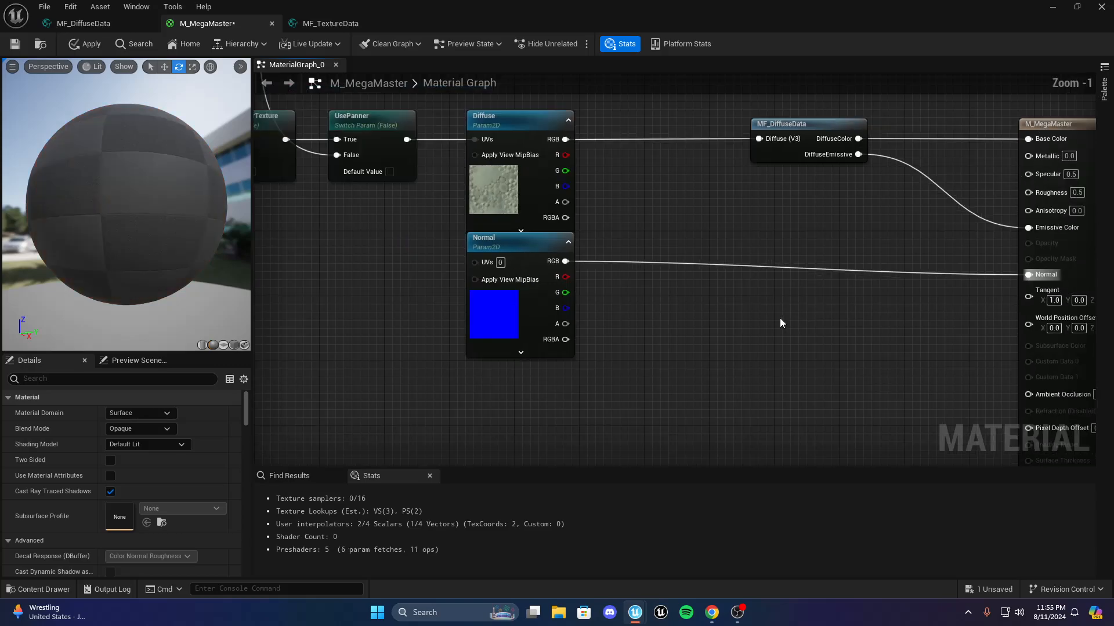
{"action": "right_click_drag", "start_coordinate": [680, 296], "coordinate": [595, 305]}
{"action": "right_click_drag", "start_coordinate": [867, 272], "coordinate": [934, 232]}
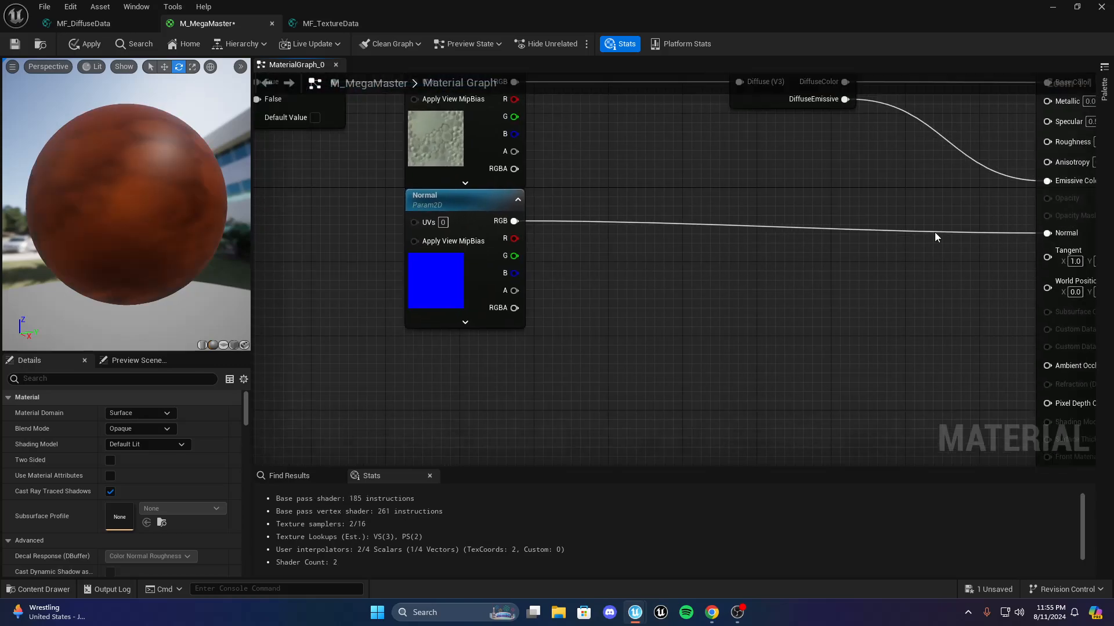
{"action": "left_click_drag", "start_coordinate": [267, 173], "coordinate": [420, 217]}
{"action": "left_click", "coordinate": [635, 250]}
{"action": "scroll", "coordinate": [634, 249], "scroll_direction": "down", "scroll_amount": 1}
{"action": "scroll", "coordinate": [635, 249], "scroll_direction": "up", "scroll_amount": 1}
{"action": "right_click_drag", "start_coordinate": [634, 249], "coordinate": [766, 278]}
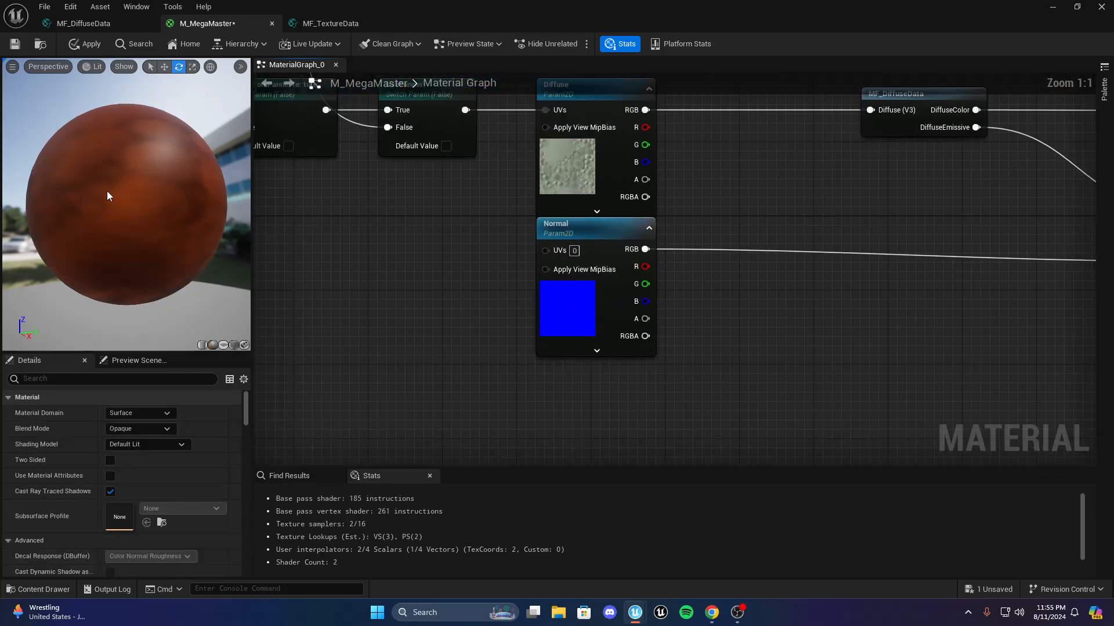
{"action": "left_click_drag", "start_coordinate": [107, 194], "coordinate": [180, 194]}
Add a TextureSampleParameter2D node named Specular in the empty space below the Normal texture node
{"action": "right_click_drag", "start_coordinate": [551, 342], "coordinate": [449, 281]}
{"action": "right_click_drag", "start_coordinate": [660, 264], "coordinate": [461, 321]}
{"action": "scroll", "coordinate": [404, 388], "scroll_direction": "down", "scroll_amount": 3}
{"action": "scroll", "coordinate": [470, 398], "scroll_direction": "down", "scroll_amount": 3}
{"action": "scroll", "coordinate": [505, 367], "scroll_direction": "up", "scroll_amount": 4}
{"action": "scroll", "coordinate": [504, 367], "scroll_direction": "down", "scroll_amount": 1}
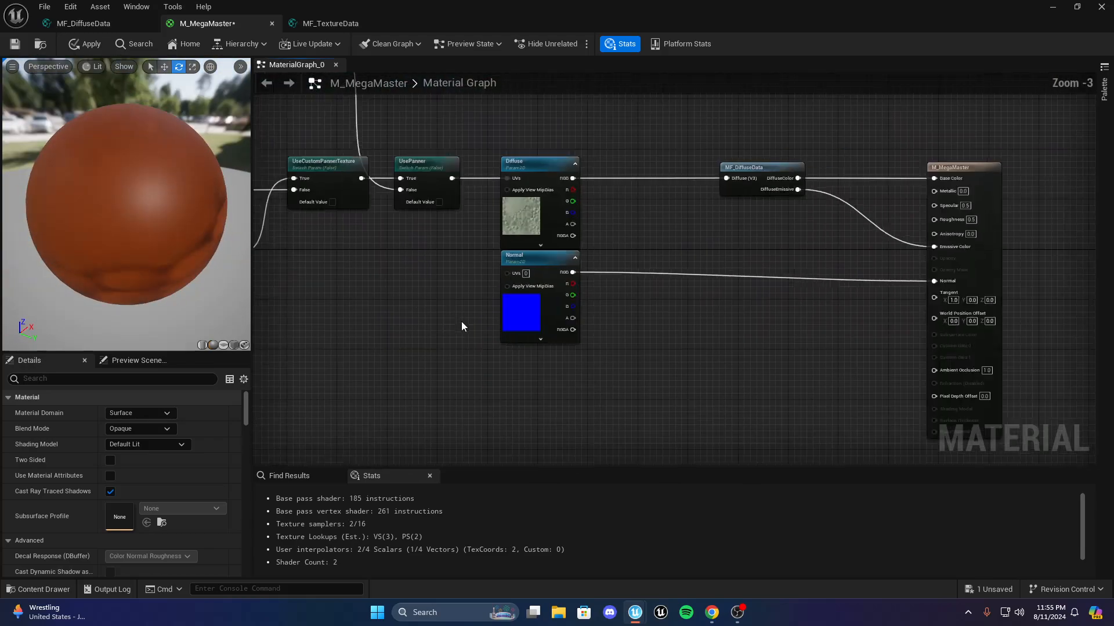
{"action": "scroll", "coordinate": [538, 373], "scroll_direction": "up", "scroll_amount": 3}
{"action": "right_click_drag", "start_coordinate": [538, 374], "coordinate": [498, 300]}
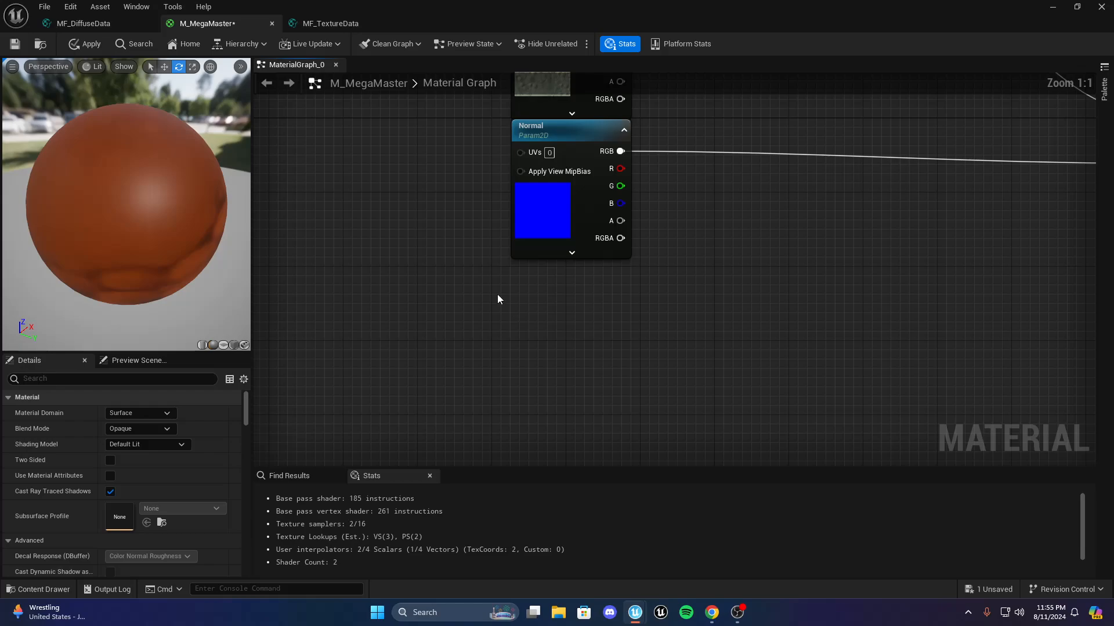
{"action": "right_click", "coordinate": [516, 319]}
{"action": "type", "text": "text"}
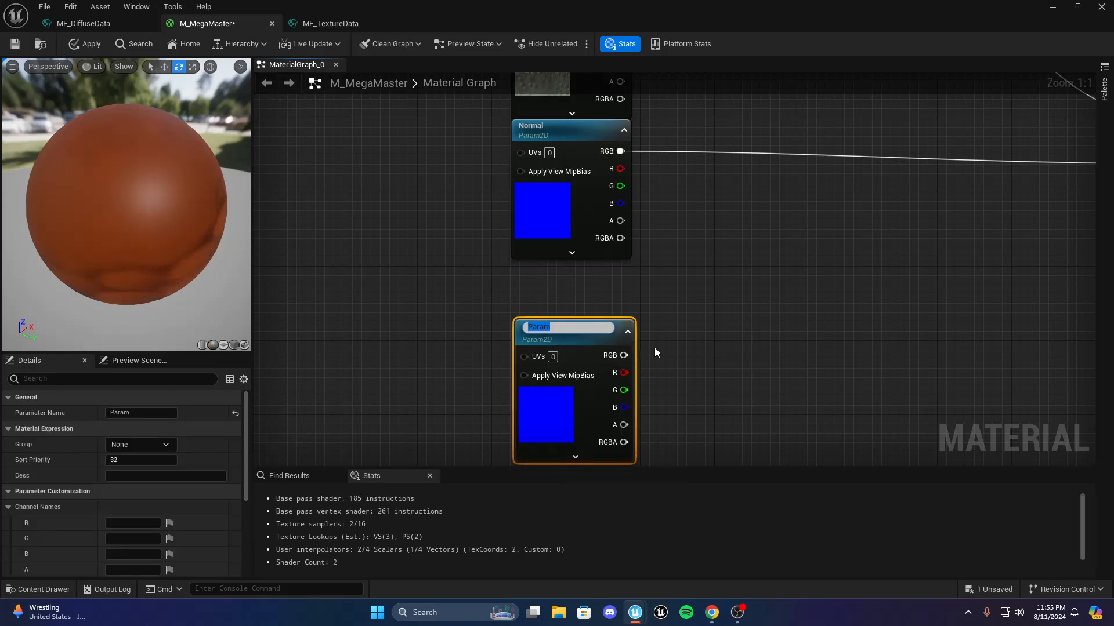
{"action": "type", "text": "Specular"}
{"action": "key", "text": "Return"}
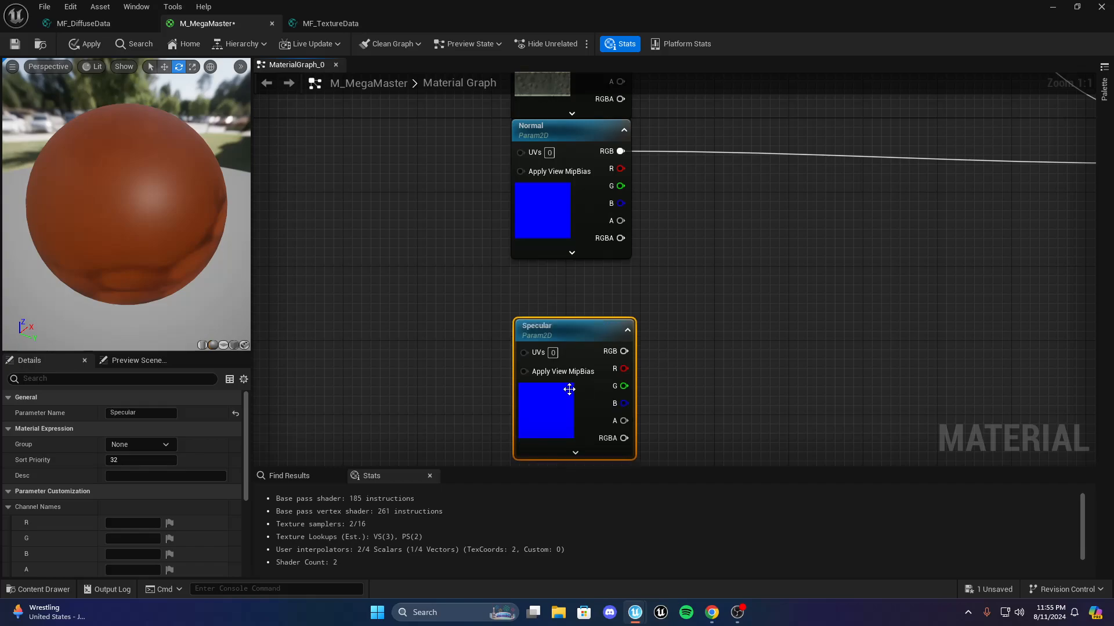
Set the Normal texture parameter's sort priority to 0
{"action": "left_click", "coordinate": [580, 219]}
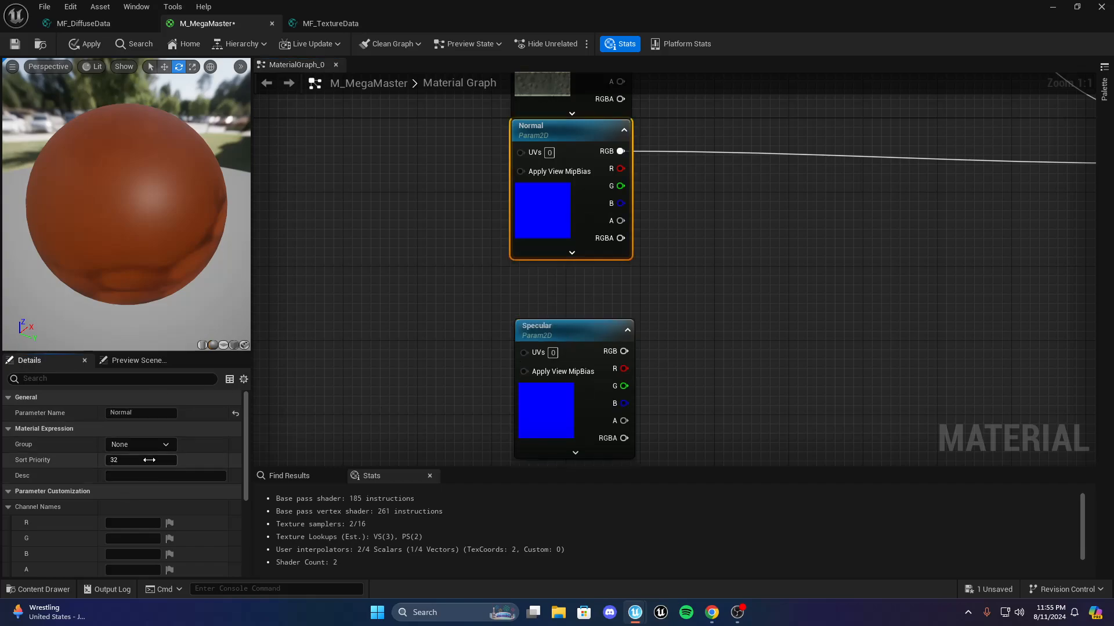
{"action": "left_click", "coordinate": [464, 369]}
{"action": "left_click", "coordinate": [540, 362]}
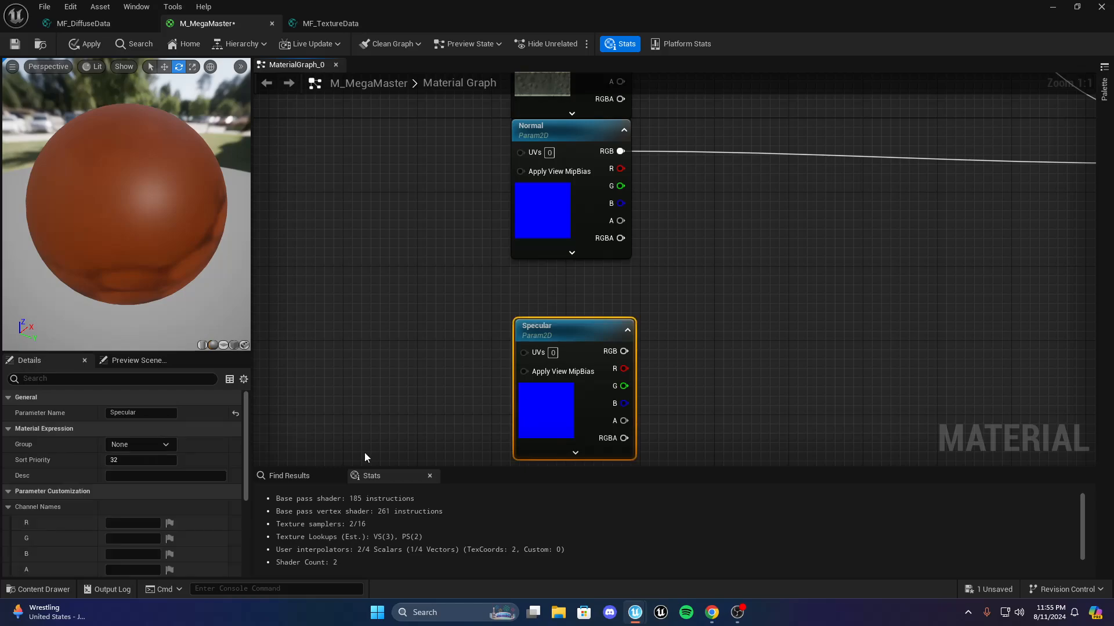
{"action": "left_click", "coordinate": [577, 201]}
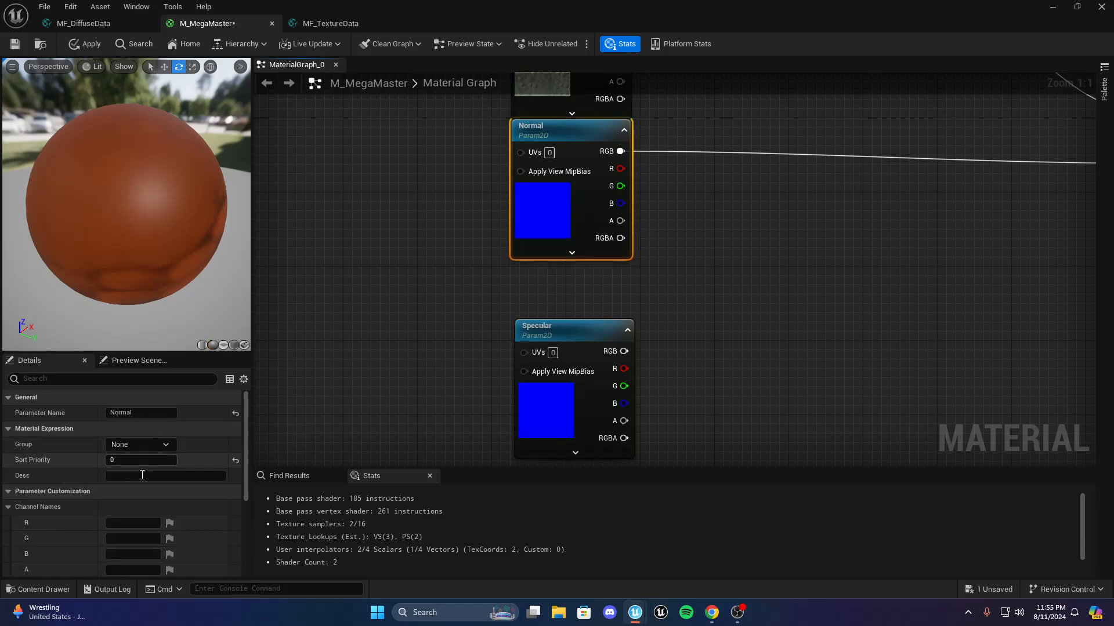
Assign the Normal texture parameter to the Textures group
{"action": "left_click", "coordinate": [386, 403]}
{"action": "left_click", "coordinate": [533, 220]}
{"action": "left_click", "coordinate": [139, 444]}
{"action": "left_click", "coordinate": [140, 472]}
Set the Specular texture parameter's sort priority to 2 and assign it to the Textures group
{"action": "left_click", "coordinate": [562, 416]}
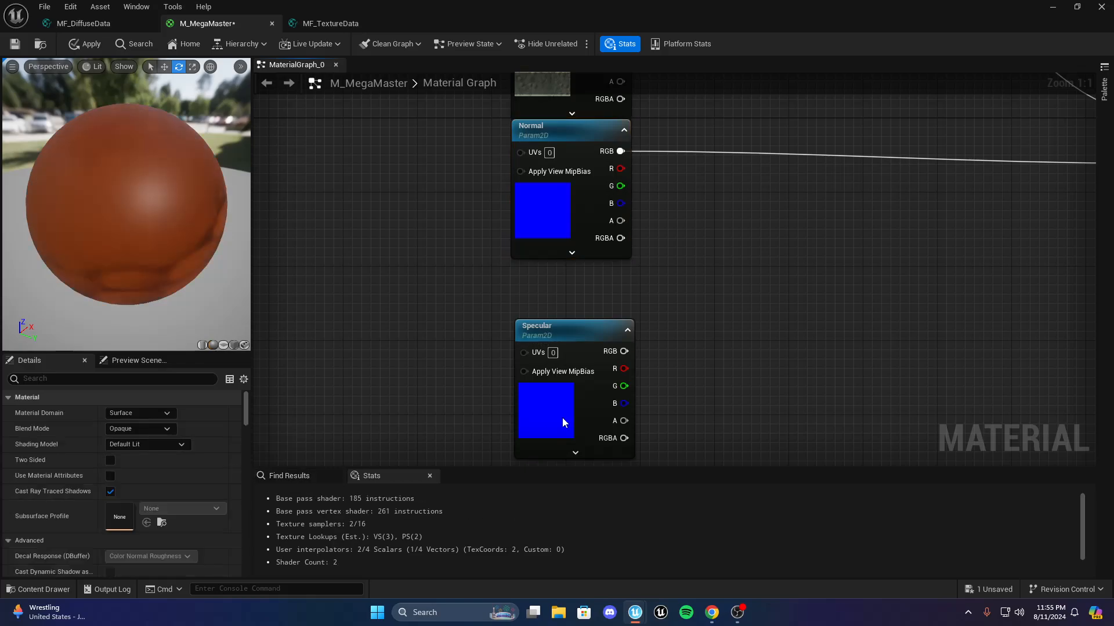
{"action": "left_click", "coordinate": [141, 460]}
{"action": "type", "text": "2"}
{"action": "left_click", "coordinate": [151, 449]}
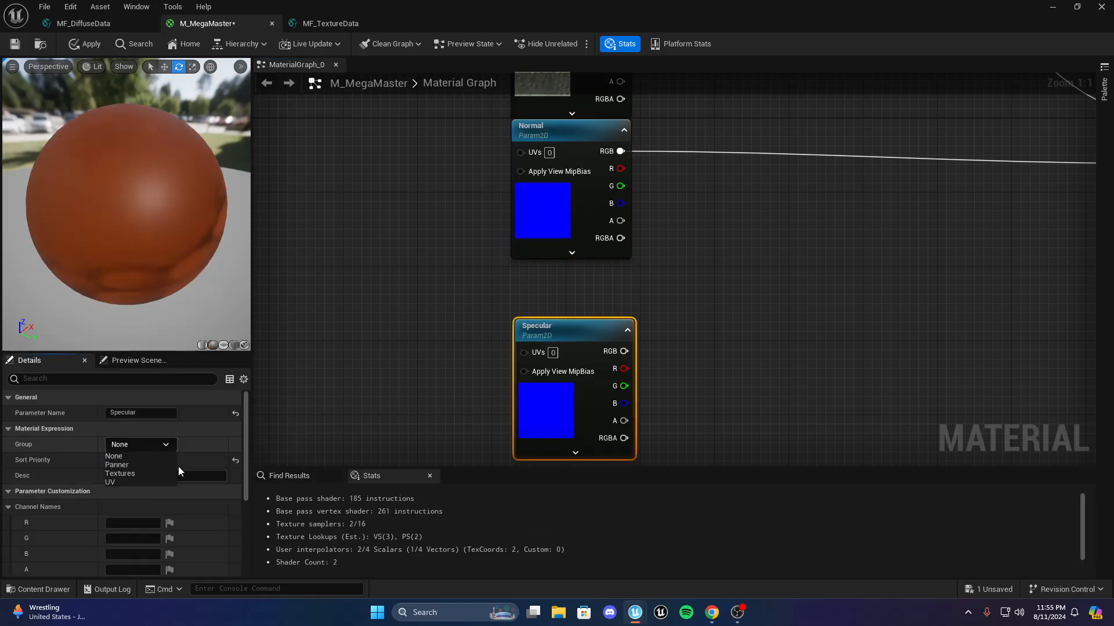
{"action": "left_click", "coordinate": [137, 471]}
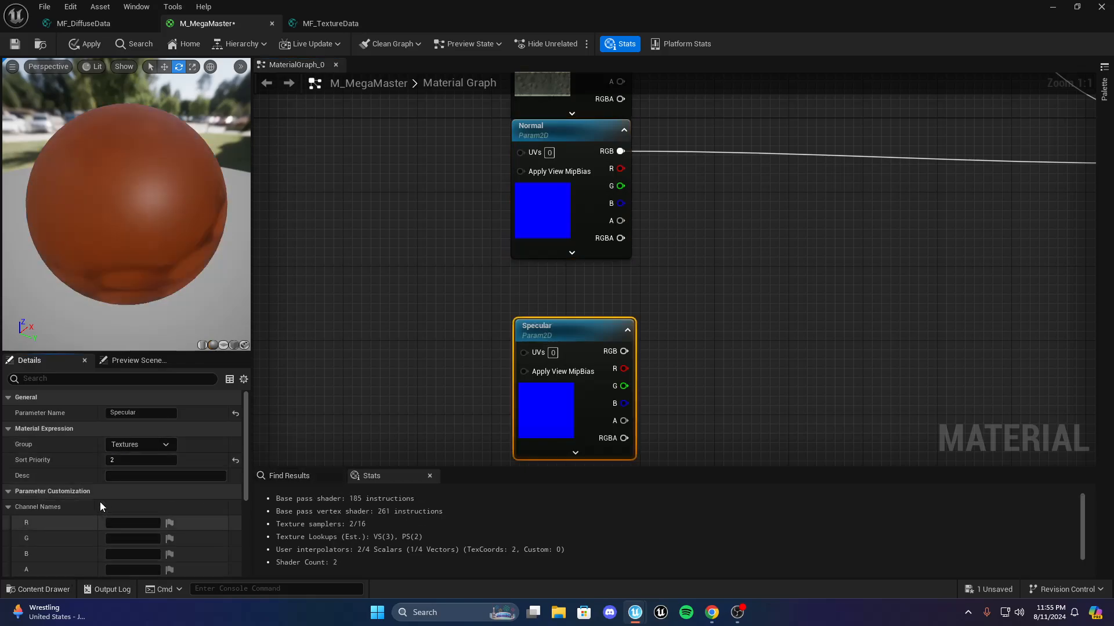
Assign the Purple texture to the Specular parameter and move its node directly beneath the Normal node
{"action": "scroll", "coordinate": [134, 522], "scroll_direction": "down", "scroll_amount": 3}
{"action": "left_click", "coordinate": [38, 589]}
{"action": "left_click", "coordinate": [344, 458]}
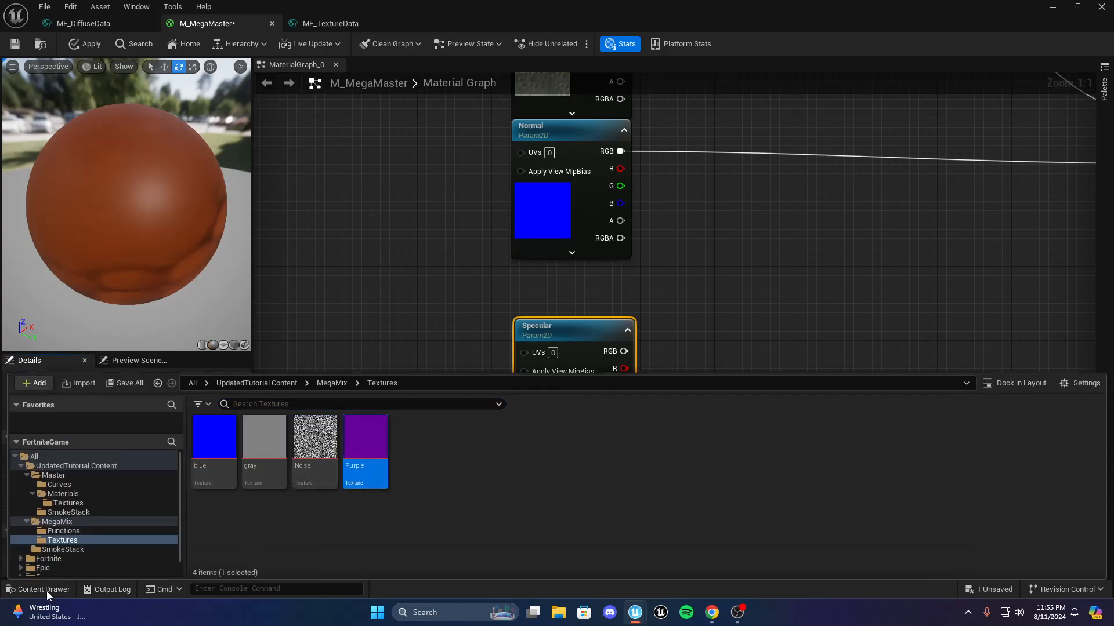
{"action": "left_click", "coordinate": [44, 590]}
{"action": "left_click", "coordinate": [146, 562]}
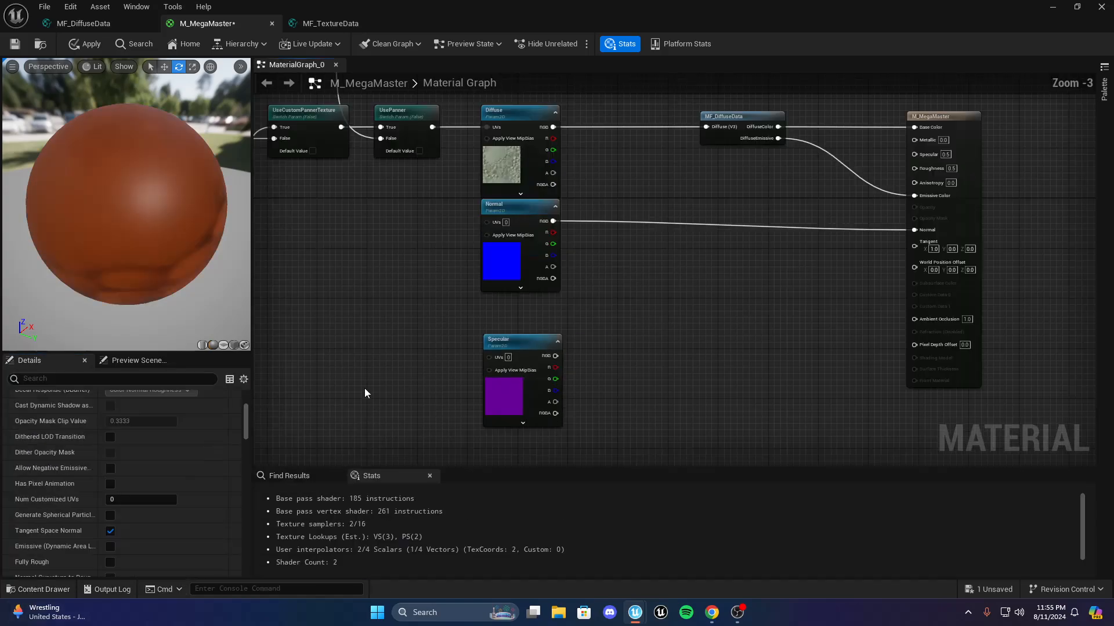
{"action": "left_click_drag", "start_coordinate": [583, 419], "coordinate": [583, 369]}
{"action": "left_click", "coordinate": [697, 299]}
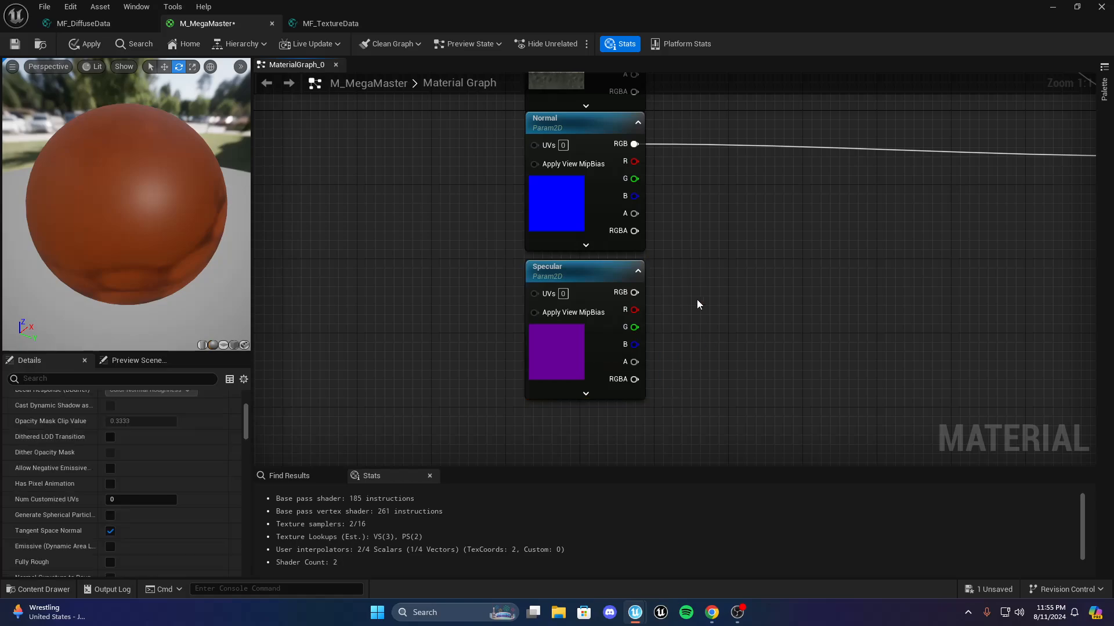
Add a StaticSwitchParameter node named UseSpecular beside the Specular texture node
{"action": "right_click", "coordinate": [697, 300]}
{"action": "type", "text": "stat"}
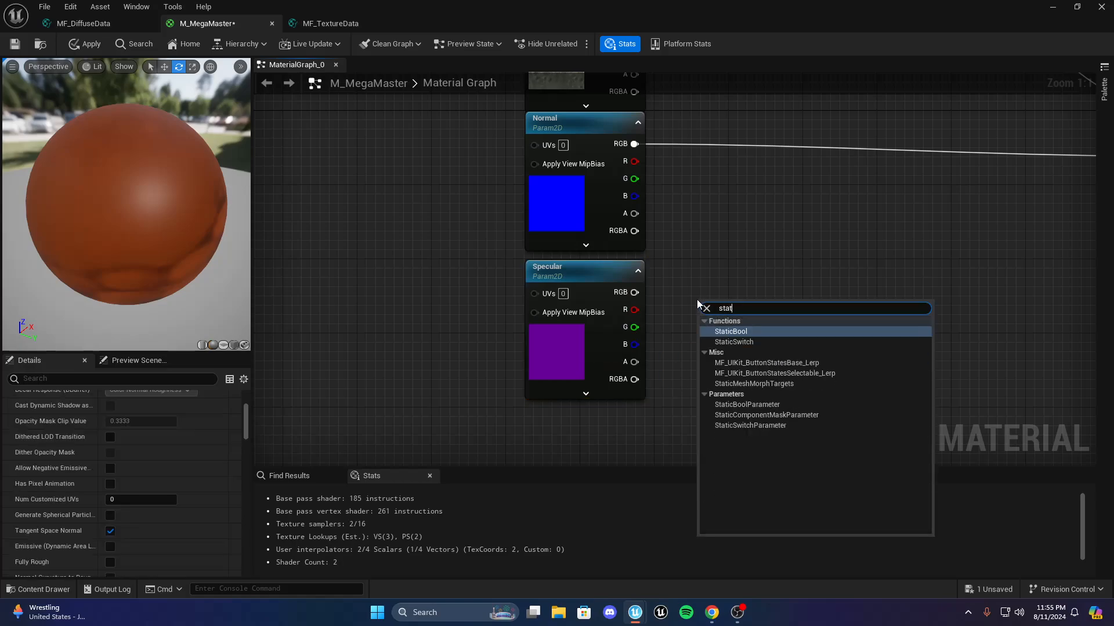
{"action": "left_click", "coordinate": [769, 426]}
{"action": "type", "text": "UseSpecular"}
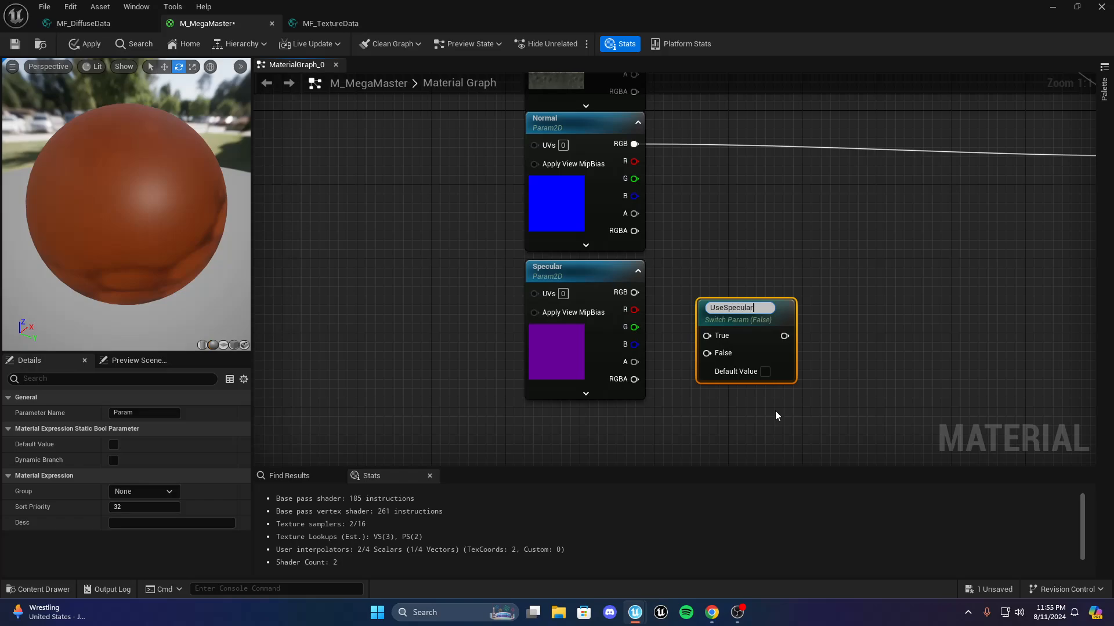
{"action": "key", "text": "Return"}
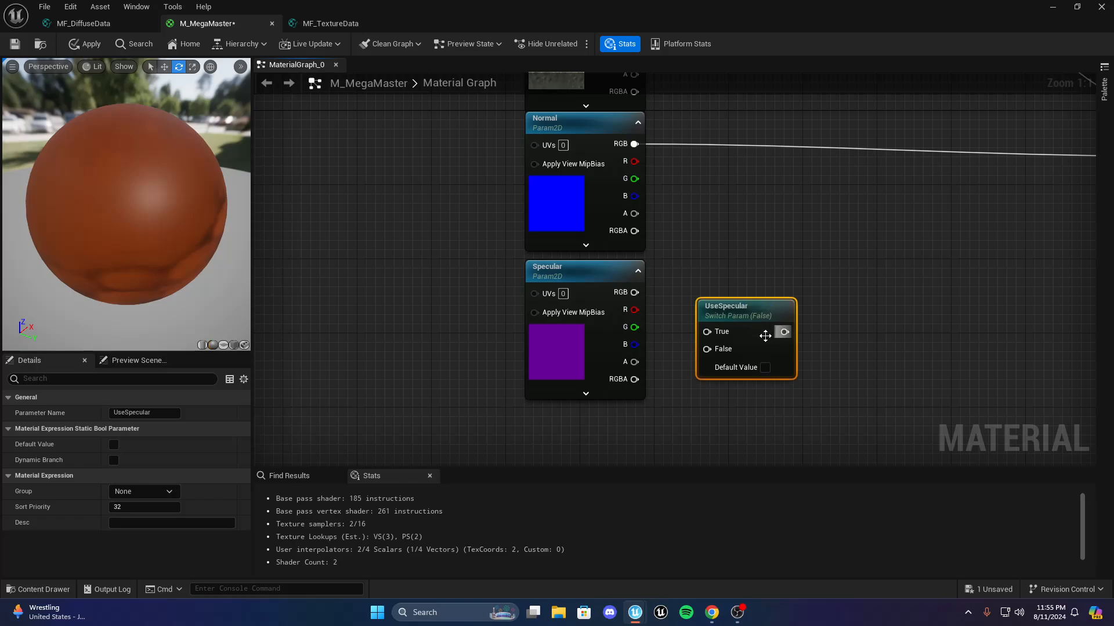
Connect the Specular texture's RGB output to the True input of UseSpecular and align the switch with the texture node
{"action": "left_click_drag", "start_coordinate": [764, 333], "coordinate": [741, 308]}
{"action": "left_click", "coordinate": [660, 308]}
{"action": "left_click_drag", "start_coordinate": [633, 292], "coordinate": [683, 311]}
{"action": "right_click_drag", "start_coordinate": [734, 262], "coordinate": [725, 259]}
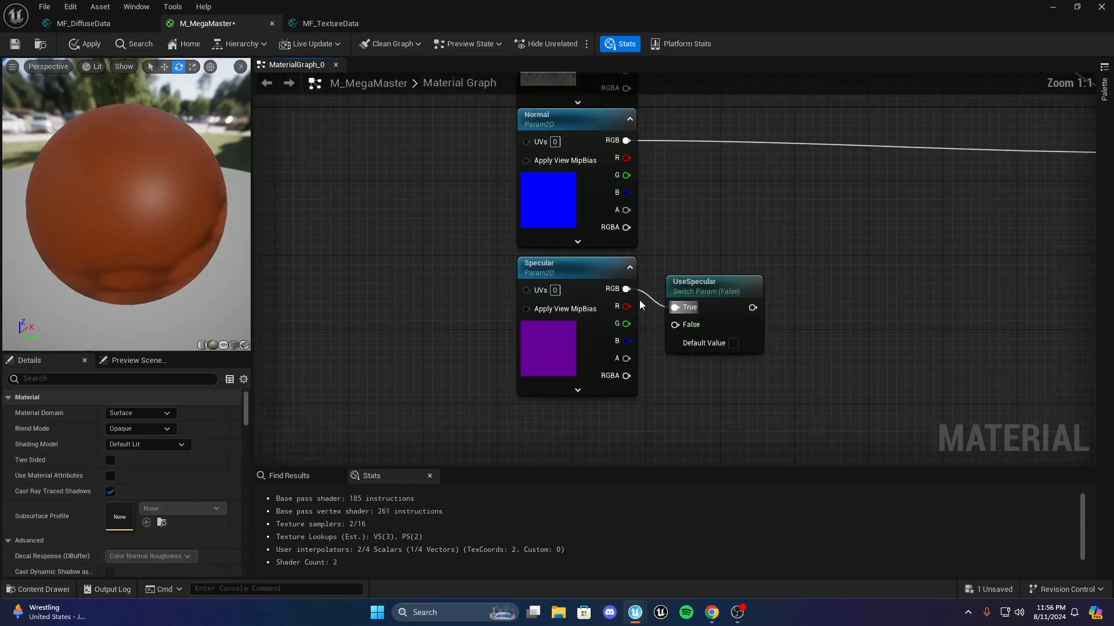
{"action": "left_click_drag", "start_coordinate": [709, 281], "coordinate": [718, 262]}
{"action": "right_click_drag", "start_coordinate": [648, 349], "coordinate": [514, 212]}
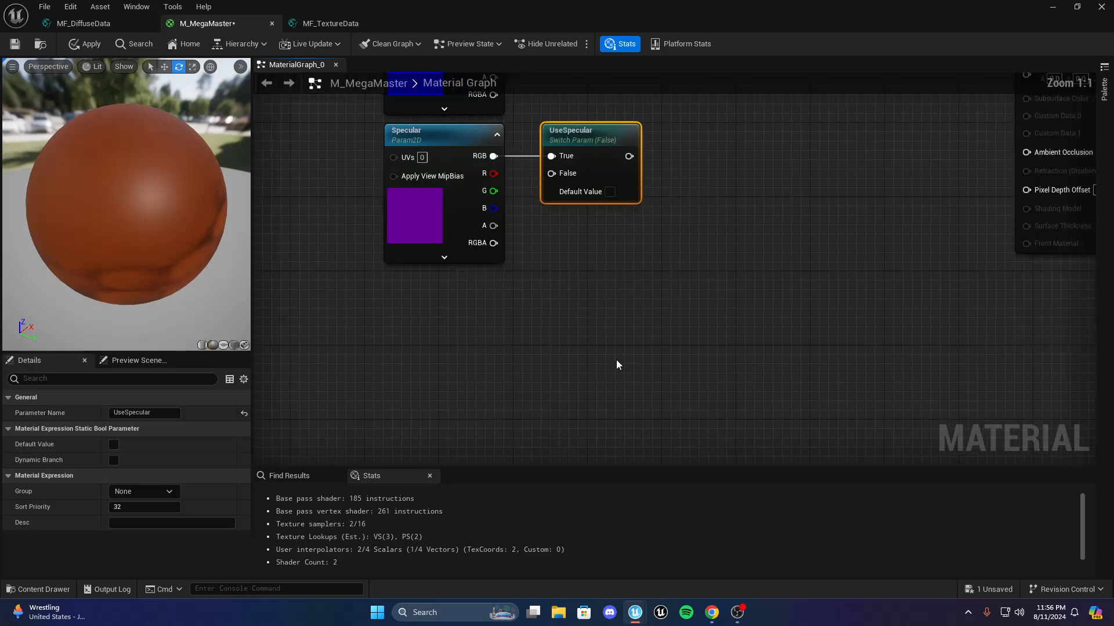
{"action": "left_click", "coordinate": [616, 364]}
{"action": "right_click_drag", "start_coordinate": [497, 279], "coordinate": [624, 289]}
{"action": "key", "text": "1"}
{"action": "left_click", "coordinate": [579, 316]}
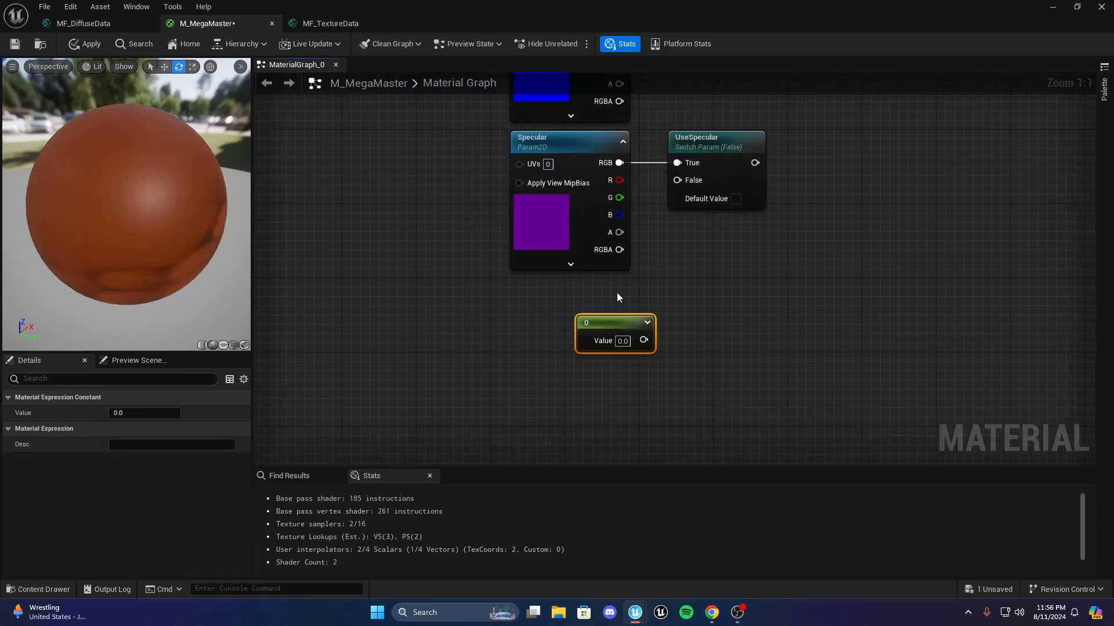
{"action": "key", "text": "Delete"}
{"action": "key", "text": "s"}
{"action": "left_click", "coordinate": [556, 309]}
{"action": "type", "text": "Specu"}
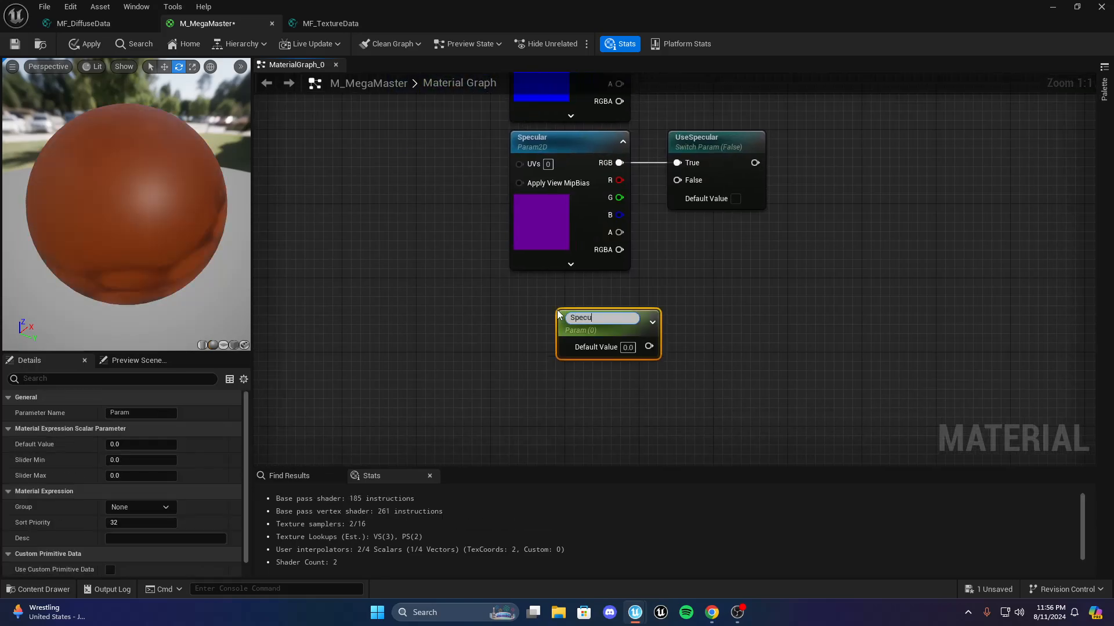
{"action": "type", "text": "larValue"}
{"action": "key", "text": "Return"}
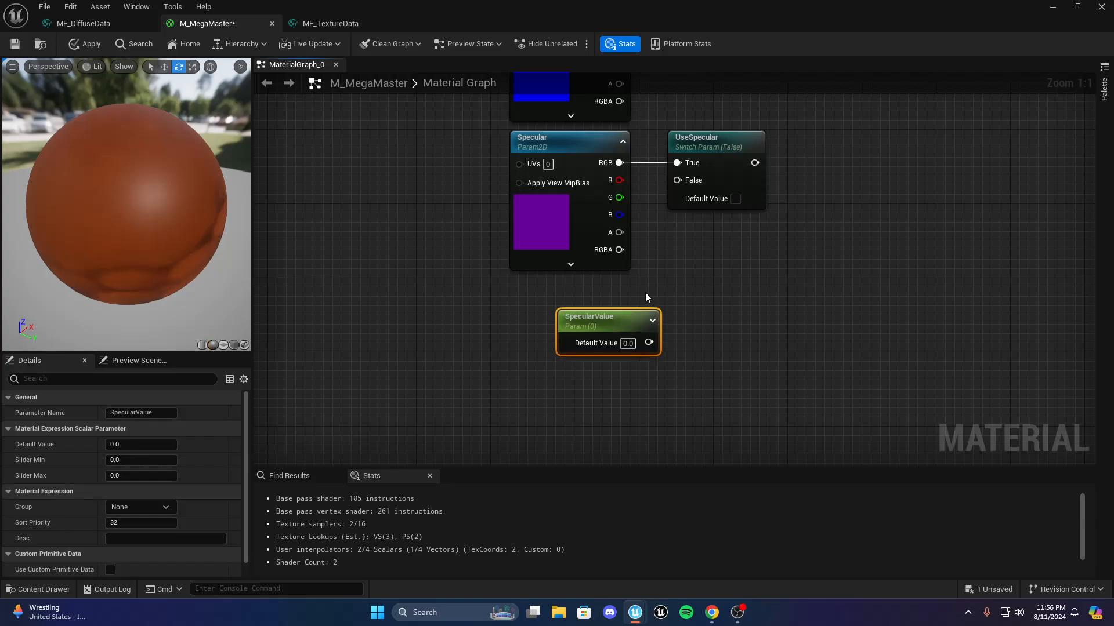
{"action": "right_click_drag", "start_coordinate": [689, 292], "coordinate": [632, 316]}
{"action": "key", "text": "Delete"}
{"action": "scroll", "coordinate": [514, 360], "scroll_direction": "down", "scroll_amount": 3}
{"action": "scroll", "coordinate": [513, 364], "scroll_direction": "up", "scroll_amount": 3}
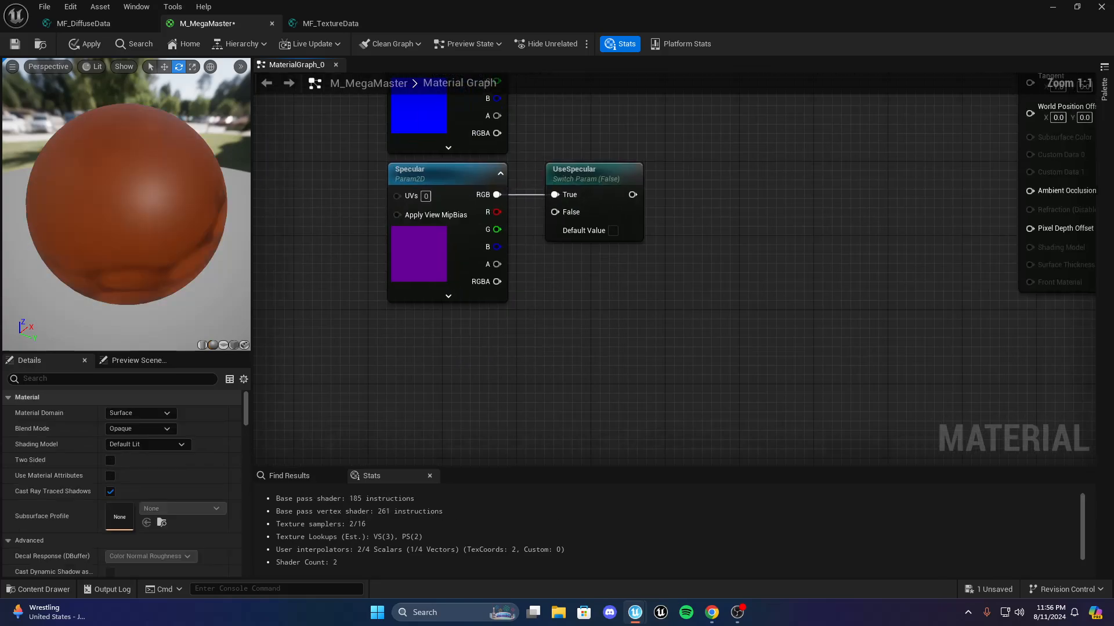
{"action": "key", "text": "v"}
{"action": "left_click", "coordinate": [608, 276]}
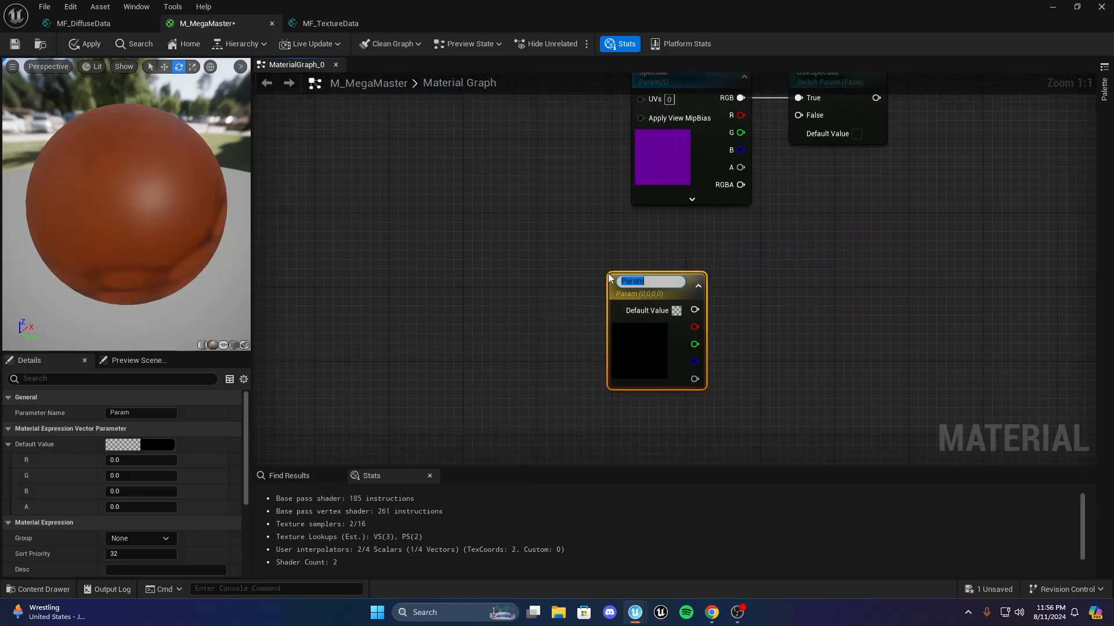
{"action": "key", "text": "Delete"}
{"action": "right_click_drag", "start_coordinate": [654, 285], "coordinate": [632, 297]}
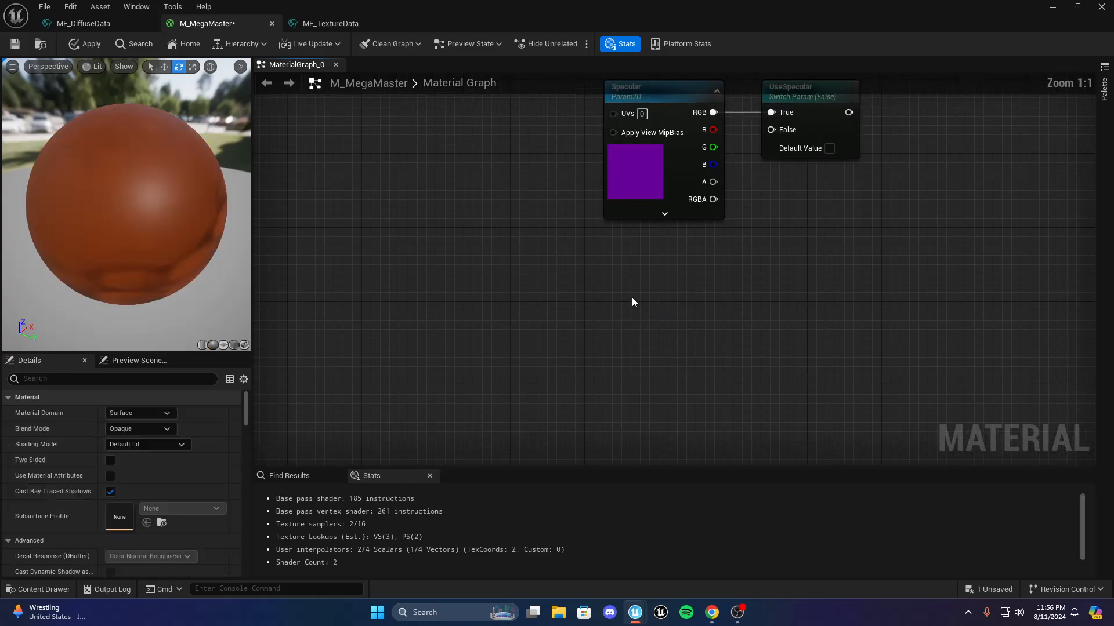
Add a scalar parameter named Metallic and place it below the Specular texture node
{"action": "key", "text": "s"}
{"action": "left_click", "coordinate": [632, 302]}
{"action": "type", "text": "Me"}
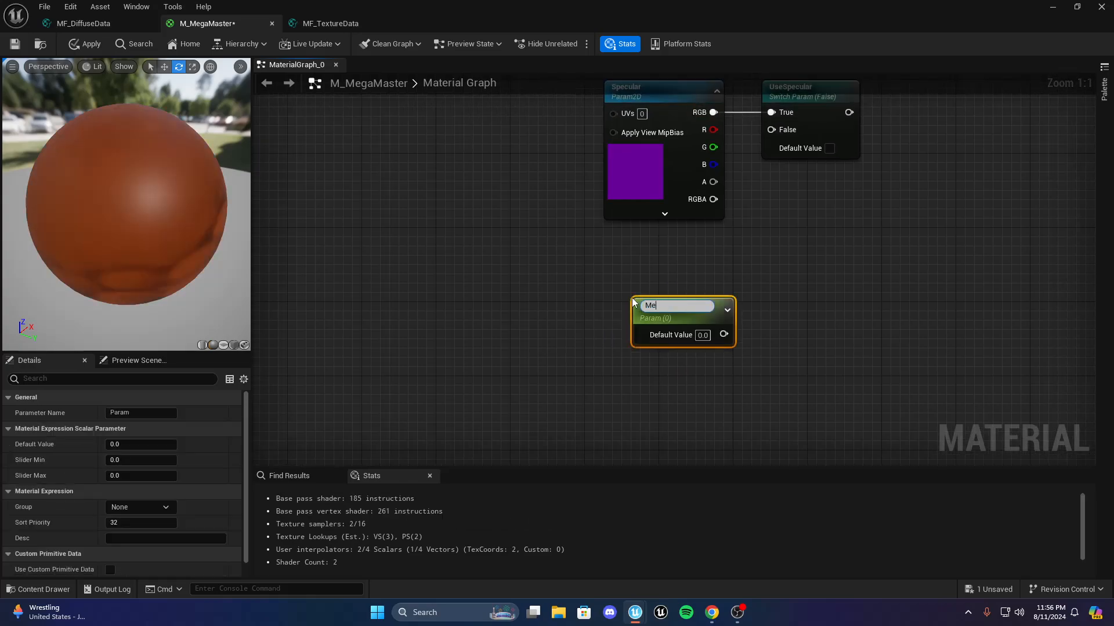
{"action": "type", "text": "tallic"}
{"action": "key", "text": "Return"}
{"action": "left_click_drag", "start_coordinate": [721, 310], "coordinate": [694, 268]}
Add a scalar parameter named Specular and place it directly beneath the Metallic parameter
{"action": "key", "text": "s"}
{"action": "left_click", "coordinate": [621, 335]}
{"action": "type", "text": "Specular"}
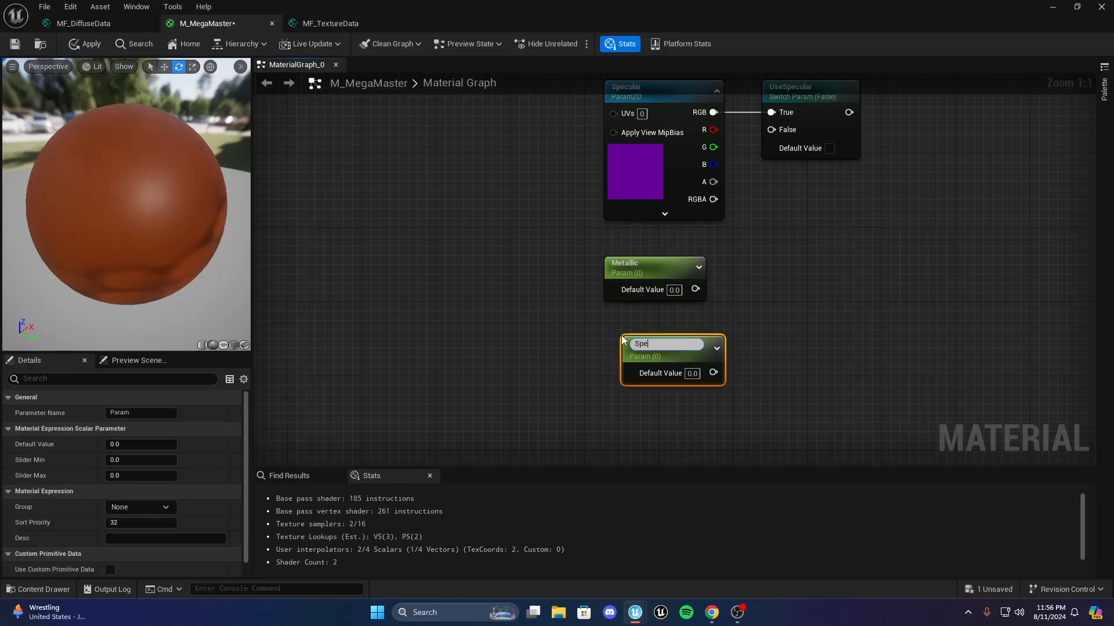
{"action": "key", "text": "Return"}
{"action": "left_click_drag", "start_coordinate": [657, 358], "coordinate": [638, 322]}
{"action": "left_click", "coordinate": [599, 373]}
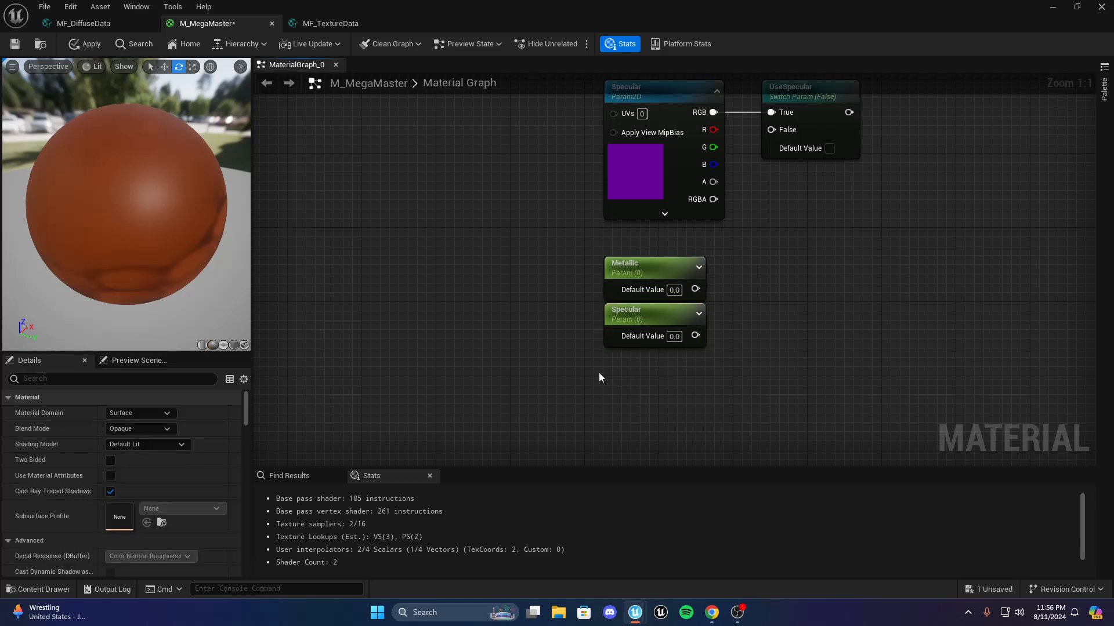
Add a scalar parameter named Roughness and place it directly beneath the Specular scalar parameter
{"action": "key", "text": "s"}
{"action": "left_click", "coordinate": [598, 372]}
{"action": "key", "text": "BackSpace"}
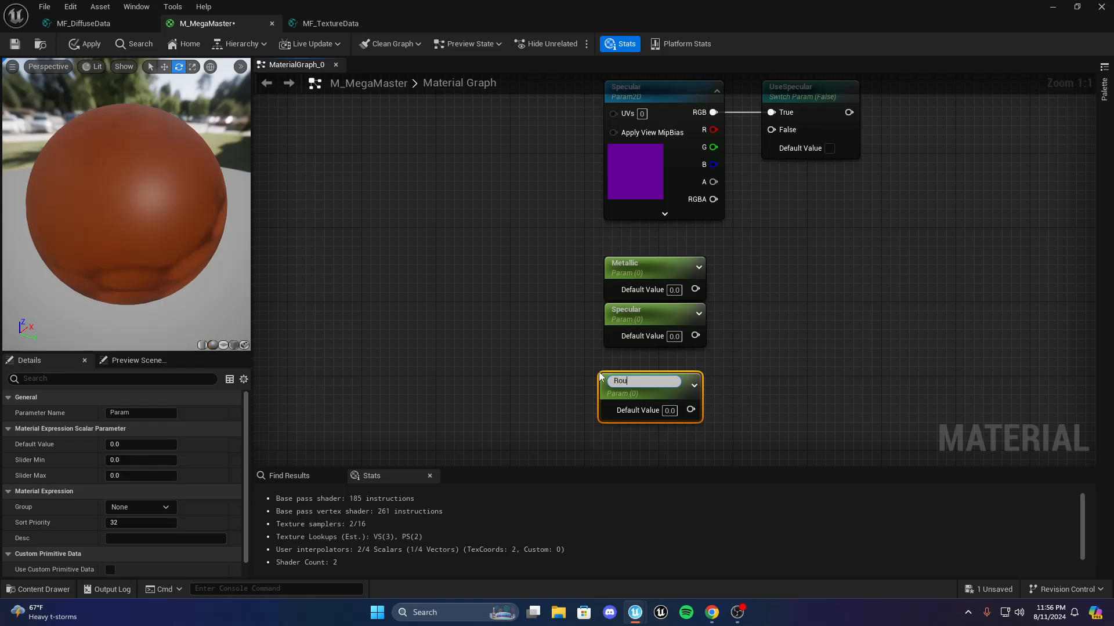
{"action": "type", "text": "ghness"}
{"action": "key", "text": "Return"}
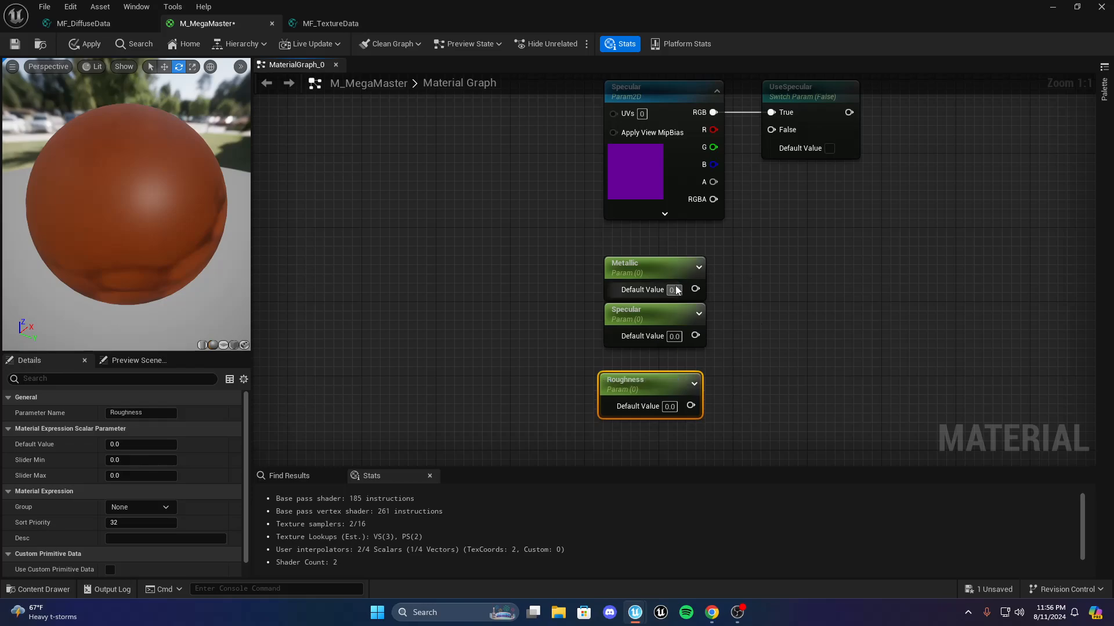
{"action": "left_click_drag", "start_coordinate": [666, 396], "coordinate": [672, 373]}
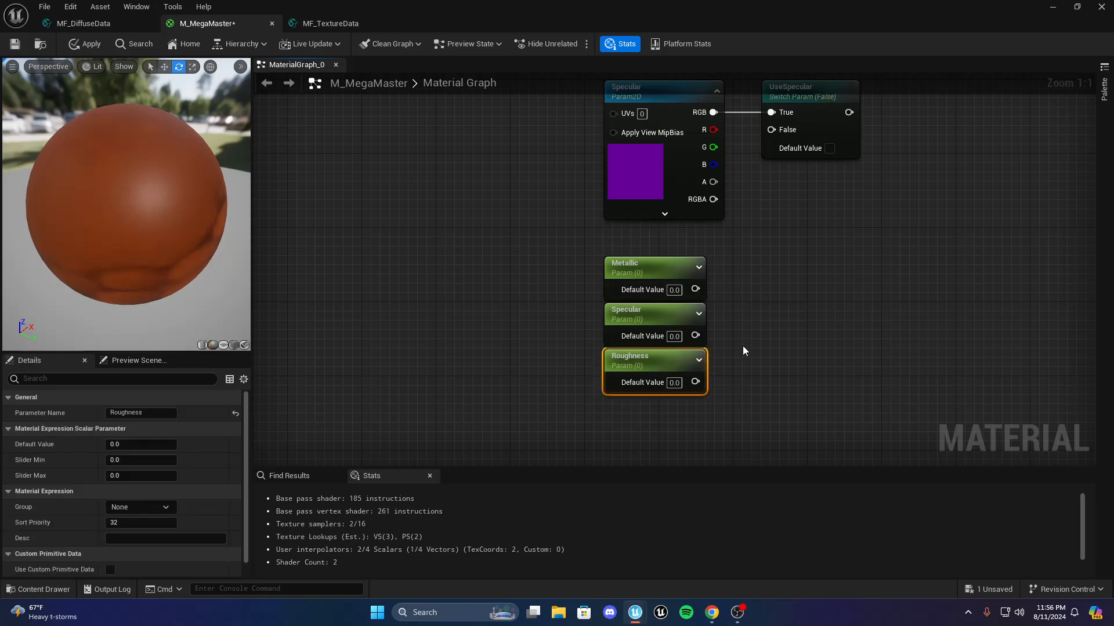
{"action": "left_click", "coordinate": [771, 298]}
Set the default values of the Specular and Roughness scalar parameters to 0.5
{"action": "right_click_drag", "start_coordinate": [775, 295], "coordinate": [613, 333]}
{"action": "left_click", "coordinate": [515, 329]}
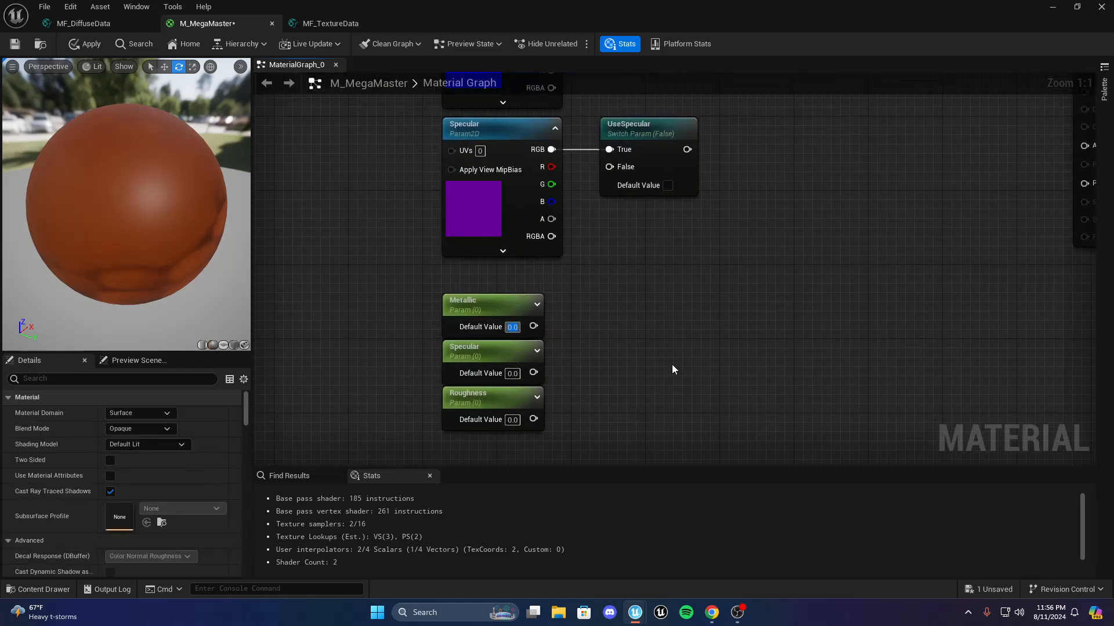
{"action": "left_click", "coordinate": [513, 373]}
{"action": "type", "text": "0.5"}
{"action": "left_click", "coordinate": [510, 419]}
{"action": "left_click", "coordinate": [645, 307]}
Delete the UseSpecular switch parameter from the graph
{"action": "right_click_drag", "start_coordinate": [645, 307], "coordinate": [602, 385]}
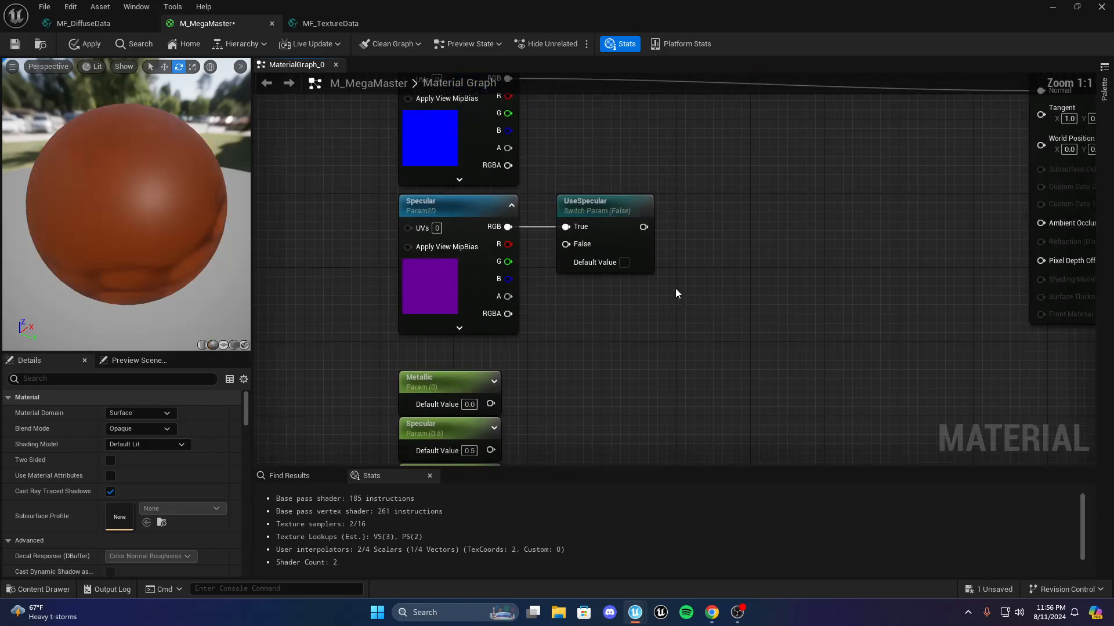
{"action": "right_click_drag", "start_coordinate": [677, 293], "coordinate": [604, 294]}
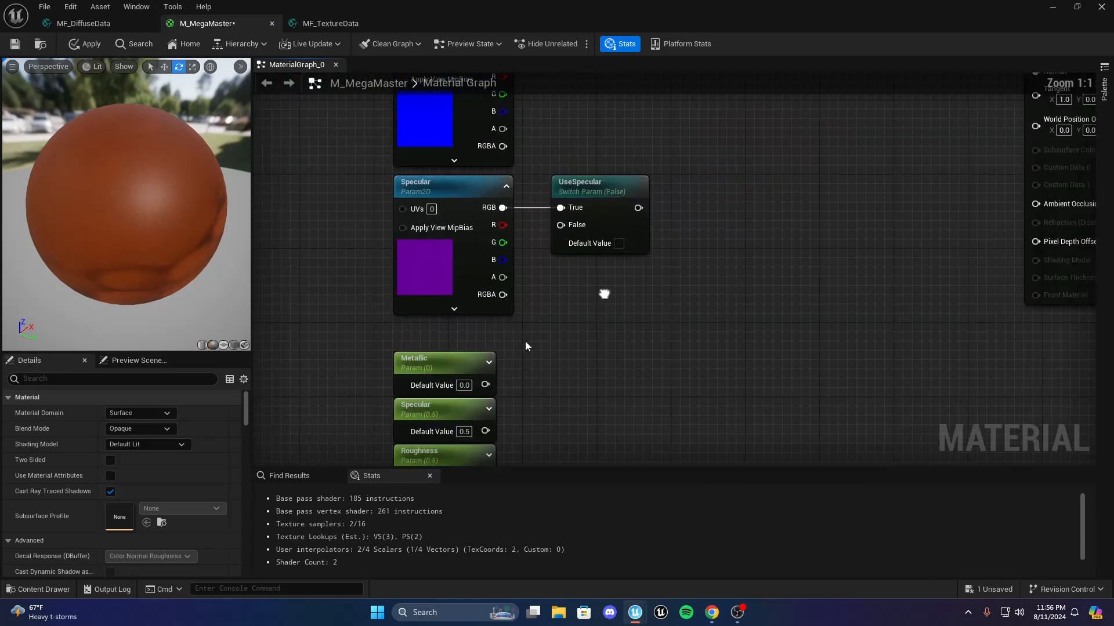
{"action": "right_click_drag", "start_coordinate": [526, 346], "coordinate": [700, 268]}
{"action": "scroll", "coordinate": [588, 283], "scroll_direction": "down", "scroll_amount": 3}
{"action": "scroll", "coordinate": [538, 376], "scroll_direction": "up", "scroll_amount": 3}
{"action": "left_click", "coordinate": [592, 203]}
{"action": "key", "text": "Delete"}
{"action": "right_click", "coordinate": [639, 212]}
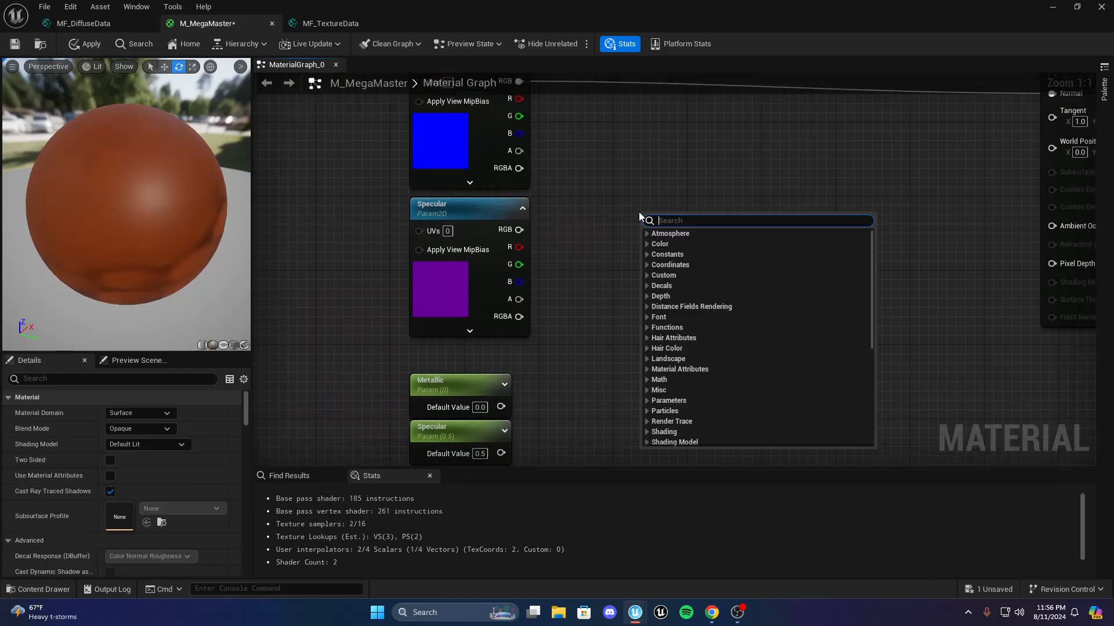
{"action": "type", "text": "stat"}
{"action": "left_click", "coordinate": [714, 254]}
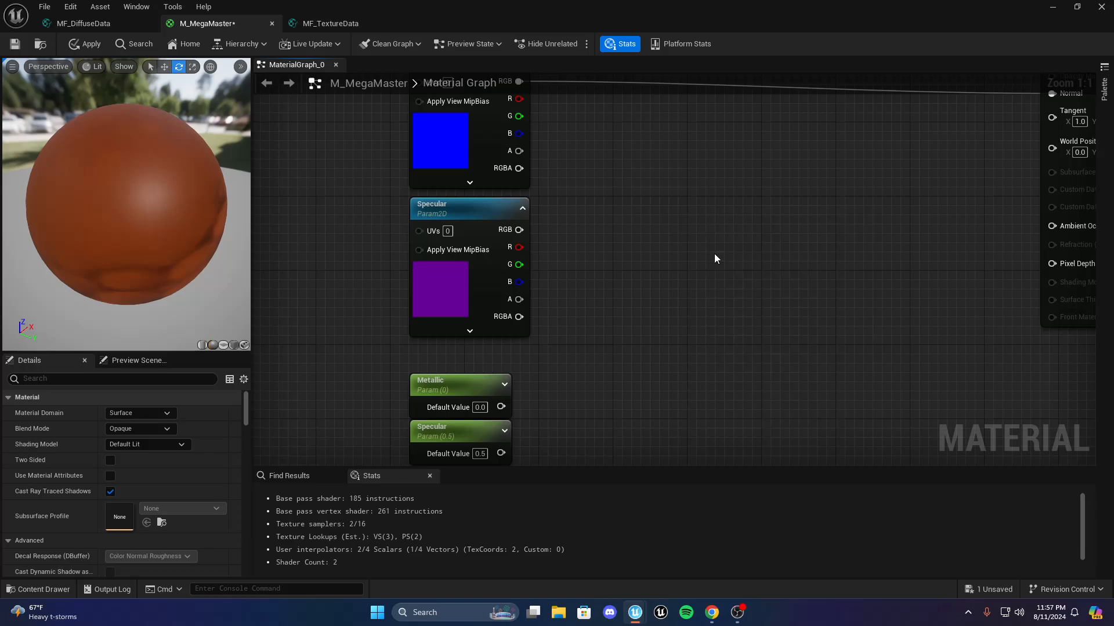
{"action": "right_click_drag", "start_coordinate": [715, 259], "coordinate": [690, 299]}
{"action": "left_click_drag", "start_coordinate": [496, 278], "coordinate": [623, 285]}
{"action": "scroll", "coordinate": [643, 367], "scroll_direction": "down", "scroll_amount": 1}
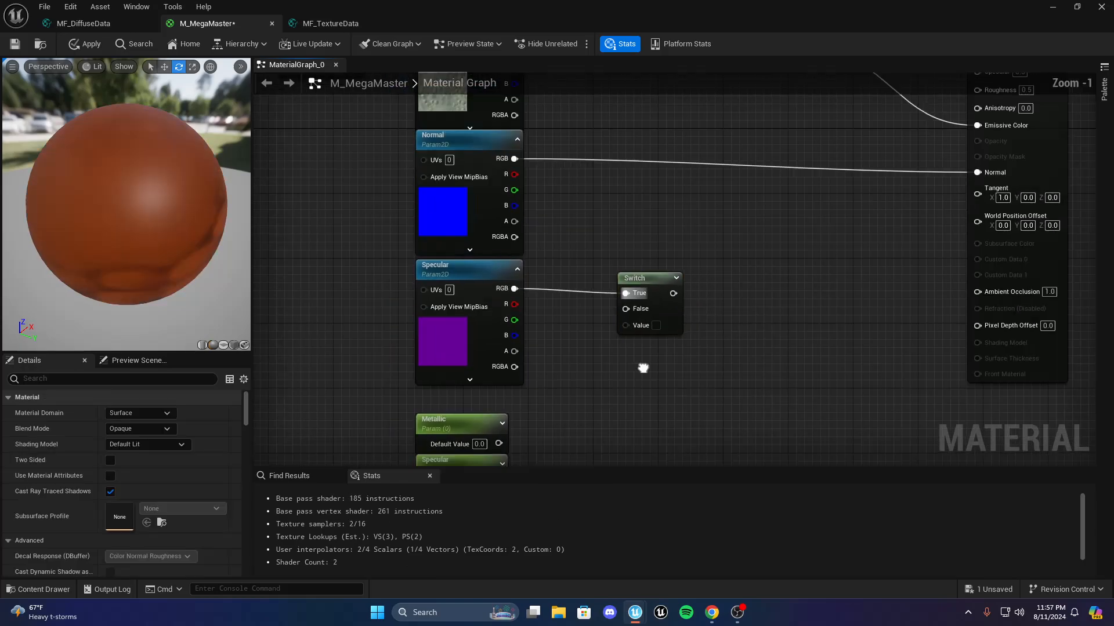
{"action": "scroll", "coordinate": [643, 368], "scroll_direction": "up", "scroll_amount": 1}
{"action": "left_click", "coordinate": [722, 316]}
{"action": "key", "text": "Delete"}
{"action": "right_click", "coordinate": [653, 281]}
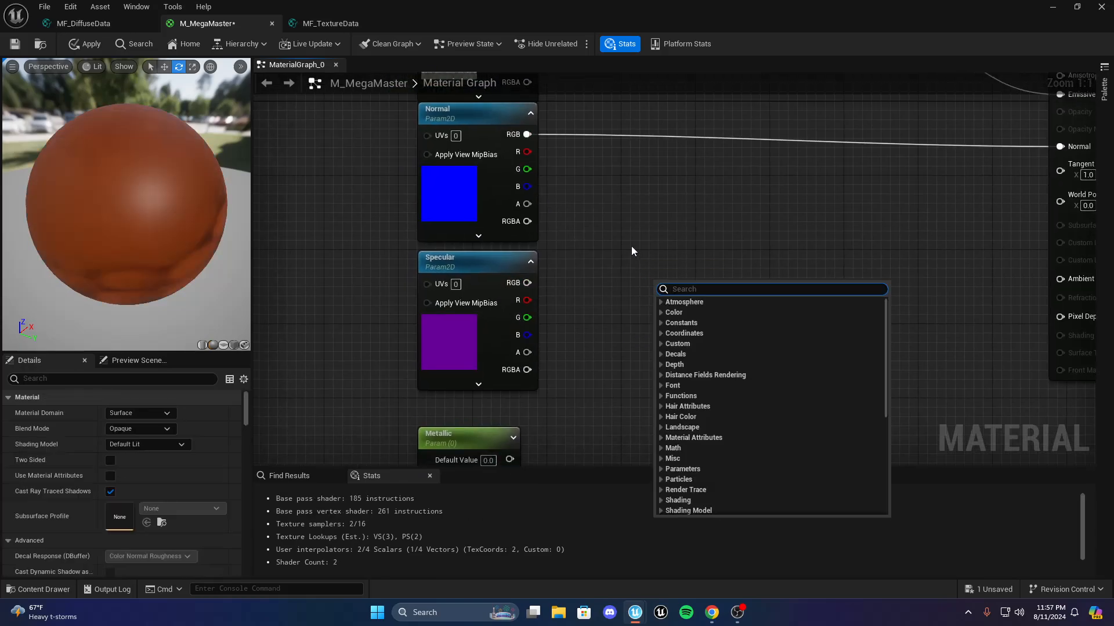
{"action": "right_click_drag", "start_coordinate": [631, 250], "coordinate": [533, 241]}
Add a StaticSwitch node beside the Specular texture node and connect the texture's RGB output to its True input
{"action": "right_click", "coordinate": [514, 273]}
{"action": "type", "text": "stat"}
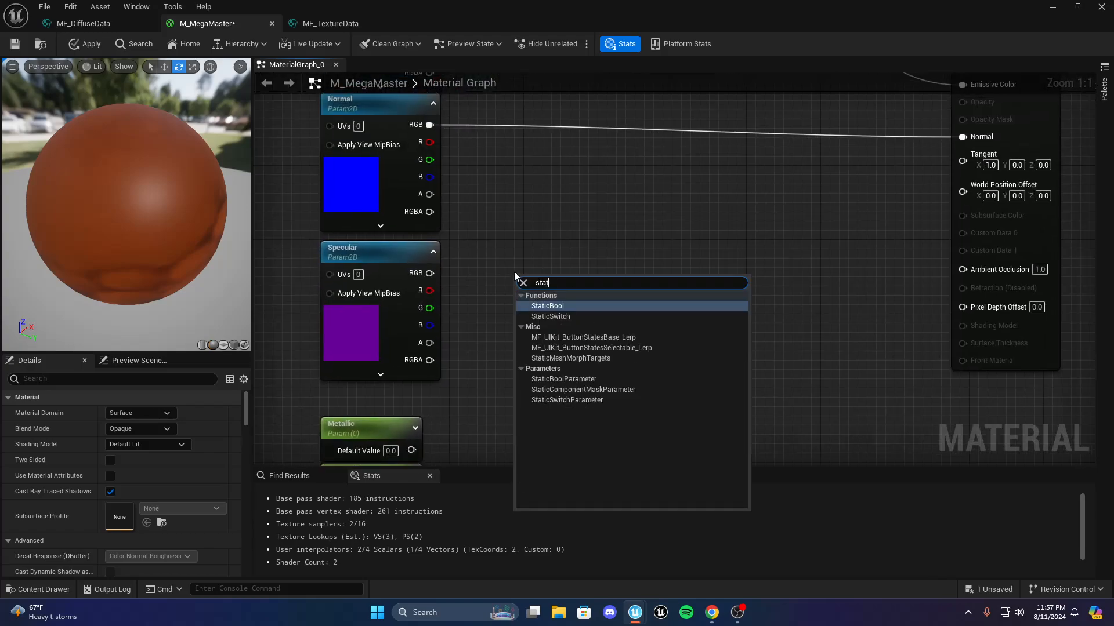
{"action": "left_click", "coordinate": [558, 314]}
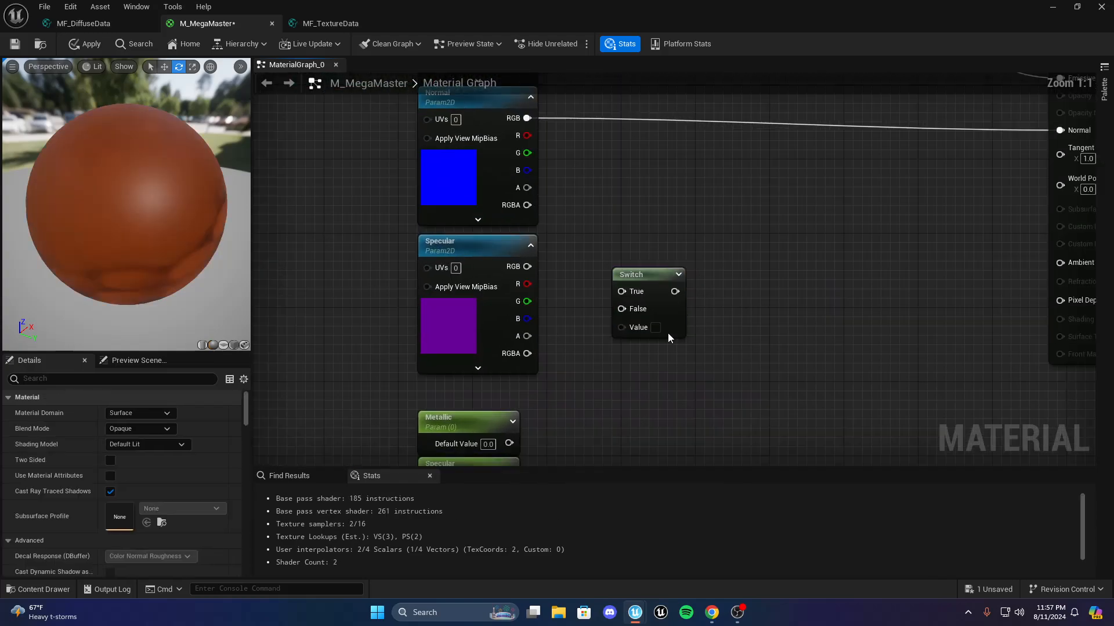
{"action": "right_click_drag", "start_coordinate": [668, 337], "coordinate": [698, 265]}
{"action": "left_click_drag", "start_coordinate": [615, 223], "coordinate": [725, 250]}
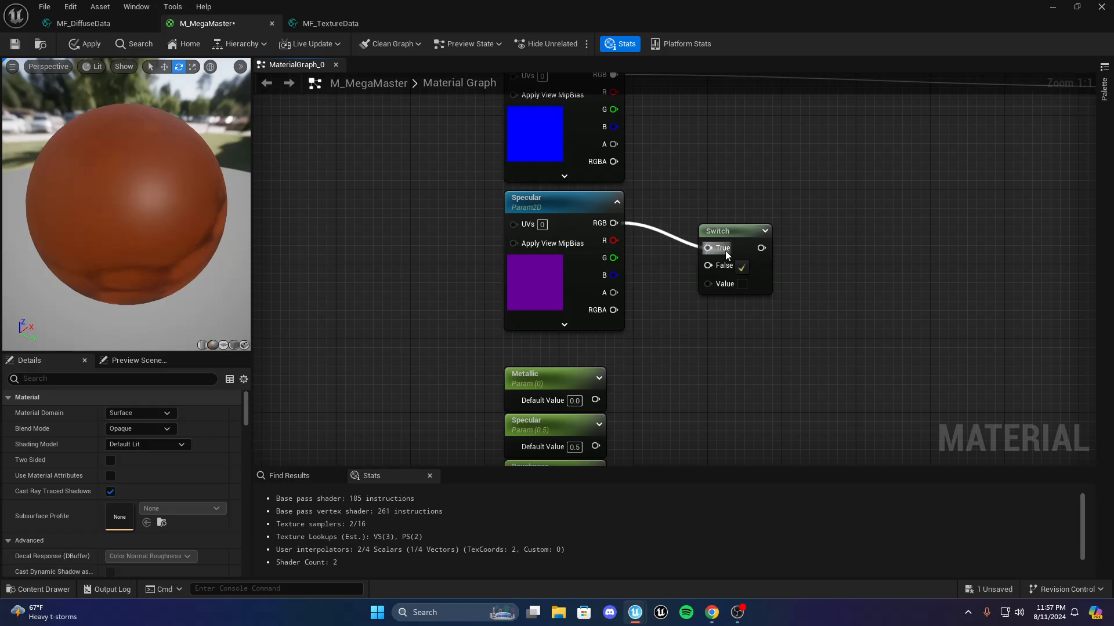
Connect the static switch's output to the material's Metallic input and align the switch with the Specular texture node
{"action": "right_click_drag", "start_coordinate": [725, 251], "coordinate": [623, 346]}
{"action": "left_click_drag", "start_coordinate": [562, 331], "coordinate": [984, 181]}
{"action": "right_click_drag", "start_coordinate": [649, 444], "coordinate": [735, 214]}
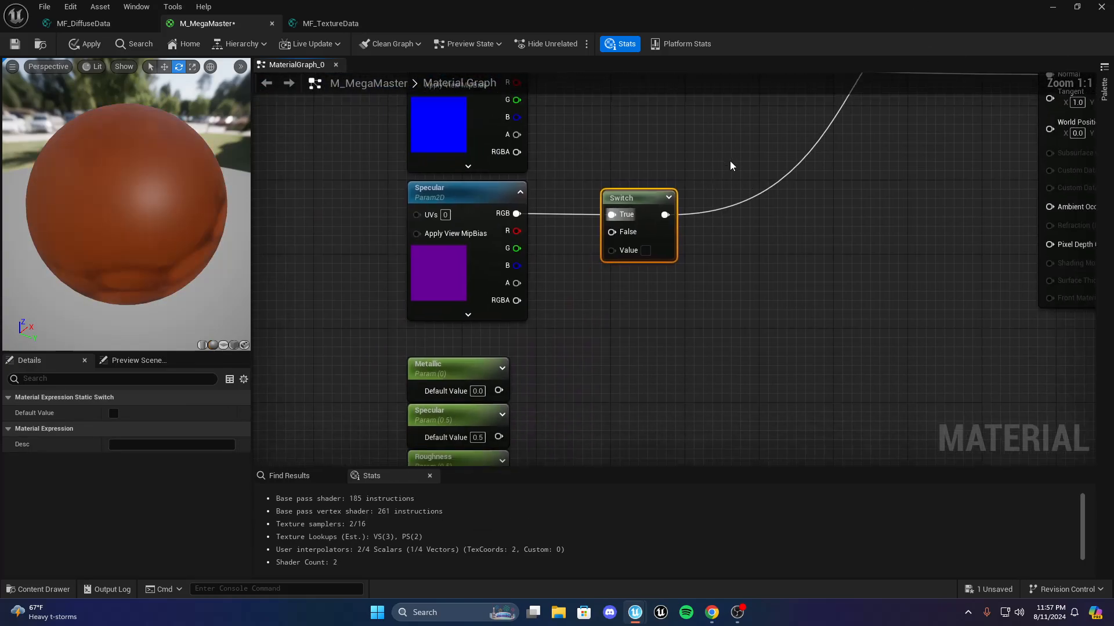
{"action": "left_click", "coordinate": [731, 164]}
Connect the Metallic scalar parameter's output to the static switch's False input
{"action": "right_click_drag", "start_coordinate": [648, 249], "coordinate": [720, 203]}
{"action": "left_click_drag", "start_coordinate": [563, 346], "coordinate": [682, 186]}
{"action": "scroll", "coordinate": [603, 302], "scroll_direction": "down", "scroll_amount": 4}
{"action": "scroll", "coordinate": [516, 359], "scroll_direction": "up", "scroll_amount": 4}
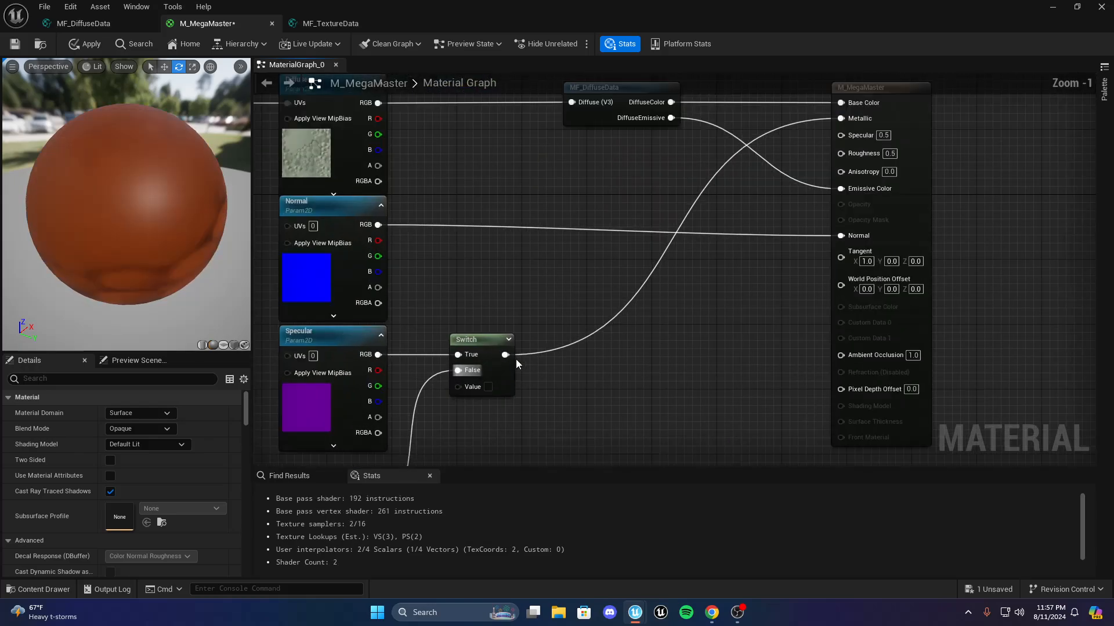
Duplicate the static switch and place the copy below the original, beside the Specular texture node
{"action": "right_click_drag", "start_coordinate": [544, 369], "coordinate": [635, 286]}
{"action": "right_click_drag", "start_coordinate": [565, 282], "coordinate": [624, 234]}
{"action": "left_click", "coordinate": [624, 234]}
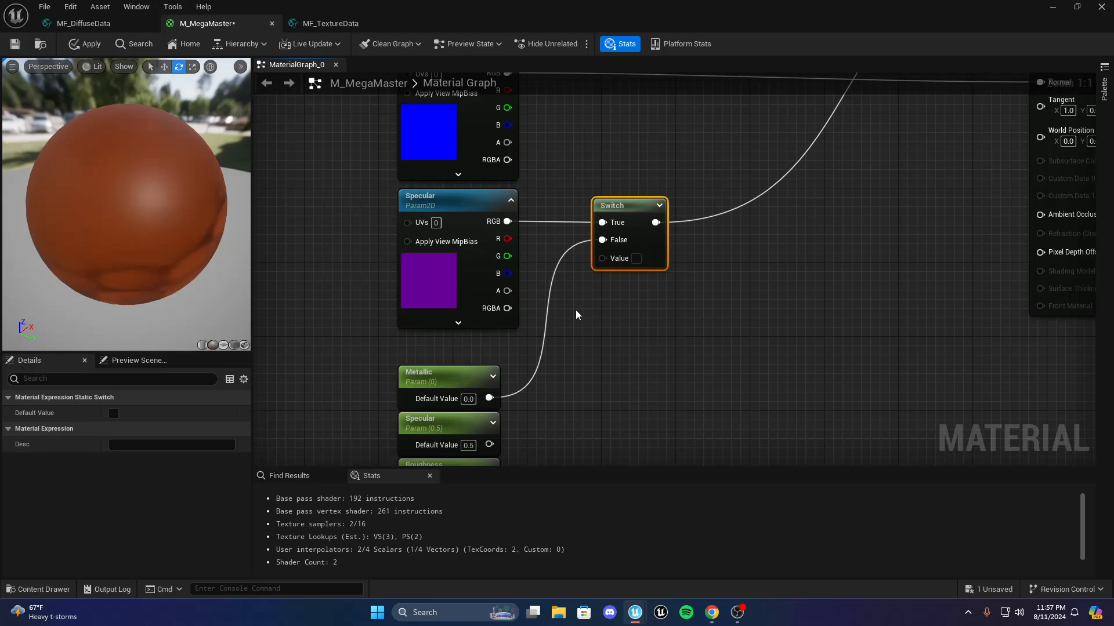
{"action": "key", "text": "ctrl+d"}
{"action": "left_click_drag", "start_coordinate": [507, 221], "coordinate": [586, 331]}
{"action": "left_click", "coordinate": [558, 287]}
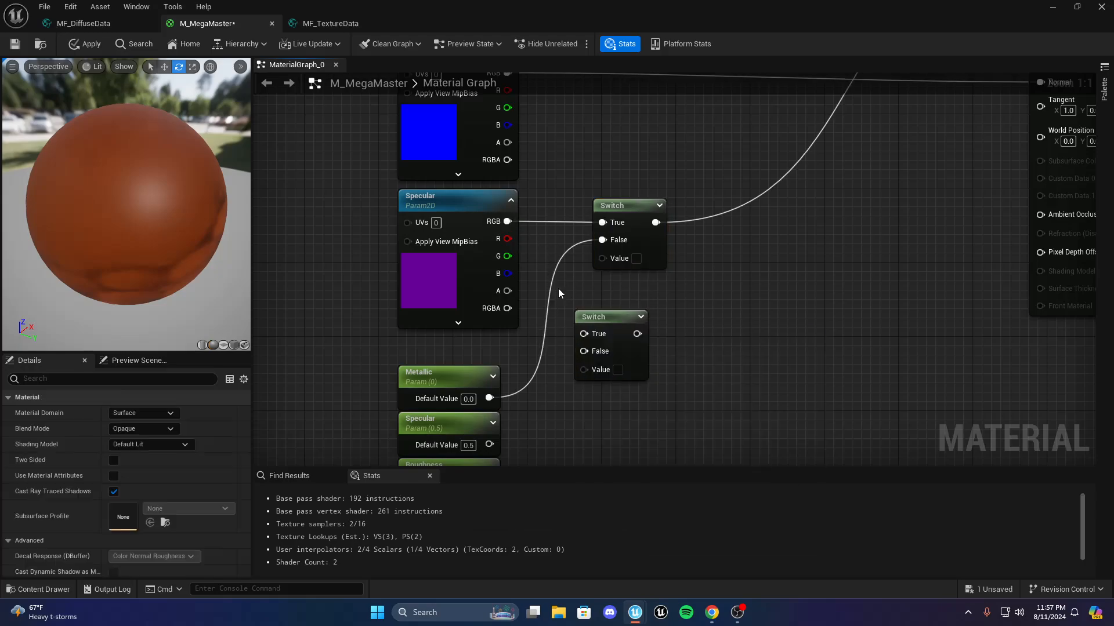
Connect the Specular texture's R output, instead of RGB, to the first switch's True input
{"action": "right_click_drag", "start_coordinate": [510, 230], "coordinate": [554, 305]}
{"action": "left_click", "coordinate": [621, 264]}
{"action": "left_click", "coordinate": [513, 304]}
{"action": "left_click_drag", "start_coordinate": [525, 294], "coordinate": [625, 277]}
{"action": "scroll", "coordinate": [551, 325], "scroll_direction": "down", "scroll_amount": 4}
{"action": "right_click_drag", "start_coordinate": [488, 361], "coordinate": [474, 367]}
{"action": "scroll", "coordinate": [473, 366], "scroll_direction": "up", "scroll_amount": 4}
{"action": "right_click_drag", "start_coordinate": [767, 269], "coordinate": [643, 380]}
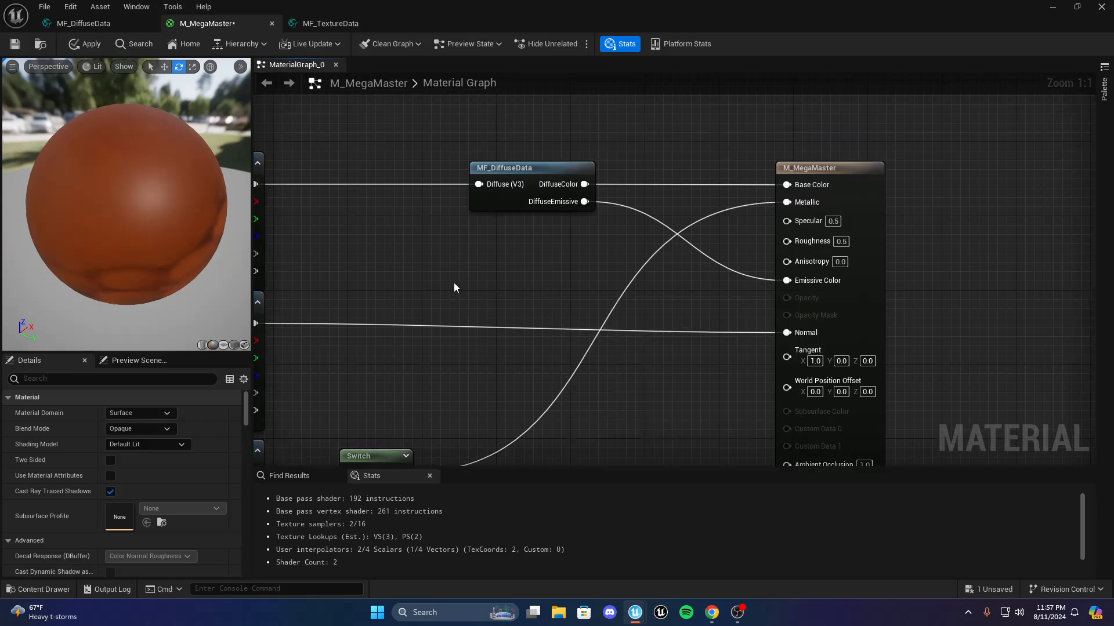
{"action": "right_click_drag", "start_coordinate": [455, 283], "coordinate": [507, 323]}
{"action": "key", "text": "v"}
{"action": "left_click", "coordinate": [514, 267]}
{"action": "left_click", "coordinate": [553, 335]}
{"action": "left_click", "coordinate": [639, 316]}
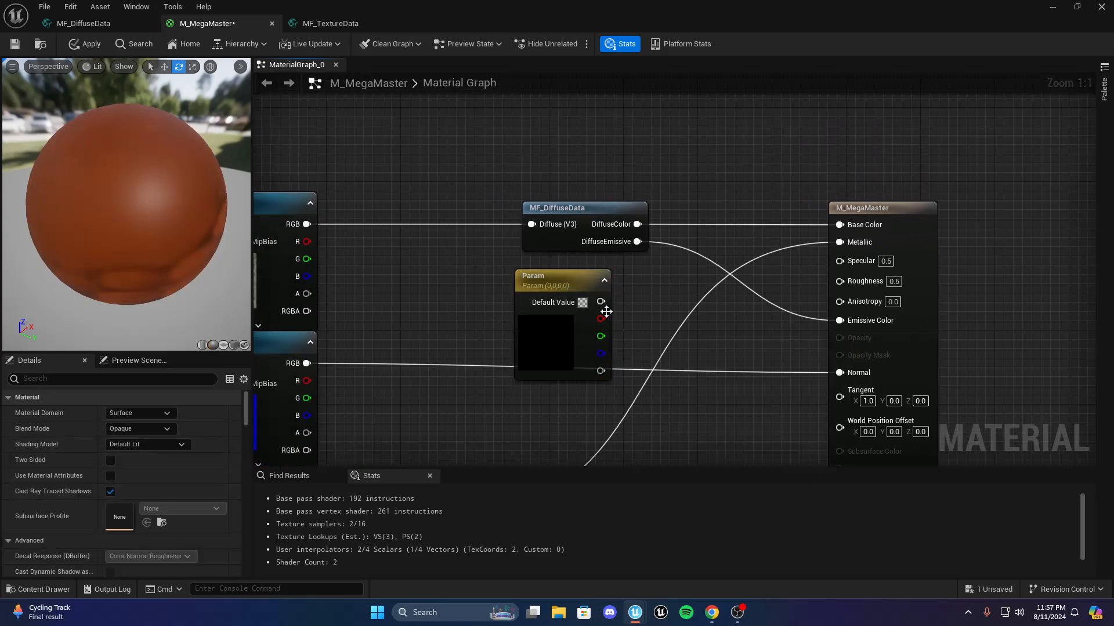
{"action": "left_click_drag", "start_coordinate": [601, 318], "coordinate": [667, 319]}
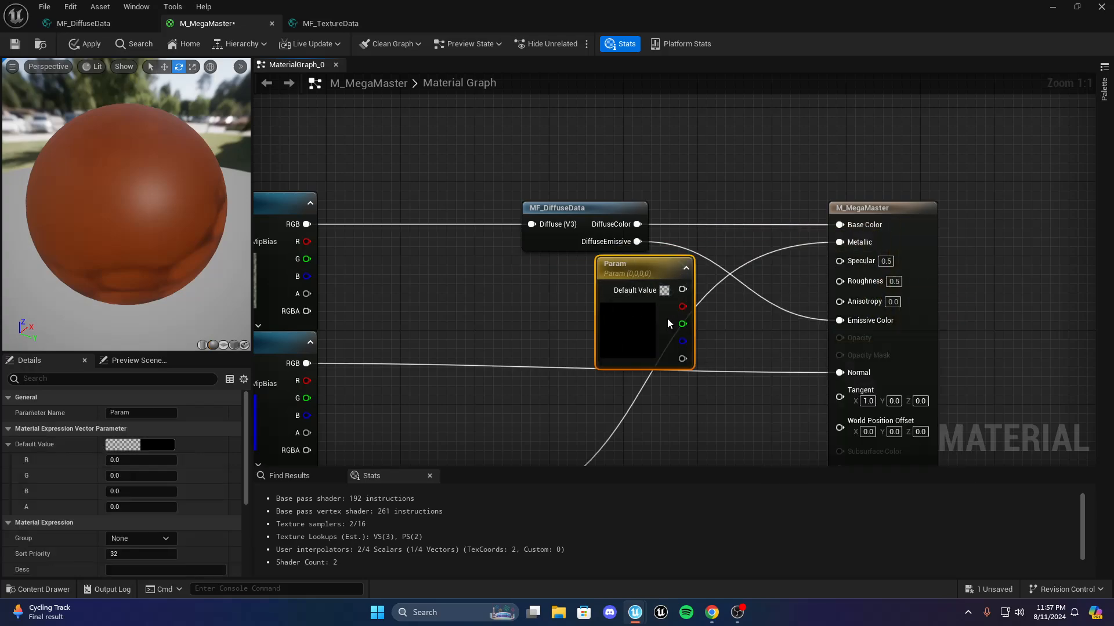
{"action": "key", "text": "Delete"}
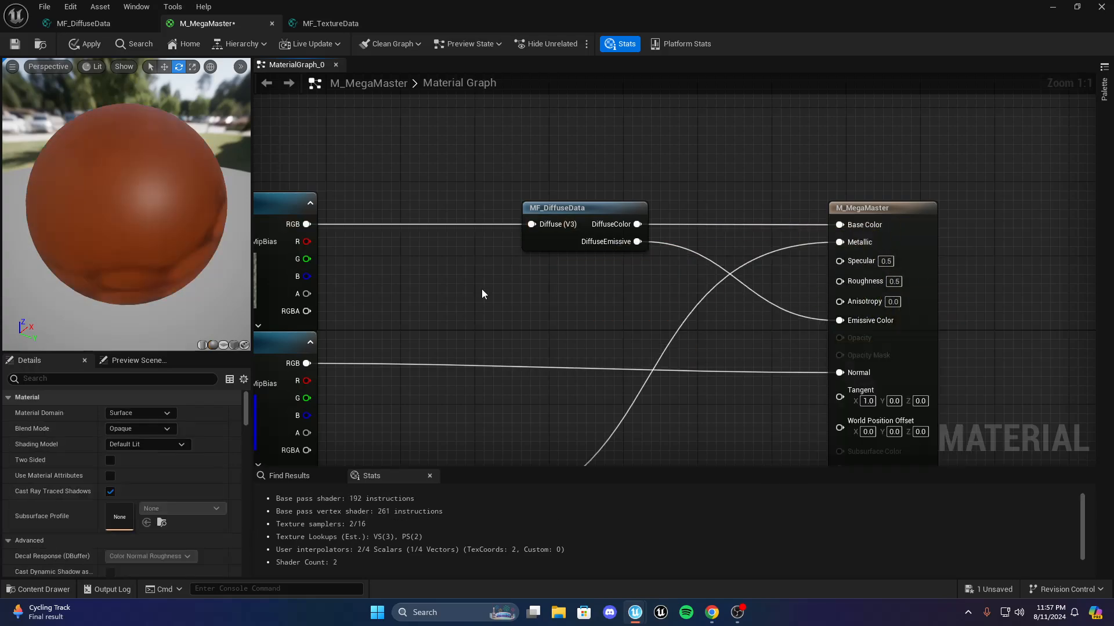
Connect the Specular texture's G output to the duplicated switch's True input
{"action": "scroll", "coordinate": [479, 293], "scroll_direction": "down", "scroll_amount": 2}
{"action": "right_click_drag", "start_coordinate": [480, 294], "coordinate": [661, 153]}
{"action": "scroll", "coordinate": [660, 153], "scroll_direction": "up", "scroll_amount": 3}
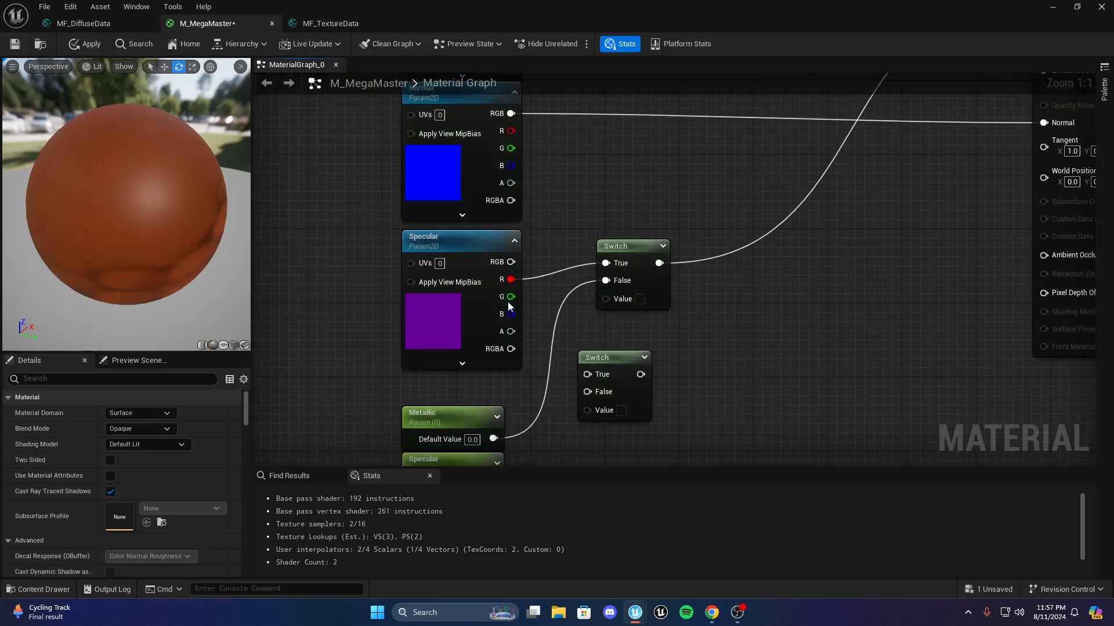
{"action": "left_click_drag", "start_coordinate": [511, 296], "coordinate": [587, 376]}
{"action": "right_click_drag", "start_coordinate": [547, 427], "coordinate": [602, 380]}
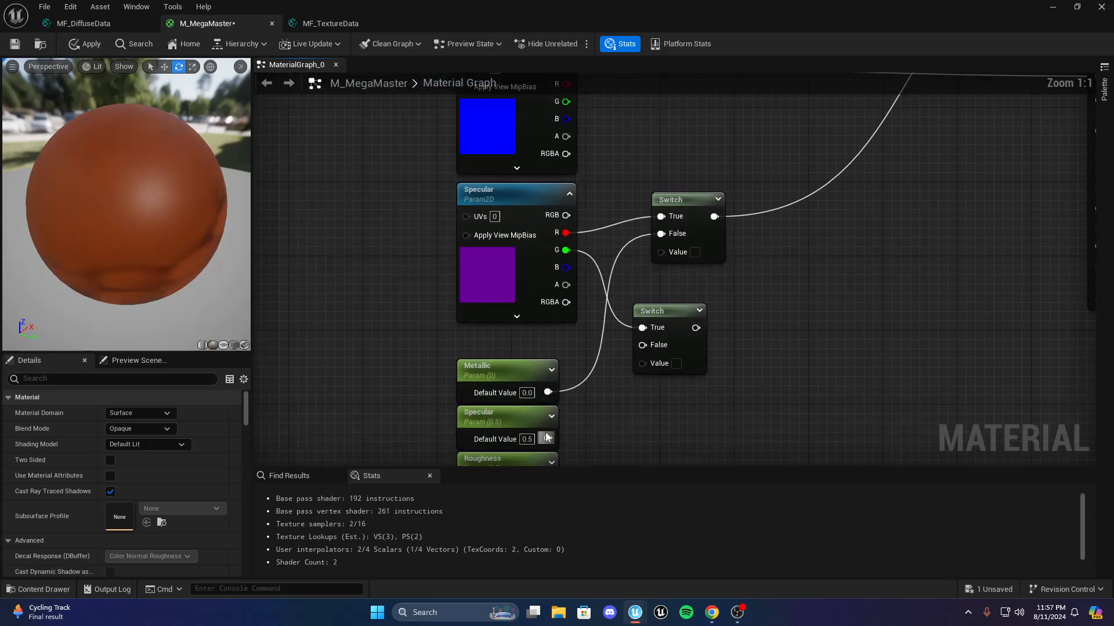
{"action": "left_click_drag", "start_coordinate": [546, 438], "coordinate": [654, 347]}
{"action": "right_click_drag", "start_coordinate": [655, 343], "coordinate": [604, 375]}
{"action": "right_click", "coordinate": [607, 375]}
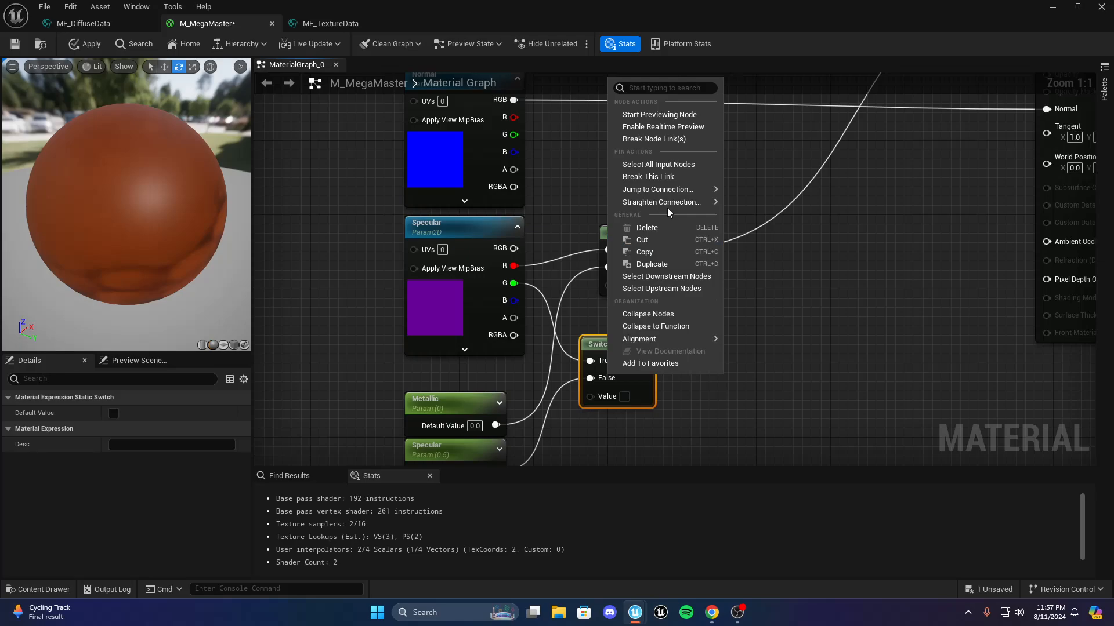
{"action": "left_click", "coordinate": [655, 177]}
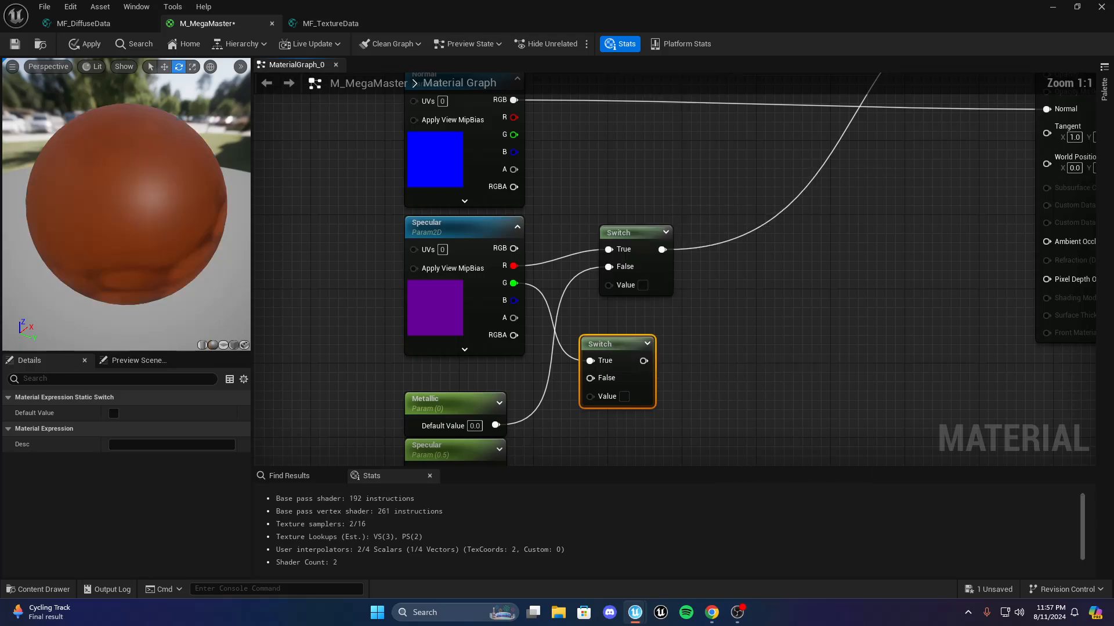
Connect the Roughness scalar to the second switch's False input and that switch's output to the material's Roughness input
{"action": "right_click_drag", "start_coordinate": [495, 464], "coordinate": [574, 374]}
{"action": "left_click_drag", "start_coordinate": [571, 413], "coordinate": [683, 285]}
{"action": "scroll", "coordinate": [683, 285], "scroll_direction": "down", "scroll_amount": 1}
{"action": "right_click_drag", "start_coordinate": [683, 285], "coordinate": [513, 407]}
{"action": "scroll", "coordinate": [513, 407], "scroll_direction": "up", "scroll_amount": 1}
{"action": "left_click_drag", "start_coordinate": [549, 388], "coordinate": [995, 162]}
Duplicate the Roughness switch and stack the three switches in a column, with the new copy in the middle
{"action": "scroll", "coordinate": [898, 227], "scroll_direction": "down", "scroll_amount": 1}
{"action": "right_click_drag", "start_coordinate": [817, 309], "coordinate": [849, 144]}
{"action": "scroll", "coordinate": [705, 329], "scroll_direction": "up", "scroll_amount": 1}
{"action": "right_click_drag", "start_coordinate": [652, 334], "coordinate": [684, 313]}
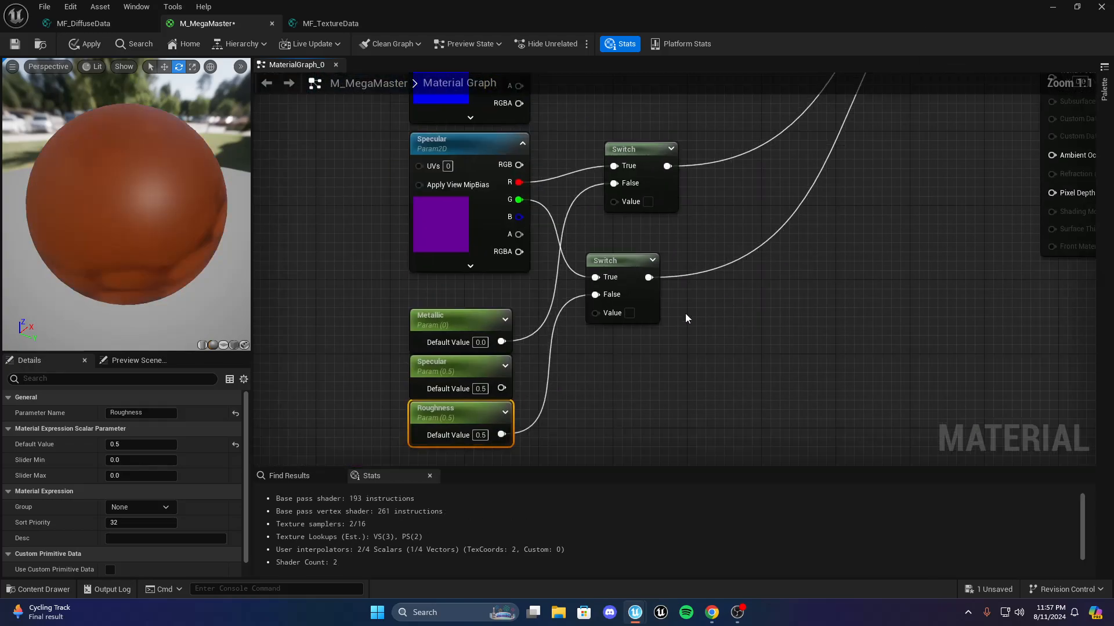
{"action": "left_click", "coordinate": [635, 279]}
{"action": "key", "text": "ctrl+d"}
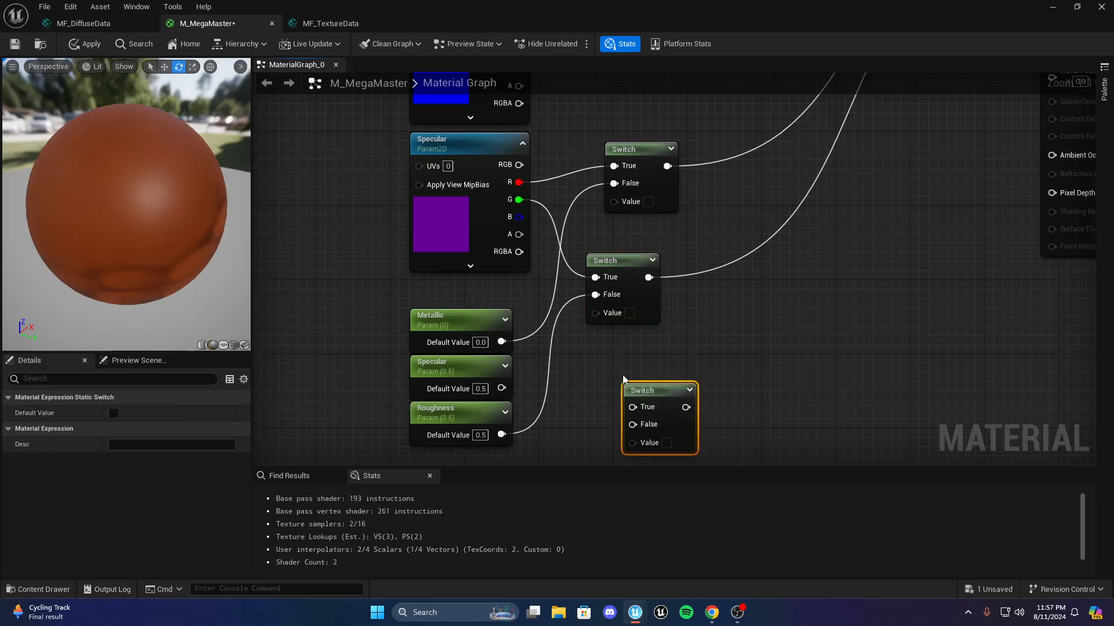
{"action": "left_click_drag", "start_coordinate": [625, 270], "coordinate": [643, 298]}
{"action": "left_click", "coordinate": [650, 366]}
{"action": "left_click_drag", "start_coordinate": [661, 411], "coordinate": [645, 244]}
{"action": "left_click_drag", "start_coordinate": [648, 296], "coordinate": [648, 315]}
{"action": "left_click", "coordinate": [574, 264]}
Wire the middle switch with the Specular texture's B output as True, the Specular scalar as False, and its output into the material's Specular input
{"action": "left_click_drag", "start_coordinate": [519, 217], "coordinate": [635, 250]}
{"action": "left_click_drag", "start_coordinate": [519, 217], "coordinate": [613, 240]}
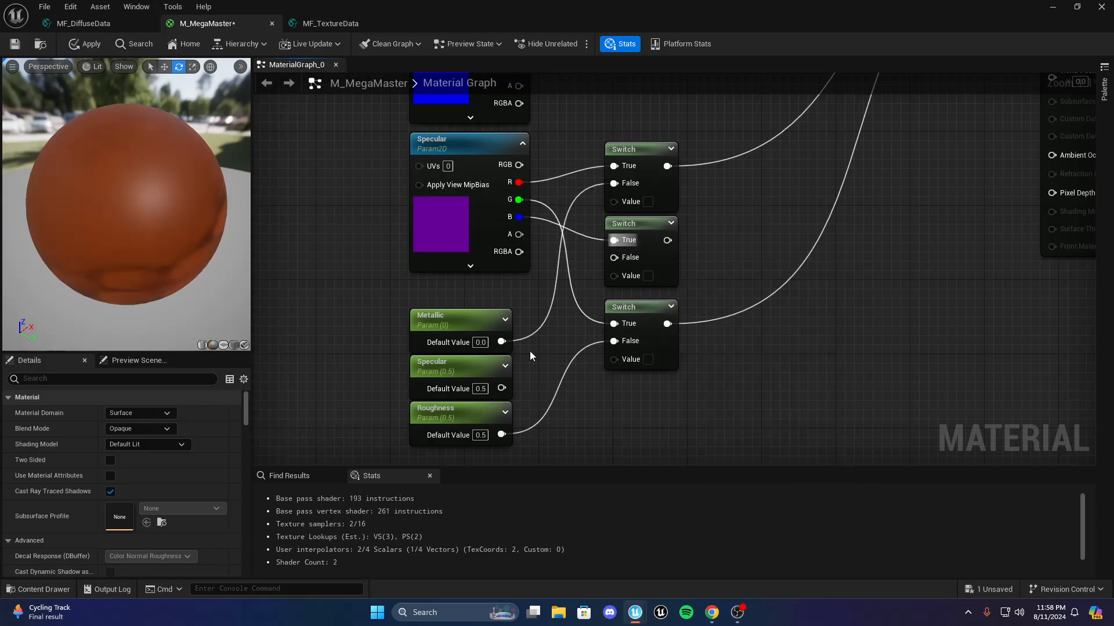
{"action": "left_click_drag", "start_coordinate": [501, 388], "coordinate": [1061, 189]}
{"action": "right_click_drag", "start_coordinate": [863, 315], "coordinate": [642, 221]}
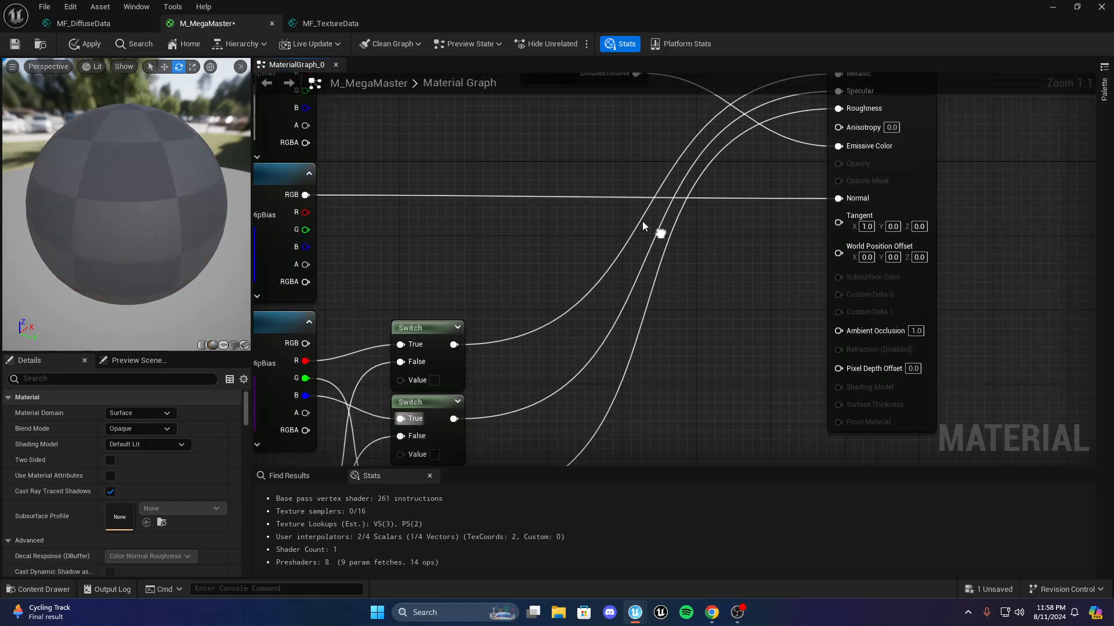
{"action": "scroll", "coordinate": [693, 252], "scroll_direction": "down", "scroll_amount": 6}
{"action": "scroll", "coordinate": [616, 243], "scroll_direction": "up", "scroll_amount": 4}
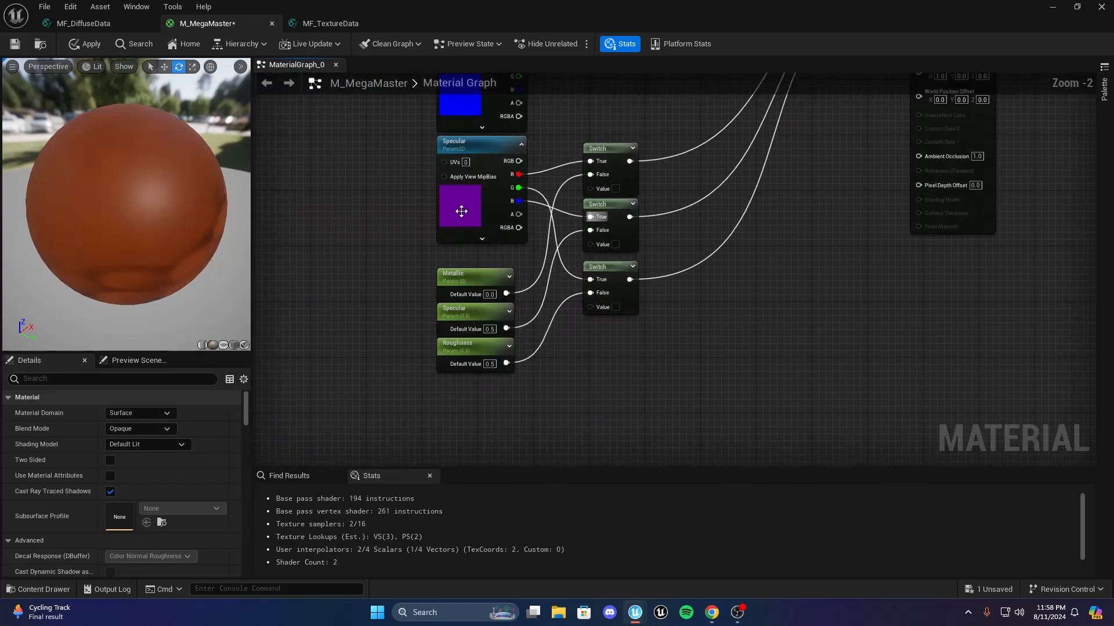
{"action": "right_click_drag", "start_coordinate": [461, 211], "coordinate": [444, 279]}
{"action": "scroll", "coordinate": [444, 280], "scroll_direction": "up", "scroll_amount": 2}
{"action": "right_click", "coordinate": [587, 266]}
{"action": "right_click", "coordinate": [676, 172]}
{"action": "right_click_drag", "start_coordinate": [594, 367], "coordinate": [599, 377]}
{"action": "type", "text": "stat"}
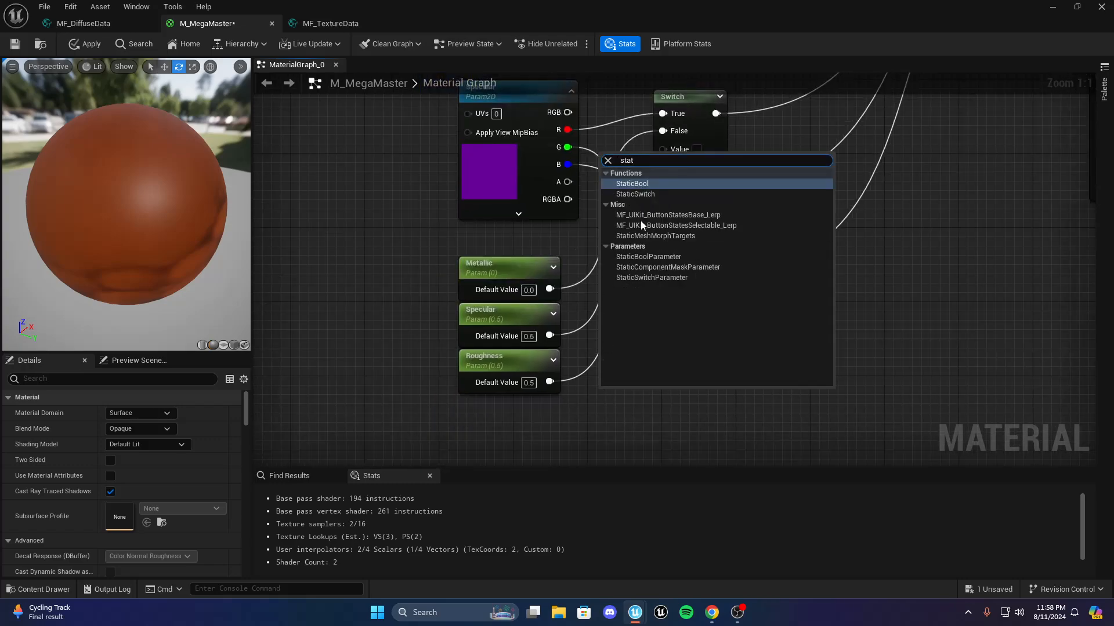
{"action": "left_click", "coordinate": [644, 184]}
{"action": "right_click_drag", "start_coordinate": [651, 392], "coordinate": [498, 337]}
{"action": "left_click", "coordinate": [485, 310]}
{"action": "left_click", "coordinate": [486, 341]}
{"action": "key", "text": "Delete"}
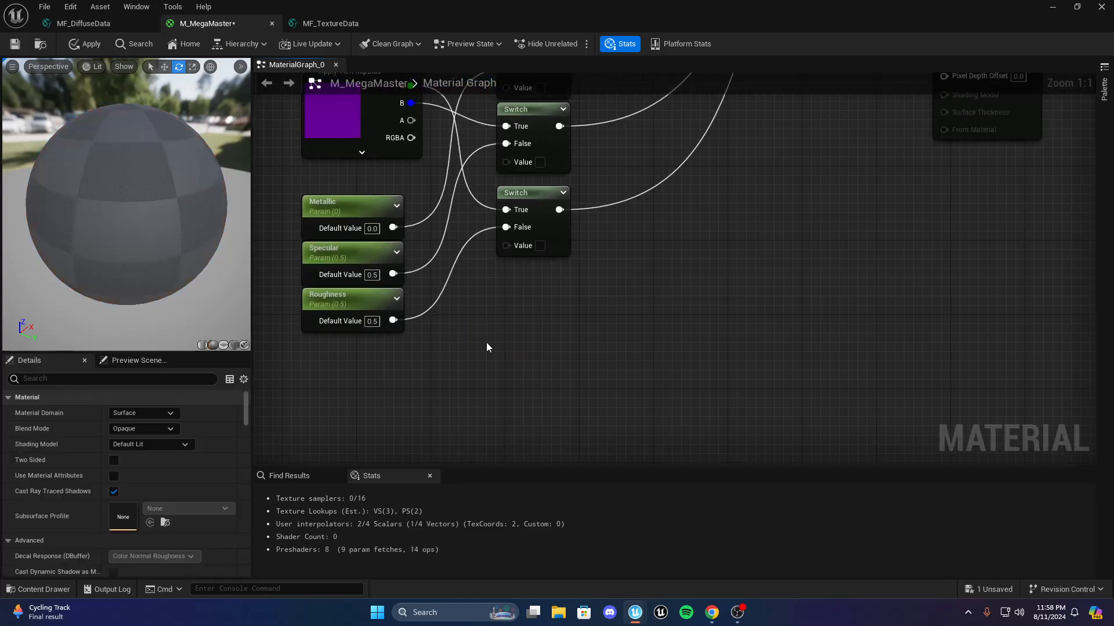
Add a StaticBoolParameter below the three switches and name it UseSpecular
{"action": "right_click", "coordinate": [491, 312]}
{"action": "type", "text": "stat"}
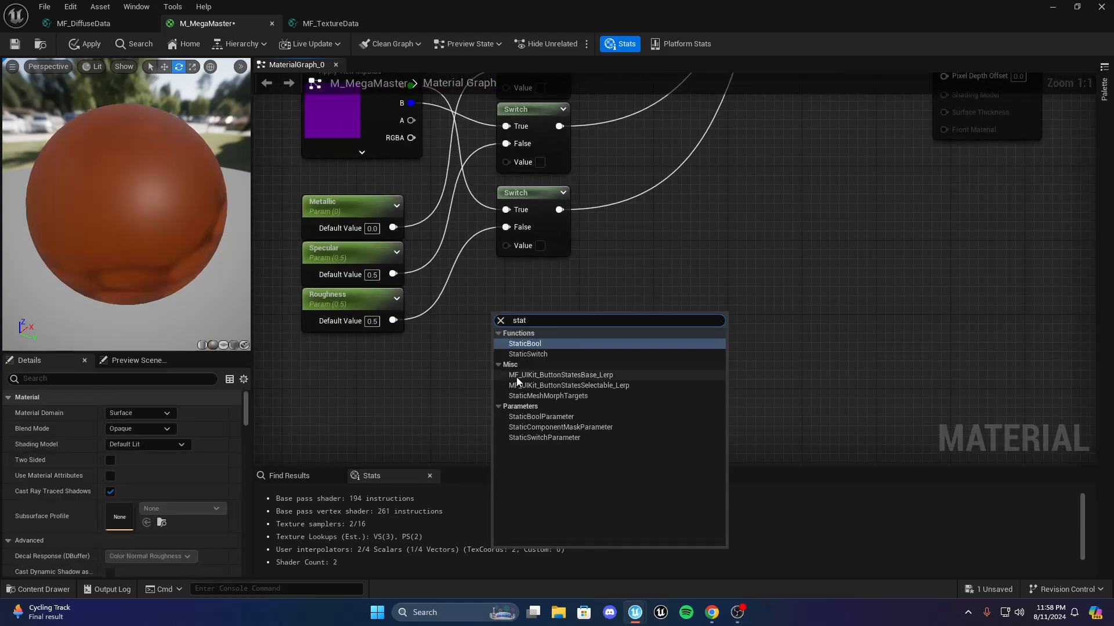
{"action": "left_click", "coordinate": [580, 417]}
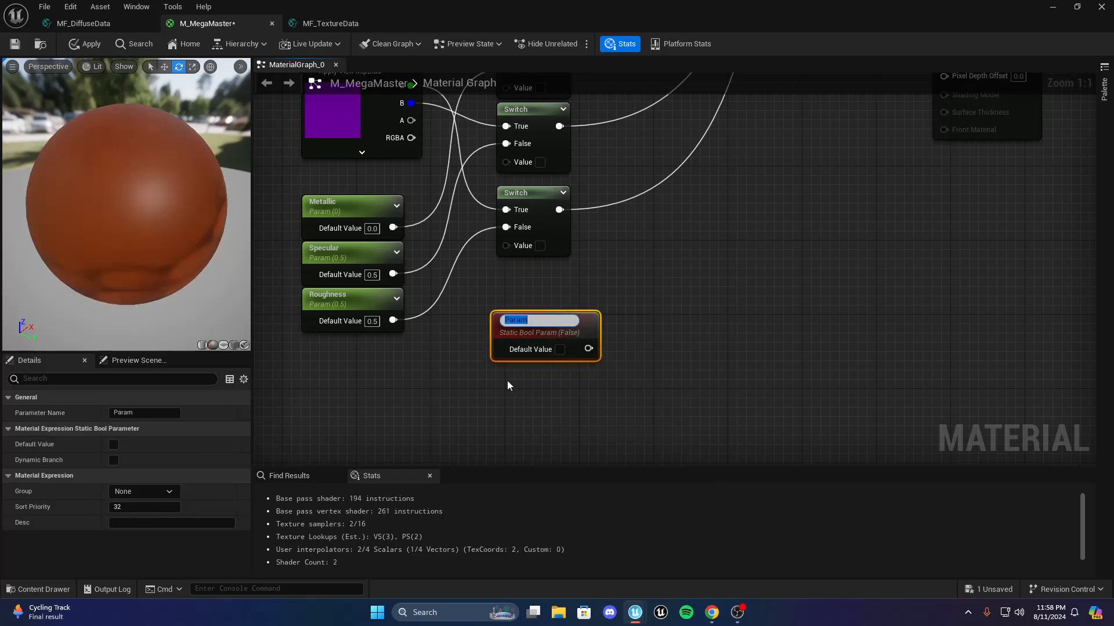
{"action": "type", "text": "UseSpecular"}
{"action": "key", "text": "Return"}
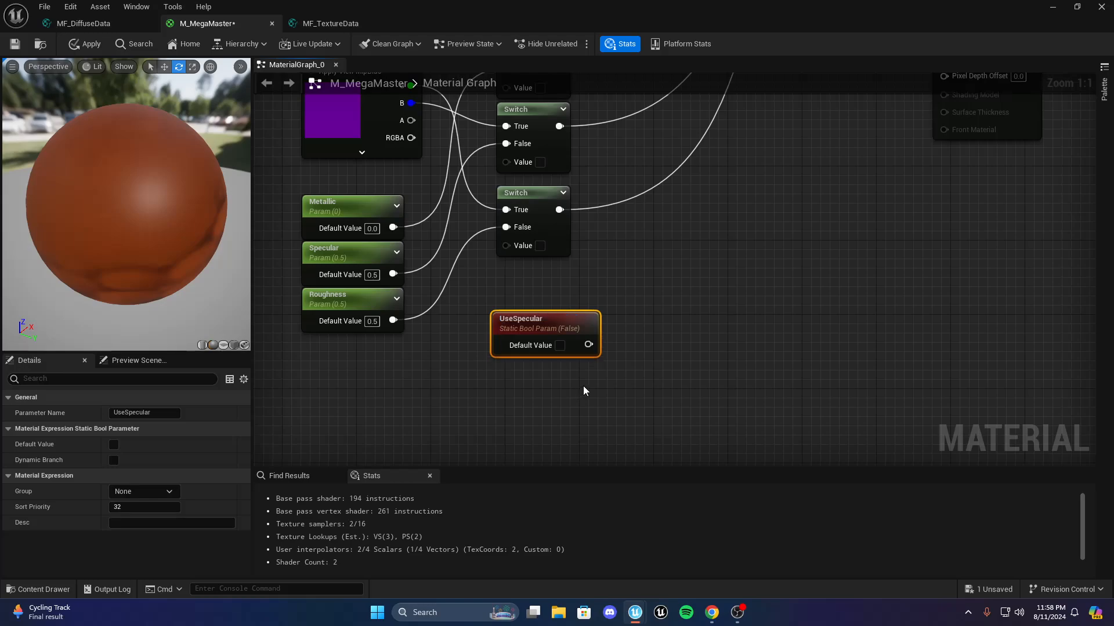
Assign the UseSpecular parameter to the group Specular
{"action": "left_click", "coordinate": [133, 491]}
{"action": "type", "text": "Specxu"}
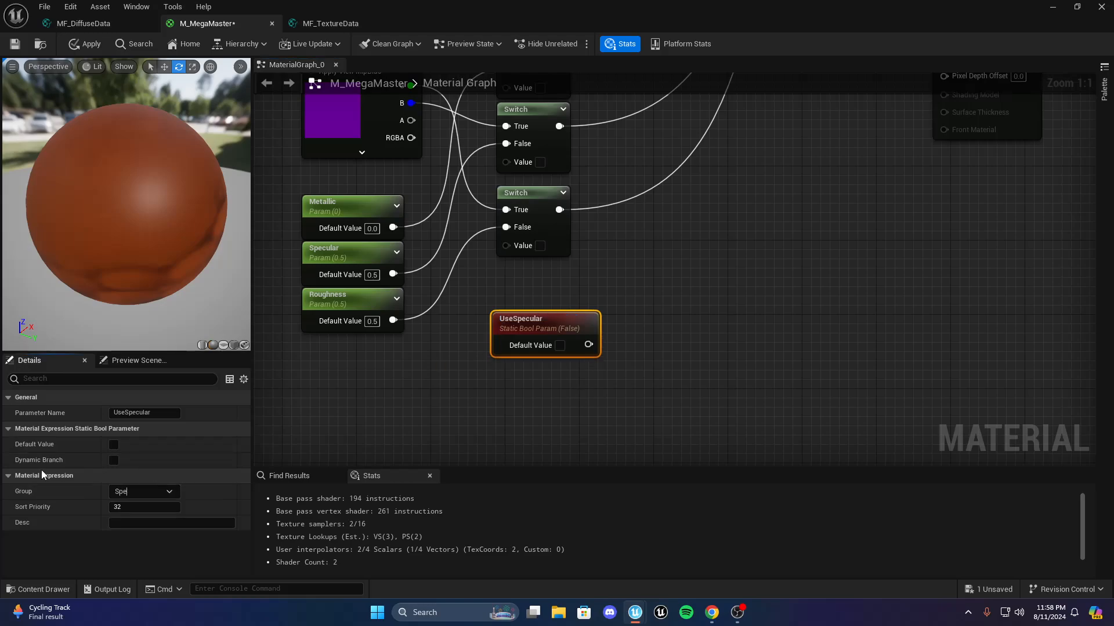
{"action": "key", "text": "BackSpace"}
{"action": "key", "text": "BackSpace"}
{"action": "type", "text": "ular"}
Move UseSpecular closer to the switches and connect its output to the Value input of all three
{"action": "right_click_drag", "start_coordinate": [572, 335], "coordinate": [570, 380]}
{"action": "left_click_drag", "start_coordinate": [569, 379], "coordinate": [504, 290]}
{"action": "left_click", "coordinate": [566, 354]}
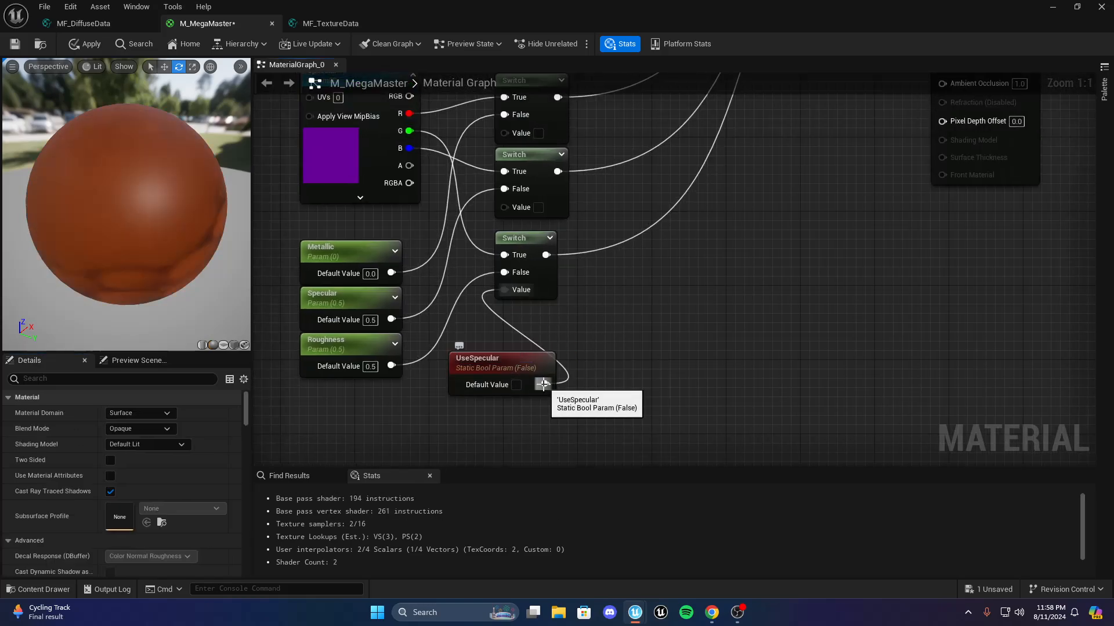
{"action": "left_click_drag", "start_coordinate": [543, 384], "coordinate": [510, 134]}
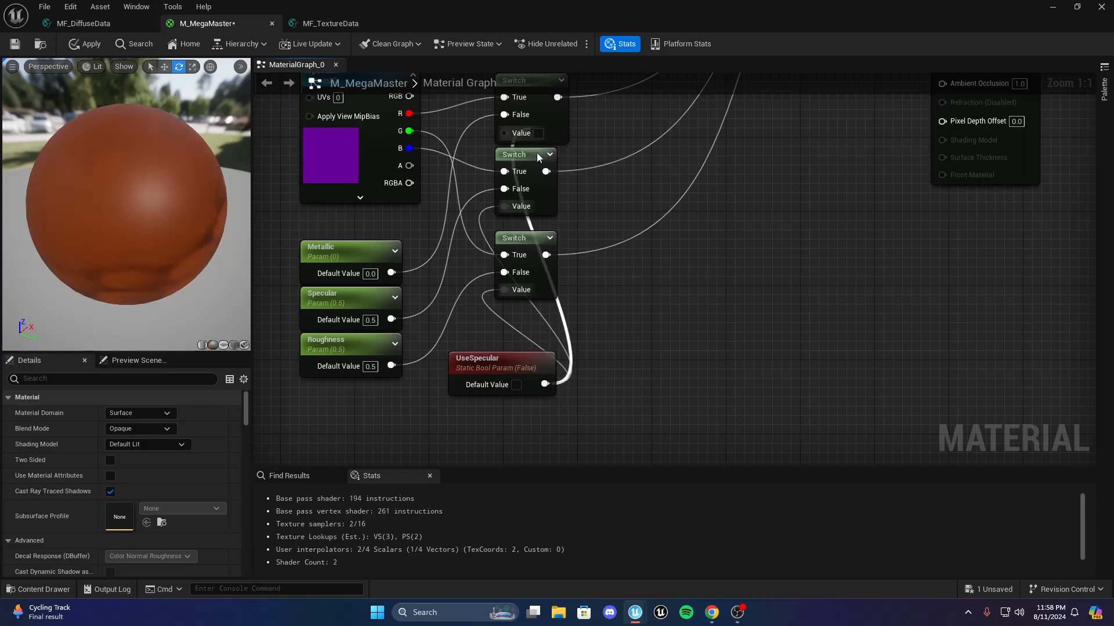
{"action": "scroll", "coordinate": [678, 325], "scroll_direction": "down", "scroll_amount": 3}
{"action": "scroll", "coordinate": [601, 259], "scroll_direction": "down", "scroll_amount": 1}
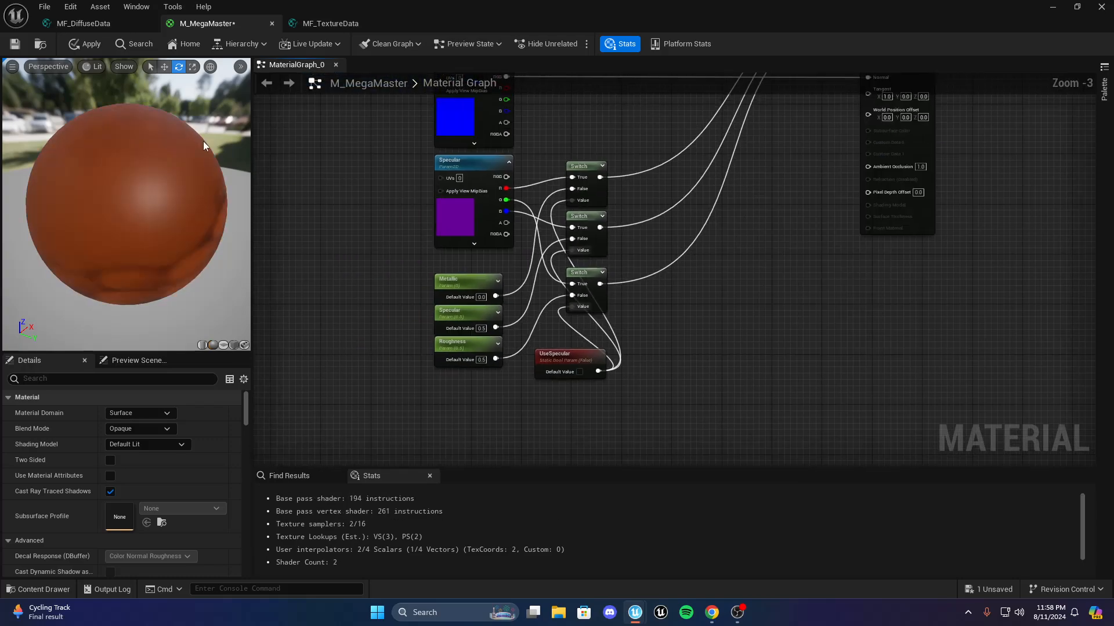
Apply the M_MegaMaster changes, then open the MF_DiffuseData function and apply its changes too
{"action": "left_click", "coordinate": [87, 44]}
{"action": "scroll", "coordinate": [600, 259], "scroll_direction": "down", "scroll_amount": 1}
{"action": "right_click_drag", "start_coordinate": [600, 259], "coordinate": [752, 377]}
{"action": "double_click", "coordinate": [811, 215]}
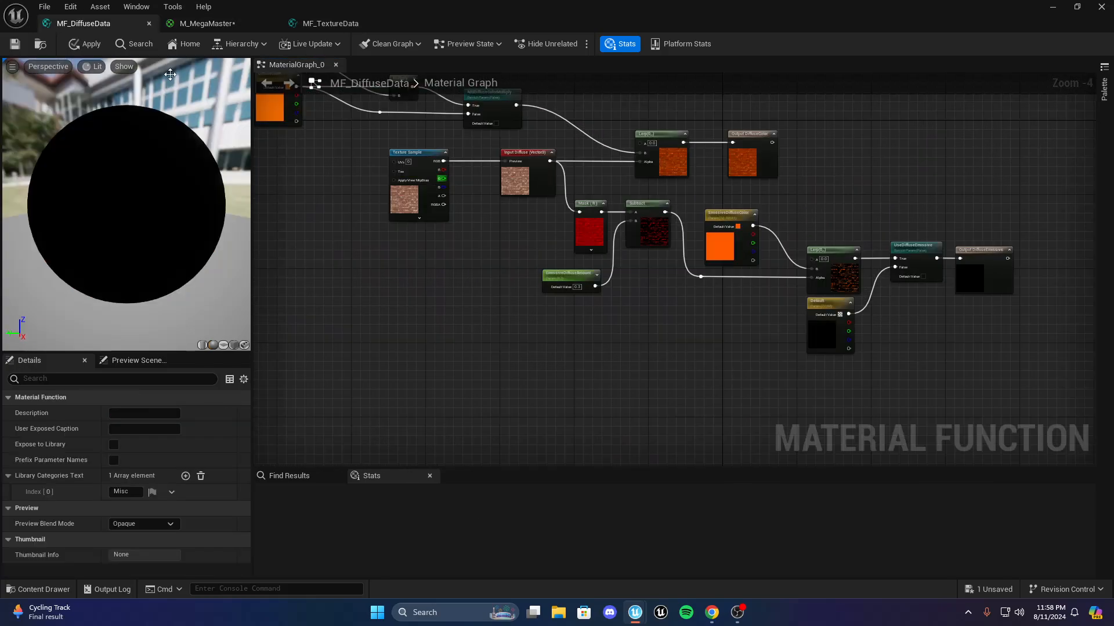
{"action": "left_click", "coordinate": [92, 46]}
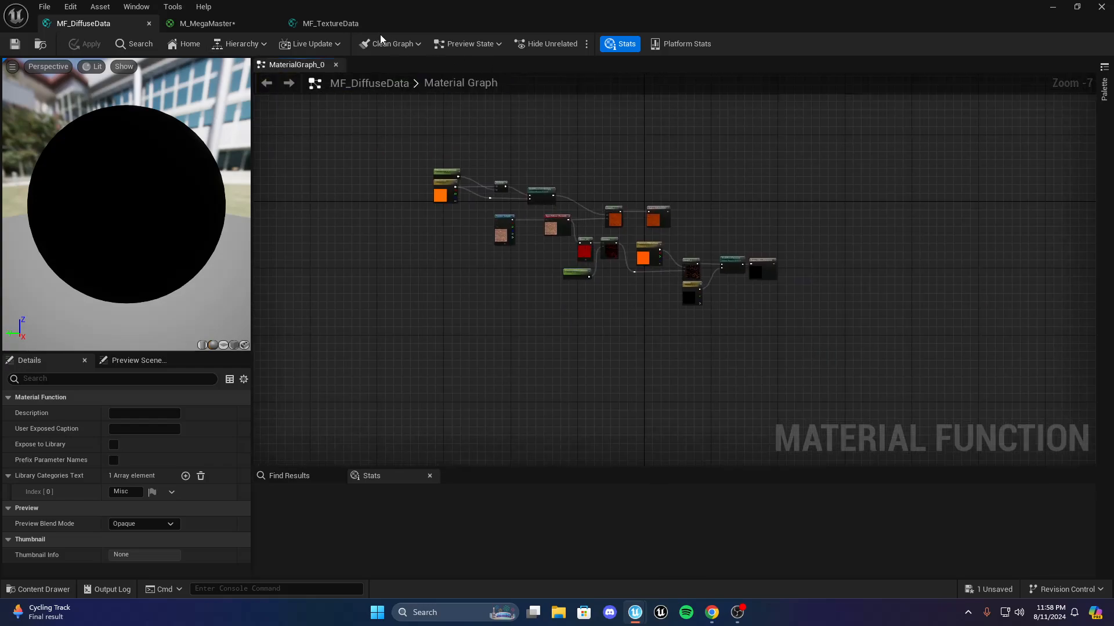
Create a material instance from M_MegaMaster in the MegaMix folder and open it to review its parameter groups
{"action": "left_click", "coordinate": [207, 24]}
{"action": "scroll", "coordinate": [542, 214], "scroll_direction": "down", "scroll_amount": 2}
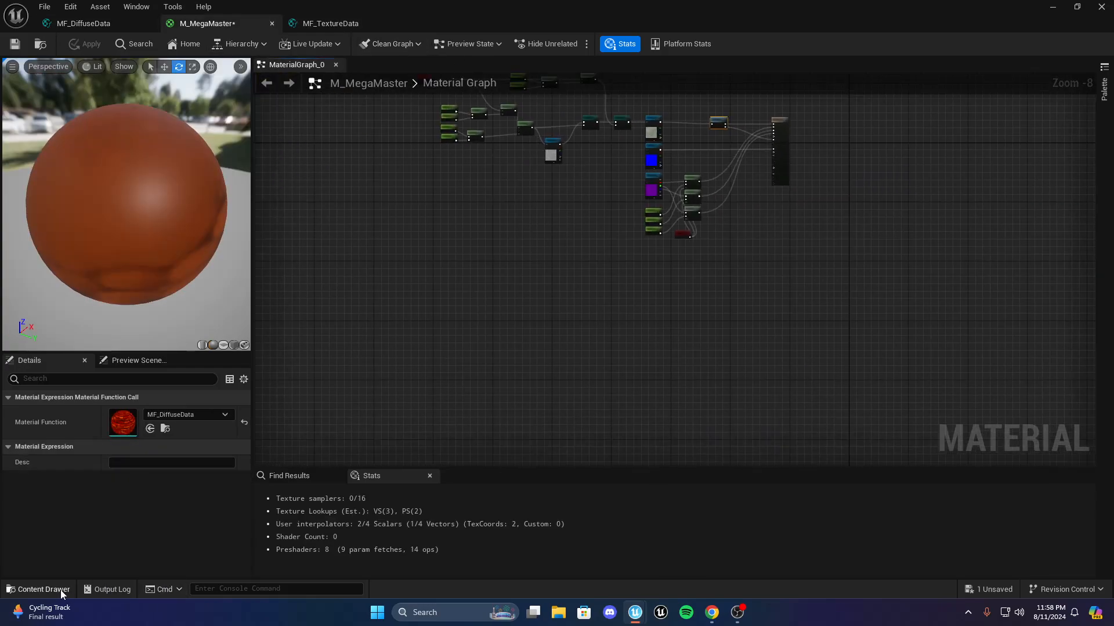
{"action": "left_click", "coordinate": [40, 589]}
{"action": "left_click", "coordinate": [332, 383]}
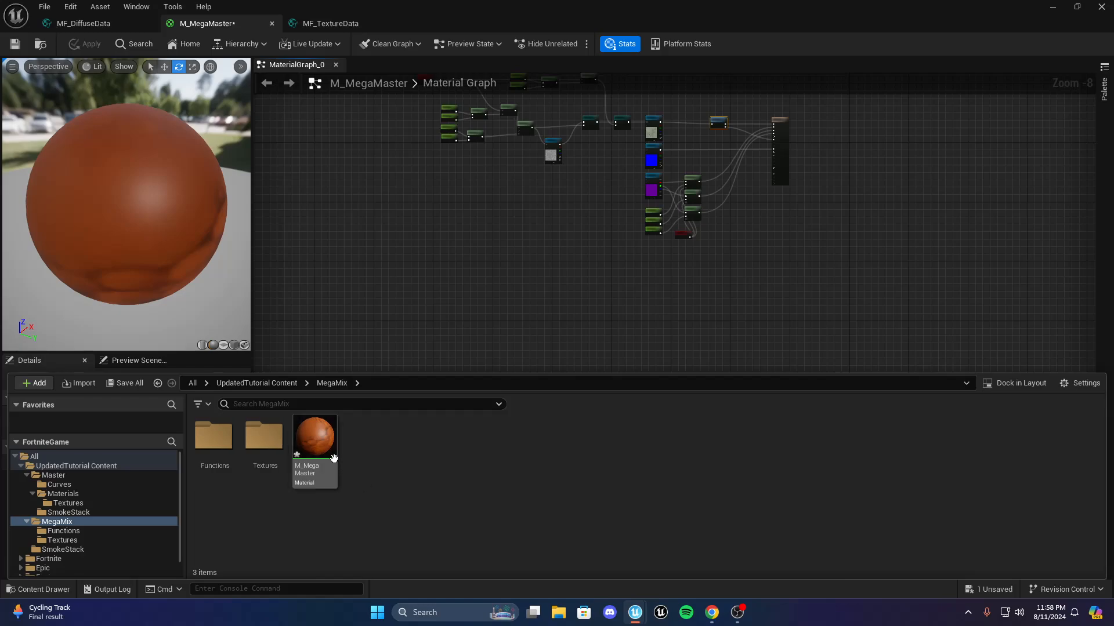
{"action": "right_click", "coordinate": [306, 432]}
{"action": "left_click", "coordinate": [375, 223]}
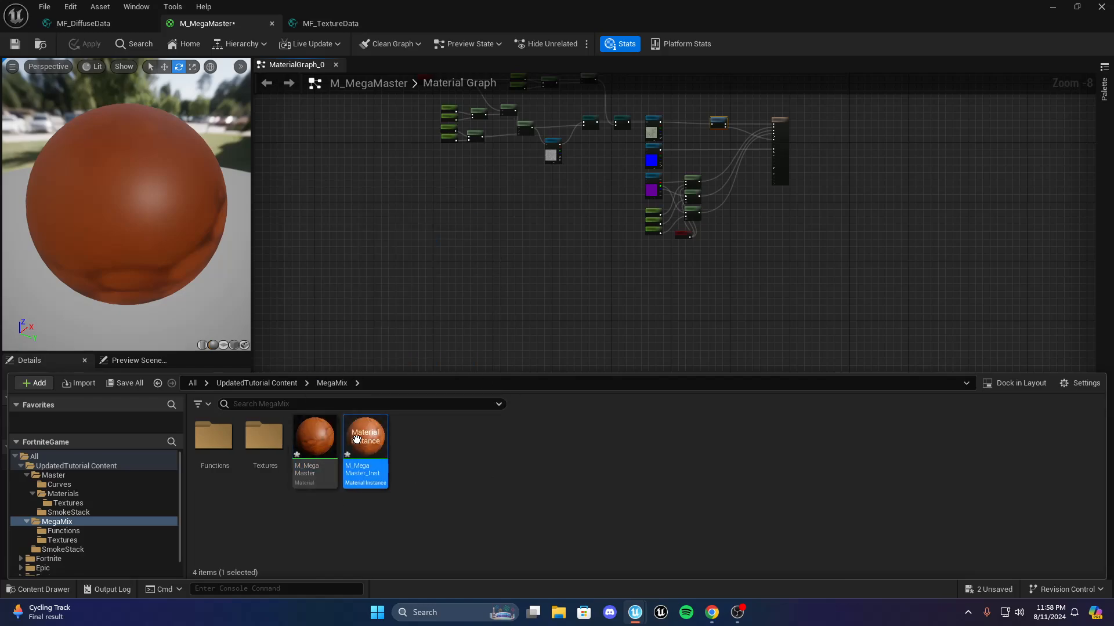
{"action": "double_click", "coordinate": [360, 431]}
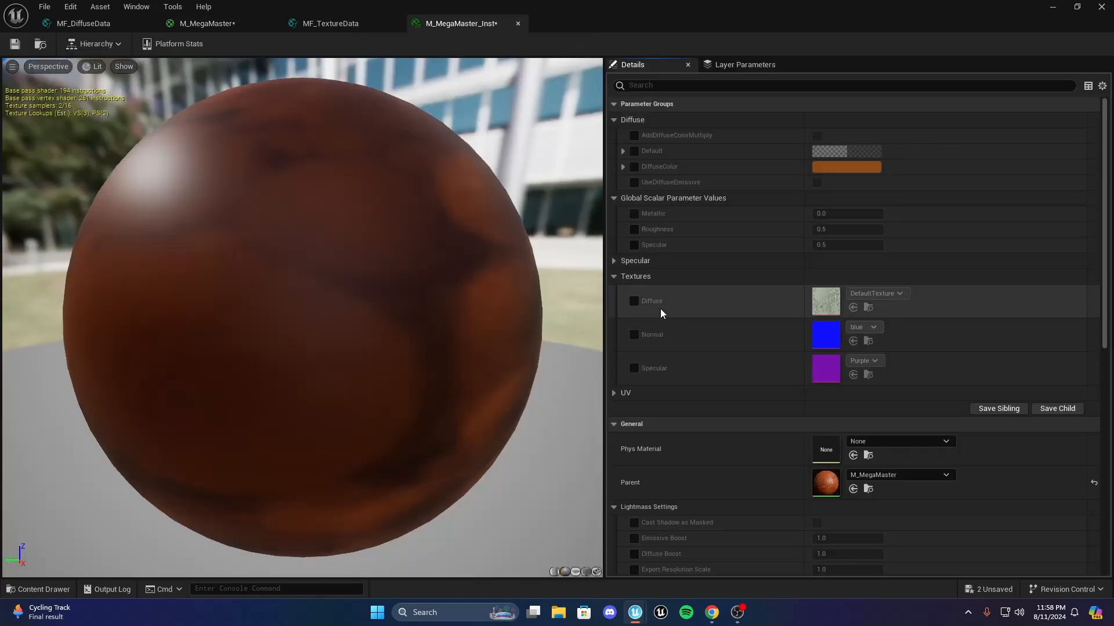
{"action": "scroll", "coordinate": [686, 342], "scroll_direction": "down", "scroll_amount": 2}
{"action": "scroll", "coordinate": [686, 346], "scroll_direction": "up", "scroll_amount": 1}
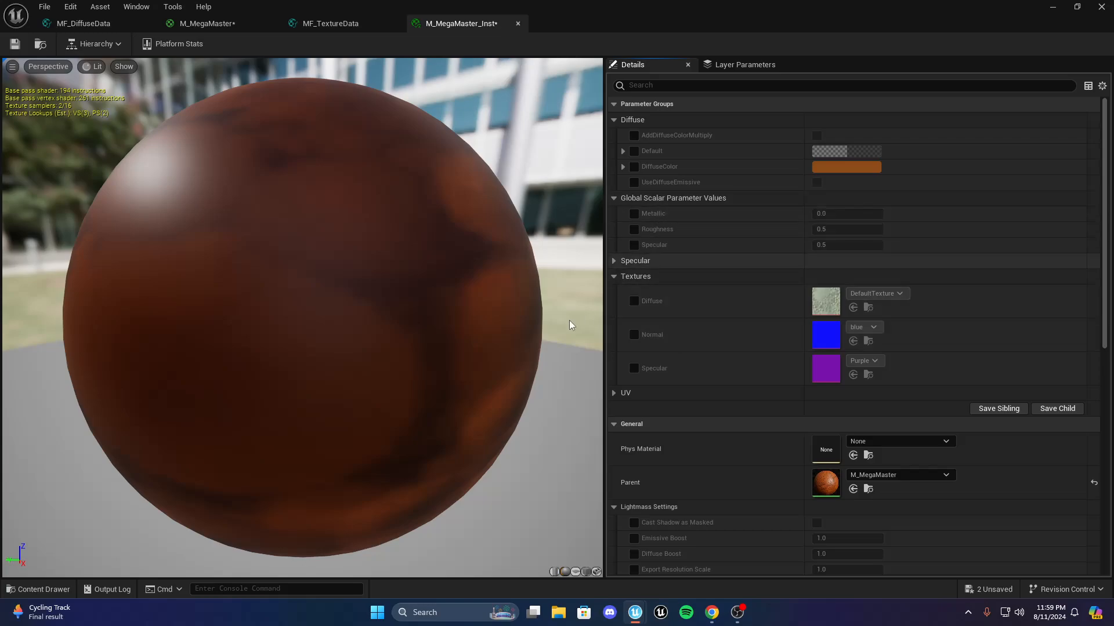
{"action": "scroll", "coordinate": [648, 325], "scroll_direction": "up", "scroll_amount": 1}
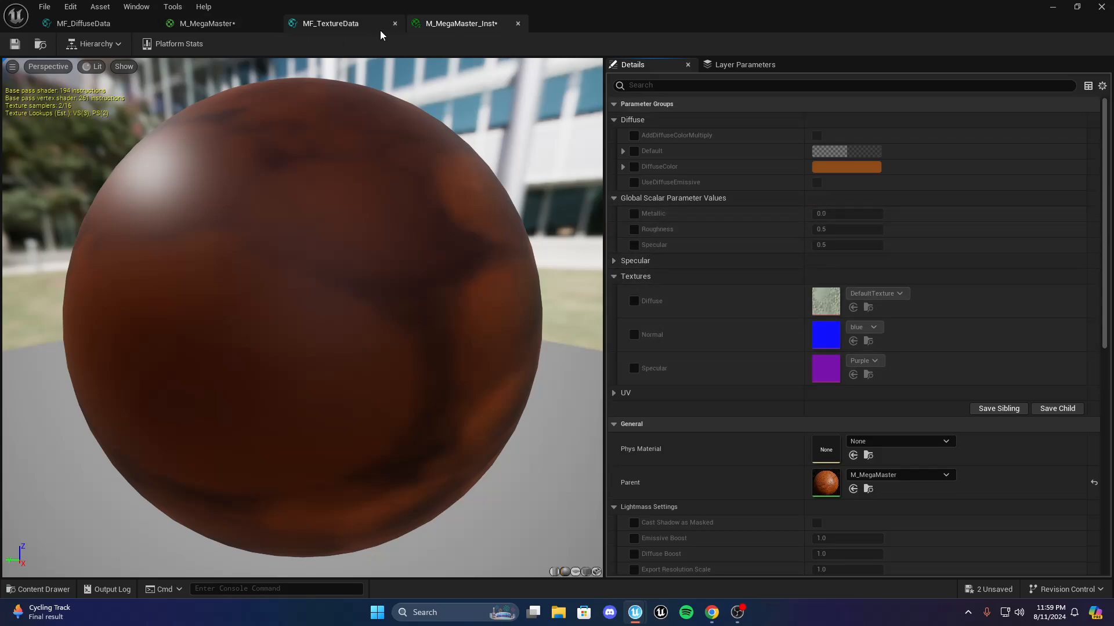
In M_MegaMaster, assign the Metallic, Specular and Roughness scalar parameters to the group MaterialSettings
{"action": "left_click", "coordinate": [231, 26]}
{"action": "scroll", "coordinate": [556, 179], "scroll_direction": "up", "scroll_amount": 5}
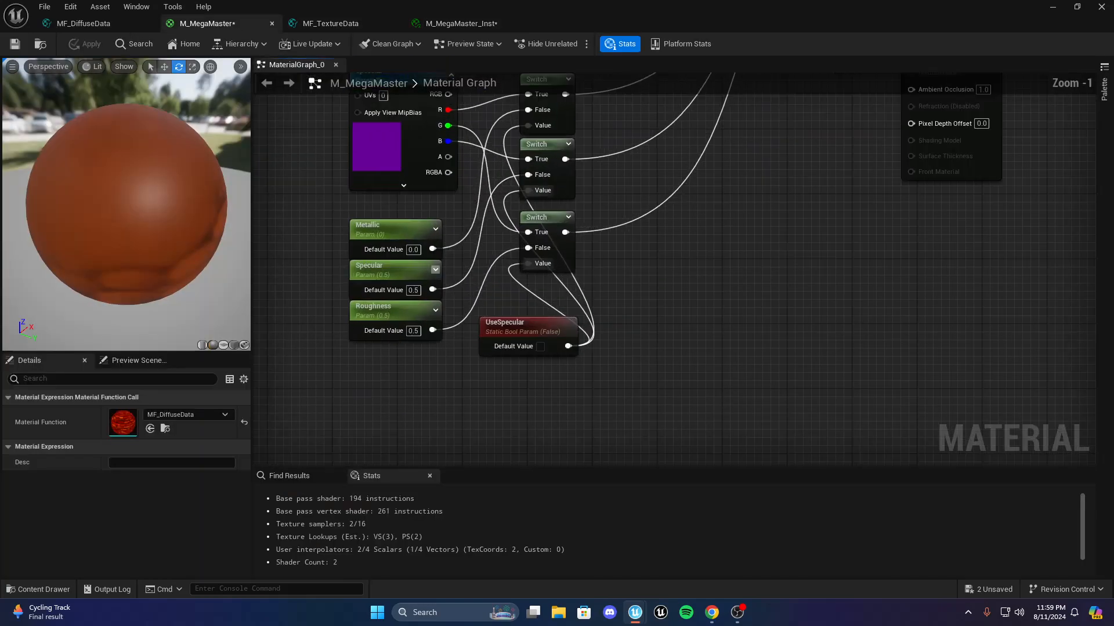
{"action": "right_click_drag", "start_coordinate": [369, 365], "coordinate": [509, 347]}
{"action": "left_click_drag", "start_coordinate": [509, 346], "coordinate": [441, 215]}
{"action": "left_click", "coordinate": [134, 509]}
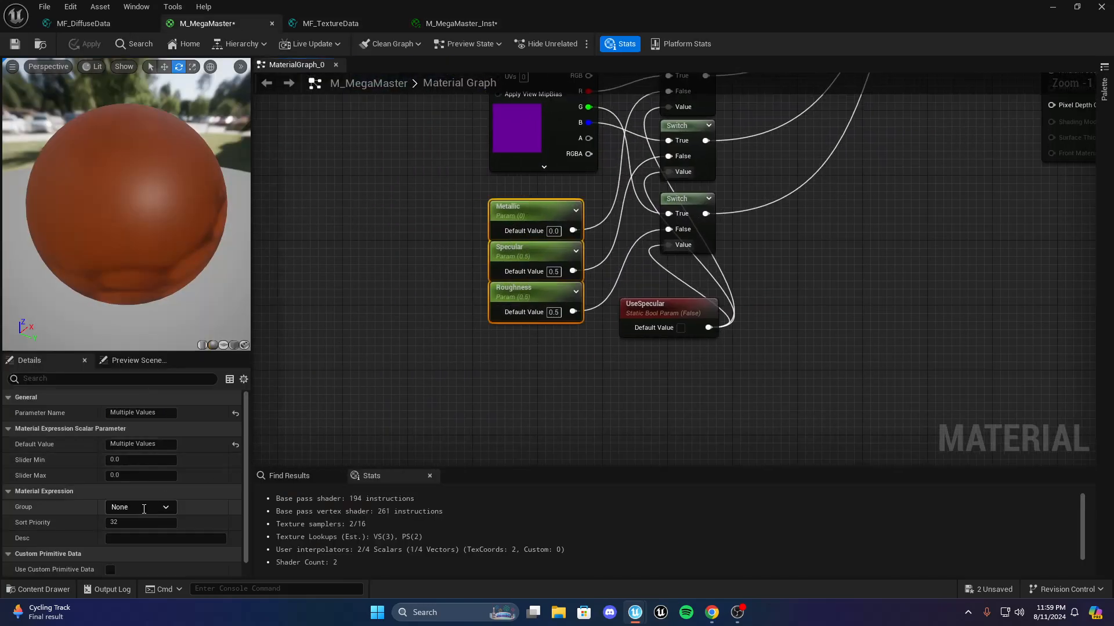
{"action": "type", "text": "Material"}
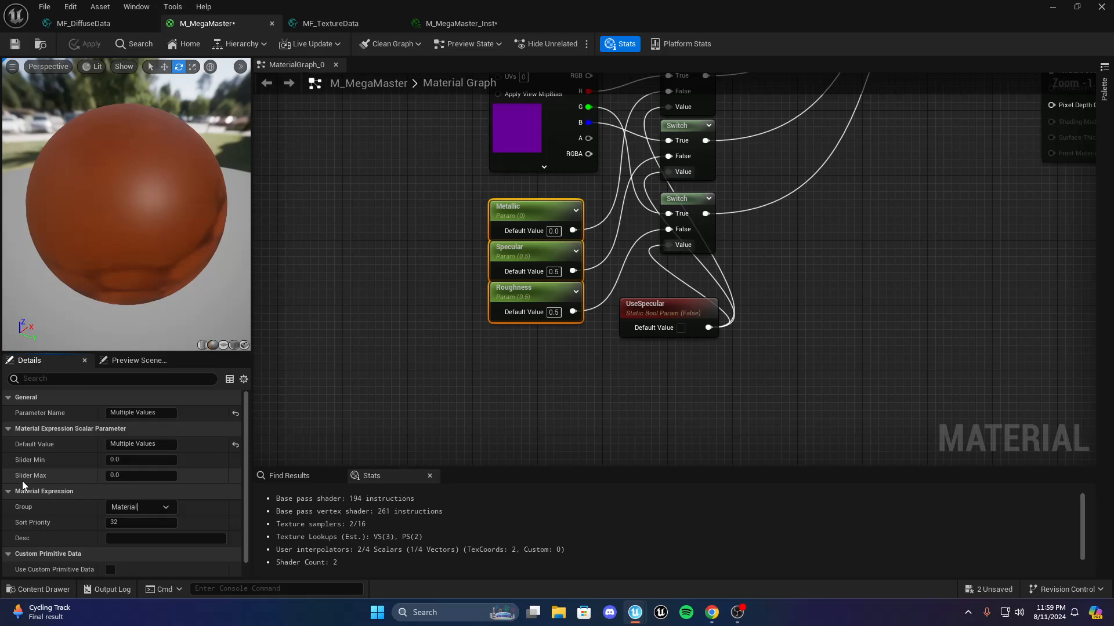
{"action": "type", "text": "Settings"}
{"action": "key", "text": "Return"}
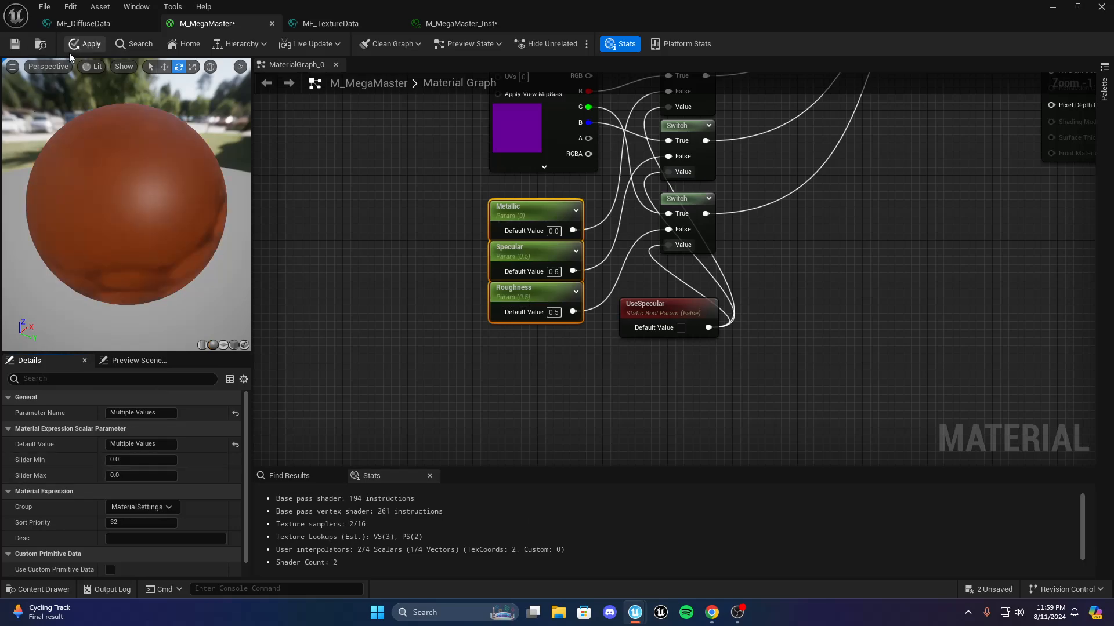
Return to the M_MegaMaster_Inst material instance and enable overrides for only the Diffuse and Normal textures
{"action": "left_click", "coordinate": [471, 24]}
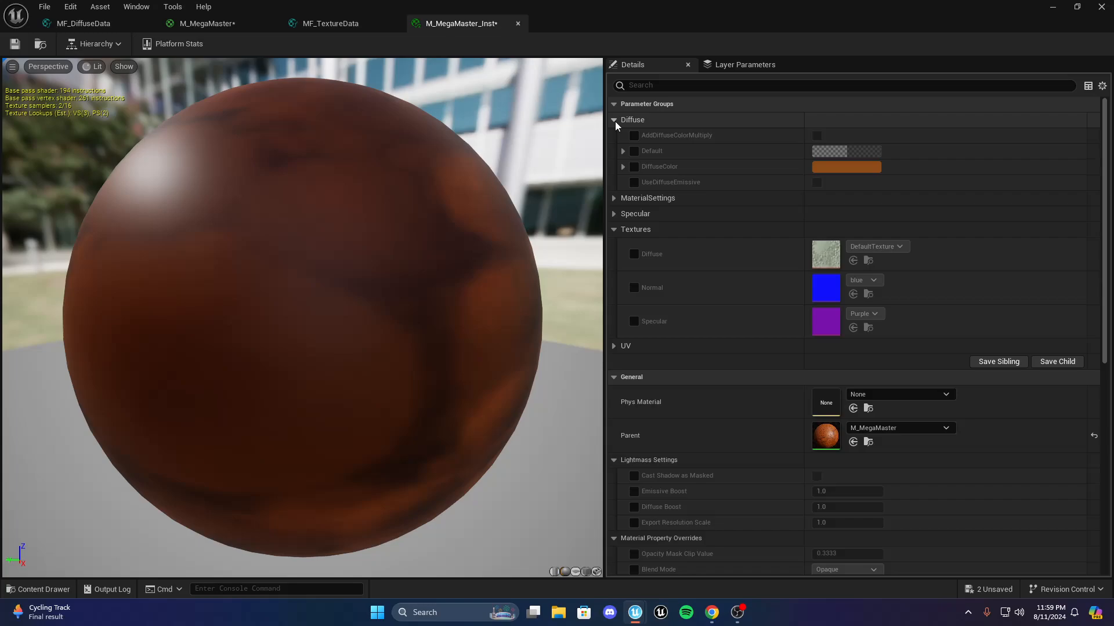
{"action": "left_click_drag", "start_coordinate": [530, 246], "coordinate": [556, 255]}
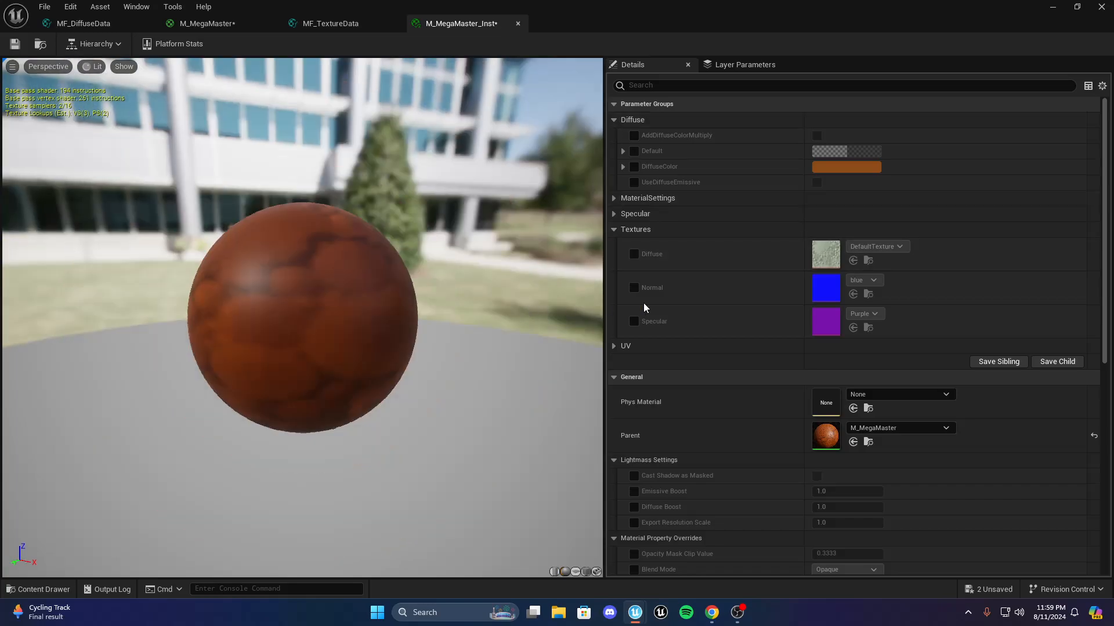
{"action": "left_click", "coordinate": [633, 288]}
{"action": "left_click", "coordinate": [633, 255]}
{"action": "left_click", "coordinate": [634, 321]}
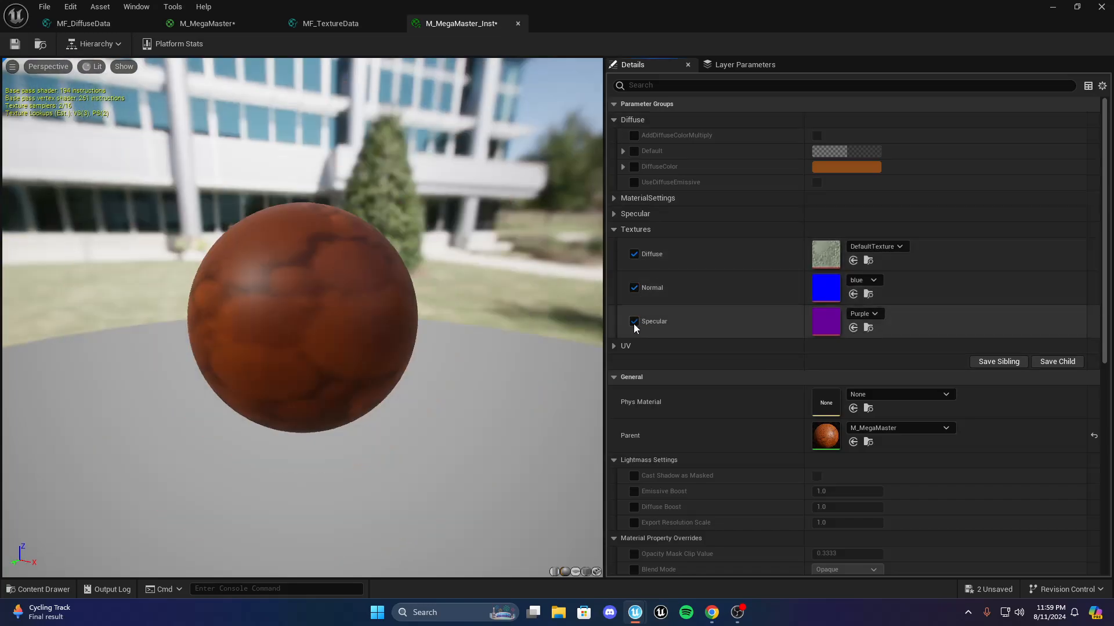
{"action": "left_click", "coordinate": [634, 322]}
Assign brickSeamless as the Diffuse texture and brickSeamless_N as the Normal texture, both from the Master/SmokeStack folder
{"action": "left_click", "coordinate": [38, 589]}
{"action": "left_click", "coordinate": [429, 525]}
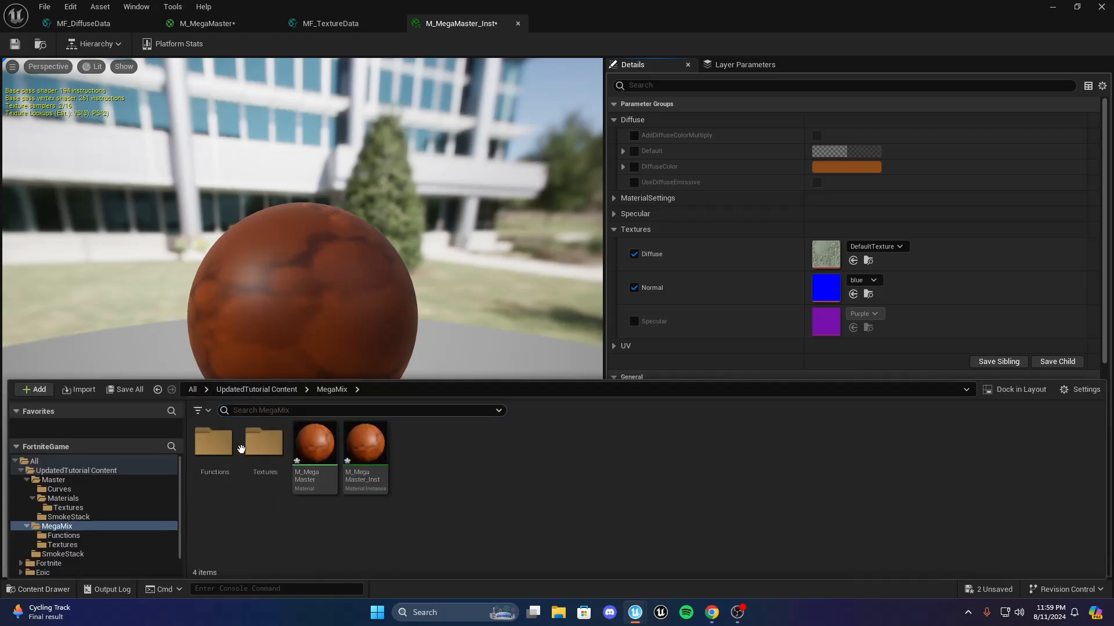
{"action": "left_click", "coordinate": [266, 389]}
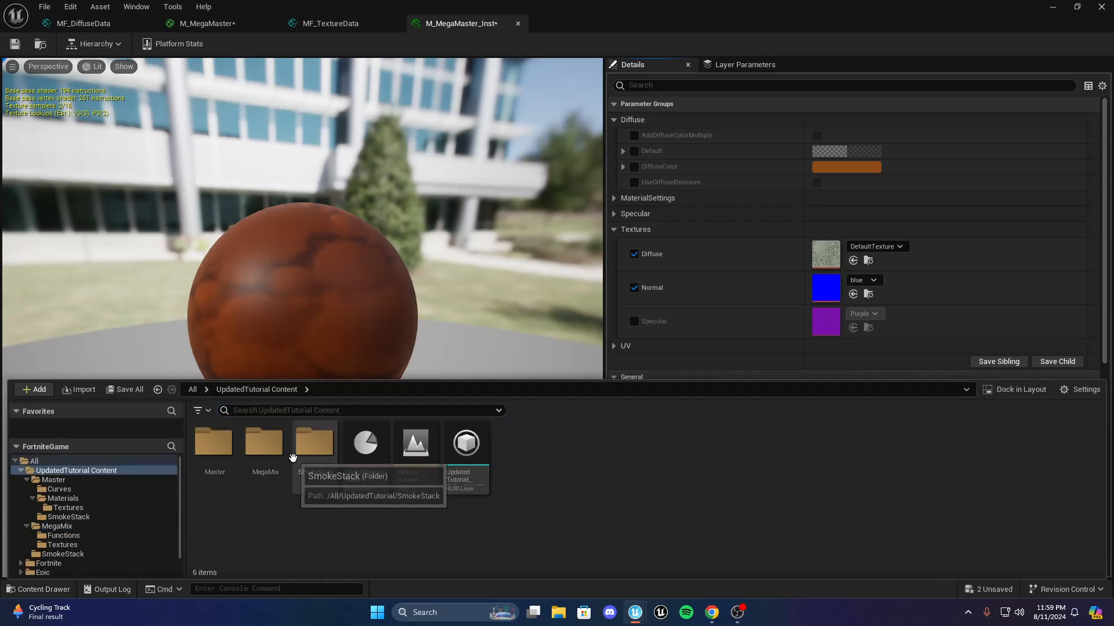
{"action": "double_click", "coordinate": [314, 441]}
{"action": "scroll", "coordinate": [761, 261], "scroll_direction": "down", "scroll_amount": 3}
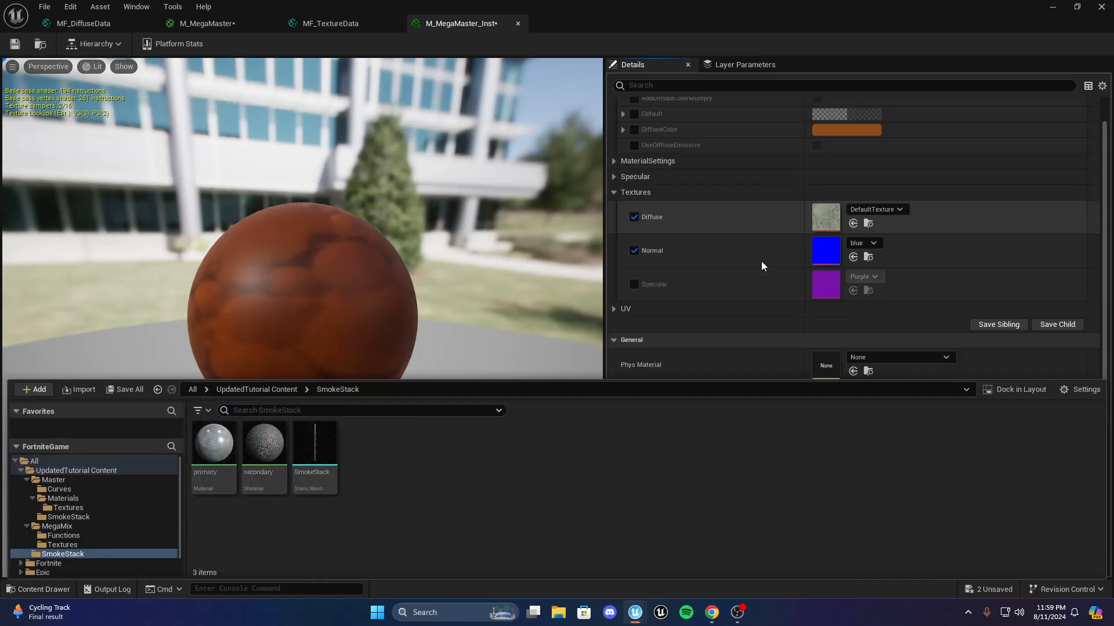
{"action": "left_click", "coordinate": [259, 389]}
{"action": "double_click", "coordinate": [214, 450]}
{"action": "double_click", "coordinate": [304, 464]}
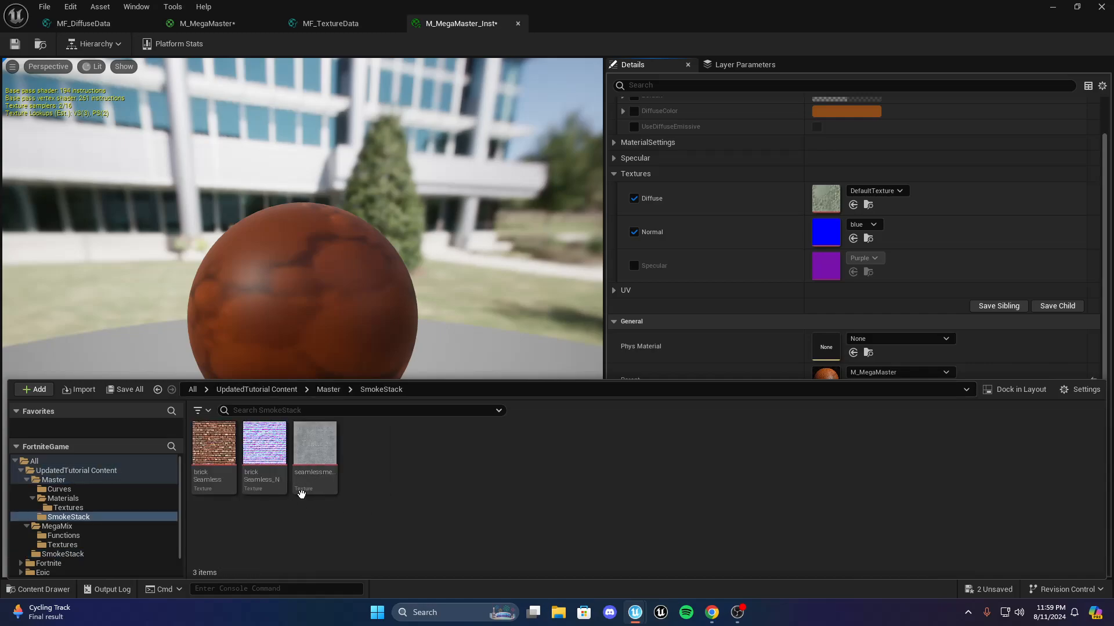
{"action": "left_click_drag", "start_coordinate": [196, 460], "coordinate": [824, 199]}
{"action": "left_click_drag", "start_coordinate": [264, 444], "coordinate": [826, 232]}
Turn on AddDiffuseColorMultiply in the instance and enable the Default and DiffuseColor overrides
{"action": "left_click_drag", "start_coordinate": [364, 336], "coordinate": [419, 309]}
{"action": "scroll", "coordinate": [419, 304], "scroll_direction": "down", "scroll_amount": 3}
{"action": "scroll", "coordinate": [817, 295], "scroll_direction": "up", "scroll_amount": 1}
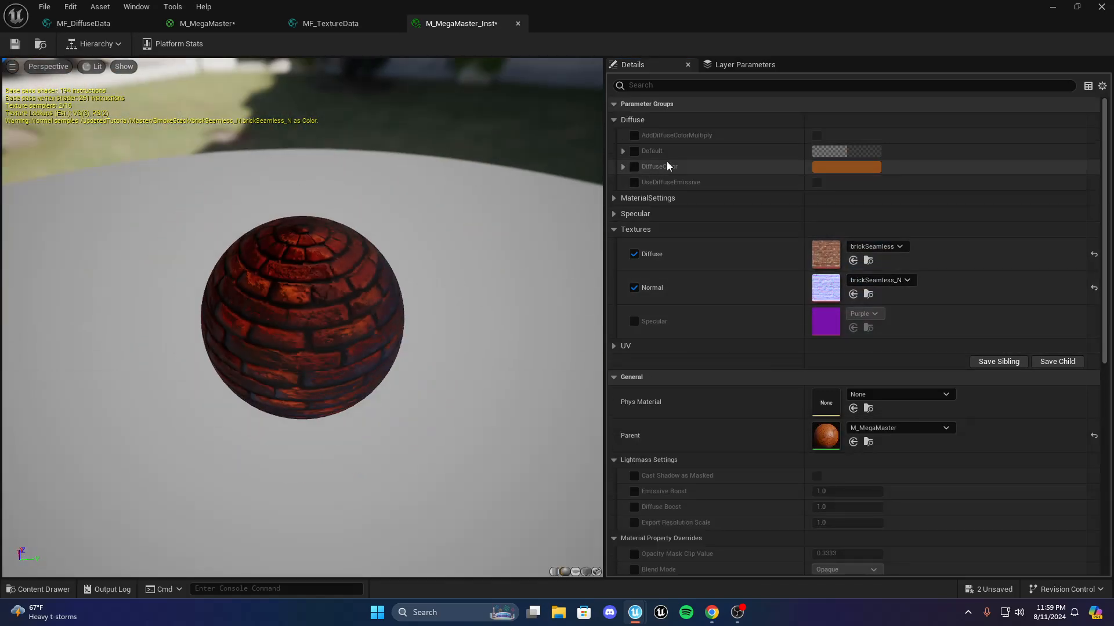
{"action": "left_click", "coordinate": [816, 135]}
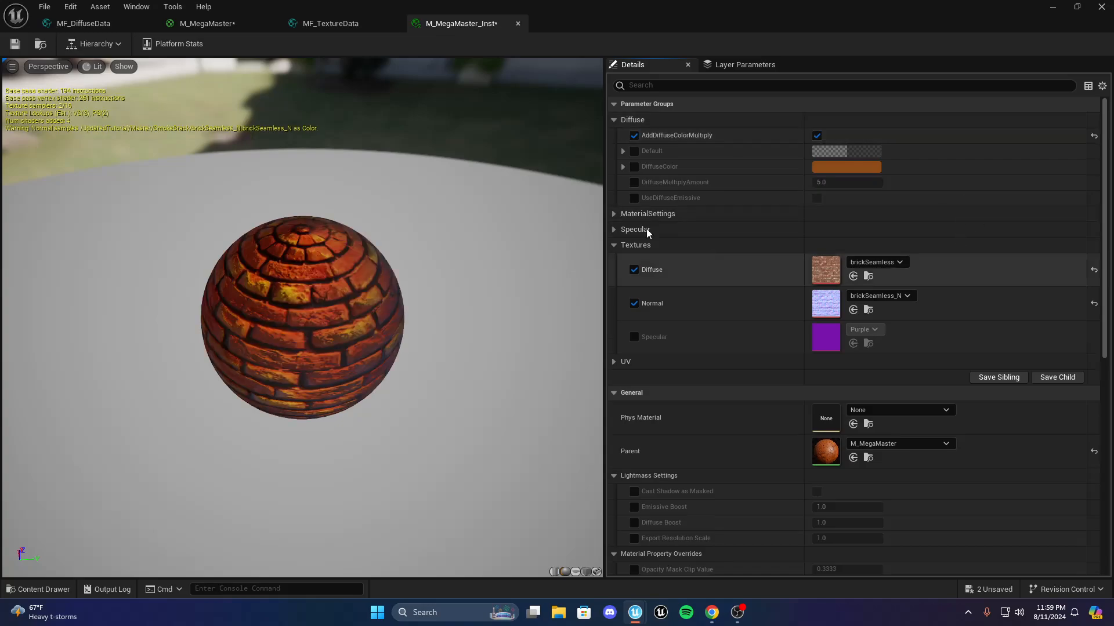
{"action": "left_click_drag", "start_coordinate": [504, 249], "coordinate": [488, 316]}
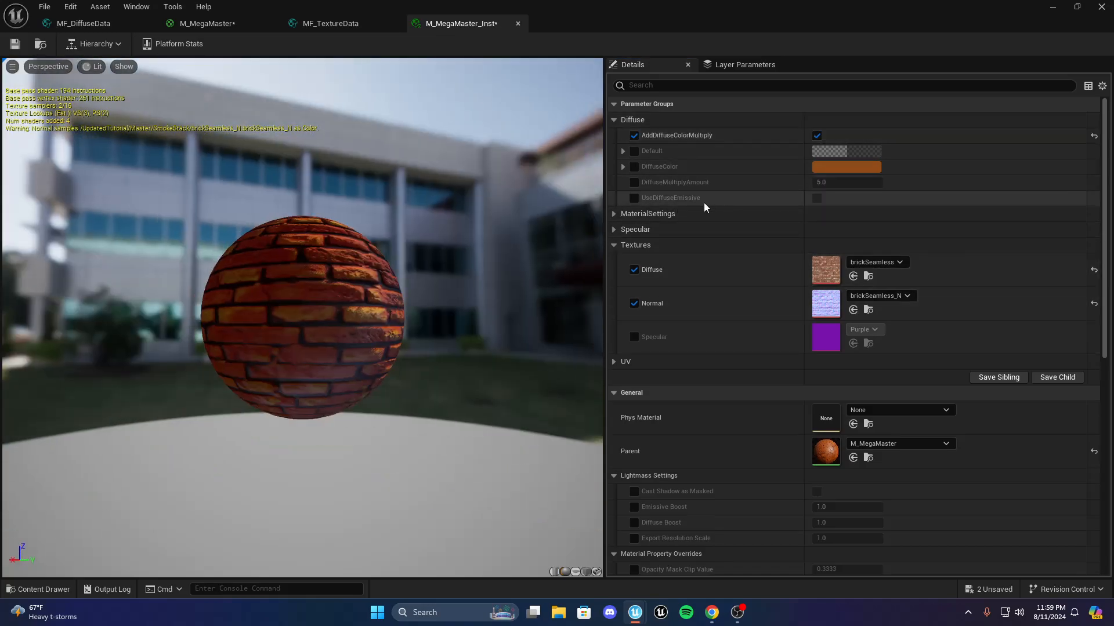
{"action": "left_click", "coordinate": [634, 152]}
{"action": "left_click", "coordinate": [634, 167]}
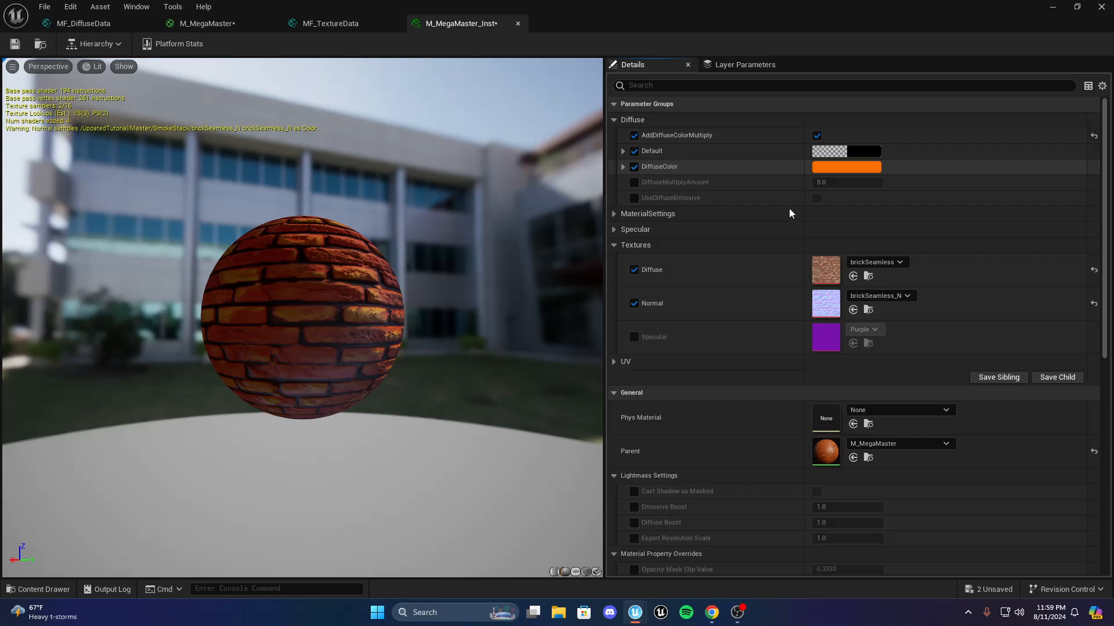
{"action": "left_click", "coordinate": [622, 151]}
{"action": "left_click", "coordinate": [622, 152]}
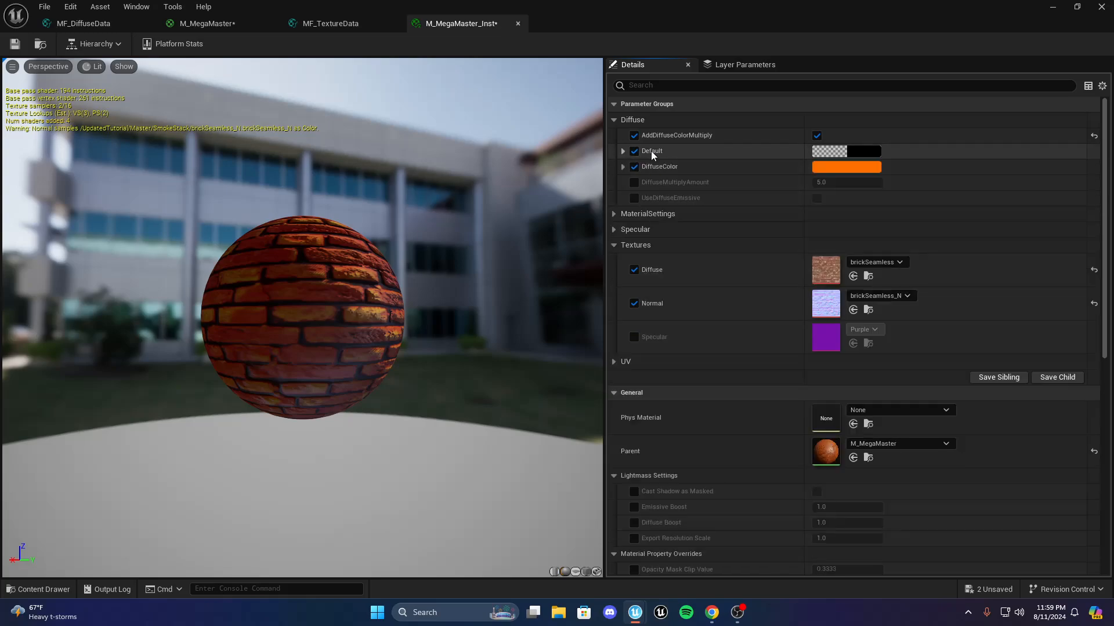
{"action": "left_click", "coordinate": [851, 150]}
{"action": "left_click_drag", "start_coordinate": [696, 253], "coordinate": [871, 350]}
{"action": "left_click", "coordinate": [829, 439]}
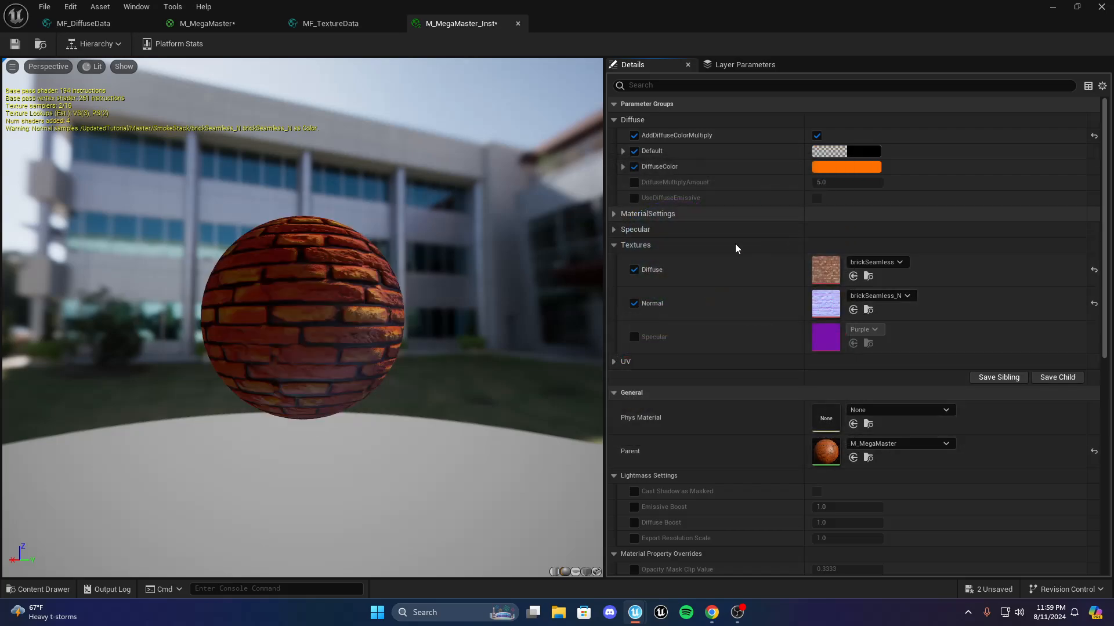
Examine the Default vector parameter and its connection in the MF_DiffuseData function, then return to the material instance
{"action": "left_click", "coordinate": [88, 24]}
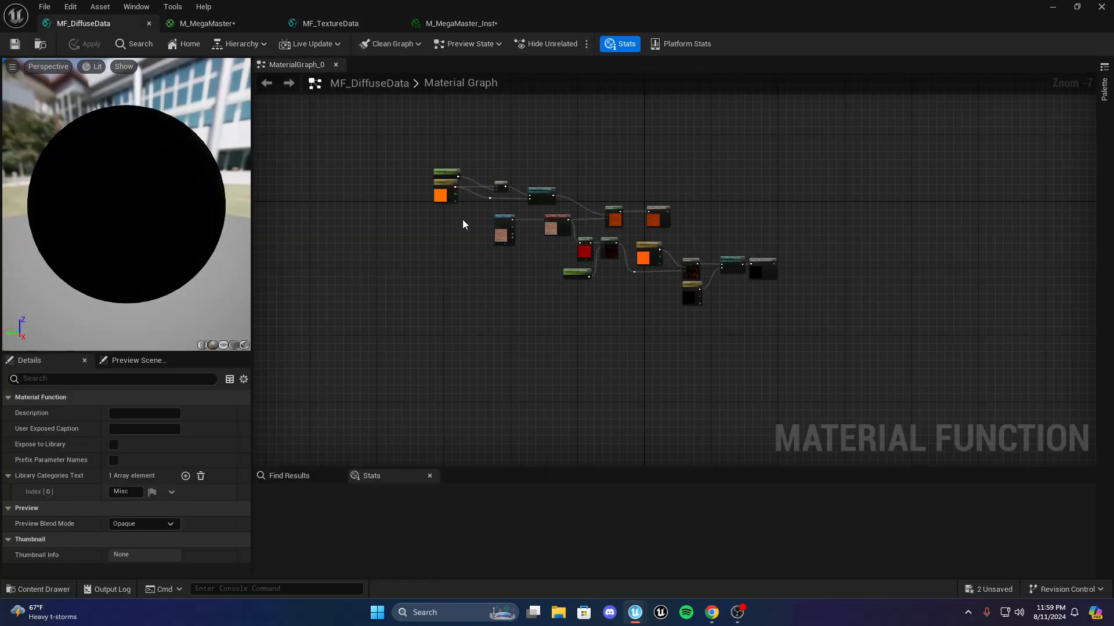
{"action": "scroll", "coordinate": [482, 210], "scroll_direction": "up", "scroll_amount": 6}
{"action": "right_click_drag", "start_coordinate": [482, 210], "coordinate": [406, 199]}
{"action": "scroll", "coordinate": [502, 241], "scroll_direction": "down", "scroll_amount": 2}
{"action": "scroll", "coordinate": [606, 373], "scroll_direction": "up", "scroll_amount": 3}
{"action": "right_click_drag", "start_coordinate": [860, 398], "coordinate": [256, 230]}
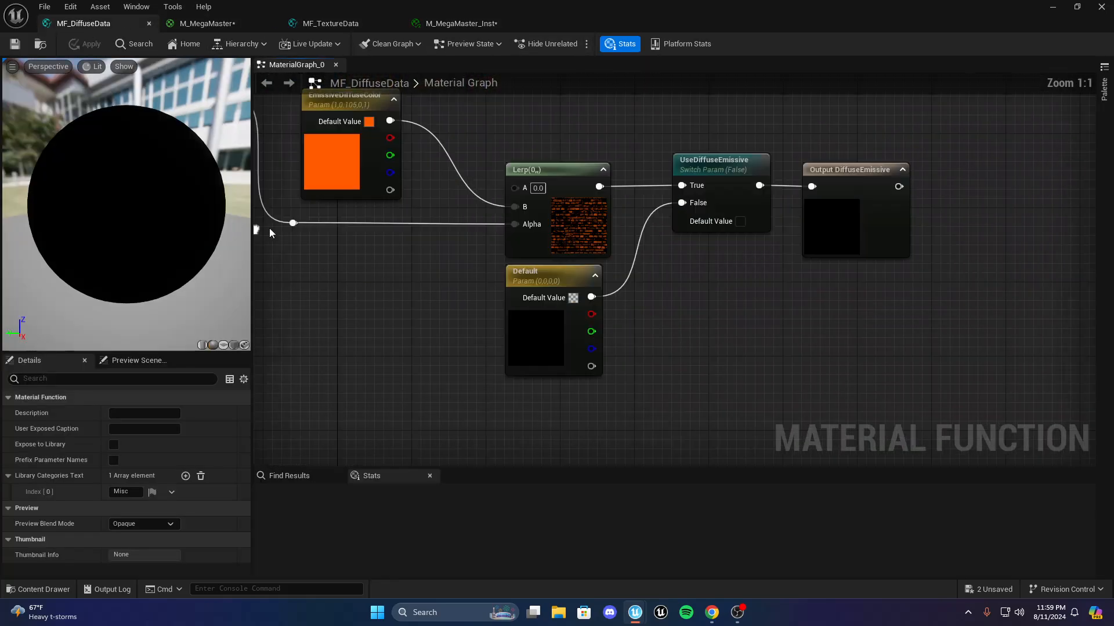
{"action": "scroll", "coordinate": [572, 293], "scroll_direction": "down", "scroll_amount": 1}
{"action": "scroll", "coordinate": [402, 291], "scroll_direction": "up", "scroll_amount": 1}
{"action": "right_click_drag", "start_coordinate": [403, 291], "coordinate": [331, 253]}
{"action": "left_click", "coordinate": [506, 276]}
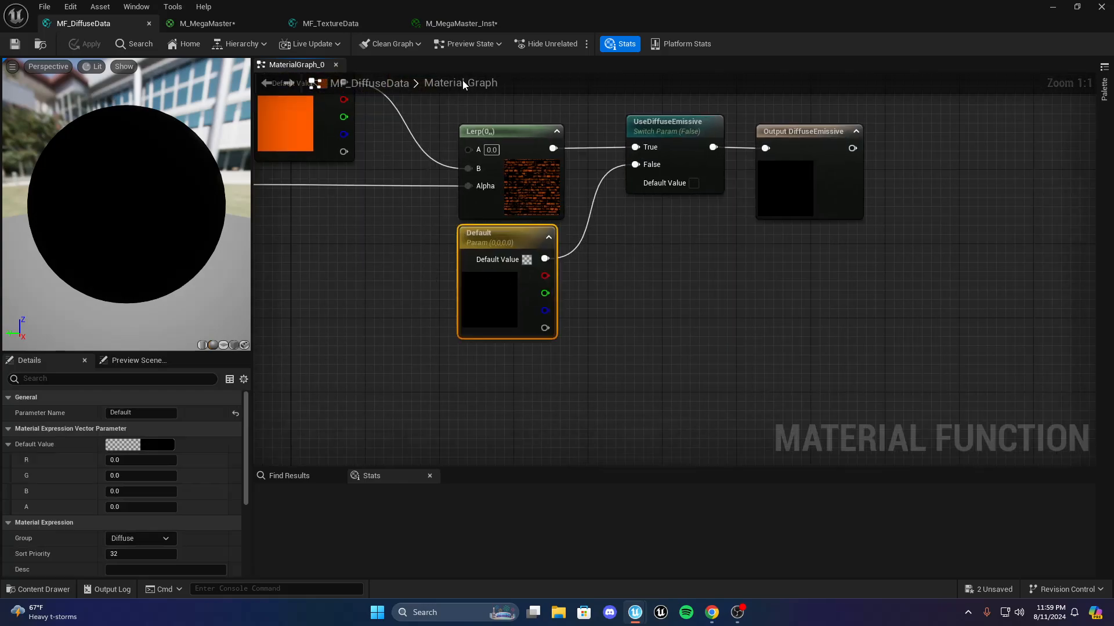
{"action": "left_click", "coordinate": [461, 23]}
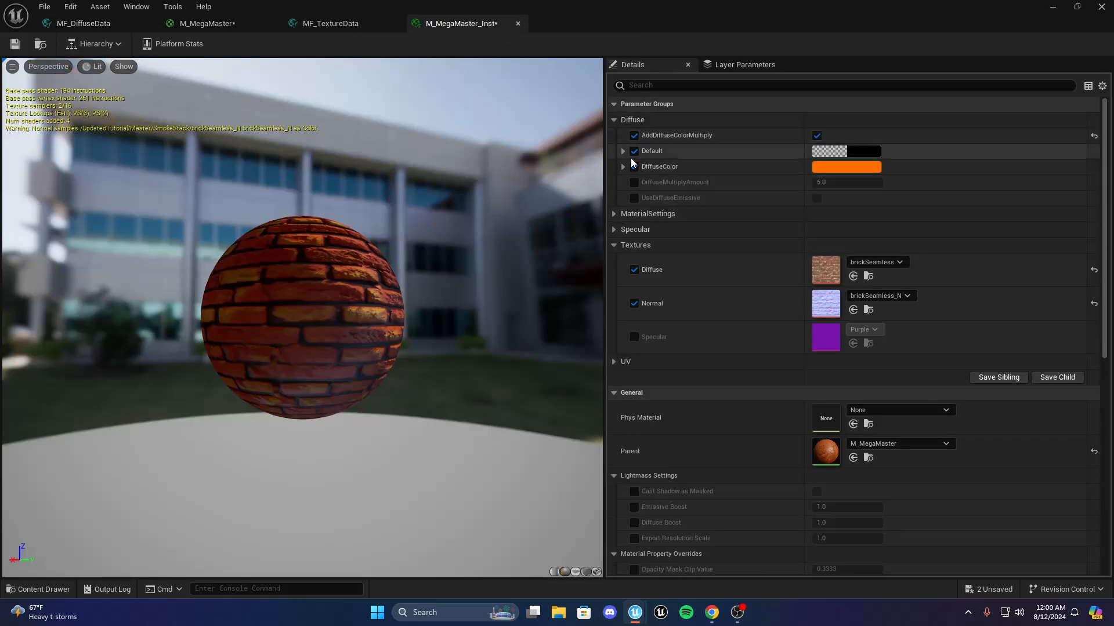
Check the EmissiveDiffuseColor and UseDiffuseEmissive nodes in MF_DiffuseData, look through the other open graphs, and return to the instance
{"action": "left_click", "coordinate": [63, 24]}
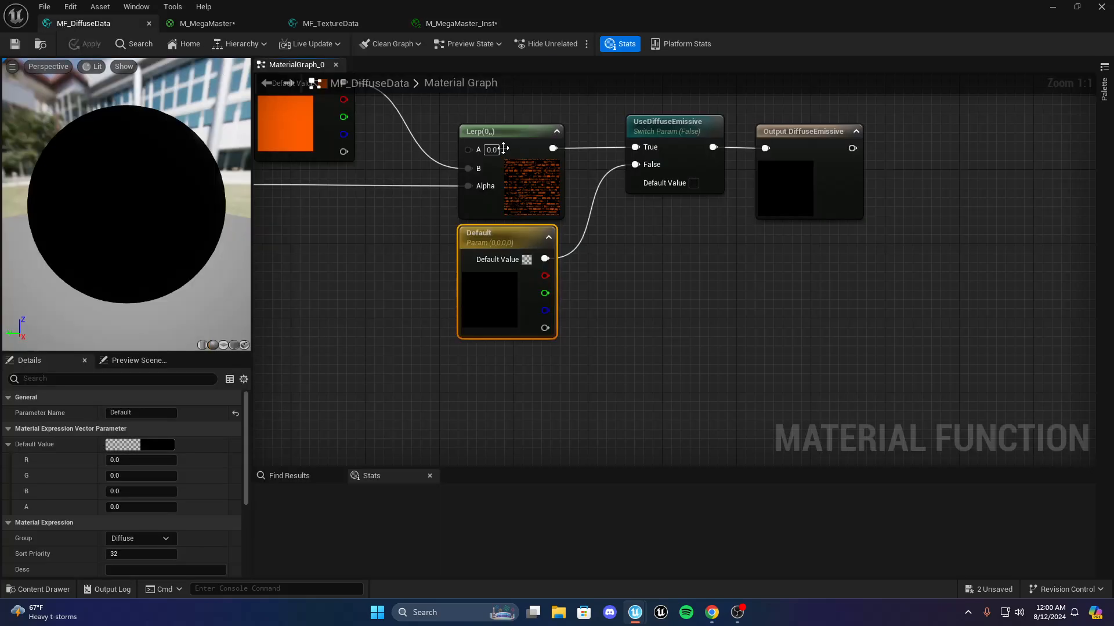
{"action": "right_click_drag", "start_coordinate": [540, 133], "coordinate": [627, 294]}
{"action": "left_click", "coordinate": [479, 195]}
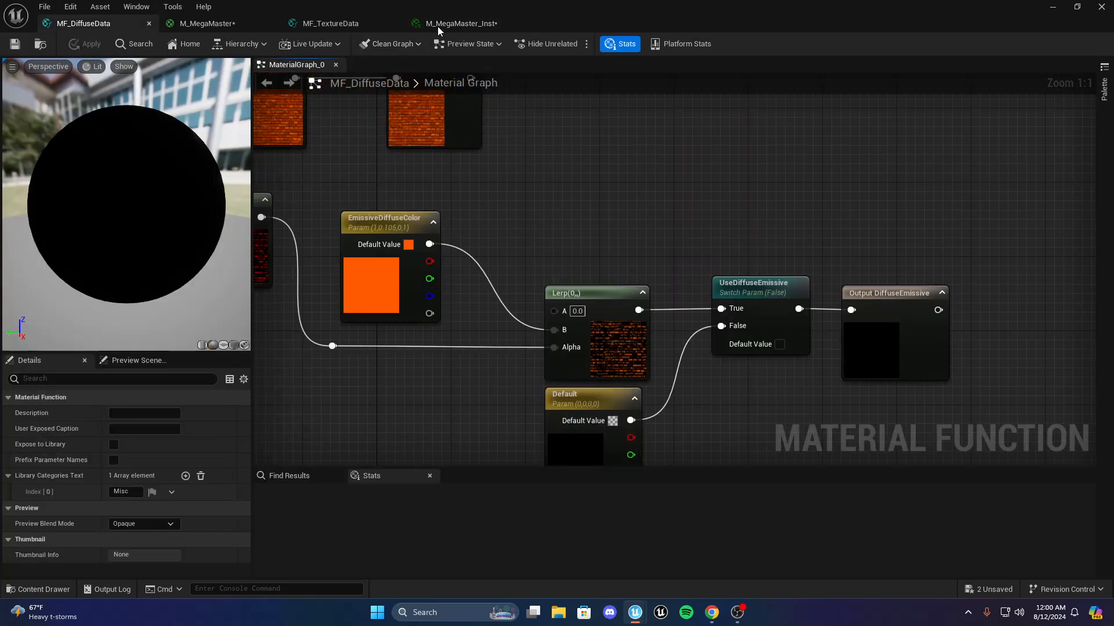
{"action": "left_click", "coordinate": [458, 23]}
{"action": "left_click", "coordinate": [207, 23]}
{"action": "left_click", "coordinate": [331, 23]}
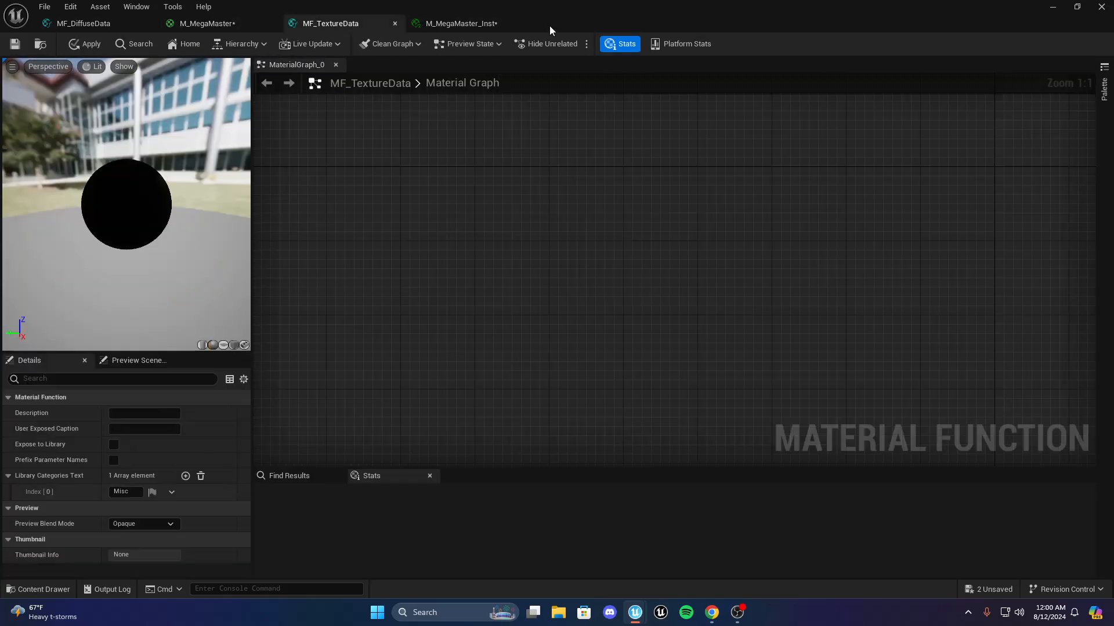
{"action": "left_click", "coordinate": [511, 23]}
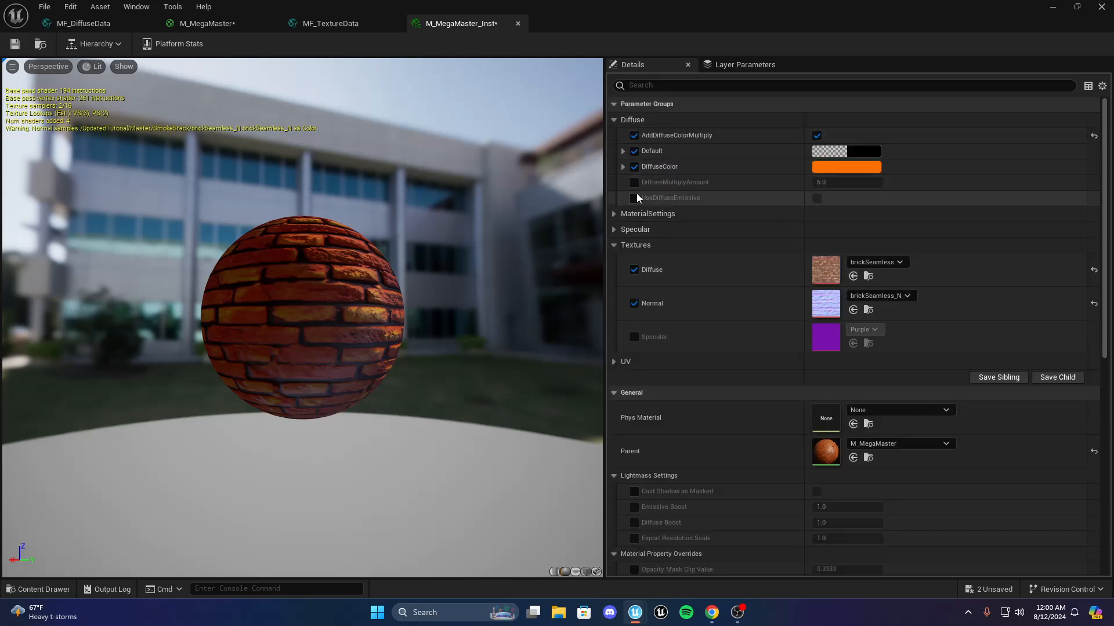
Turn on UseDiffuseEmissive in the instance and inspect the emissive bricks on the preview sphere
{"action": "left_click", "coordinate": [816, 198]}
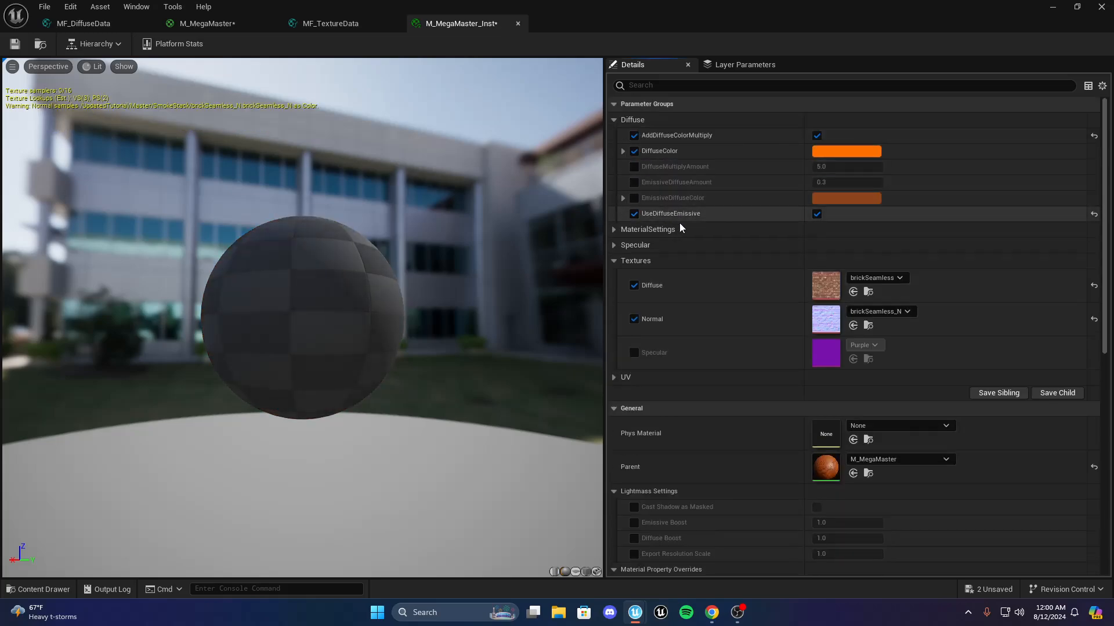
{"action": "scroll", "coordinate": [753, 257], "scroll_direction": "down", "scroll_amount": 2}
{"action": "scroll", "coordinate": [701, 254], "scroll_direction": "up", "scroll_amount": 2}
{"action": "left_click_drag", "start_coordinate": [301, 217], "coordinate": [522, 290]}
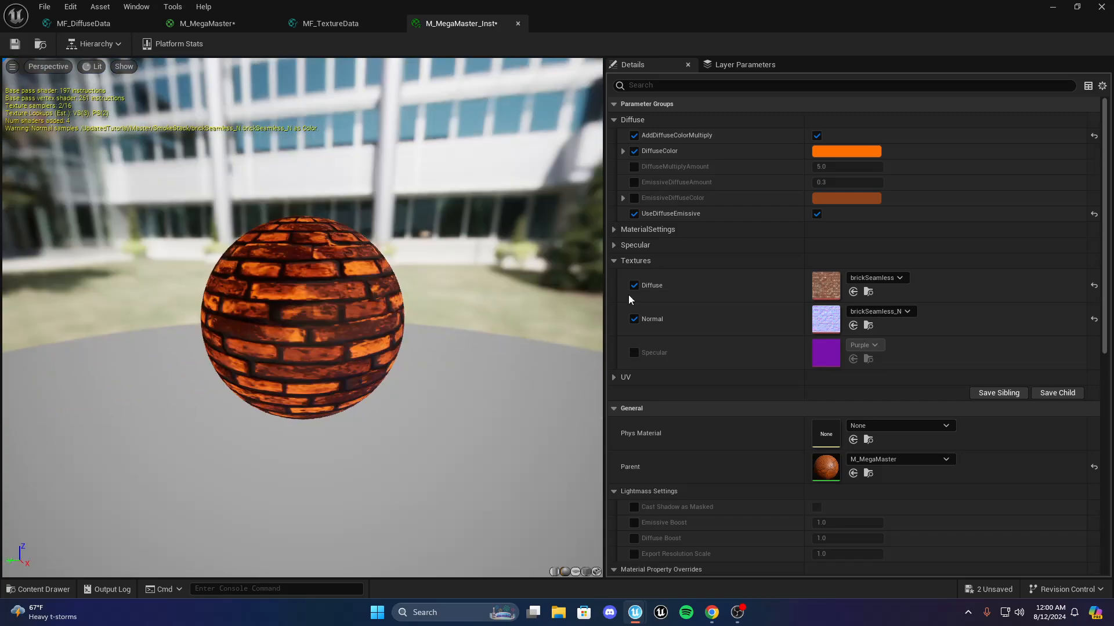
Toggle the EmissiveDiffuseColor and DiffuseColor overrides and try other DiffuseColor values, keeping the orange colour
{"action": "left_click", "coordinate": [634, 198]}
{"action": "left_click", "coordinate": [634, 198]}
{"action": "left_click", "coordinate": [634, 151]}
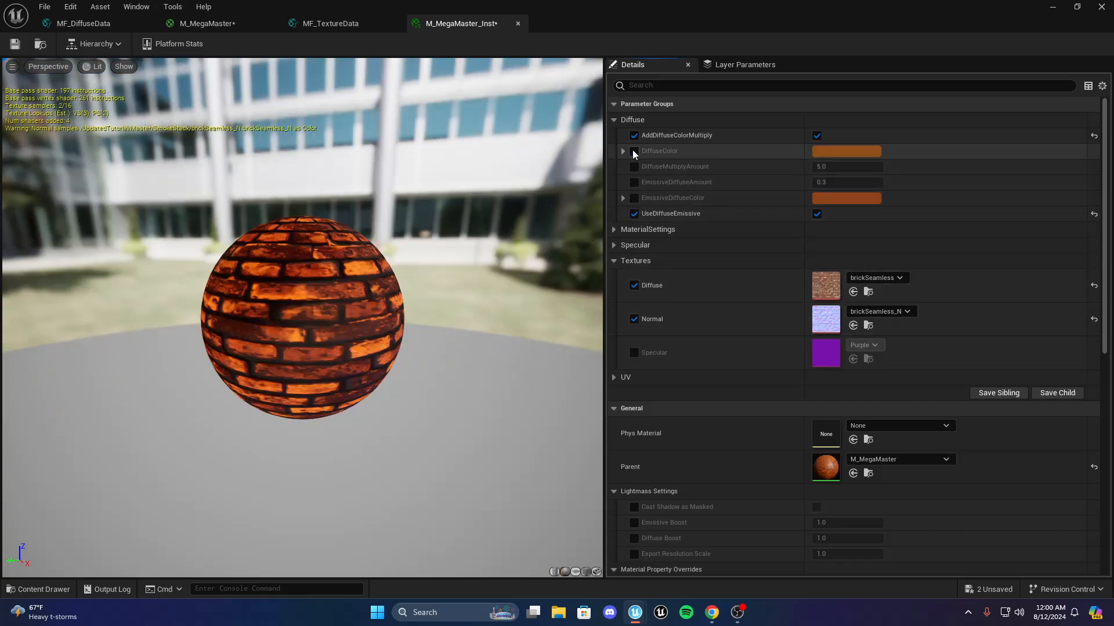
{"action": "left_click", "coordinate": [634, 150]}
{"action": "left_click", "coordinate": [867, 151]}
{"action": "mouse_move", "coordinate": [744, 259]}
{"action": "left_mouse_down"}
{"action": "mouse_move", "coordinate": [780, 183]}
{"action": "mouse_move", "coordinate": [550, 182]}
{"action": "mouse_move", "coordinate": [732, 226]}
{"action": "left_mouse_up"}
{"action": "left_click", "coordinate": [843, 434]}
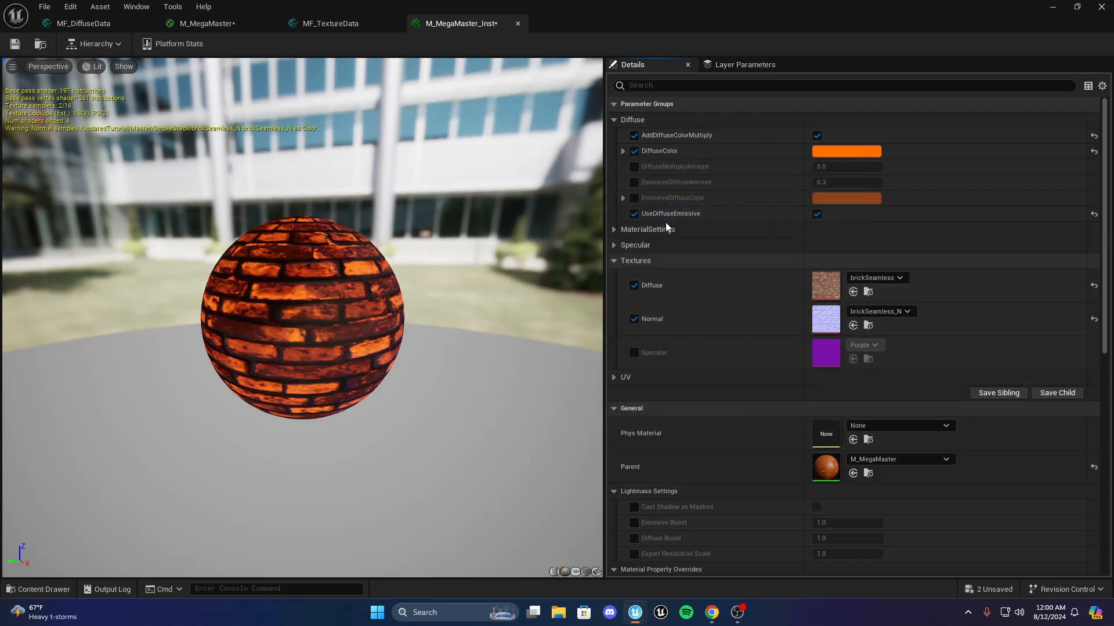
Turn UseDiffuseEmissive back off and inspect the brick material on the preview sphere
{"action": "left_click", "coordinate": [816, 213]}
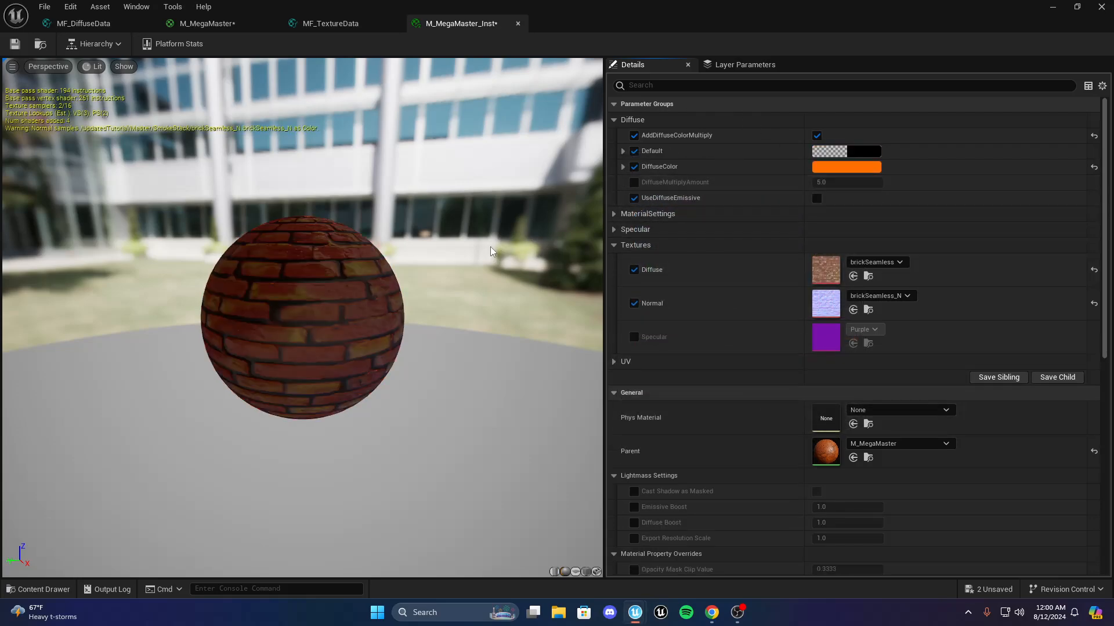
{"action": "left_click_drag", "start_coordinate": [406, 261], "coordinate": [493, 290]}
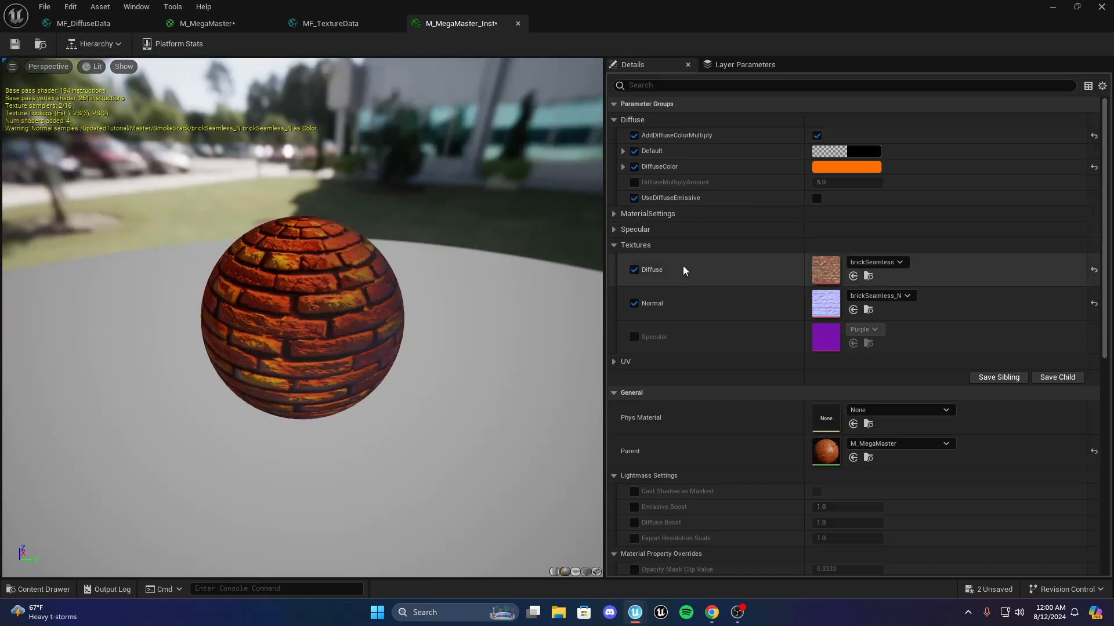
Expand the UV and Specular parameter groups and turn on UseSpecular in the instance
{"action": "scroll", "coordinate": [683, 267], "scroll_direction": "down", "scroll_amount": 2}
{"action": "left_click", "coordinate": [632, 325]}
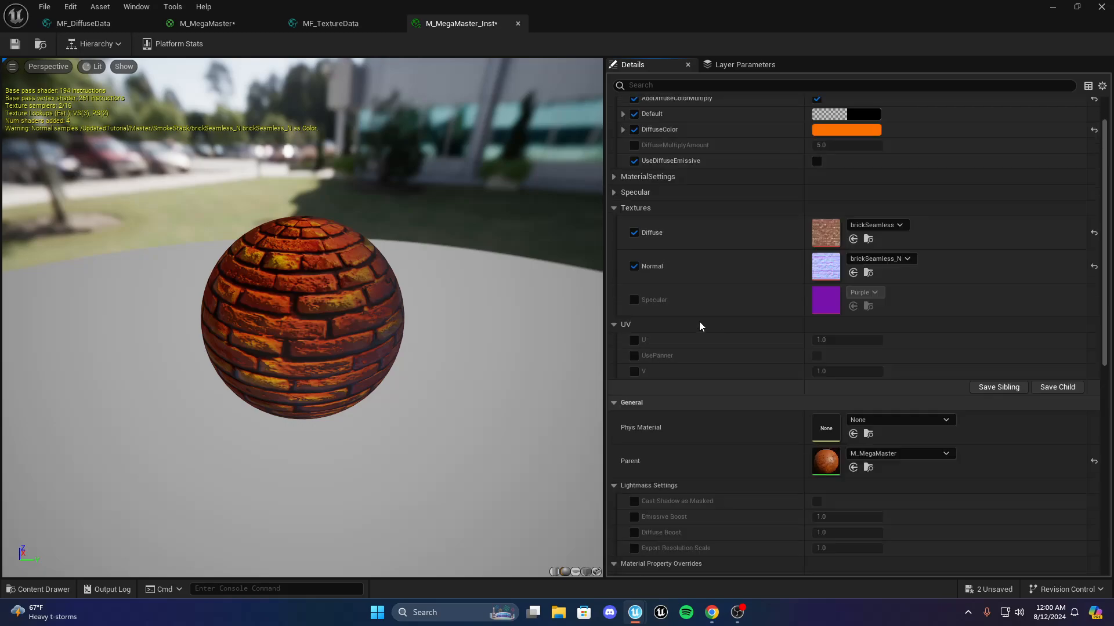
{"action": "scroll", "coordinate": [654, 332], "scroll_direction": "up", "scroll_amount": 2}
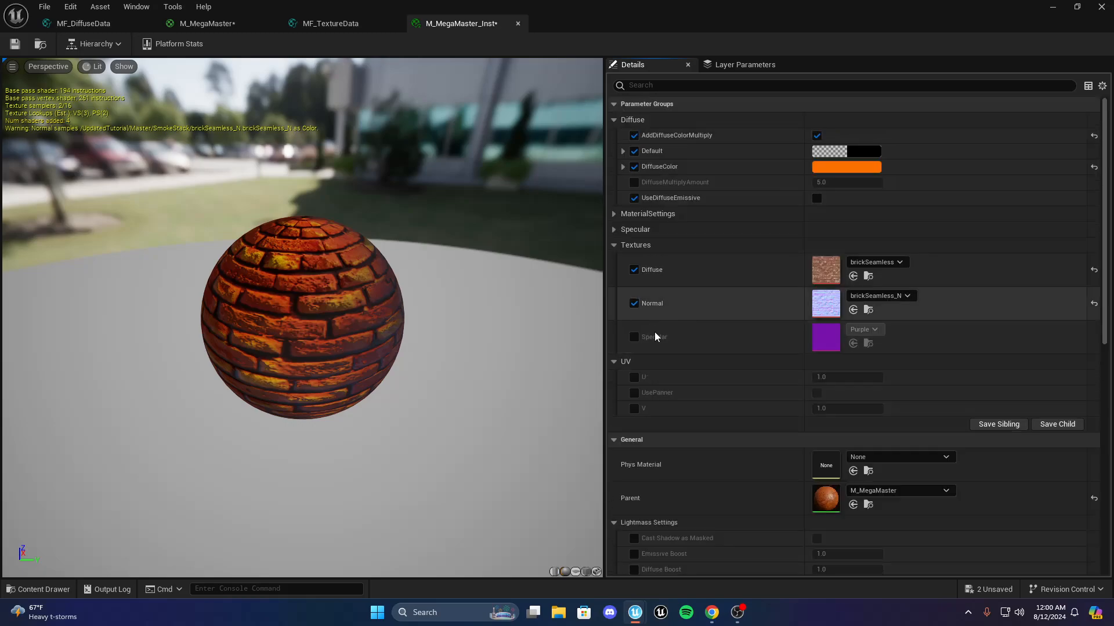
{"action": "left_click", "coordinate": [614, 230]}
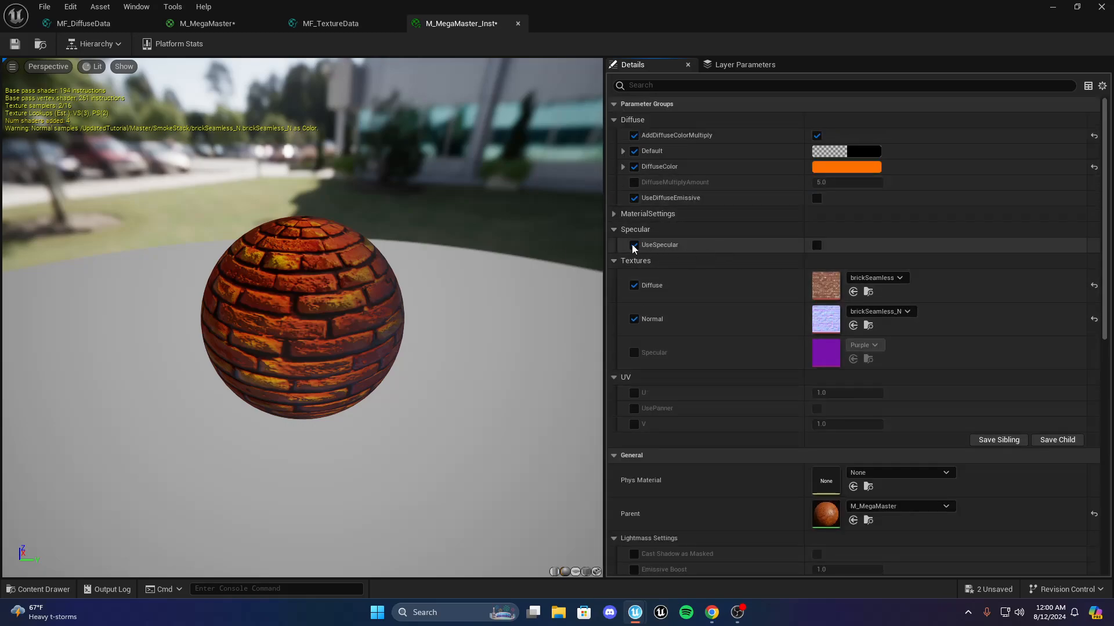
{"action": "left_click", "coordinate": [817, 245]}
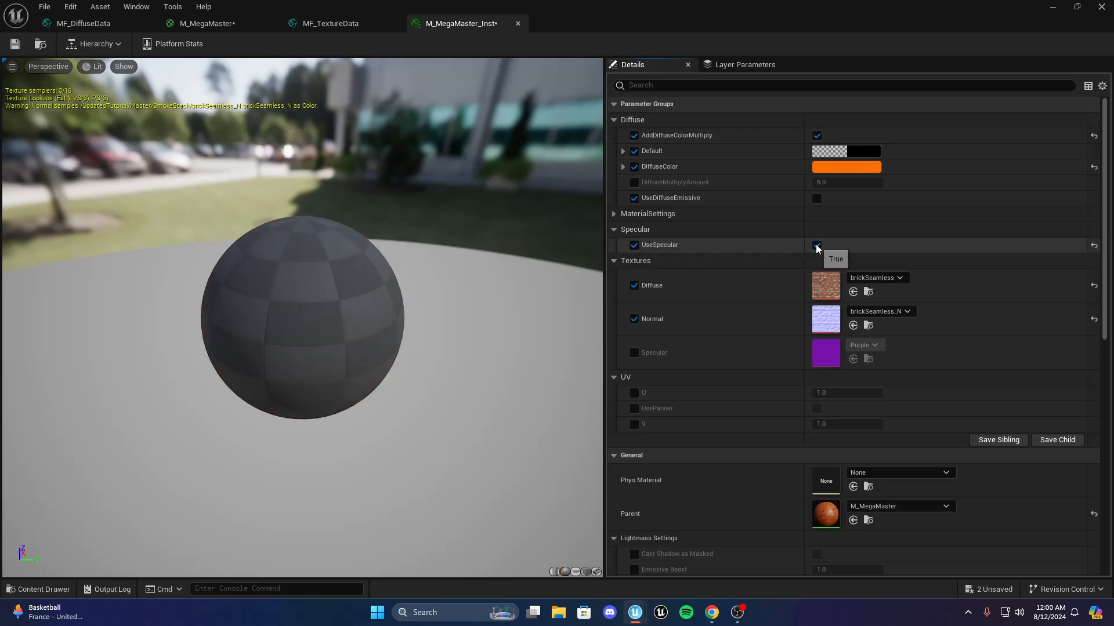
Expand the MaterialSettings group and toggle the UseSpecular override to compare the bricks, leaving the override off
{"action": "left_click", "coordinate": [634, 245]}
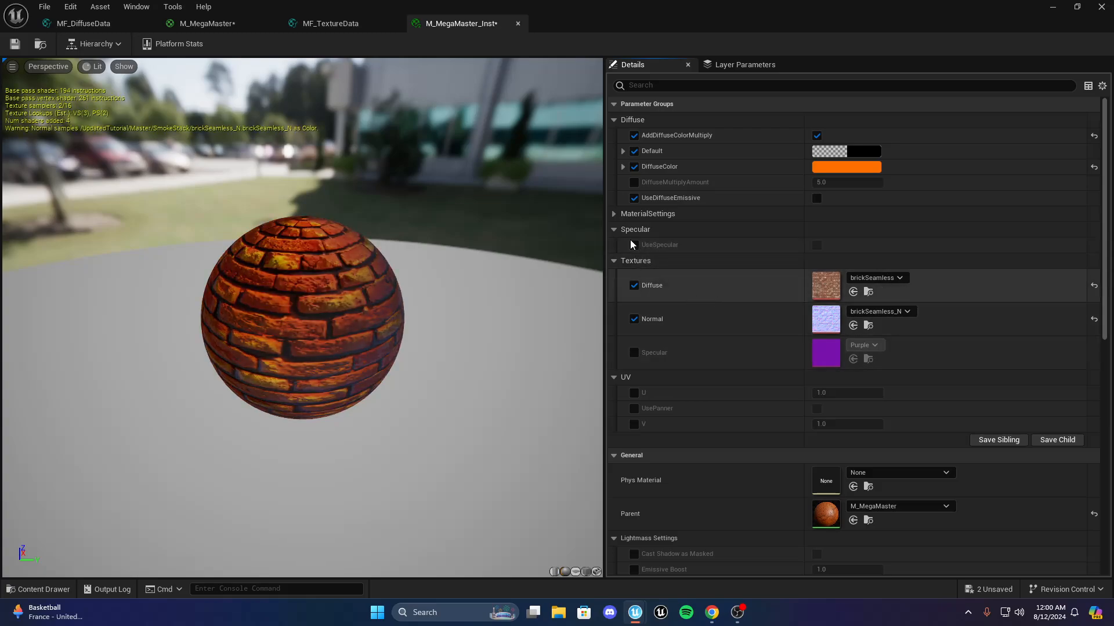
{"action": "left_click", "coordinate": [614, 215]}
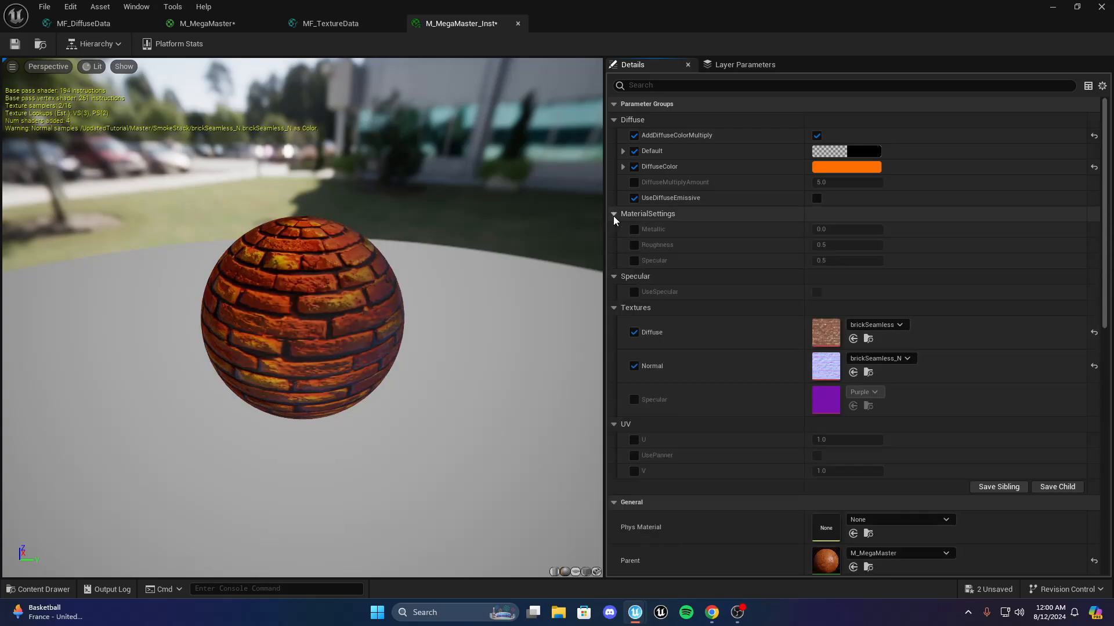
{"action": "left_click", "coordinate": [634, 292]}
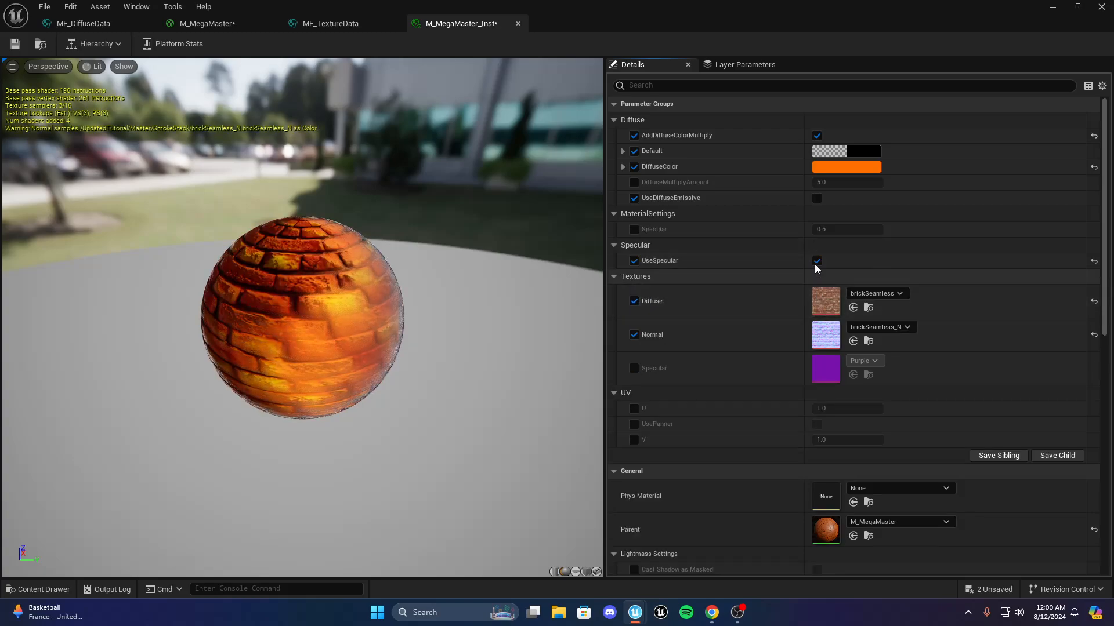
{"action": "left_click", "coordinate": [634, 292]}
Enable the Metallic, Roughness and Specular overrides in MaterialSettings, setting Metallic to 0.2 and Specular to 0.1
{"action": "left_click", "coordinate": [634, 260]}
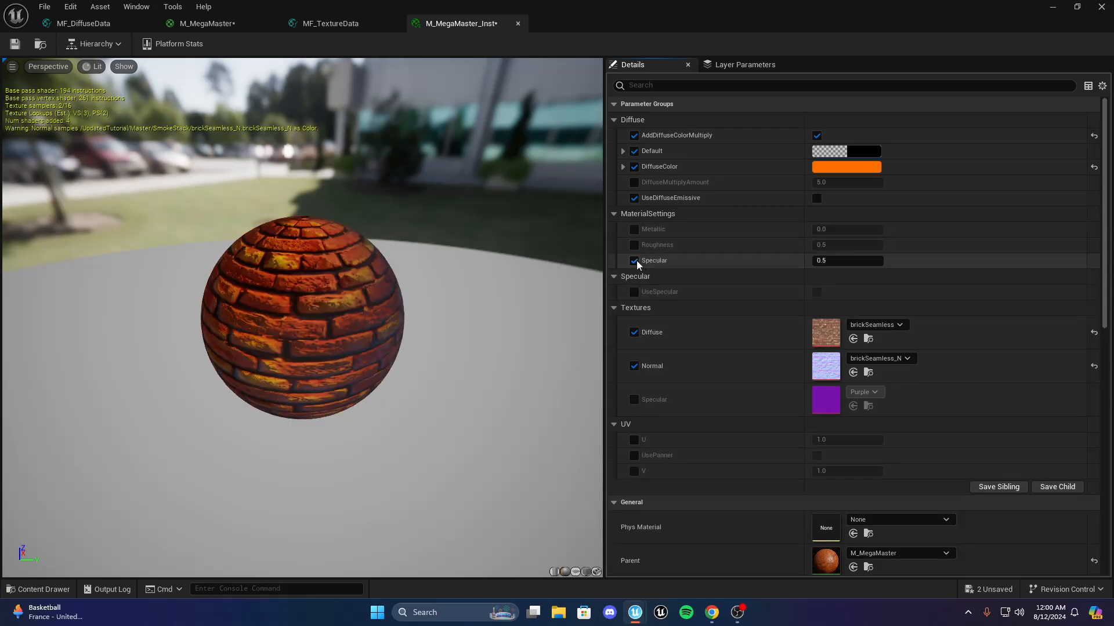
{"action": "left_click", "coordinate": [634, 245]}
{"action": "left_click", "coordinate": [634, 229]}
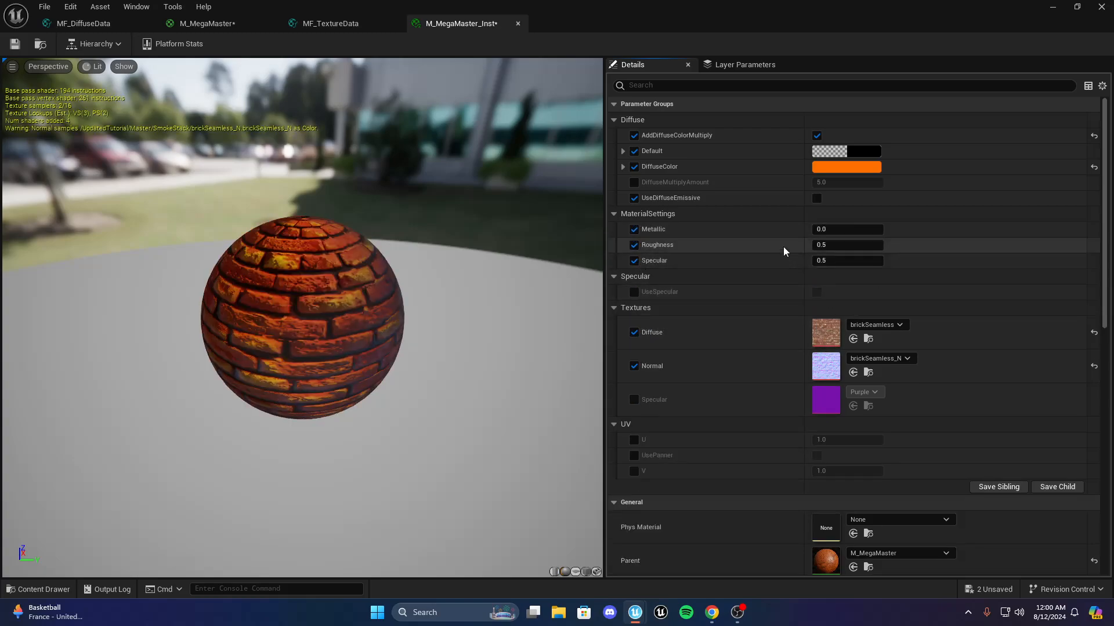
{"action": "left_click", "coordinate": [856, 230]}
{"action": "type", "text": "0.2"}
{"action": "key", "text": "Return"}
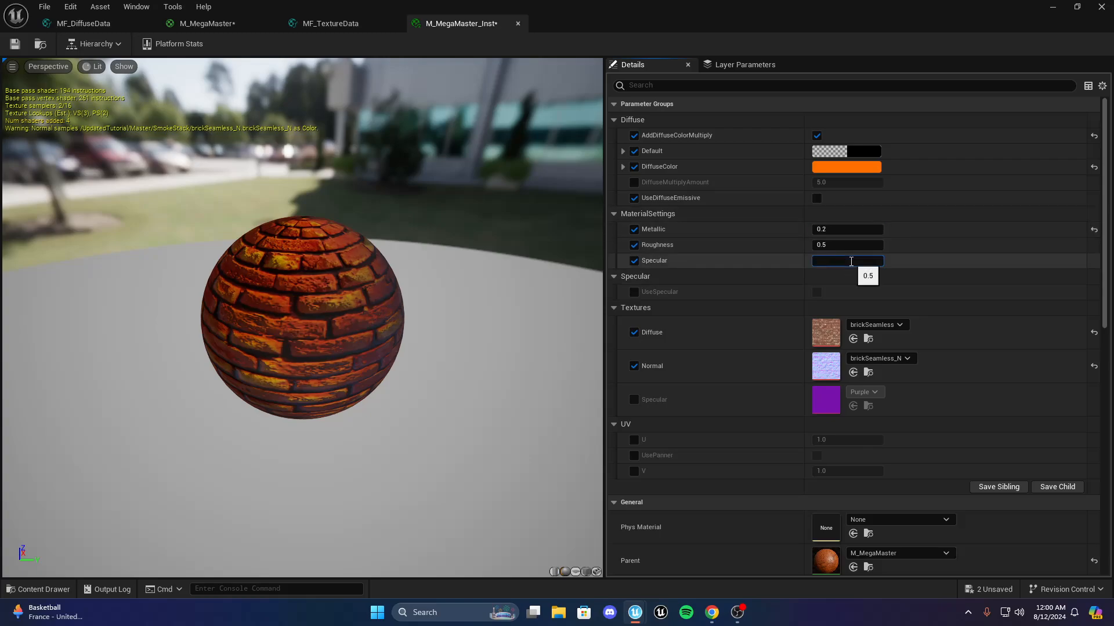
{"action": "left_click", "coordinate": [739, 255]}
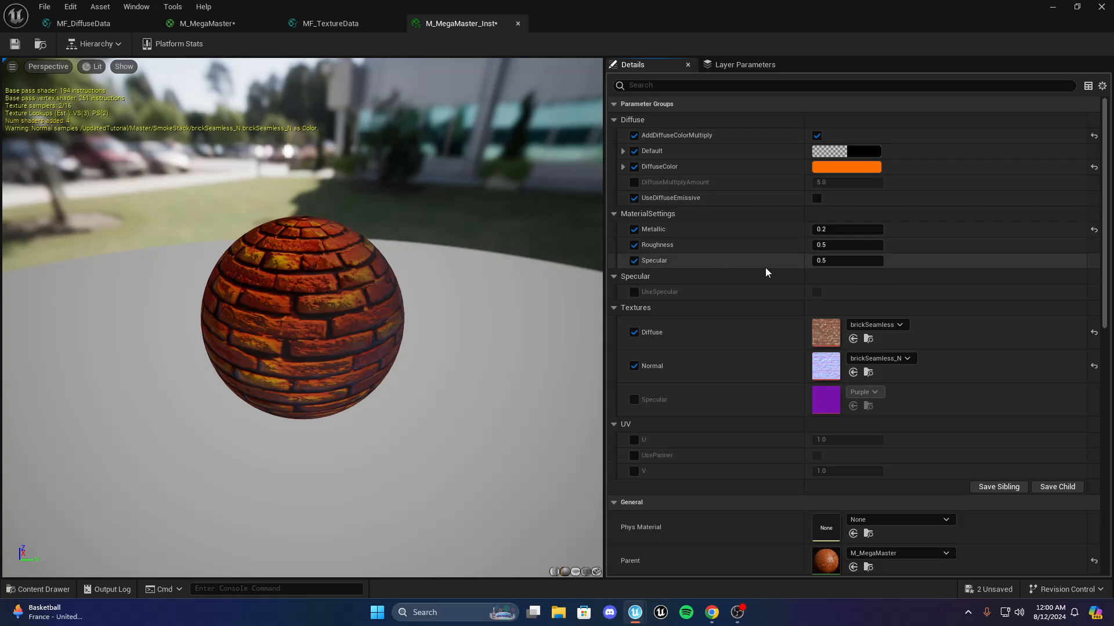
{"action": "left_click", "coordinate": [850, 261]}
{"action": "type", "text": "0.1"}
{"action": "key", "text": "Return"}
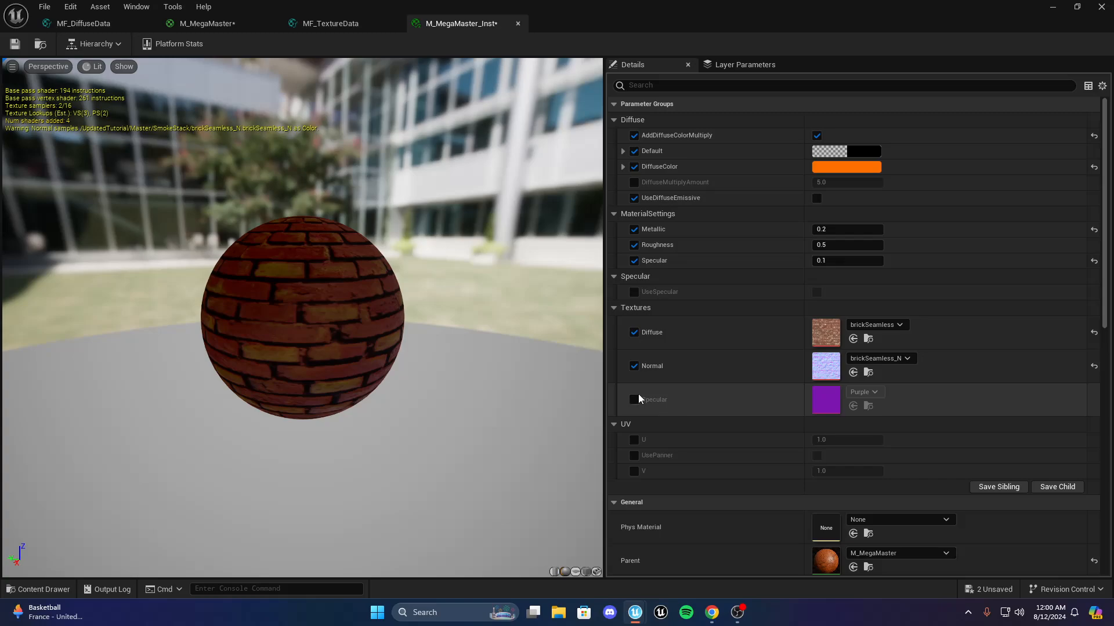
Enable the Specular texture override and toggle UseSpecular on and off, comparing the bricks on the preview sphere
{"action": "left_click", "coordinate": [634, 292]}
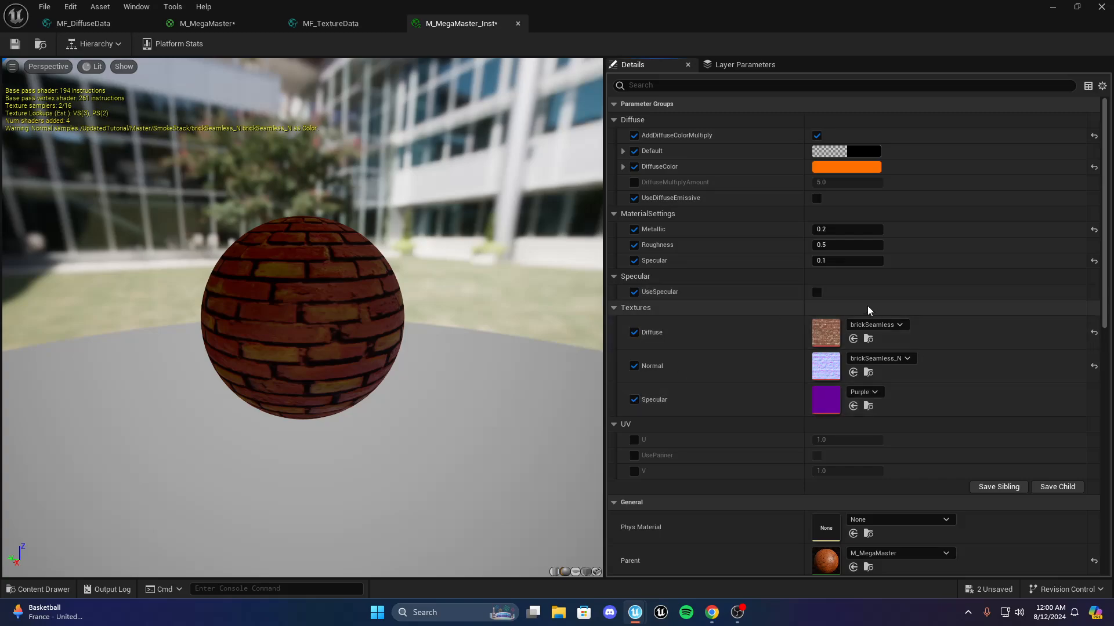
{"action": "left_click", "coordinate": [816, 292]}
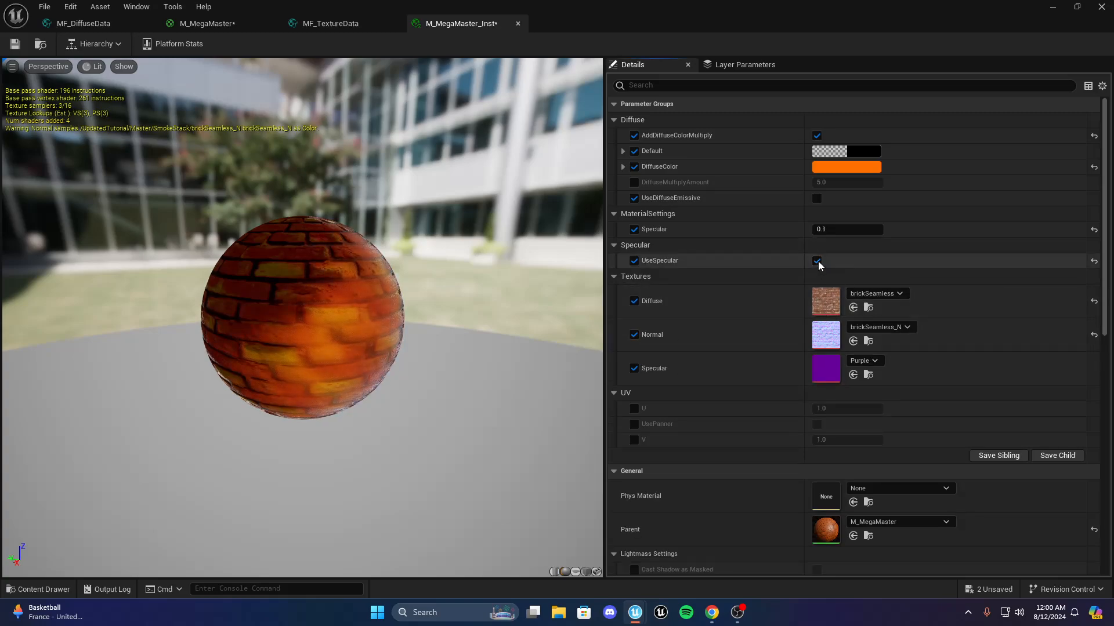
{"action": "left_click", "coordinate": [817, 260]}
{"action": "left_click", "coordinate": [634, 291]}
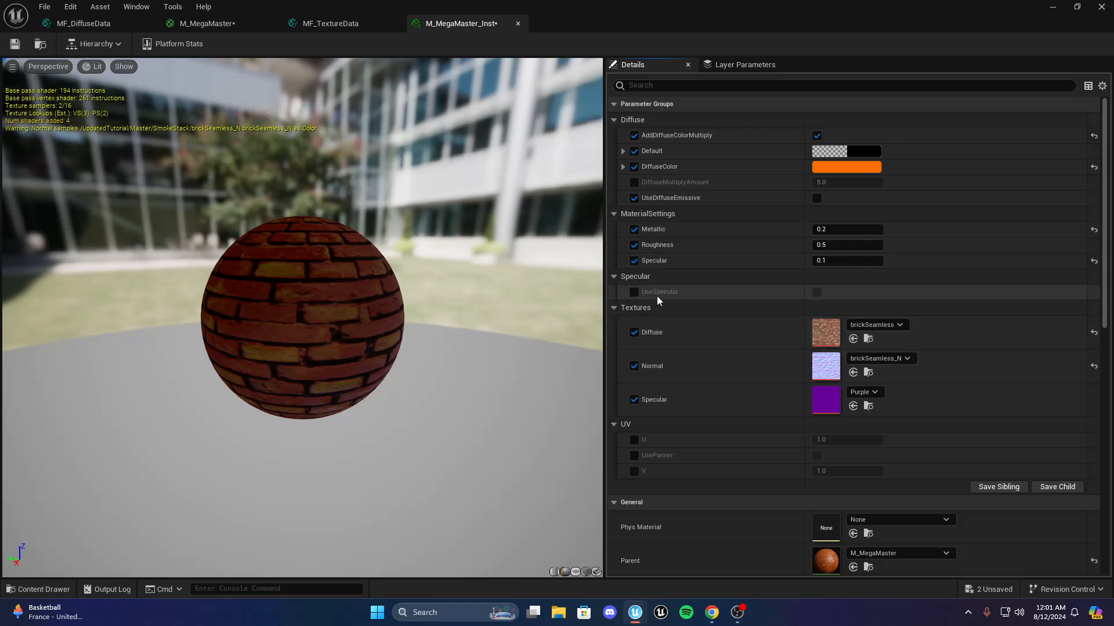
{"action": "left_click", "coordinate": [634, 292]}
{"action": "left_click", "coordinate": [817, 292]}
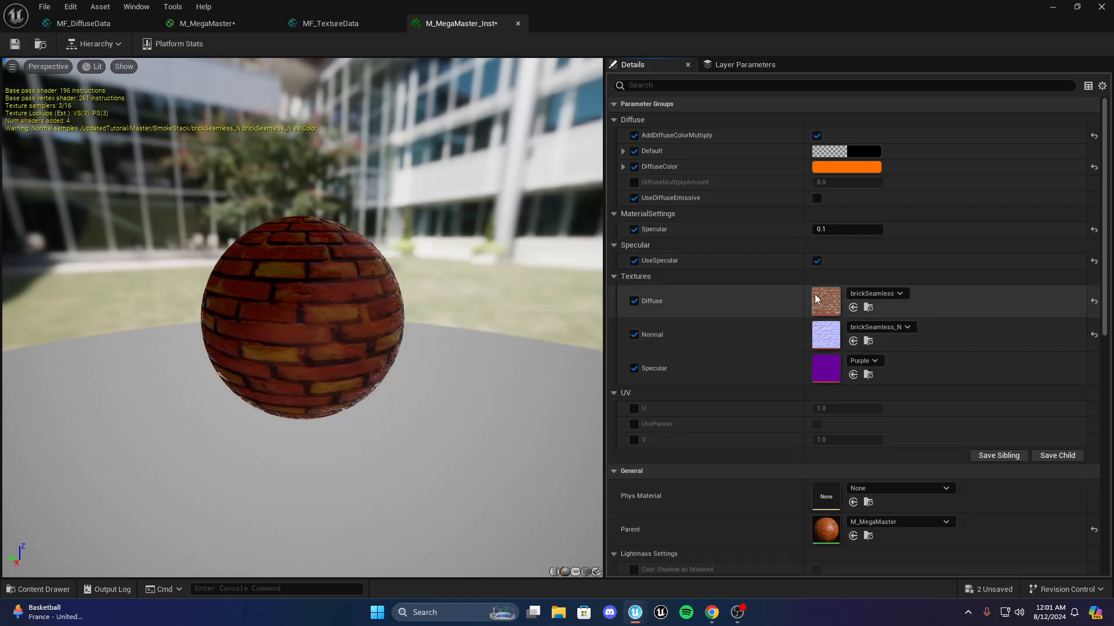
{"action": "mouse_move", "coordinate": [301, 318]}
{"action": "left_mouse_down"}
{"action": "mouse_move", "coordinate": [209, 299]}
{"action": "mouse_move", "coordinate": [189, 218]}
{"action": "mouse_move", "coordinate": [302, 313]}
{"action": "left_mouse_up"}
{"action": "left_click", "coordinate": [634, 261]}
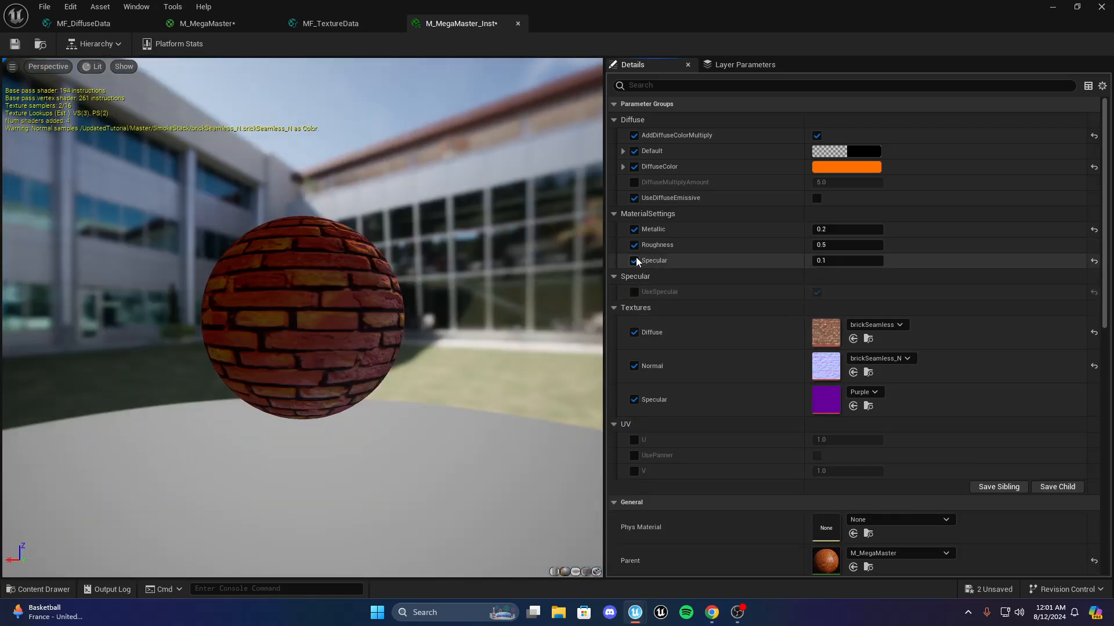
{"action": "left_click_drag", "start_coordinate": [522, 296], "coordinate": [353, 287]}
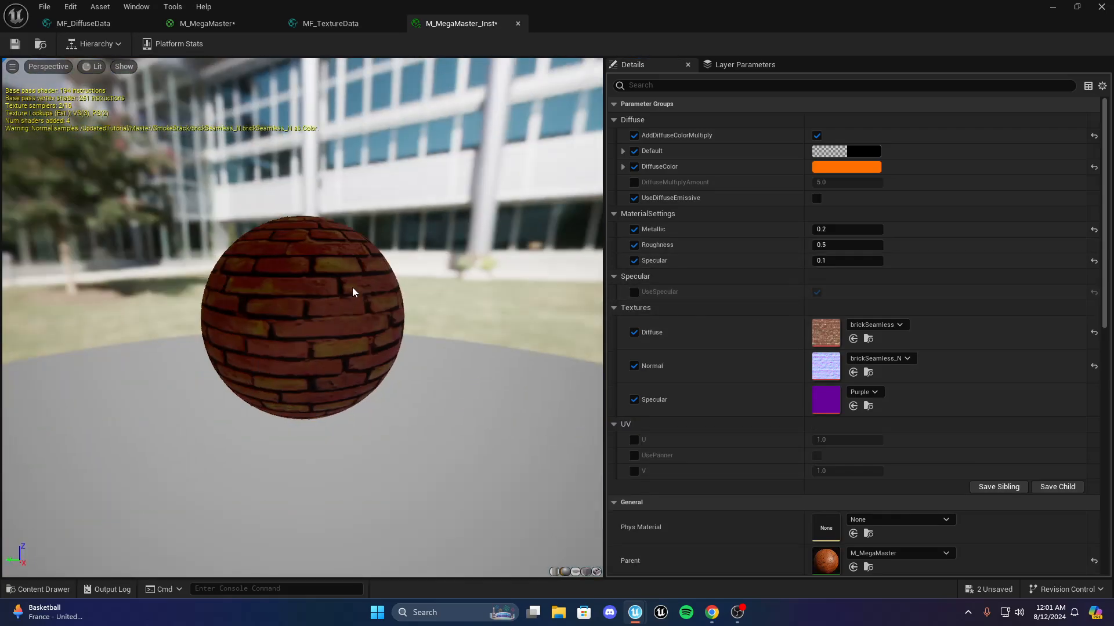
Examine how the texture samples, switches and MF_DiffuseData connect to the output node in the M_MegaMaster graph
{"action": "left_click", "coordinate": [345, 26]}
{"action": "left_click", "coordinate": [198, 9]}
{"action": "left_click", "coordinate": [185, 24]}
{"action": "scroll", "coordinate": [650, 273], "scroll_direction": "up", "scroll_amount": 2}
{"action": "left_click", "coordinate": [746, 273]}
{"action": "right_click_drag", "start_coordinate": [774, 200], "coordinate": [617, 415]}
{"action": "scroll", "coordinate": [746, 273], "scroll_direction": "down", "scroll_amount": 2}
{"action": "scroll", "coordinate": [536, 255], "scroll_direction": "up", "scroll_amount": 2}
{"action": "right_click_drag", "start_coordinate": [536, 255], "coordinate": [490, 328]}
{"action": "left_click_drag", "start_coordinate": [145, 221], "coordinate": [35, 221]}
{"action": "scroll", "coordinate": [544, 321], "scroll_direction": "down", "scroll_amount": 4}
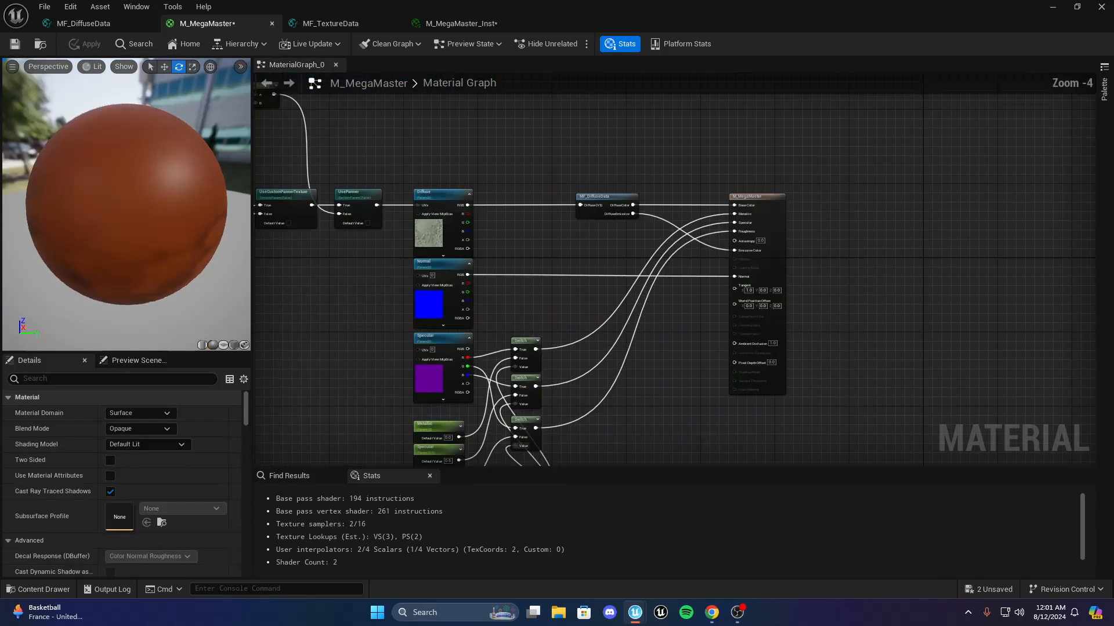
{"action": "scroll", "coordinate": [542, 258], "scroll_direction": "up", "scroll_amount": 4}
{"action": "right_click_drag", "start_coordinate": [551, 325], "coordinate": [524, 240]}
{"action": "scroll", "coordinate": [524, 245], "scroll_direction": "down", "scroll_amount": 2}
{"action": "scroll", "coordinate": [510, 283], "scroll_direction": "up", "scroll_amount": 2}
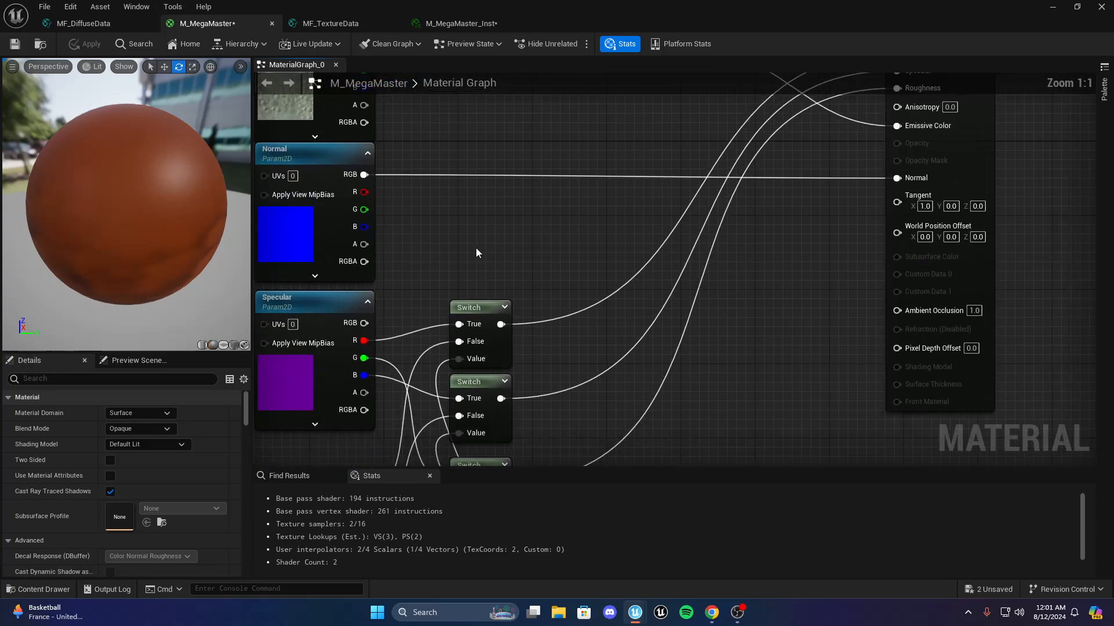
{"action": "right_click_drag", "start_coordinate": [447, 239], "coordinate": [660, 237]}
{"action": "scroll", "coordinate": [498, 161], "scroll_direction": "down", "scroll_amount": 4}
{"action": "scroll", "coordinate": [538, 172], "scroll_direction": "up", "scroll_amount": 4}
{"action": "scroll", "coordinate": [538, 173], "scroll_direction": "down", "scroll_amount": 2}
{"action": "scroll", "coordinate": [538, 173], "scroll_direction": "down", "scroll_amount": 5}
{"action": "scroll", "coordinate": [503, 276], "scroll_direction": "up", "scroll_amount": 7}
{"action": "scroll", "coordinate": [472, 293], "scroll_direction": "down", "scroll_amount": 2}
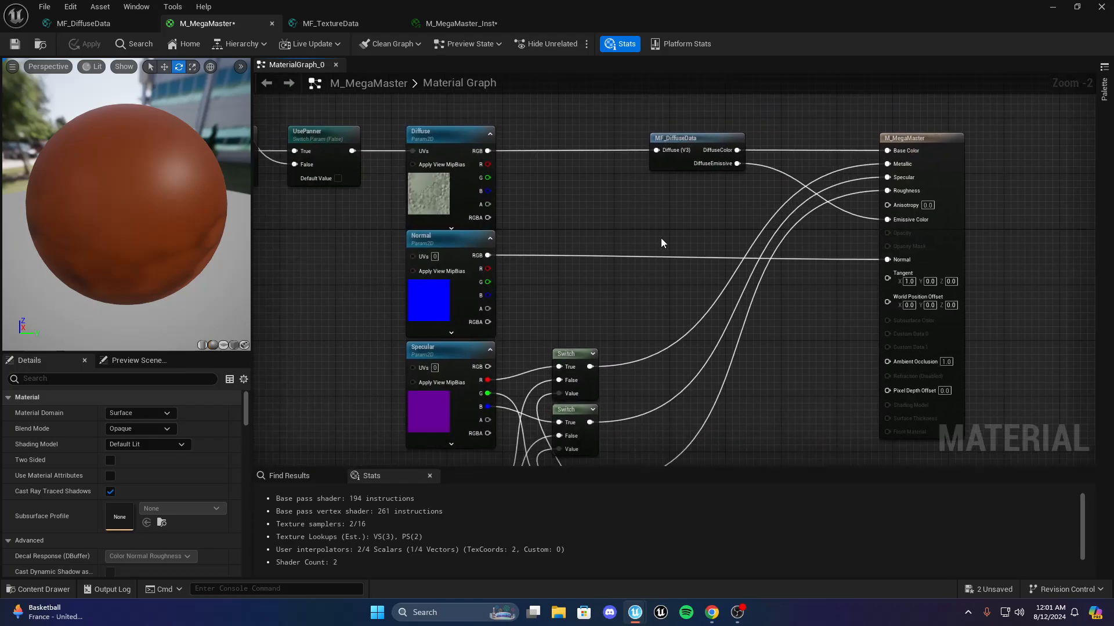
Disable the Default and AddDiffuseColorMultiply overrides in M_MegaMaster_Inst and inspect the bricks on the preview sphere
{"action": "left_click", "coordinate": [323, 21]}
{"action": "left_click", "coordinate": [487, 25]}
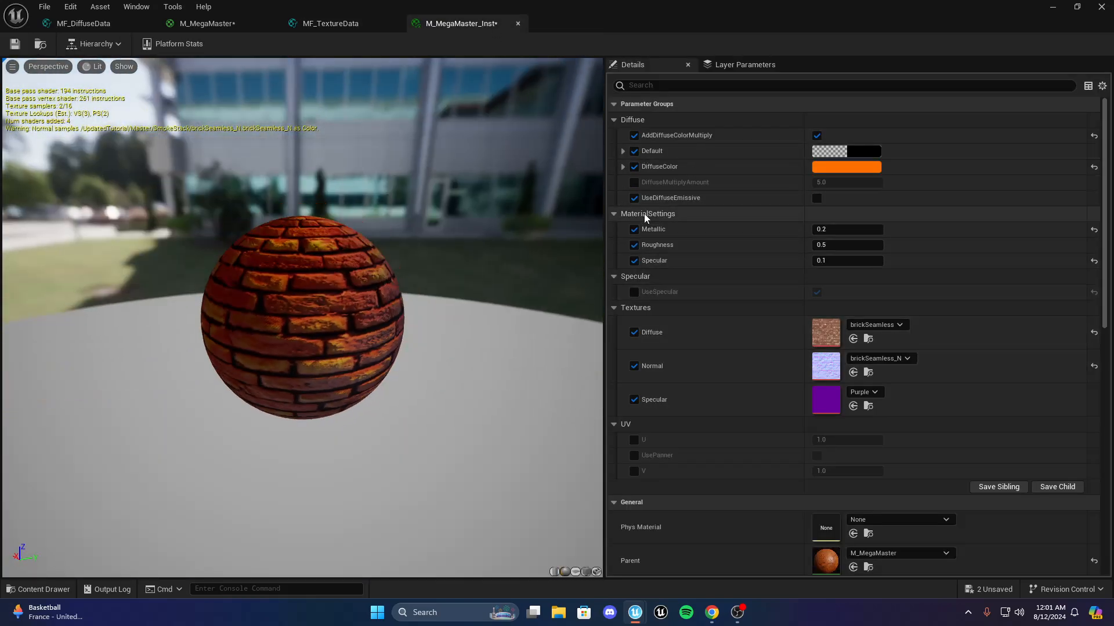
{"action": "left_click", "coordinate": [633, 151]}
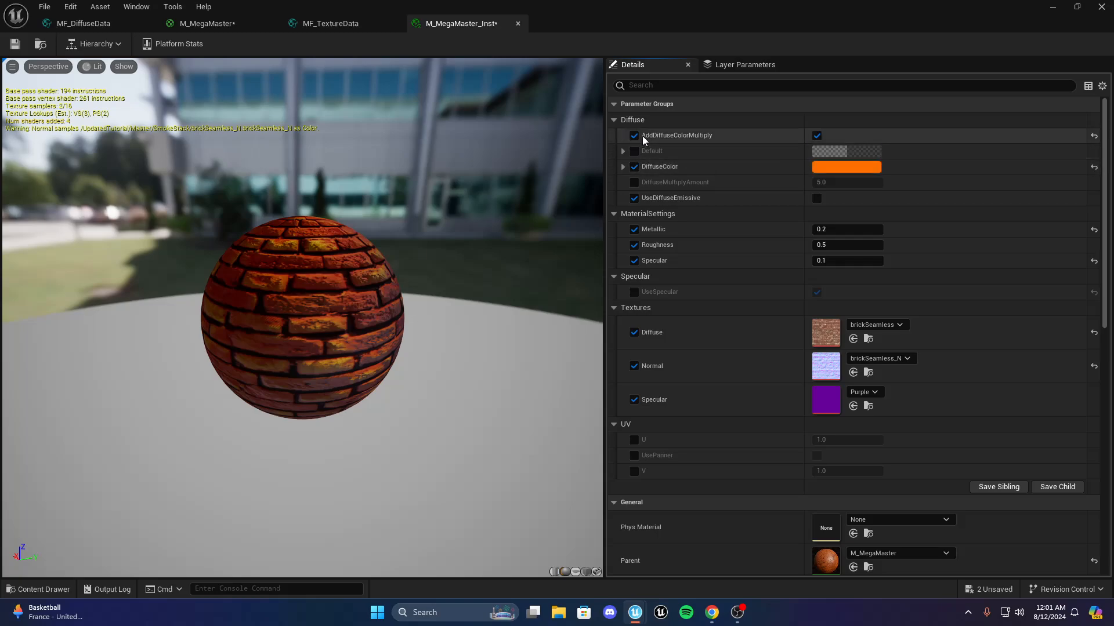
{"action": "left_click", "coordinate": [634, 136]}
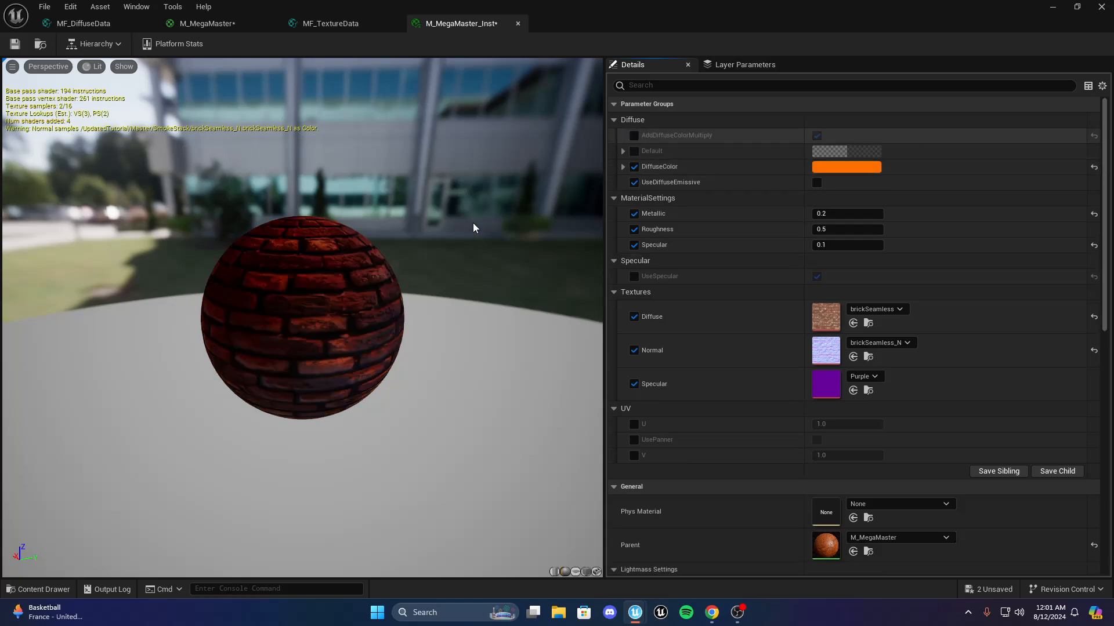
{"action": "mouse_move", "coordinate": [472, 223]}
{"action": "left_mouse_down"}
{"action": "mouse_move", "coordinate": [472, 290]}
{"action": "mouse_move", "coordinate": [473, 223]}
{"action": "left_mouse_up"}
{"action": "scroll", "coordinate": [690, 429], "scroll_direction": "down", "scroll_amount": 1}
{"action": "scroll", "coordinate": [670, 429], "scroll_direction": "up", "scroll_amount": 1}
{"action": "scroll", "coordinate": [646, 436], "scroll_direction": "down", "scroll_amount": 4}
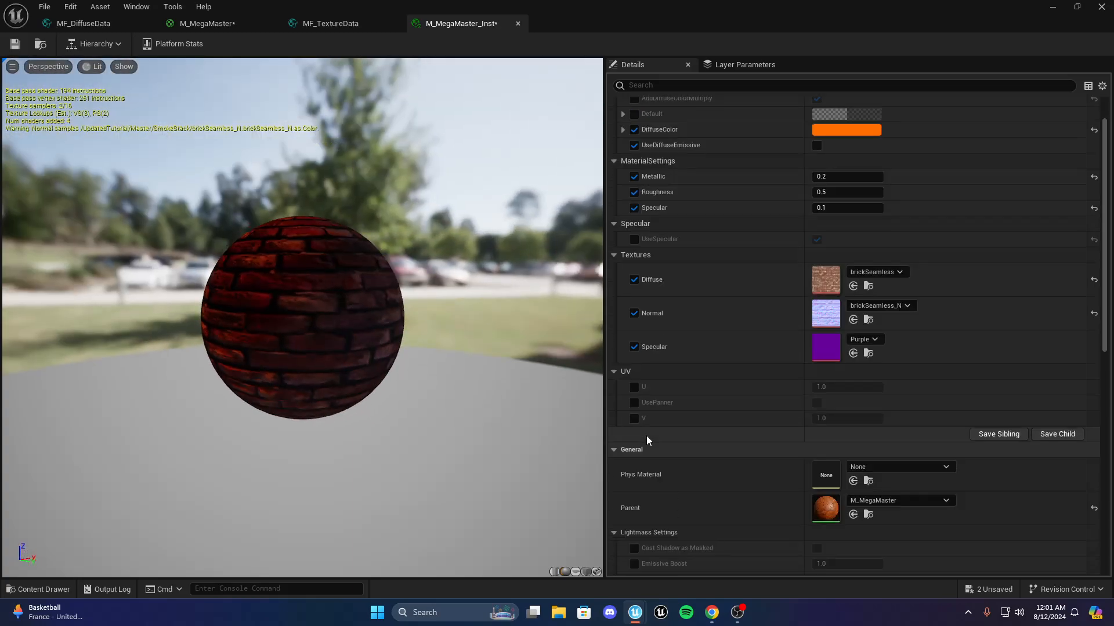
{"action": "scroll", "coordinate": [643, 430], "scroll_direction": "up", "scroll_amount": 4}
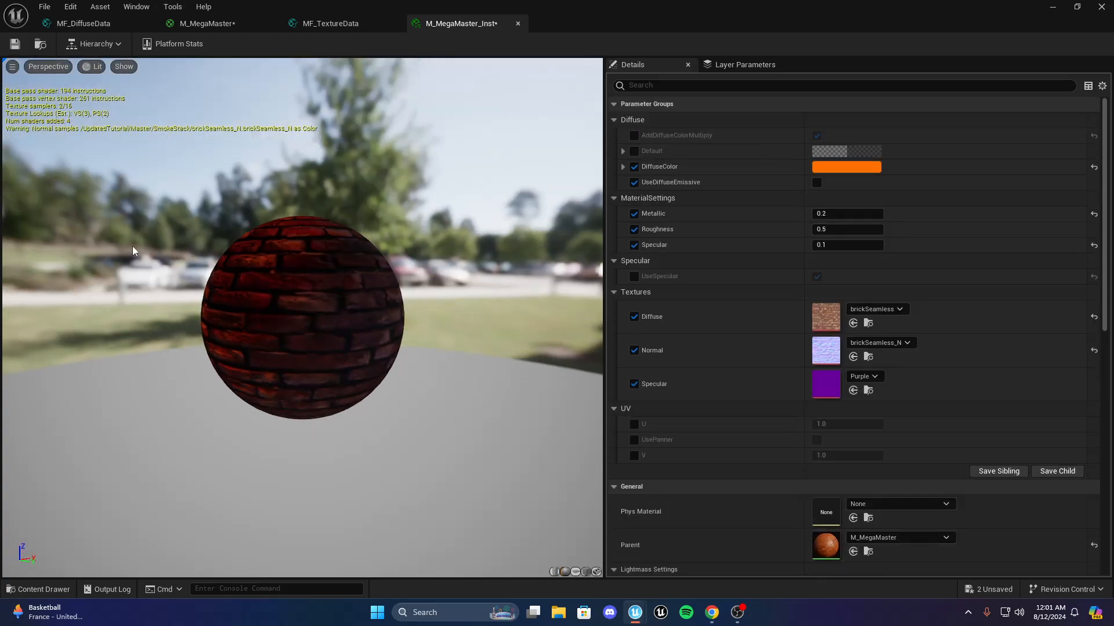
Open the secondary material from the SmokeStack folder, inspect its preview for comparison, and return to M_MegaMaster_Inst
{"action": "left_click", "coordinate": [38, 589]}
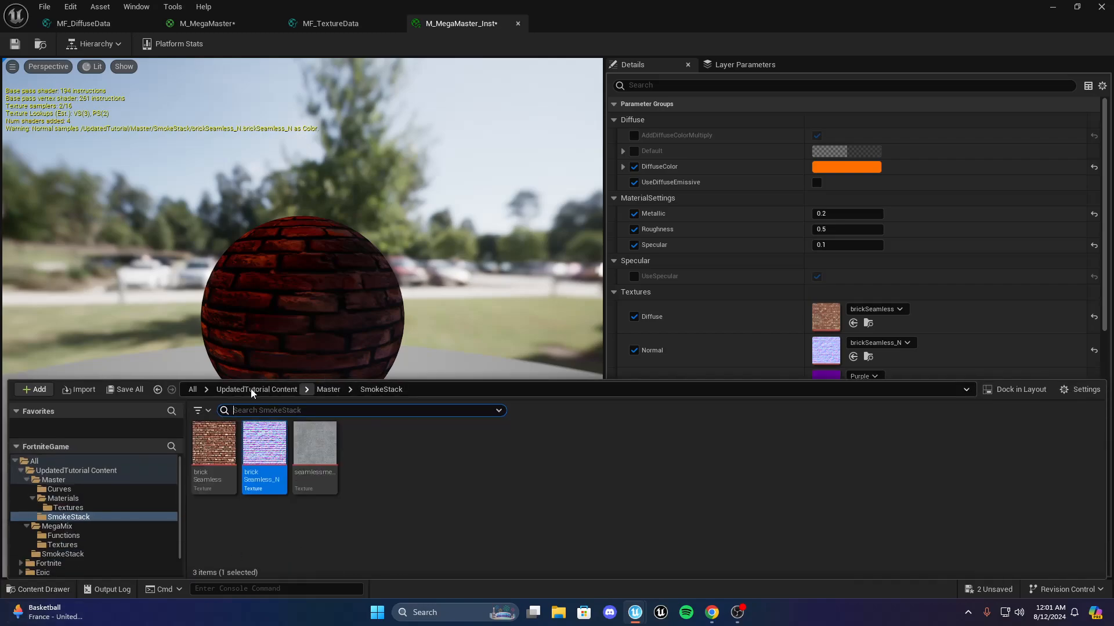
{"action": "left_click", "coordinate": [251, 389]}
{"action": "double_click", "coordinate": [311, 450]}
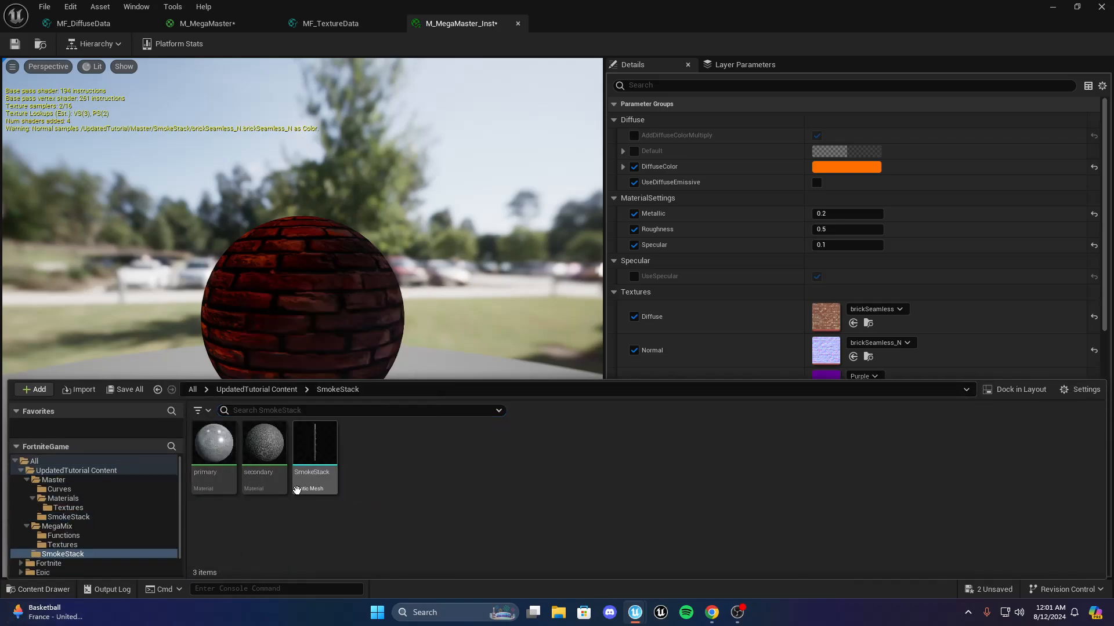
{"action": "double_click", "coordinate": [264, 459]}
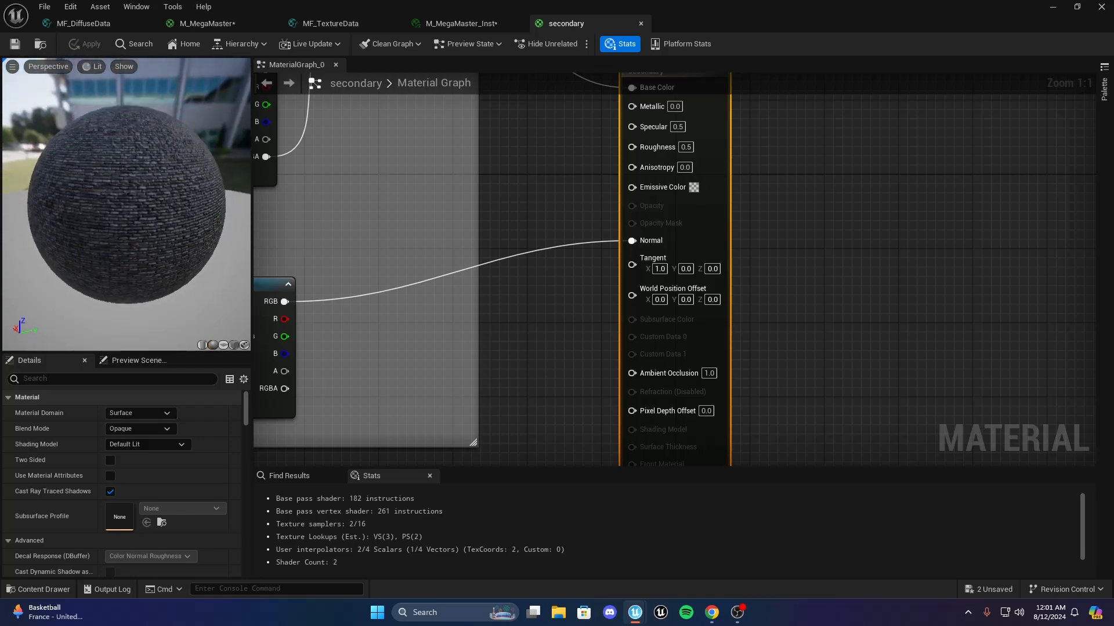
{"action": "left_click_drag", "start_coordinate": [126, 204], "coordinate": [243, 204]}
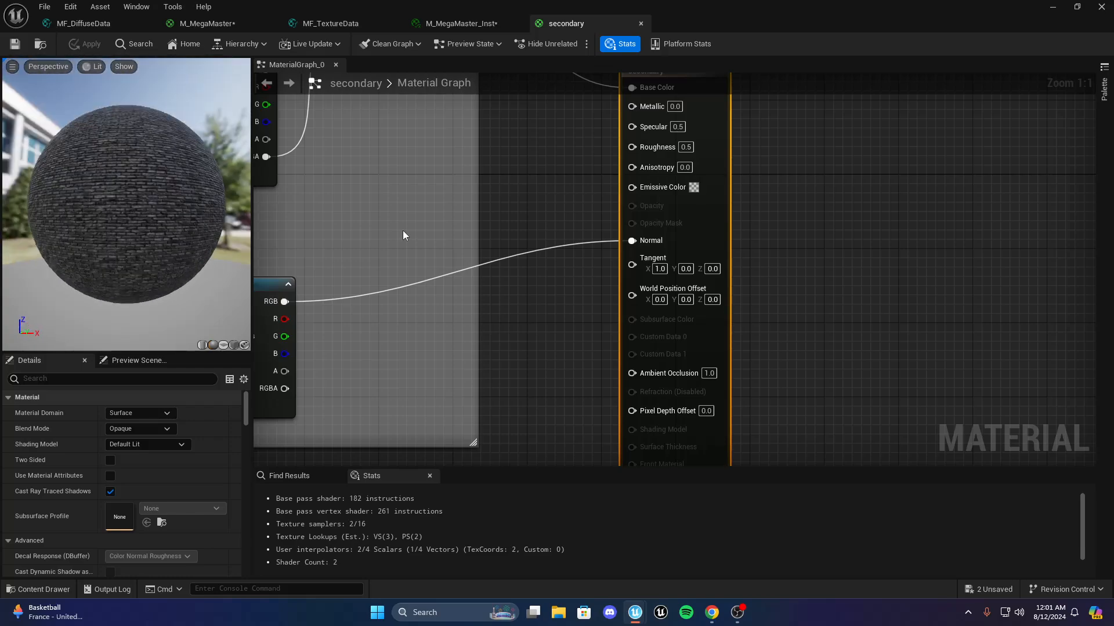
{"action": "left_click", "coordinate": [640, 24]}
{"action": "left_click", "coordinate": [471, 22]}
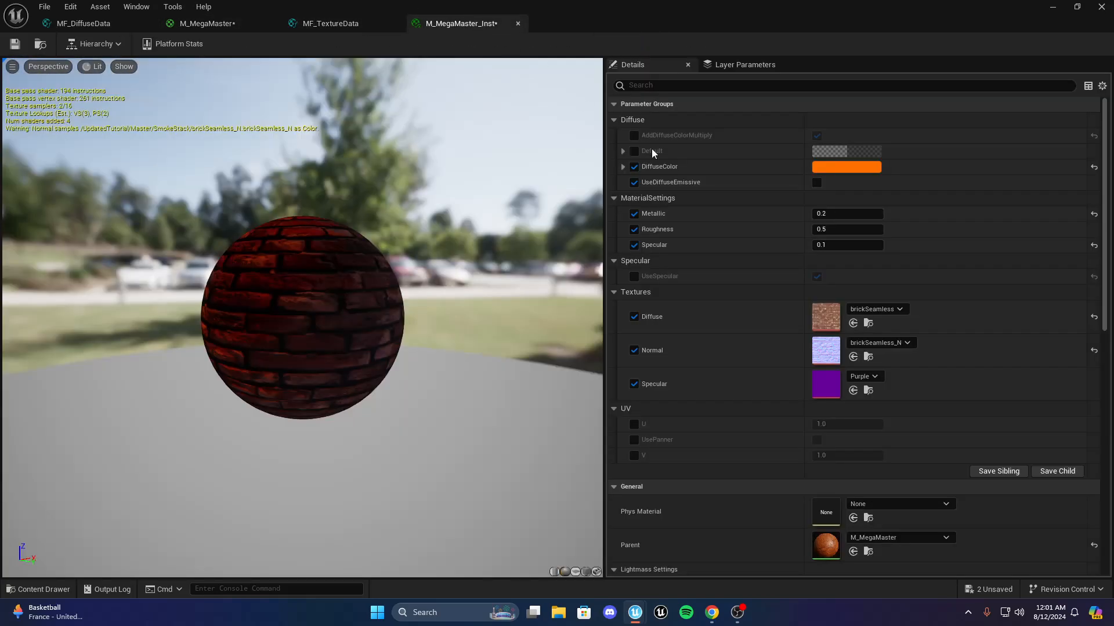
Disable the Specular texture override and switch the UseSpecular and AddDiffuseColorMultiply values off
{"action": "left_click", "coordinate": [634, 383]}
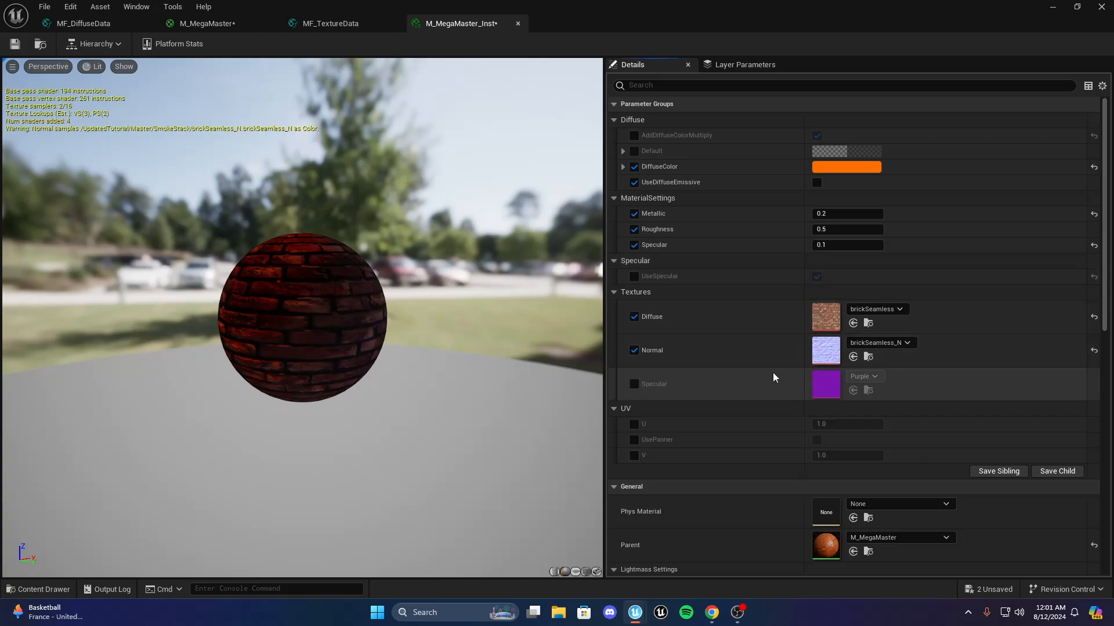
{"action": "left_click", "coordinate": [633, 276]}
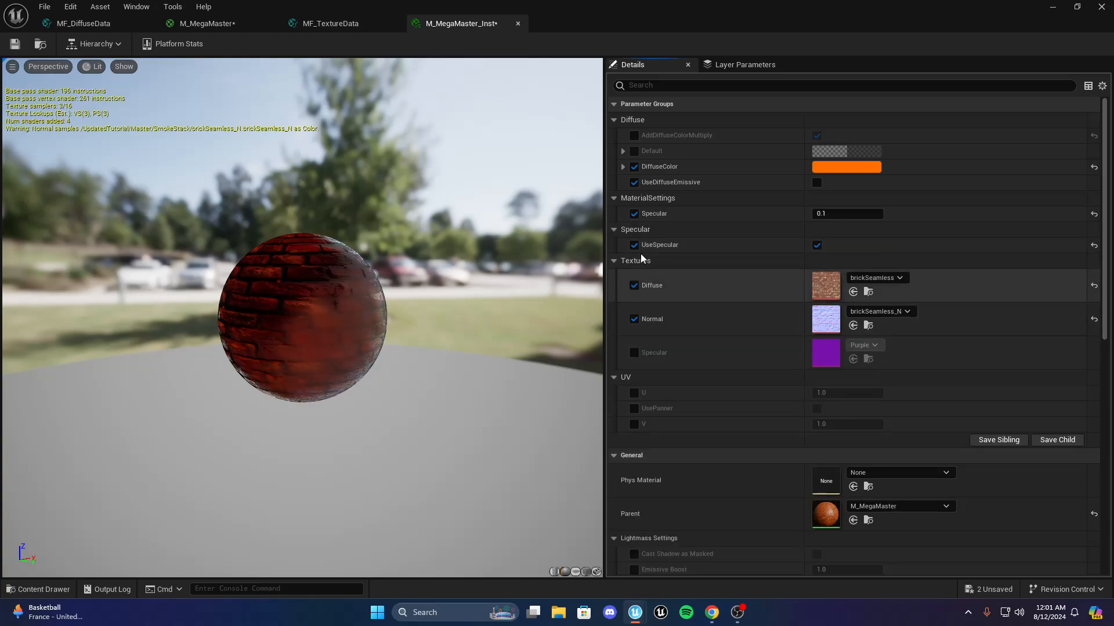
{"action": "left_click", "coordinate": [816, 245]}
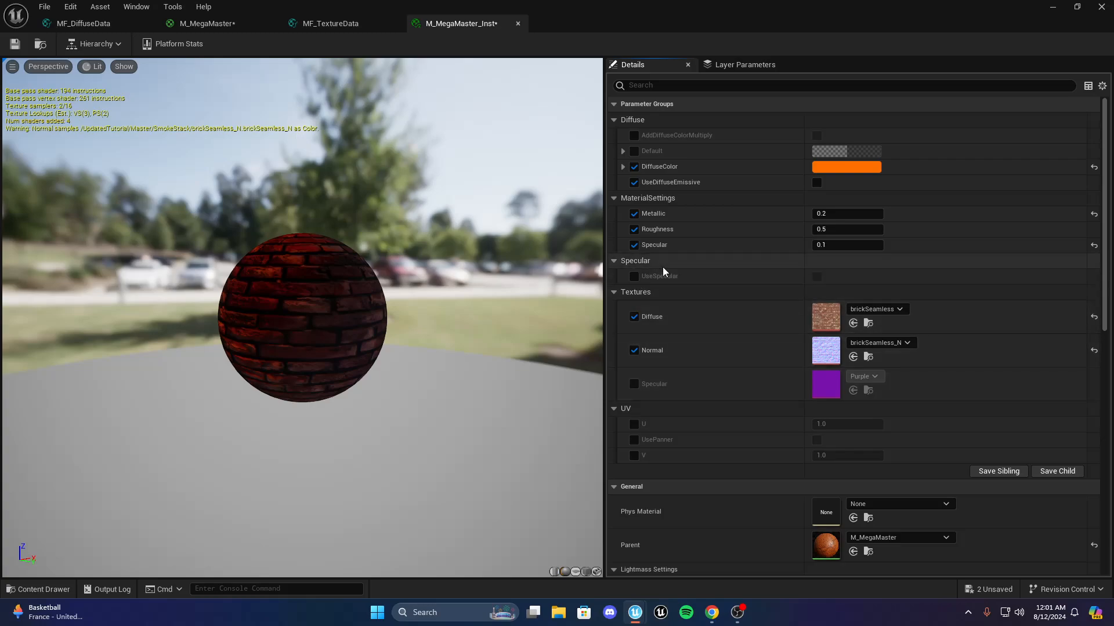
Compare MaterialSettings Specular values of 0.0 and 0.5 on the bricks, leaving Specular at 0.0
{"action": "left_click", "coordinate": [869, 246]}
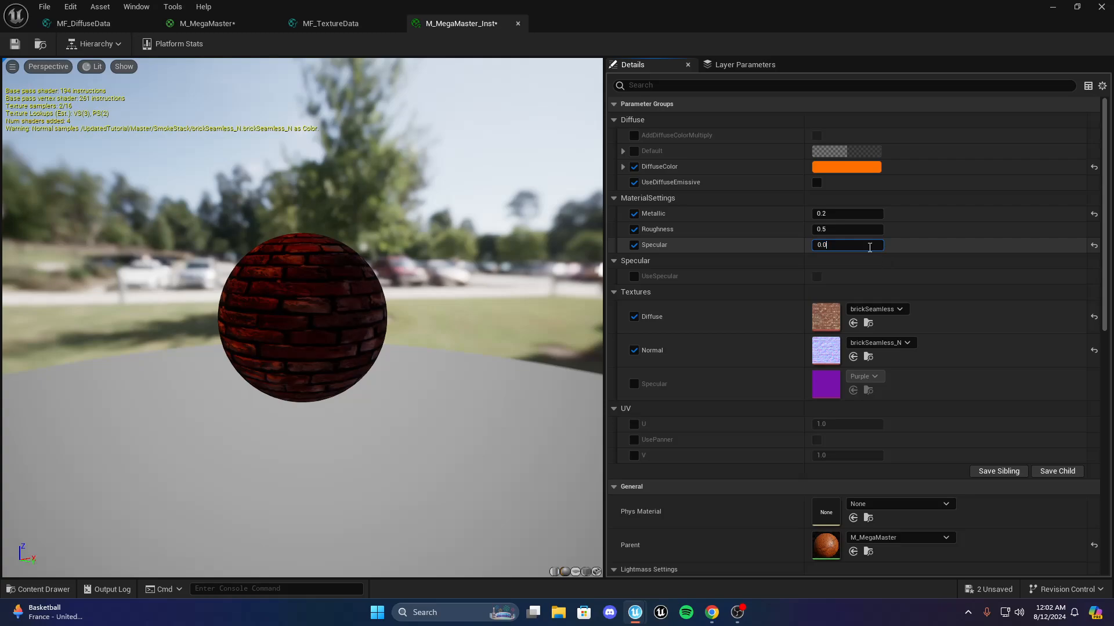
{"action": "type", "text": "0.5"}
{"action": "key", "text": "Return"}
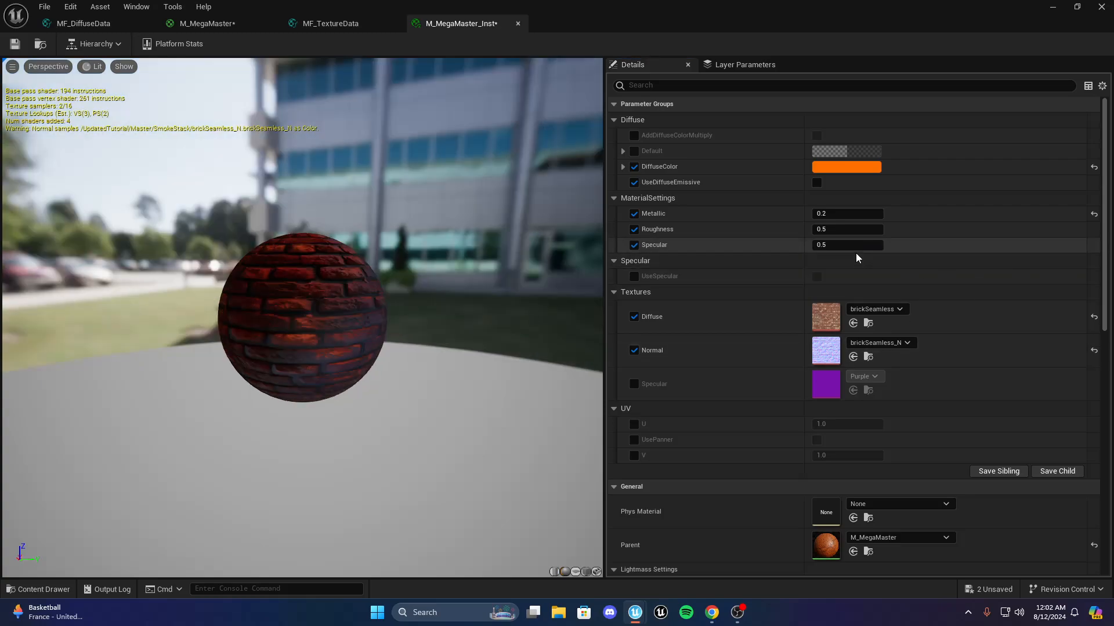
{"action": "key", "text": "Return"}
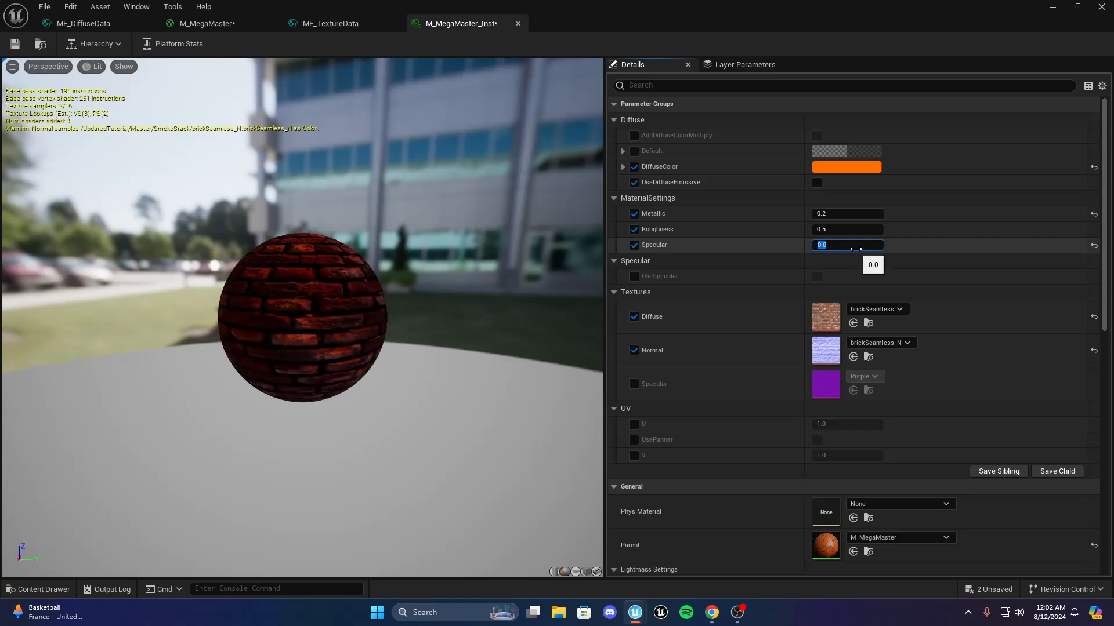
Set Metallic to 0.0 in the instance's MaterialSettings
{"action": "left_click", "coordinate": [861, 216]}
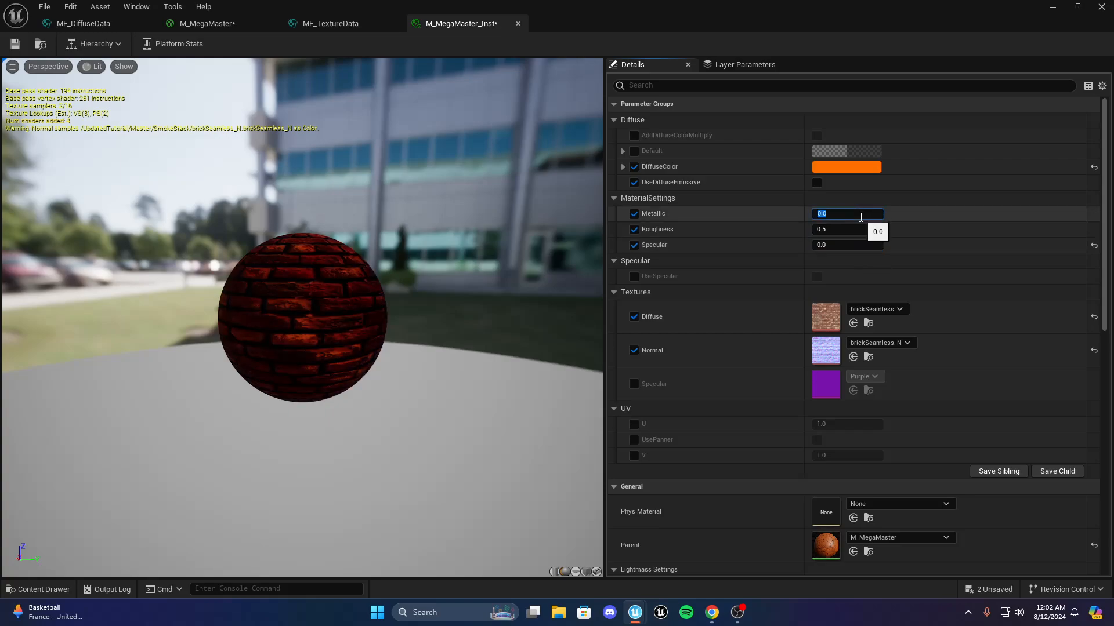
{"action": "type", "text": "0"}
{"action": "key", "text": "Tab"}
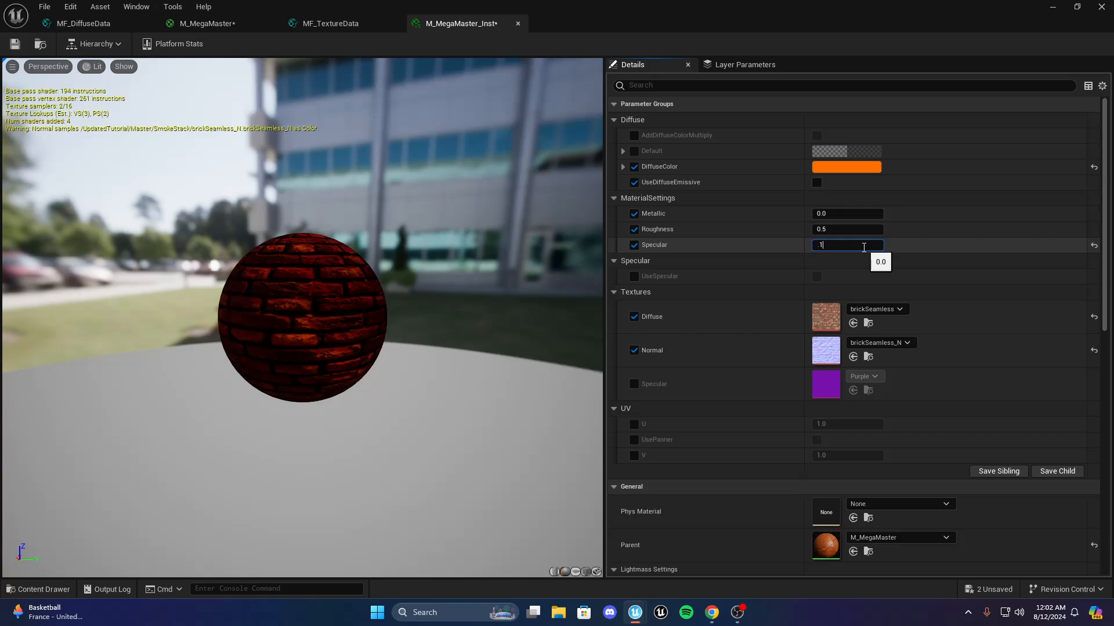
Try a Specular of 0.1 and a Roughness of 0.2 in MaterialSettings and inspect the brick sphere
{"action": "left_click", "coordinate": [846, 231]}
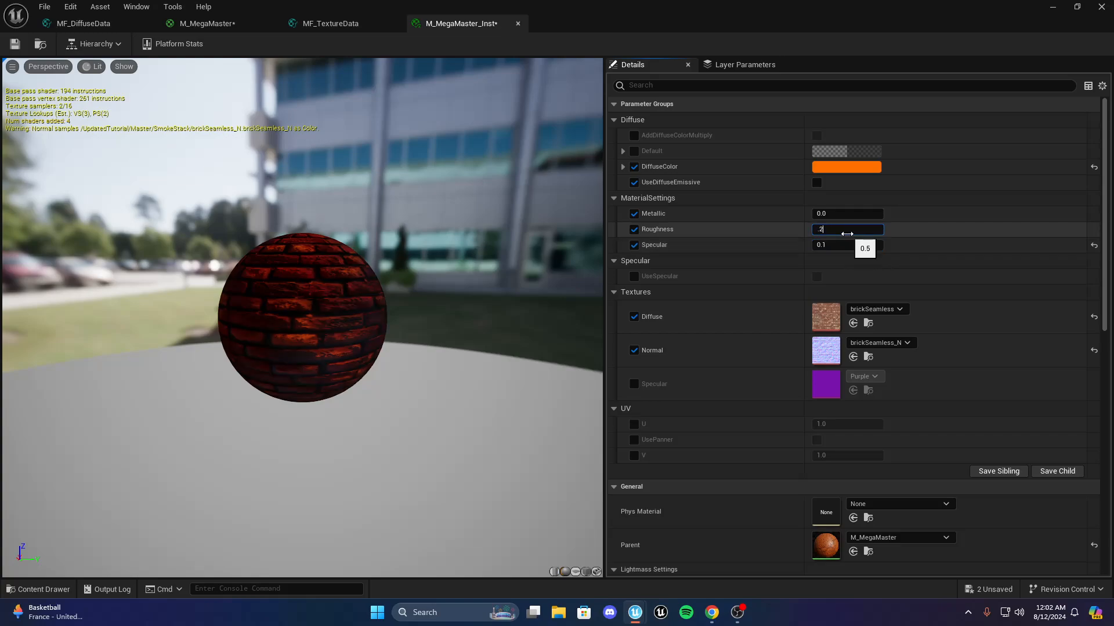
{"action": "key", "text": "Return"}
{"action": "left_click_drag", "start_coordinate": [470, 268], "coordinate": [229, 237]}
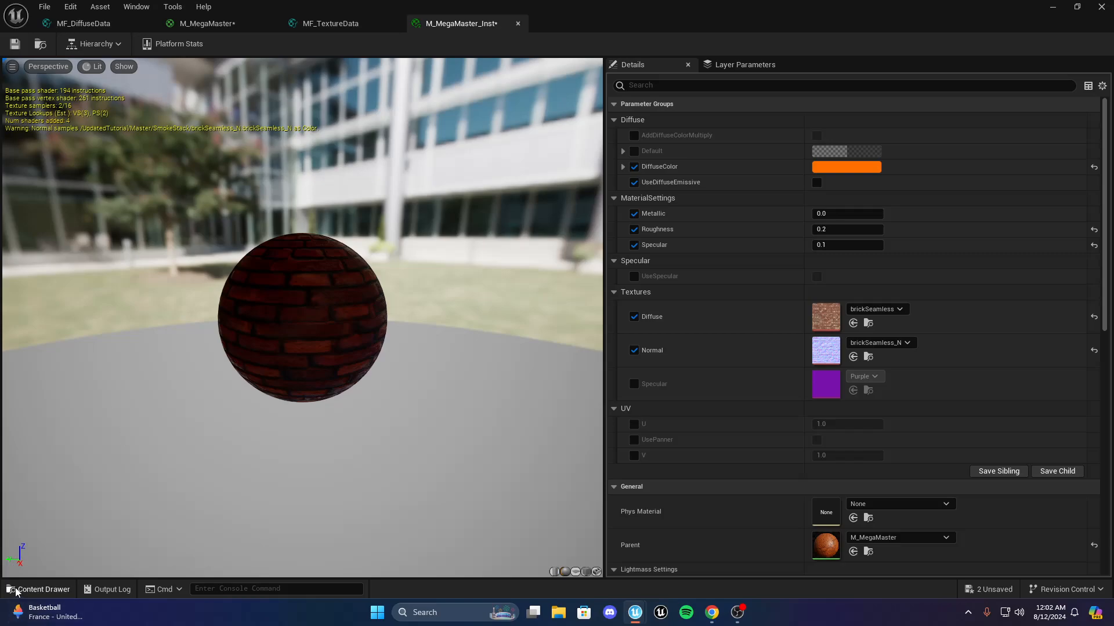
Reopen the secondary material, check its material output node's input values, and close it to return to the instance
{"action": "left_click", "coordinate": [38, 589]}
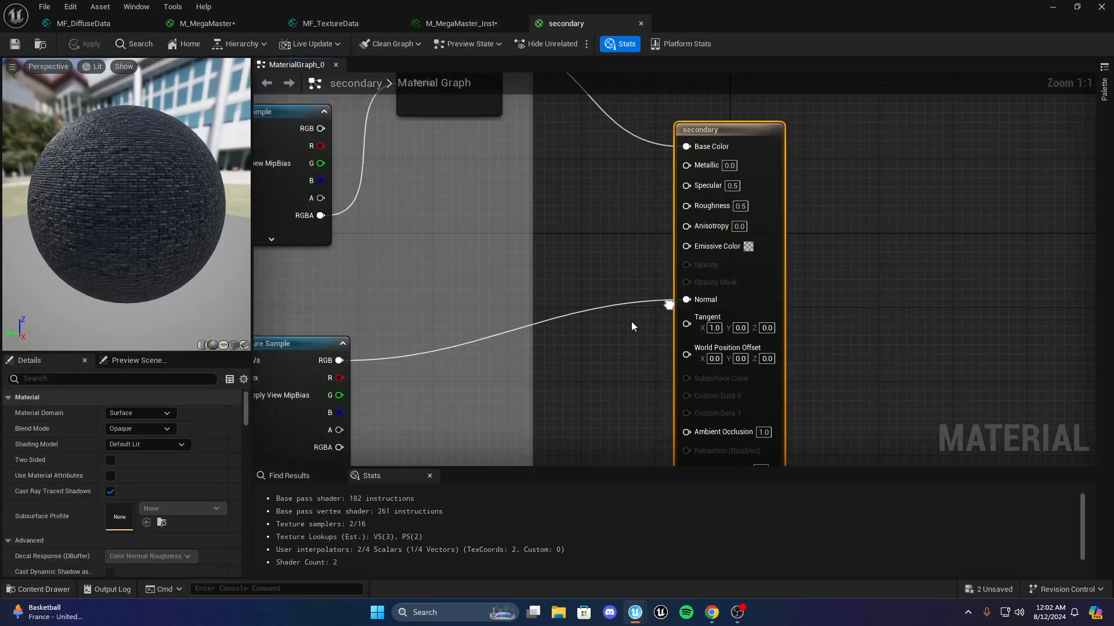
{"action": "right_click_drag", "start_coordinate": [710, 290], "coordinate": [673, 268]}
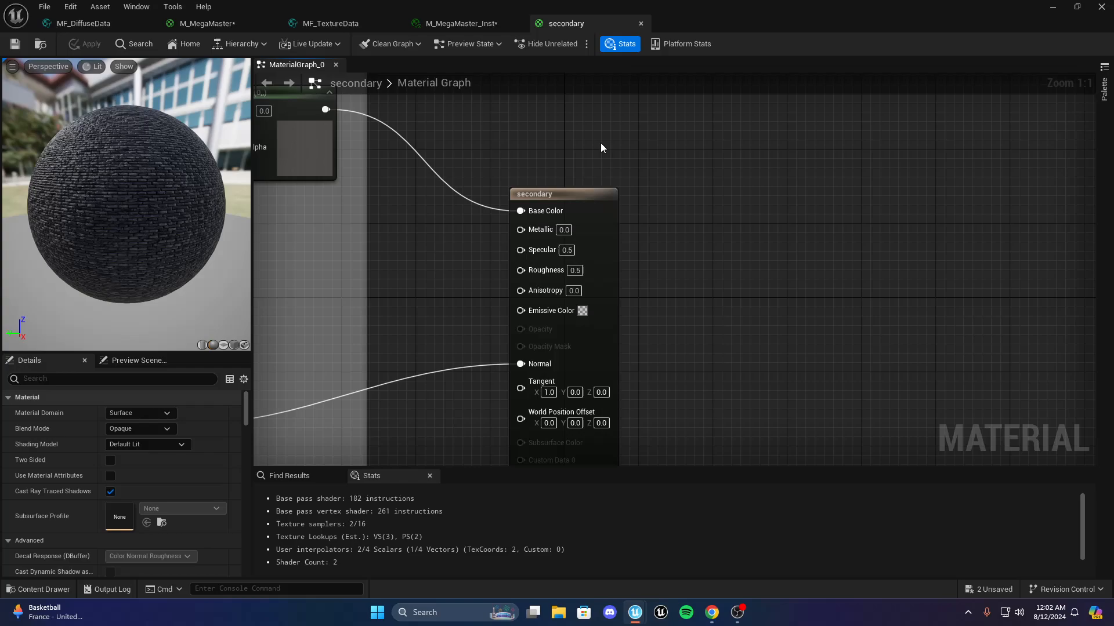
{"action": "left_click", "coordinate": [640, 23]}
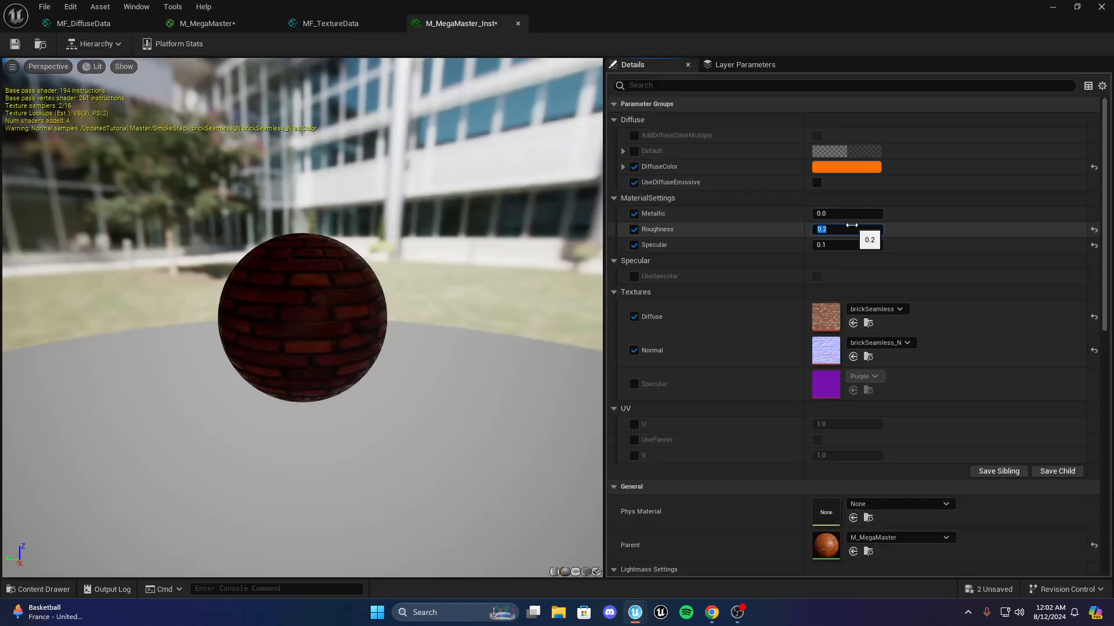
Compare Specular values of 0.5 and 0.0 with Metallic at 0.5, and try a Roughness of 0.2
{"action": "left_click", "coordinate": [853, 244]}
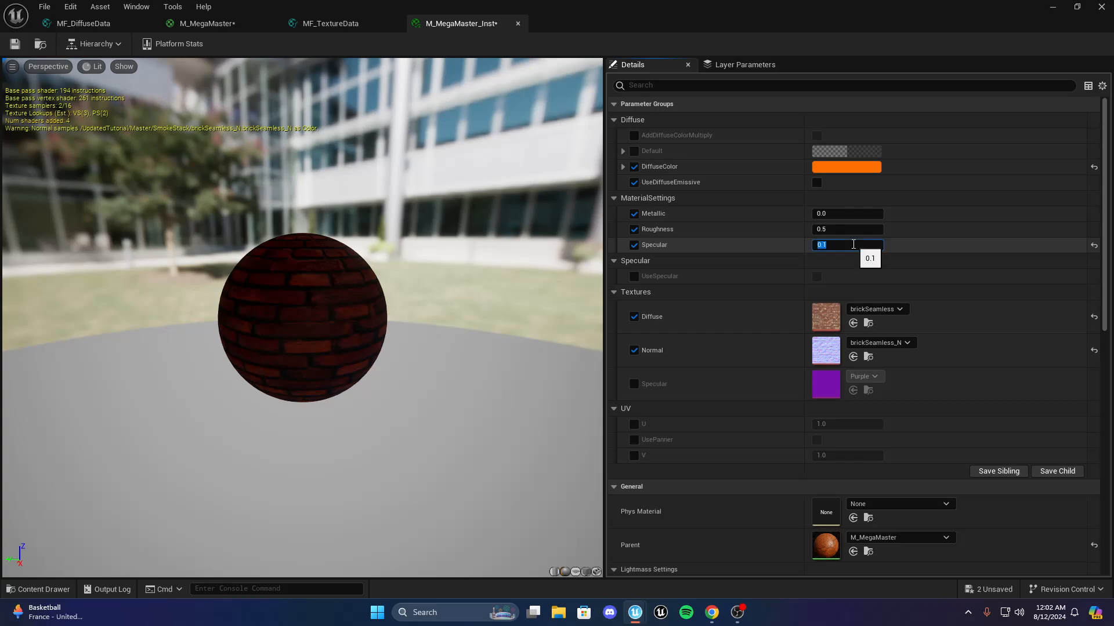
{"action": "type", "text": "0.5"}
{"action": "left_click", "coordinate": [847, 214]}
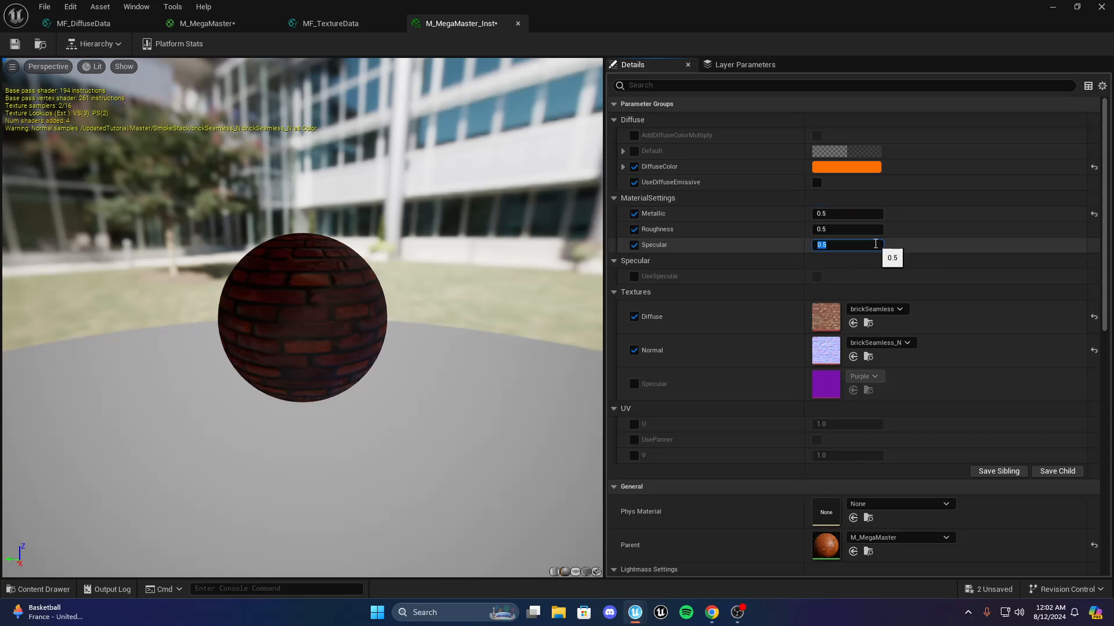
{"action": "type", "text": "0"}
{"action": "key", "text": "Return"}
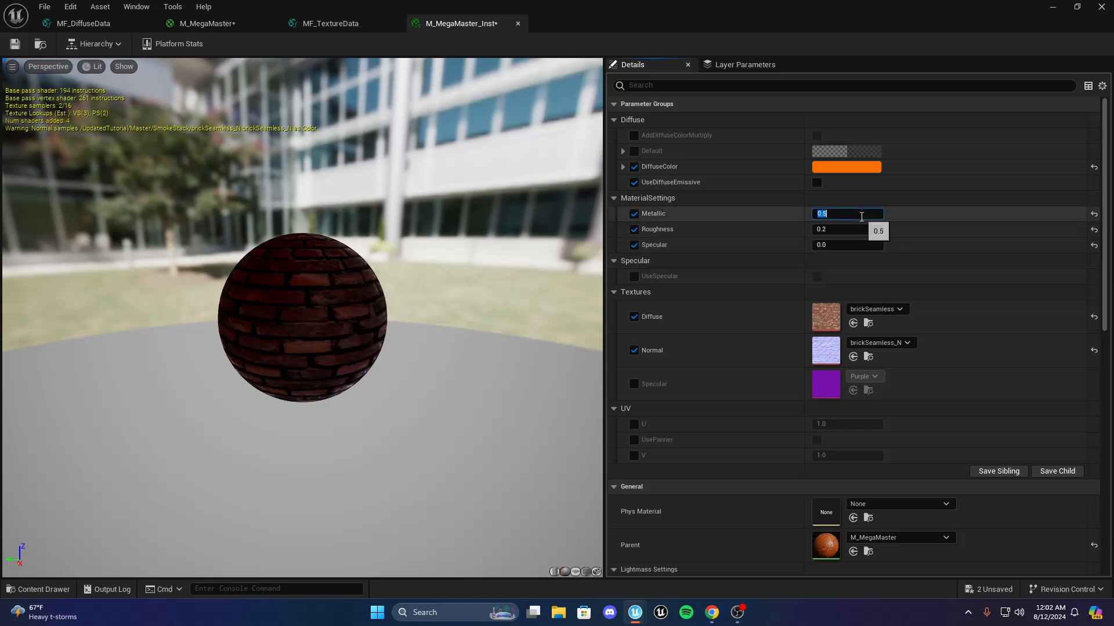
Set Metallic to 0.0, Roughness to 0.5 and Specular to 0.2 in MaterialSettings
{"action": "type", "text": "0"}
{"action": "left_click", "coordinate": [853, 230]}
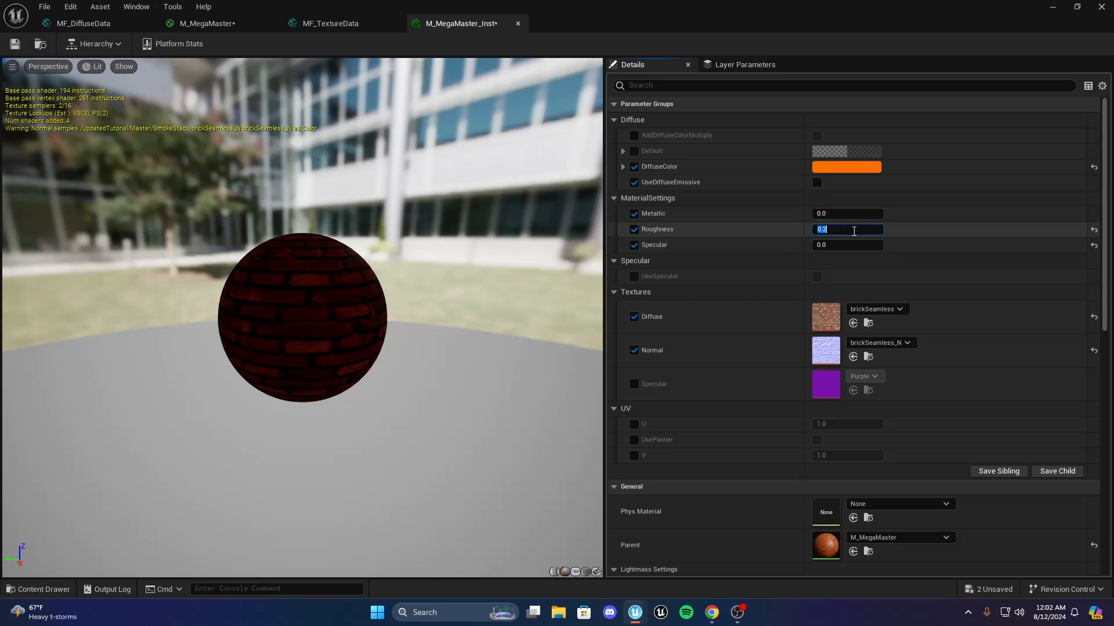
{"action": "left_click", "coordinate": [825, 240]}
{"action": "type", "text": "."}
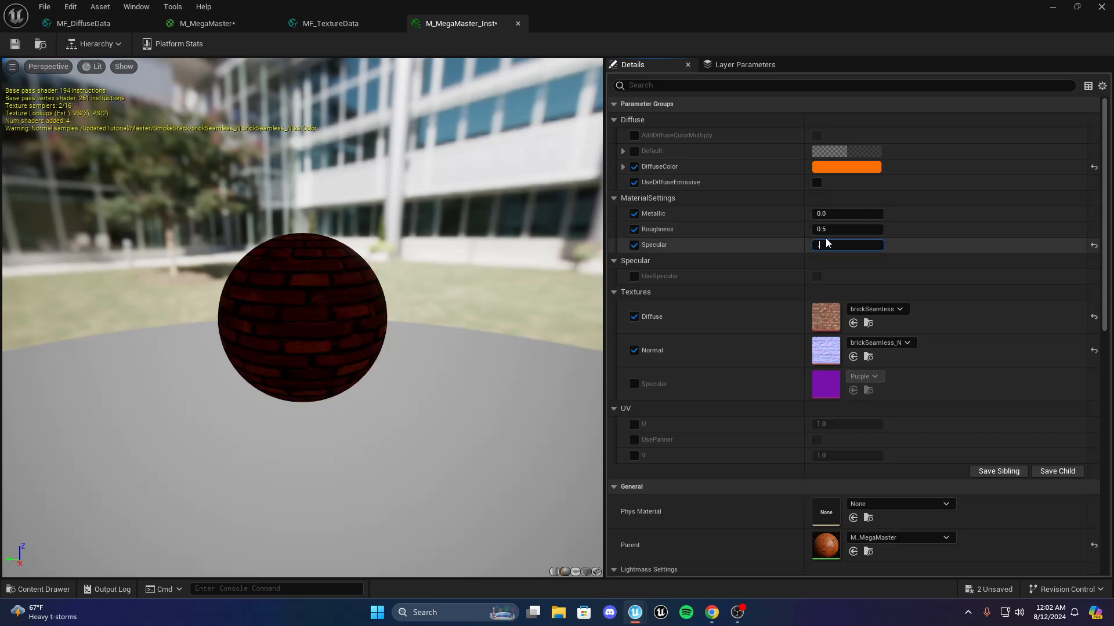
{"action": "type", "text": "2"}
{"action": "key", "text": "Return"}
Compare Roughness values of 1.0 and 0.2 on the bricks, leaving Roughness at 0.2 and setting Specular to 0.5
{"action": "type", "text": "1"}
{"action": "key", "text": "Return"}
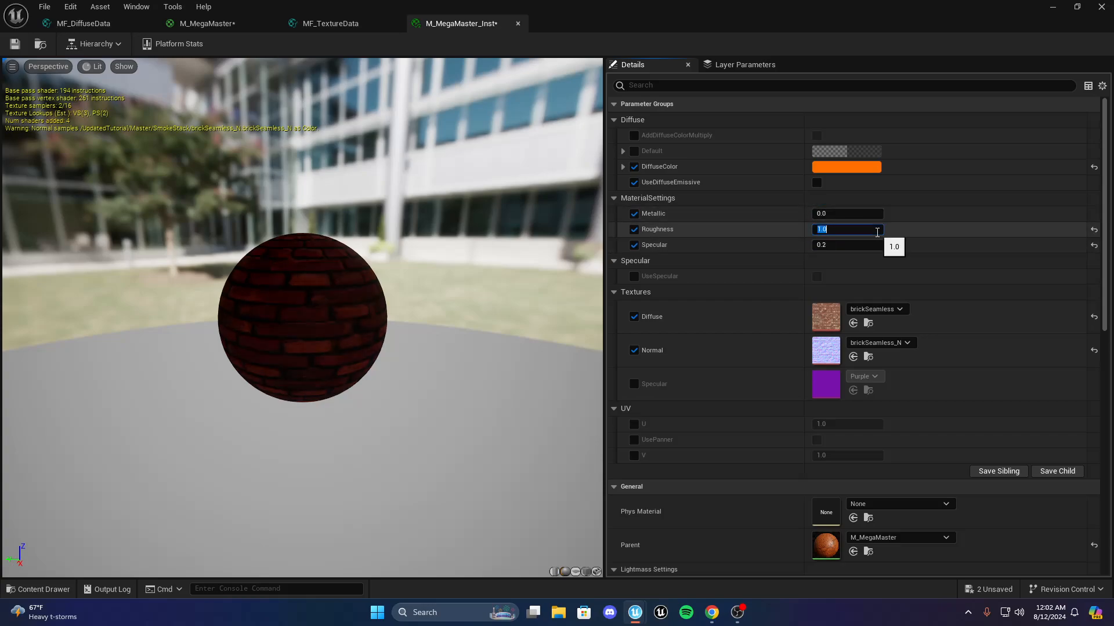
{"action": "type", "text": ".2"}
{"action": "key", "text": "Return"}
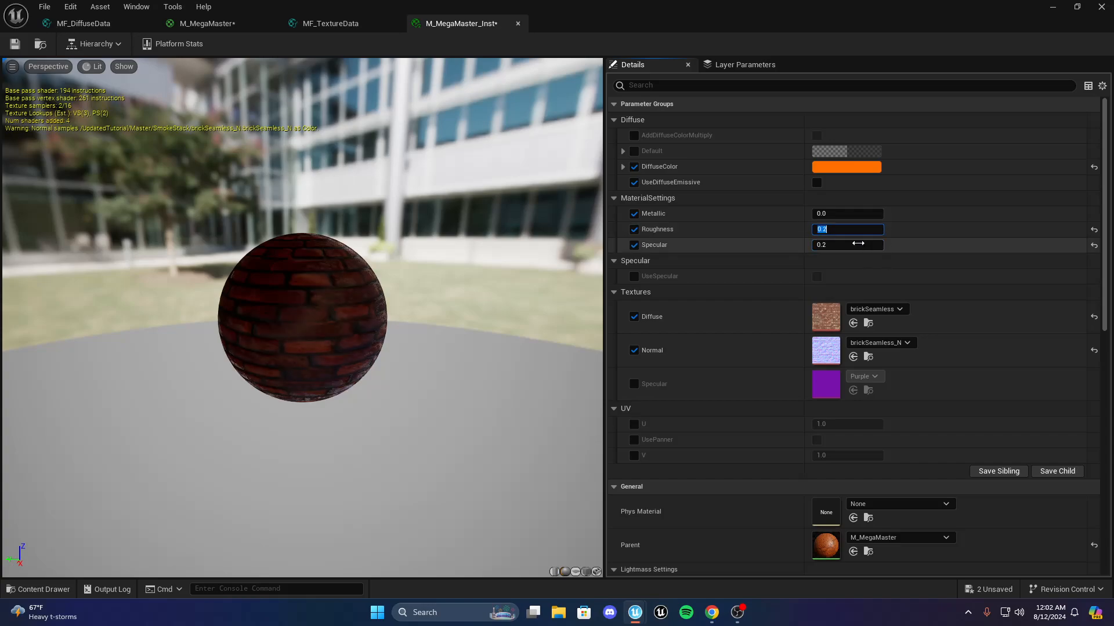
{"action": "left_click_drag", "start_coordinate": [435, 256], "coordinate": [243, 249]}
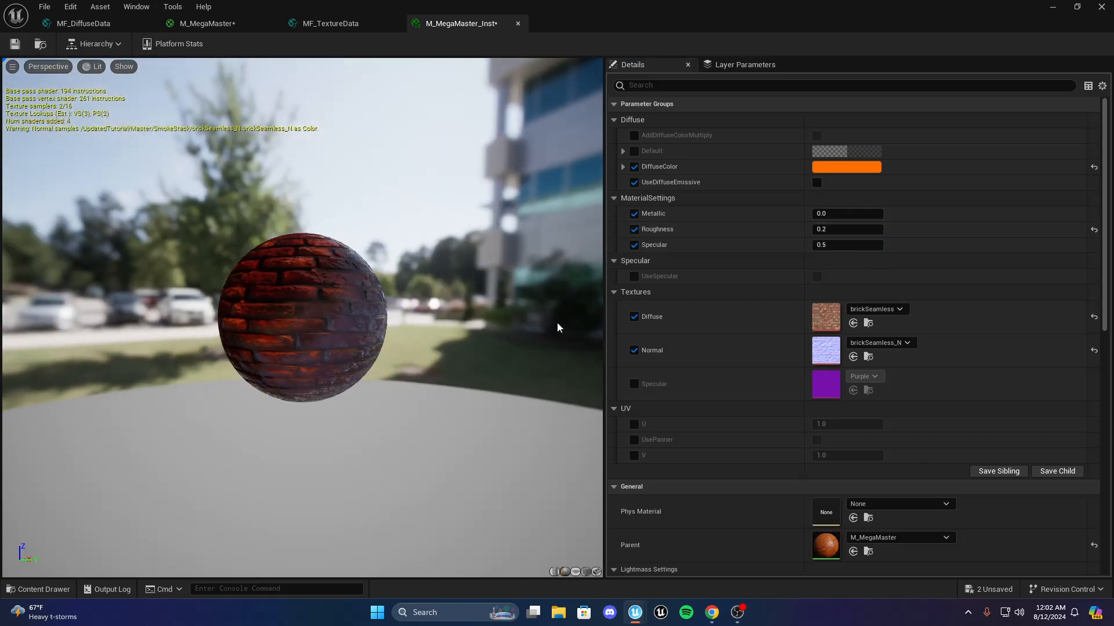
Compare the brick sphere in the Unlit and Lit view modes, returning to Lit and checking it from other angles
{"action": "left_click", "coordinate": [92, 67]}
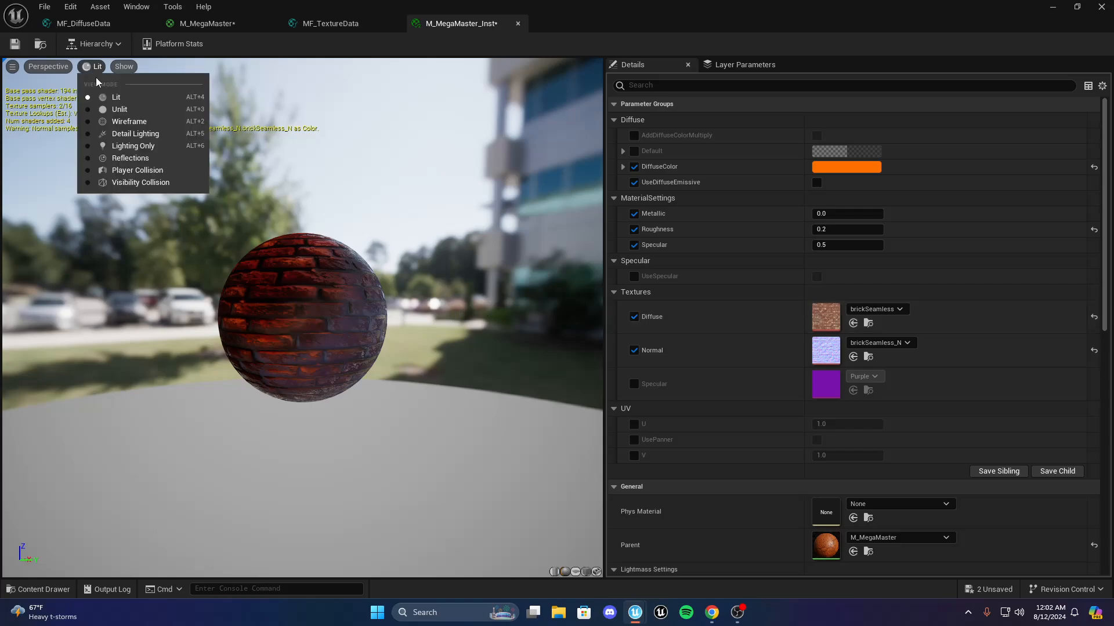
{"action": "left_click", "coordinate": [120, 103]}
{"action": "left_click", "coordinate": [91, 66]}
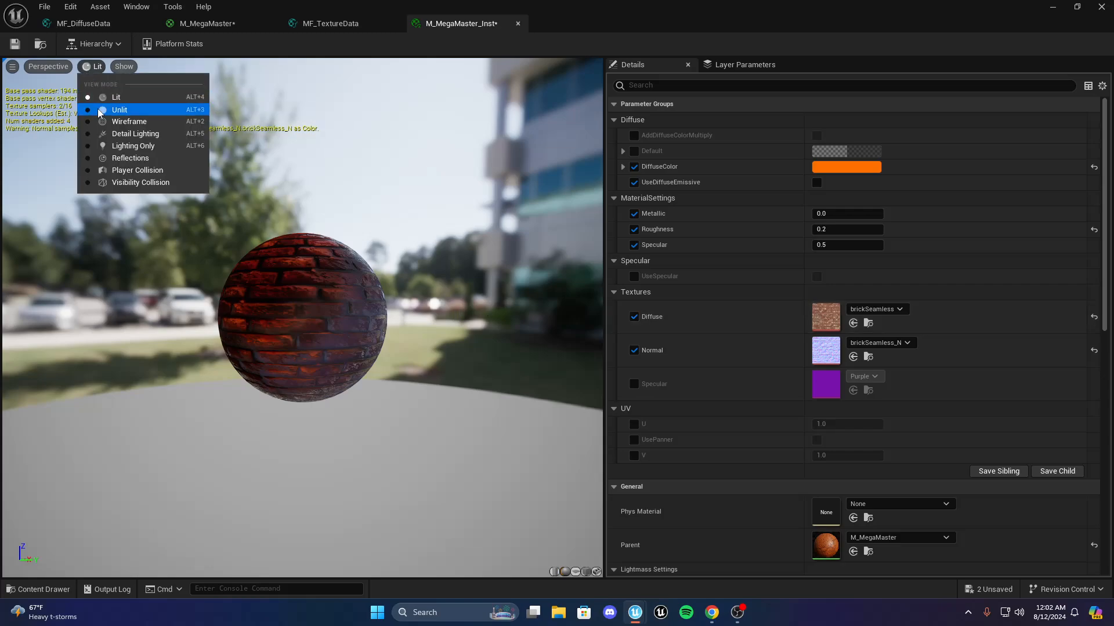
{"action": "left_click", "coordinate": [119, 110]}
{"action": "left_click_drag", "start_coordinate": [251, 197], "coordinate": [276, 259]}
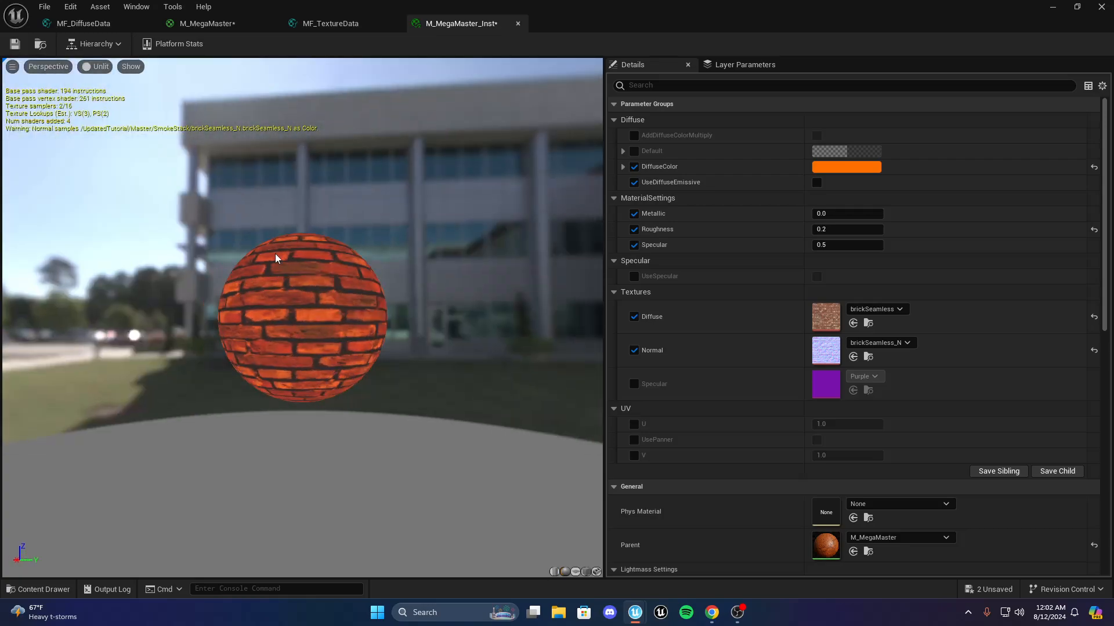
{"action": "left_click", "coordinate": [96, 66]}
{"action": "left_click", "coordinate": [116, 98]}
{"action": "left_click", "coordinate": [132, 67]}
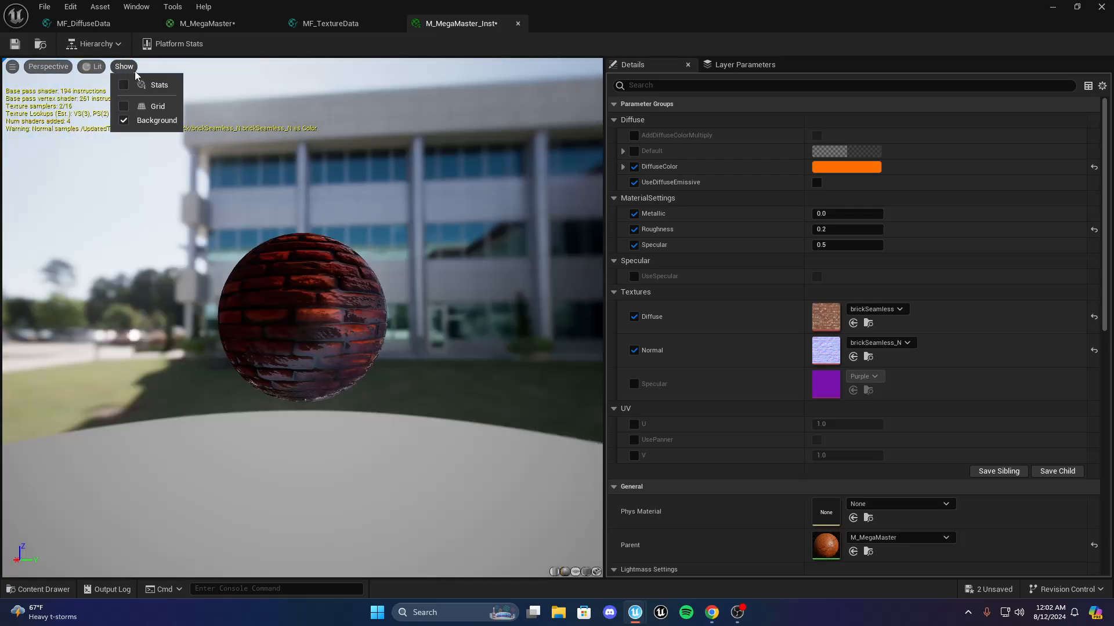
{"action": "left_click_drag", "start_coordinate": [245, 193], "coordinate": [534, 337]}
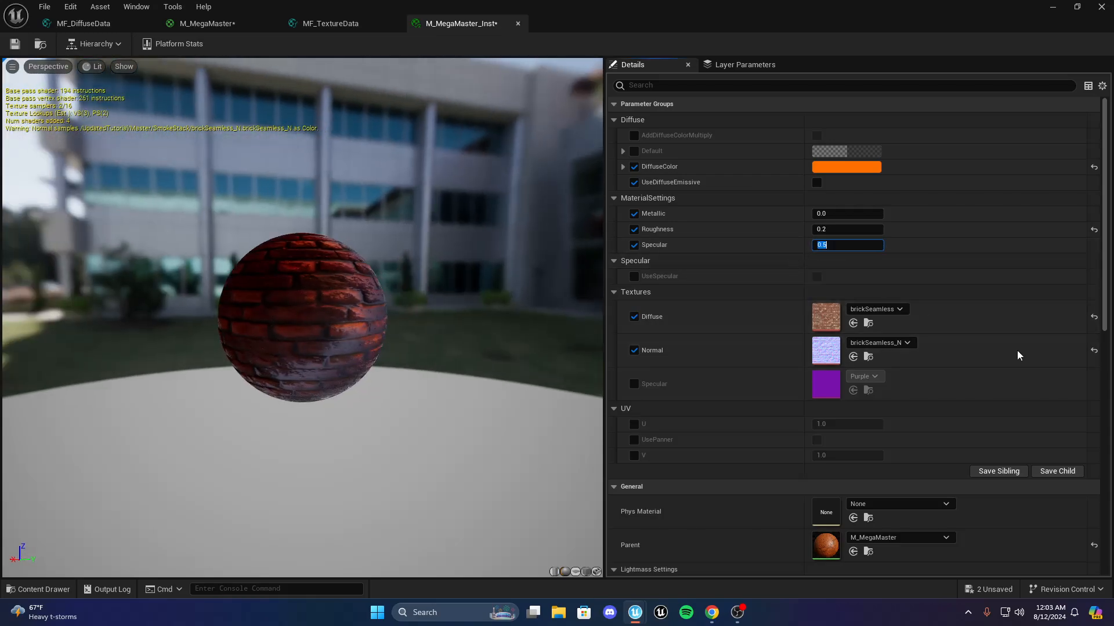
Set Specular to 0.0, Roughness to 0.5 and Metallic to 0.1 in MaterialSettings
{"action": "type", "text": "0"}
{"action": "key", "text": "Return"}
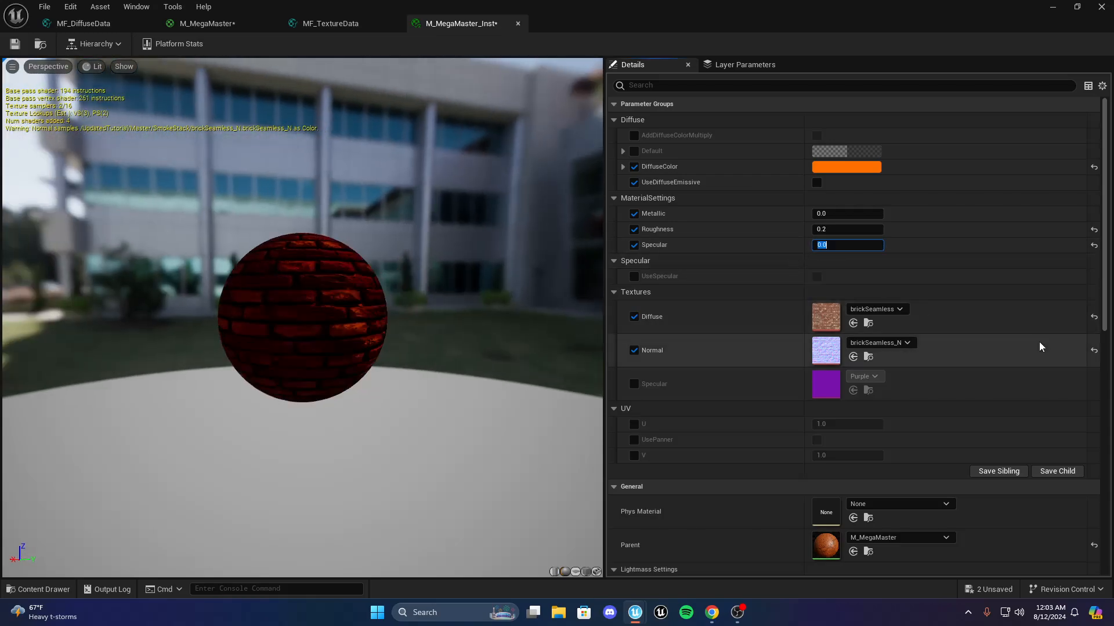
{"action": "left_click", "coordinate": [778, 246]}
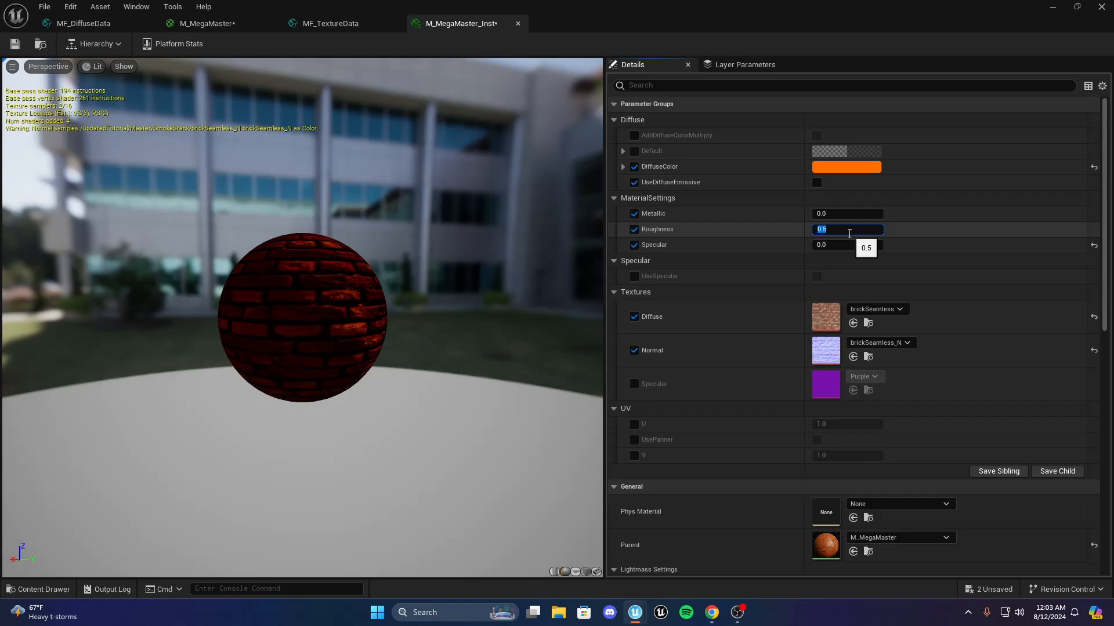
{"action": "left_click", "coordinate": [821, 214]}
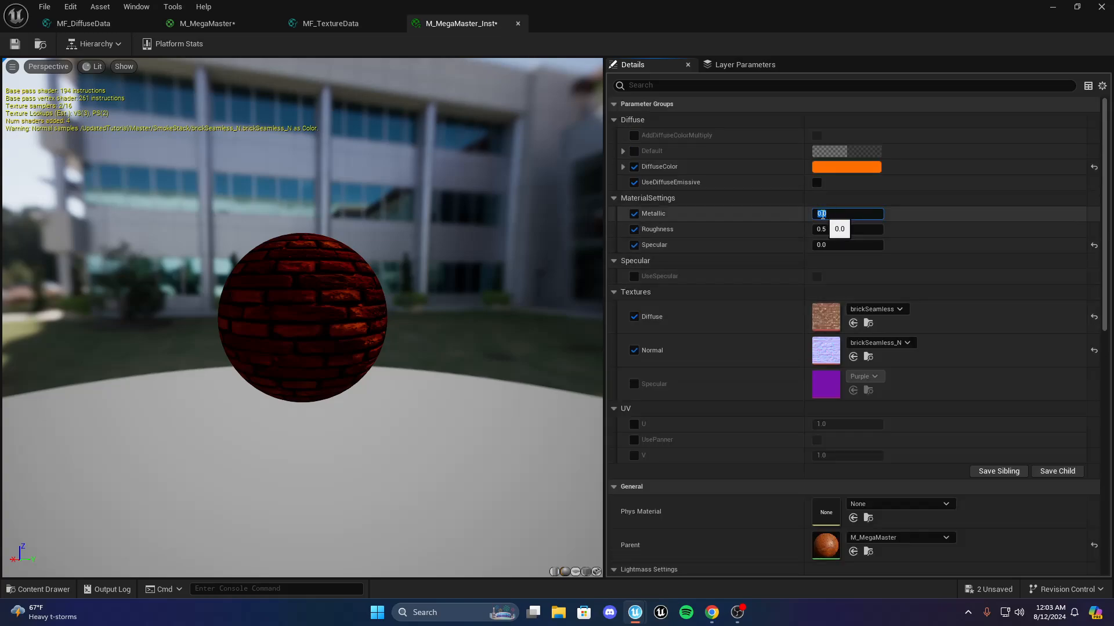
{"action": "mouse_move", "coordinate": [478, 290]}
{"action": "left_mouse_down"}
{"action": "mouse_move", "coordinate": [441, 243]}
{"action": "mouse_move", "coordinate": [482, 308]}
{"action": "left_mouse_up"}
Override the U and V parameters in the UV group and set both to 5.0
{"action": "scroll", "coordinate": [698, 399], "scroll_direction": "down", "scroll_amount": 1}
{"action": "scroll", "coordinate": [640, 370], "scroll_direction": "down", "scroll_amount": 2}
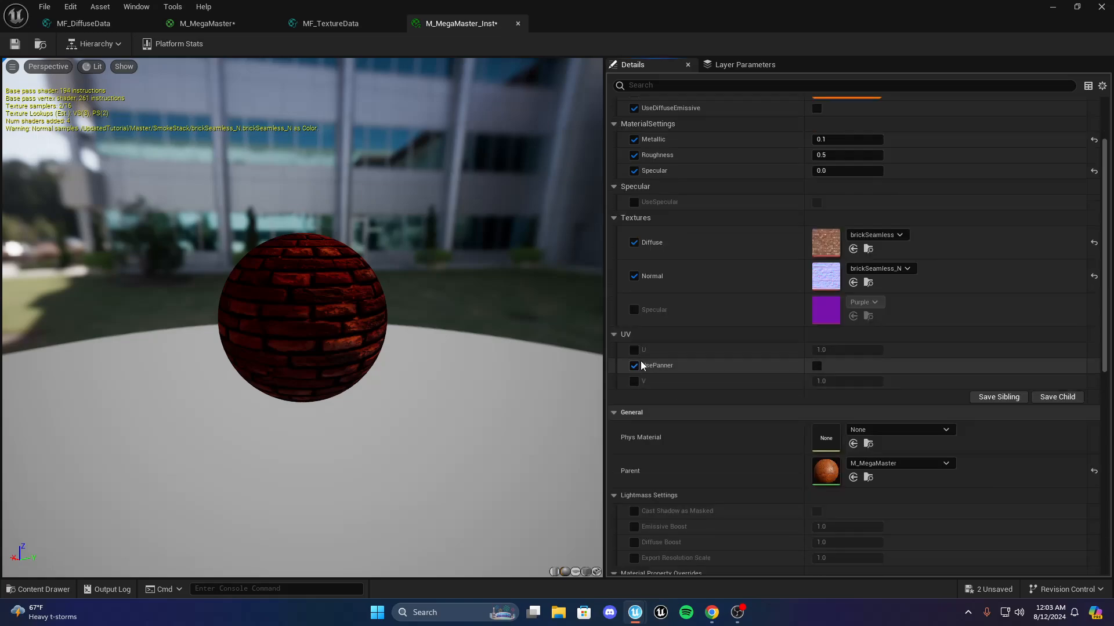
{"action": "left_click", "coordinate": [634, 350]}
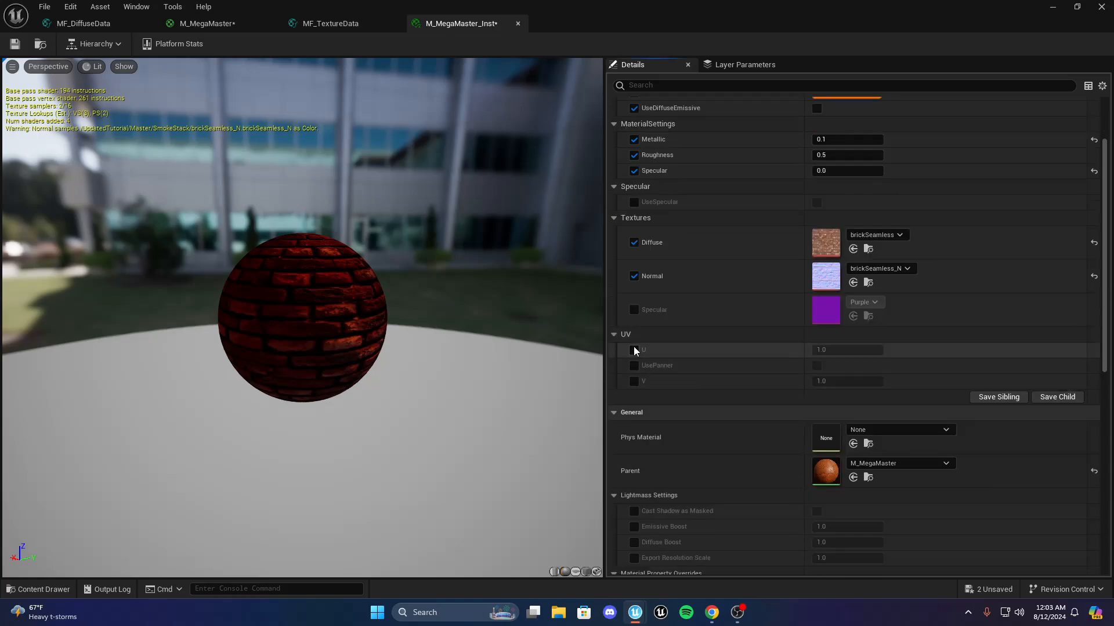
{"action": "left_click", "coordinate": [634, 381]}
{"action": "type", "text": "5"}
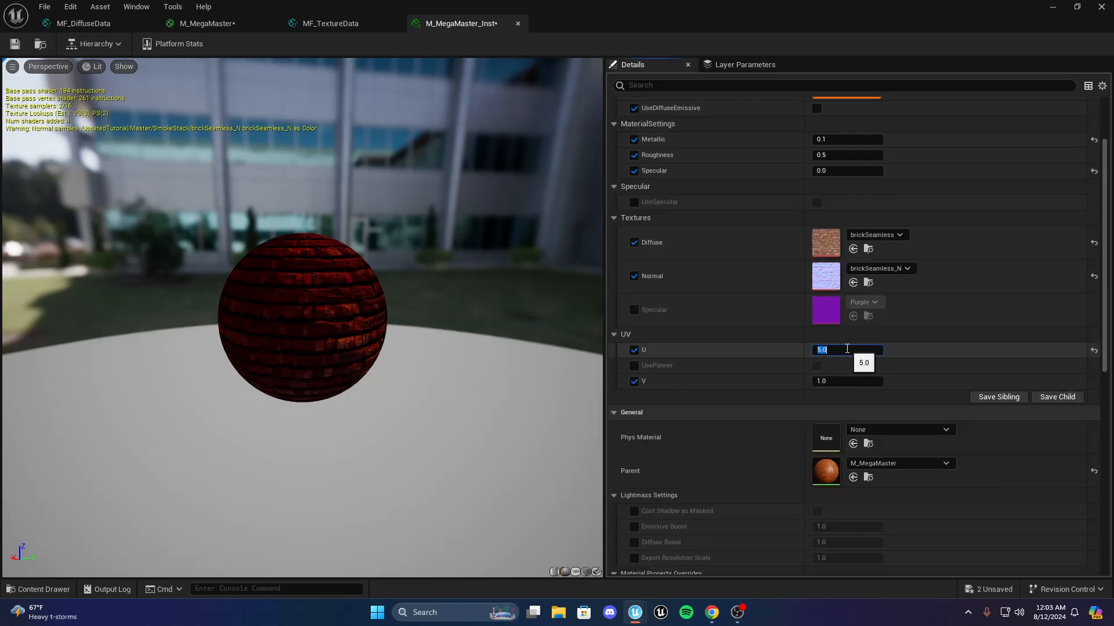
{"action": "key", "text": "Return"}
{"action": "key", "text": "Return"}
{"action": "left_click_drag", "start_coordinate": [468, 329], "coordinate": [405, 341]}
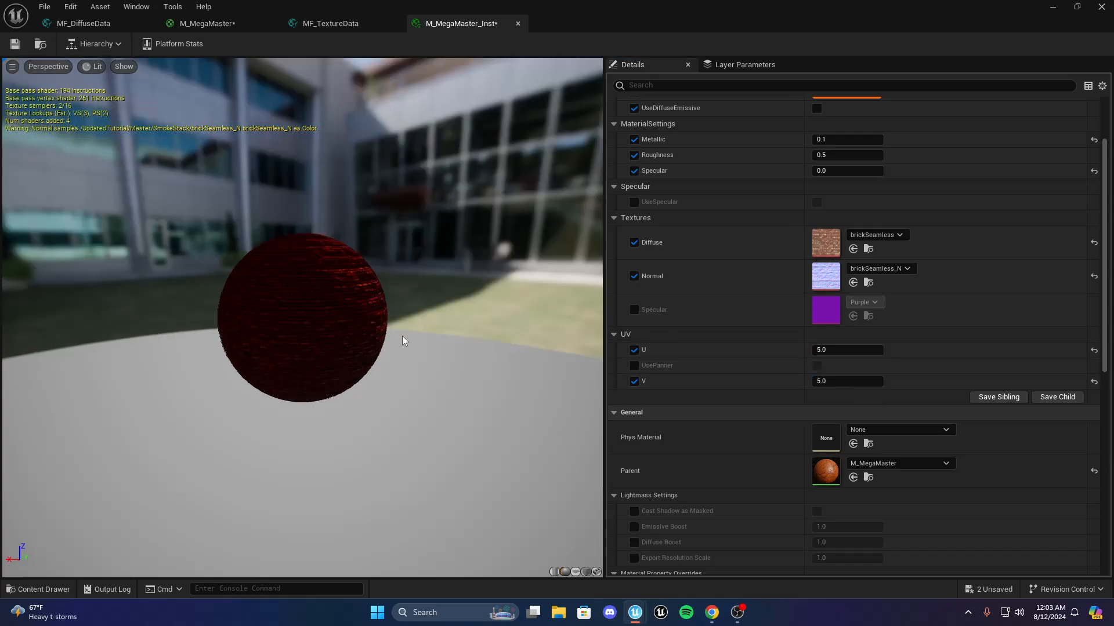
Set the UV group's U value to 10.0 and inspect the brick tiling from another angle
{"action": "left_click", "coordinate": [869, 354]}
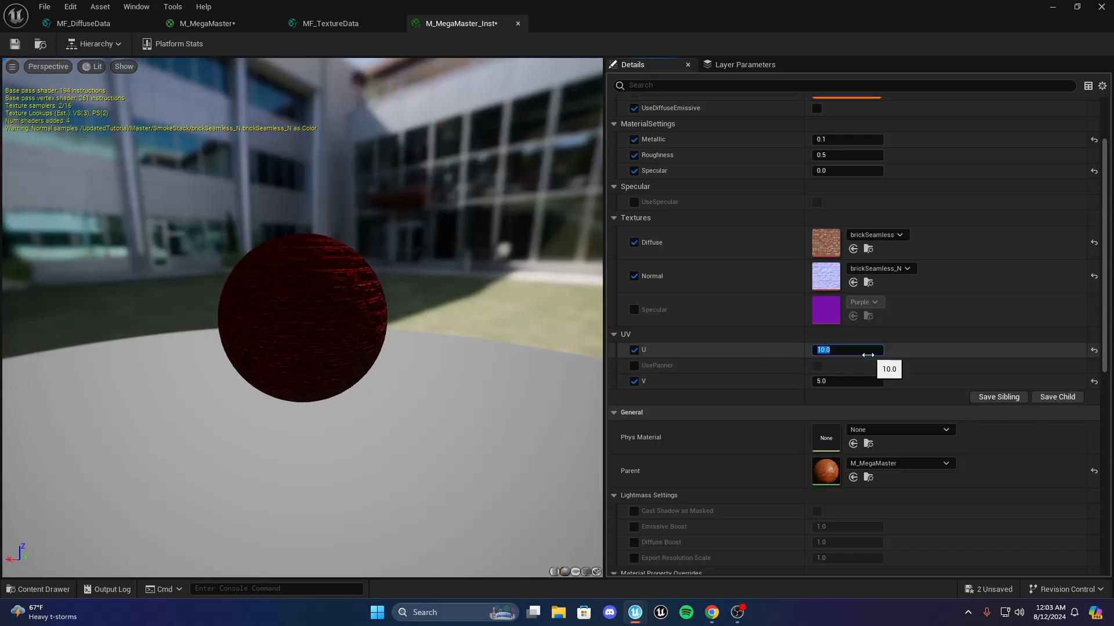
{"action": "left_click", "coordinate": [841, 378]}
{"action": "key", "text": "Return"}
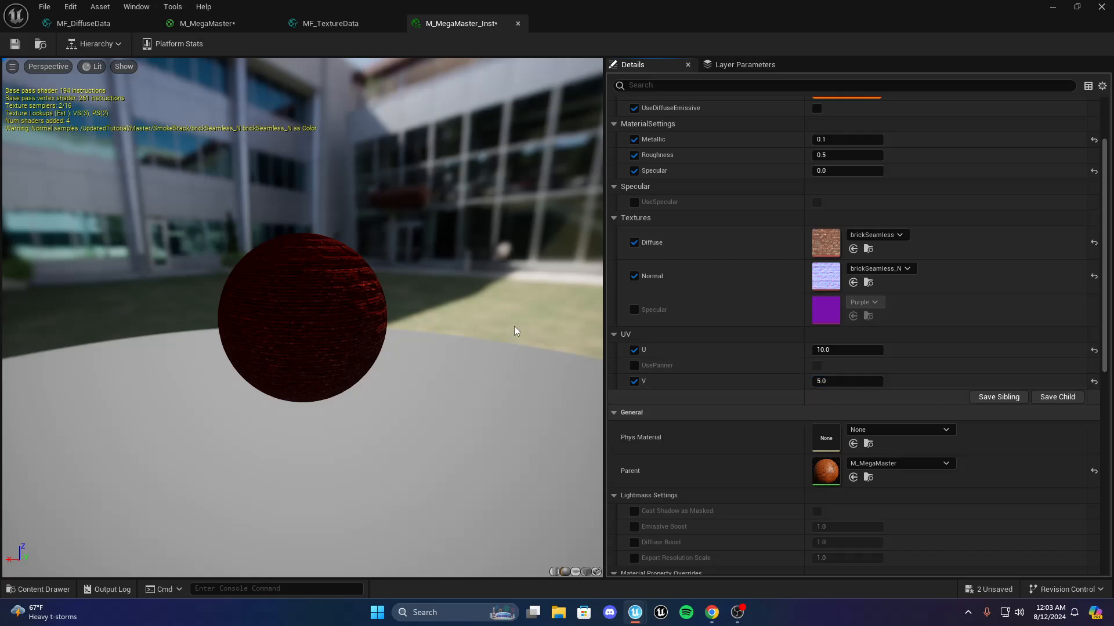
{"action": "left_click_drag", "start_coordinate": [514, 328], "coordinate": [289, 301]}
Override and enable the UsePanner switch, and expand the Panner parameter group
{"action": "left_click", "coordinate": [634, 366]}
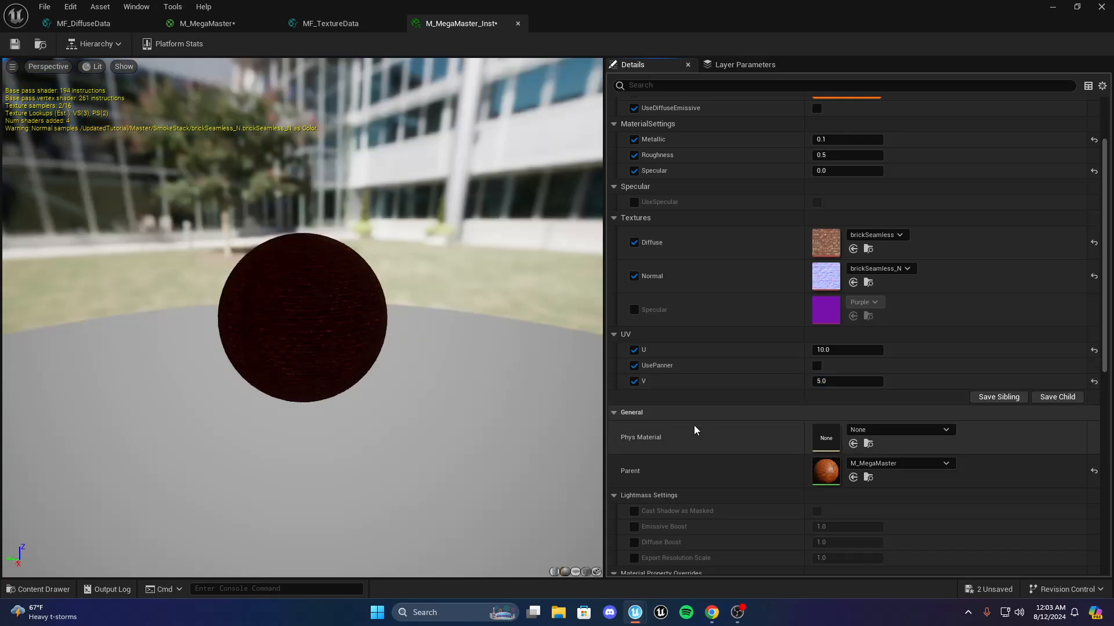
{"action": "left_click", "coordinate": [818, 368]}
{"action": "scroll", "coordinate": [707, 415], "scroll_direction": "up", "scroll_amount": 2}
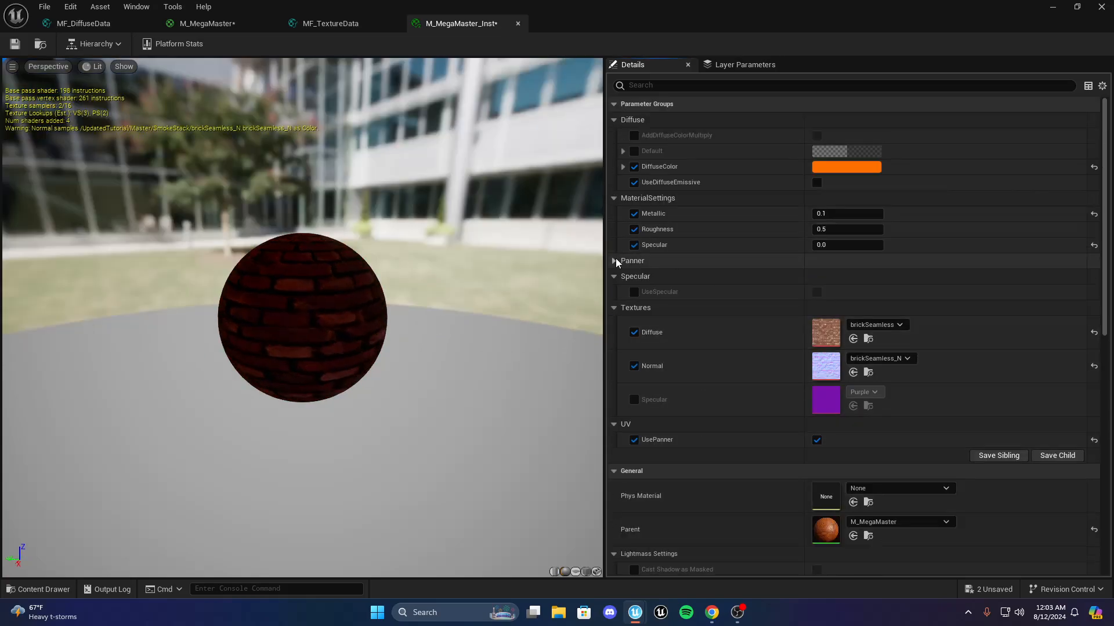
{"action": "left_click", "coordinate": [615, 260]}
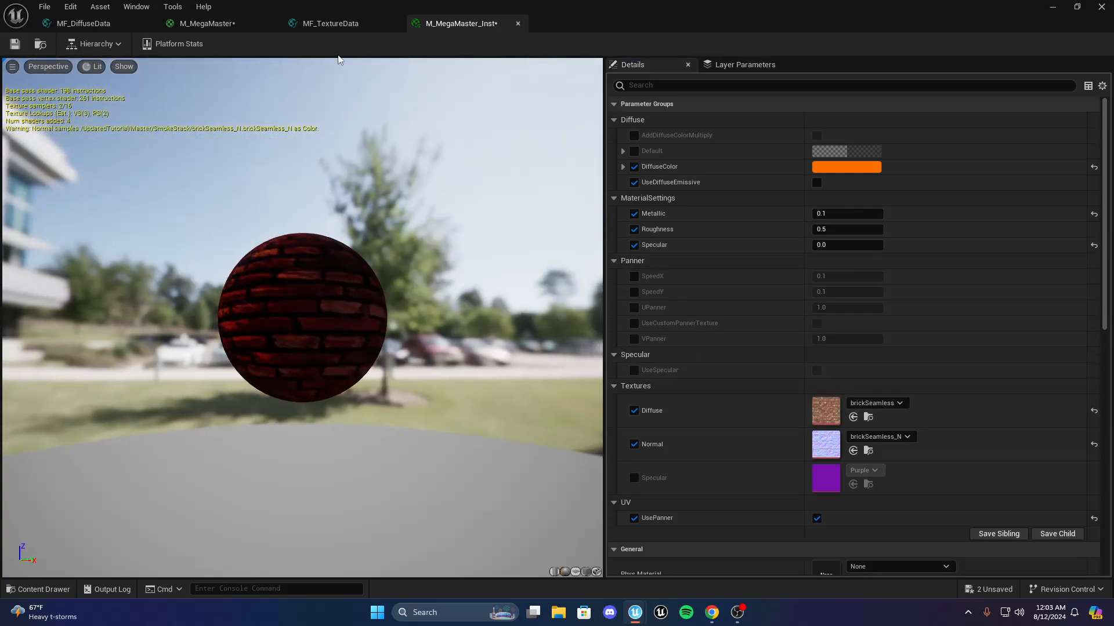
In the M_MegaMaster graph, connect the UsePanner switch output to the UVs of the Normal and Specular texture parameters
{"action": "left_click", "coordinate": [204, 7]}
{"action": "left_click", "coordinate": [192, 24]}
{"action": "scroll", "coordinate": [493, 353], "scroll_direction": "up", "scroll_amount": 4}
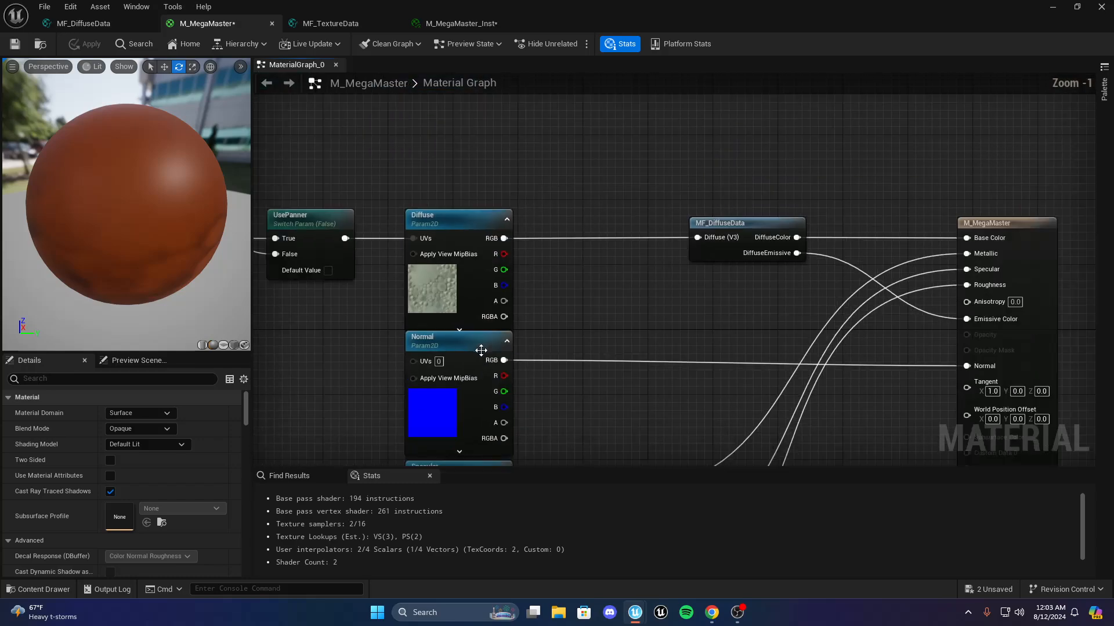
{"action": "left_click_drag", "start_coordinate": [528, 232], "coordinate": [596, 446]}
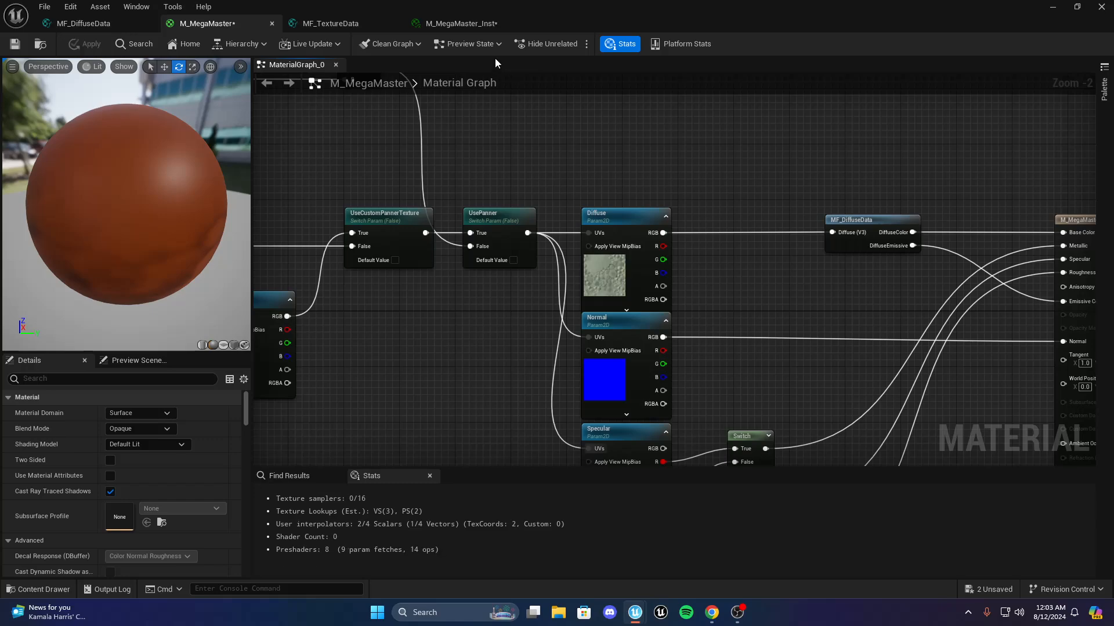
Return to M_MegaMaster_Inst and inspect the panning brick texture on the preview sphere up close and from several angles
{"action": "left_click", "coordinate": [461, 24]}
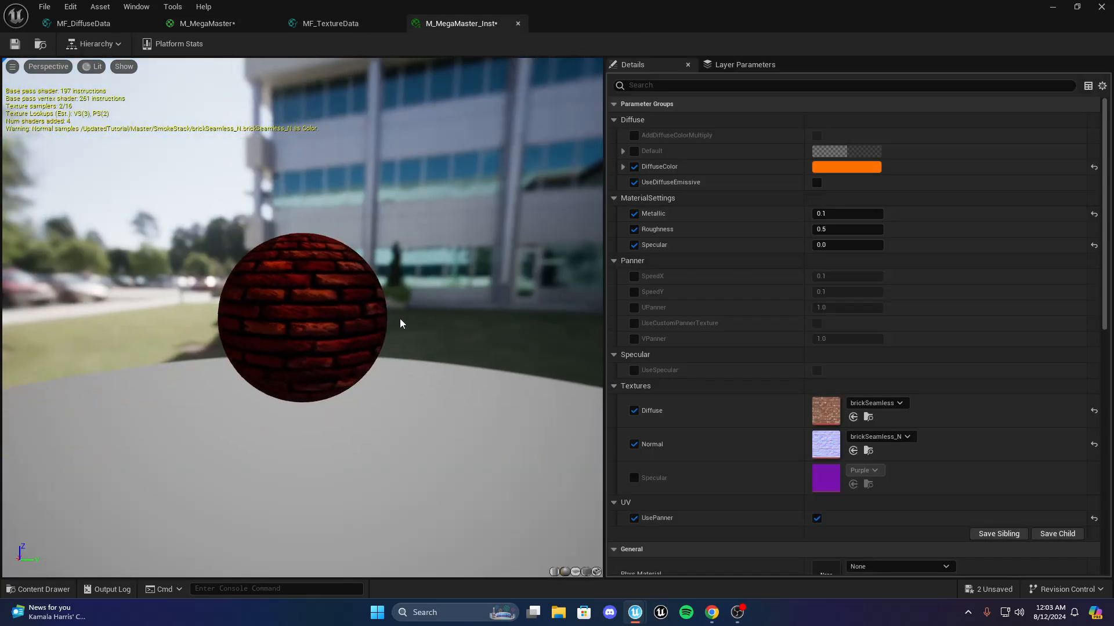
{"action": "left_click_drag", "start_coordinate": [371, 294], "coordinate": [348, 272]}
{"action": "scroll", "coordinate": [304, 323], "scroll_direction": "up", "scroll_amount": 5}
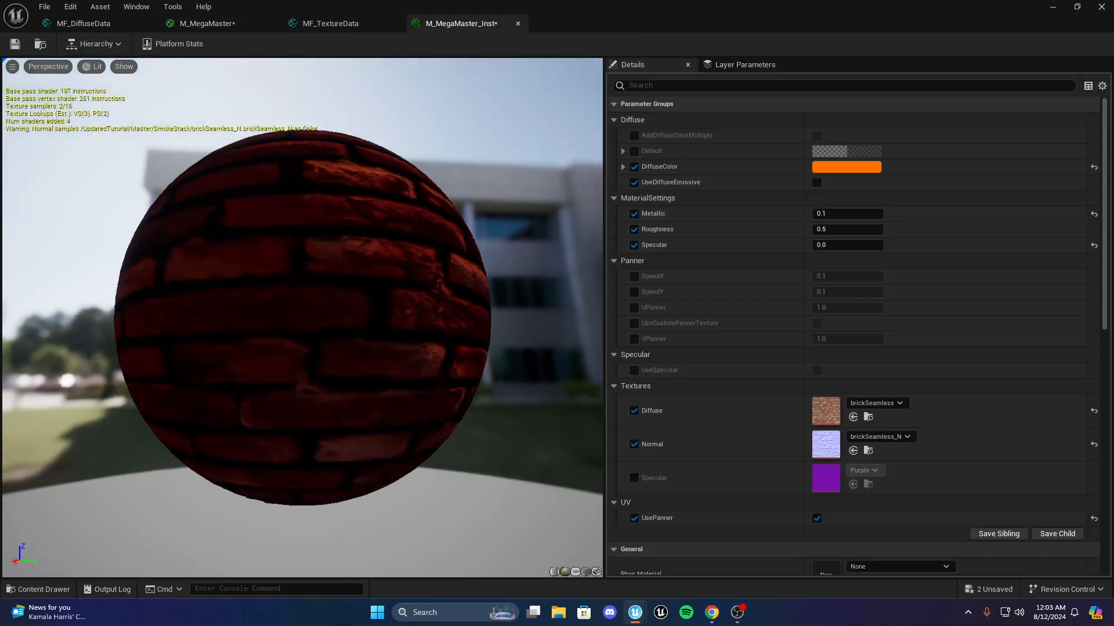
{"action": "scroll", "coordinate": [340, 326], "scroll_direction": "down", "scroll_amount": 4}
{"action": "left_click_drag", "start_coordinate": [340, 325], "coordinate": [424, 348]}
{"action": "scroll", "coordinate": [705, 380], "scroll_direction": "down", "scroll_amount": 1}
{"action": "scroll", "coordinate": [706, 383], "scroll_direction": "up", "scroll_amount": 1}
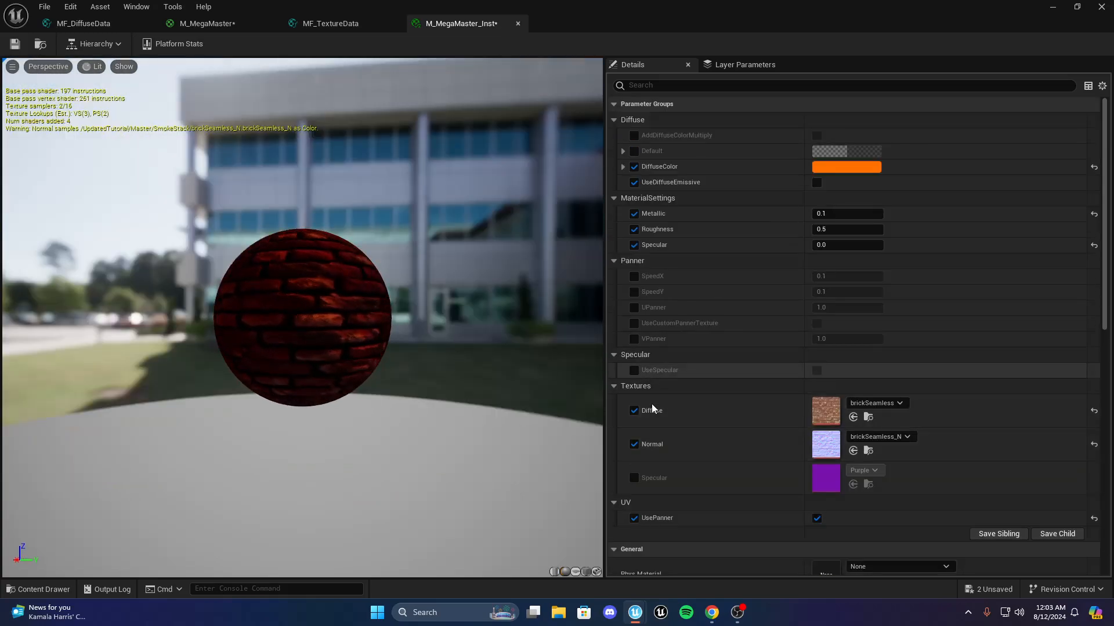
Override and enable UseCustomPannerTexture, override PannerTexture with Noise, and compare the preview with the switch override off and on
{"action": "scroll", "coordinate": [659, 407], "scroll_direction": "down", "scroll_amount": 3}
{"action": "scroll", "coordinate": [670, 394], "scroll_direction": "up", "scroll_amount": 3}
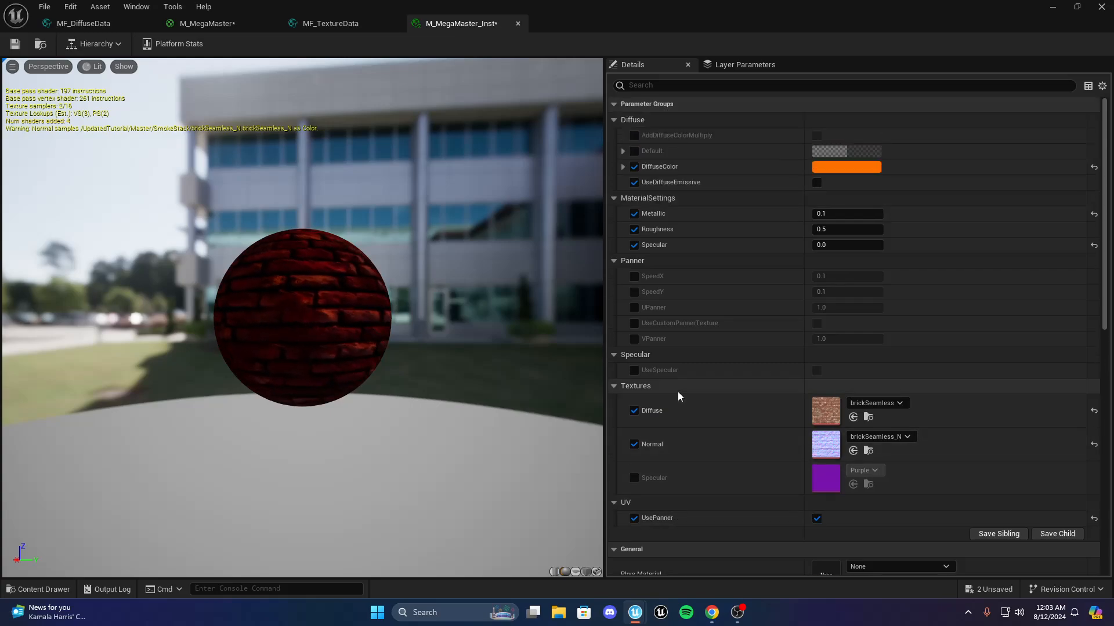
{"action": "left_click", "coordinate": [634, 323]}
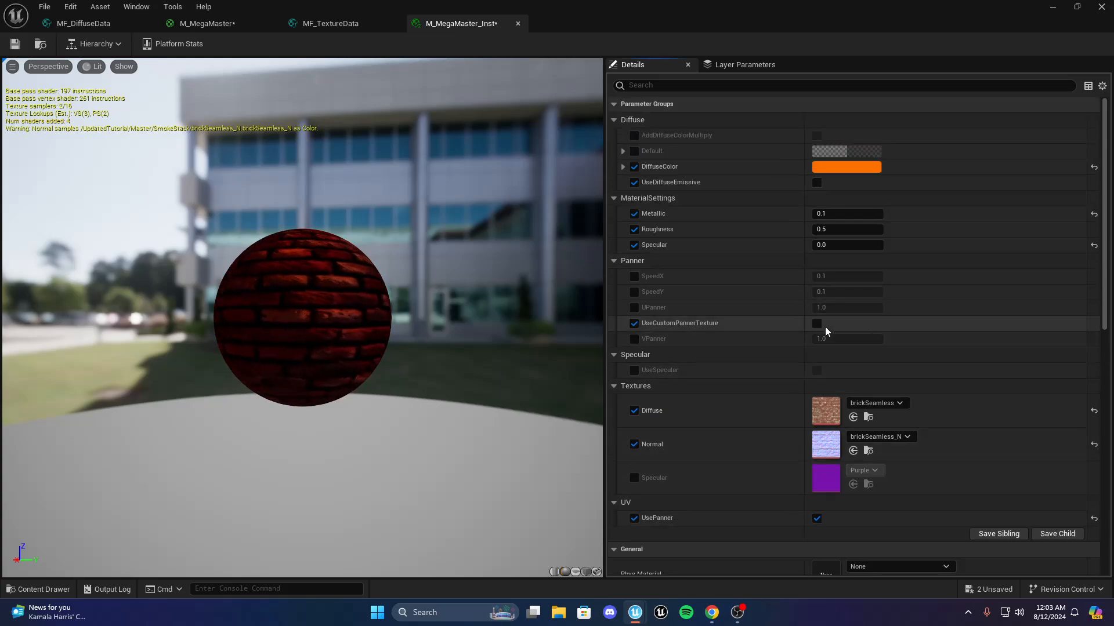
{"action": "left_click", "coordinate": [817, 323]}
{"action": "left_click", "coordinate": [634, 286]}
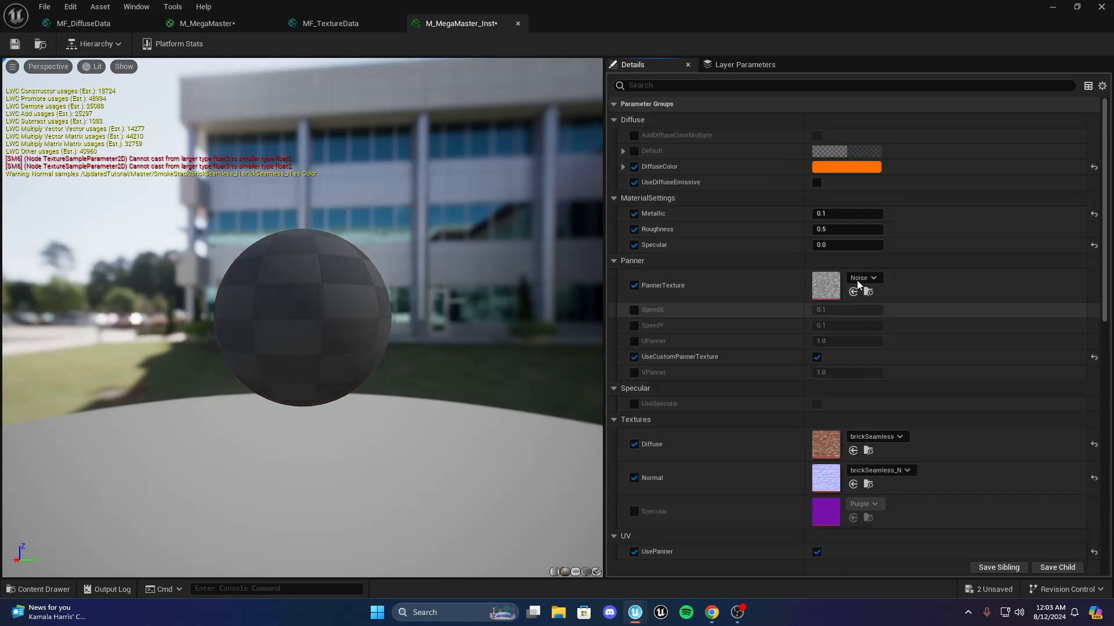
{"action": "left_click", "coordinate": [787, 274]}
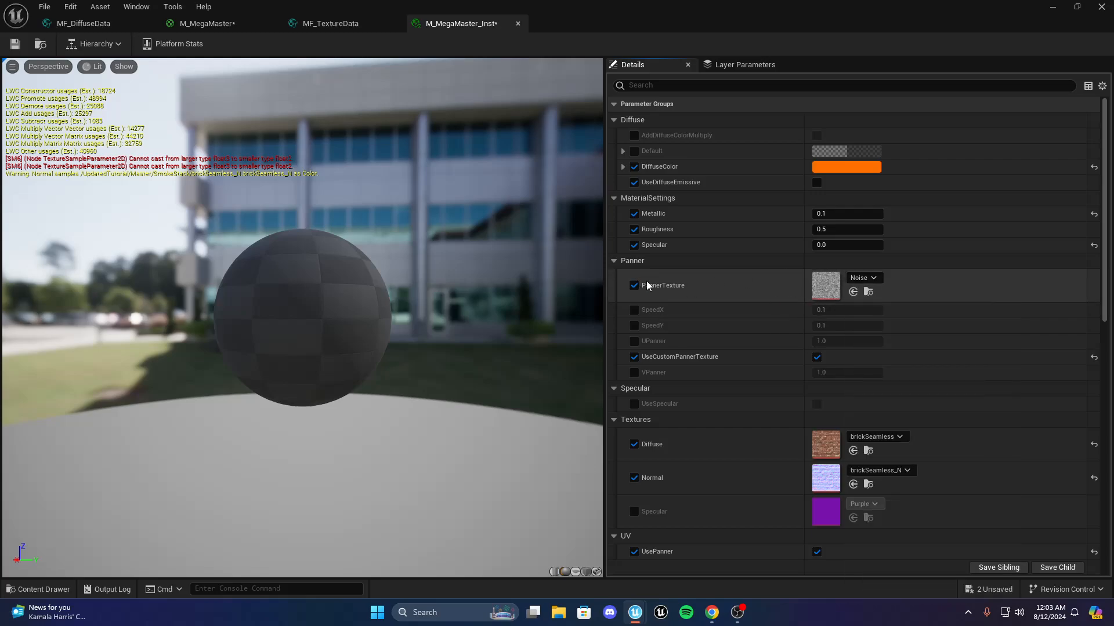
{"action": "left_click", "coordinate": [634, 356]}
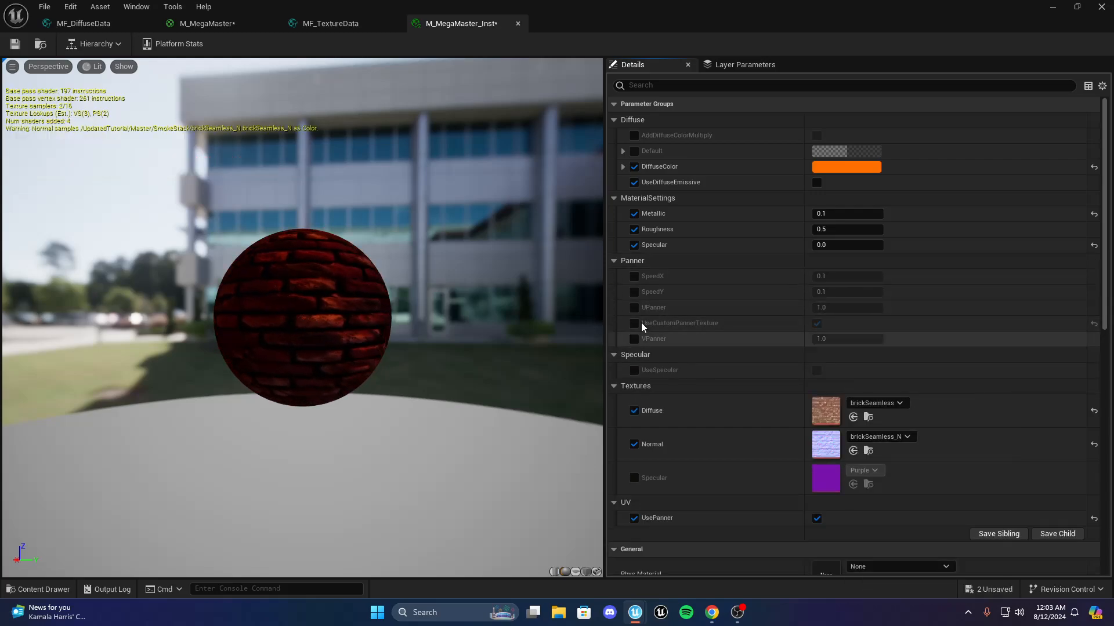
{"action": "left_click", "coordinate": [634, 323]}
{"action": "left_click_drag", "start_coordinate": [213, 191], "coordinate": [211, 232]}
In the M_MegaMaster graph, examine how the Panner and PannerTexture nodes feed the UseCustomPannerTexture and UsePanner switches
{"action": "left_click", "coordinate": [229, 24]}
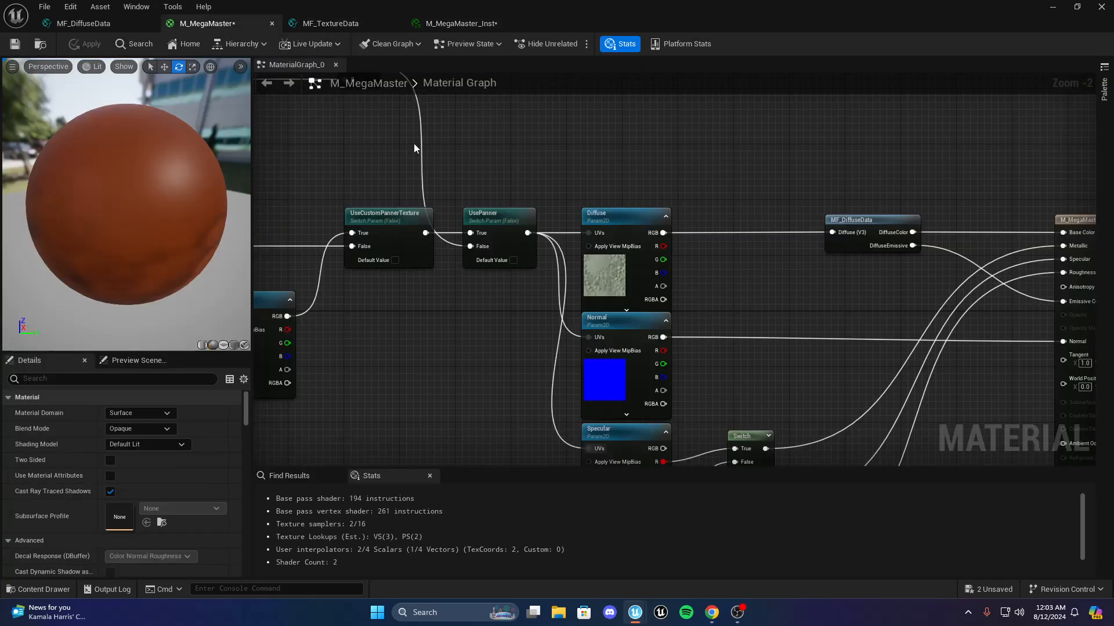
{"action": "right_click_drag", "start_coordinate": [535, 325], "coordinate": [732, 279]}
{"action": "scroll", "coordinate": [570, 274], "scroll_direction": "down", "scroll_amount": 1}
{"action": "scroll", "coordinate": [571, 273], "scroll_direction": "up", "scroll_amount": 3}
{"action": "right_click_drag", "start_coordinate": [562, 249], "coordinate": [664, 305]}
{"action": "left_click", "coordinate": [510, 291]}
{"action": "left_click", "coordinate": [540, 249]}
{"action": "scroll", "coordinate": [539, 250], "scroll_direction": "down", "scroll_amount": 3}
{"action": "right_click_drag", "start_coordinate": [540, 250], "coordinate": [562, 329]}
{"action": "scroll", "coordinate": [673, 328], "scroll_direction": "up", "scroll_amount": 3}
{"action": "right_click_drag", "start_coordinate": [673, 328], "coordinate": [721, 305]}
{"action": "right_click_drag", "start_coordinate": [651, 240], "coordinate": [689, 225]}
{"action": "right_click_drag", "start_coordinate": [546, 222], "coordinate": [581, 293]}
{"action": "right_click_drag", "start_coordinate": [531, 324], "coordinate": [452, 251]}
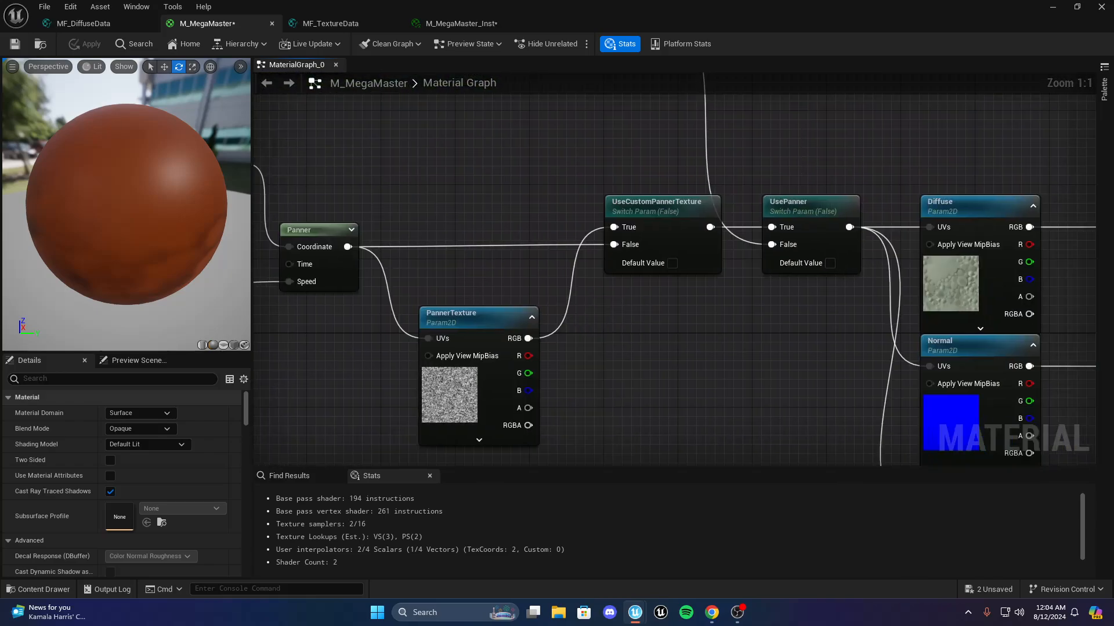
Reposition the PannerTexture node, connect its R output to the UseCustomPannerTexture switch's True input, and apply the material
{"action": "right_click_drag", "start_coordinate": [441, 390], "coordinate": [574, 313]}
{"action": "left_click_drag", "start_coordinate": [574, 313], "coordinate": [528, 302]}
{"action": "left_click_drag", "start_coordinate": [614, 269], "coordinate": [801, 167]}
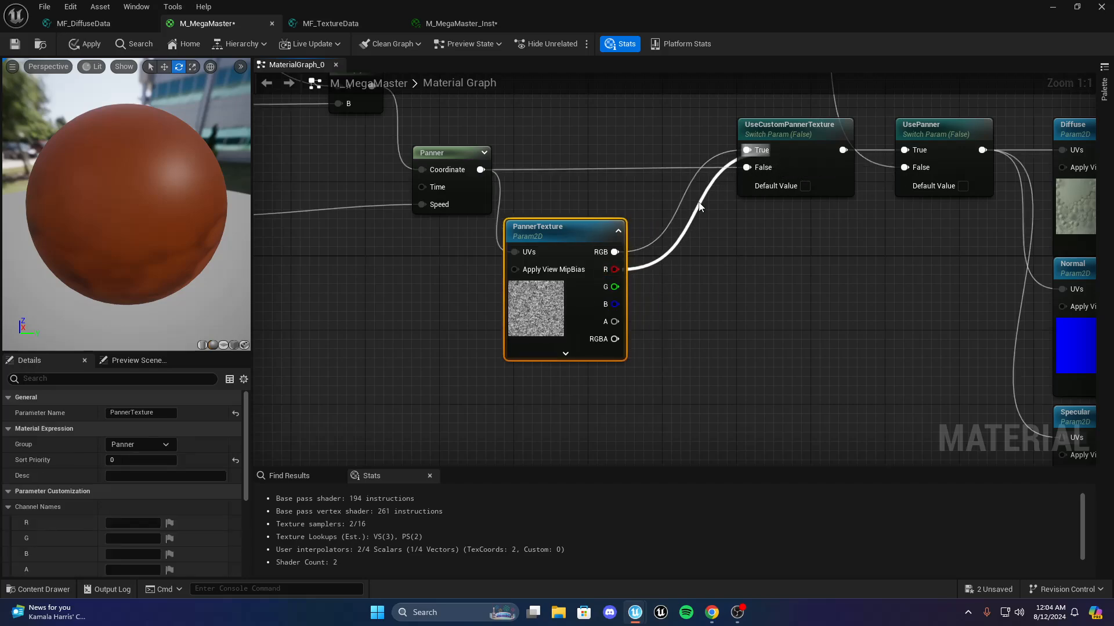
{"action": "left_click_drag", "start_coordinate": [585, 283], "coordinate": [631, 283]}
{"action": "left_click", "coordinate": [506, 178]}
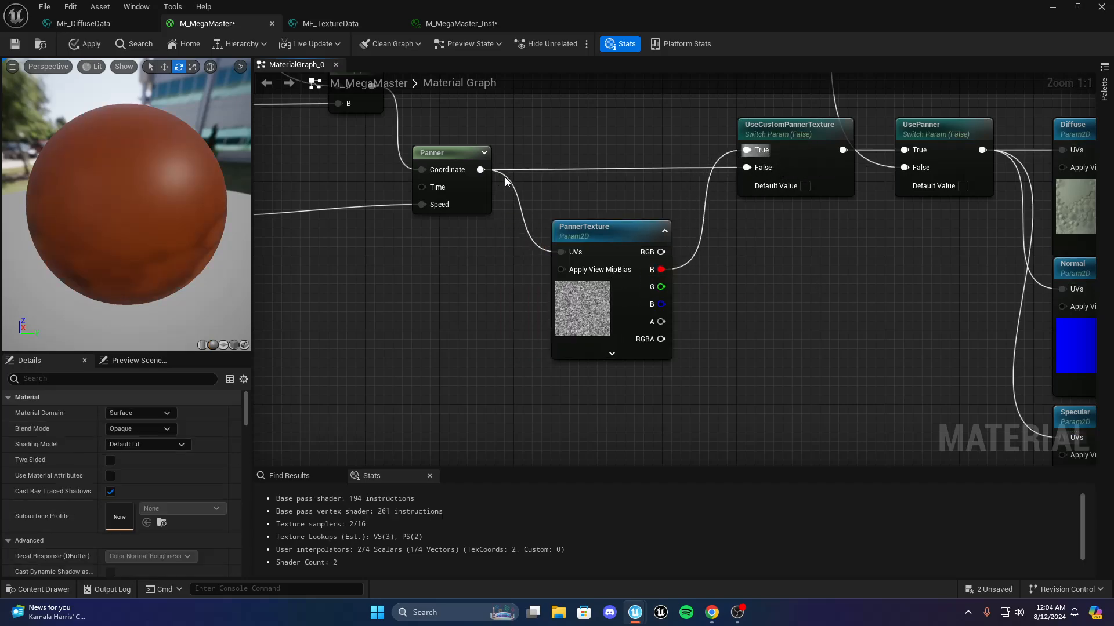
{"action": "left_click", "coordinate": [98, 47]}
Return to M_MegaMaster_Inst, clear the PannerTexture and UseCustomPannerTexture overrides, and check the brick preview
{"action": "left_click", "coordinate": [461, 23]}
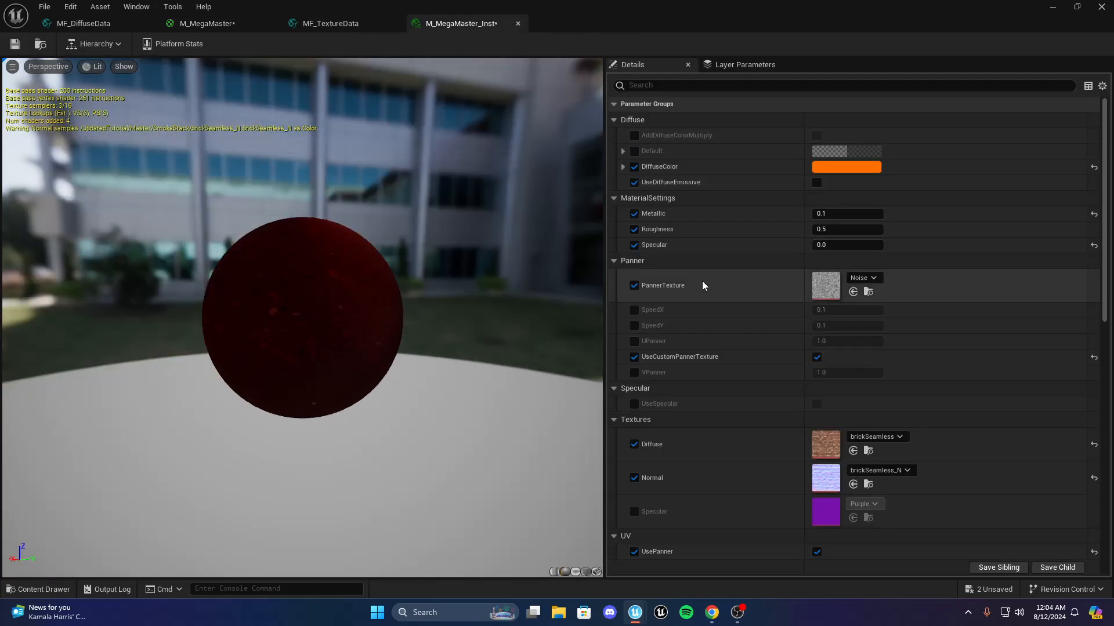
{"action": "left_click", "coordinate": [633, 286]}
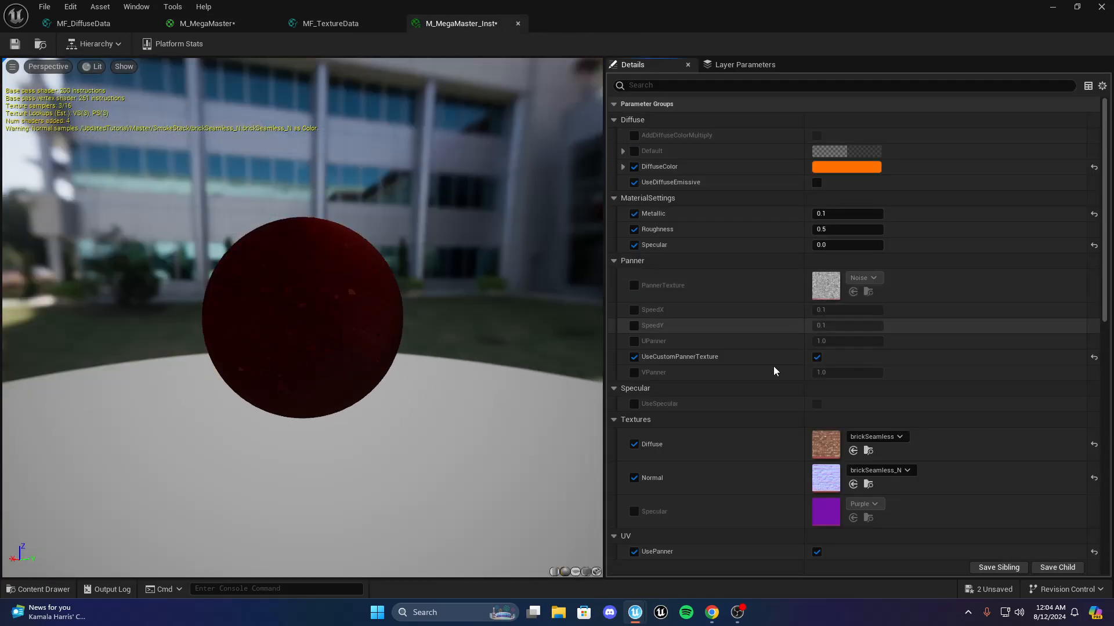
{"action": "left_click", "coordinate": [634, 357]}
{"action": "left_click_drag", "start_coordinate": [510, 302], "coordinate": [696, 288]}
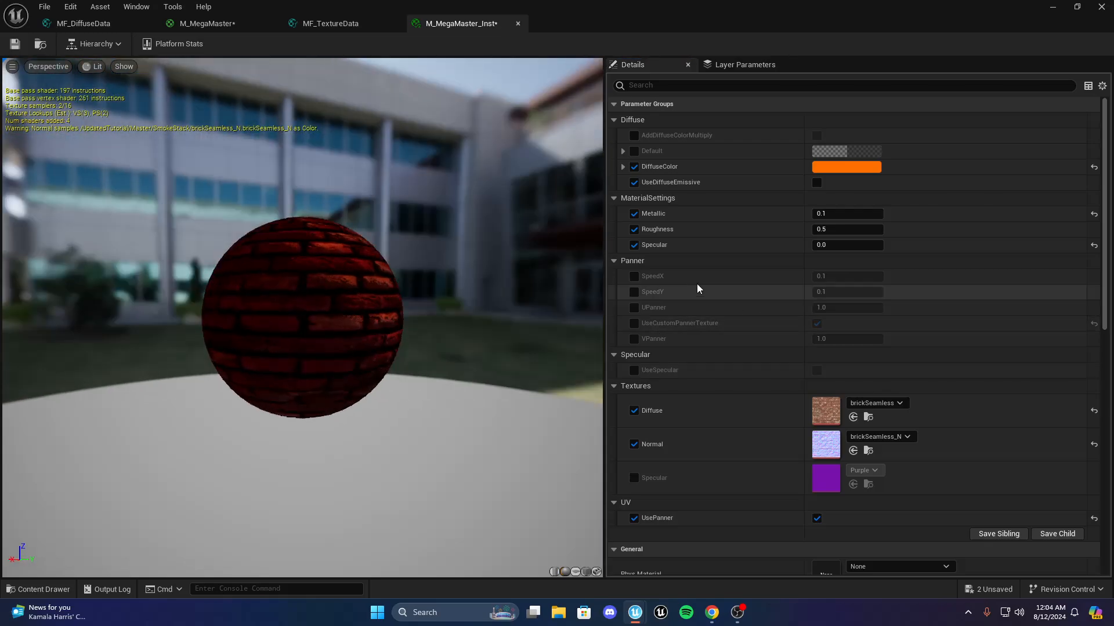
Override SpeedX and SpeedY, try both at 1.0, and reset them to their default values
{"action": "left_click", "coordinate": [634, 276]}
{"action": "left_click", "coordinate": [634, 292]}
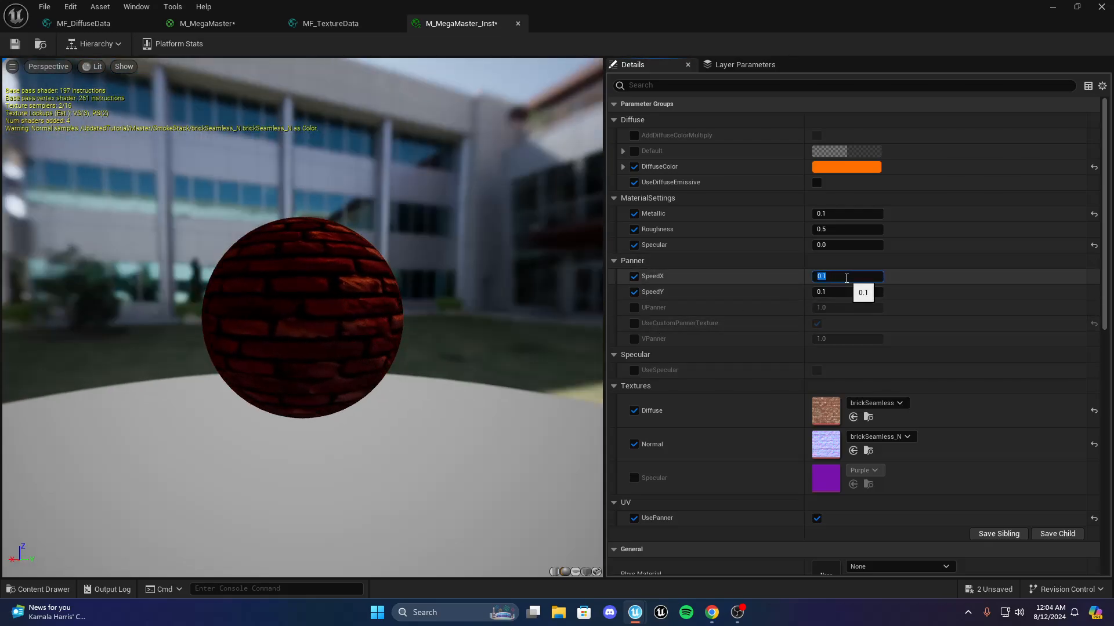
{"action": "left_click", "coordinate": [837, 292]}
{"action": "type", "text": "1"}
{"action": "left_click", "coordinate": [790, 333]}
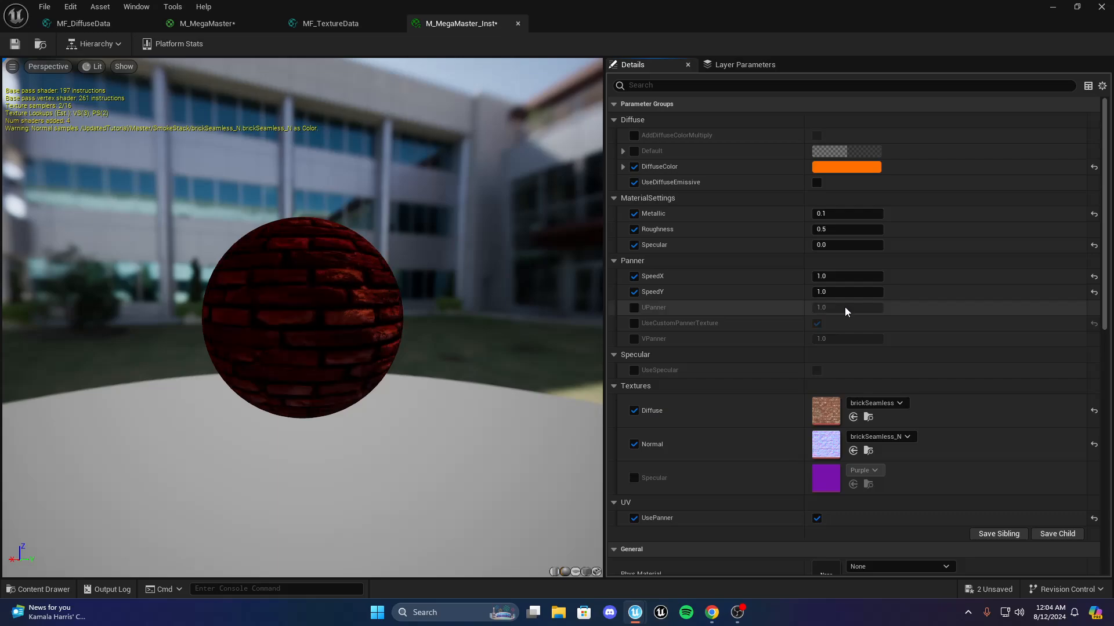
{"action": "left_click", "coordinate": [1093, 277]}
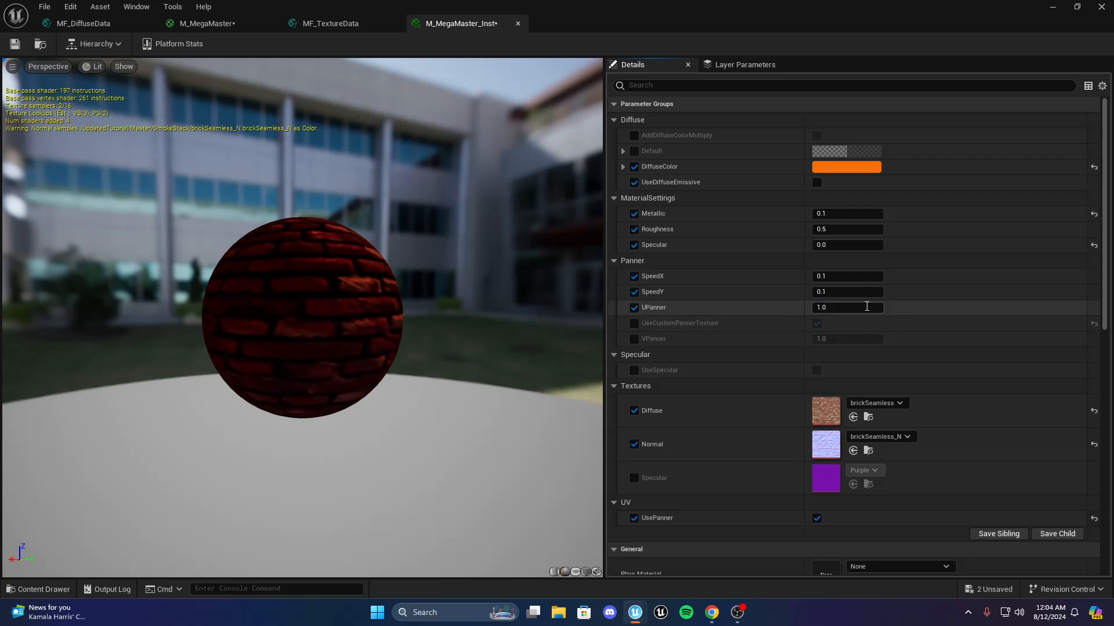
Set UPanner to 6.0, override VPanner with 5.0, and inspect the brick tiling up close
{"action": "type", "text": "6"}
{"action": "key", "text": "Return"}
{"action": "left_click", "coordinate": [633, 340]}
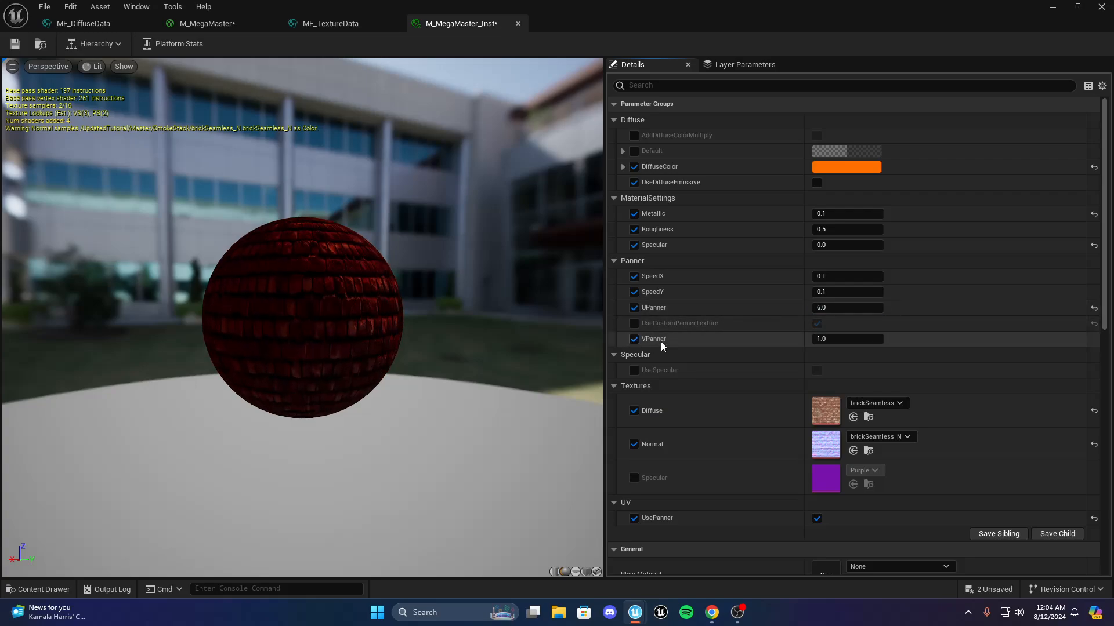
{"action": "key", "text": "Tab"}
{"action": "type", "text": "5"}
{"action": "key", "text": "Return"}
{"action": "left_click_drag", "start_coordinate": [420, 288], "coordinate": [378, 281]}
{"action": "scroll", "coordinate": [391, 288], "scroll_direction": "up", "scroll_amount": 5}
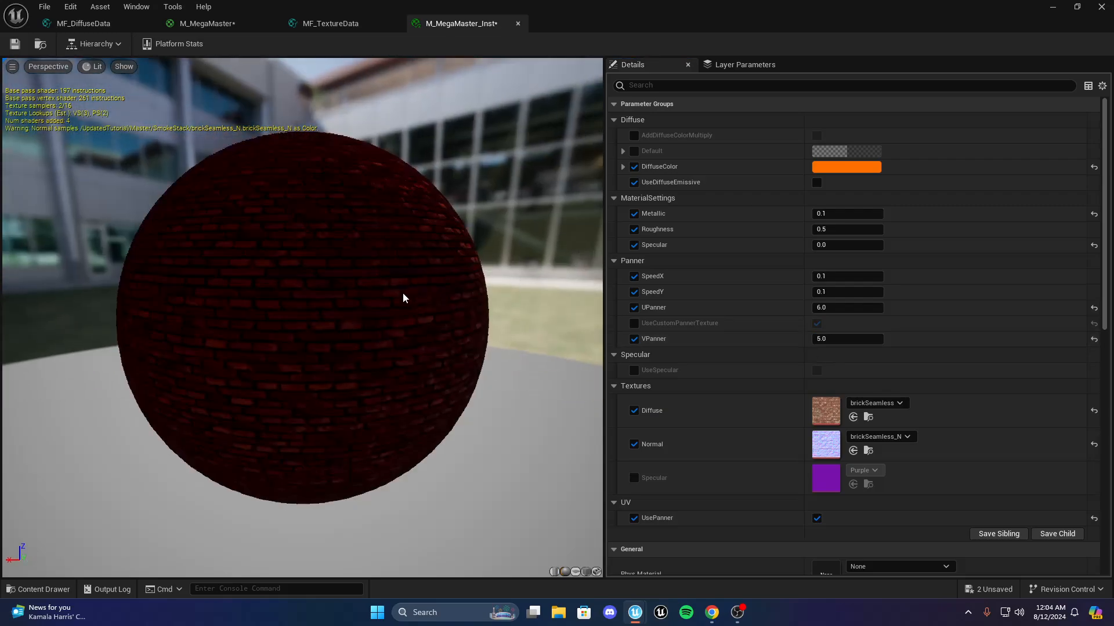
Reset VPanner and UPanner to their default values and clear the UsePanner override in the UV group
{"action": "left_click", "coordinate": [1094, 339]}
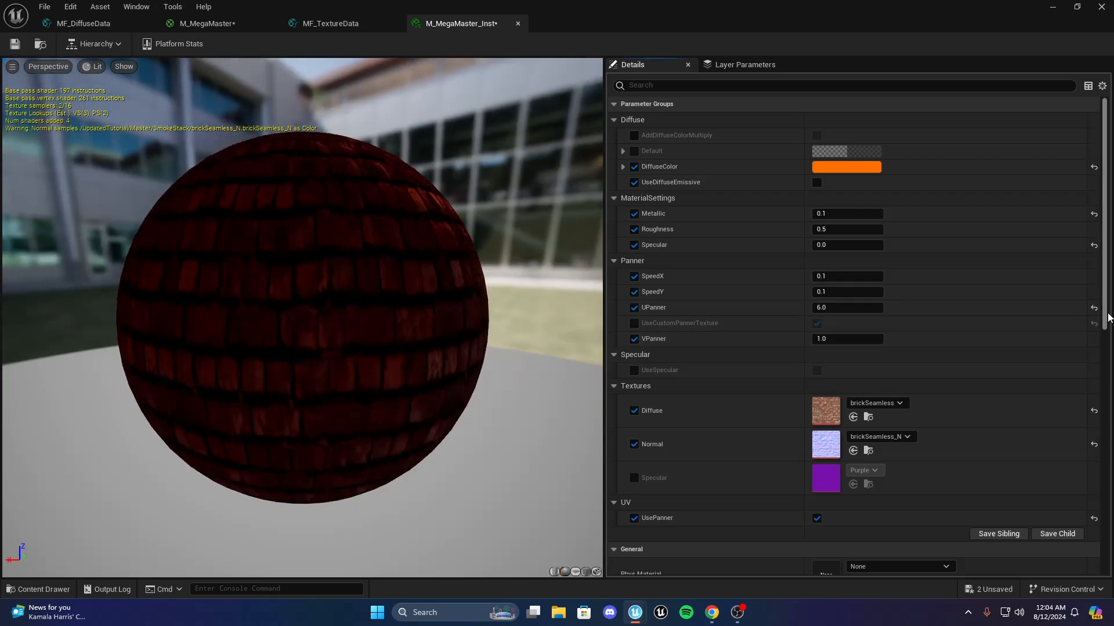
{"action": "scroll", "coordinate": [1084, 336], "scroll_direction": "down", "scroll_amount": 5}
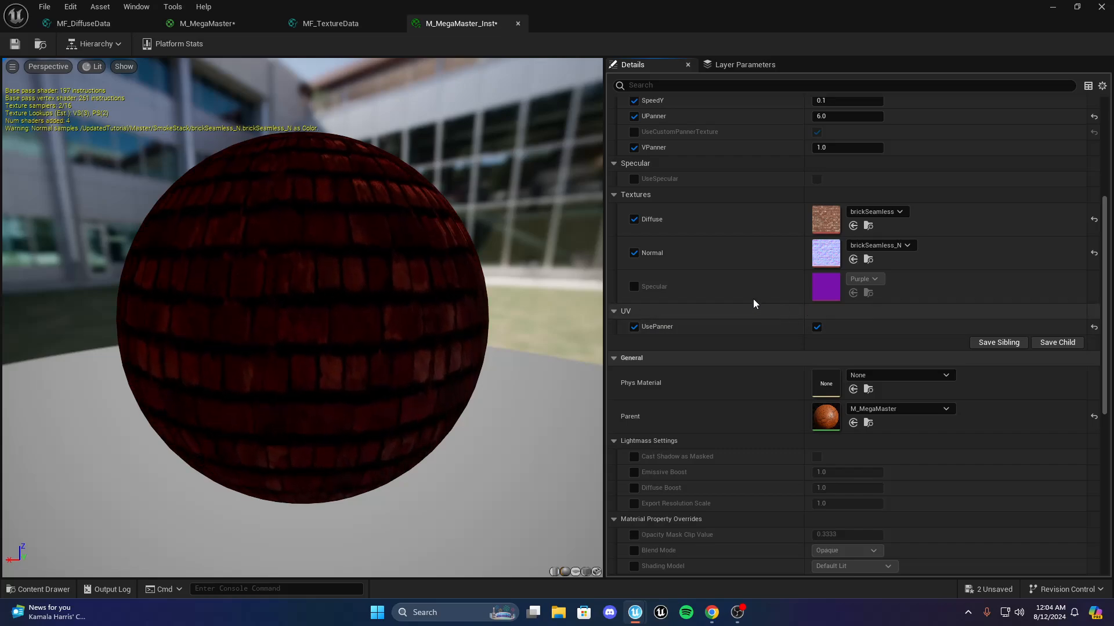
{"action": "scroll", "coordinate": [692, 296], "scroll_direction": "up", "scroll_amount": 3}
{"action": "scroll", "coordinate": [693, 296], "scroll_direction": "up", "scroll_amount": 3}
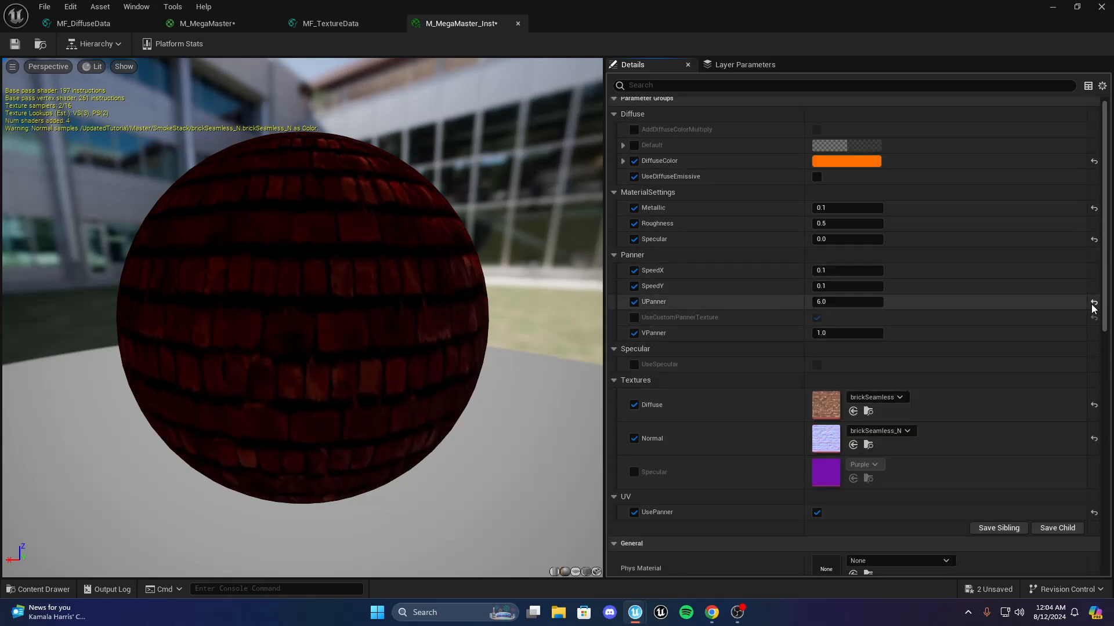
{"action": "left_click", "coordinate": [1094, 302]}
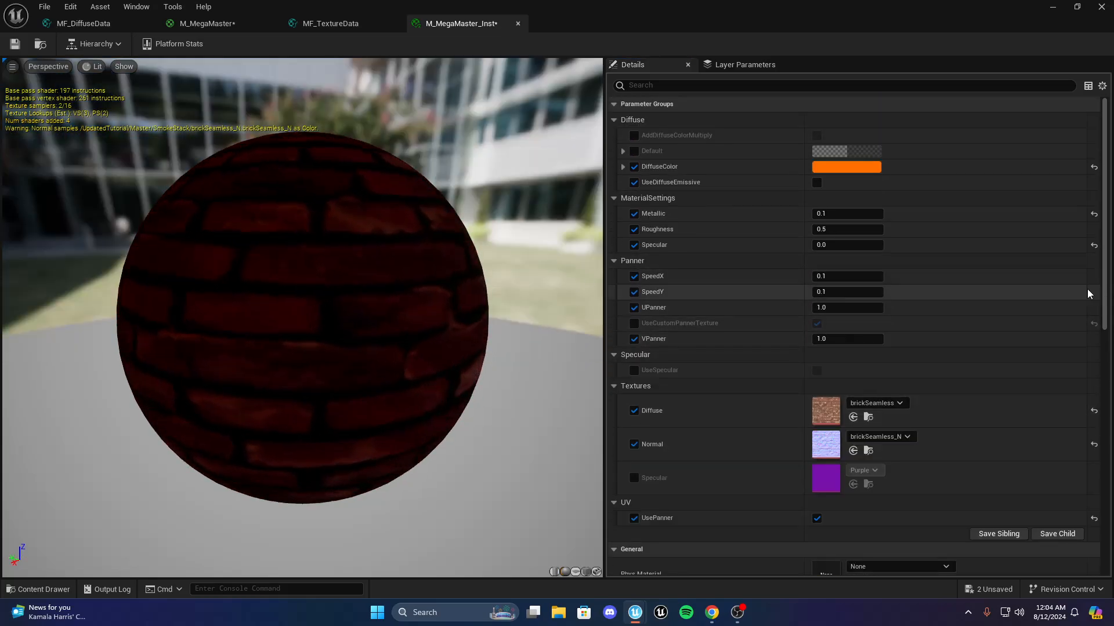
{"action": "scroll", "coordinate": [682, 400], "scroll_direction": "down", "scroll_amount": 2}
{"action": "left_click", "coordinate": [634, 463]}
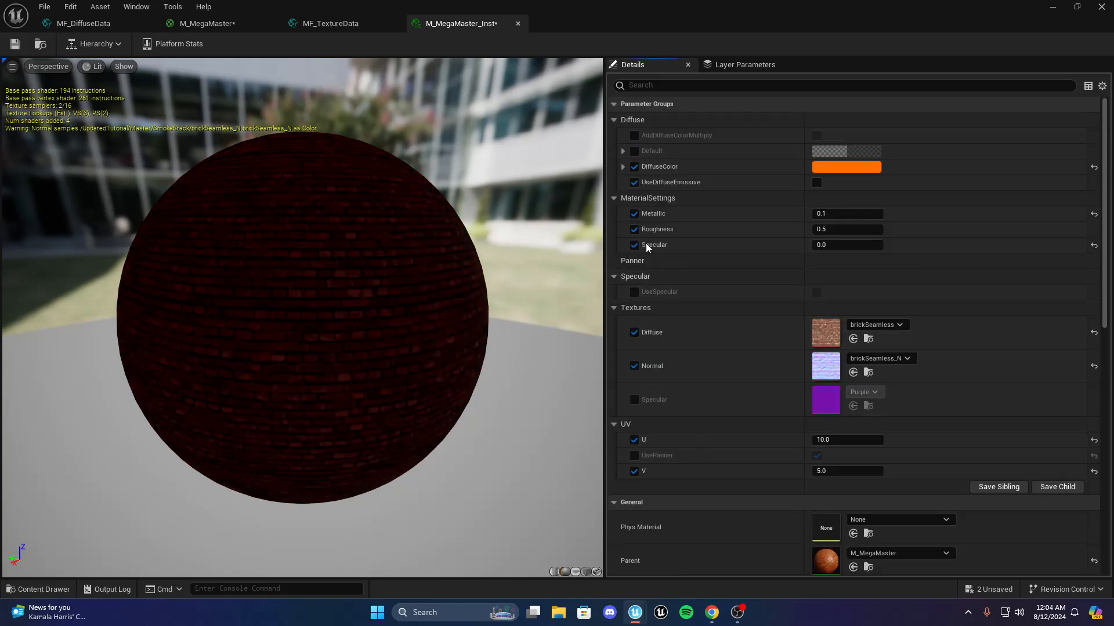
In the M_MegaMaster graph, assign the UsePanner switch parameter to the Panner group and apply the material
{"action": "left_click", "coordinate": [54, 22]}
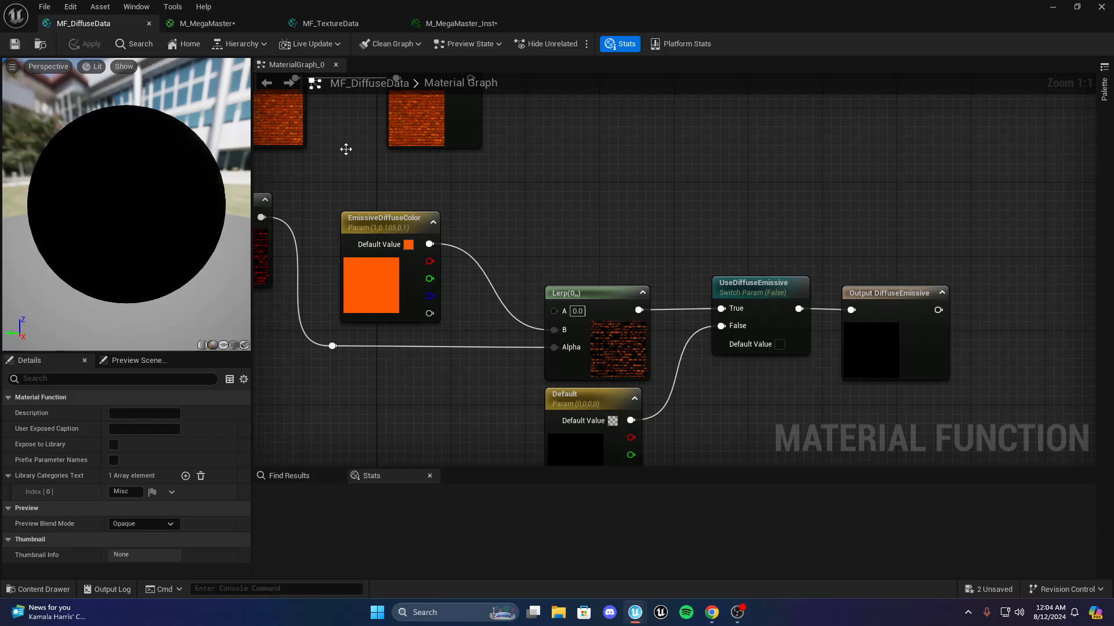
{"action": "scroll", "coordinate": [522, 203], "scroll_direction": "down", "scroll_amount": 5}
{"action": "scroll", "coordinate": [569, 231], "scroll_direction": "up", "scroll_amount": 5}
{"action": "scroll", "coordinate": [569, 230], "scroll_direction": "down", "scroll_amount": 2}
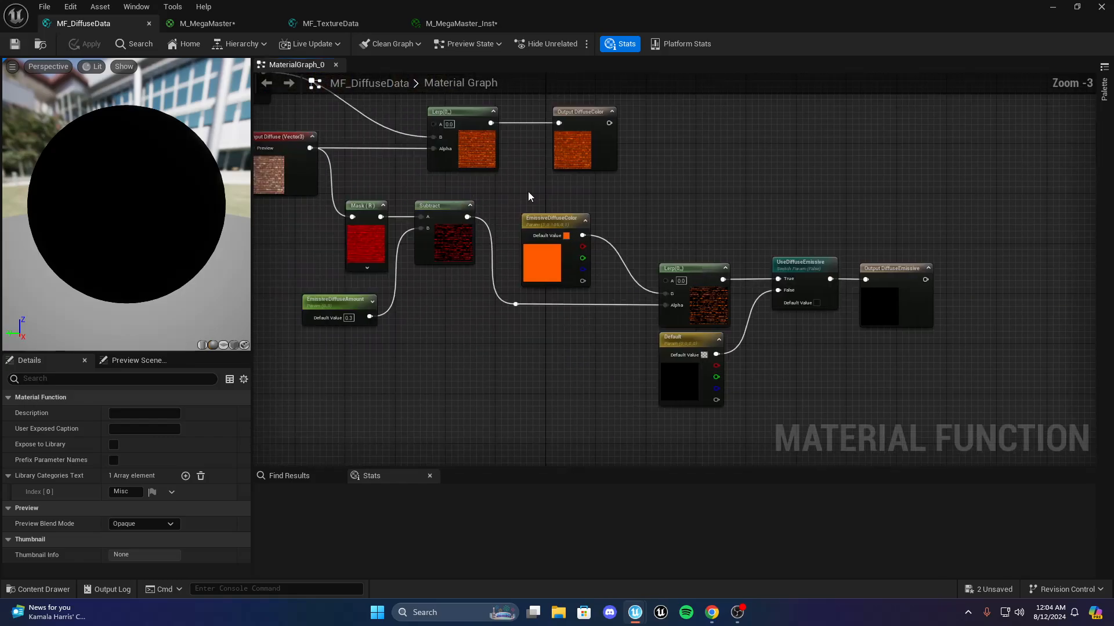
{"action": "left_click", "coordinate": [180, 24]}
{"action": "scroll", "coordinate": [610, 208], "scroll_direction": "down", "scroll_amount": 1}
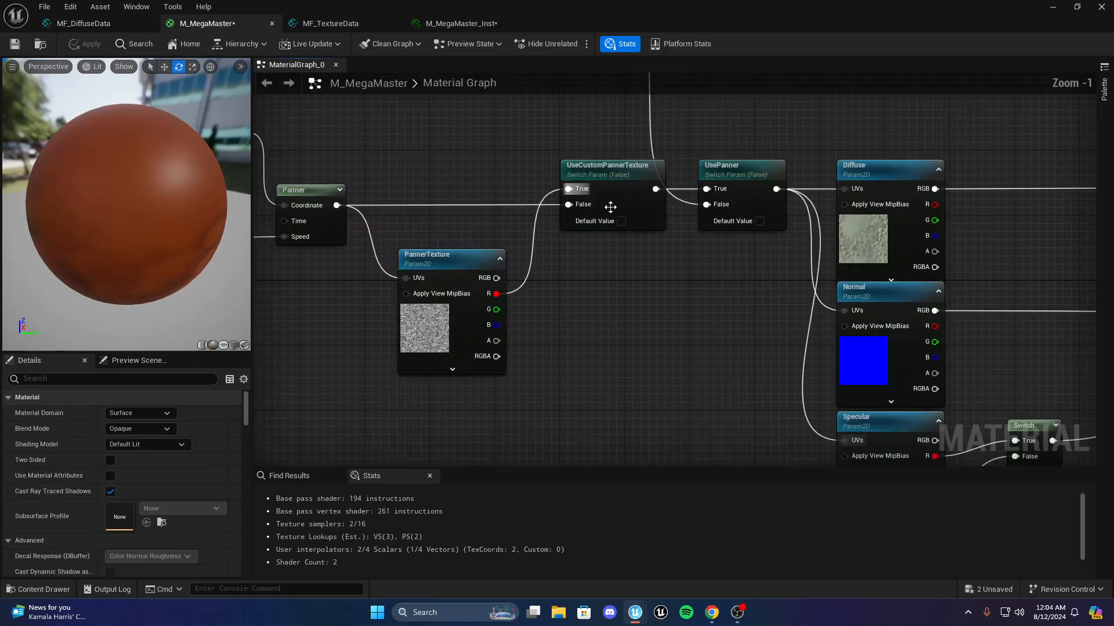
{"action": "left_click", "coordinate": [725, 197]}
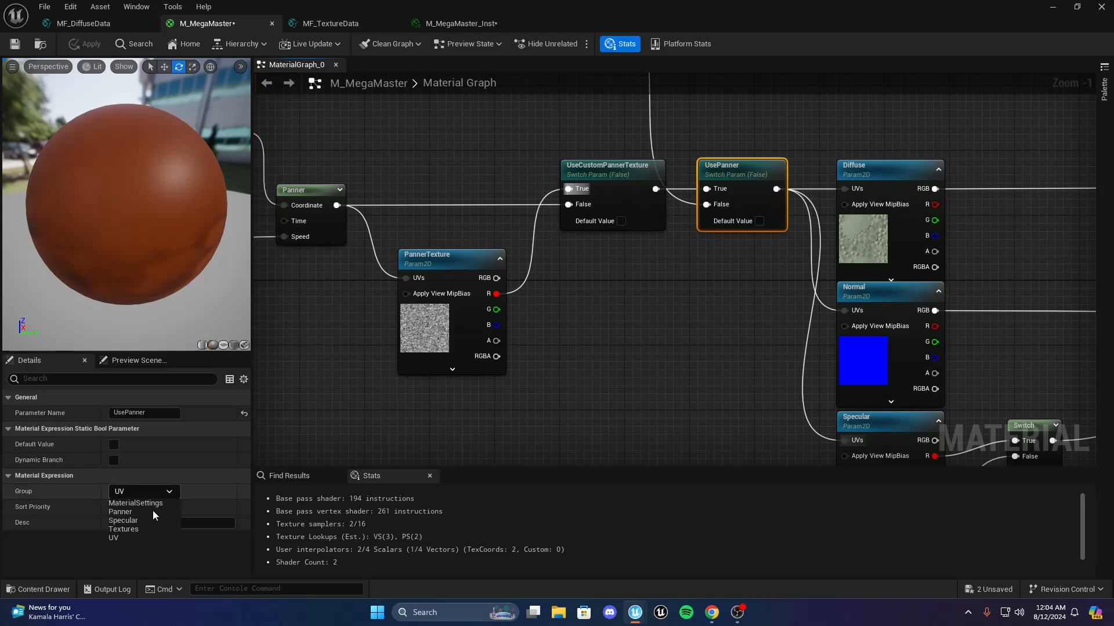
{"action": "left_click", "coordinate": [150, 512]}
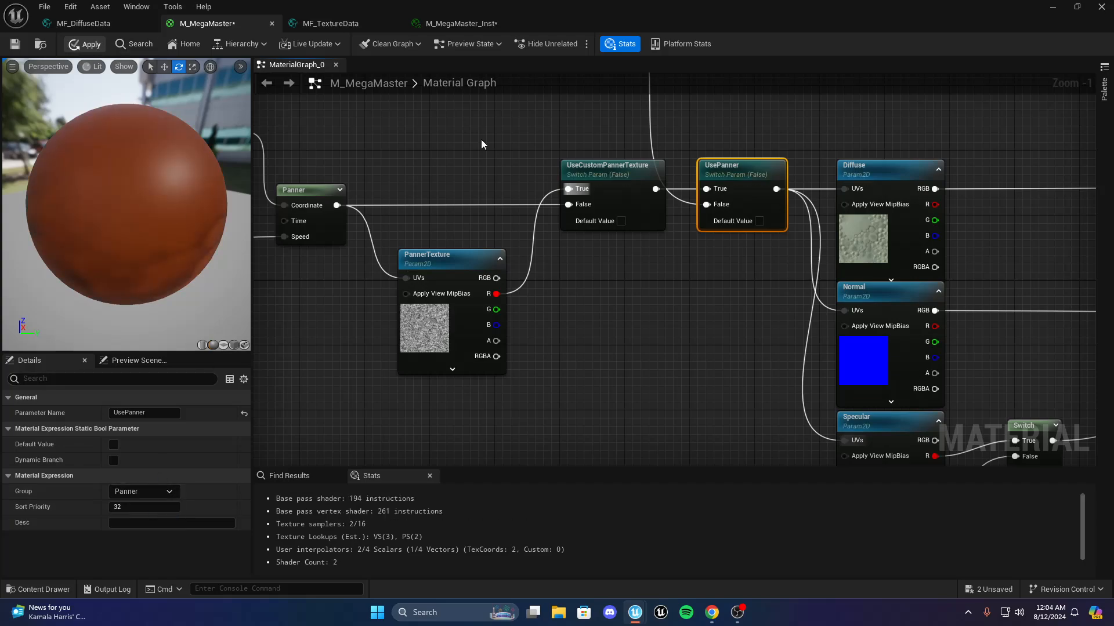
In M_MegaMaster_Inst, override and enable UsePanner in the Panner group and inspect the panning bricks
{"action": "left_click", "coordinate": [442, 23]}
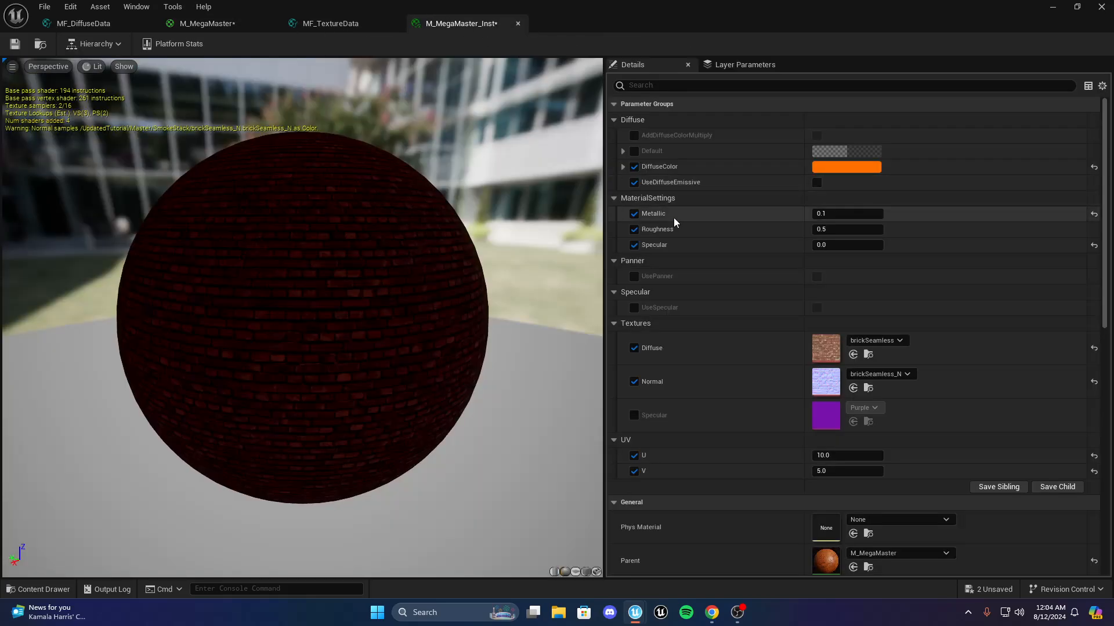
{"action": "scroll", "coordinate": [661, 325], "scroll_direction": "down", "scroll_amount": 2}
{"action": "scroll", "coordinate": [655, 371], "scroll_direction": "up", "scroll_amount": 2}
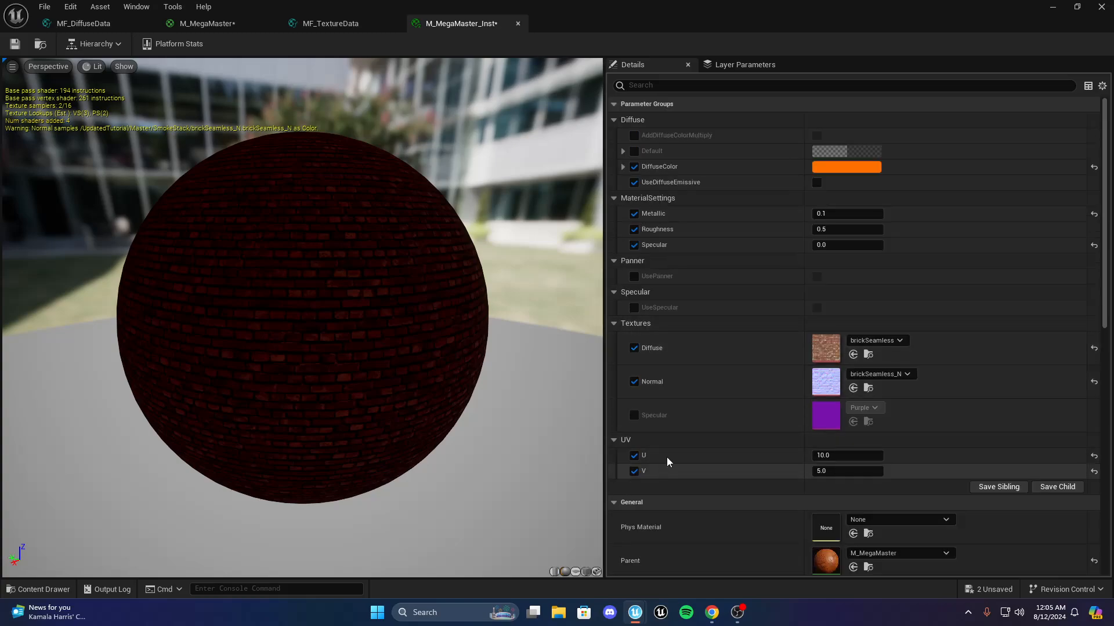
{"action": "left_click", "coordinate": [634, 278]}
{"action": "left_click", "coordinate": [817, 277]}
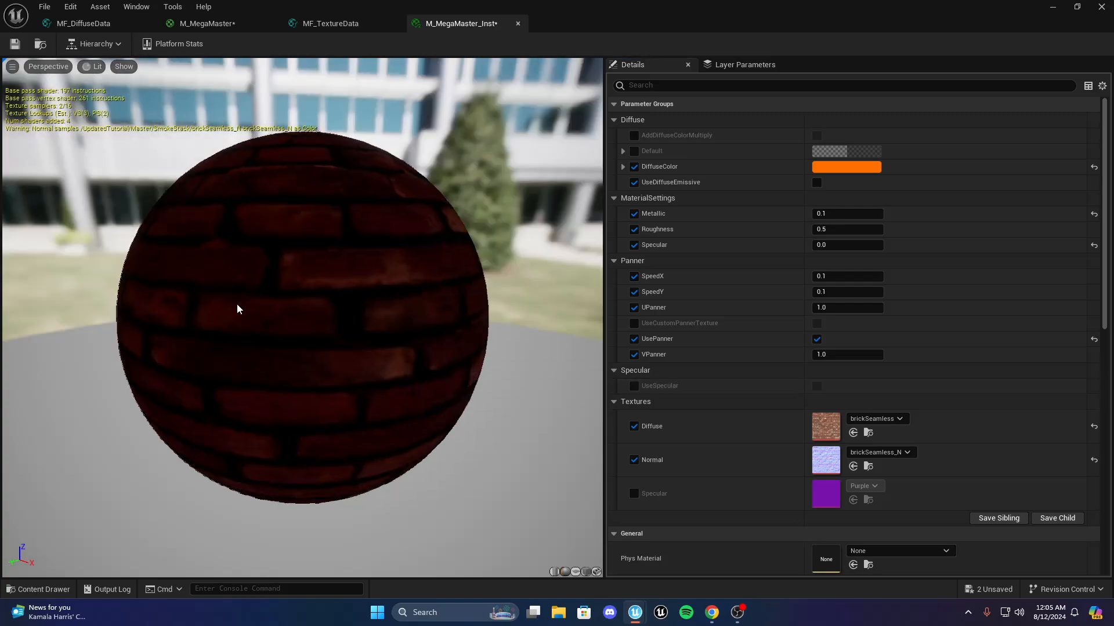
{"action": "scroll", "coordinate": [236, 309], "scroll_direction": "down", "scroll_amount": 3}
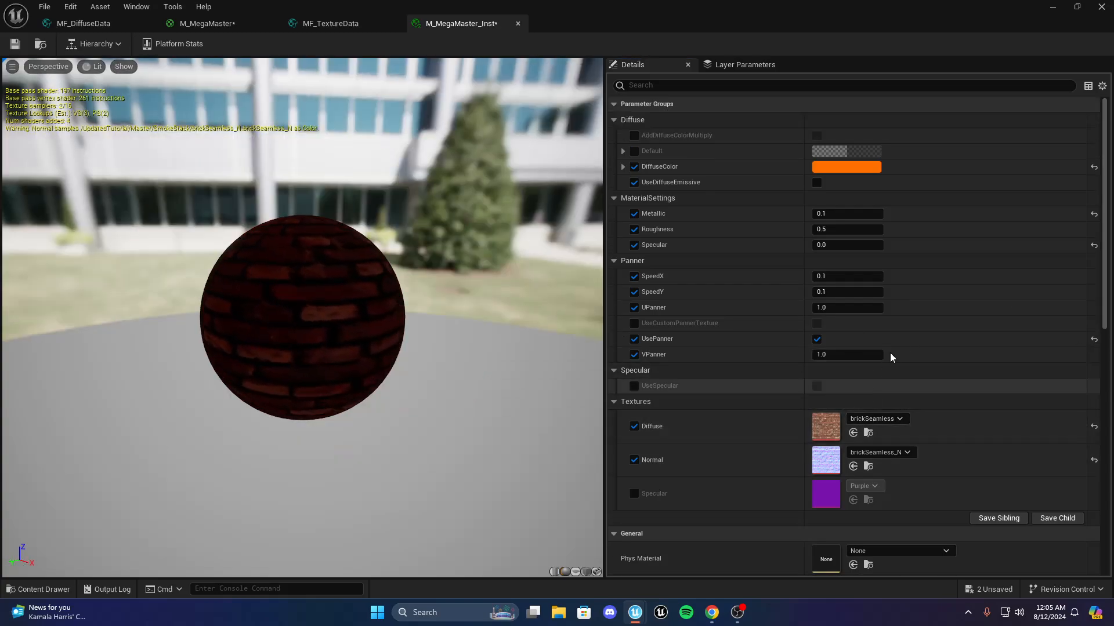
Reset UsePanner to its default, clear its override, and inspect the brick sphere and remaining parameters
{"action": "left_click", "coordinate": [1097, 340]}
{"action": "left_click_drag", "start_coordinate": [534, 293], "coordinate": [269, 344]}
{"action": "left_click", "coordinate": [634, 276]}
{"action": "scroll", "coordinate": [400, 367], "scroll_direction": "up", "scroll_amount": 3}
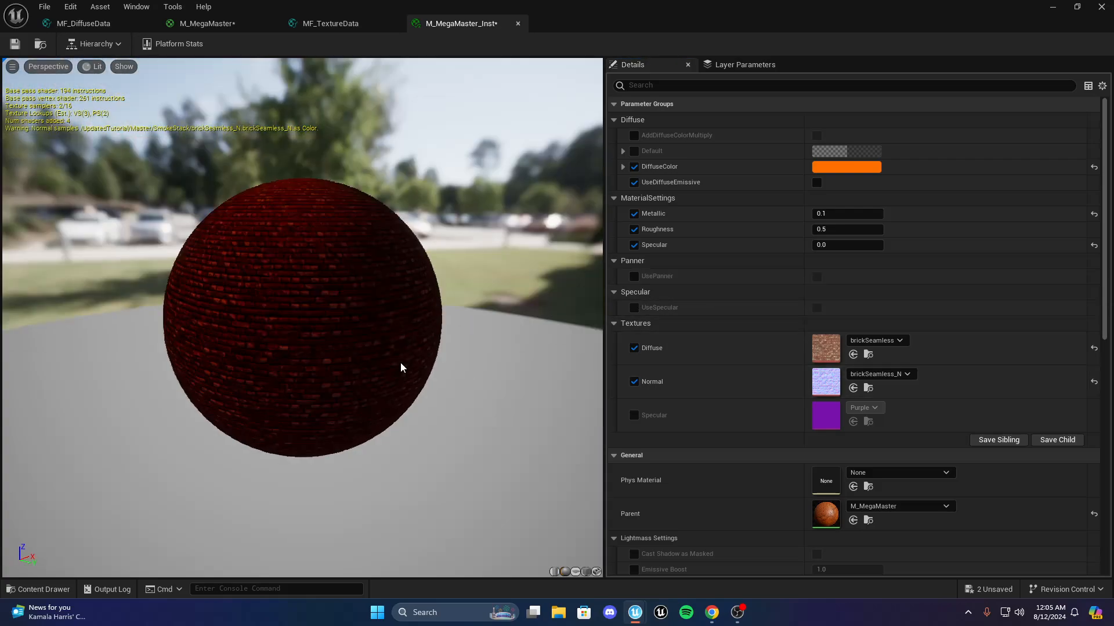
{"action": "scroll", "coordinate": [706, 363], "scroll_direction": "down", "scroll_amount": 5}
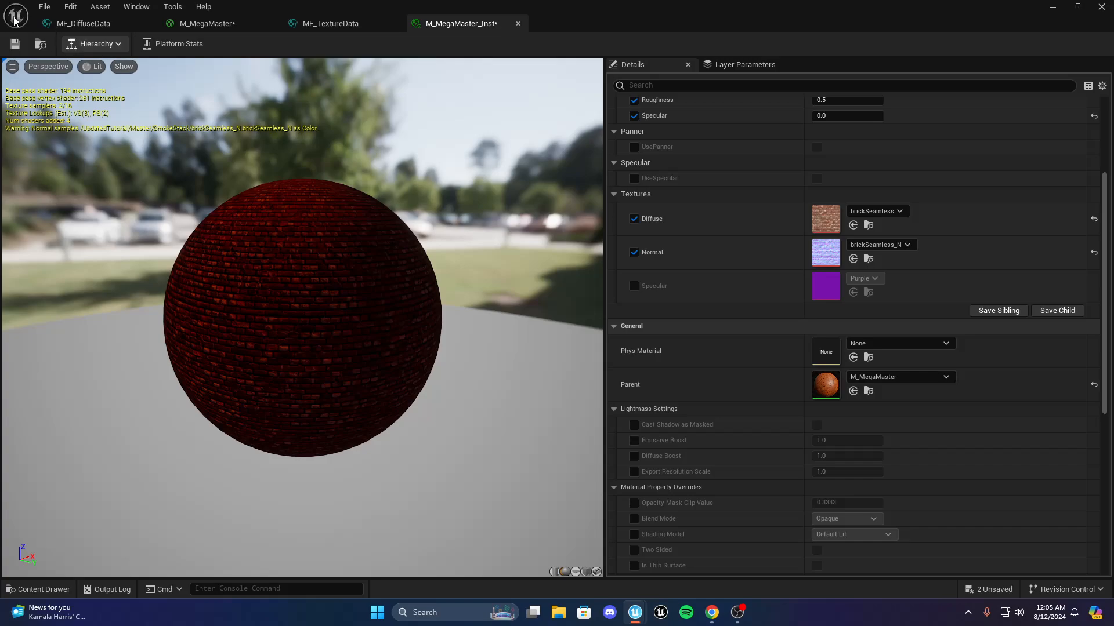
Save M_MegaMaster_Inst and close the material editor window, applying the pending changes to MF_TextureData
{"action": "left_click", "coordinate": [13, 45]}
{"action": "left_click", "coordinate": [1100, 6]}
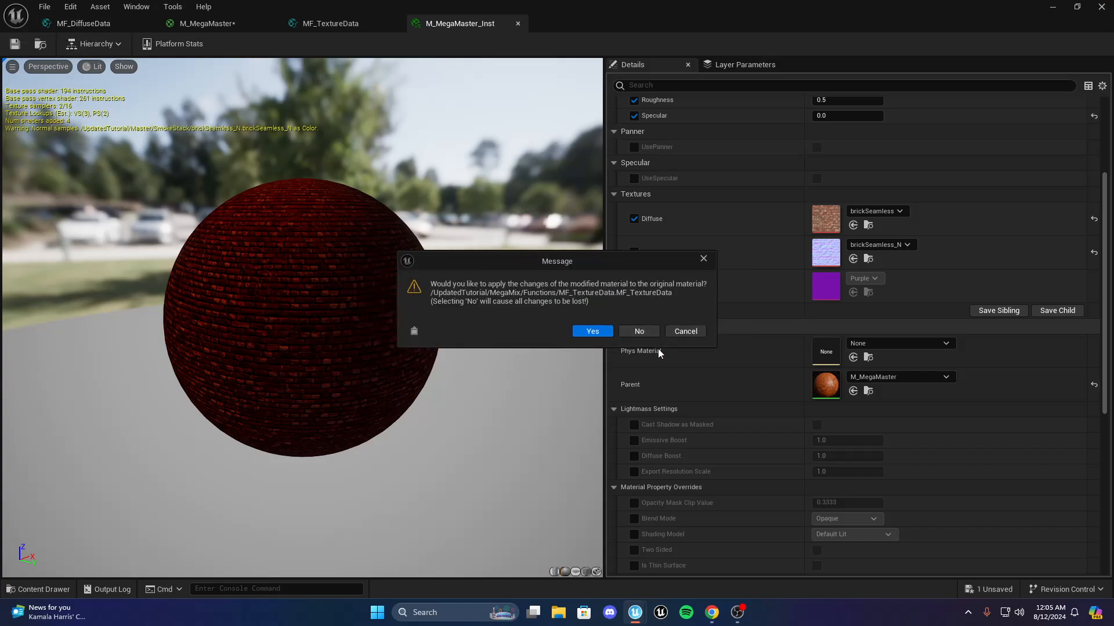
{"action": "left_click", "coordinate": [591, 330]}
Open the SmokeStack static mesh from the project's SmokeStack content folder
{"action": "mouse_move", "coordinate": [412, 445]}
{"action": "right_mouse_down"}
{"action": "mouse_move", "coordinate": [417, 393]}
{"action": "mouse_move", "coordinate": [395, 374]}
{"action": "mouse_move", "coordinate": [412, 426]}
{"action": "right_mouse_up"}
{"action": "key", "text": "w"}
{"action": "left_click", "coordinate": [55, 589]}
{"action": "double_click", "coordinate": [317, 447]}
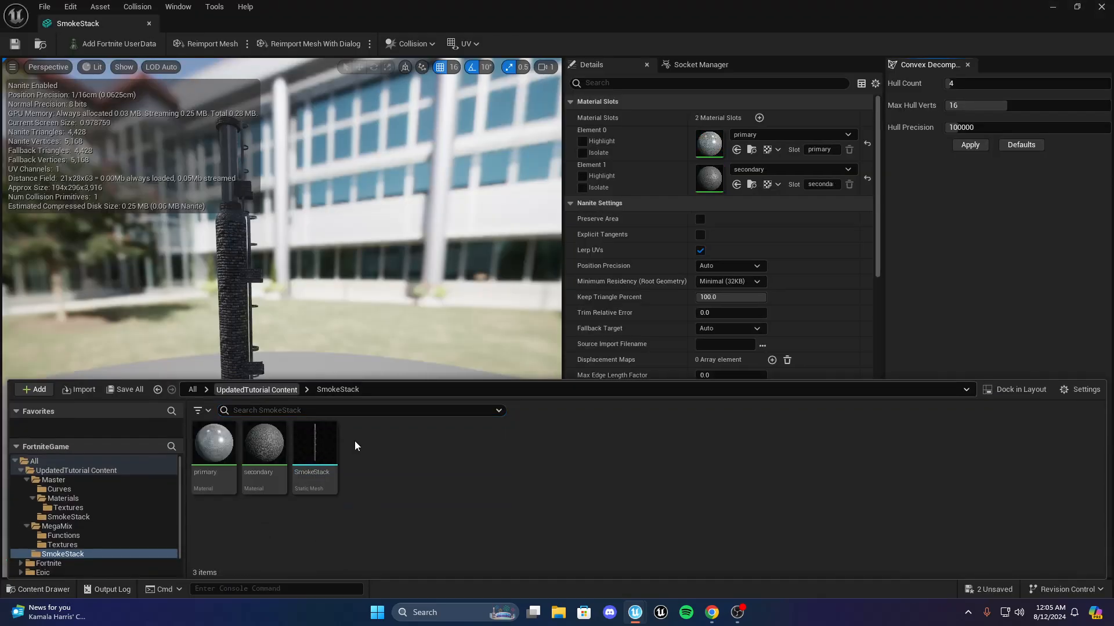
Assign M_MegaMaster_Inst from the MegaMix folder to SmokeStack's secondary material slot and inspect the bricks on the mesh
{"action": "left_click", "coordinate": [256, 389]}
{"action": "double_click", "coordinate": [251, 463]}
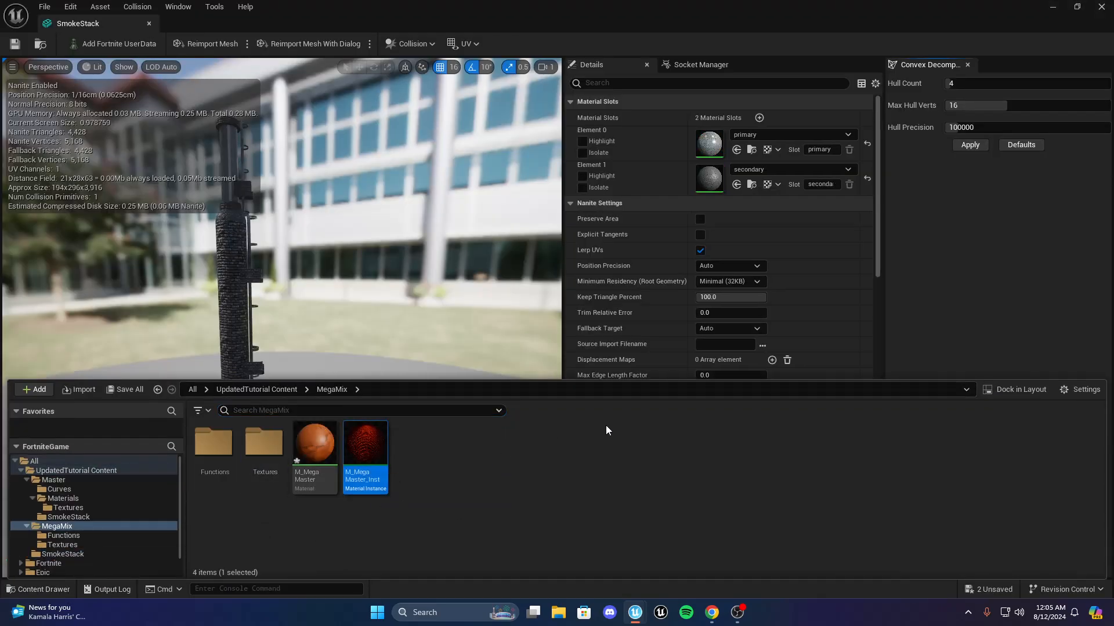
{"action": "left_click_drag", "start_coordinate": [385, 432], "coordinate": [709, 179]}
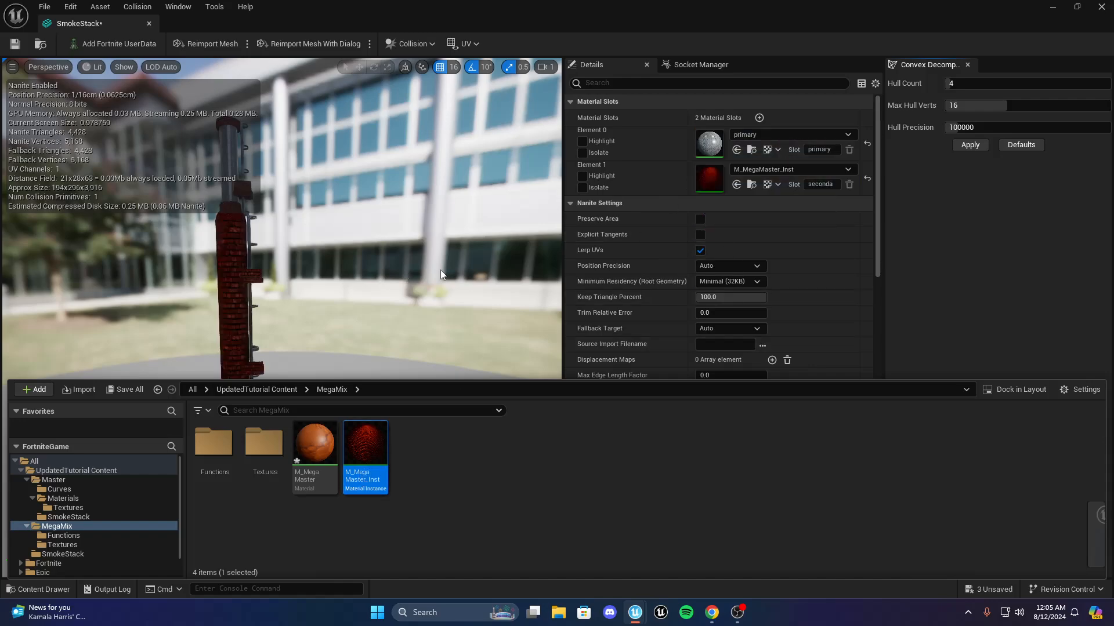
{"action": "right_click_drag", "start_coordinate": [419, 292], "coordinate": [464, 292]}
{"action": "key", "text": "w"}
{"action": "scroll", "coordinate": [419, 292], "scroll_direction": "up", "scroll_amount": 2}
{"action": "right_click_drag", "start_coordinate": [375, 283], "coordinate": [290, 296]}
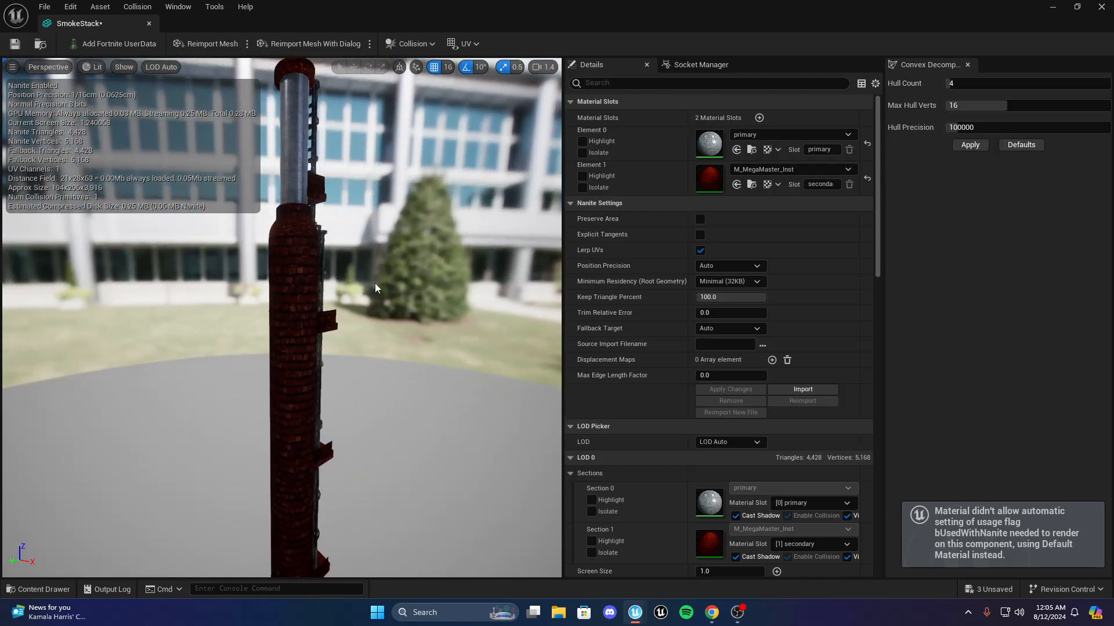
Save the SmokeStack mesh, minimize its editor window, and inspect the brick smokestack in the level
{"action": "left_click", "coordinate": [14, 43]}
{"action": "left_click", "coordinate": [1053, 6]}
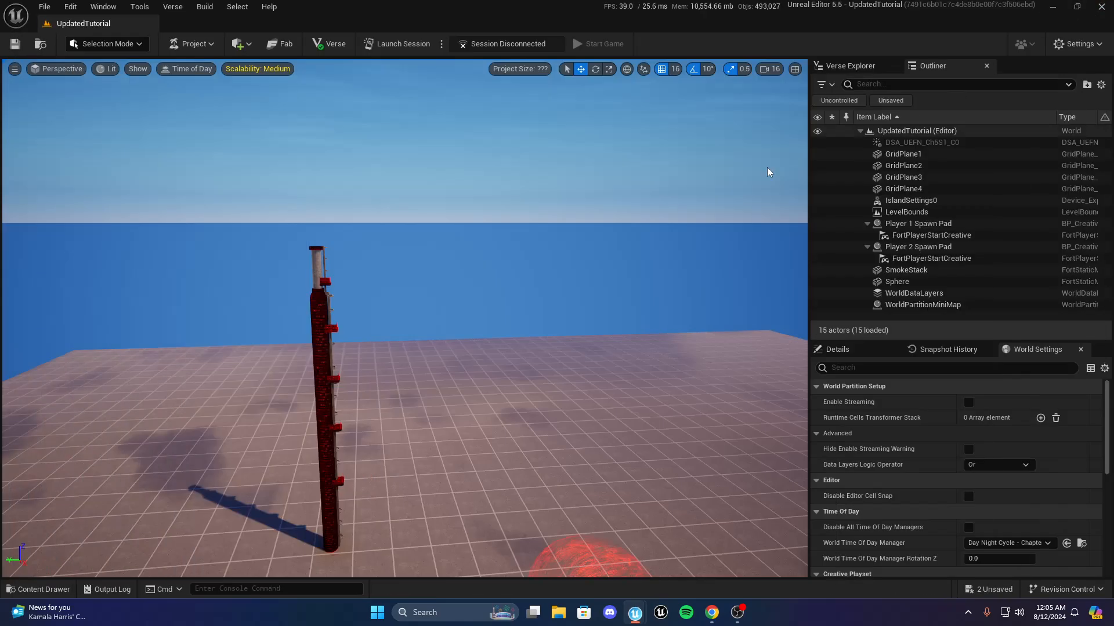
{"action": "key", "text": "w"}
{"action": "right_click_drag", "start_coordinate": [405, 317], "coordinate": [649, 178]}
{"action": "key", "text": "s"}
{"action": "key", "text": "d"}
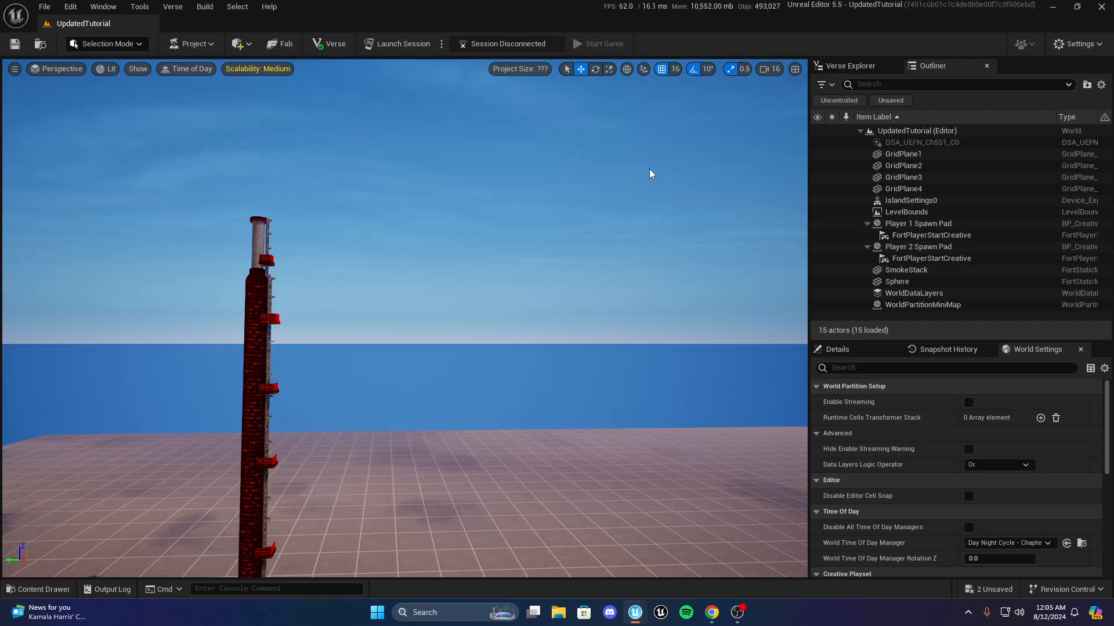
{"action": "left_click", "coordinate": [736, 614]}
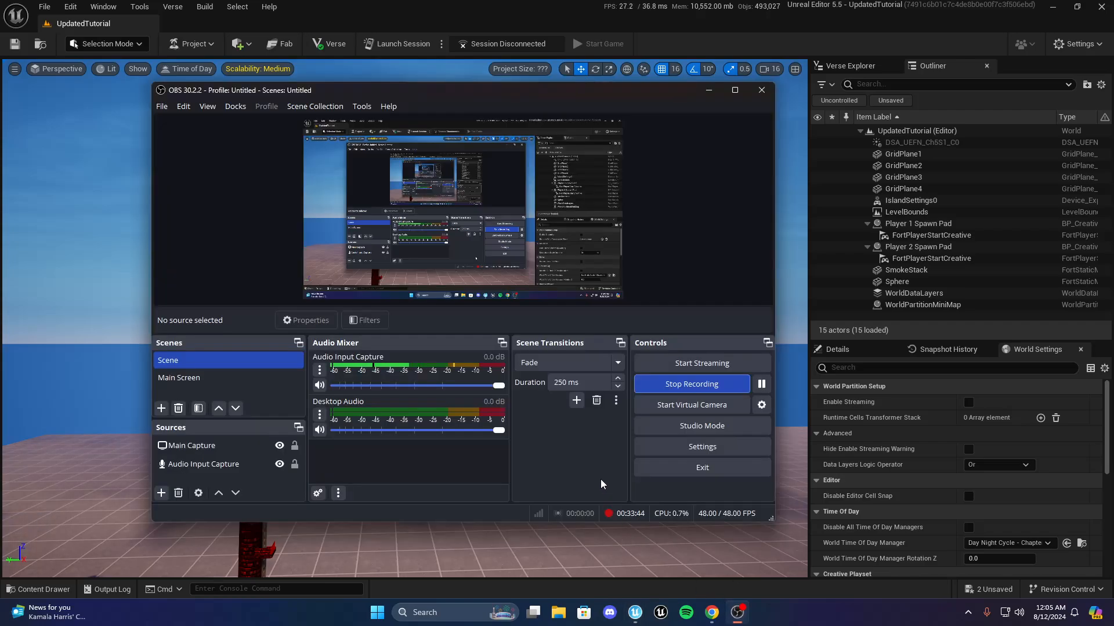
{"action": "left_click", "coordinate": [421, 3]}
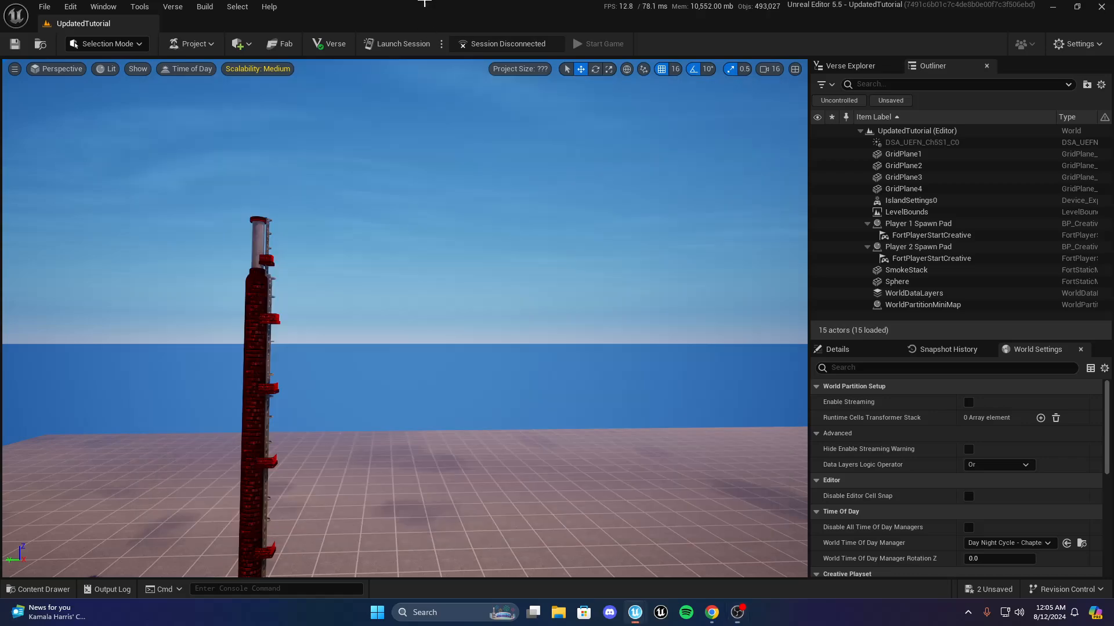
{"action": "right_click_drag", "start_coordinate": [450, 315], "coordinate": [406, 334]}
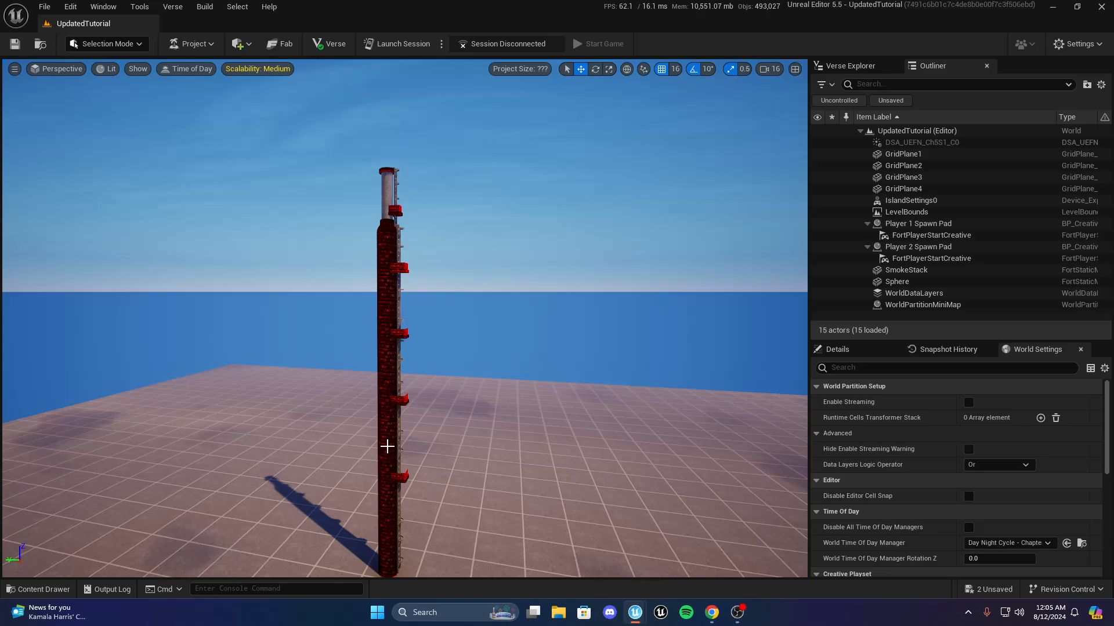
{"action": "right_click_drag", "start_coordinate": [385, 447], "coordinate": [299, 492]}
Open the M_MegaMaster material from the MegaMix folder and examine its UV, panner, texture and switch nodes
{"action": "left_click", "coordinate": [37, 589]}
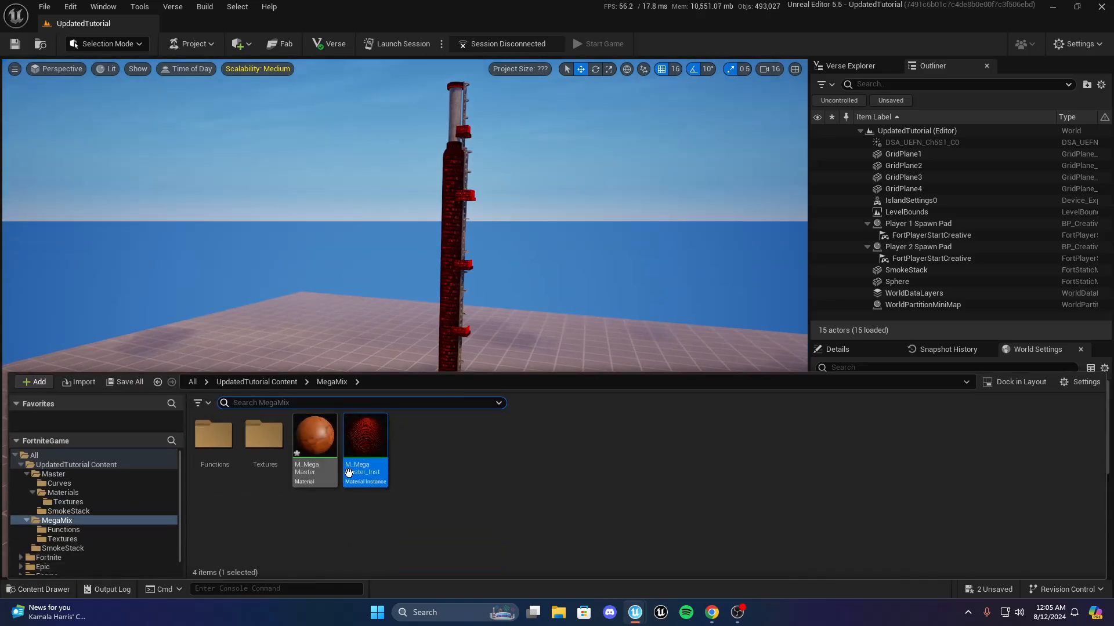
{"action": "double_click", "coordinate": [329, 462]}
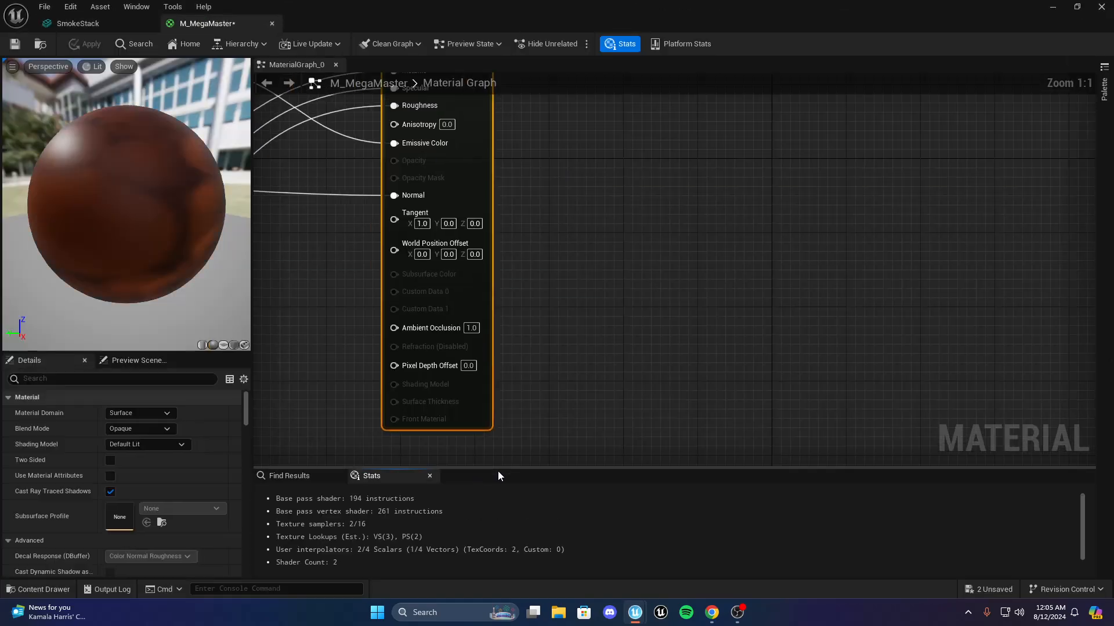
{"action": "scroll", "coordinate": [533, 376], "scroll_direction": "down", "scroll_amount": 8}
{"action": "right_click_drag", "start_coordinate": [471, 374], "coordinate": [624, 311]}
{"action": "scroll", "coordinate": [622, 314], "scroll_direction": "up", "scroll_amount": 5}
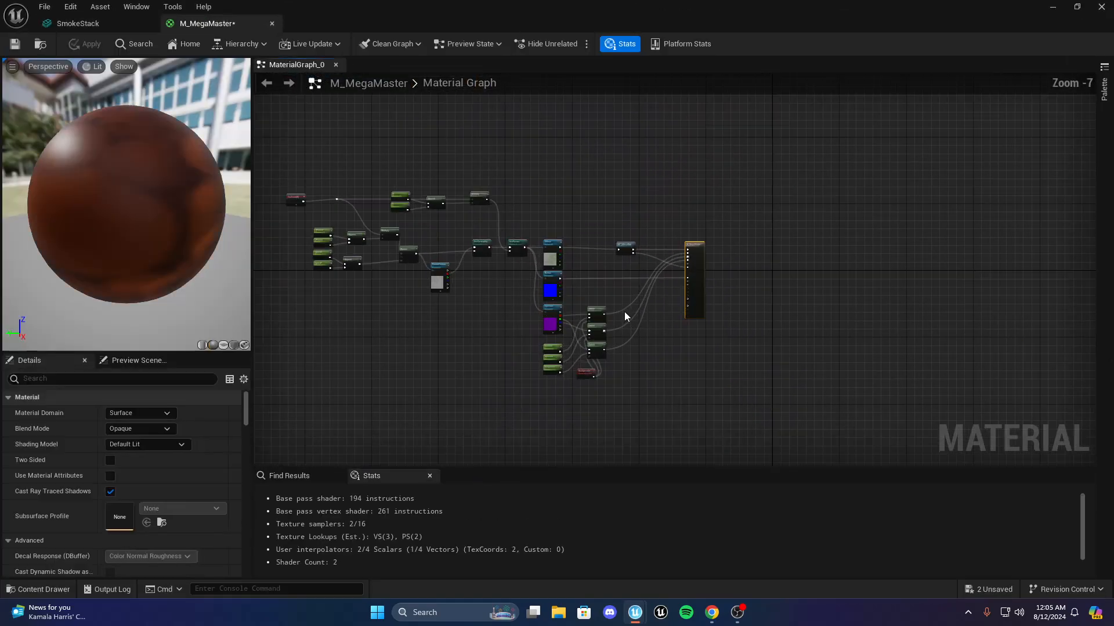
{"action": "right_click_drag", "start_coordinate": [502, 303], "coordinate": [603, 324]}
{"action": "left_click", "coordinate": [583, 322]}
{"action": "right_click_drag", "start_coordinate": [656, 195], "coordinate": [732, 271]}
{"action": "scroll", "coordinate": [721, 268], "scroll_direction": "down", "scroll_amount": 4}
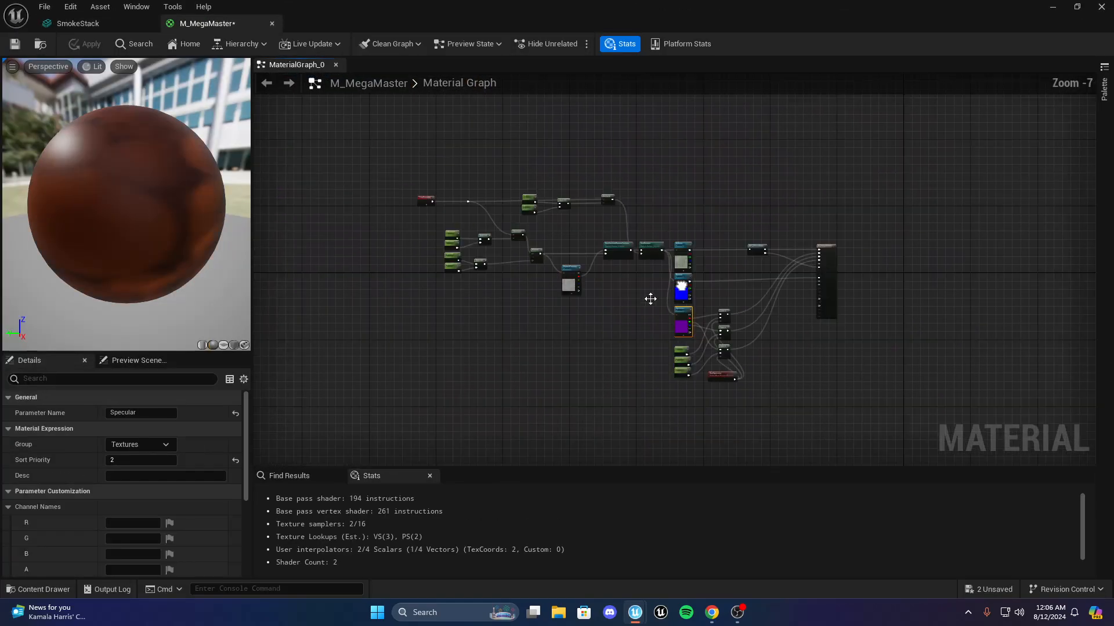
{"action": "left_click", "coordinate": [651, 297]}
{"action": "scroll", "coordinate": [664, 287], "scroll_direction": "up", "scroll_amount": 3}
{"action": "scroll", "coordinate": [928, 186], "scroll_direction": "up", "scroll_amount": 2}
Open the MF_DiffuseData function from the master graph, examine its nodes, and return to reviewing M_MegaMaster's graph
{"action": "double_click", "coordinate": [824, 223]}
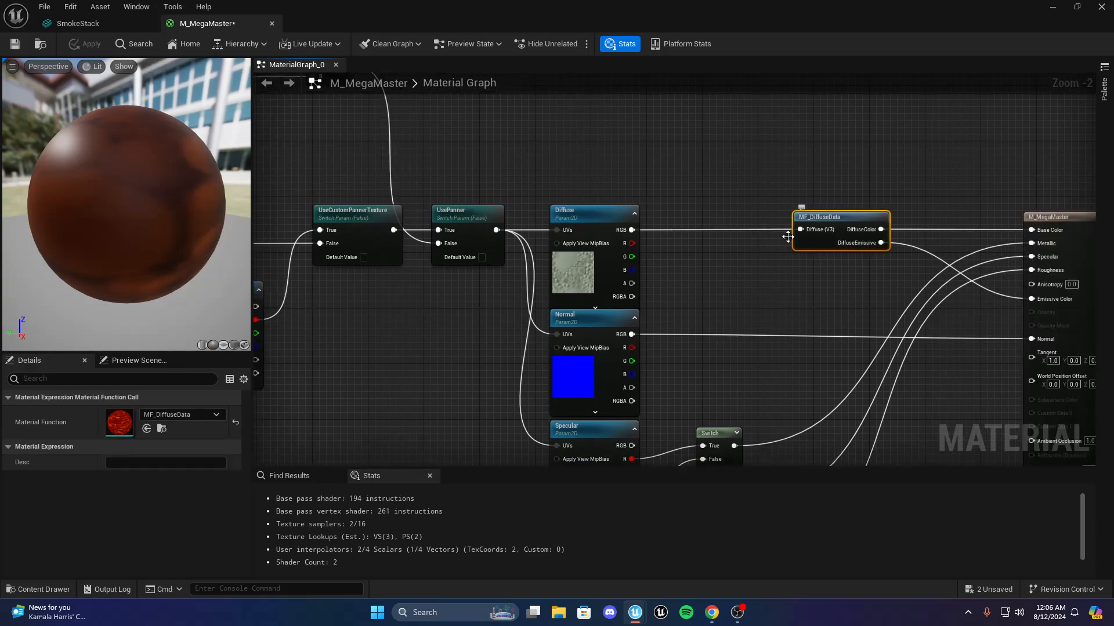
{"action": "right_click_drag", "start_coordinate": [594, 282], "coordinate": [679, 347]}
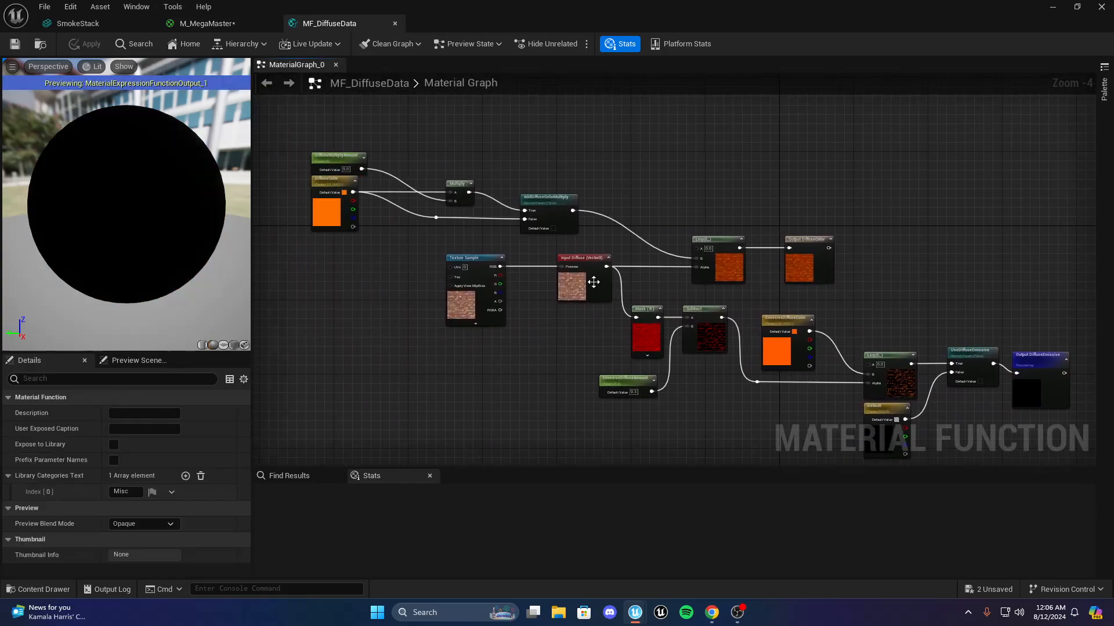
{"action": "left_click", "coordinate": [206, 24]}
{"action": "scroll", "coordinate": [459, 166], "scroll_direction": "down", "scroll_amount": 4}
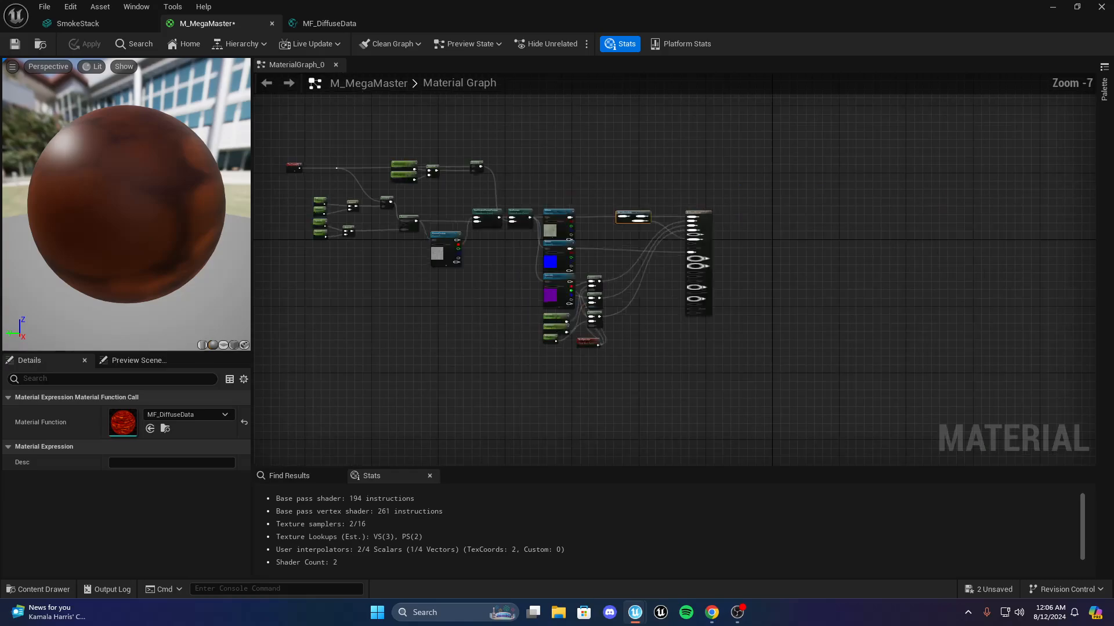
{"action": "left_click", "coordinate": [584, 217]}
{"action": "scroll", "coordinate": [628, 168], "scroll_direction": "up", "scroll_amount": 5}
{"action": "scroll", "coordinate": [628, 172], "scroll_direction": "down", "scroll_amount": 5}
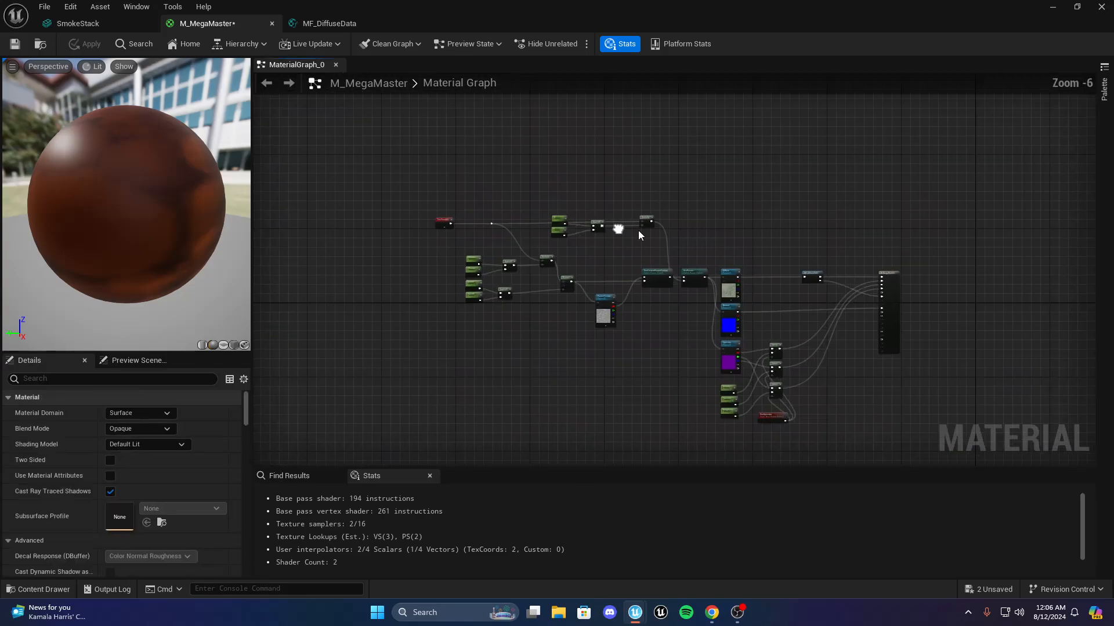